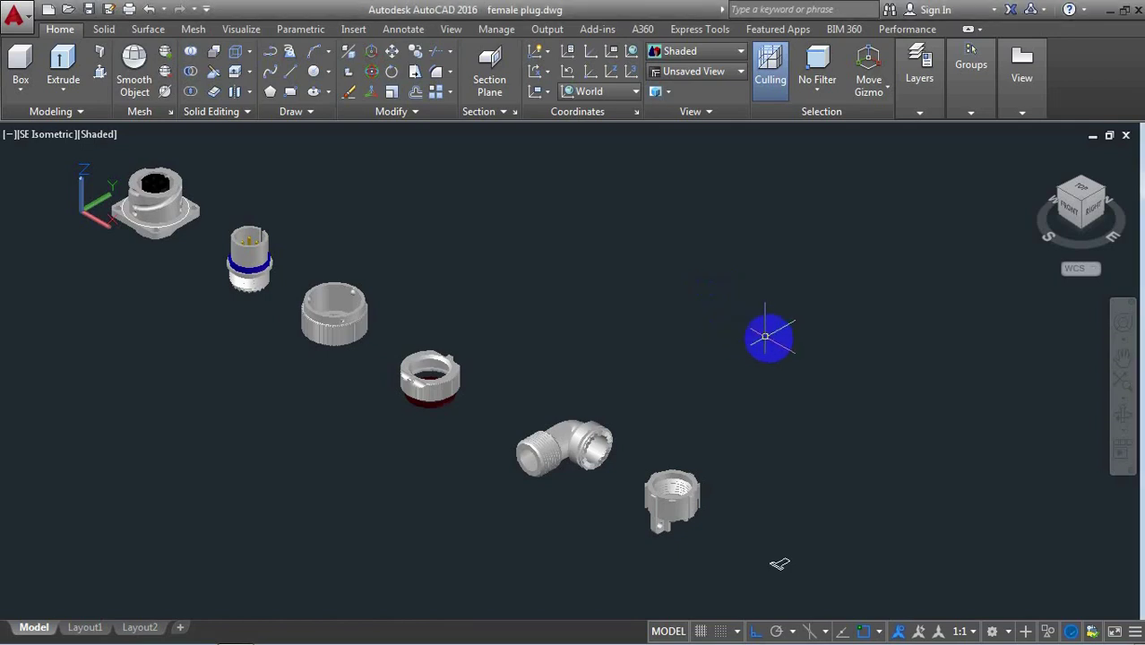
View the parts from the top and zoom in on the gear ring and T-shaped profile
left_click(1093, 190)
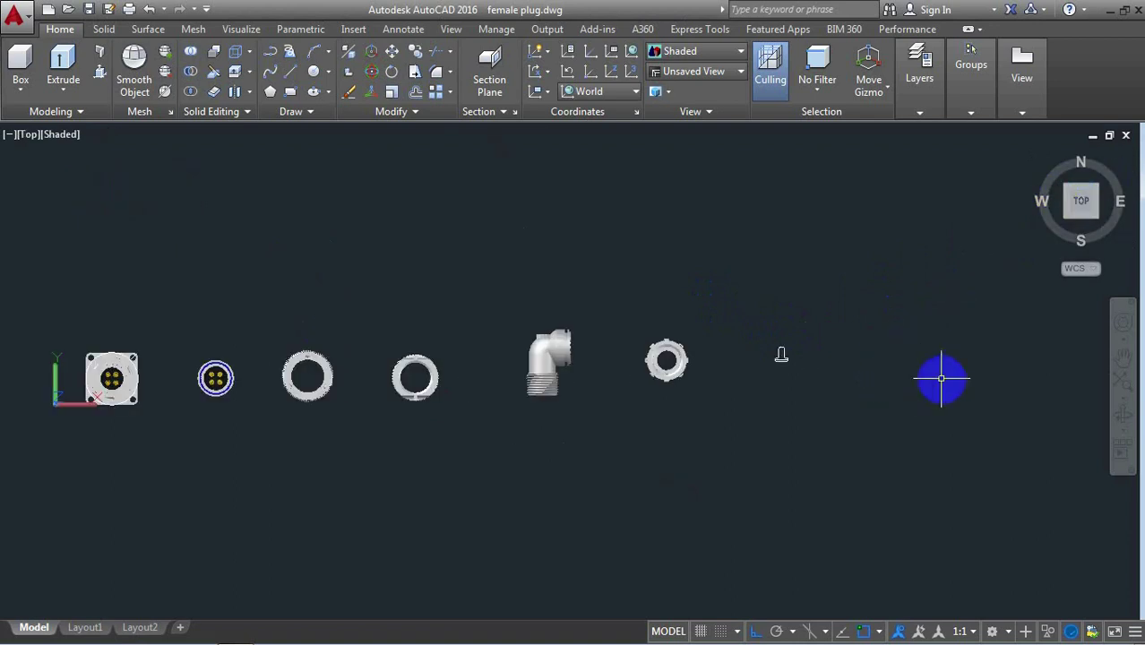
scroll(941, 378, "up", 4)
scroll(844, 352, "up", 2)
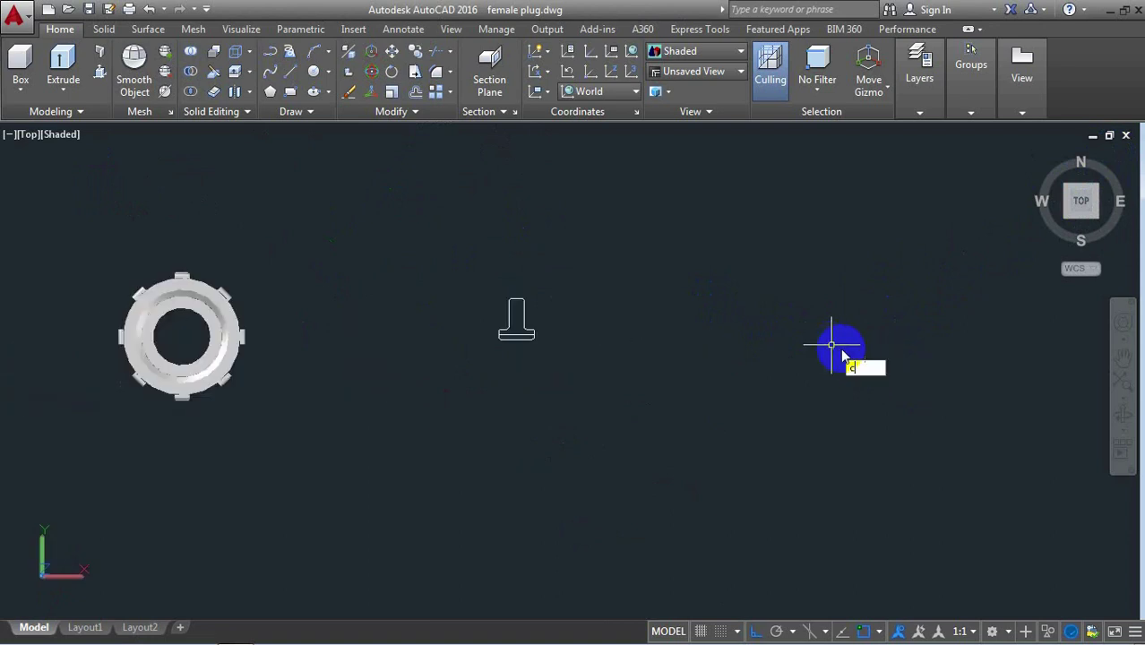
Draw a 23-diameter circle to the right of the T-shaped profile
left_click(888, 383)
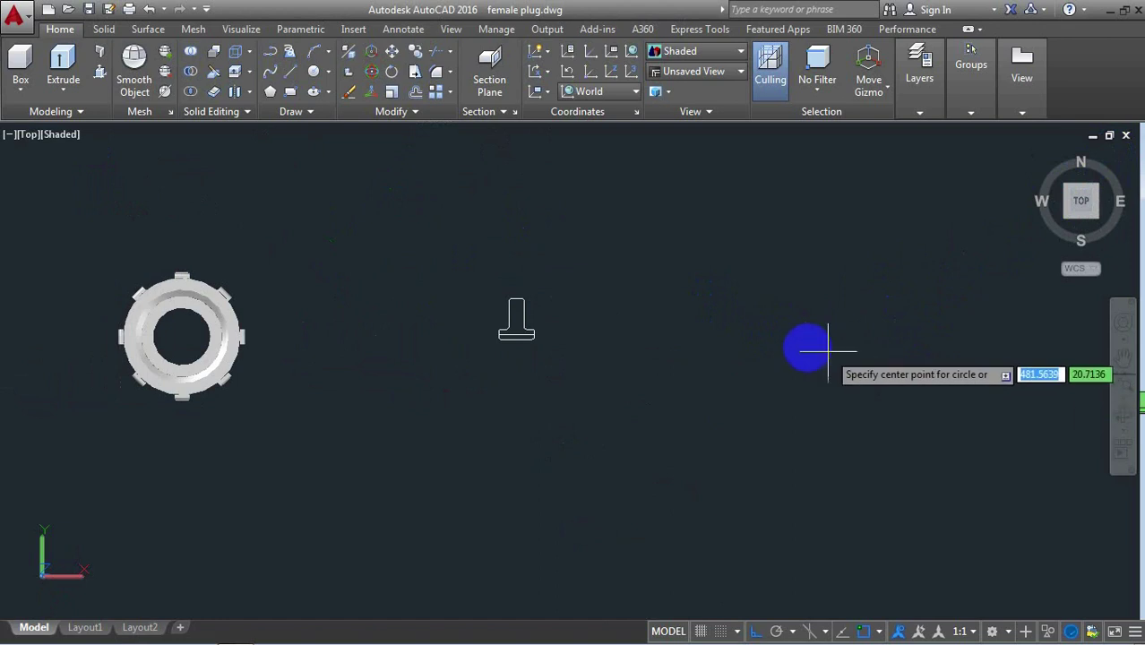
left_click(779, 344)
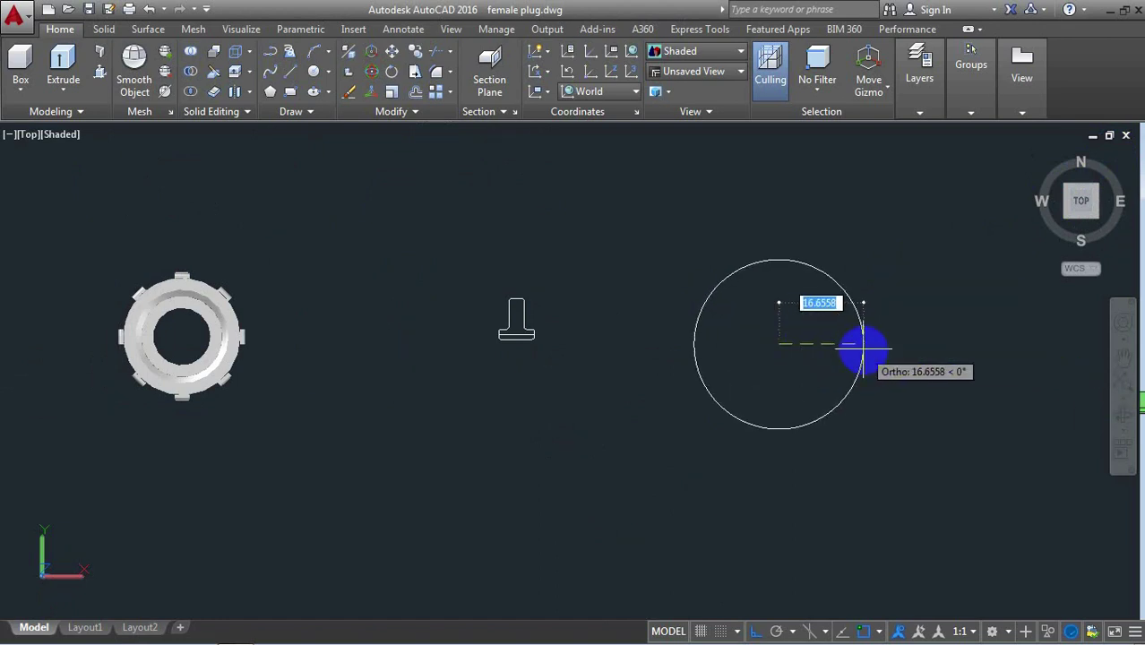
type("d")
key("Return")
type("23")
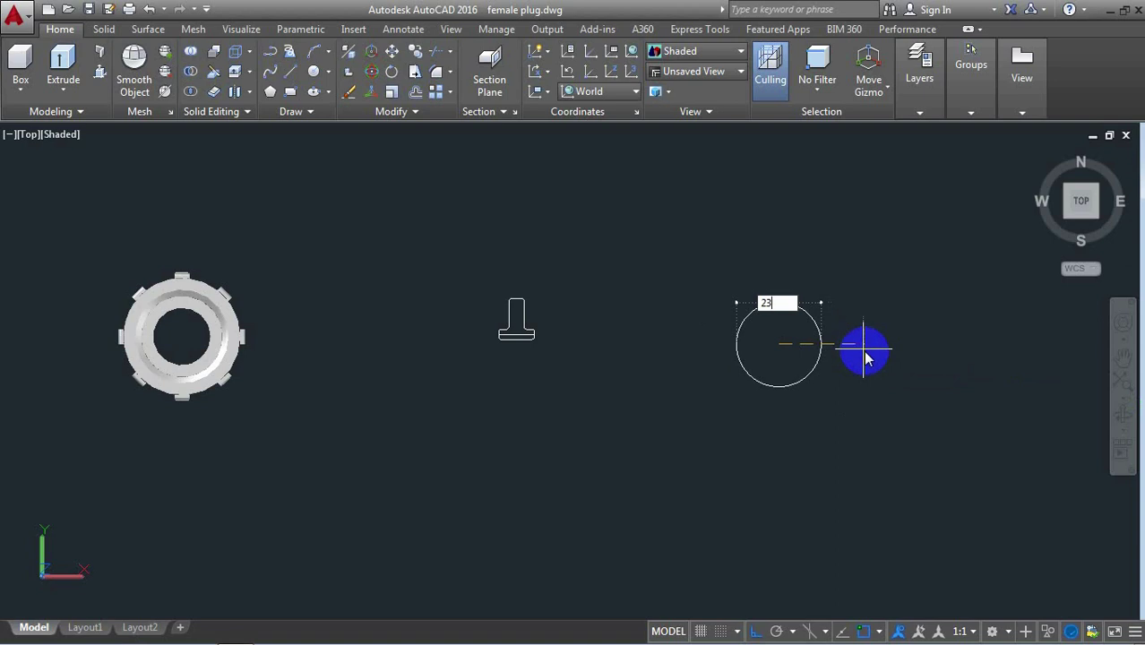
key("Return")
type("O")
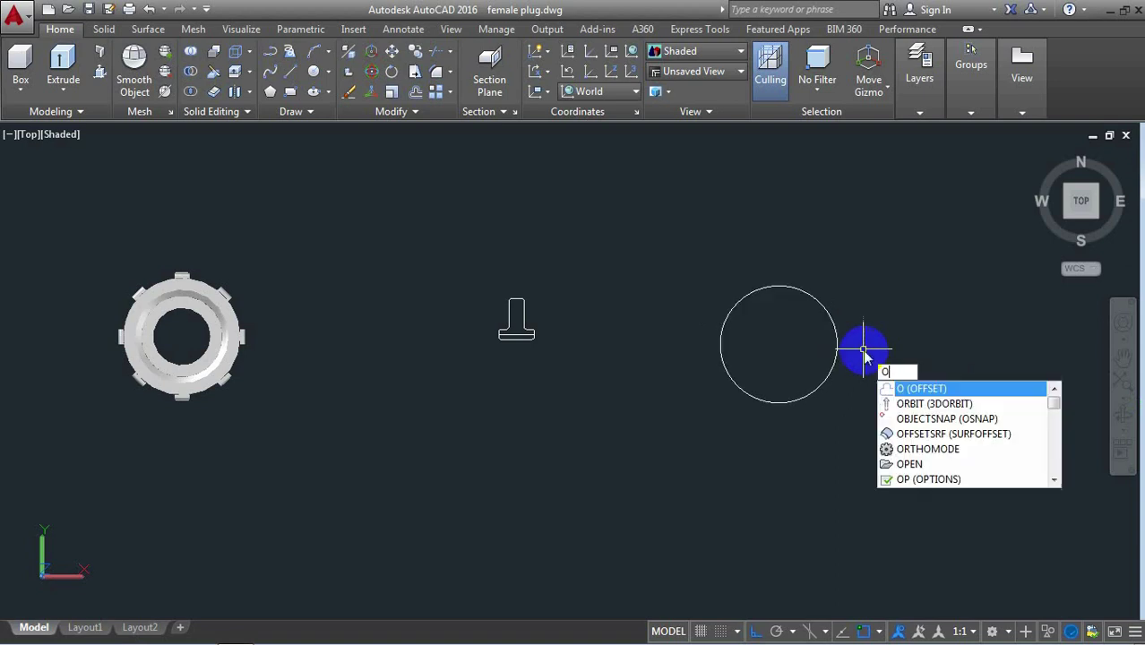
Offset the circle 4.5 inward to create a concentric inner circle
left_click(932, 389)
type("4.5")
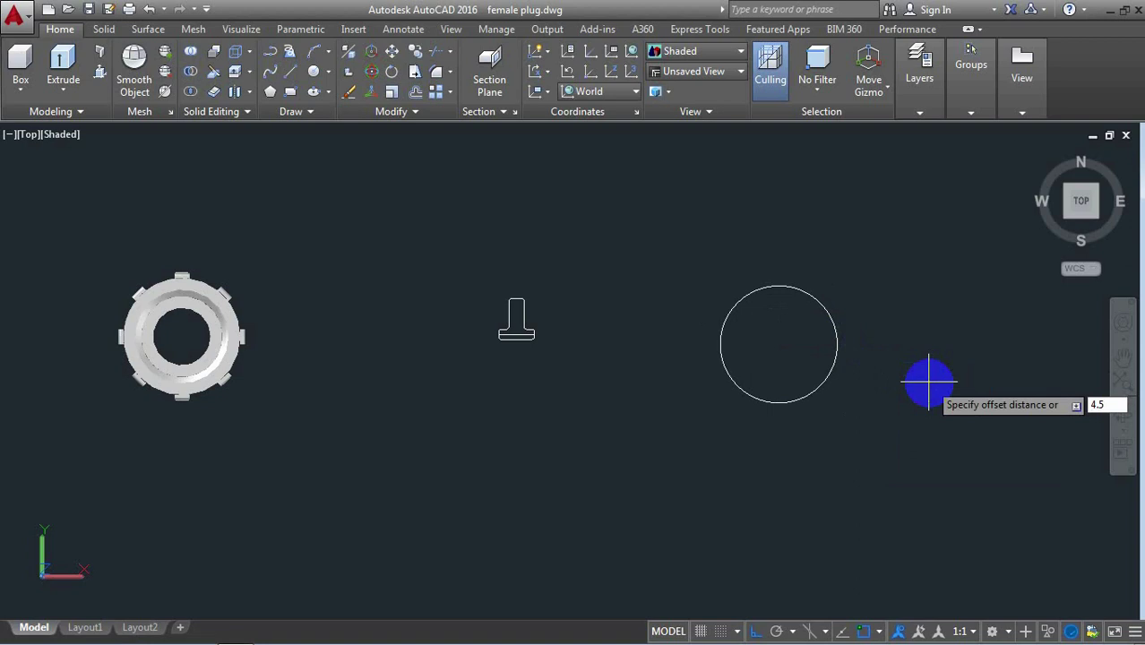
key("Return")
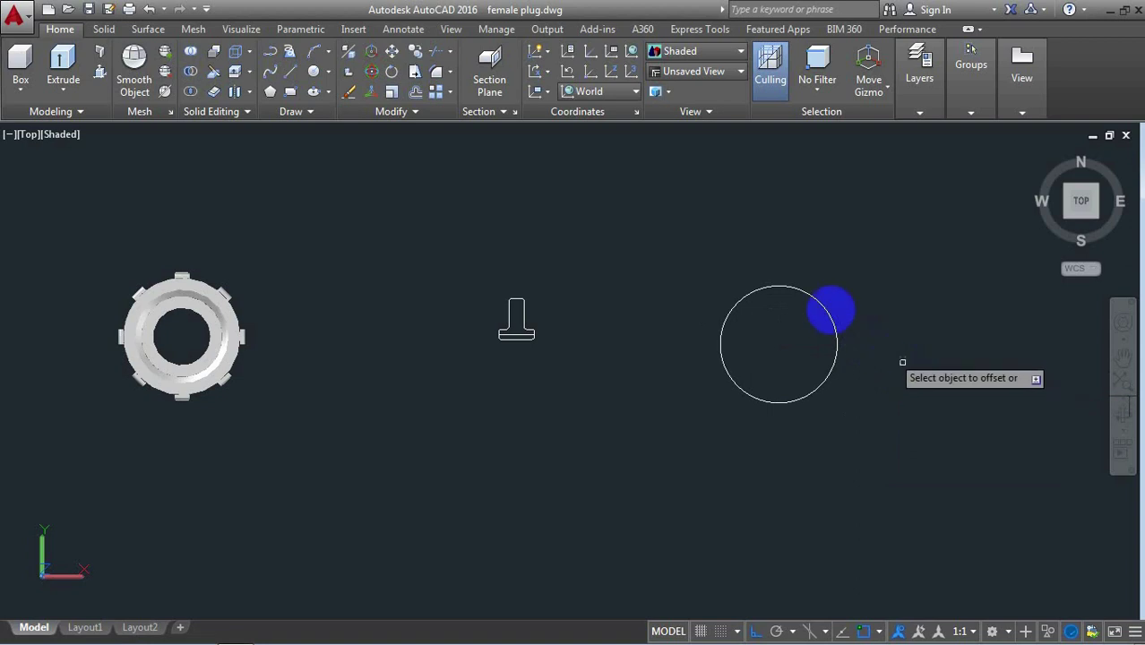
left_click(788, 286)
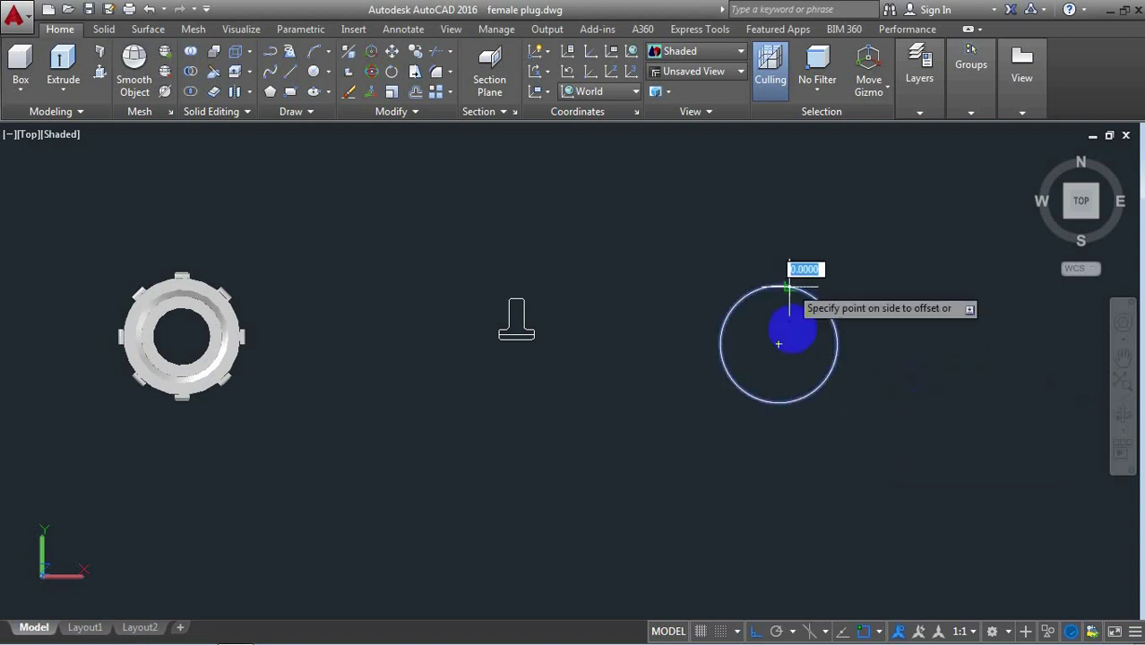
left_click(779, 344)
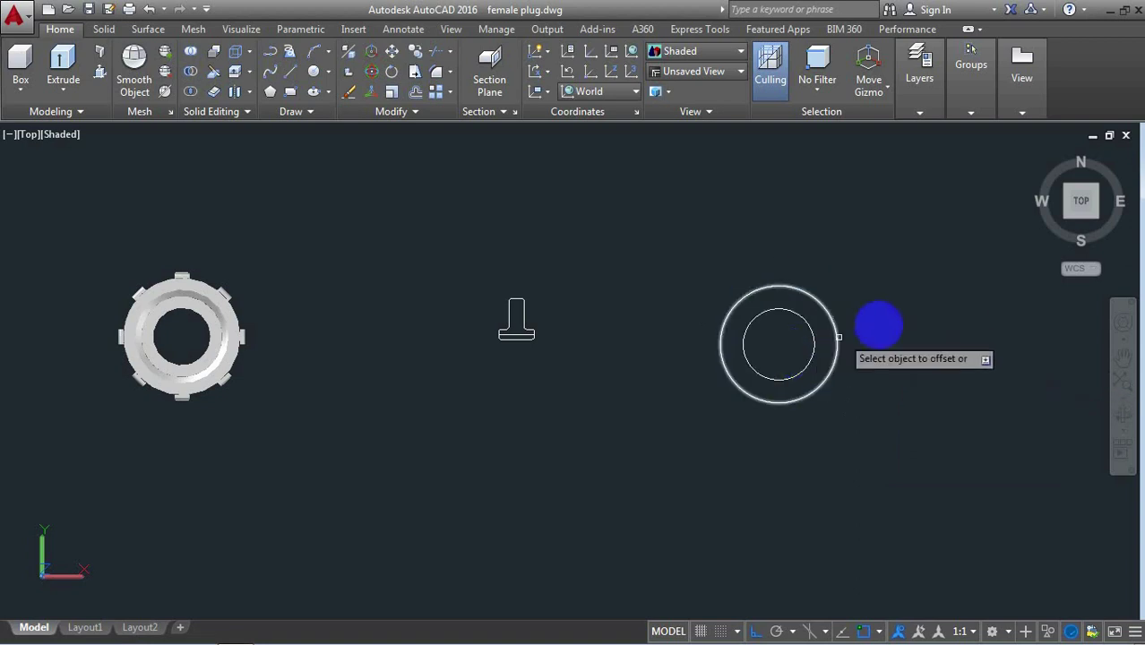
right_click(876, 253)
left_click(911, 262)
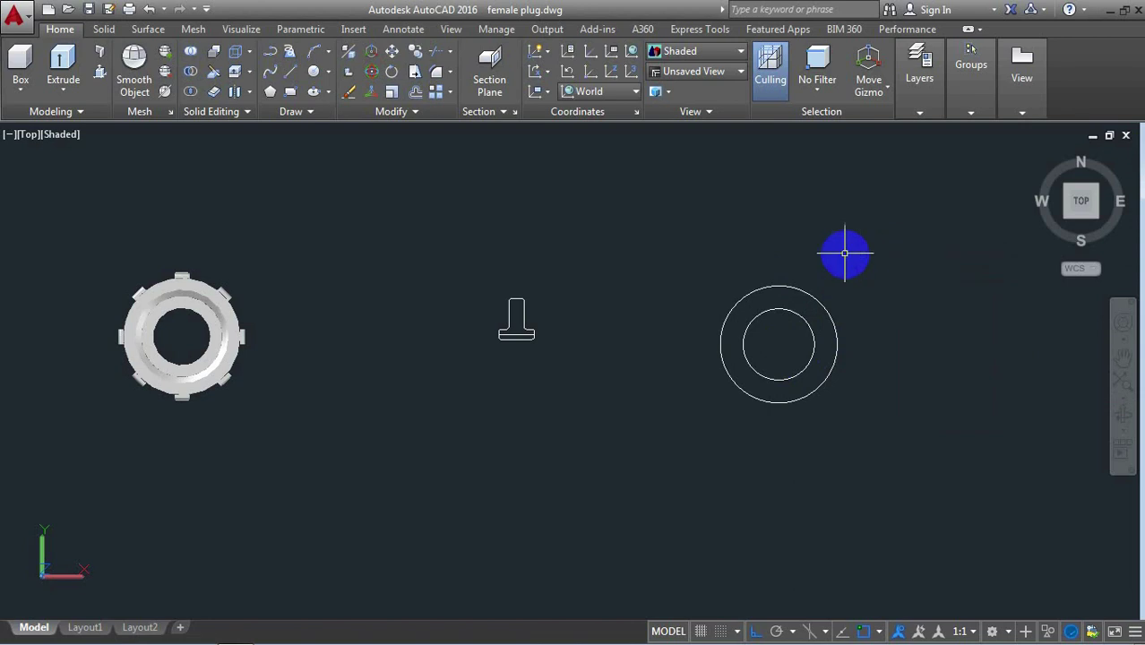
scroll(941, 336, "up", 2)
left_click_drag(895, 338, 679, 343)
Draw a 25 by 4.5 rectangle to the right of the circles
key("Escape")
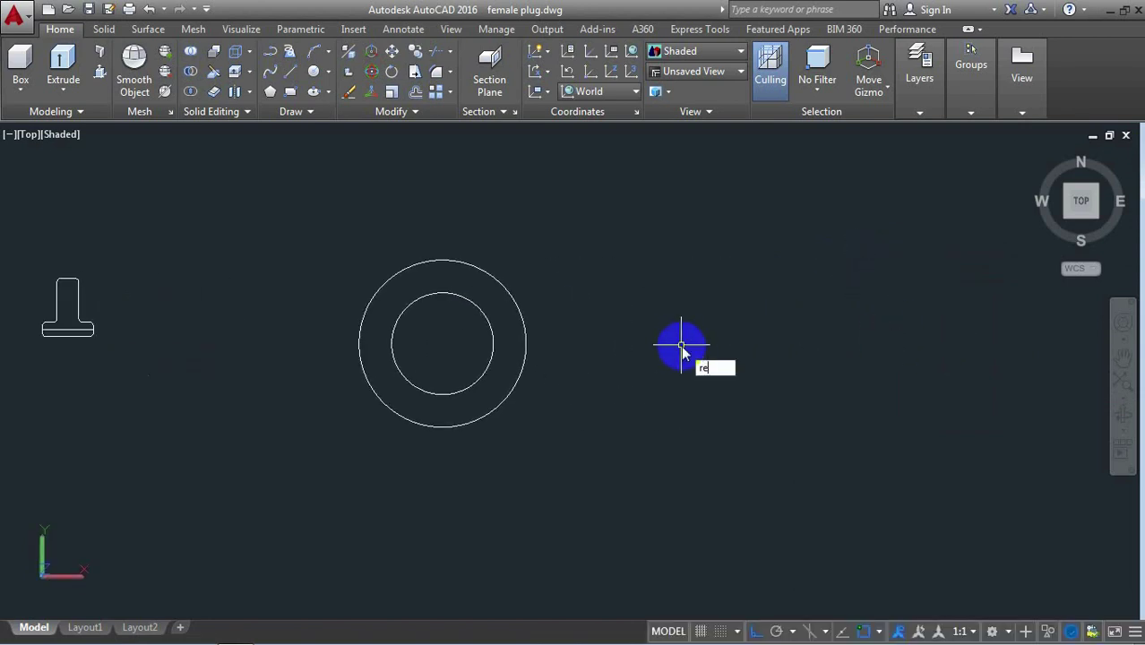
type("c")
key("Return")
left_click(821, 355)
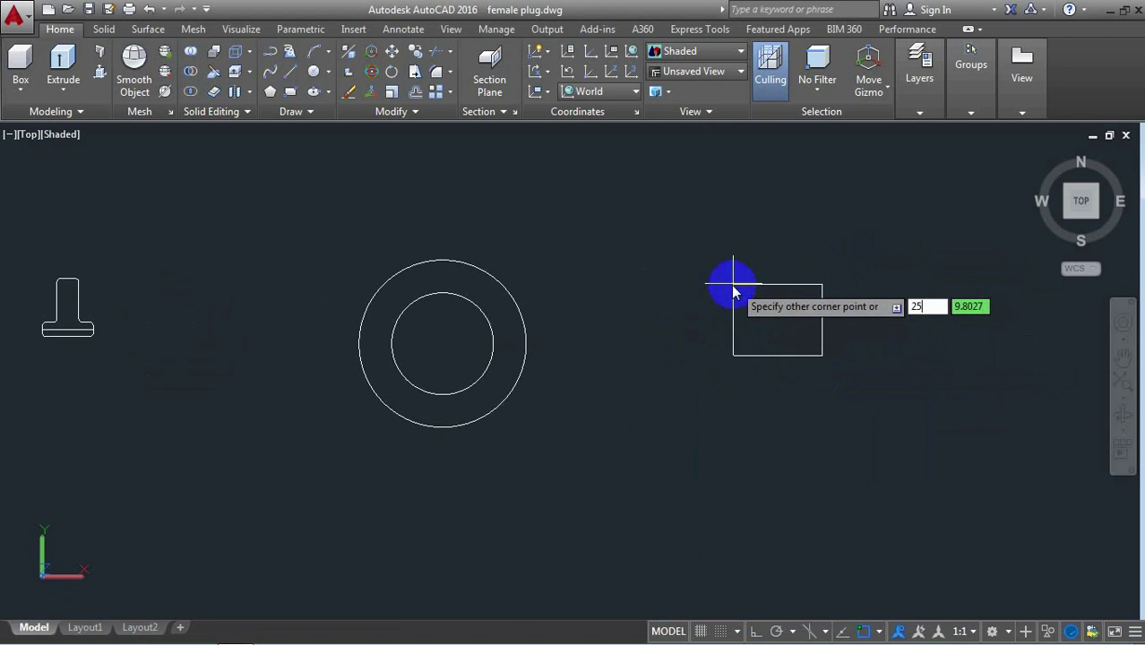
key("Tab")
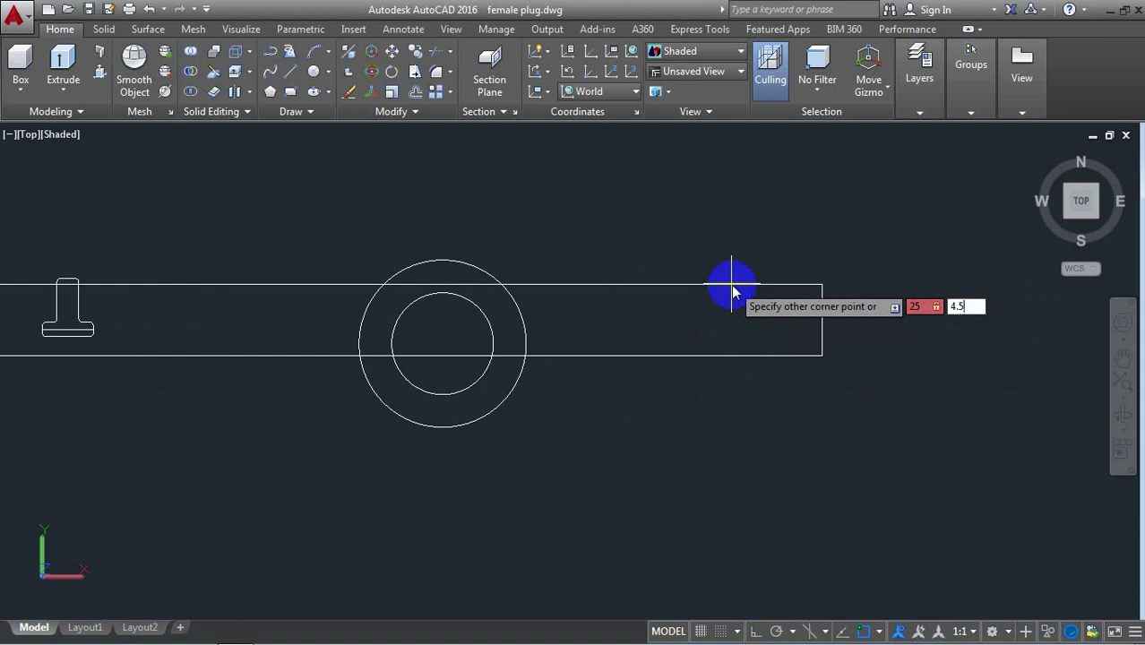
key("Return")
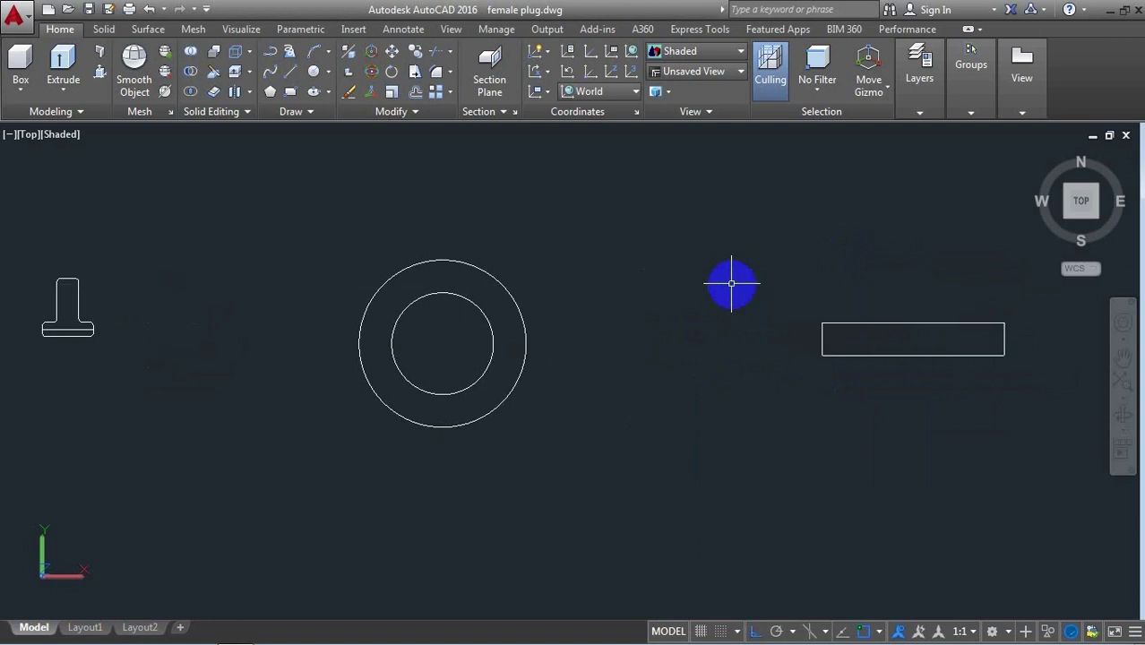
type("PL")
Draw a polyline from the outer circle's top quadrant to the inner circle's top quadrant
left_click(769, 319)
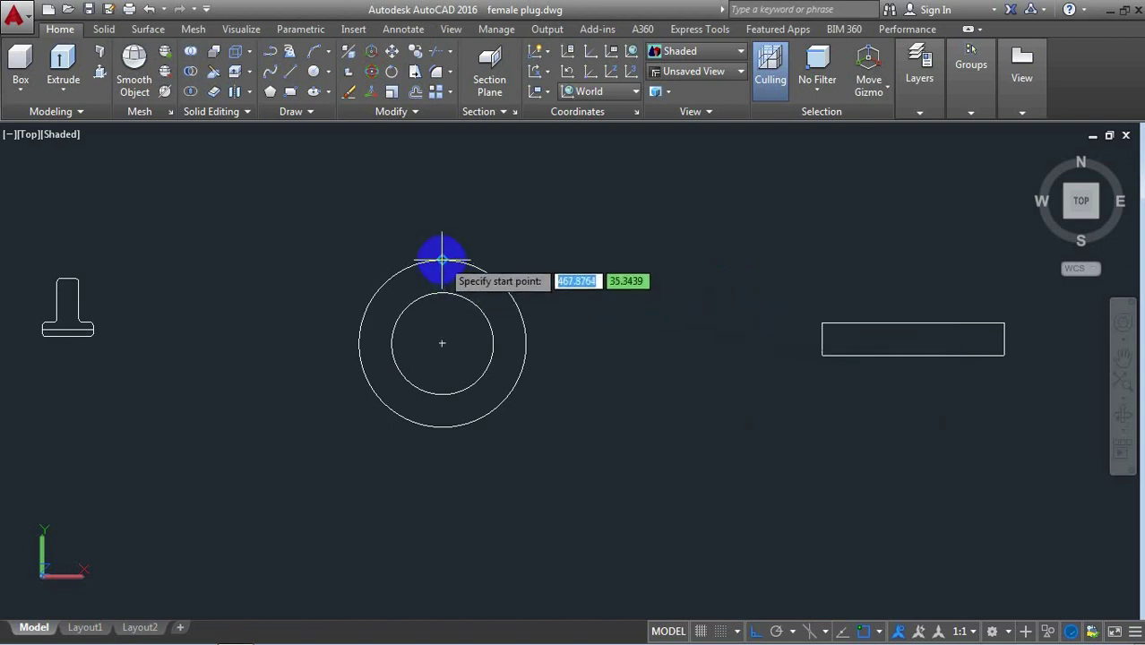
left_click(442, 260)
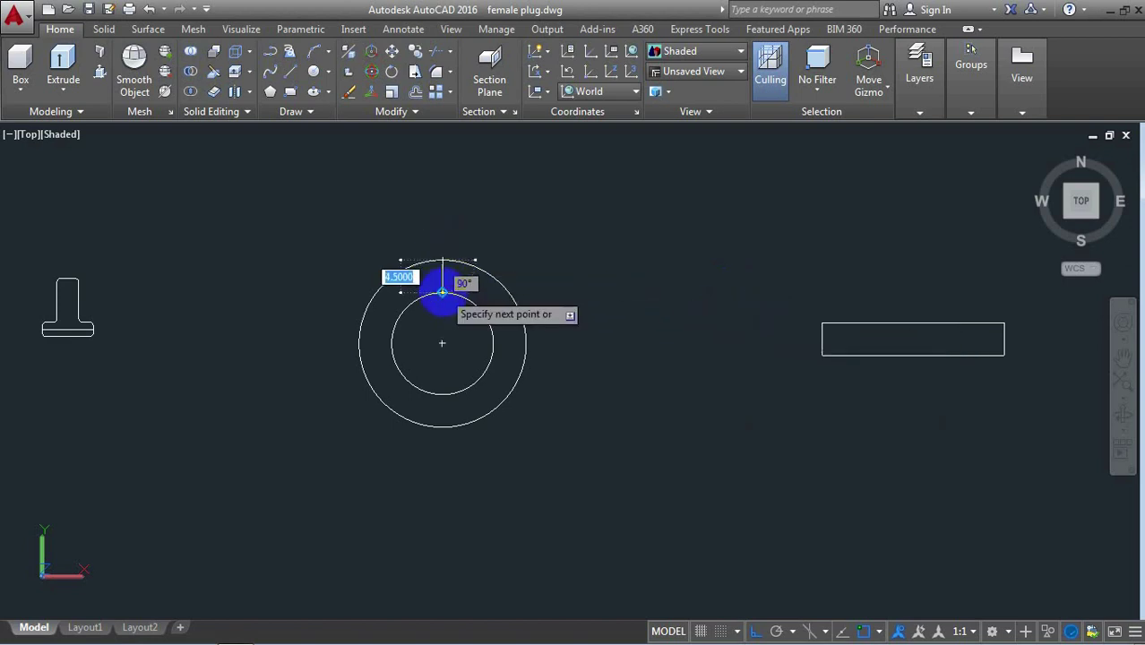
left_click(442, 292)
key("Return")
type("M")
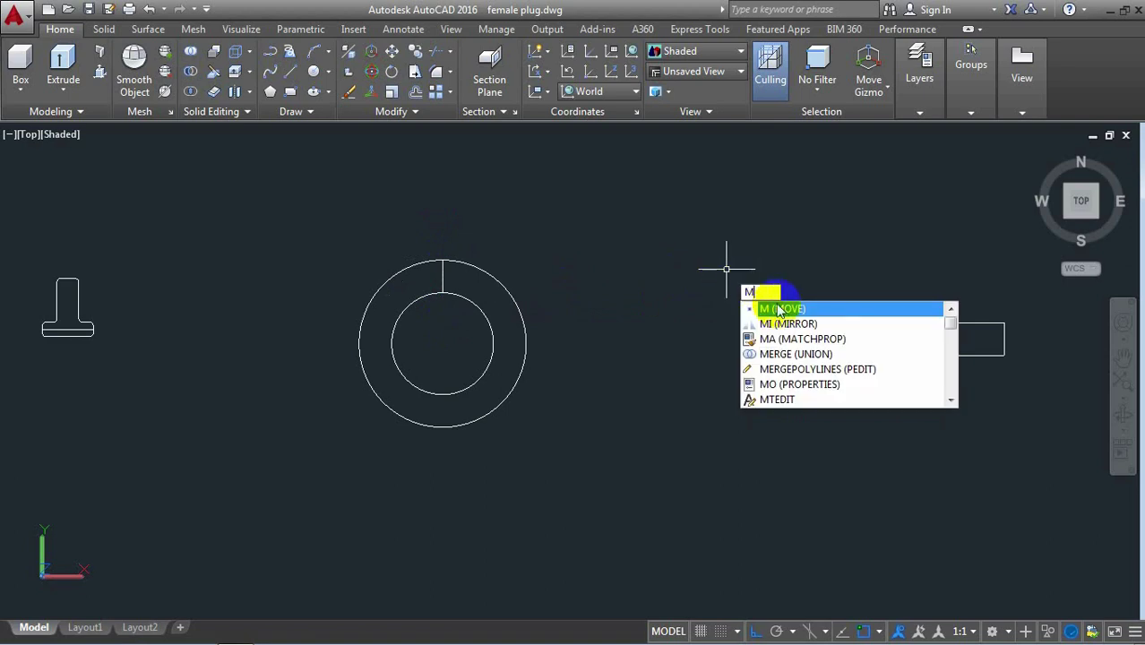
Move the 25 × 4.5 rectangle by its midpoint onto the circles' top quadrant
left_click(783, 309)
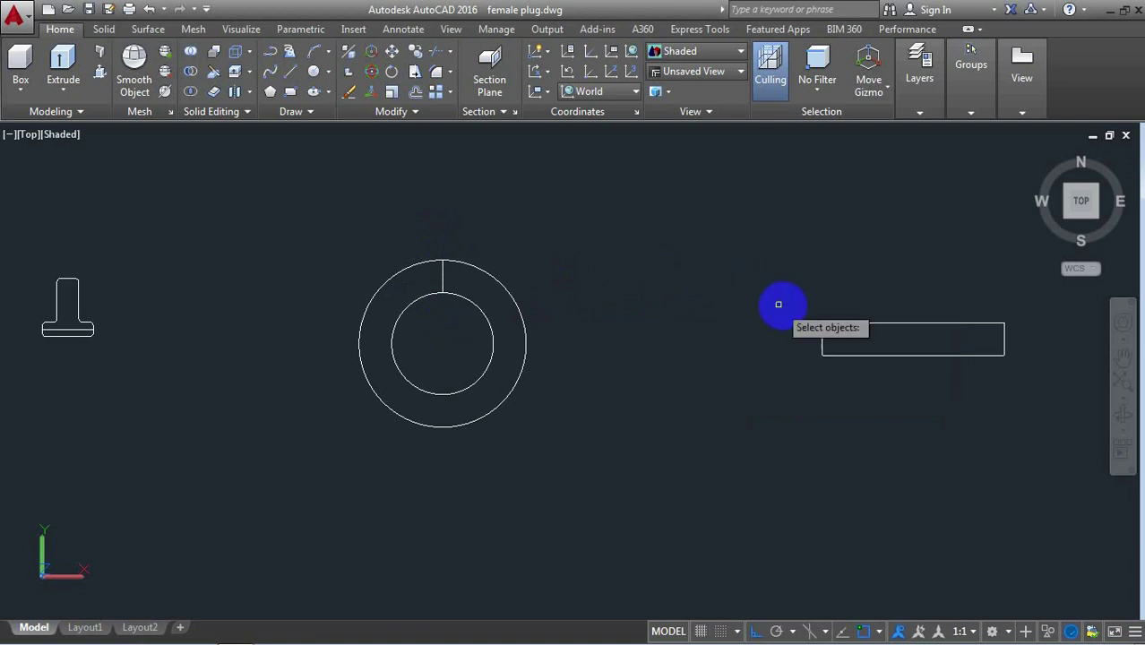
left_click(915, 321)
key("Return")
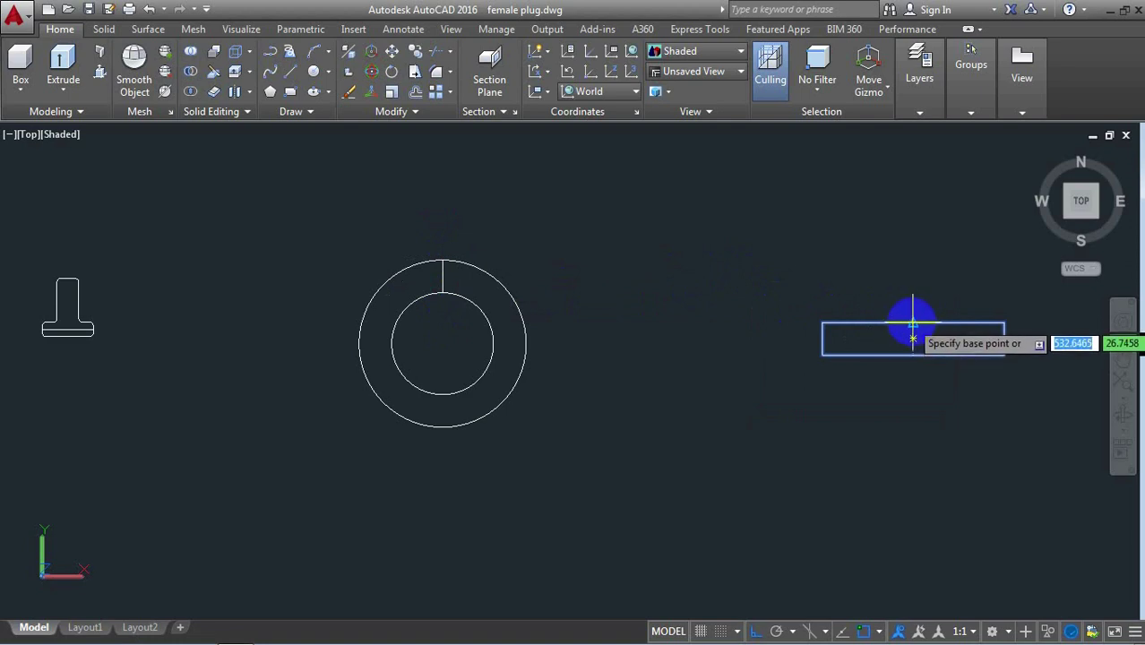
left_click(912, 322)
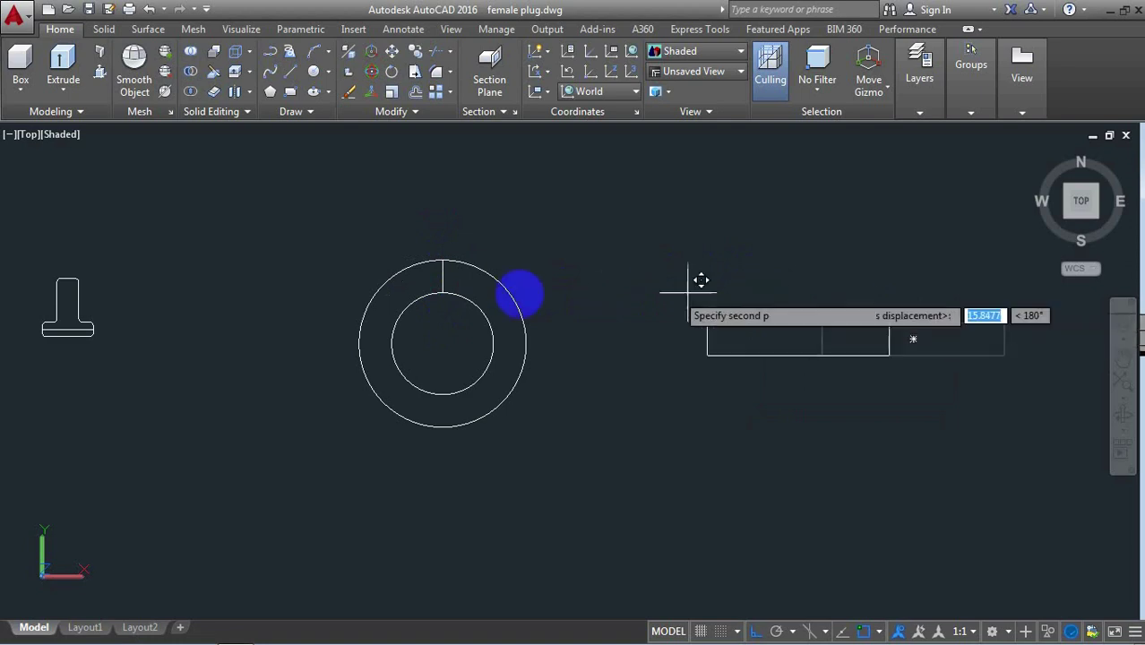
left_click(442, 275)
scroll(489, 246, "up", 3)
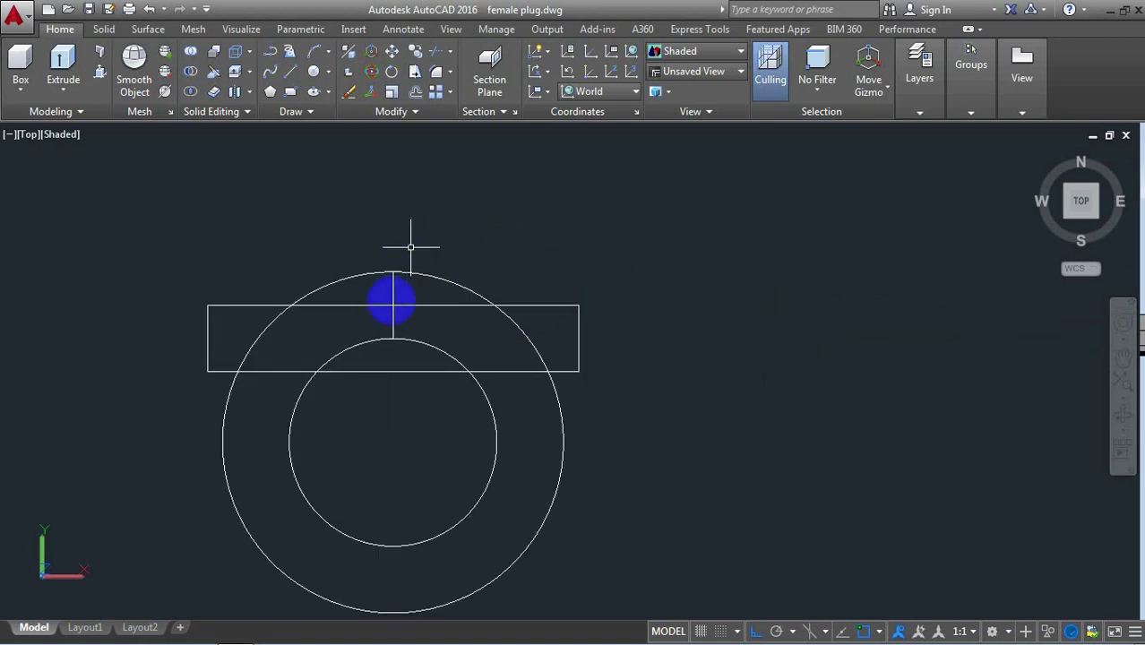
scroll(424, 355, "up", 2)
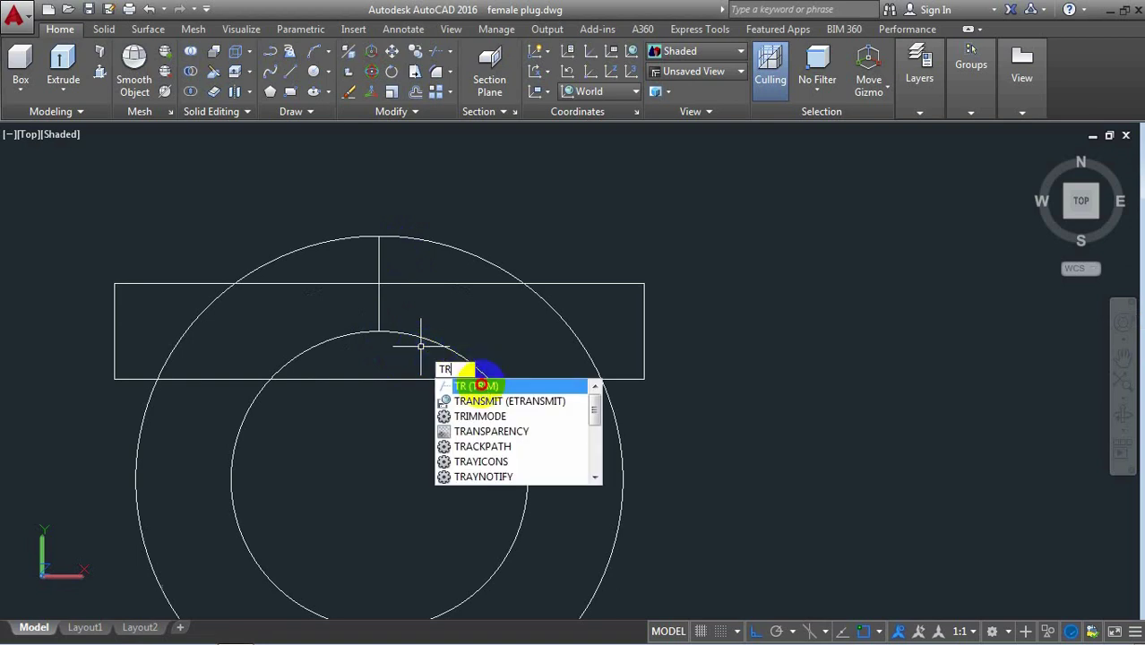
Trim the circles and rectangle edges, leaving an outer arch on top and an inner-arc notch below
left_click(481, 386)
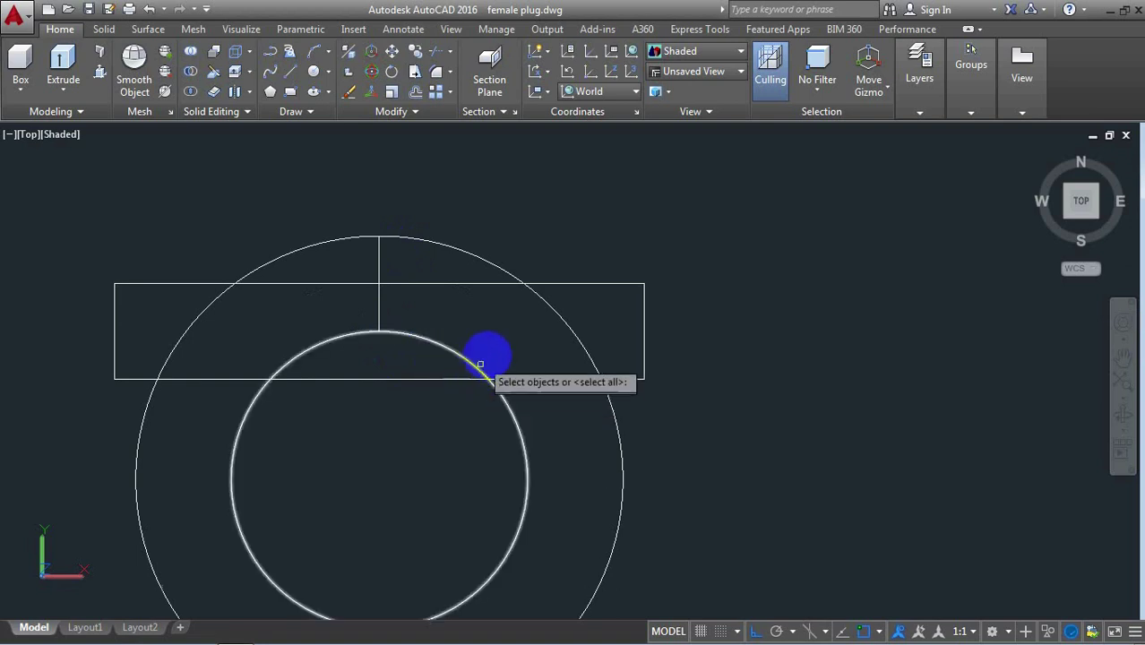
key("Return")
left_click(566, 323)
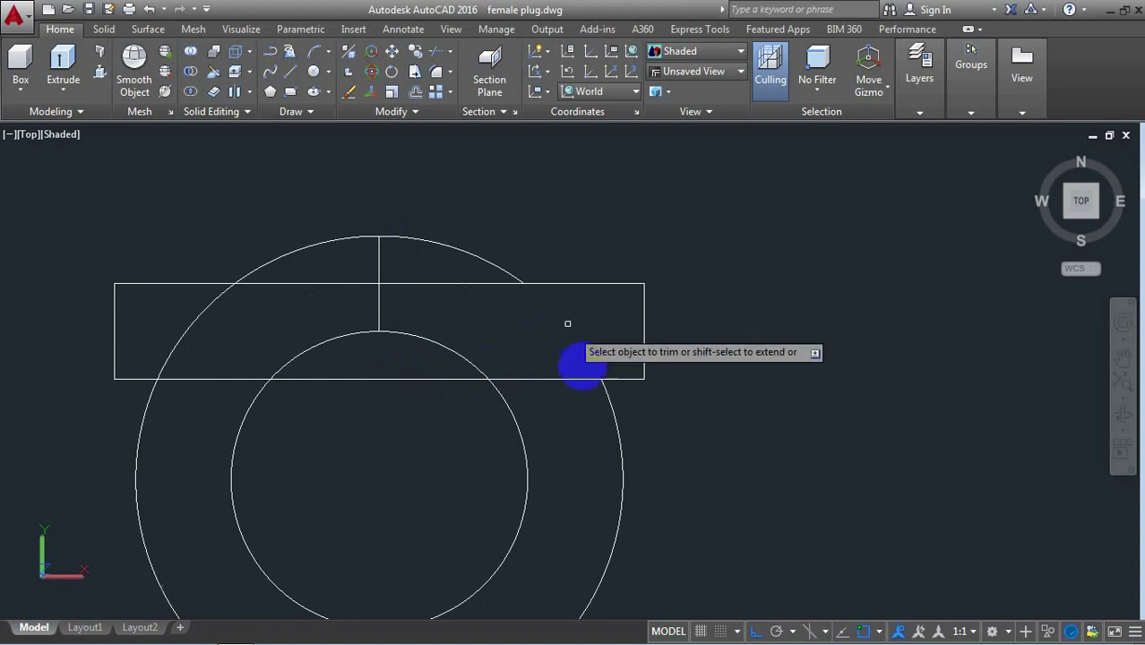
left_click(617, 412)
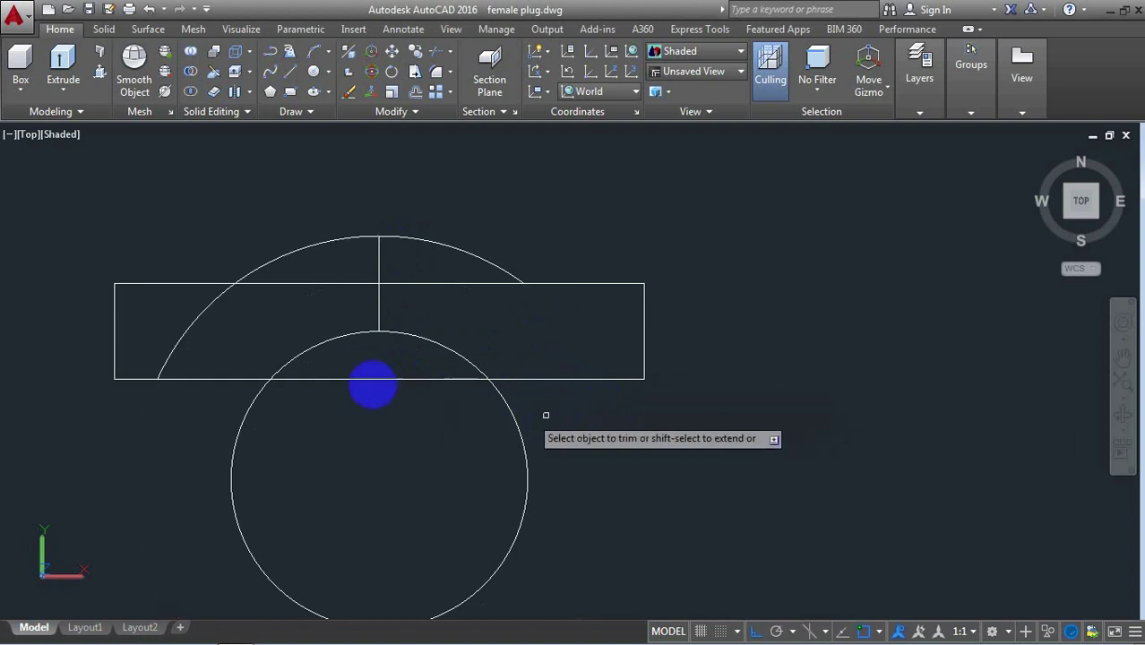
left_click(201, 313)
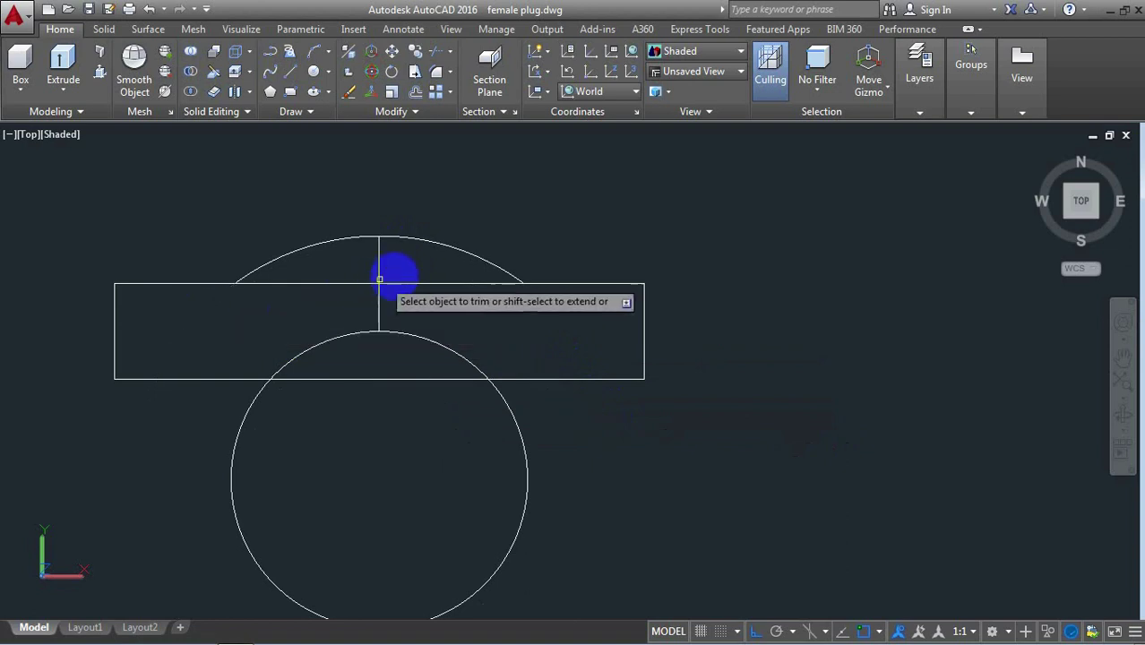
left_click(406, 271)
left_click(331, 299)
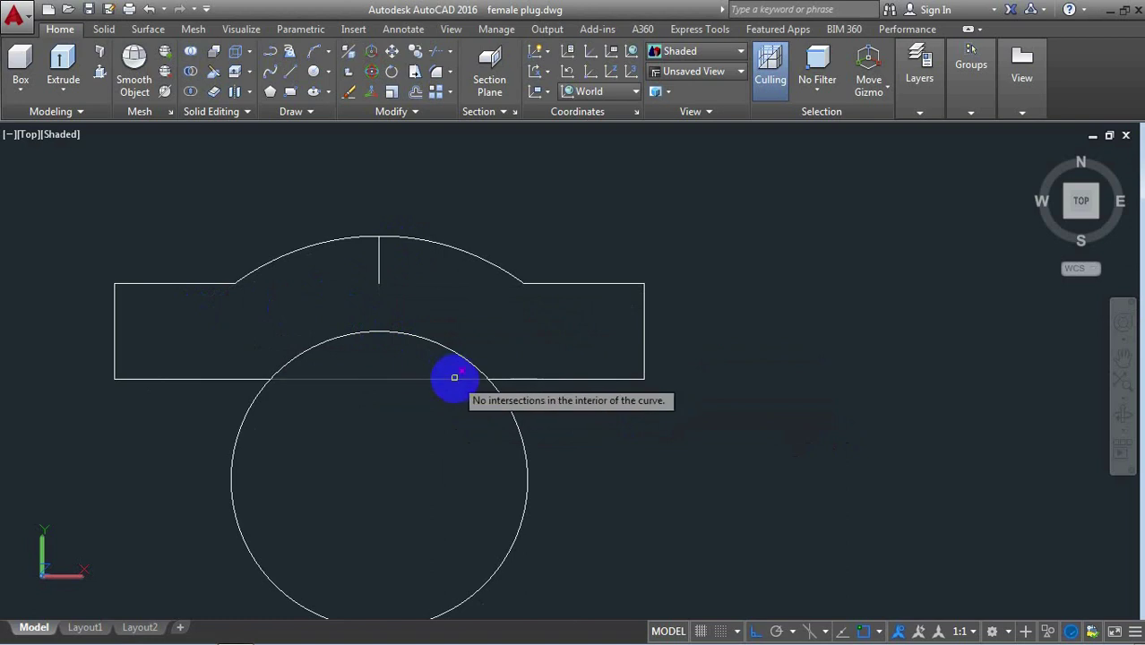
left_click(456, 377)
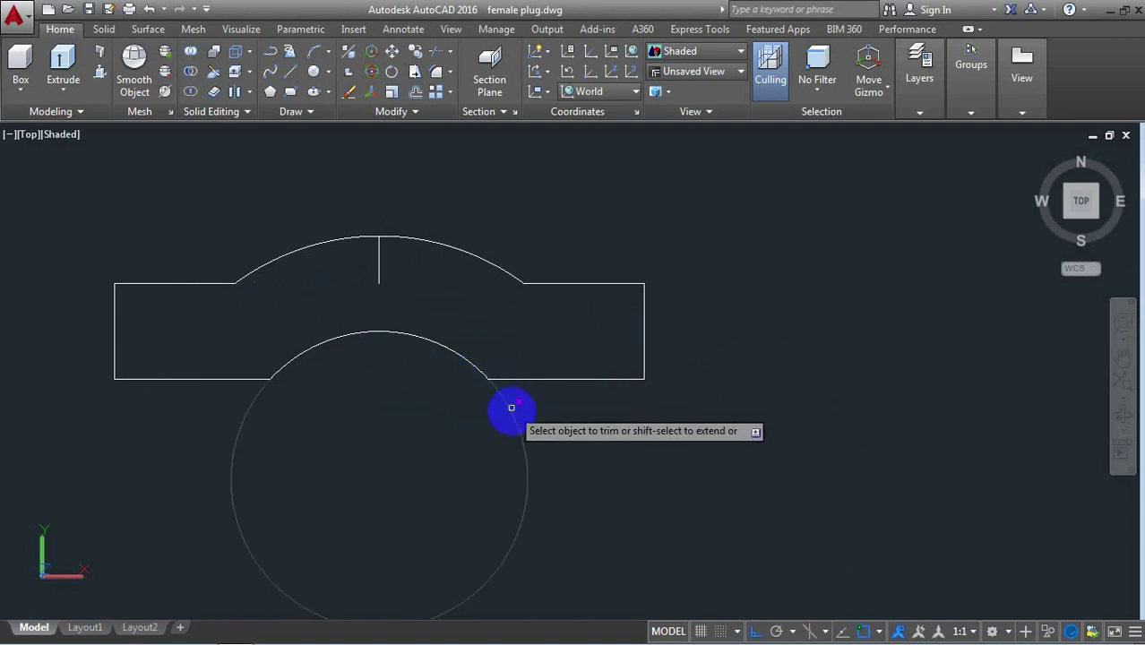
left_click(488, 380)
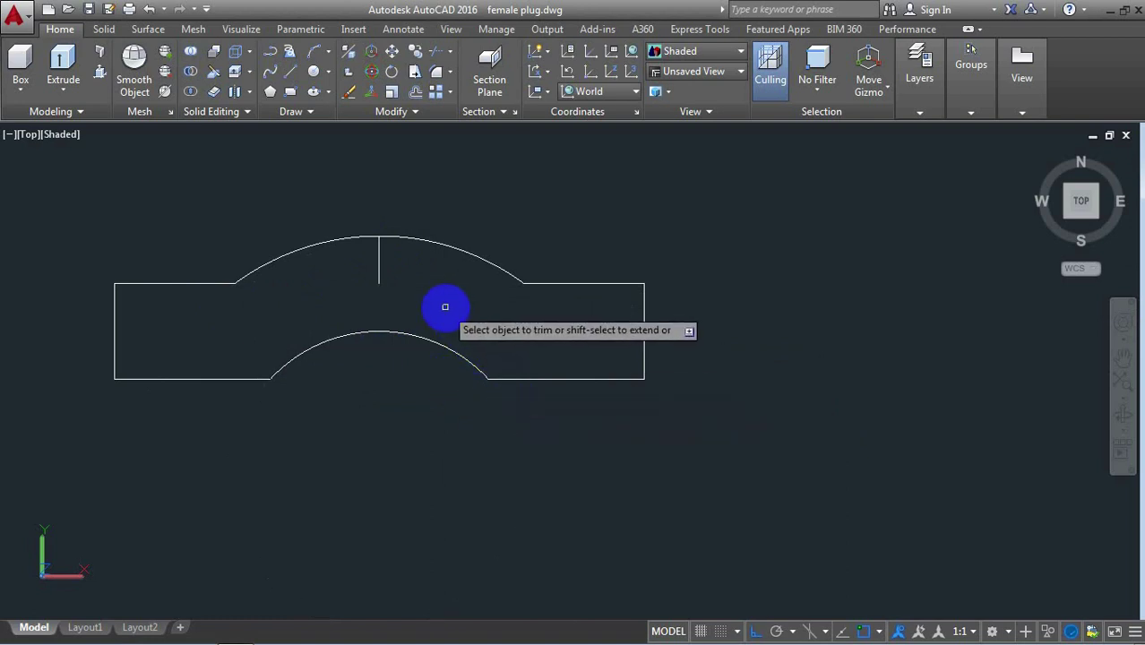
key("Escape")
type("E")
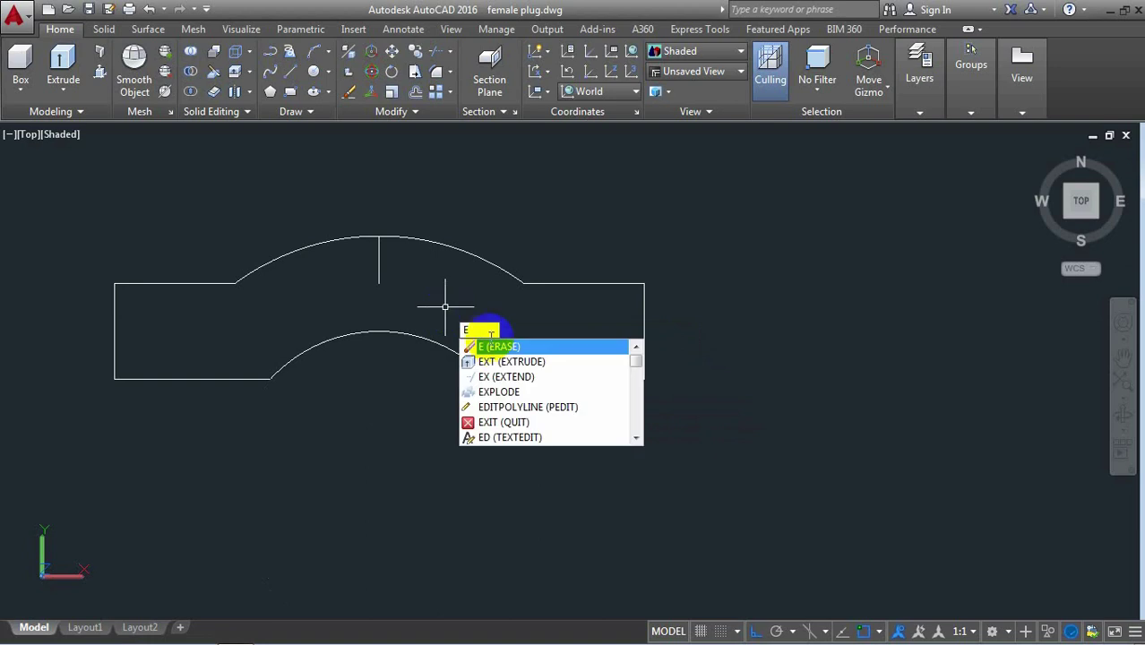
Erase the short vertical line between the two circles
key("Return")
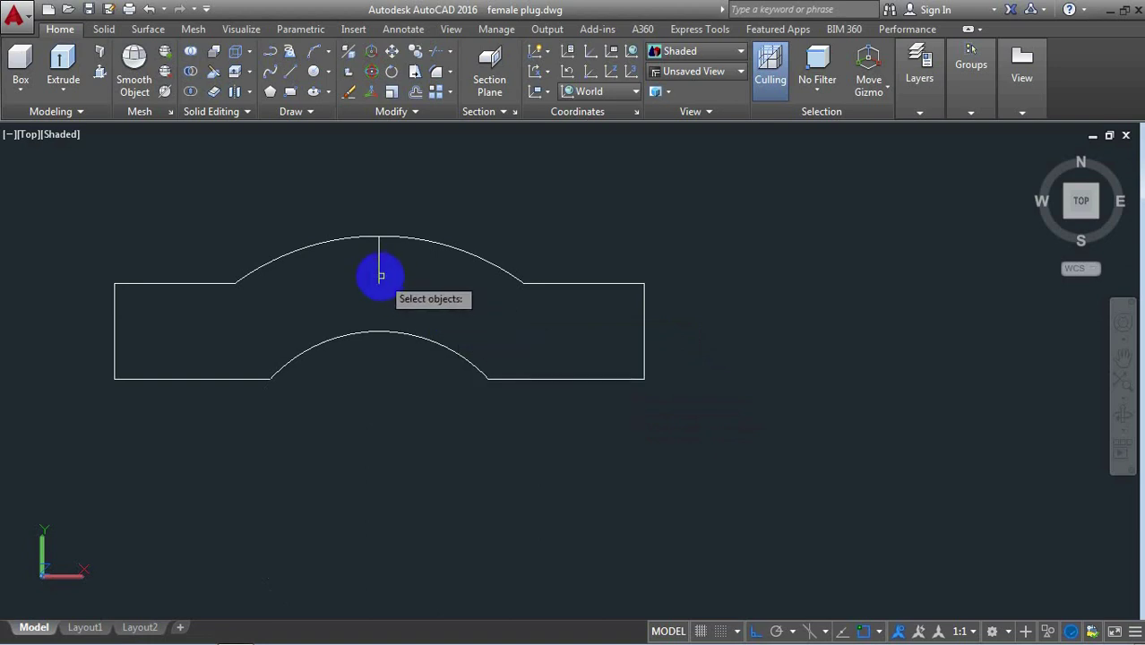
left_click(379, 269)
key("Return")
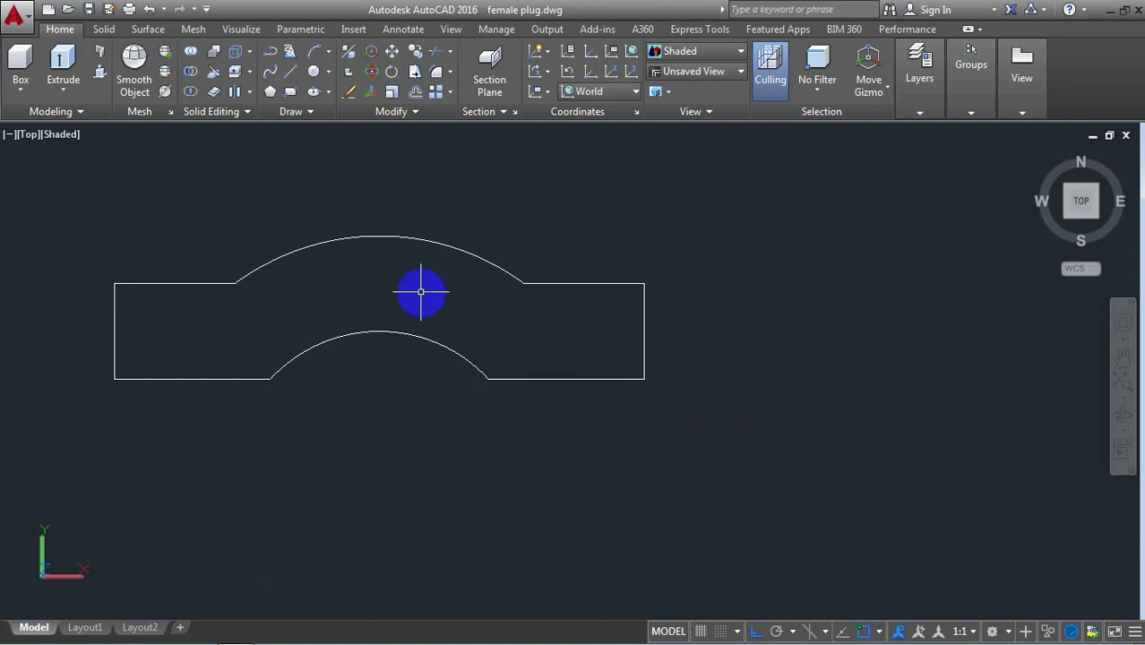
Join all the profile's lines and arcs into one closed outline
type("j")
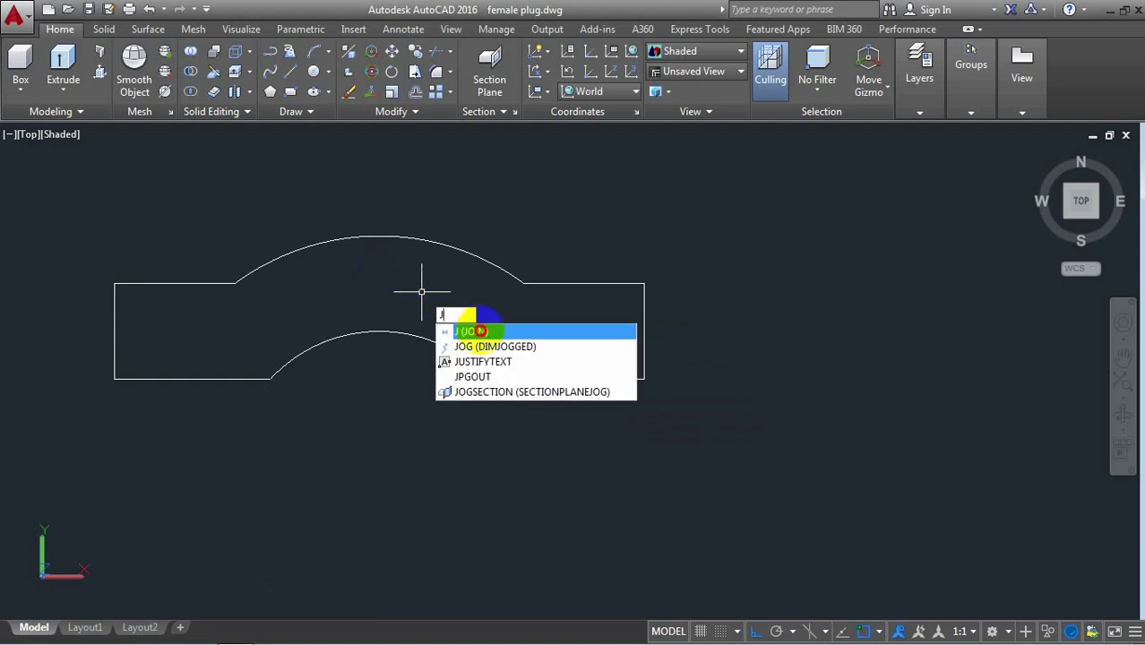
left_click(474, 332)
left_click(688, 257)
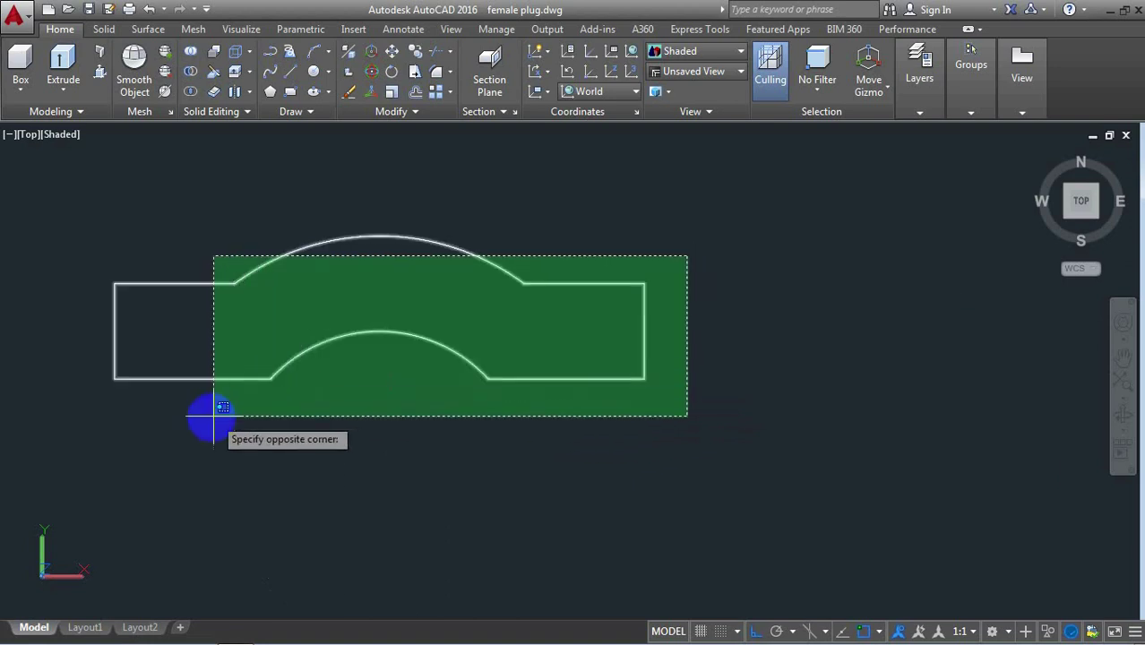
left_click(66, 404)
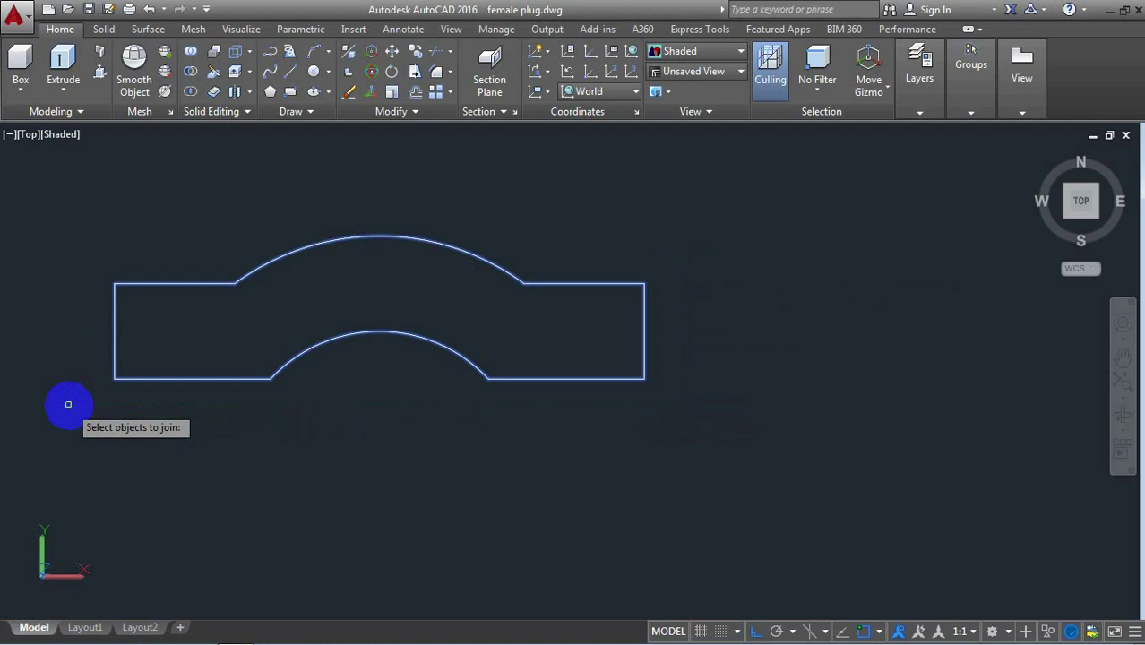
key("Return")
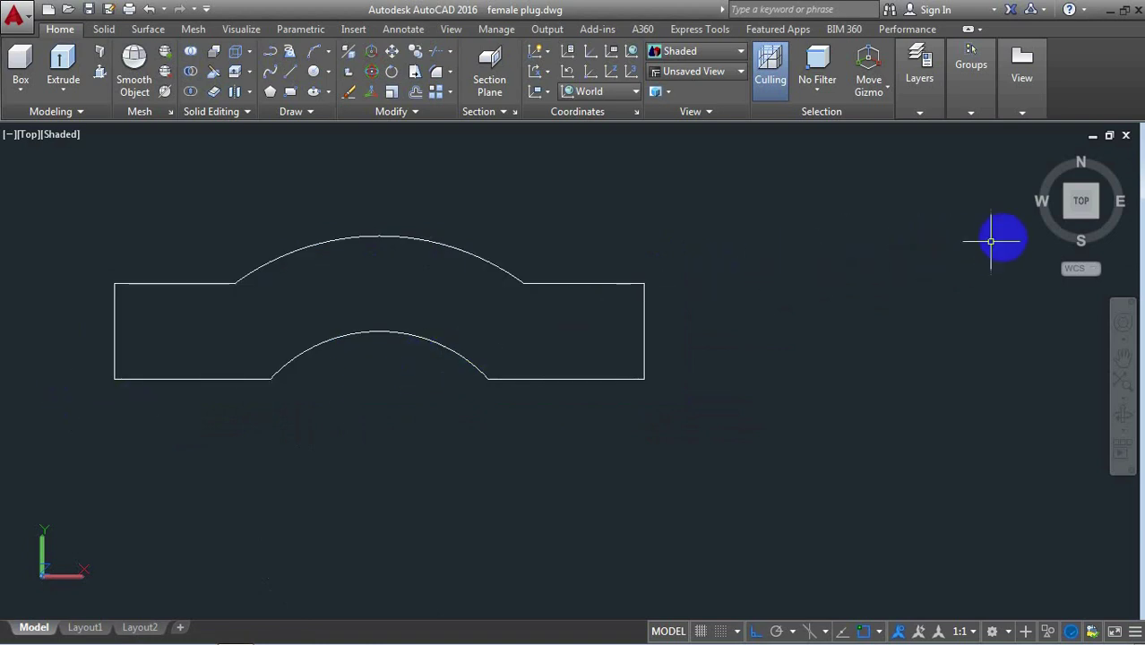
Switch to the southwest isometric view and zoom in on the profile
mouse_move(1081, 201)
left_click(1068, 224)
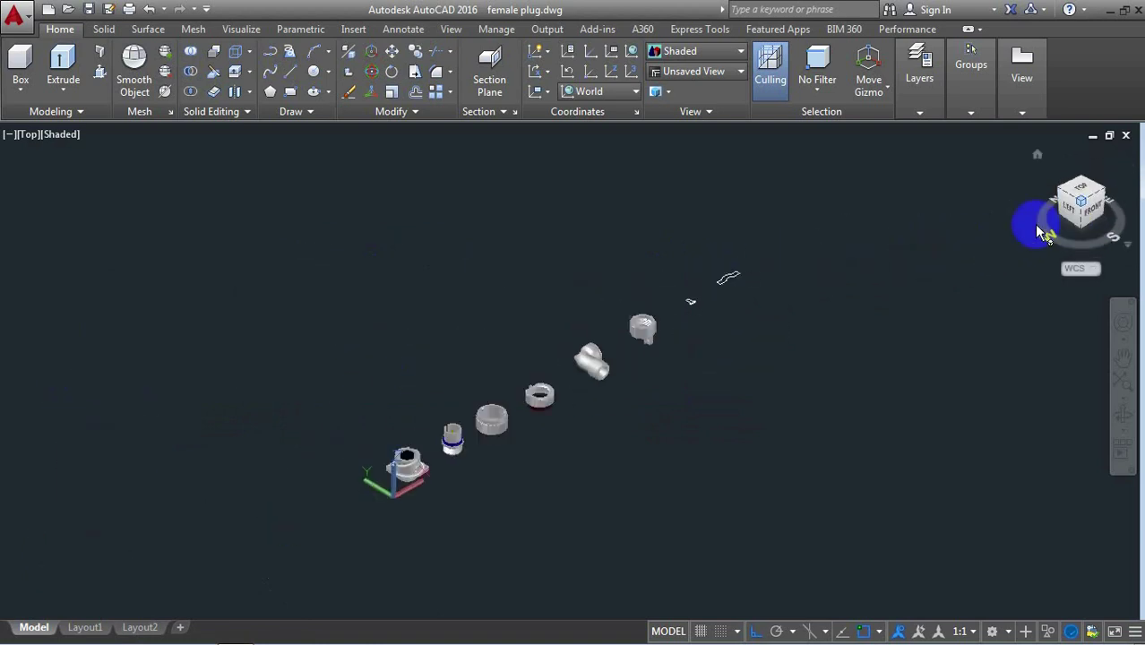
scroll(714, 267, "up", 3)
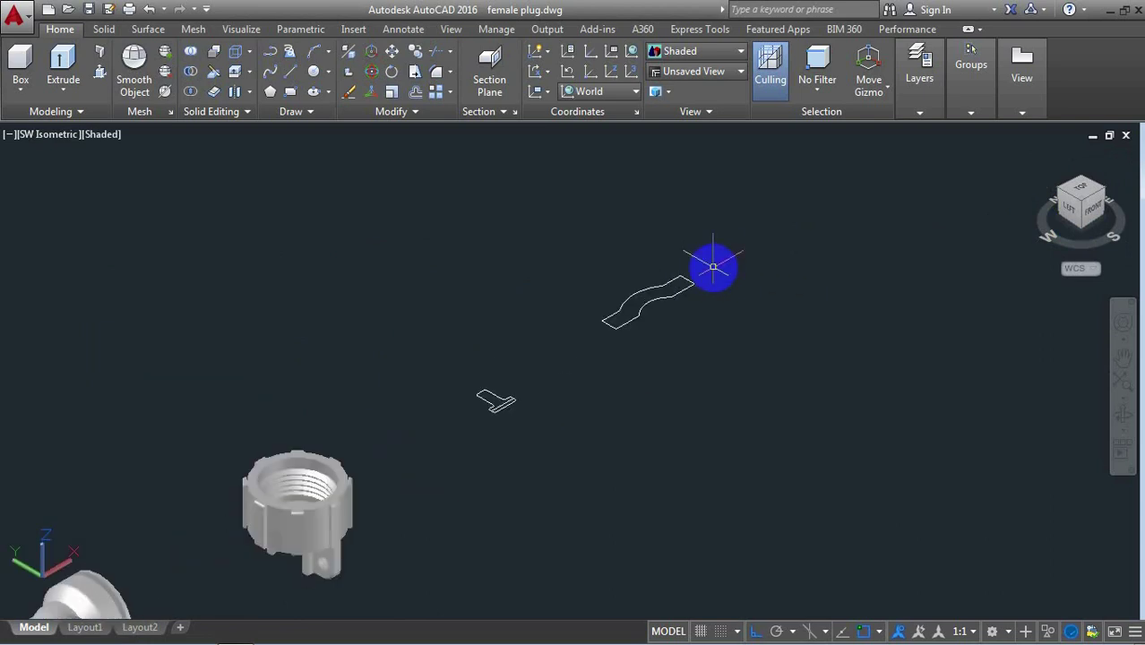
scroll(713, 267, "up", 2)
Extrude the bracket profile 9 units into a solid
type("x")
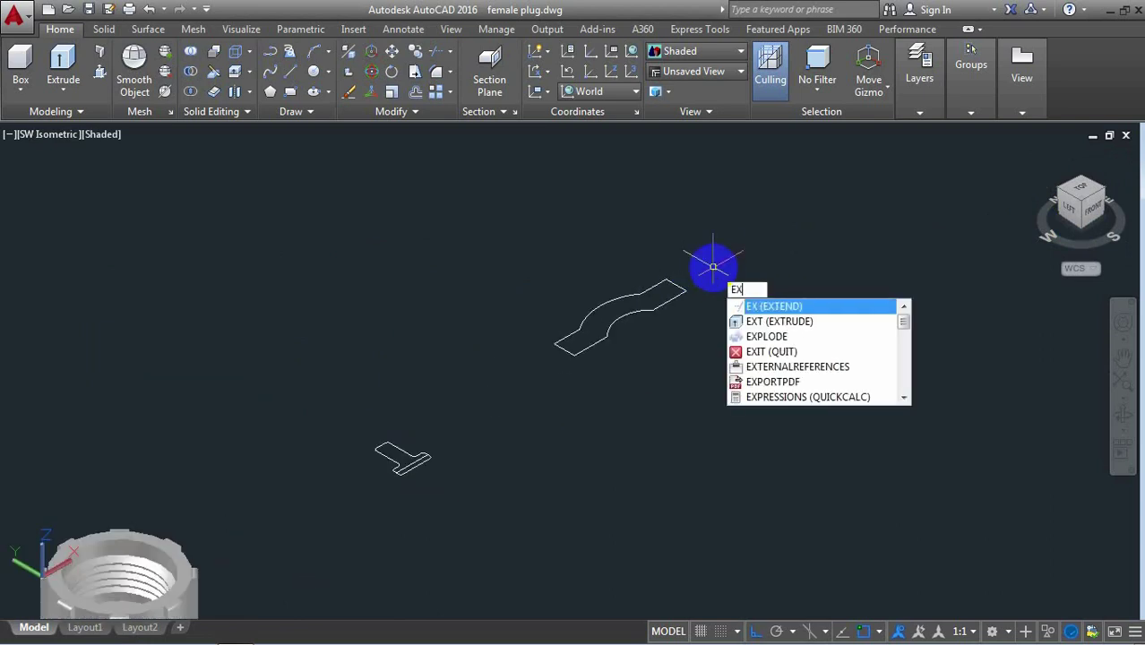
type("t")
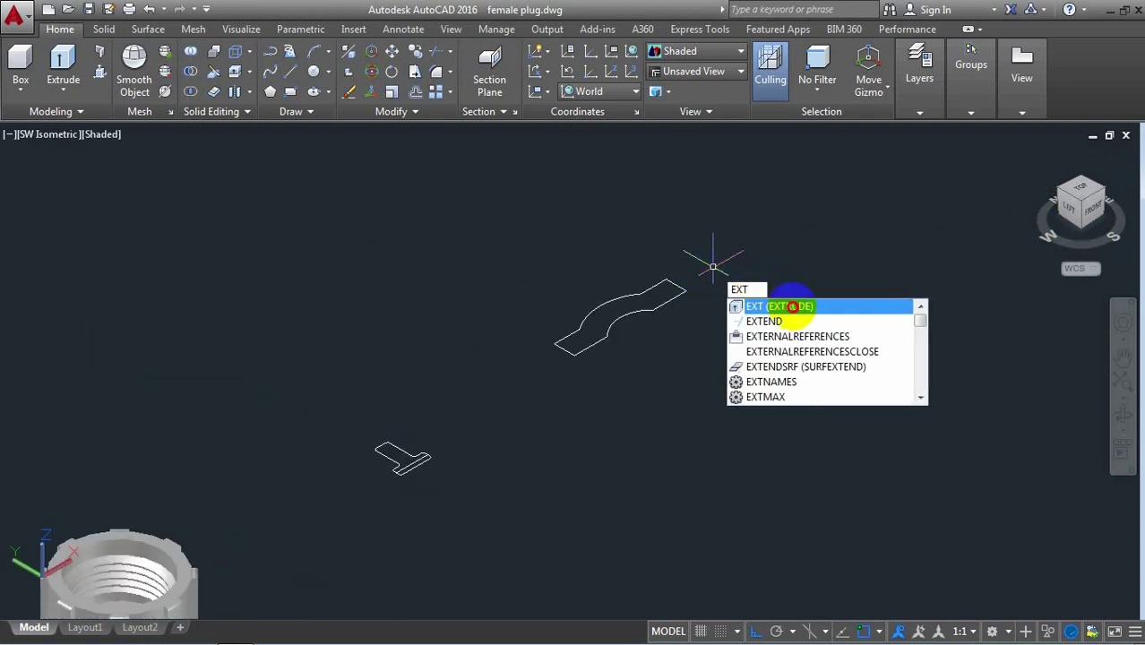
left_click(792, 307)
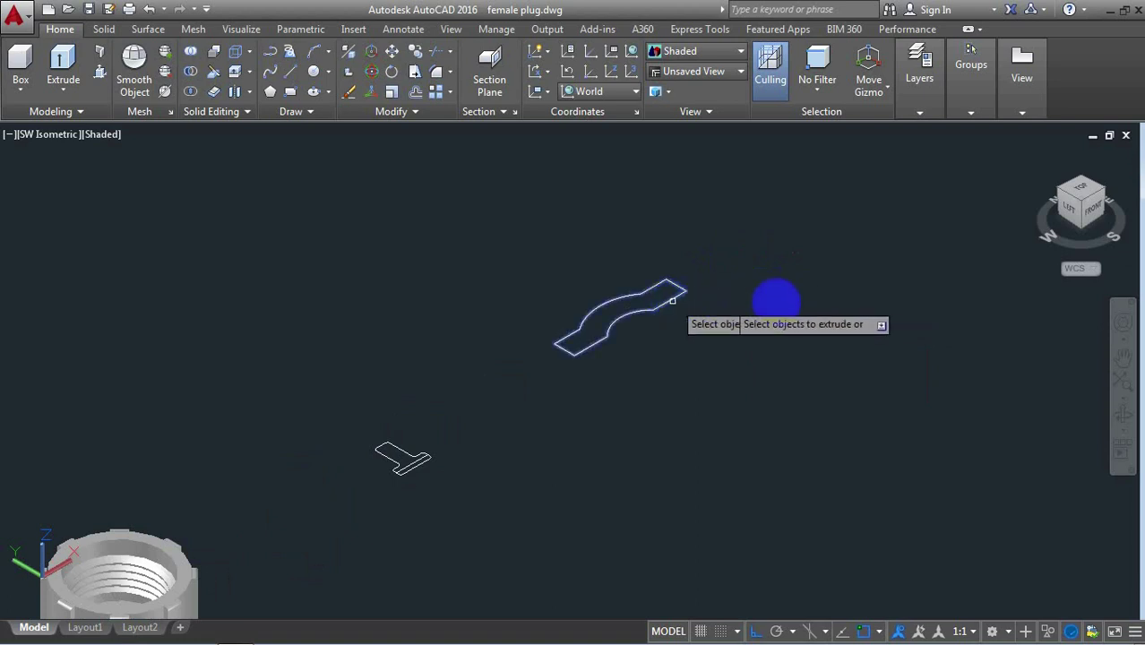
key("Return")
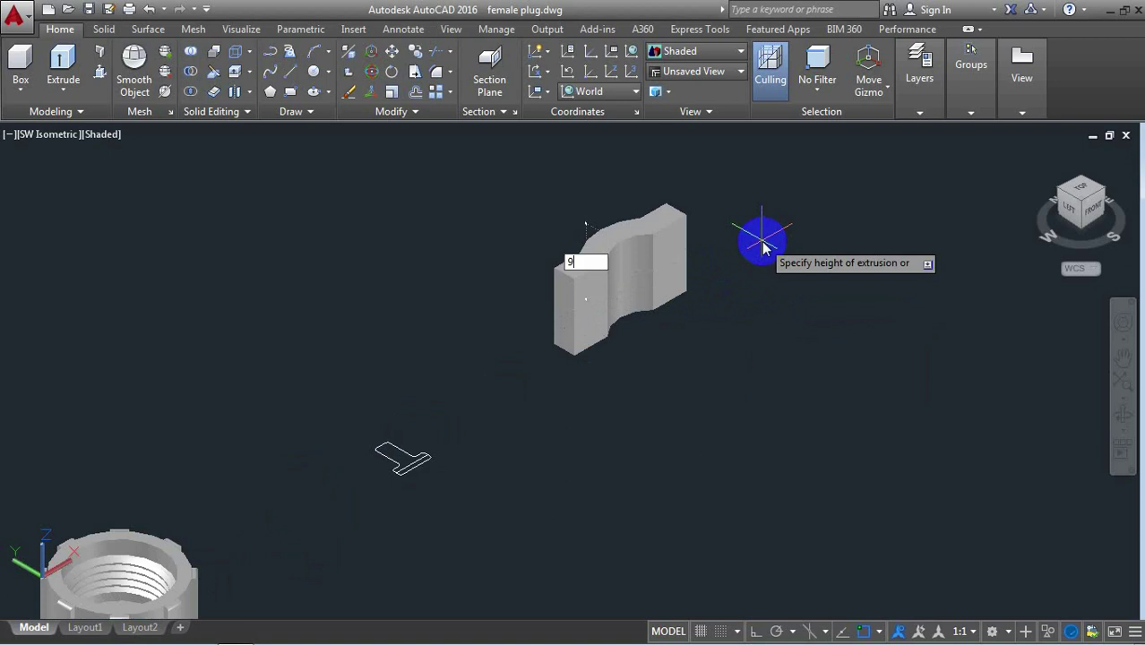
key("Return")
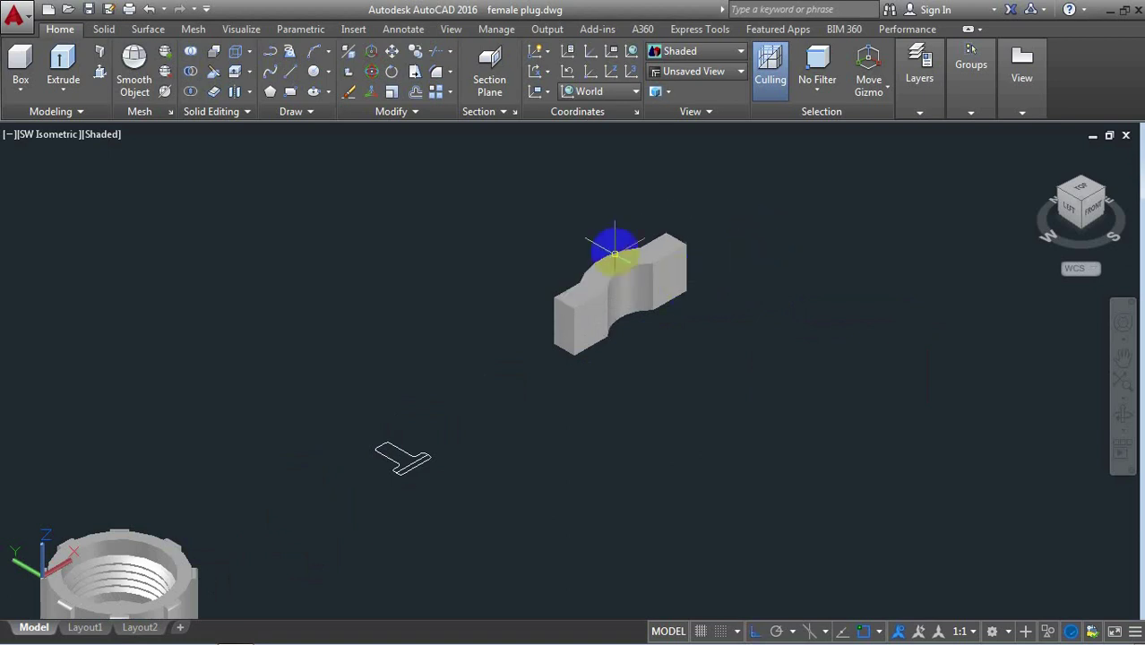
scroll(605, 245, "up", 2)
scroll(620, 257, "up", 3)
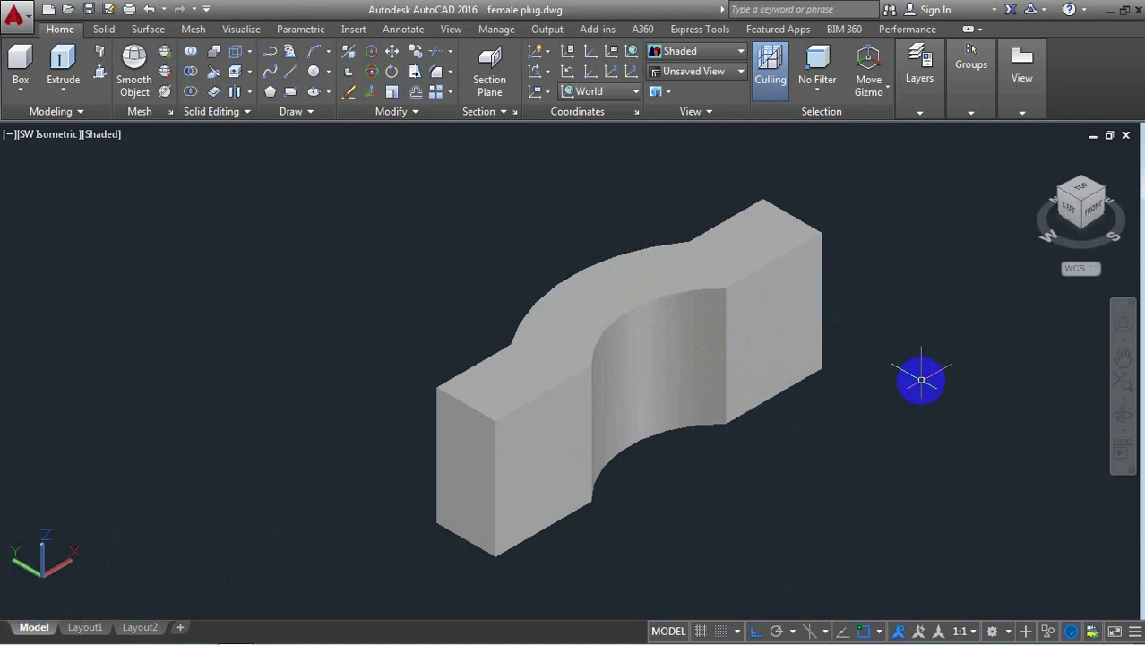
Fillet the lower and upper left-end edges of the bracket solid with radius 3
type("f")
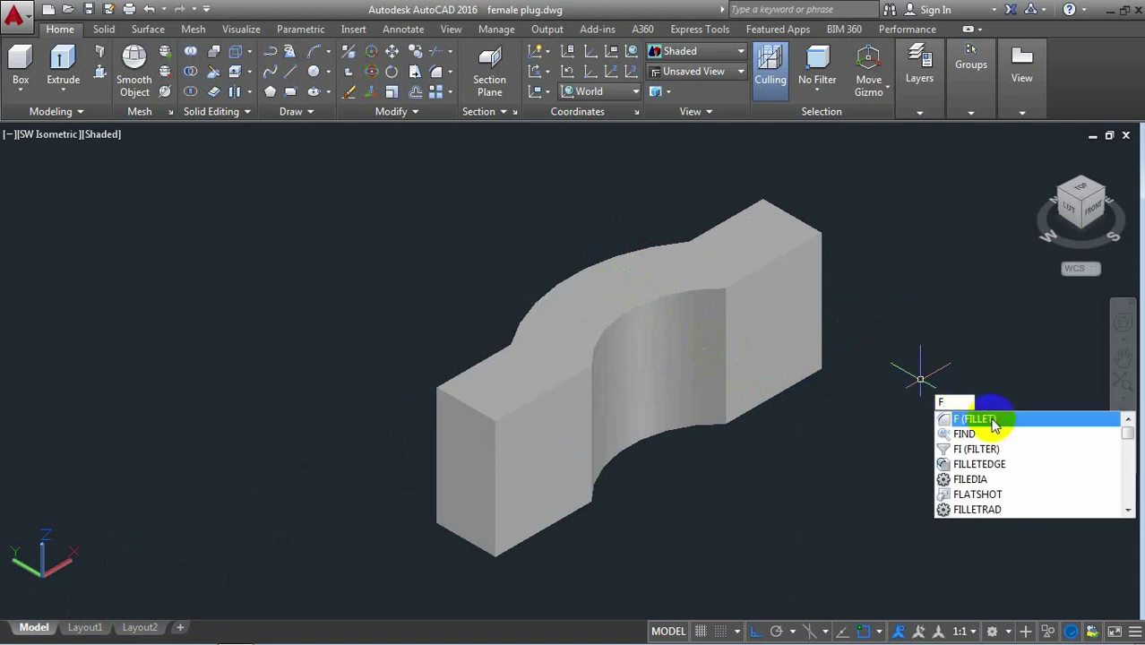
left_click(992, 417)
type("r")
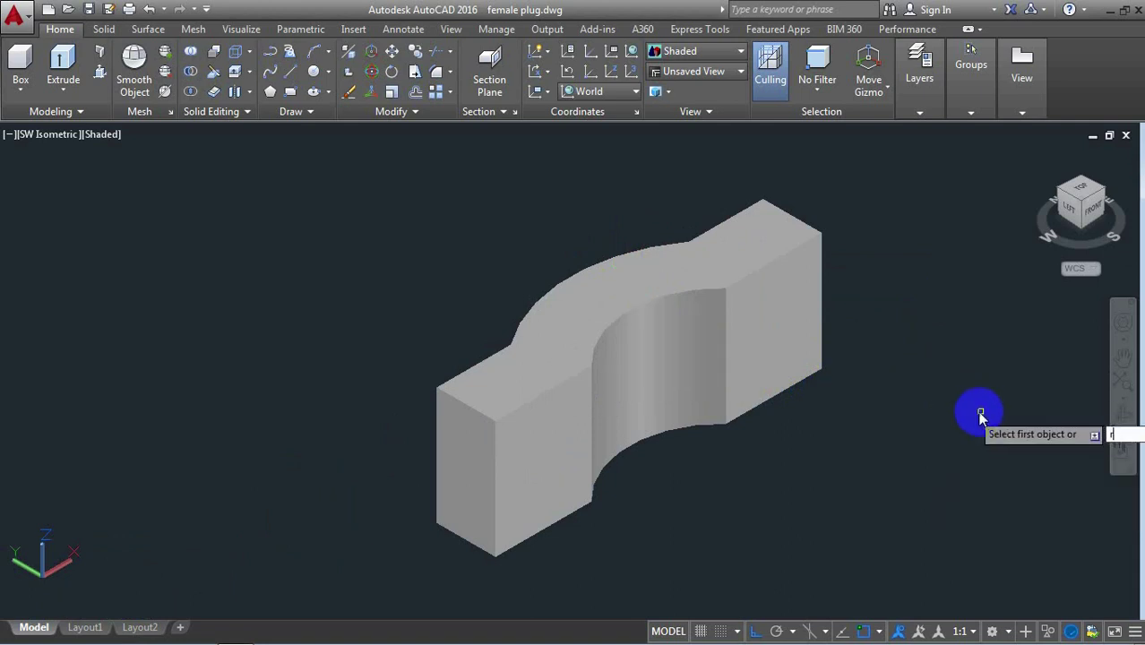
key("Return")
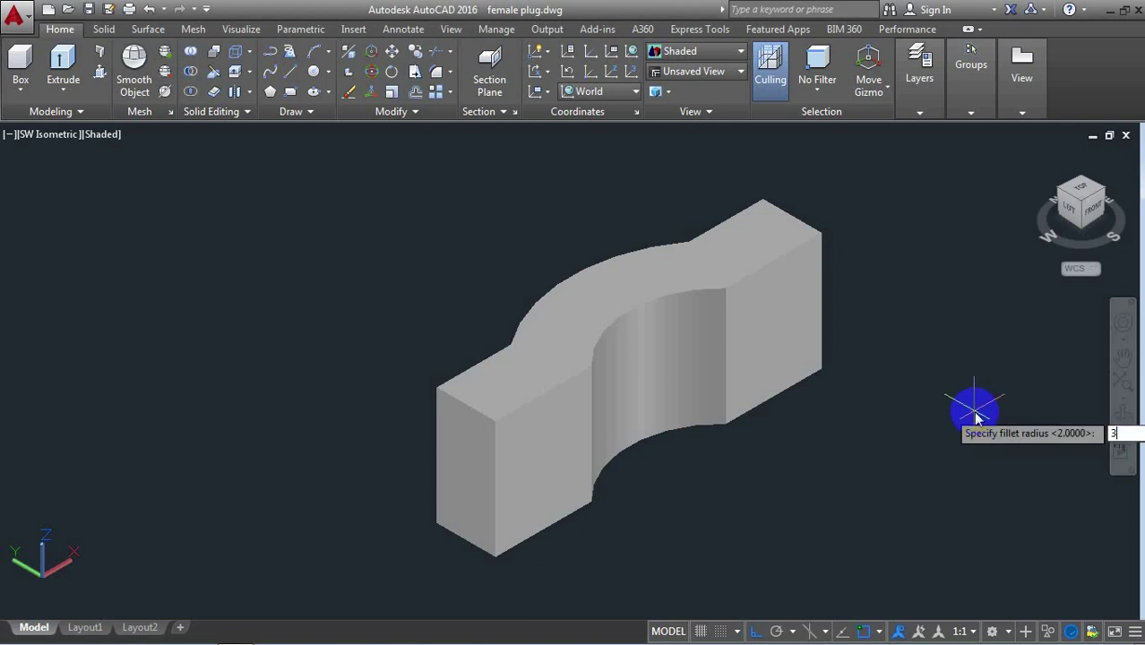
key("Return")
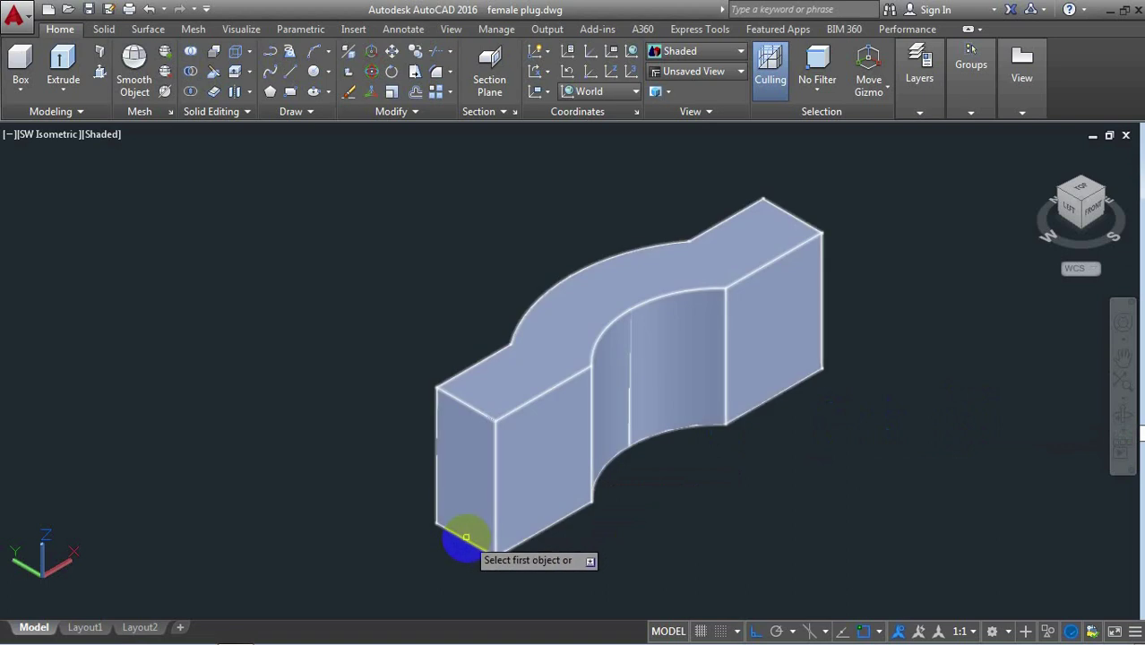
left_click(465, 537)
key("Return")
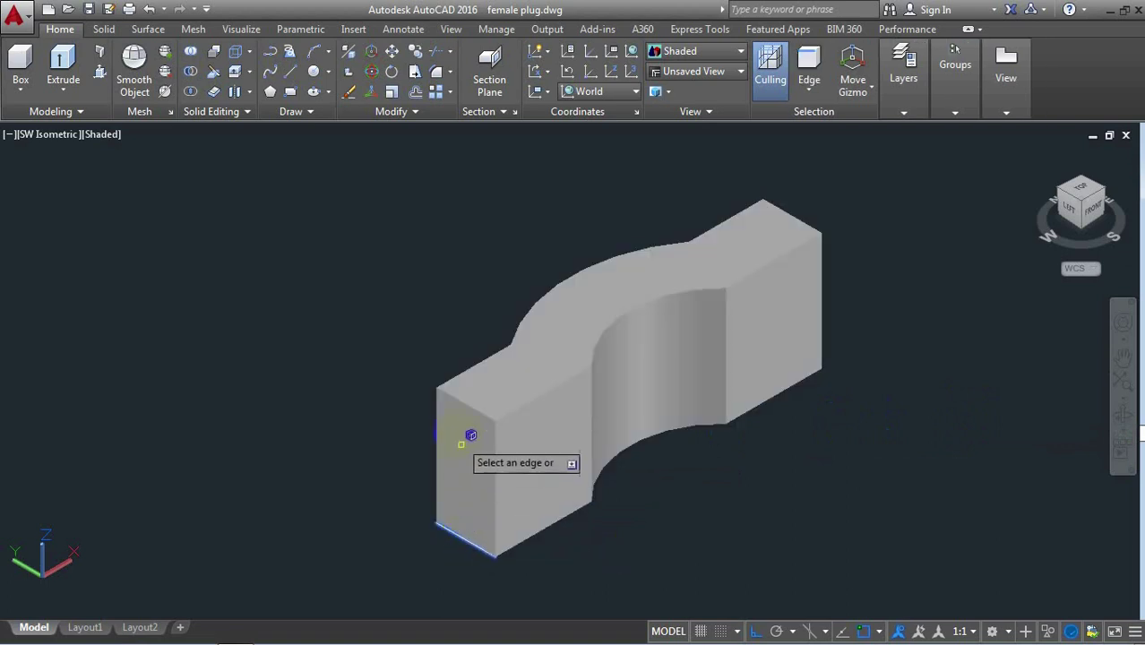
left_click(466, 403)
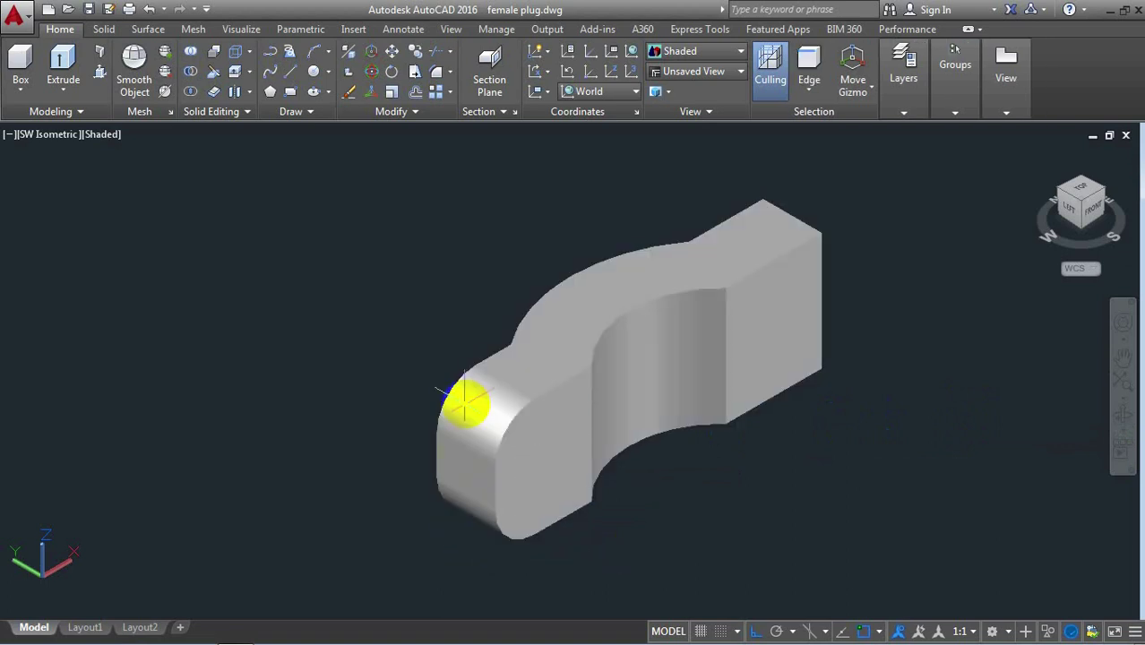
key("Return")
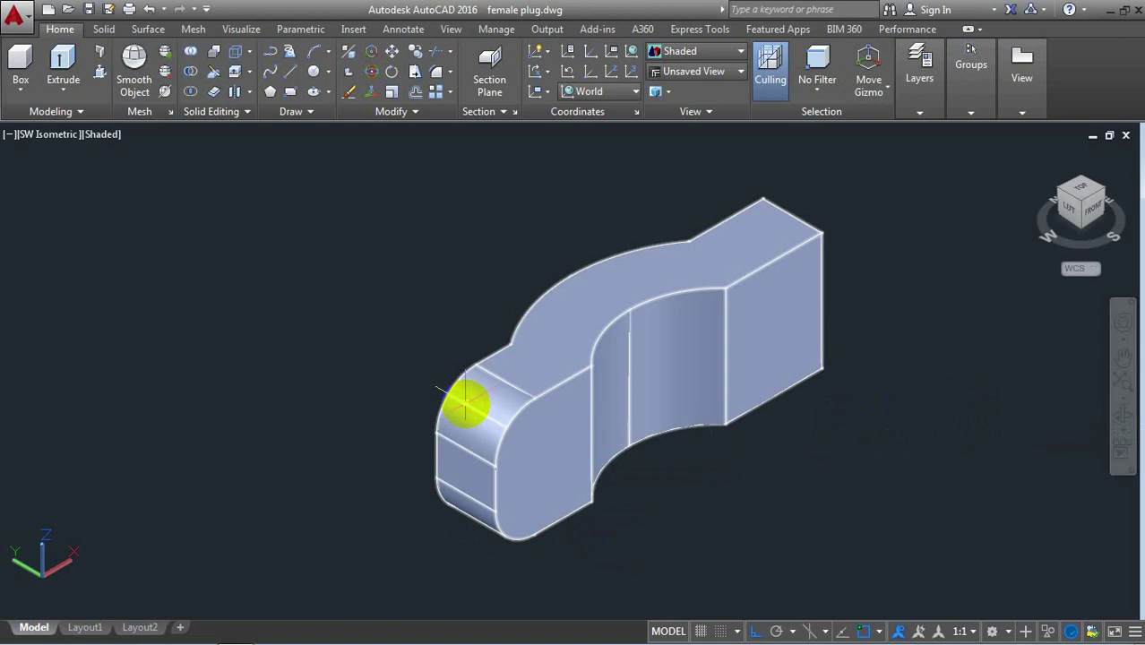
right_click(888, 466)
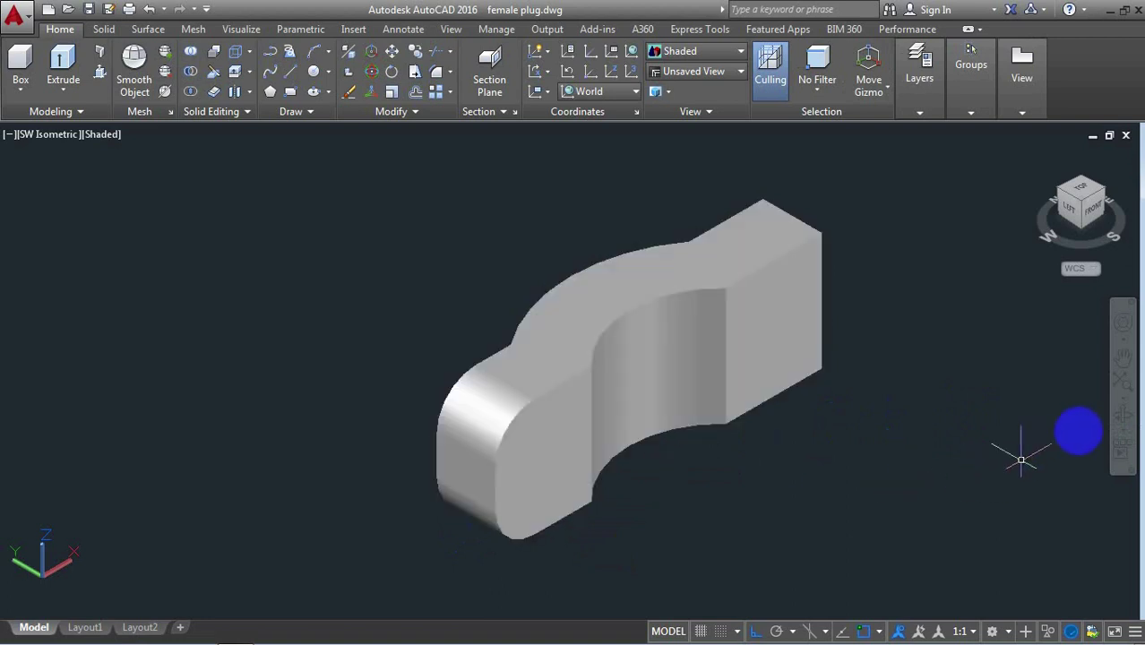
Fillet the bracket's squared right-end edges with radius 3
left_click_drag(780, 417, 586, 405)
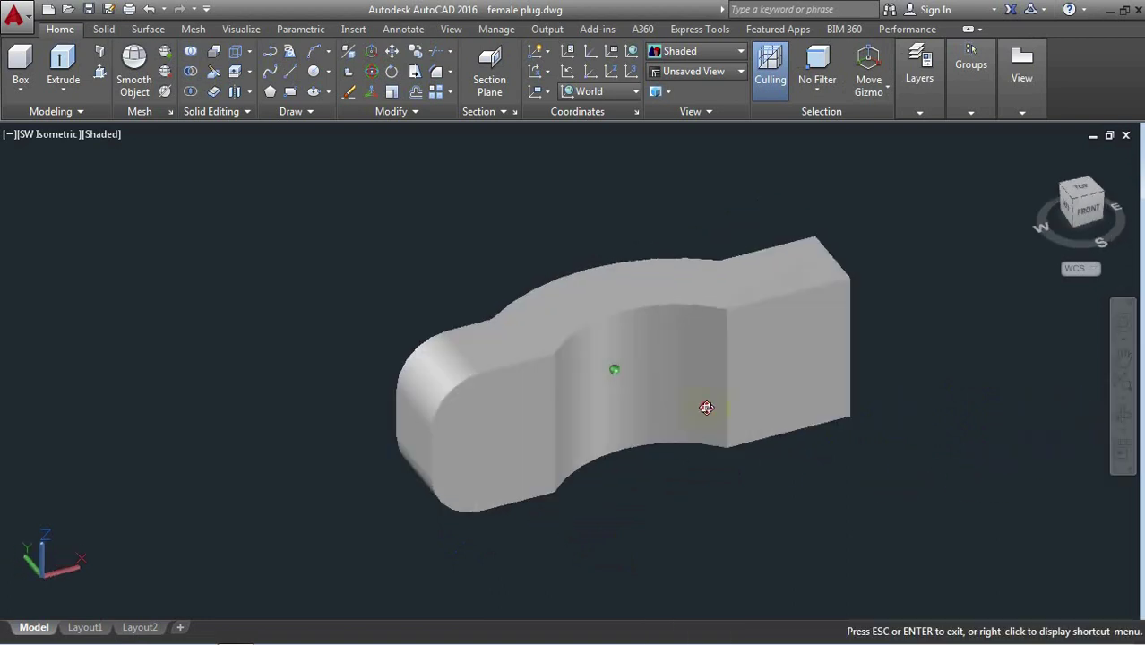
mouse_move(626, 356)
left_mouse_down()
mouse_move(863, 481)
mouse_move(813, 403)
mouse_move(806, 285)
left_mouse_up()
right_click(806, 286)
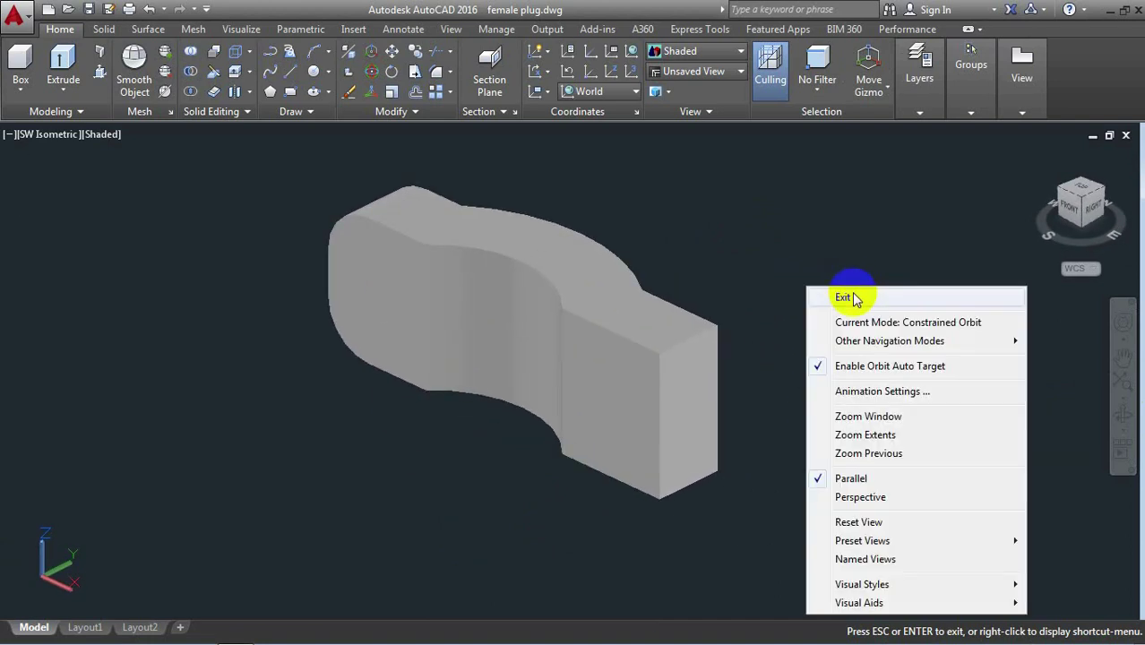
left_click(851, 296)
type("F")
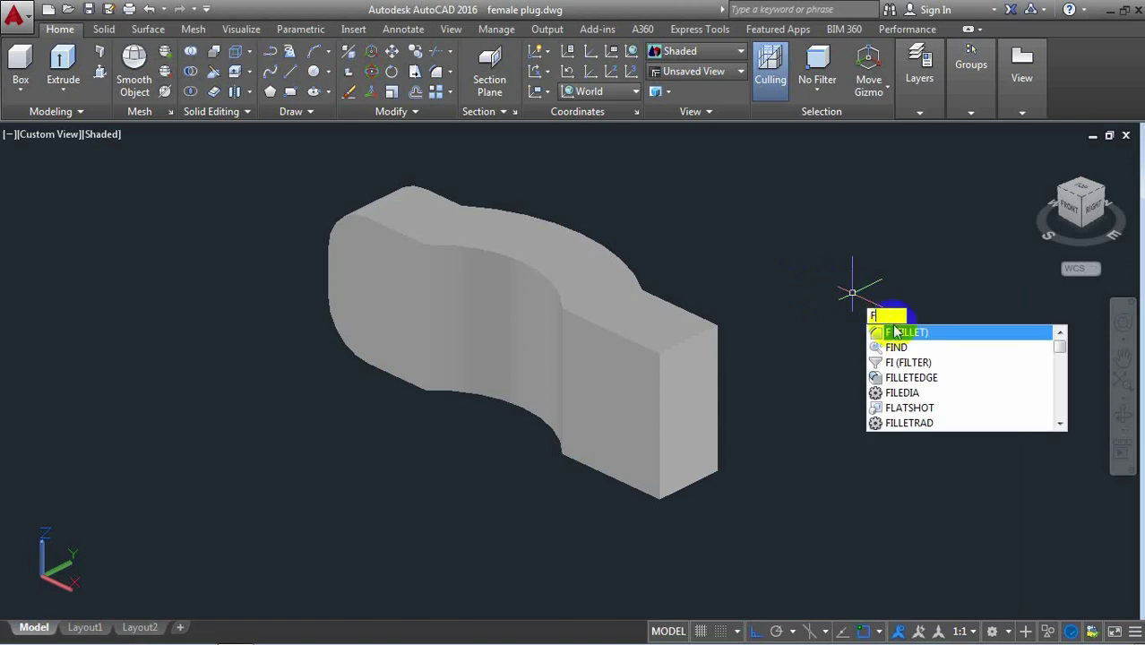
left_click(903, 333)
type("r")
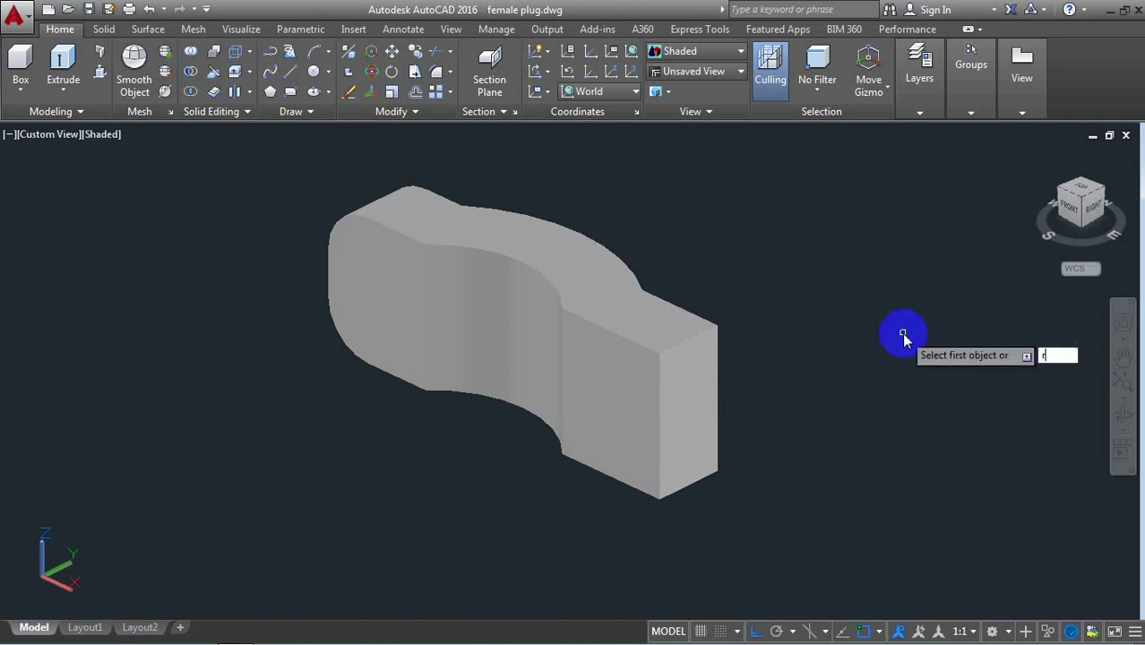
key("Return")
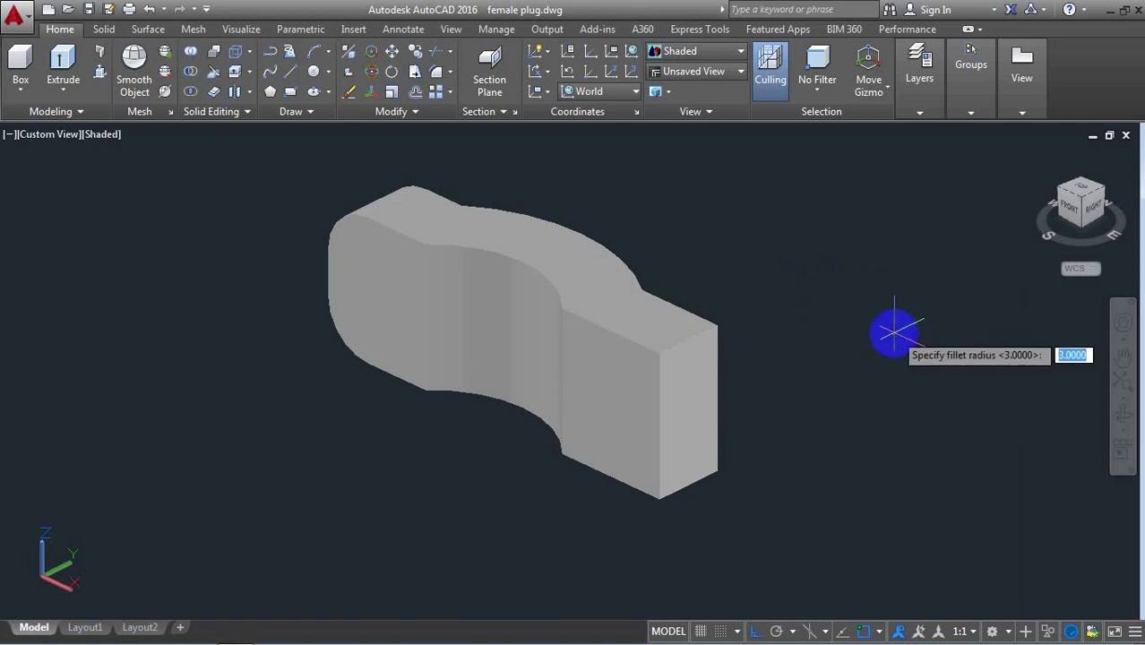
key("Return")
left_click(691, 485)
key("Return")
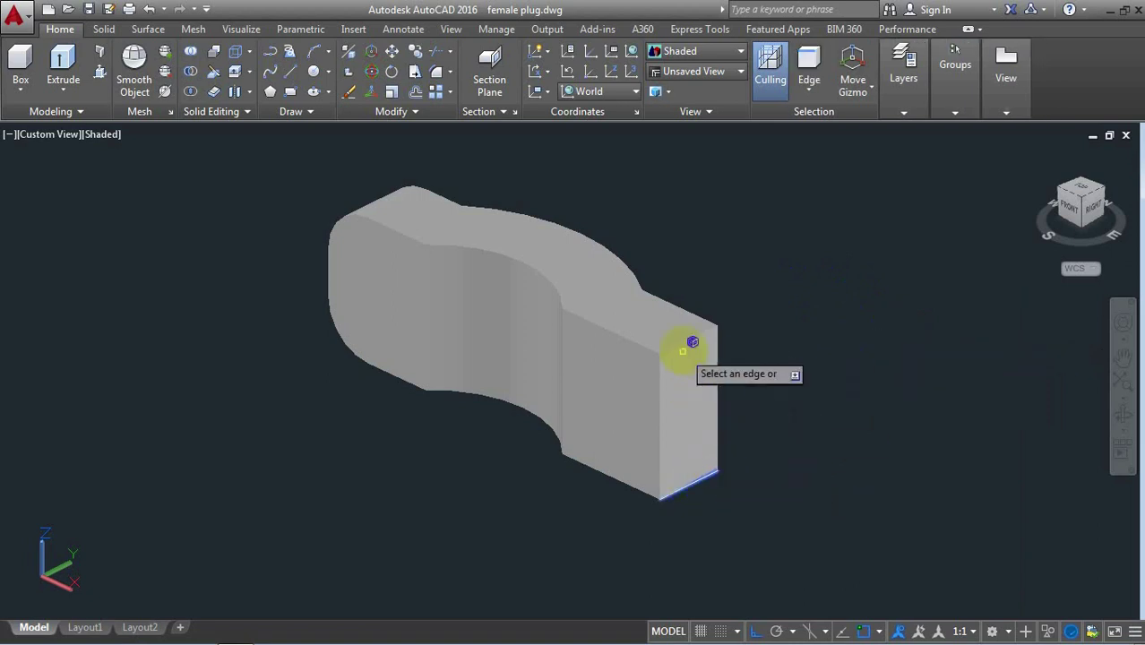
left_click(683, 343)
key("Return")
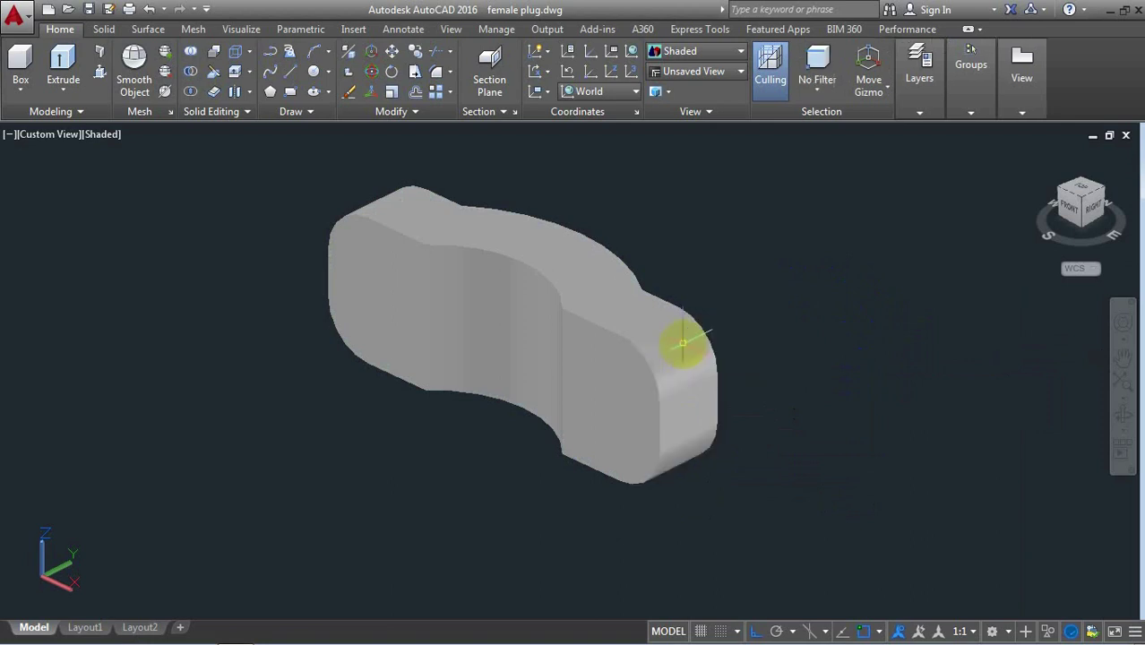
Orbit the model to a new viewing angle
left_click(1118, 415)
mouse_move(1062, 402)
left_mouse_down()
mouse_move(818, 389)
mouse_move(863, 417)
mouse_move(875, 407)
left_mouse_up()
left_click_drag(869, 363, 872, 342)
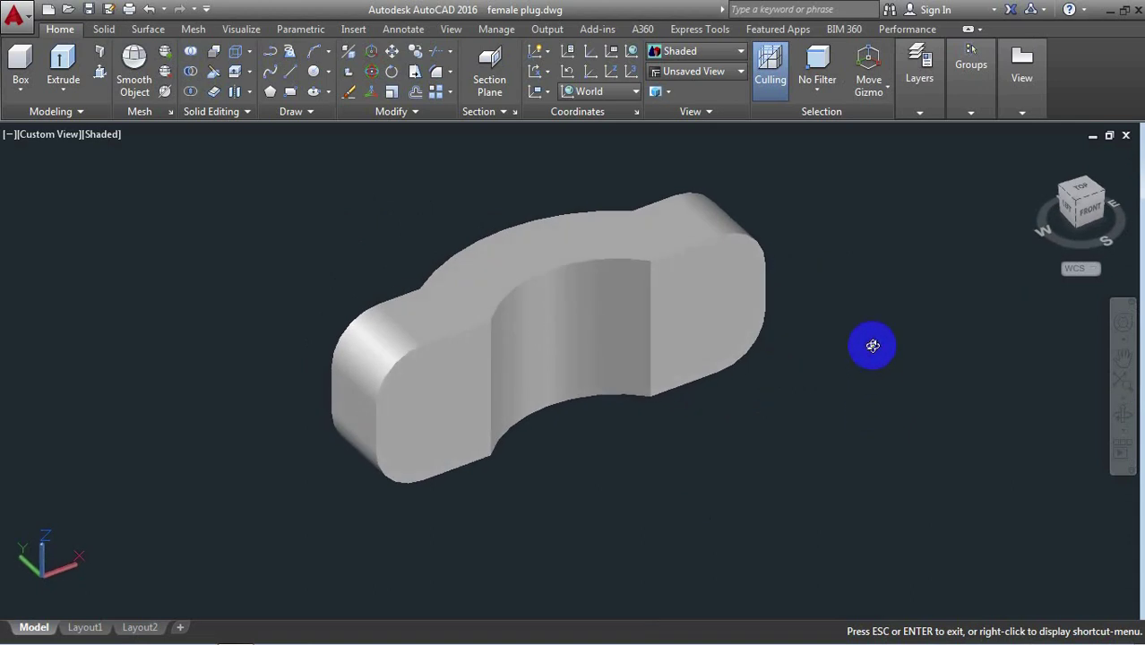
Exit orbit and change the viewport visual style from Shaded to 2D Wireframe
right_click(226, 258)
left_click(228, 259)
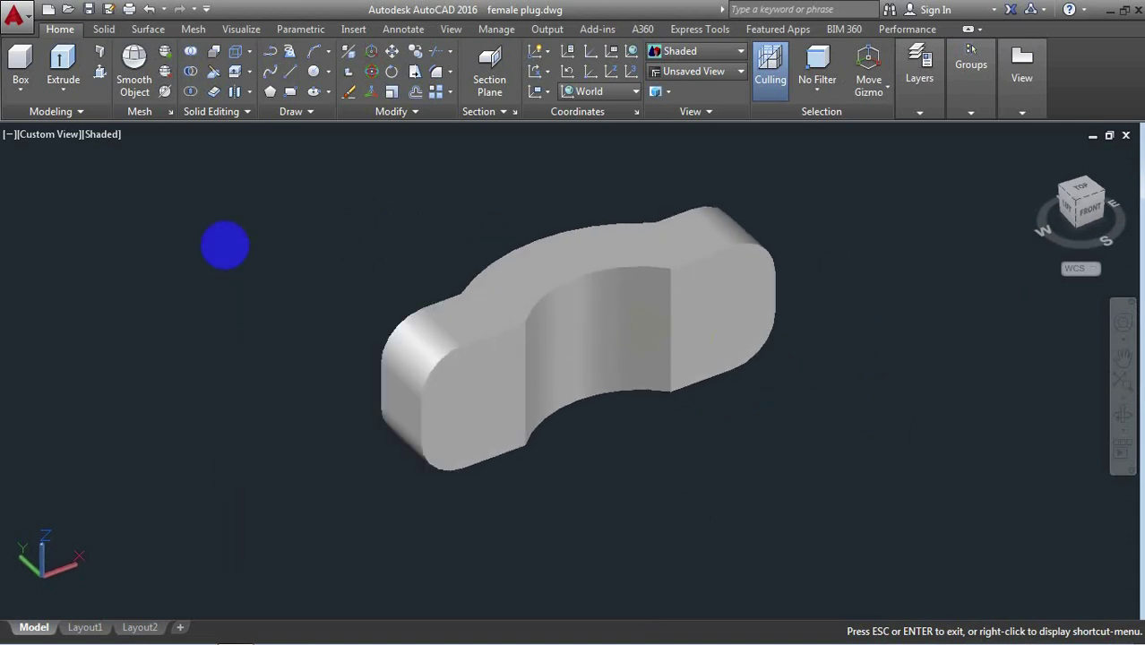
left_click(103, 134)
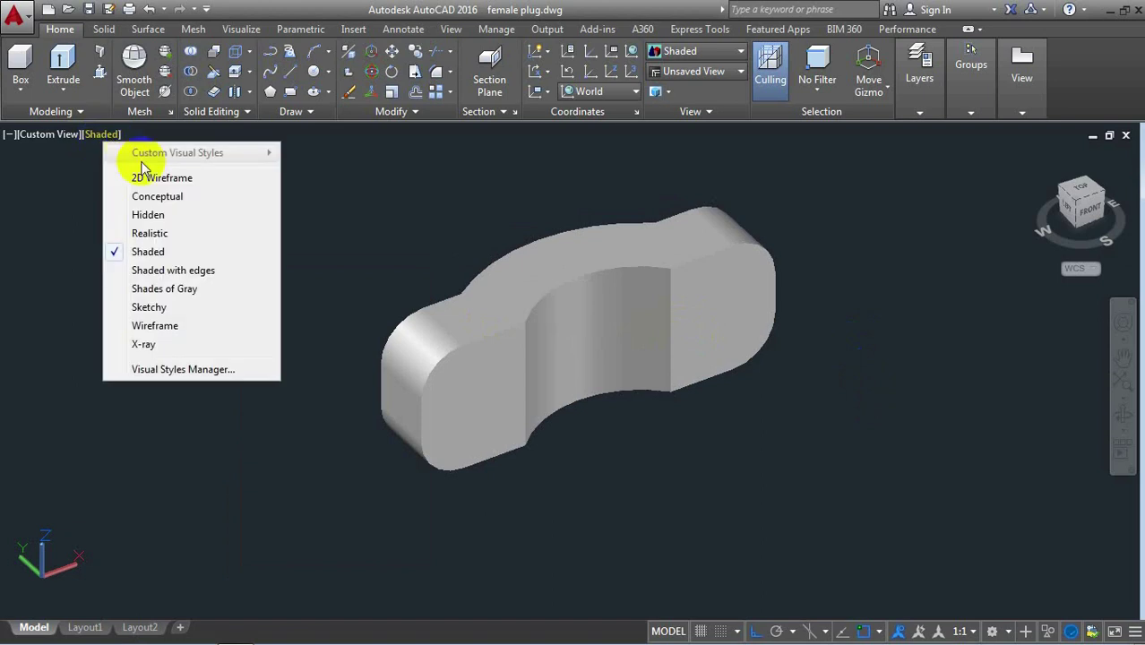
left_click(161, 184)
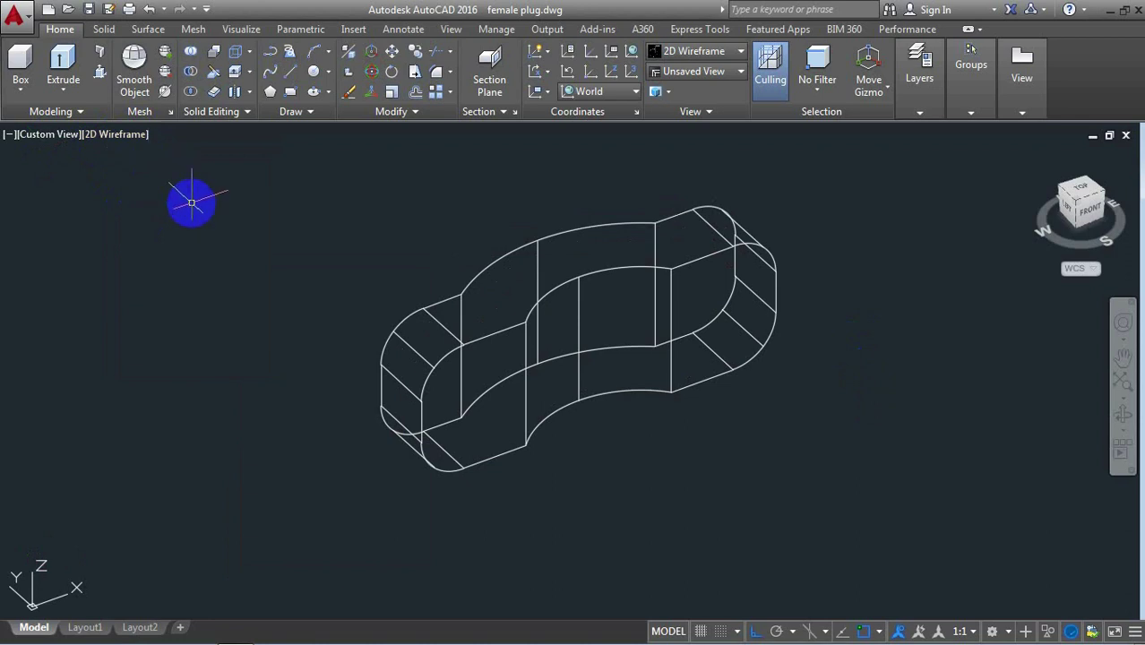
Draw a 3-unit 3D polyline and a 5-unit polyline inside the bracket's left end
type("3d")
key("BackSpace")
type("p")
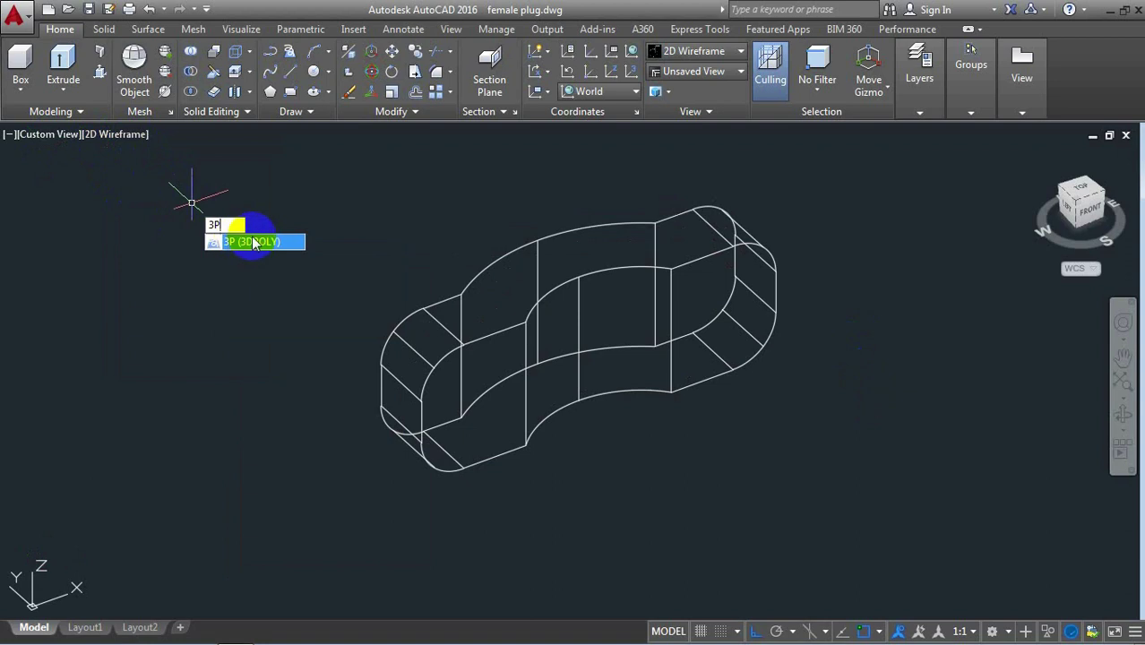
left_click(250, 240)
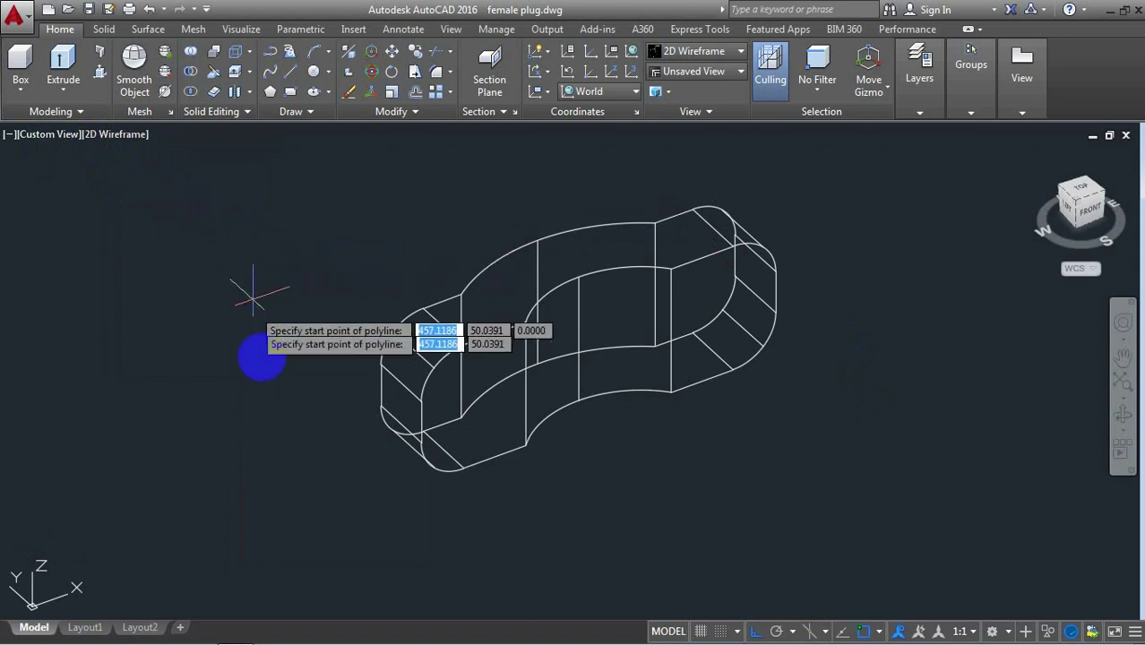
left_click(423, 419)
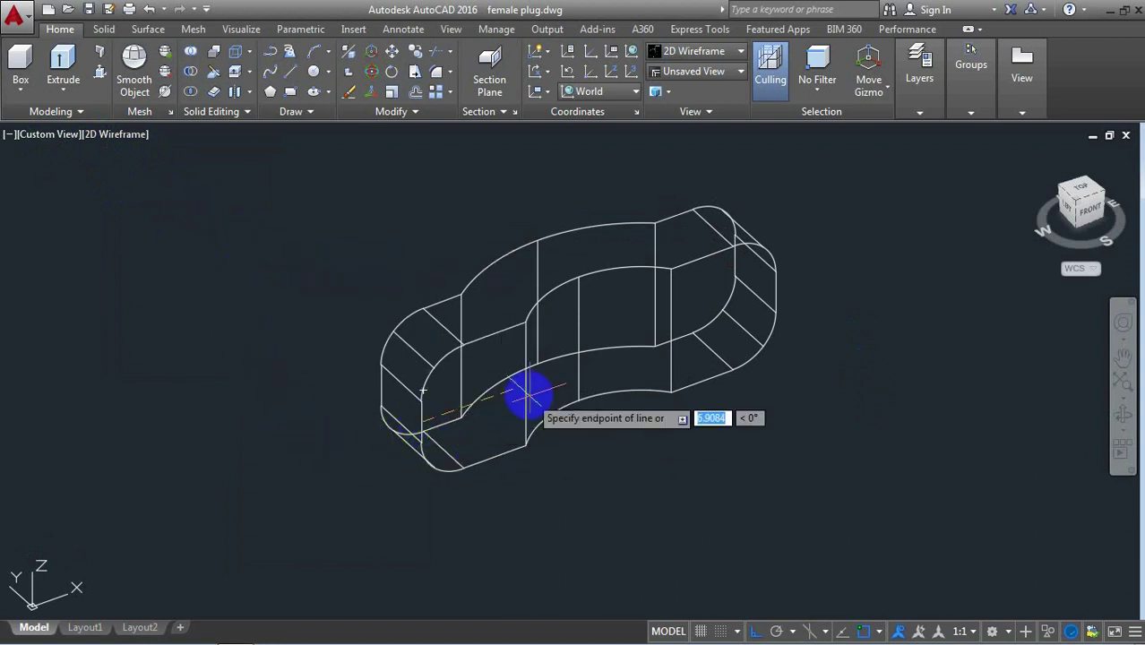
type("3")
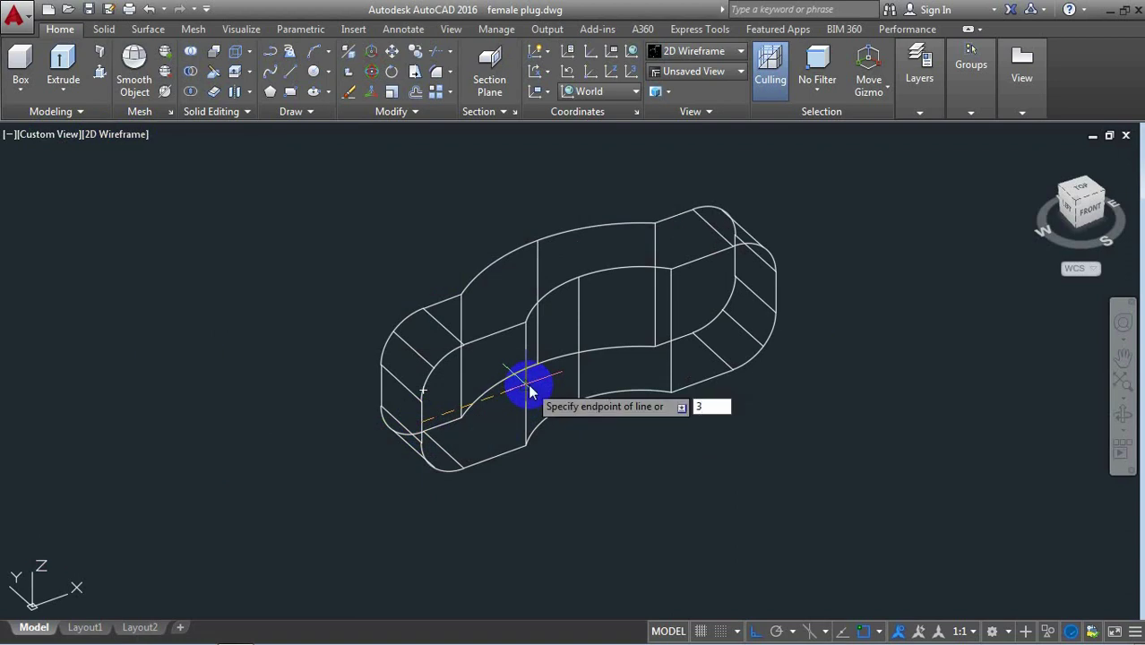
key("Return")
type("PL")
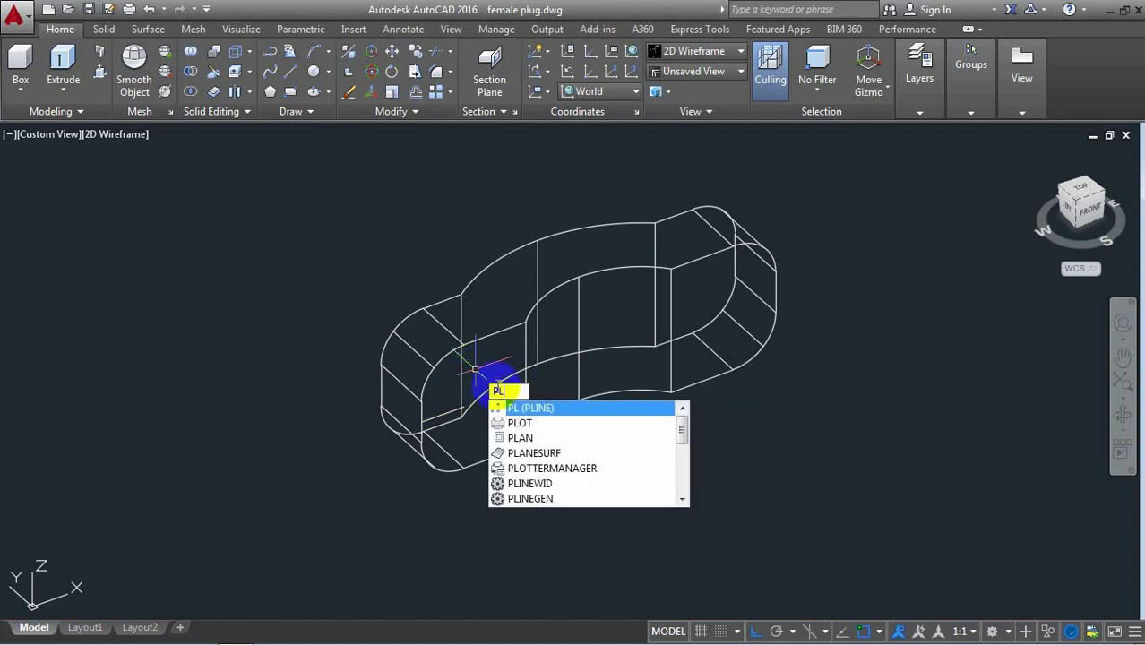
left_click(520, 411)
left_click(461, 407)
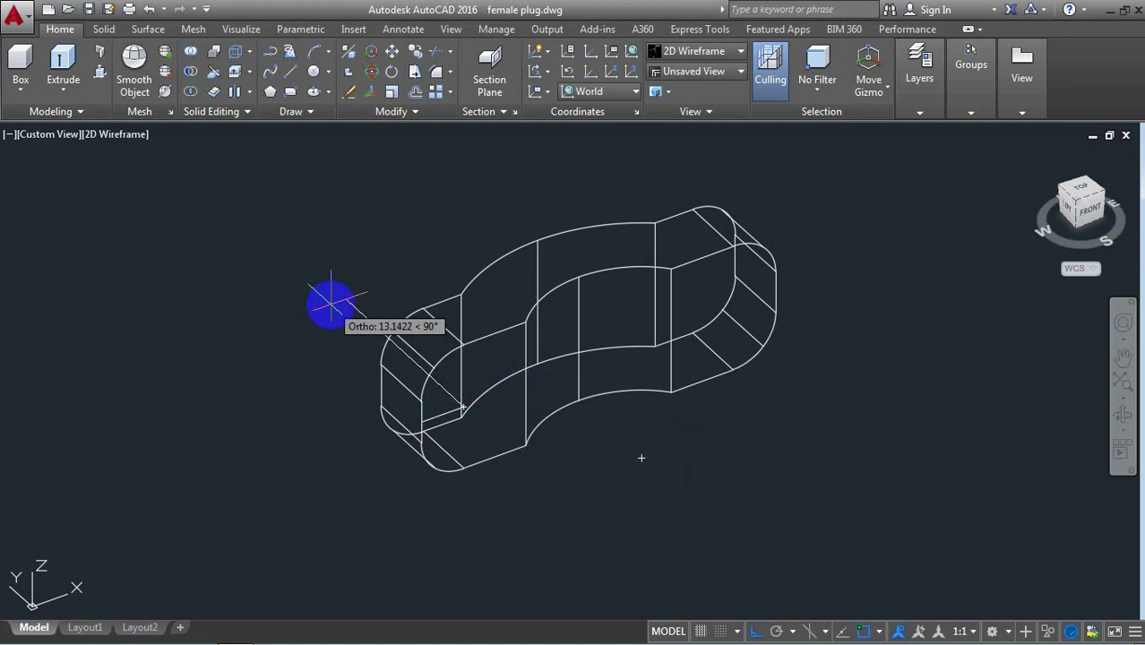
type("5")
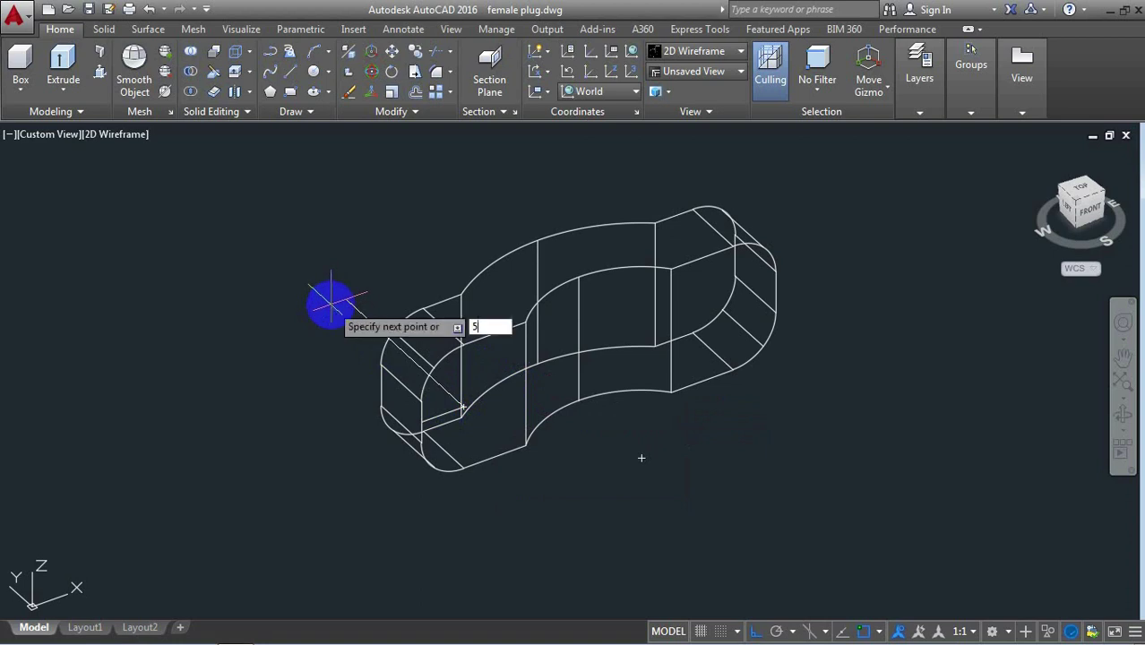
key("Return")
key("Return")
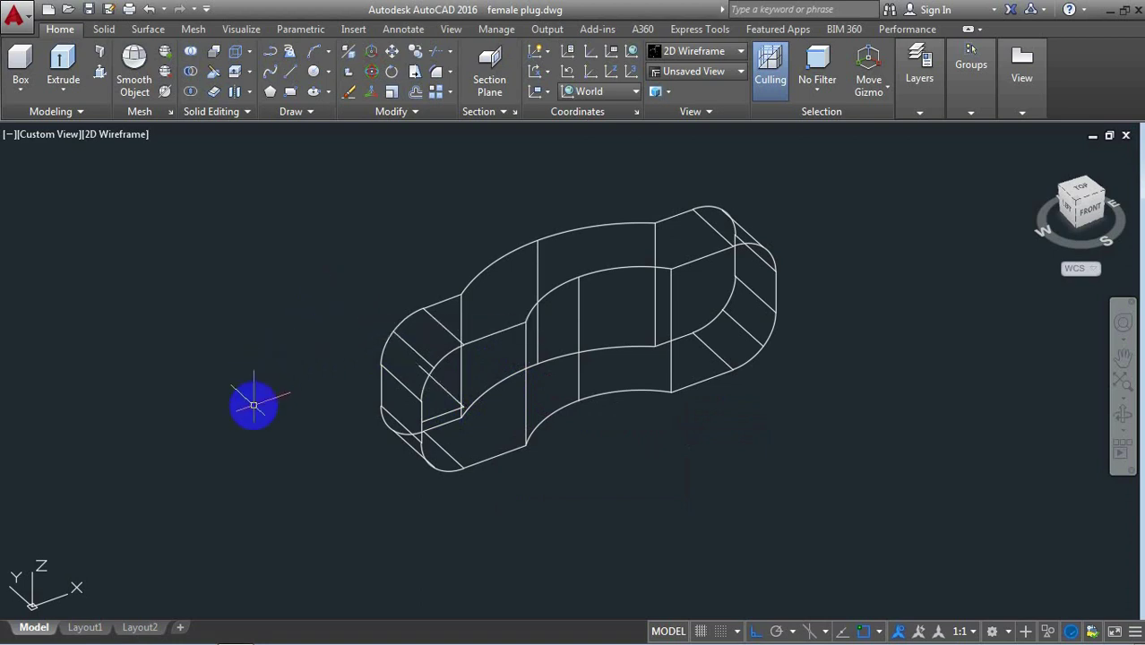
Mirror both short lines across the bracket's middle, keeping the originals
type("mi")
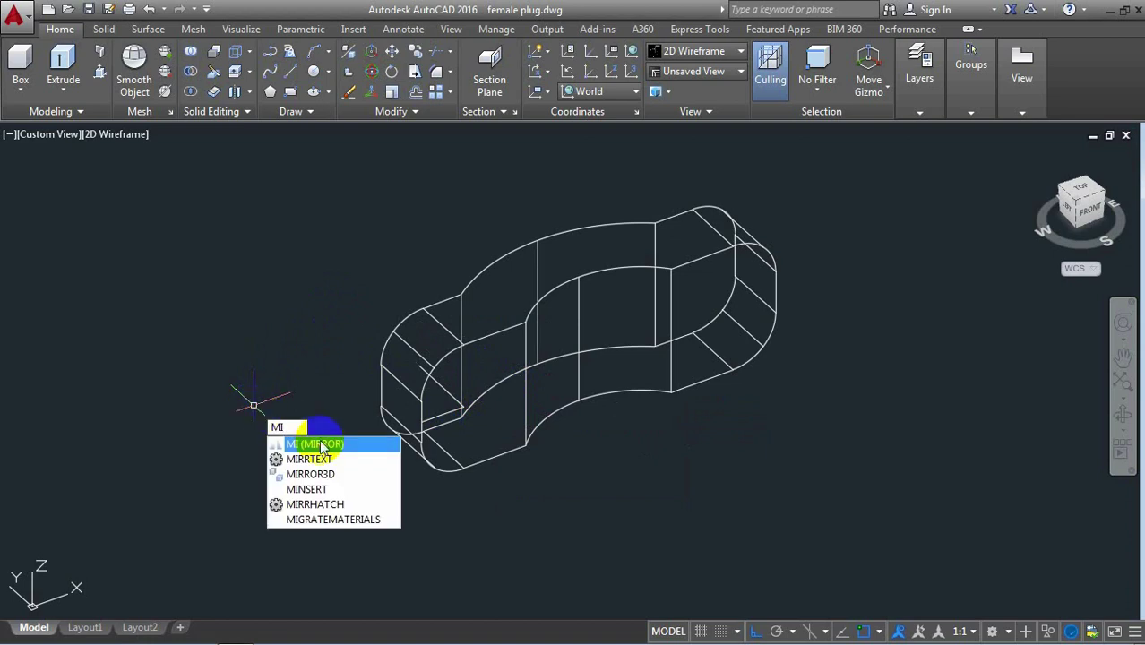
key("Return")
left_click(442, 413)
left_click(444, 387)
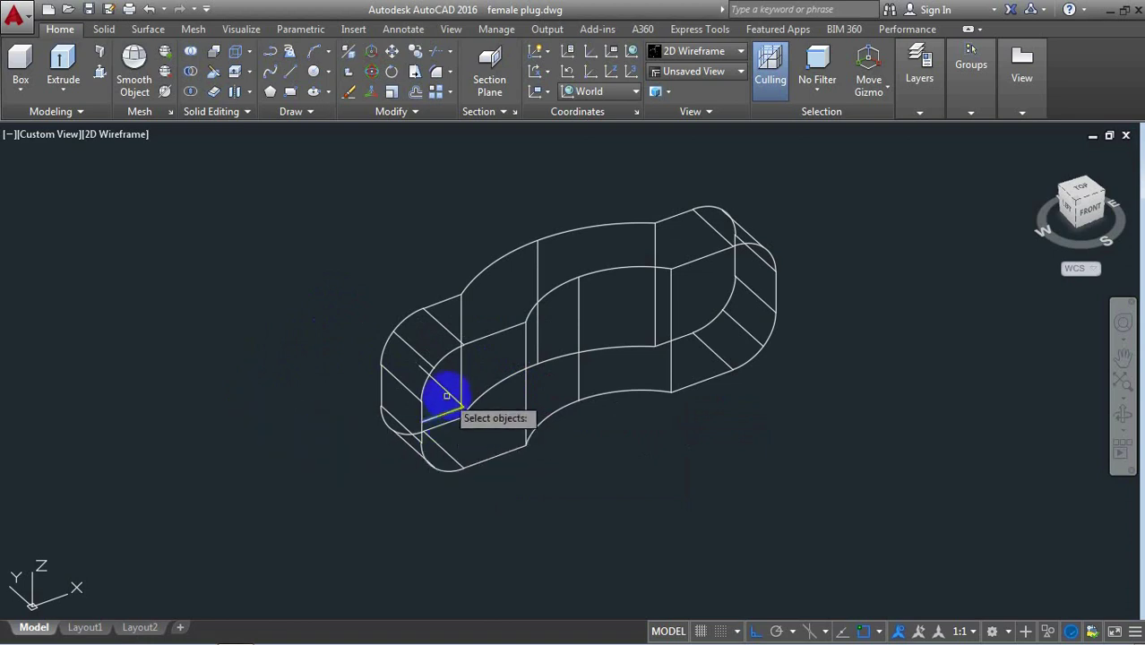
key("Return")
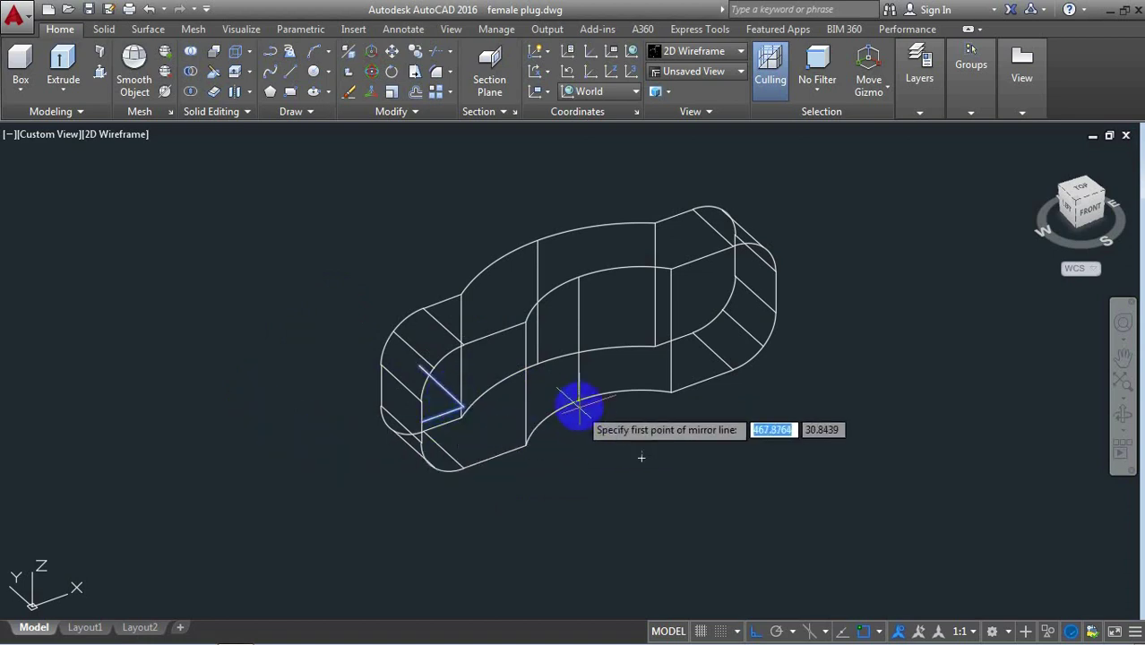
left_click(578, 396)
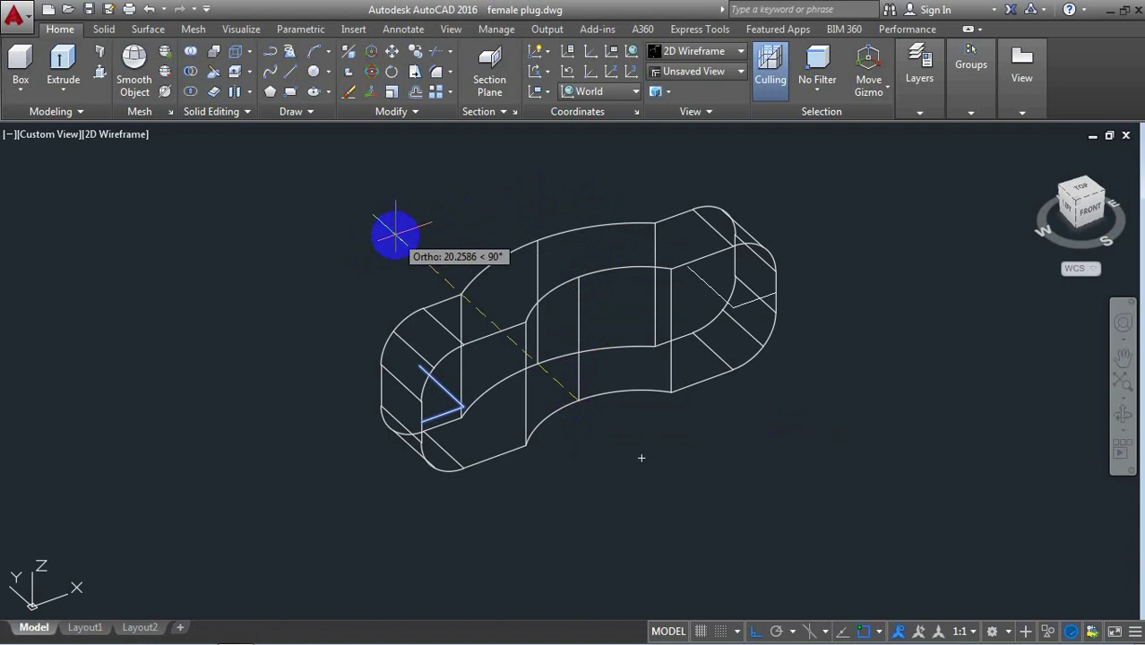
left_click(395, 234)
left_click(431, 295)
type("c")
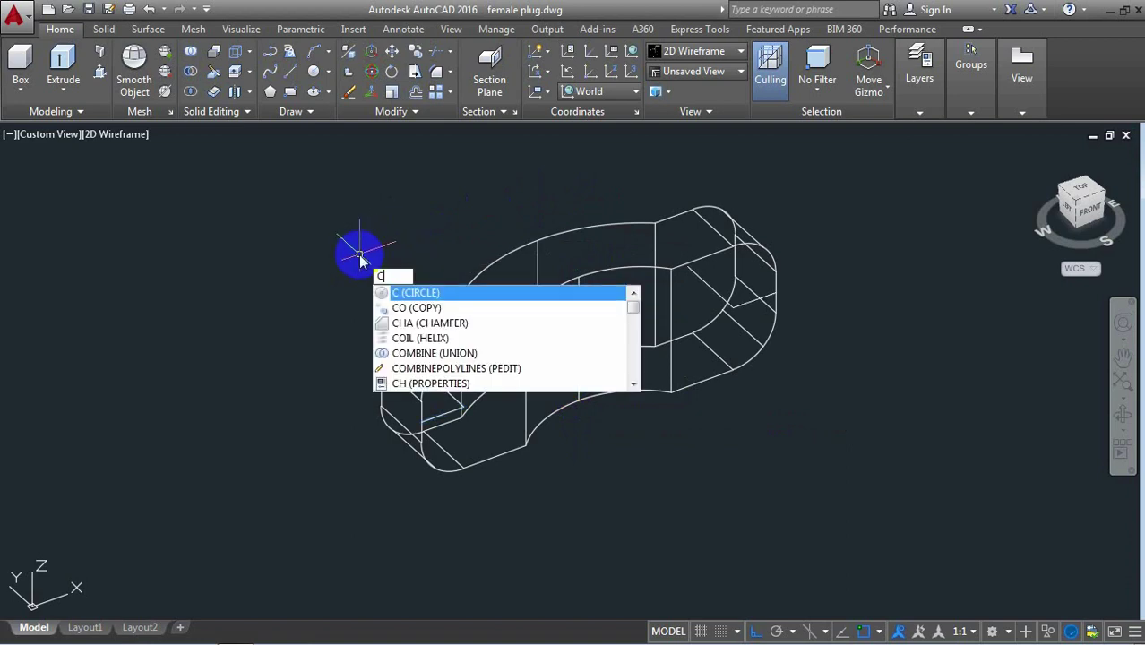
Draw a radius-3 circle at the left line's end and a 2.3-diameter circle at the right end
left_click(411, 293)
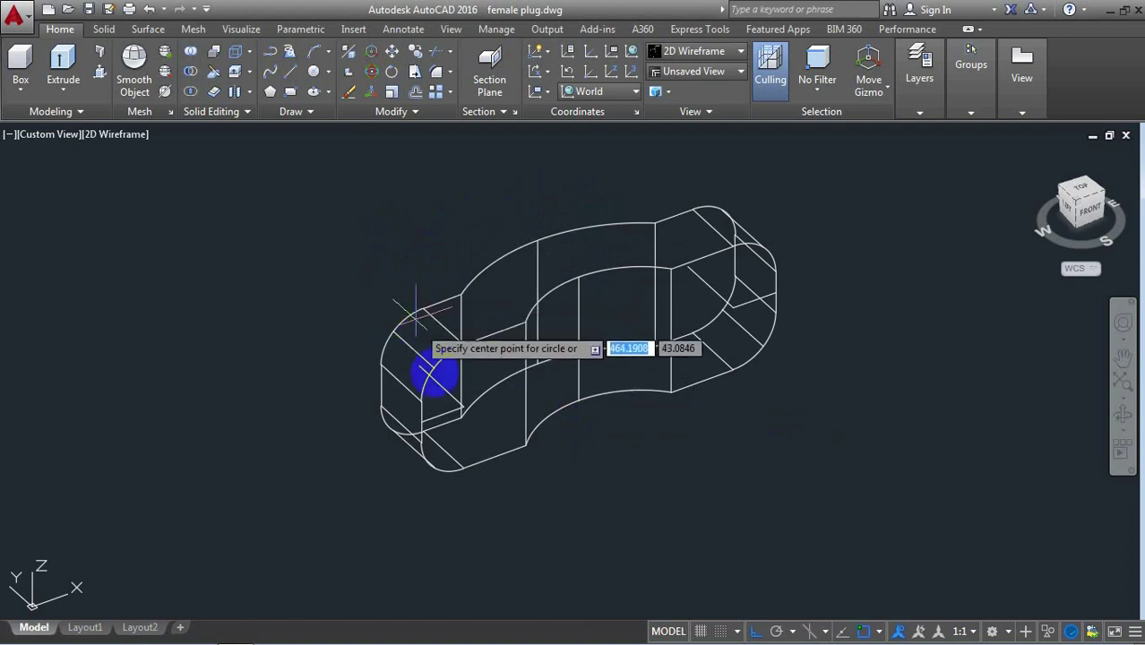
left_click(463, 405)
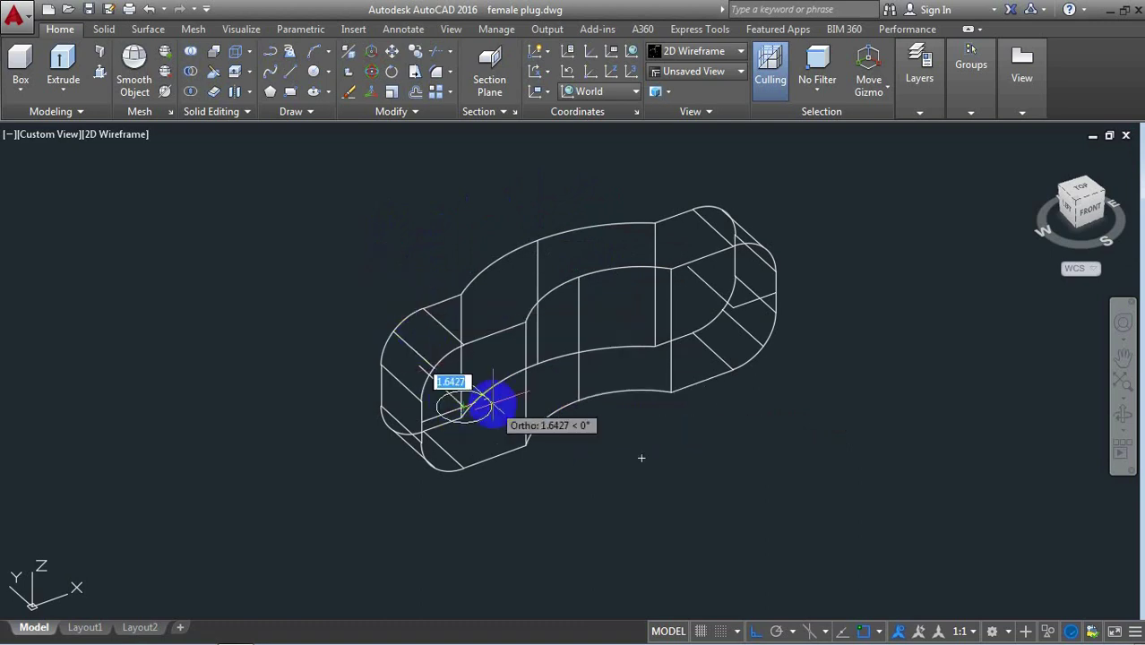
type("3")
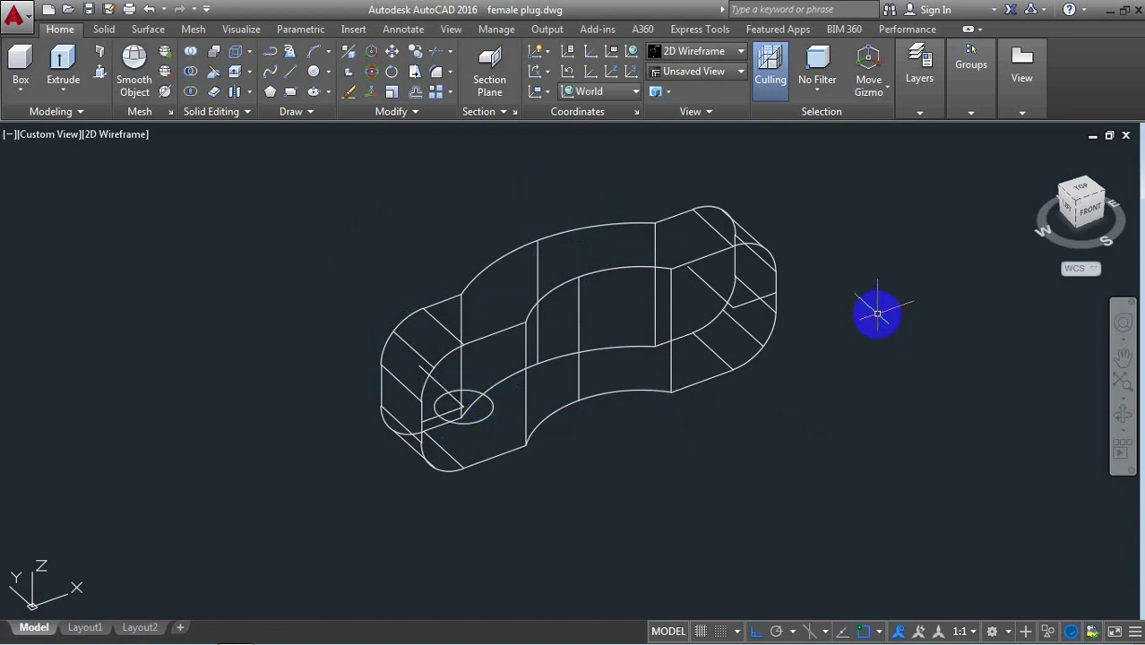
type("C")
left_click(955, 356)
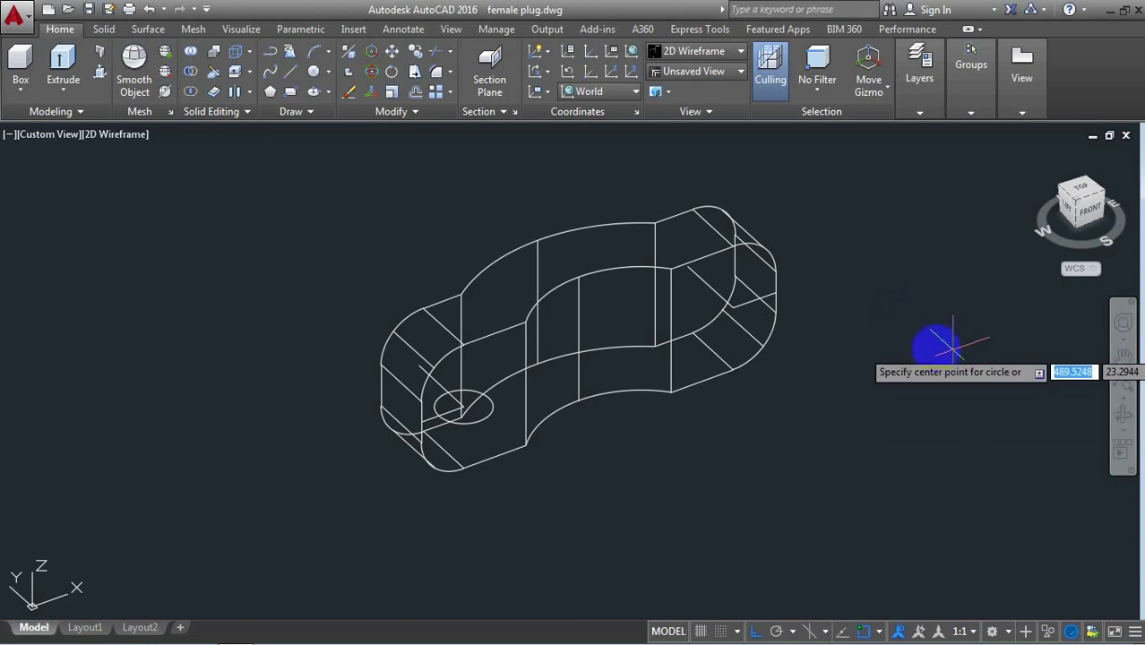
left_click(731, 307)
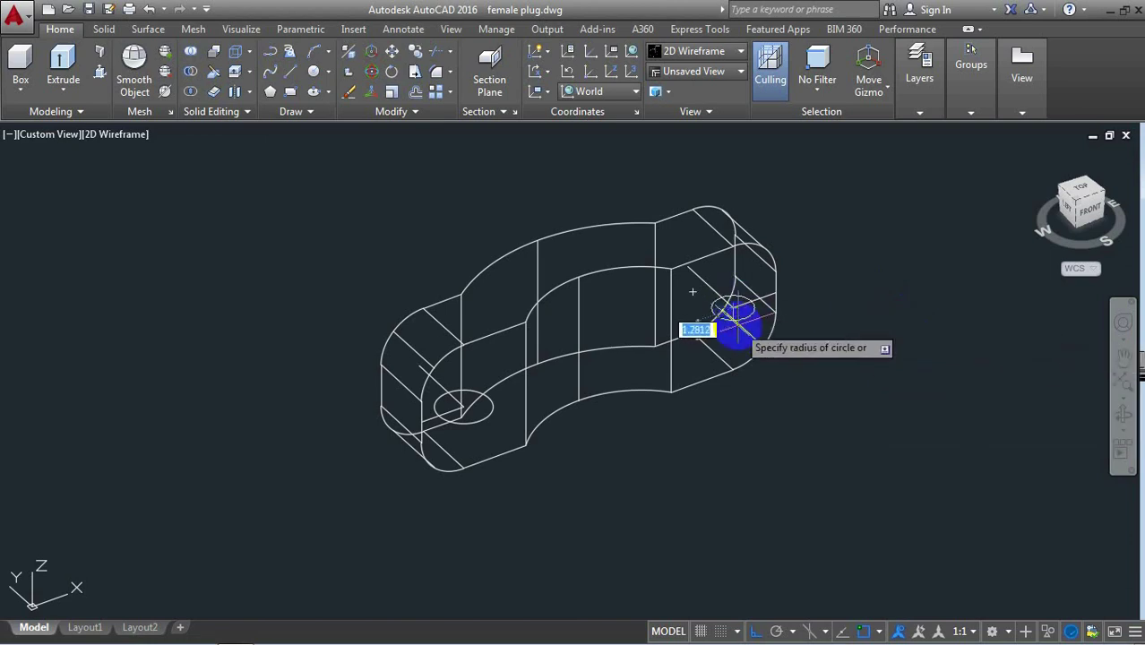
type("d")
key("Return")
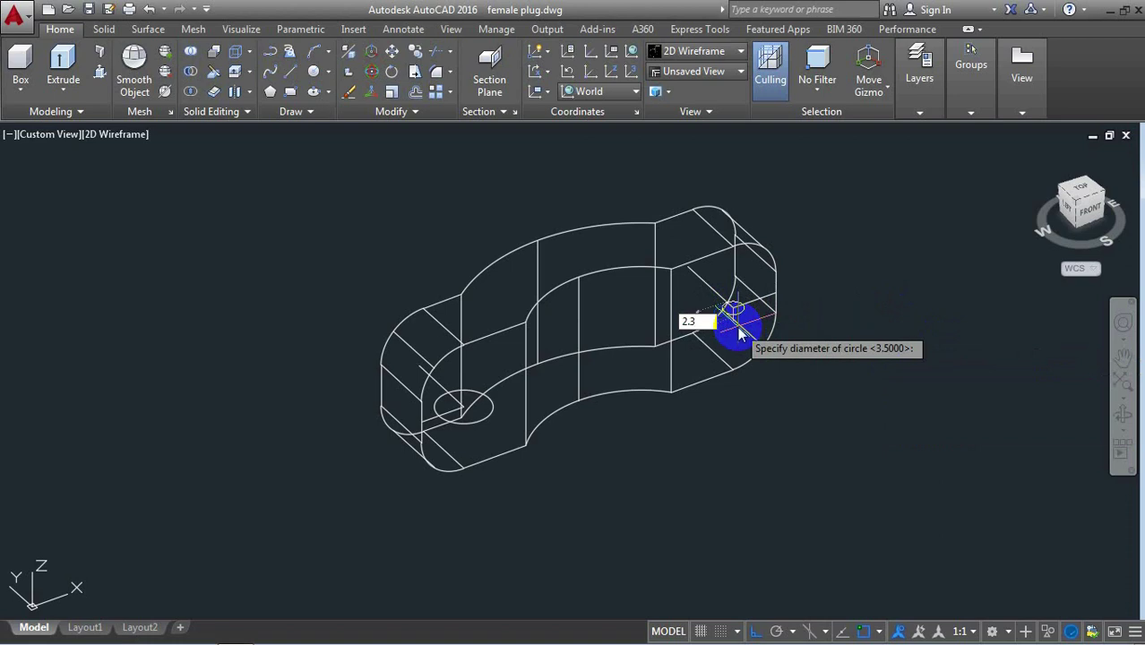
key("Return")
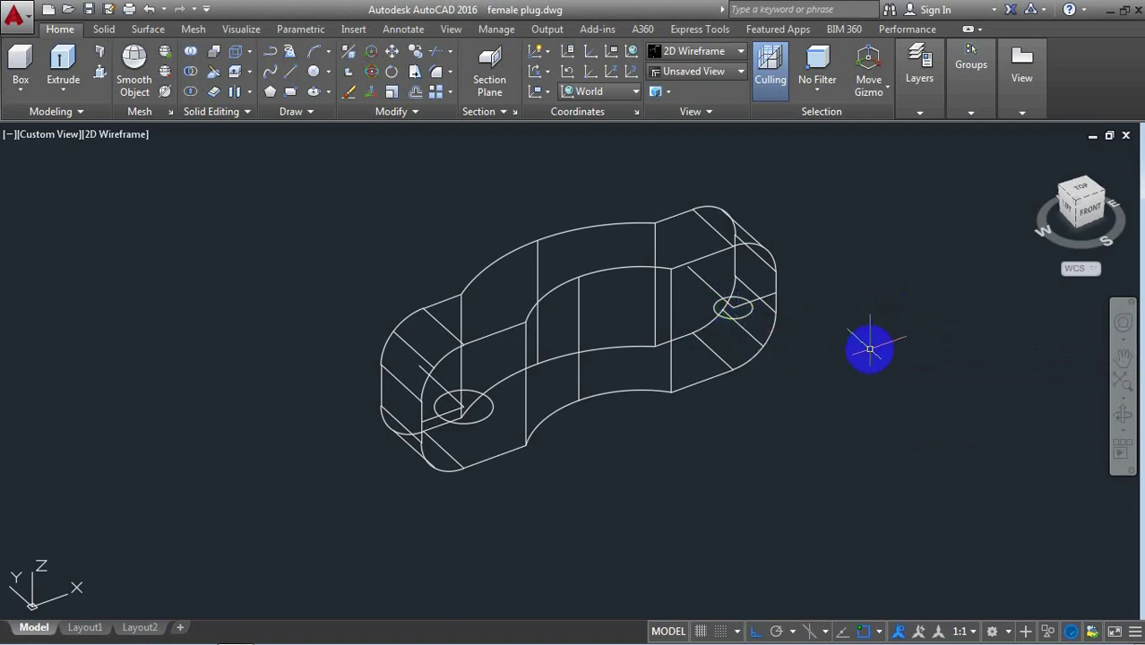
type("sweep")
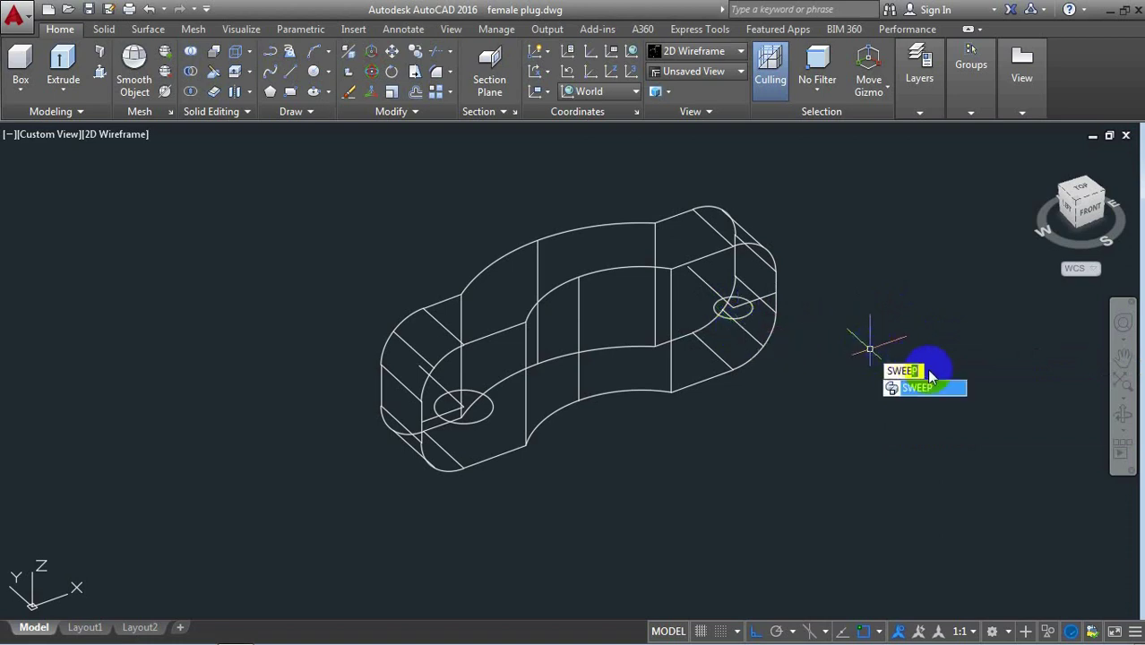
left_click(937, 389)
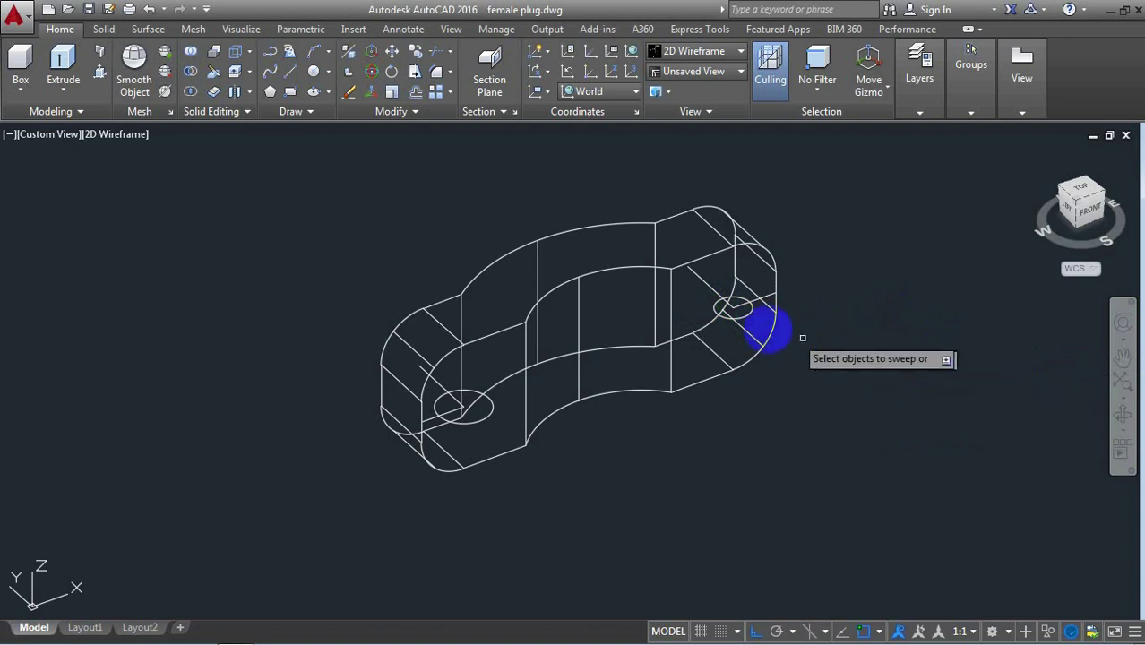
Sweep both hole circles along their guide lines into cylinders
right_click(744, 315)
left_click(780, 329)
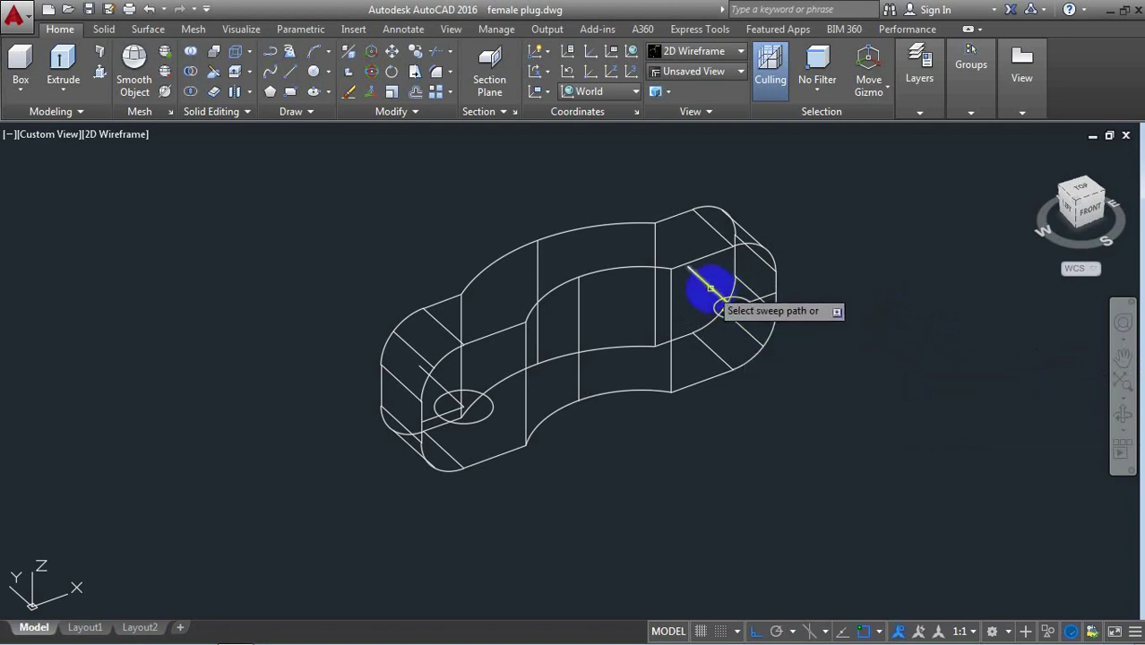
left_click(708, 285)
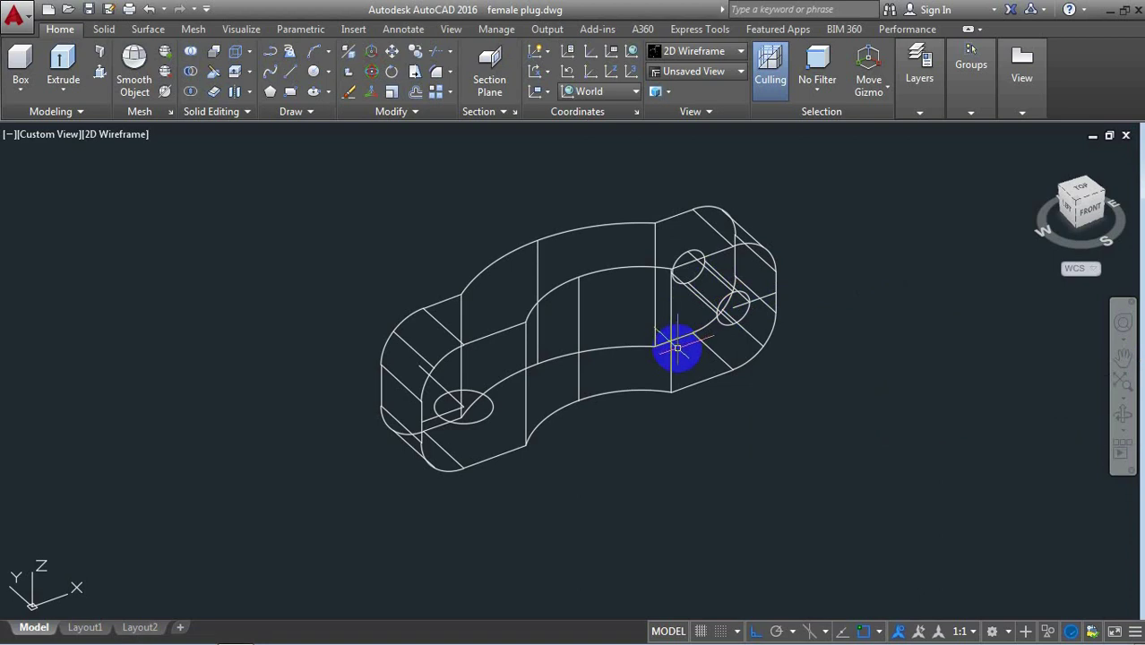
right_click(405, 248)
left_click(442, 252)
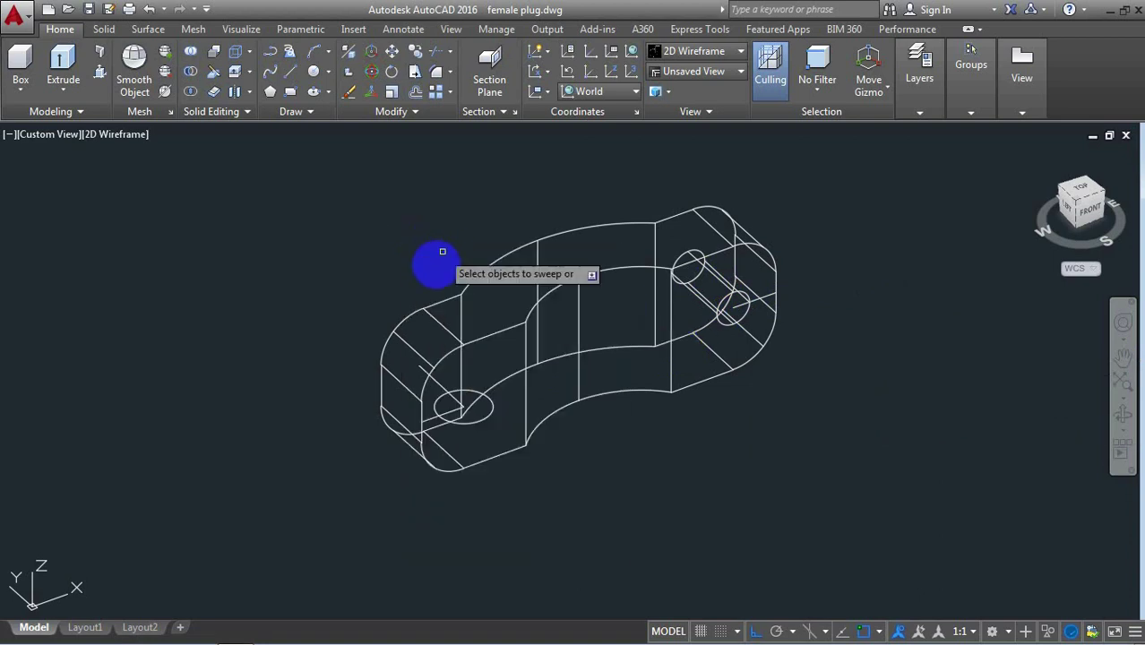
right_click(473, 392)
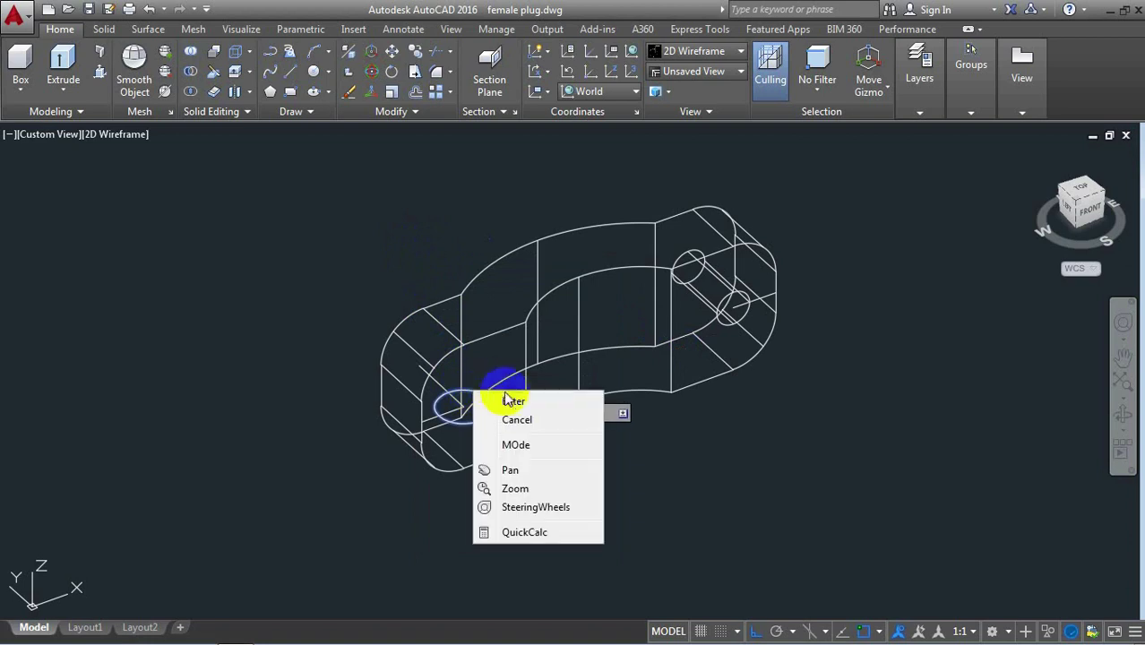
left_click(515, 402)
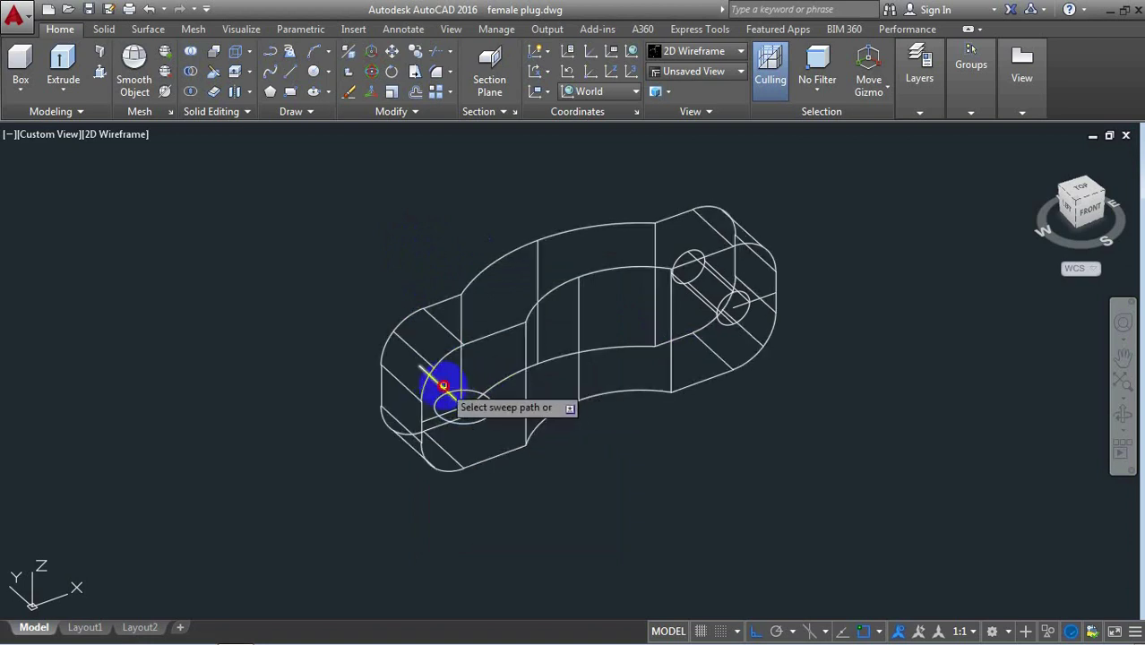
left_click(443, 386)
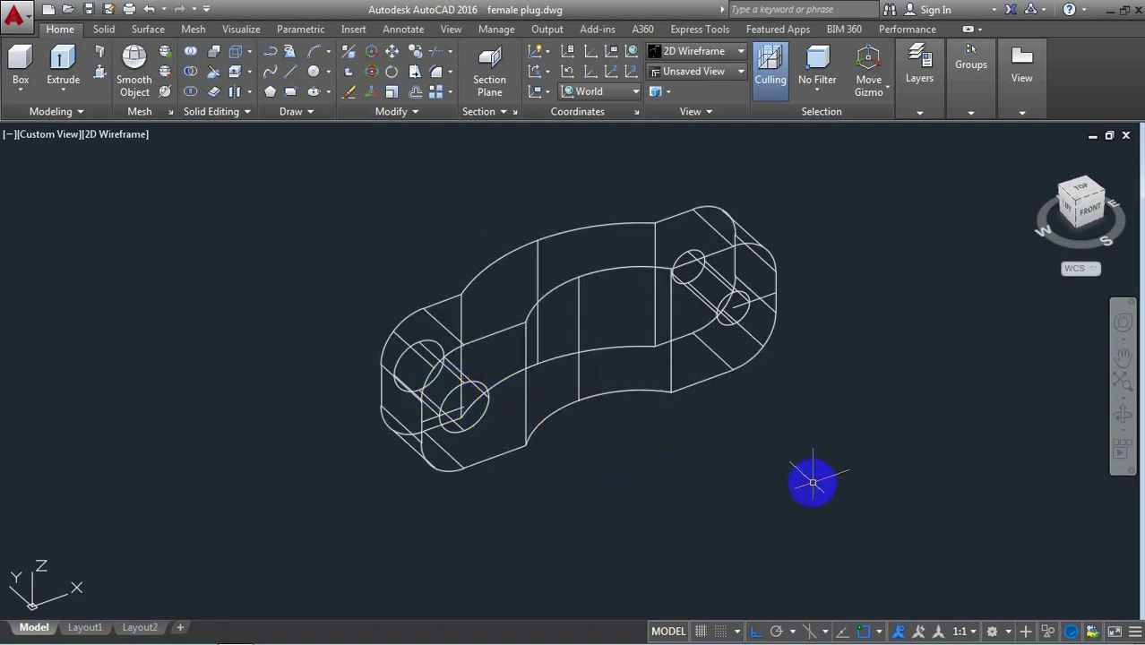
Subtract the upper-right and lower-left hole cylinders from the bracket solid
type("Su")
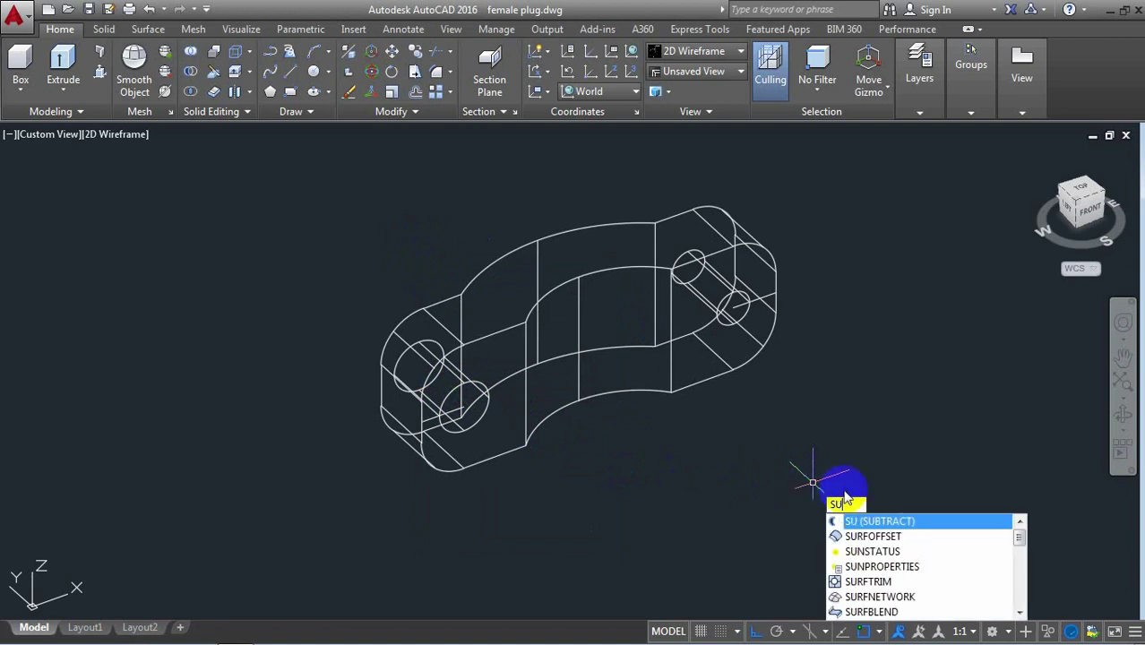
left_click(881, 520)
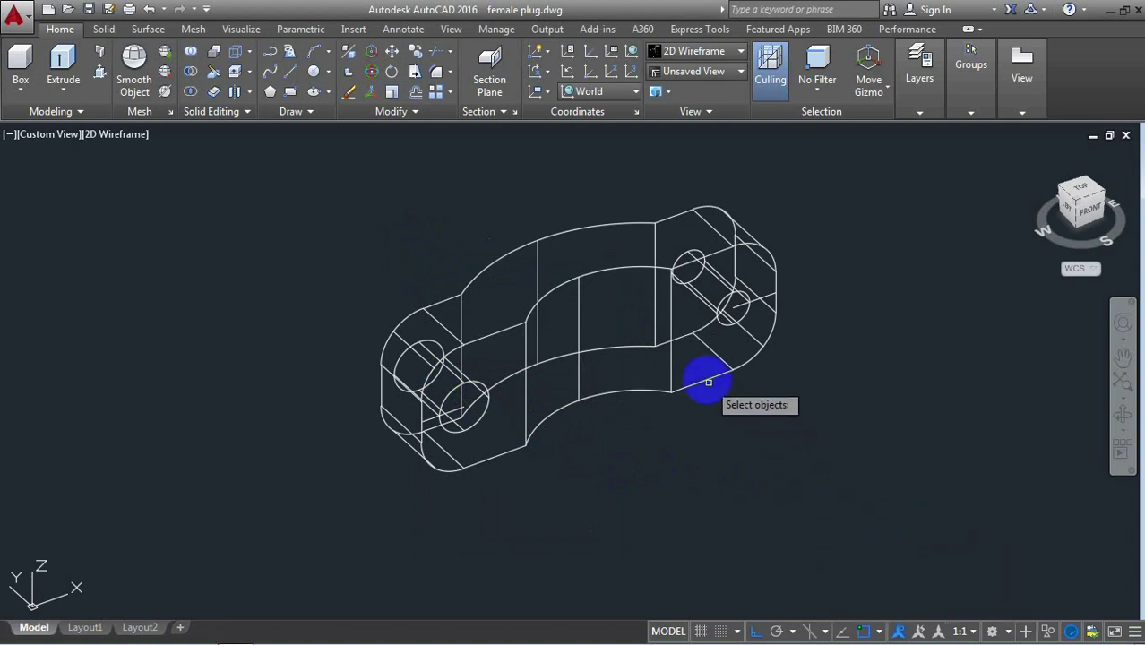
left_click(721, 325)
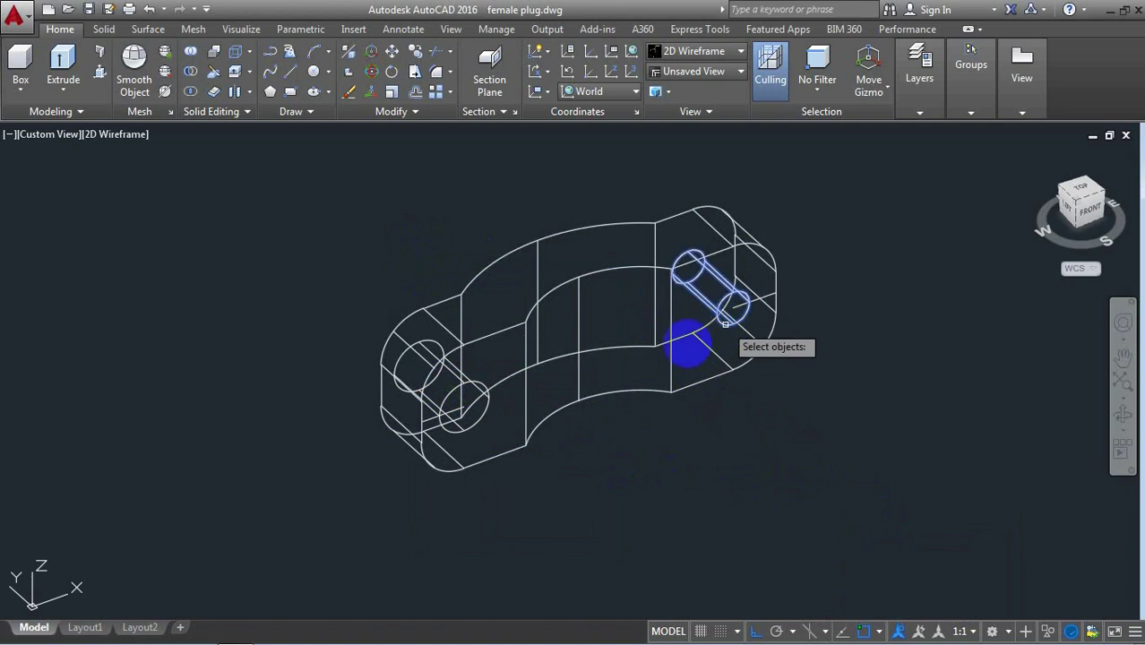
left_click(470, 386)
key("Return")
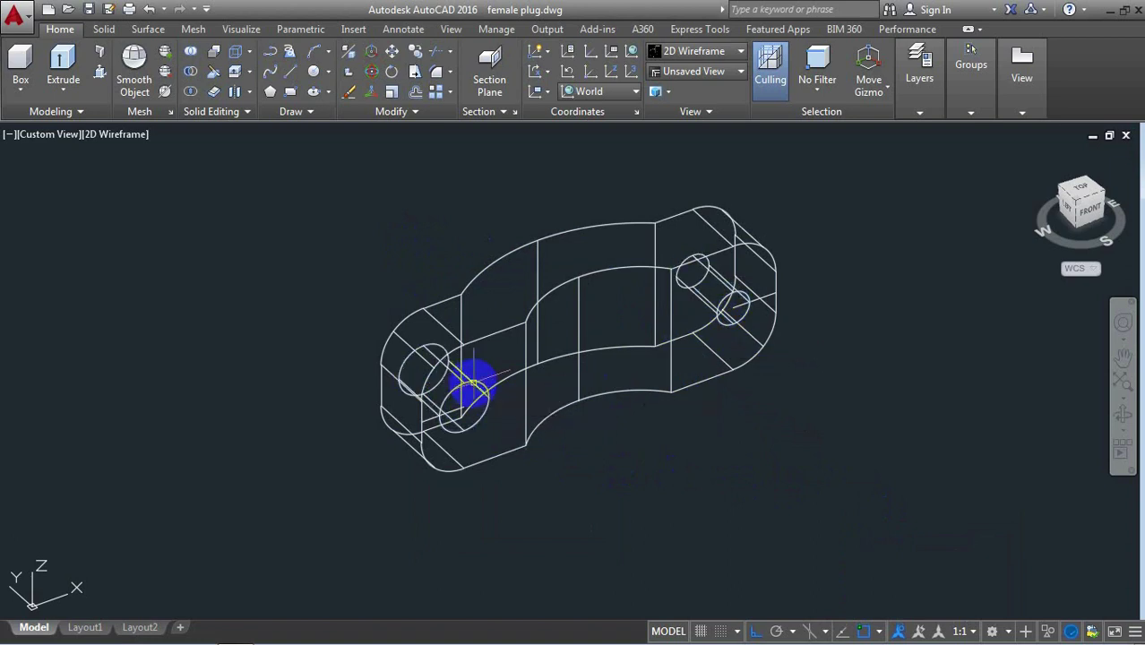
left_click(124, 145)
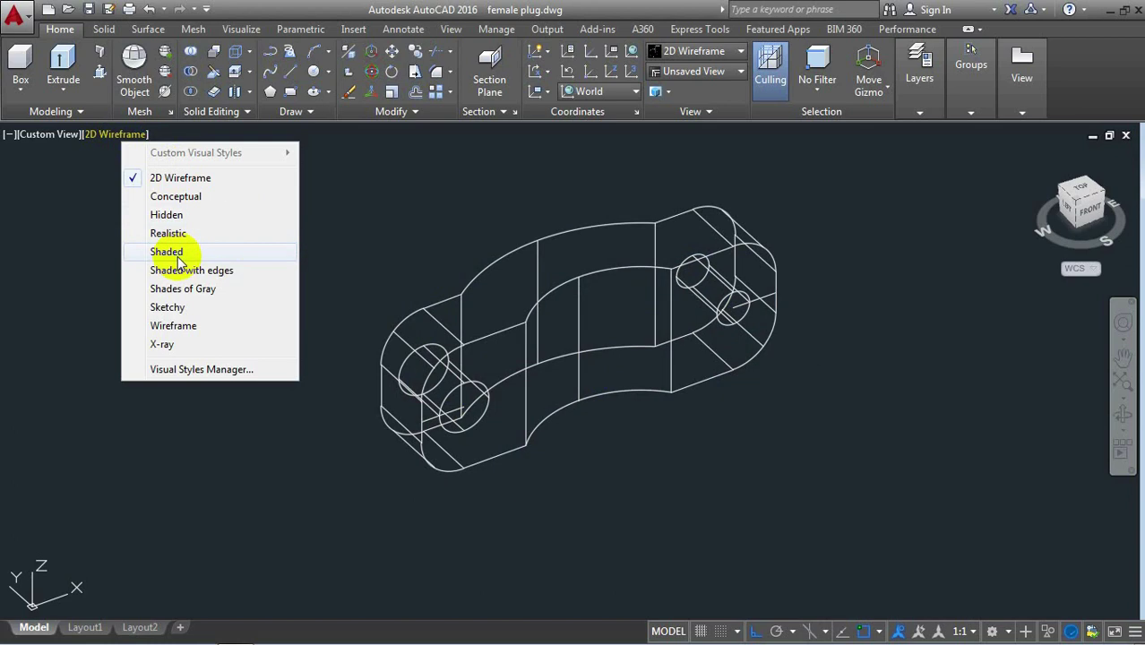
left_click(166, 252)
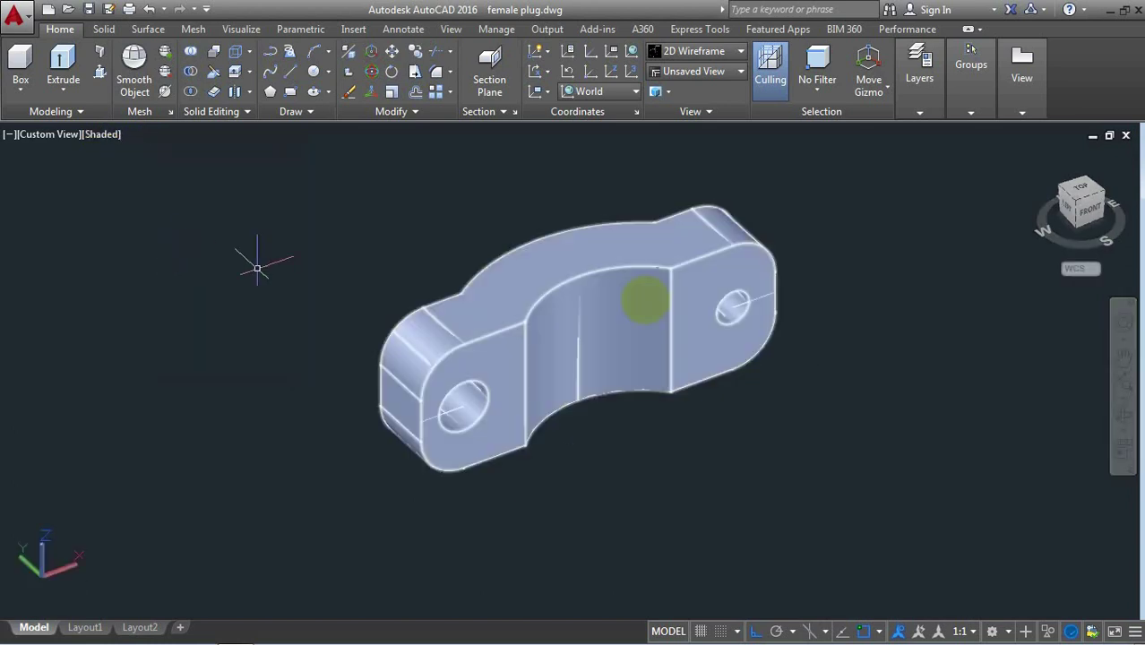
left_click(1123, 414)
mouse_move(825, 333)
left_mouse_down()
mouse_move(823, 297)
mouse_move(936, 306)
mouse_move(959, 350)
mouse_move(888, 382)
mouse_move(902, 382)
left_mouse_up()
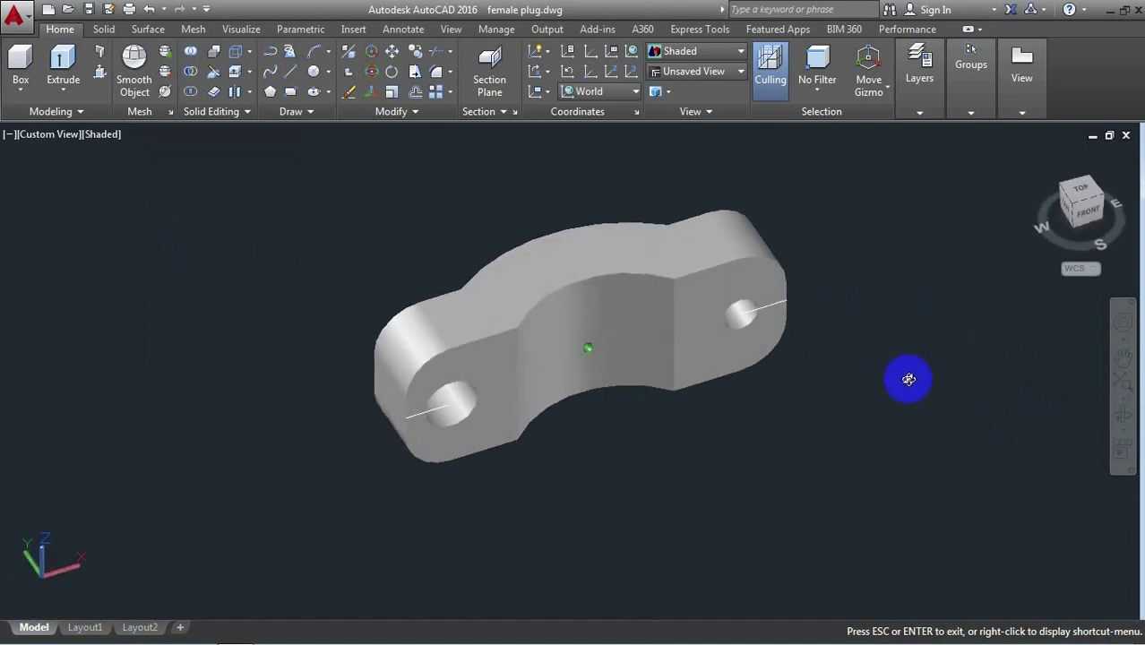
right_click(231, 266)
left_click(272, 269)
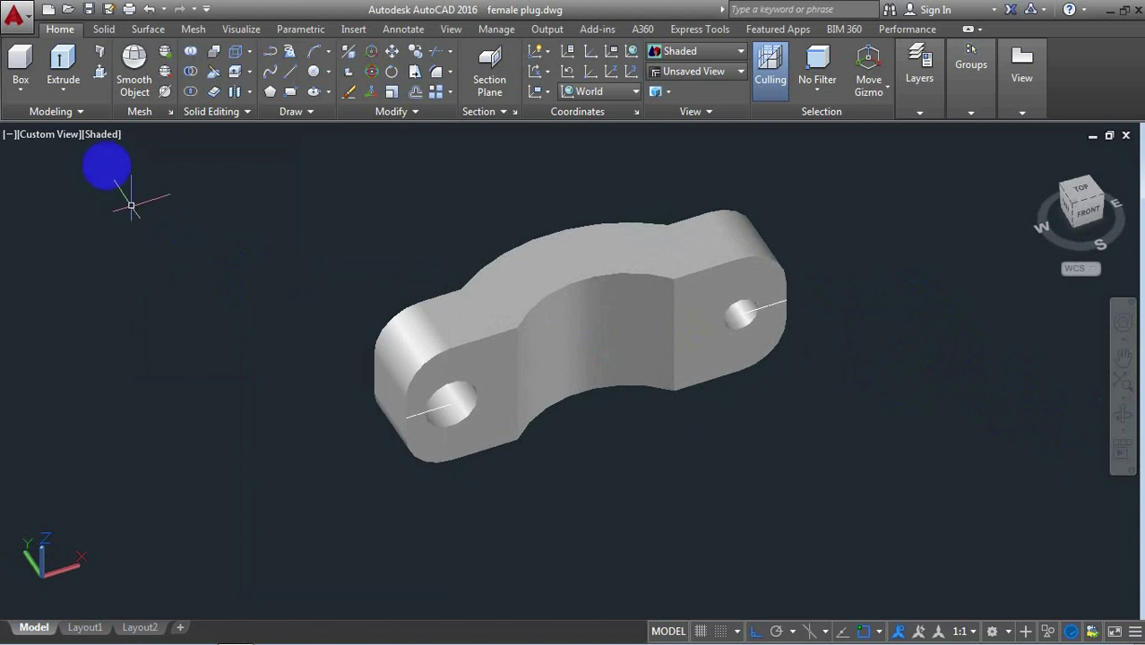
left_click(105, 139)
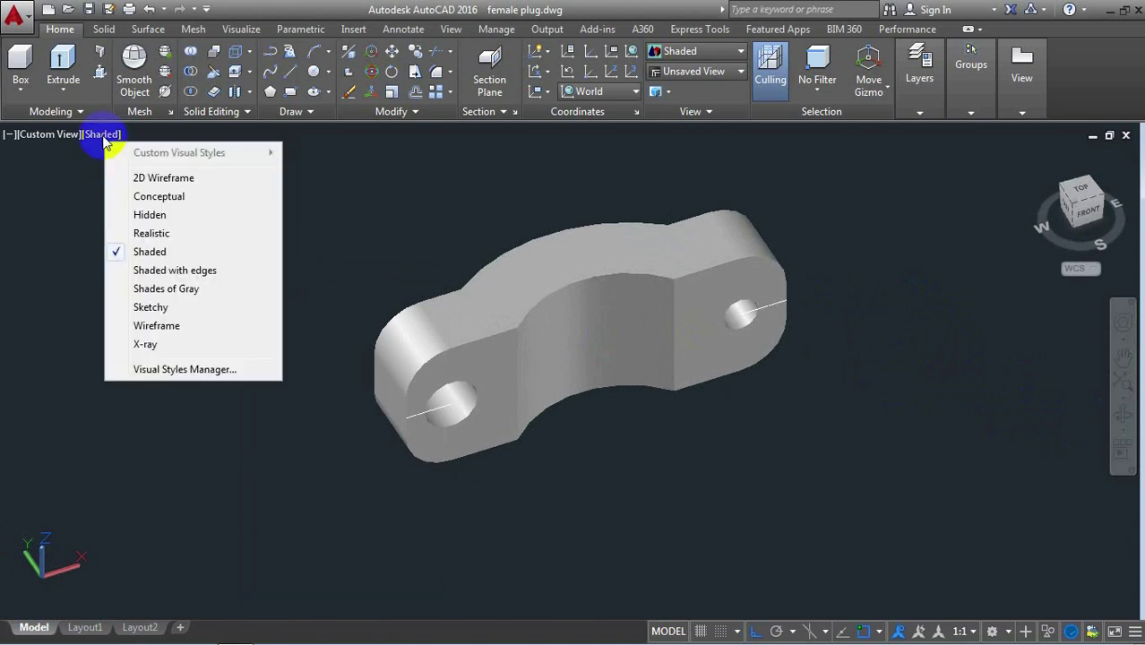
left_click(165, 179)
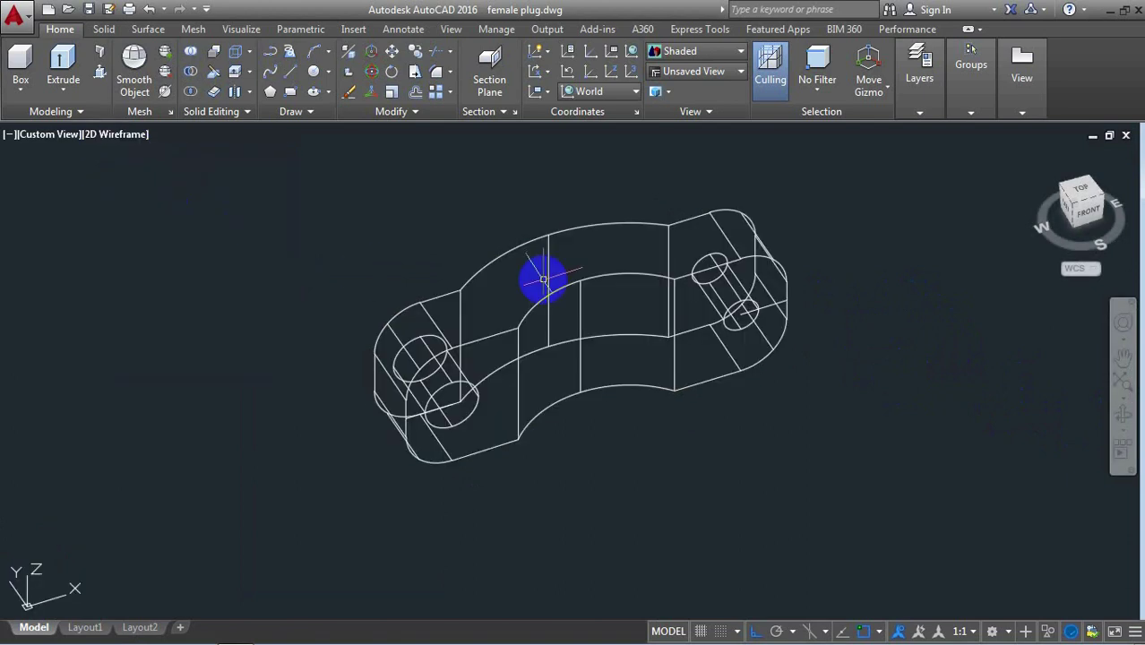
left_click(1122, 413)
mouse_move(920, 391)
left_mouse_down()
mouse_move(849, 348)
mouse_move(855, 330)
mouse_move(852, 339)
left_mouse_up()
right_click(813, 238)
left_click(861, 248)
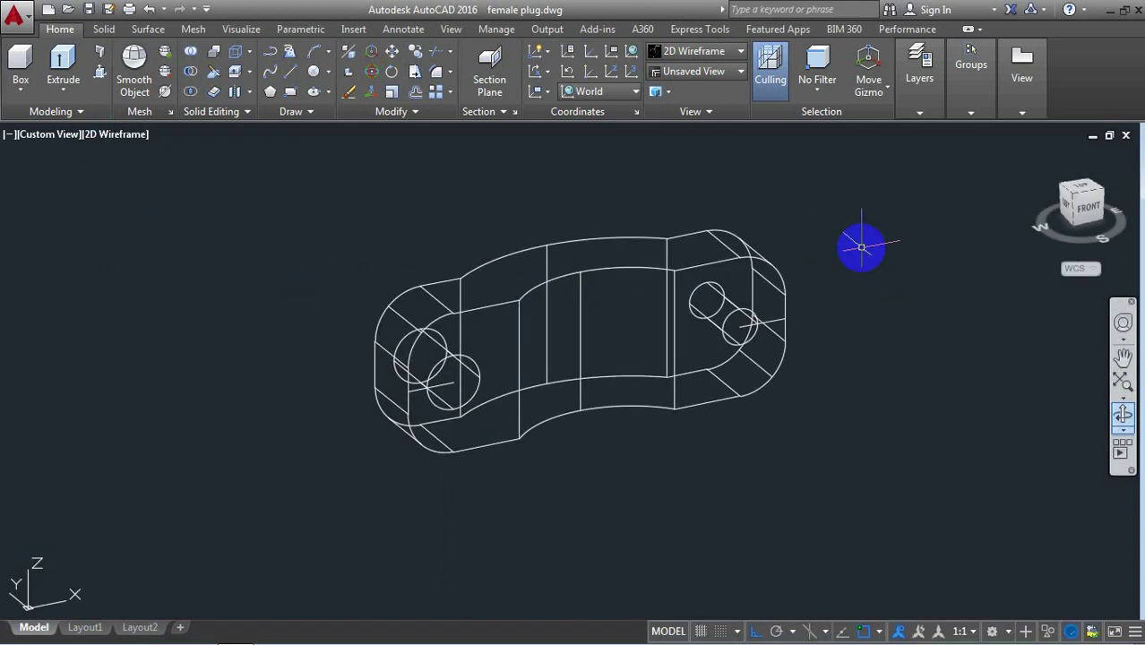
Chamfer the upper-right hole's rim with distances 0.5 and 0.3
type("CHa")
key("Return")
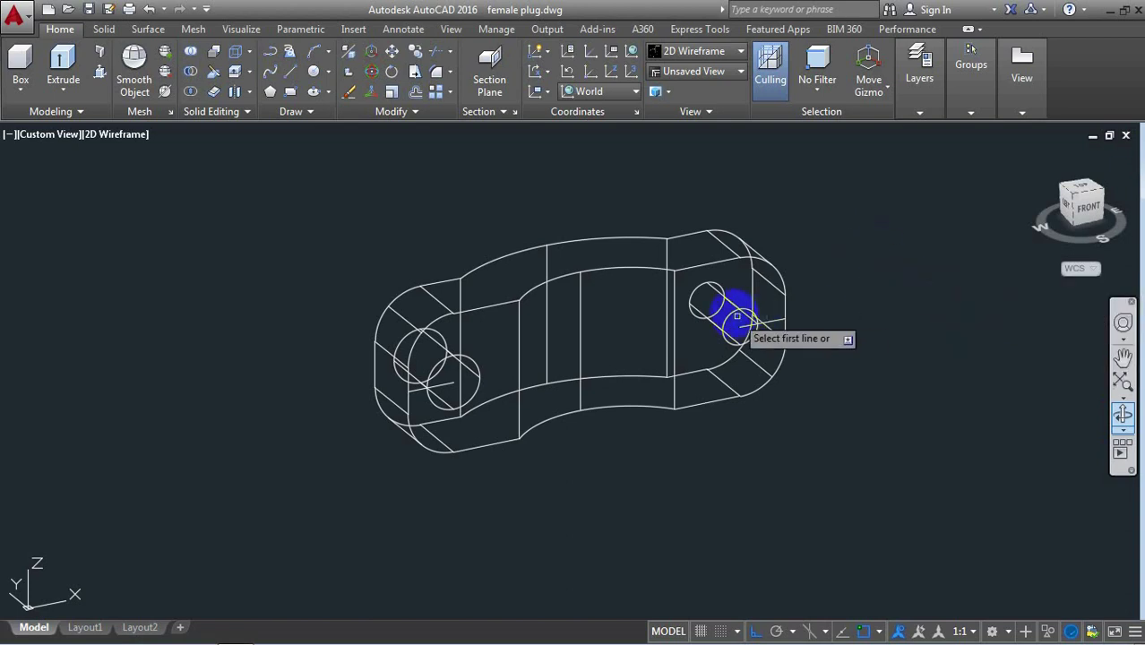
left_click(735, 315)
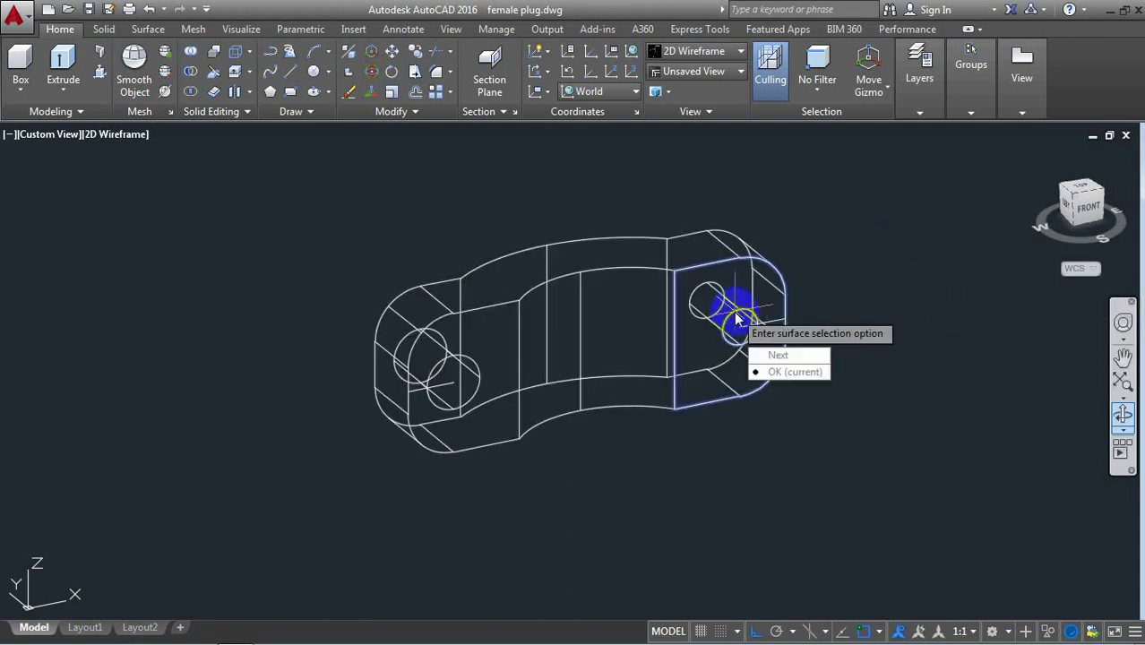
left_click(790, 377)
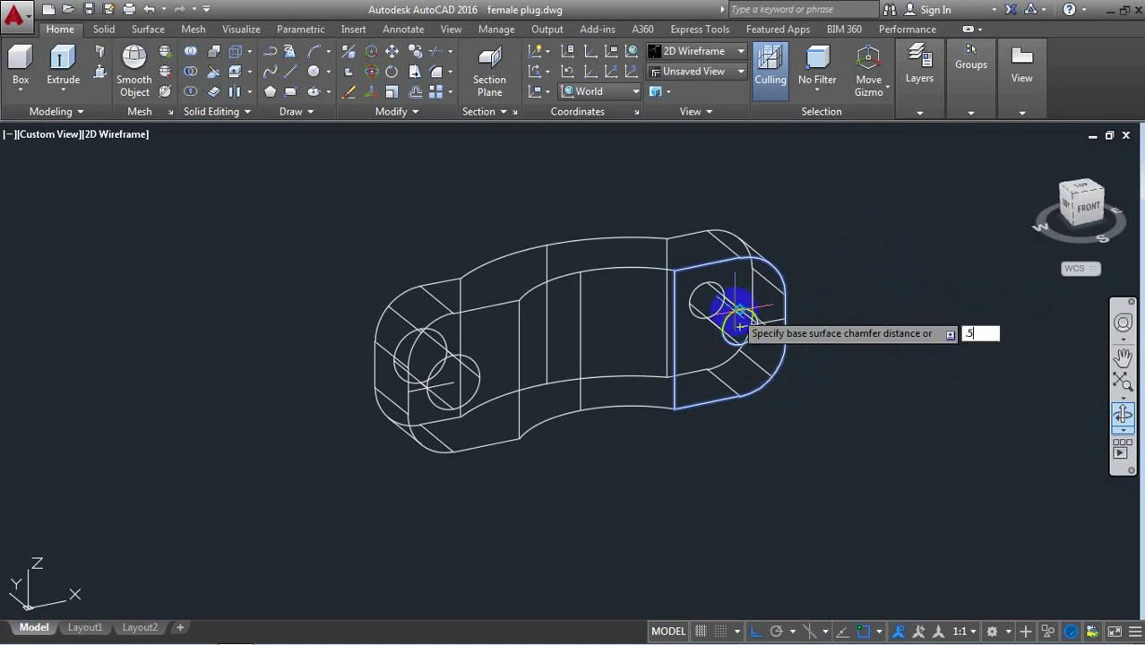
key("Return")
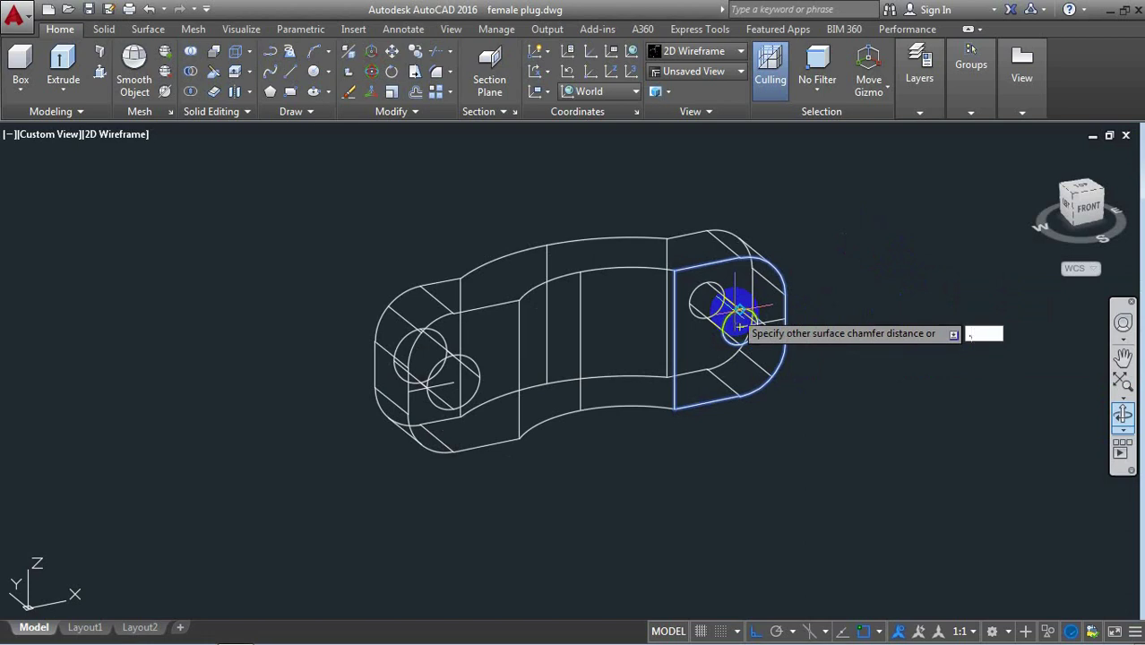
type("3")
key("Return")
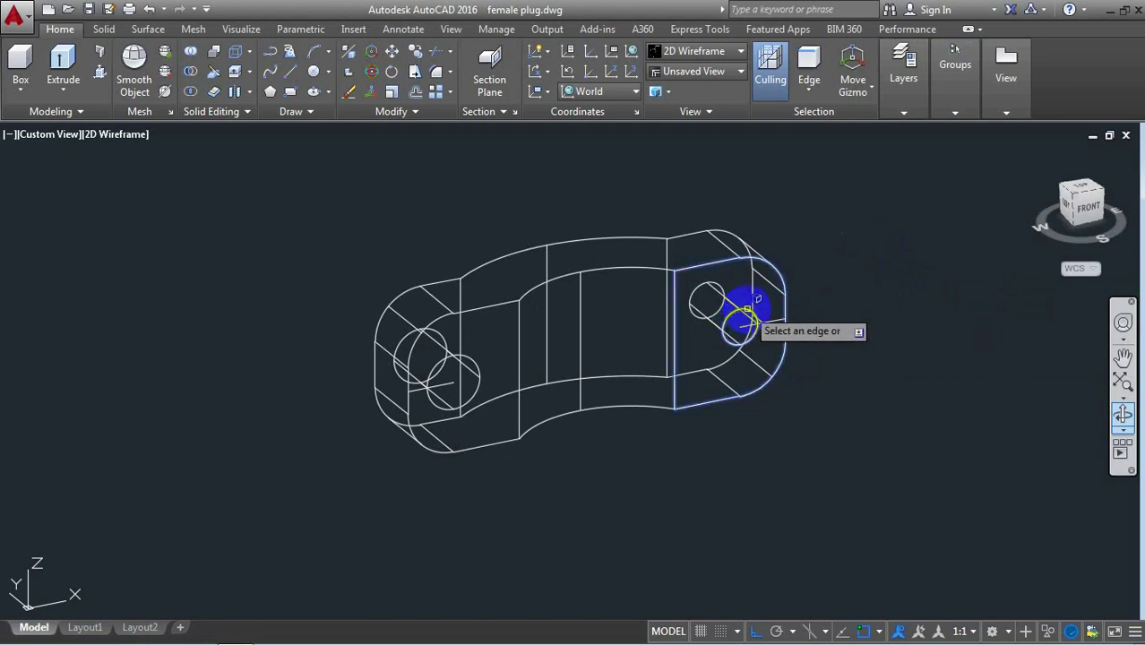
left_click(747, 309)
key("Return")
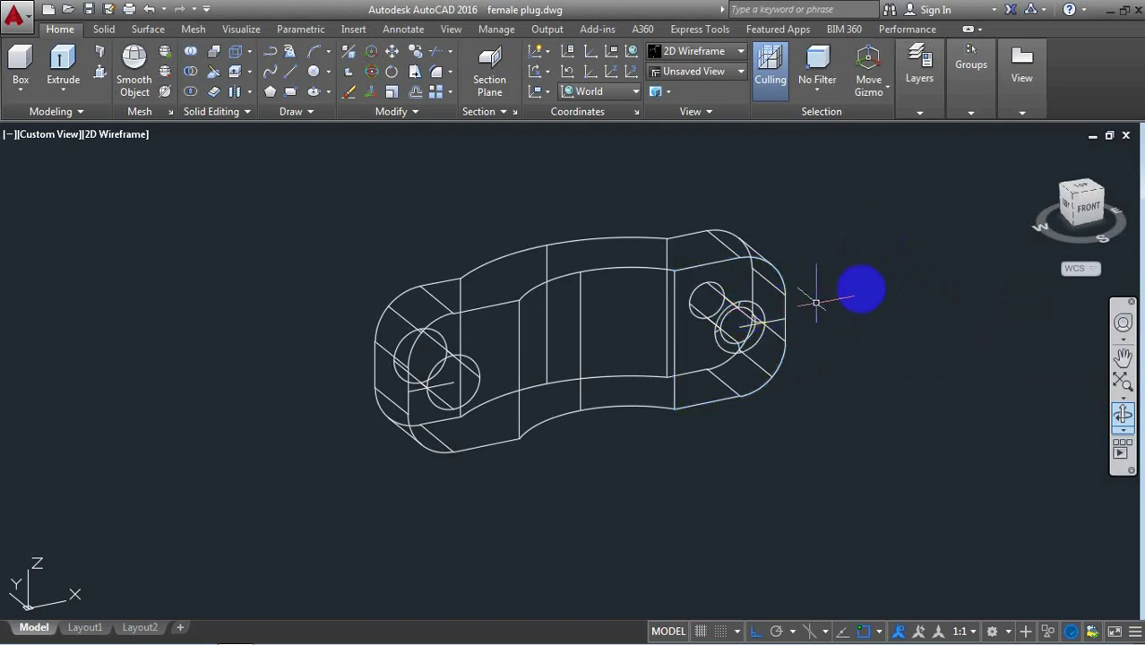
Chamfer the hole's opposite rim with the same 0.5 and 0.3 distances
right_click(876, 249)
left_click(901, 251)
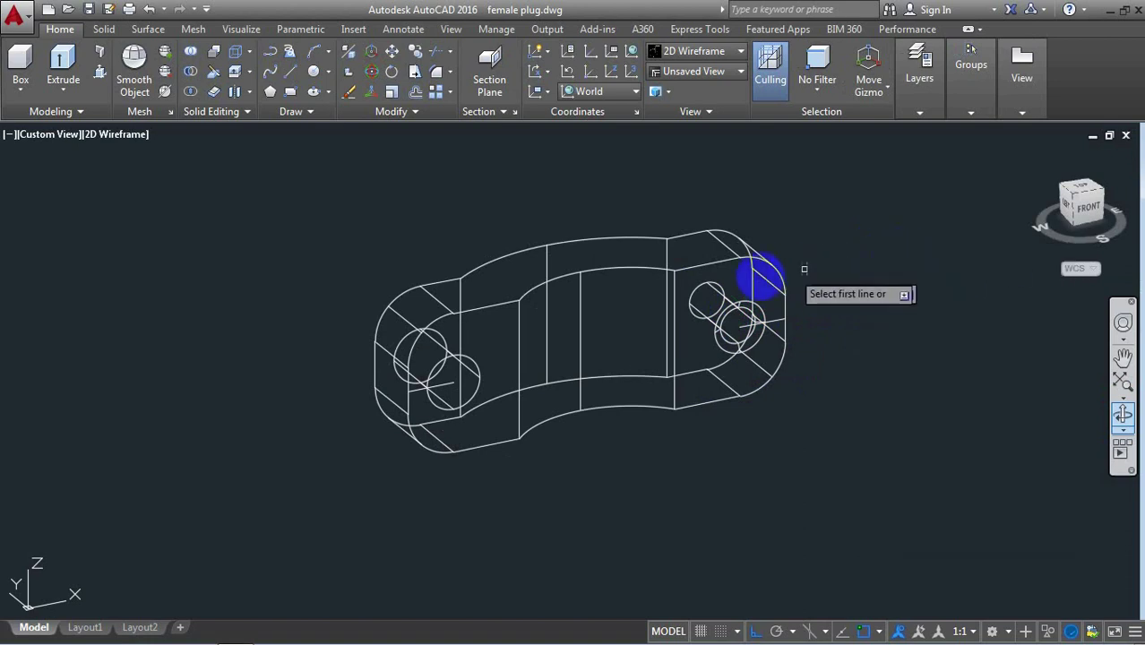
left_click(717, 285)
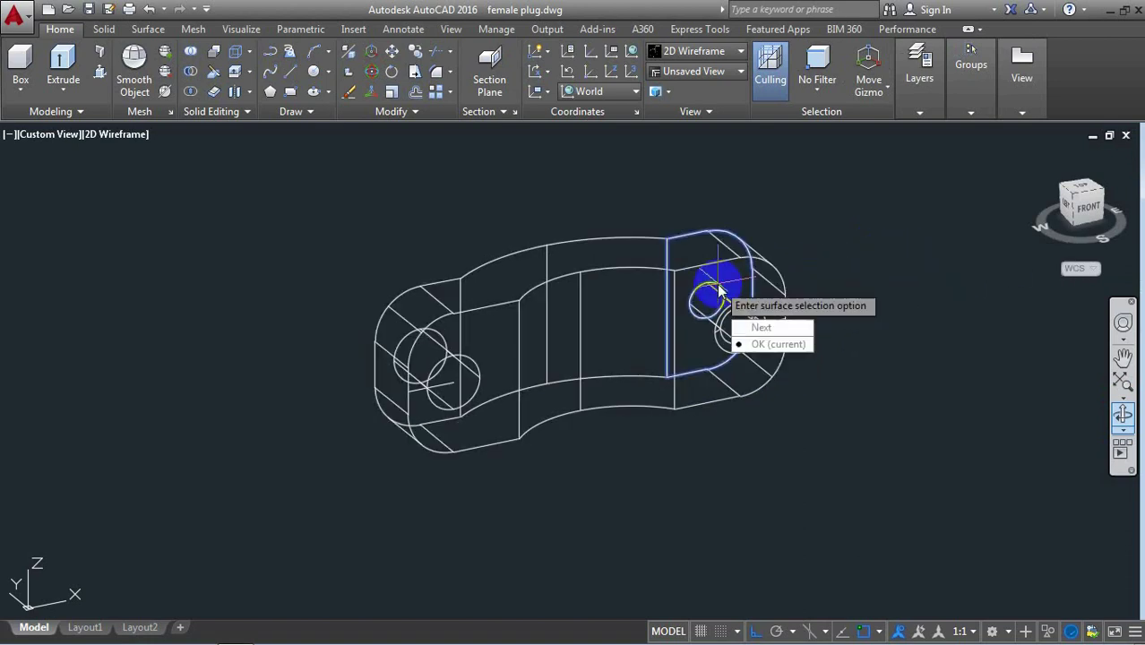
left_click(762, 340)
key("Return")
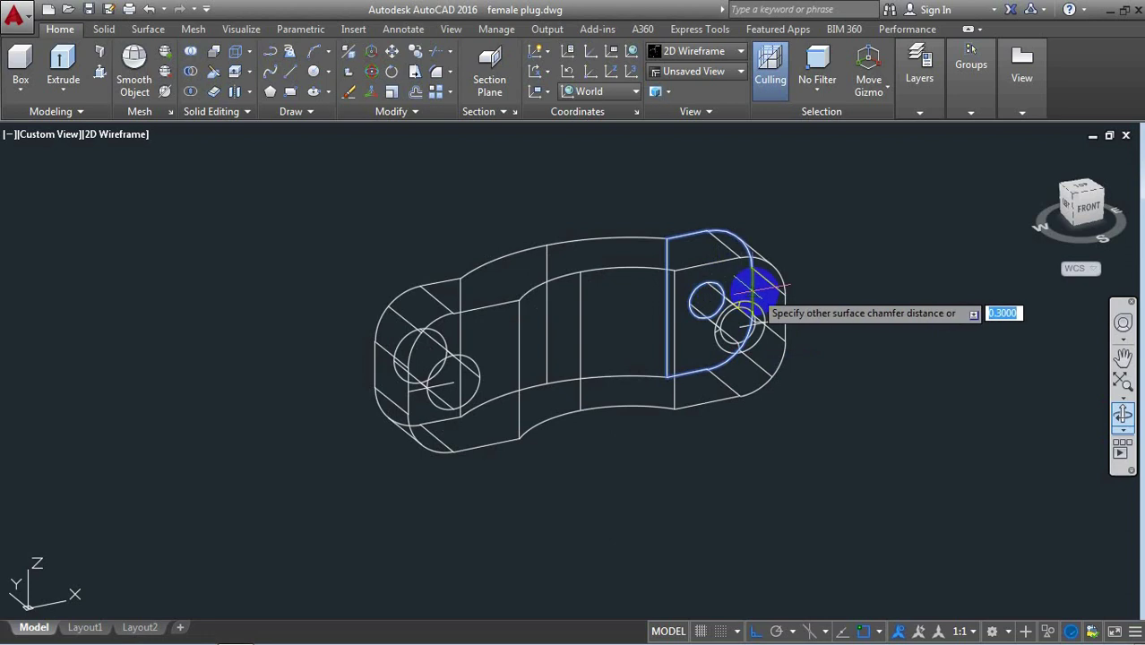
key("Return")
left_click(717, 285)
key("Return")
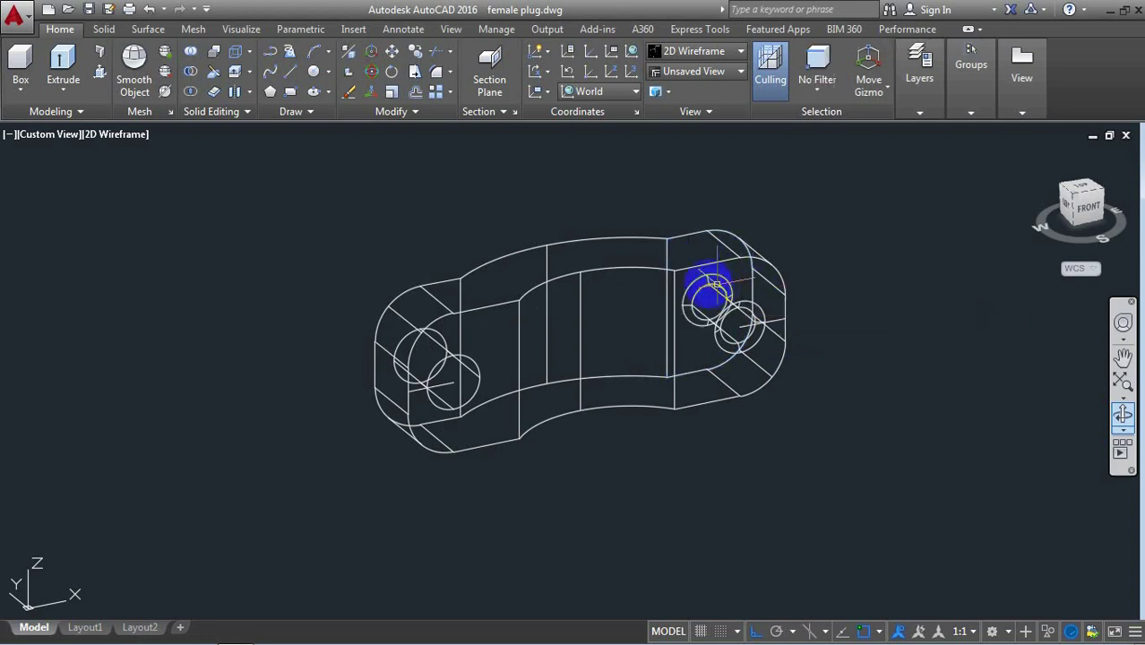
Chamfer the first rim of the lower-left hole at 0.5 by 0.3
right_click(299, 238)
left_click(378, 242)
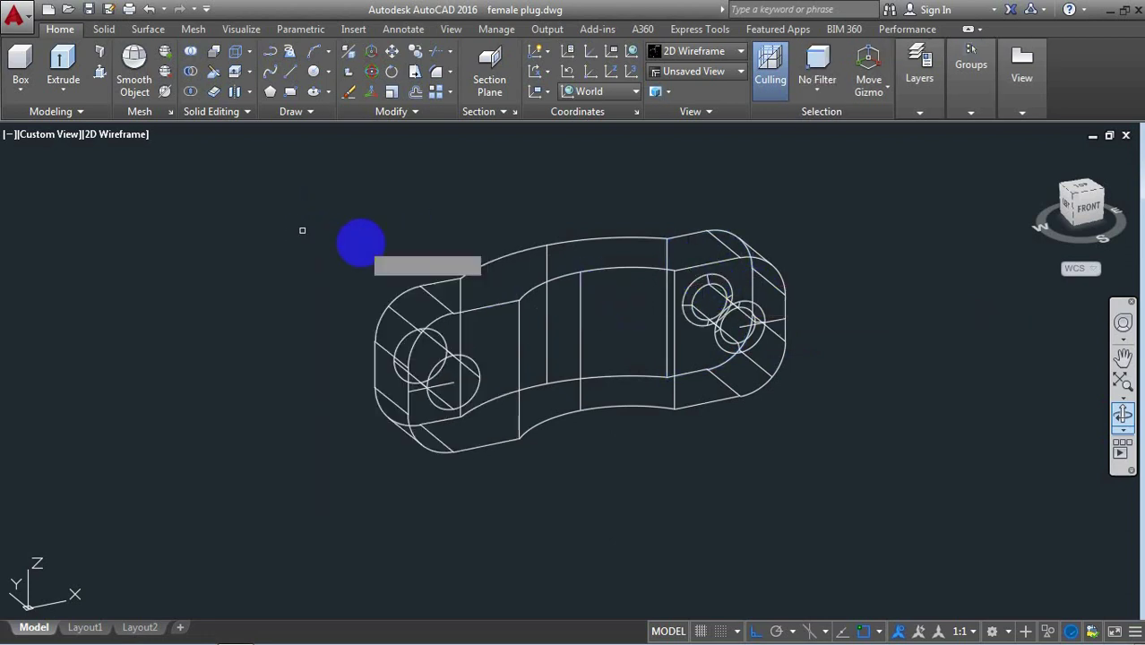
left_click(462, 362)
left_click(515, 417)
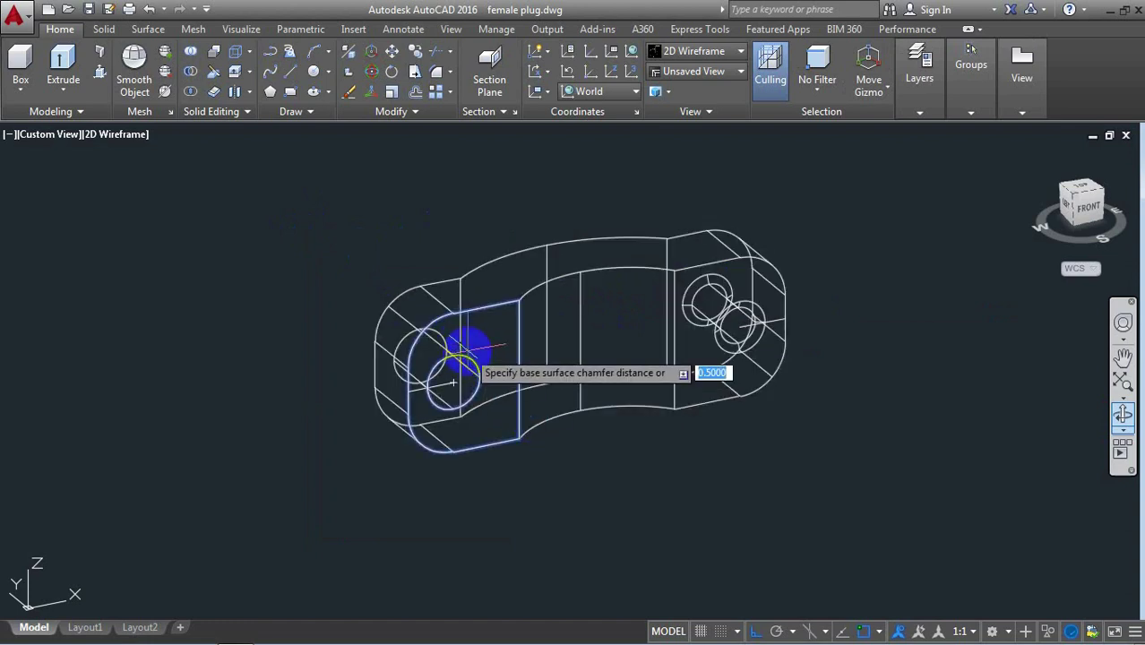
key("Return")
key("Return")
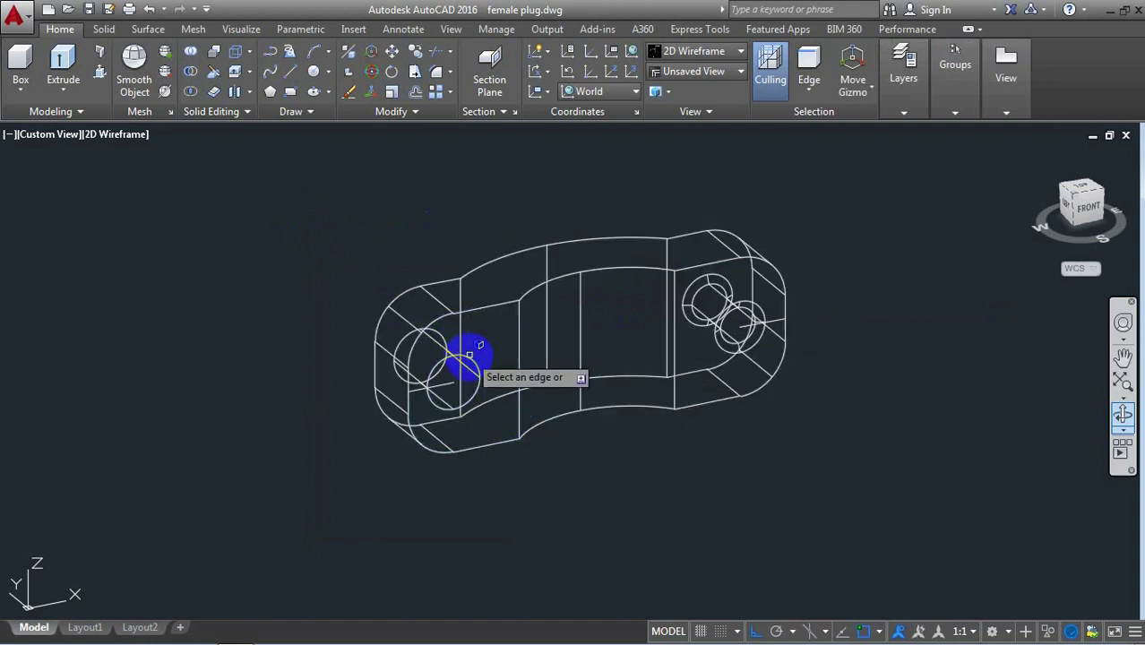
left_click(462, 362)
key("Return")
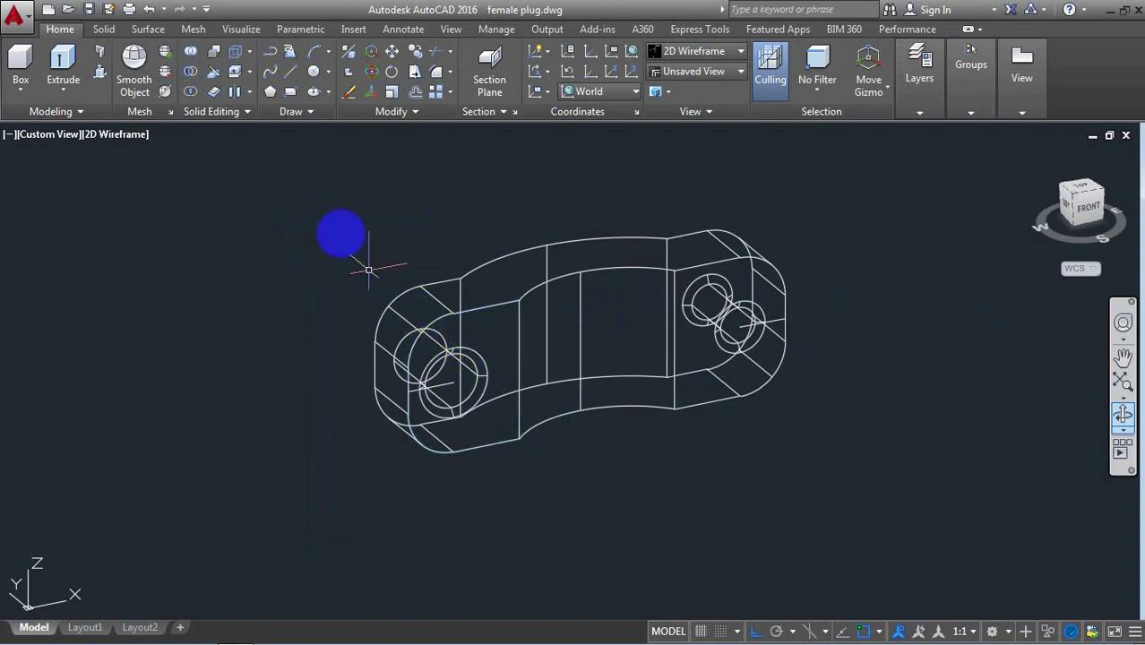
Chamfer the lower-left hole's other rim with the same distances and finish
right_click(333, 224)
left_click(396, 236)
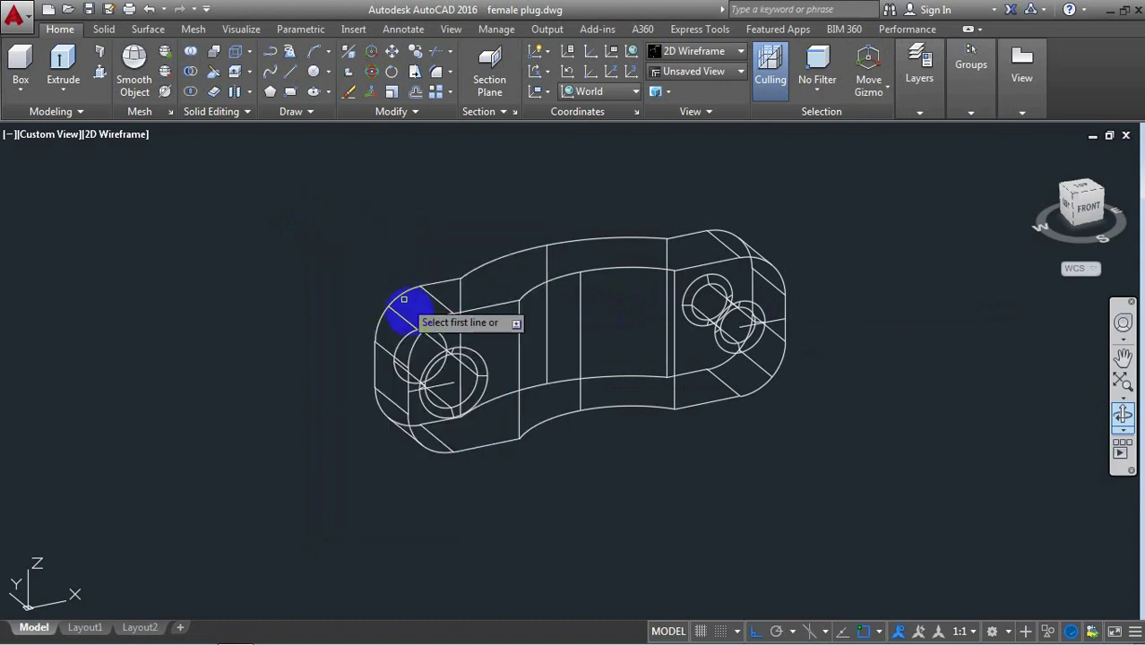
left_click(406, 341)
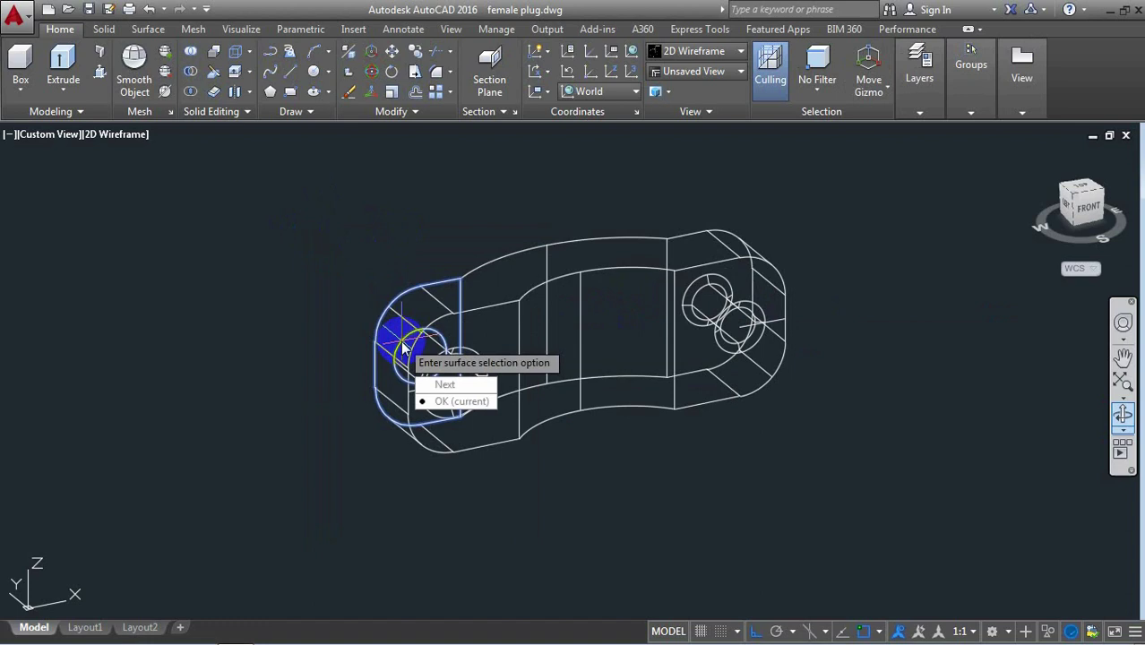
left_click(442, 403)
key("Return")
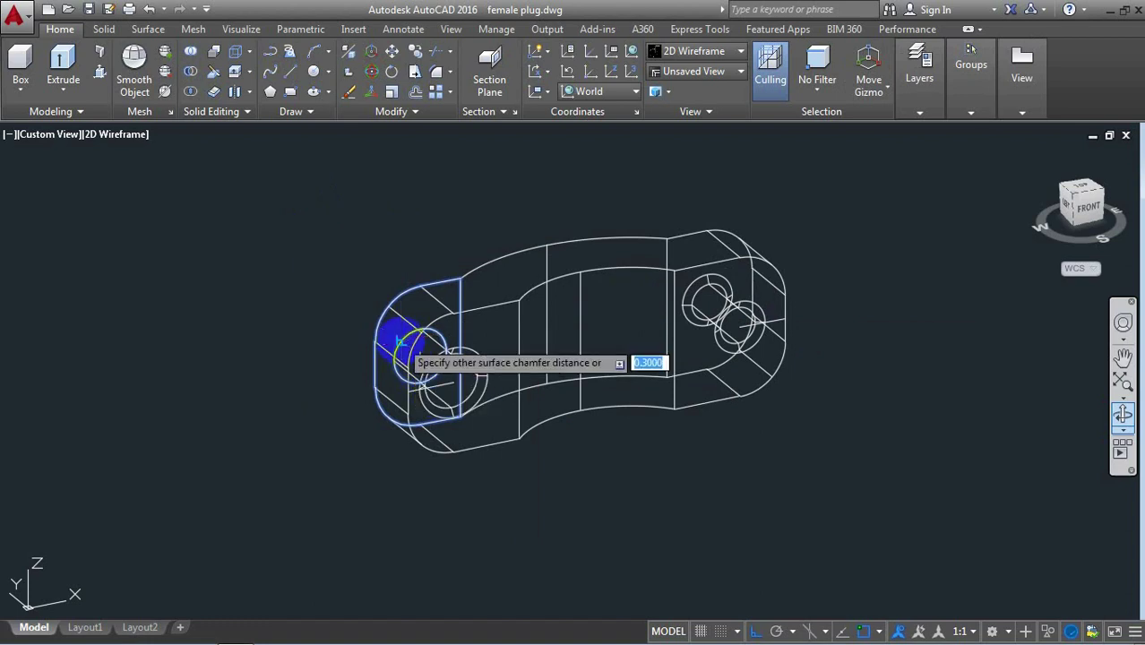
key("Return")
right_click(316, 258)
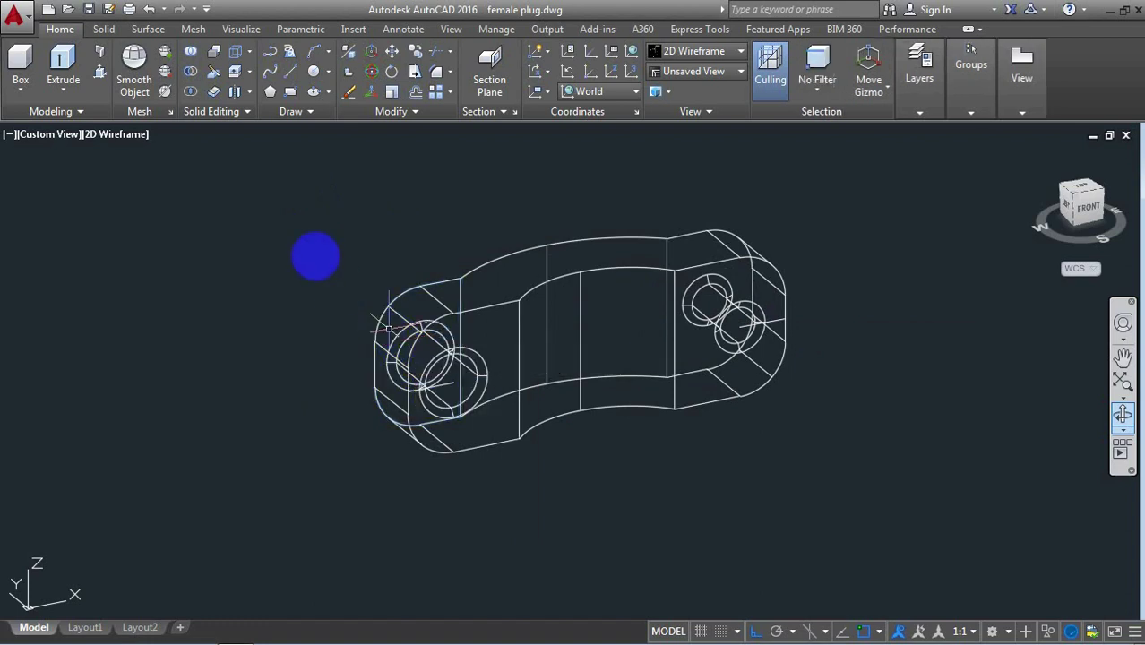
scroll(316, 247, "down", 2)
Switch the viewport to the Shaded visual style and orbit the bracket to a new angle
scroll(354, 222, "down", 2)
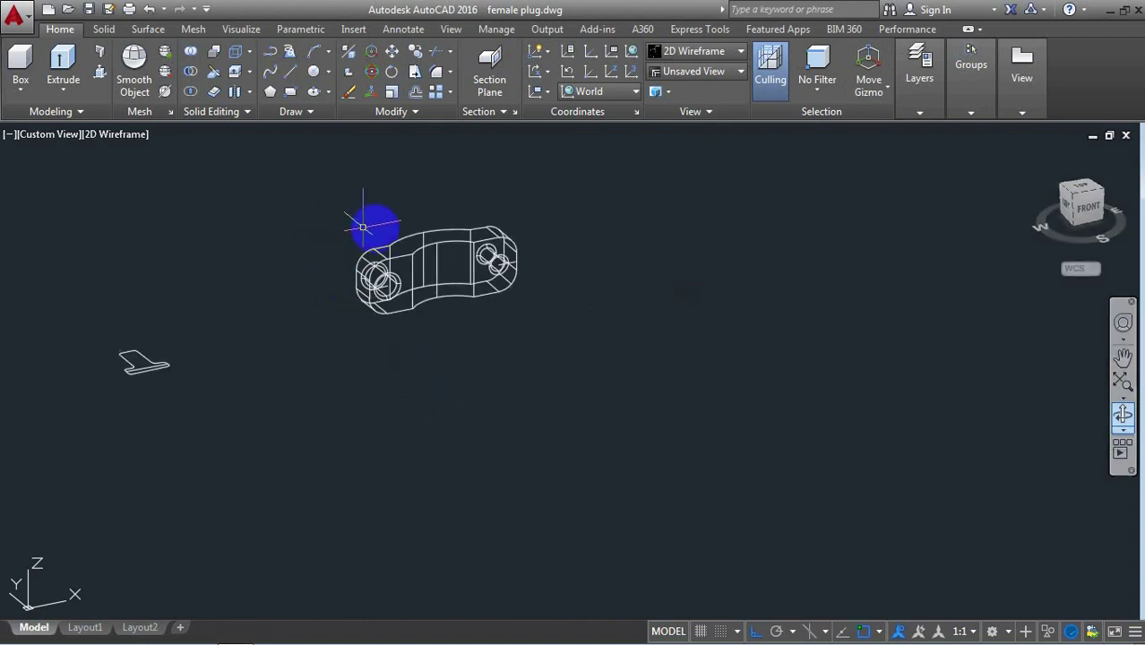
left_click(121, 136)
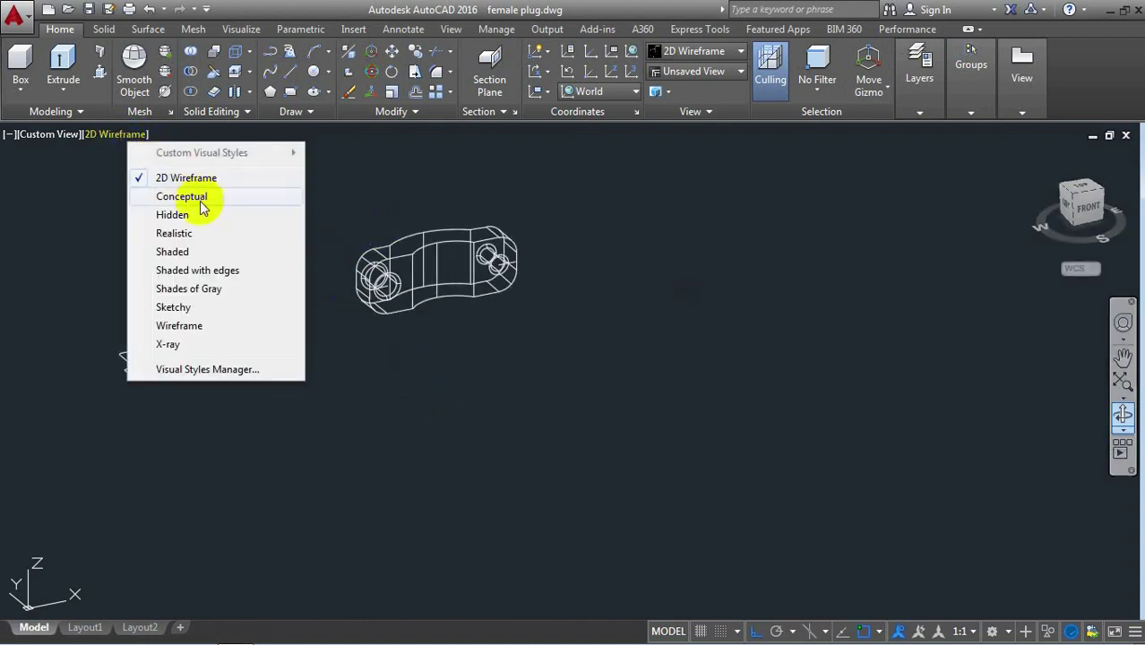
left_click(186, 253)
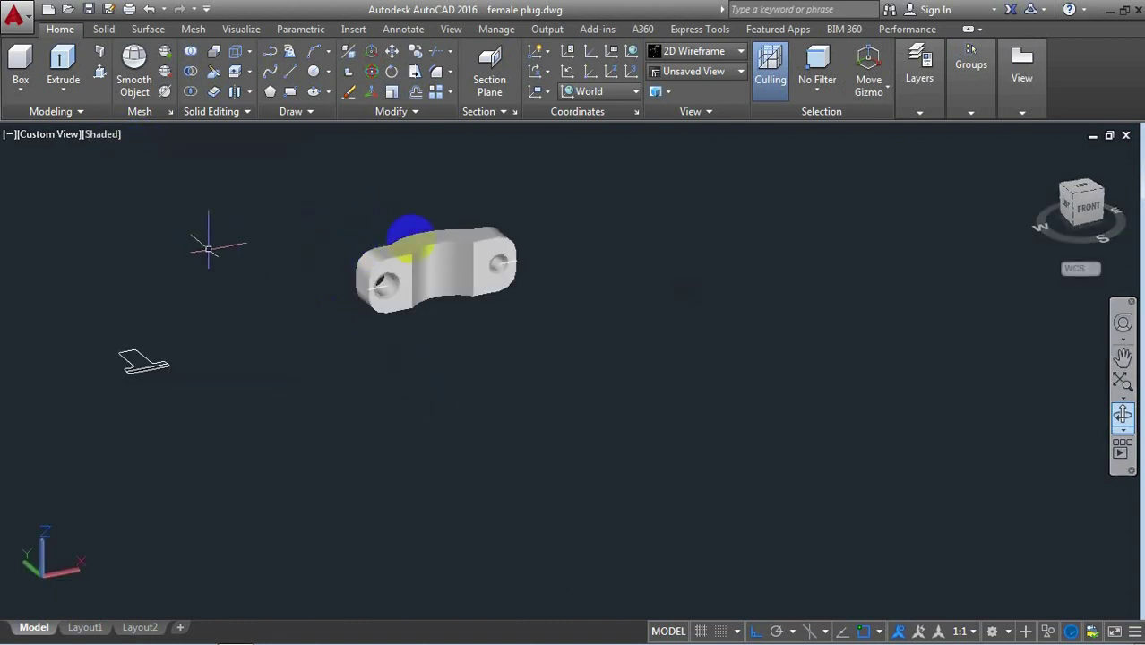
scroll(526, 235, "up", 2)
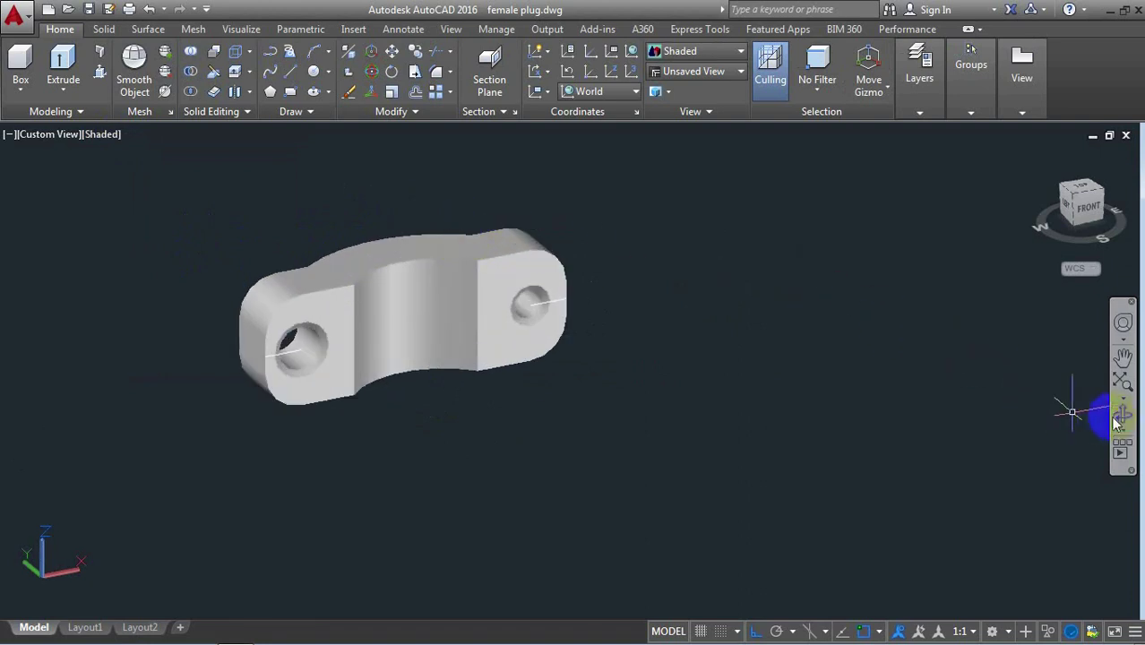
left_click(1122, 417)
mouse_move(586, 351)
left_mouse_down()
mouse_move(590, 297)
mouse_move(581, 327)
mouse_move(611, 352)
mouse_move(557, 379)
mouse_move(587, 373)
mouse_move(636, 294)
mouse_move(354, 278)
left_mouse_up()
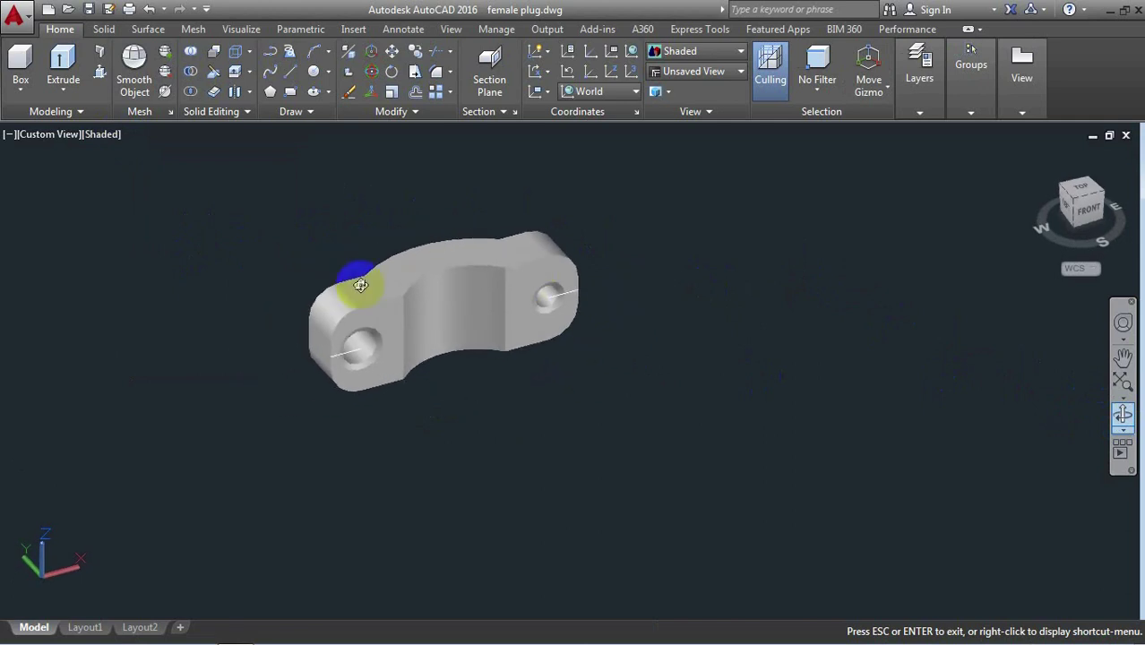
left_click_drag(262, 260, 171, 240)
right_click(171, 240)
left_click(212, 252)
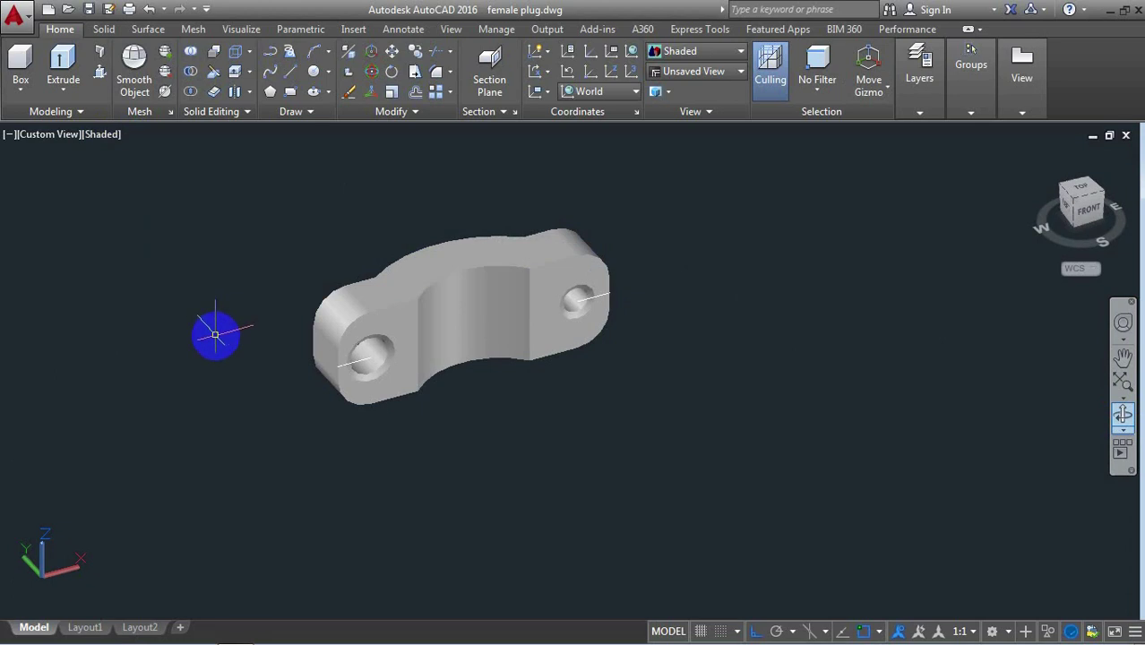
Define a new UCS by picking an origin and an X-axis direction
type("ucs")
key("Return")
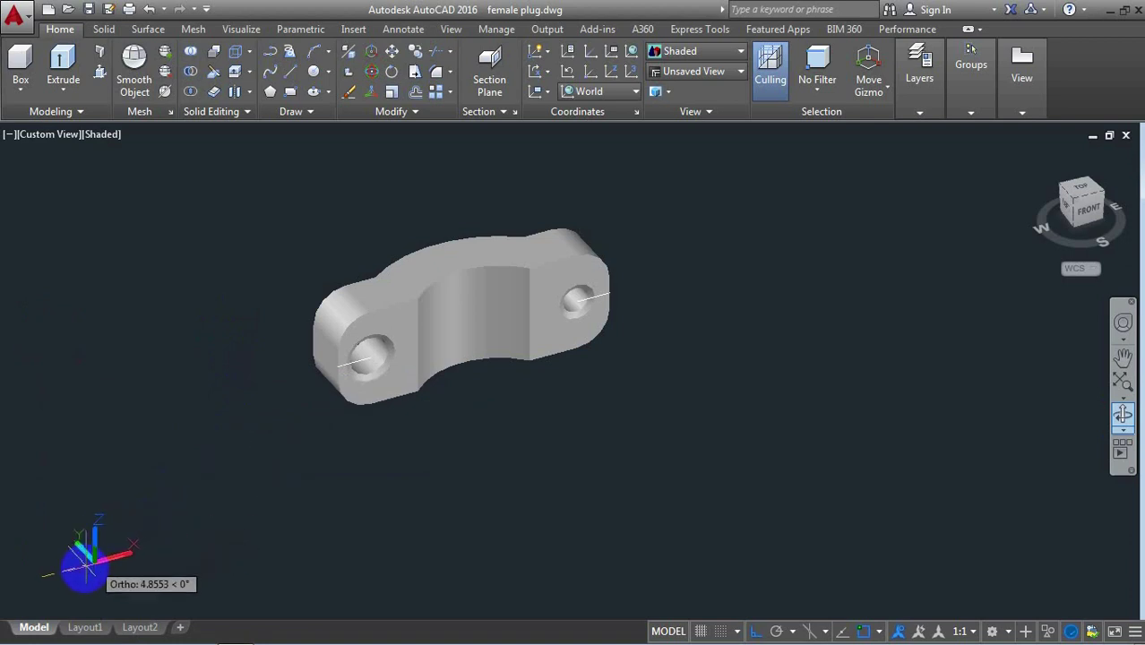
left_click(82, 562)
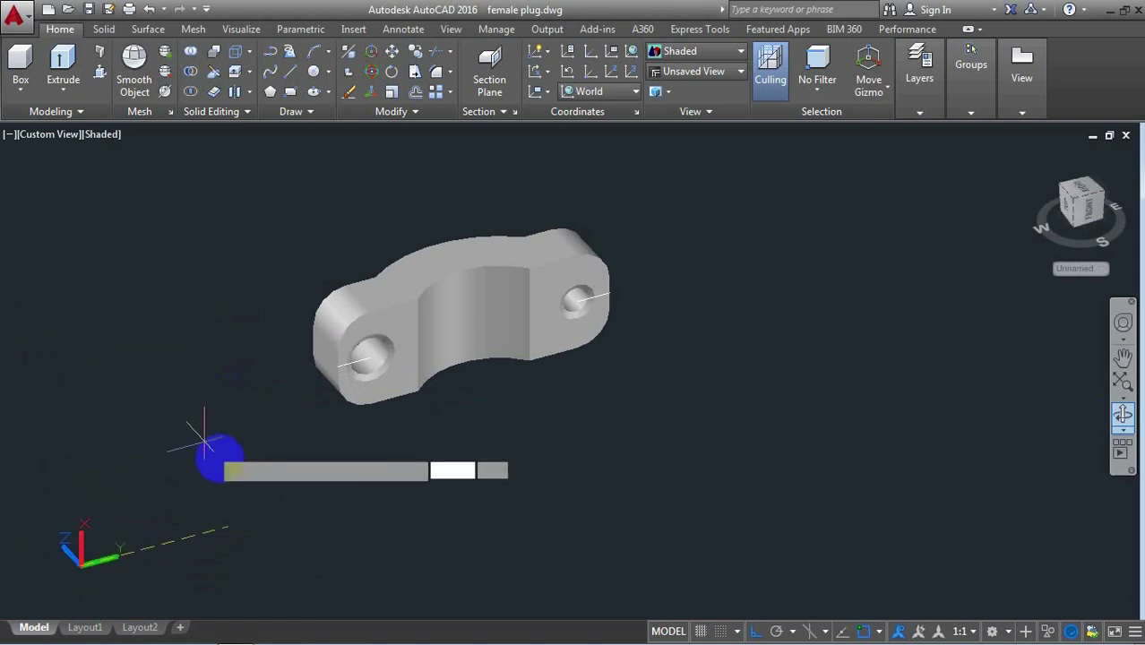
left_click(207, 535)
key("Return")
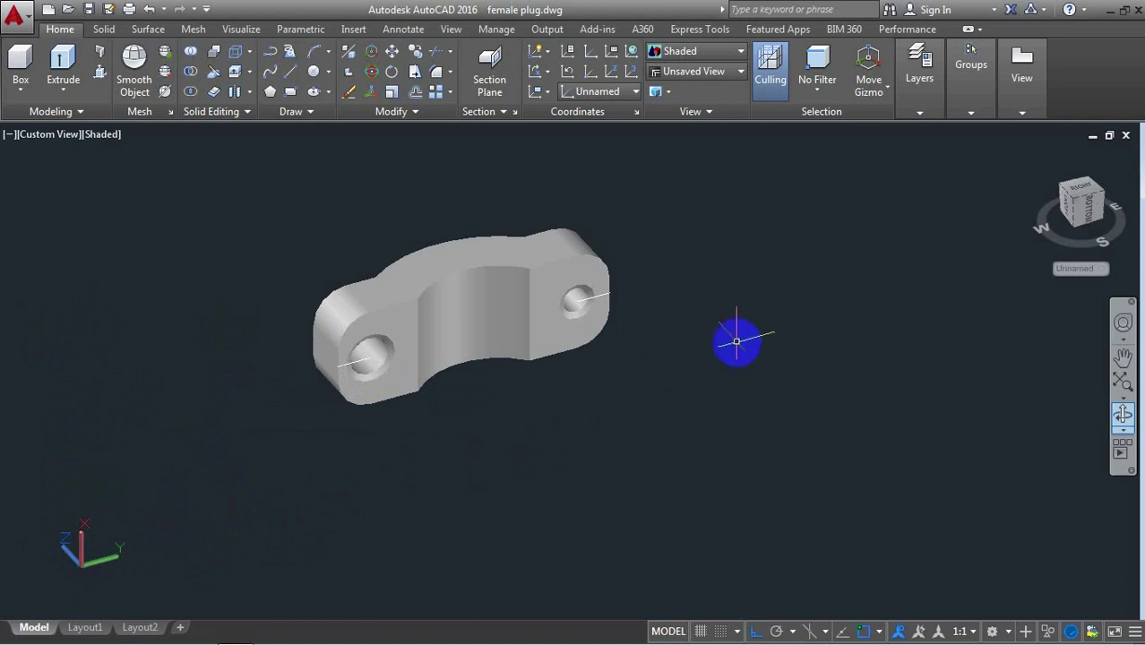
scroll(681, 242, "up", 2)
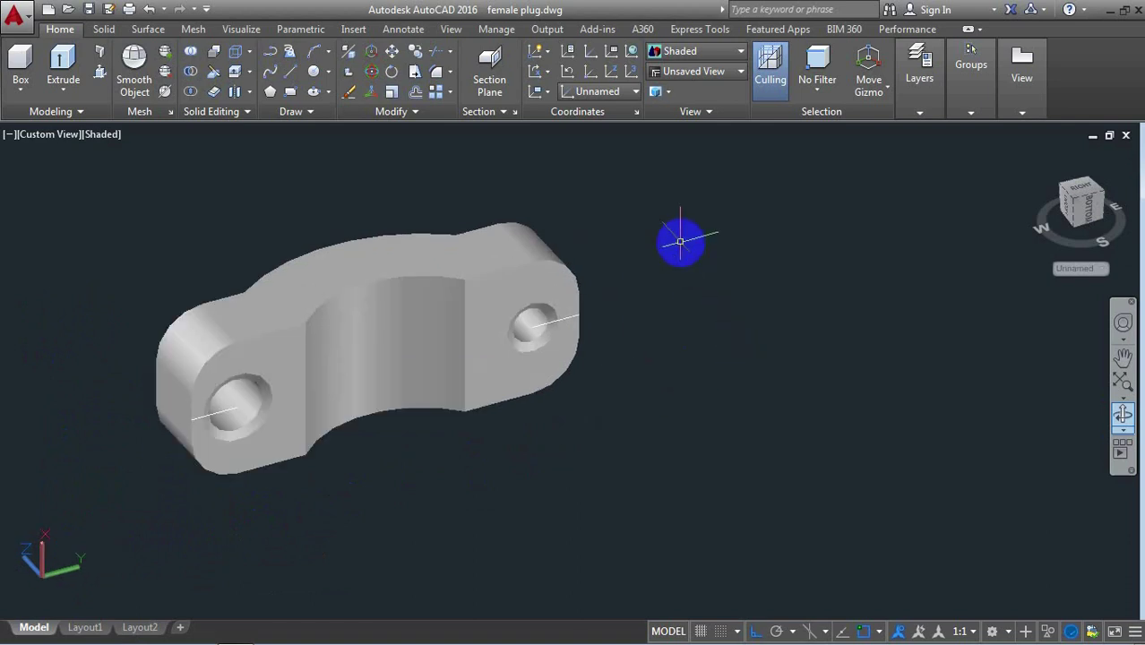
Start a helix centred on the right-end hole with base and top diameter 2.2
type("Hel")
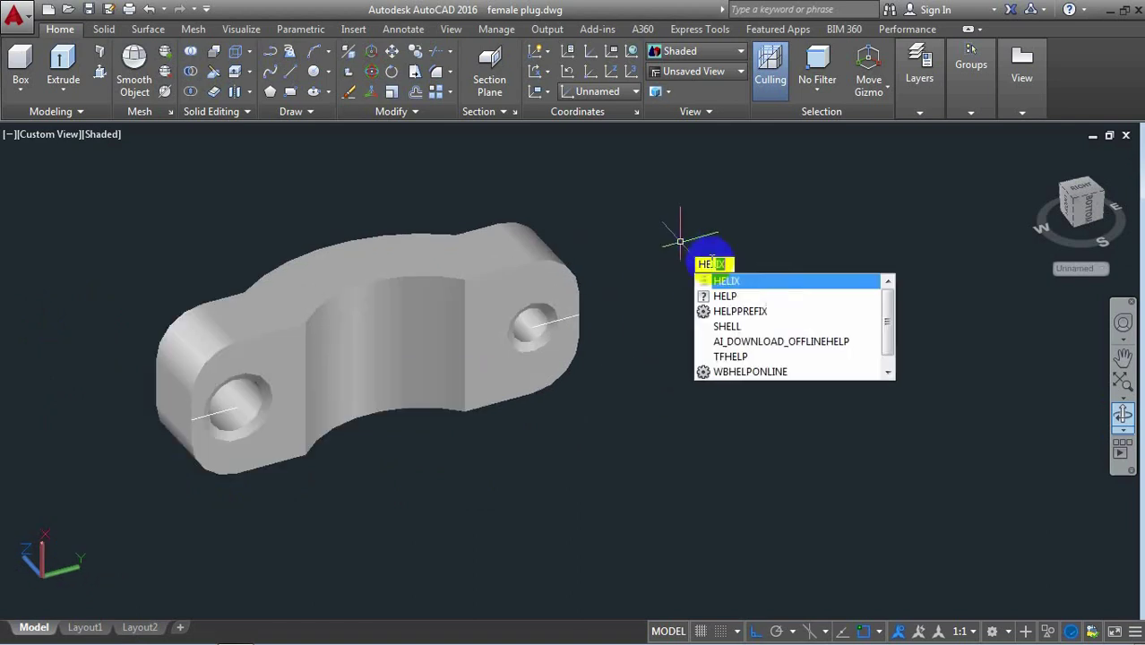
left_click(747, 284)
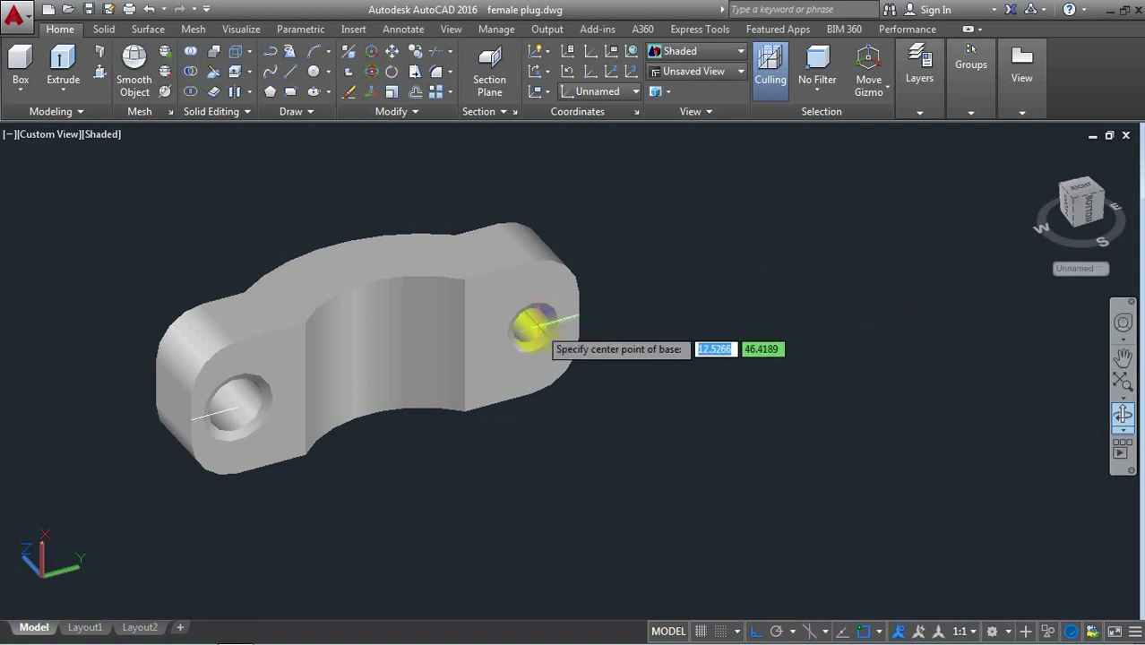
scroll(534, 328, "up", 3)
scroll(534, 329, "up", 2)
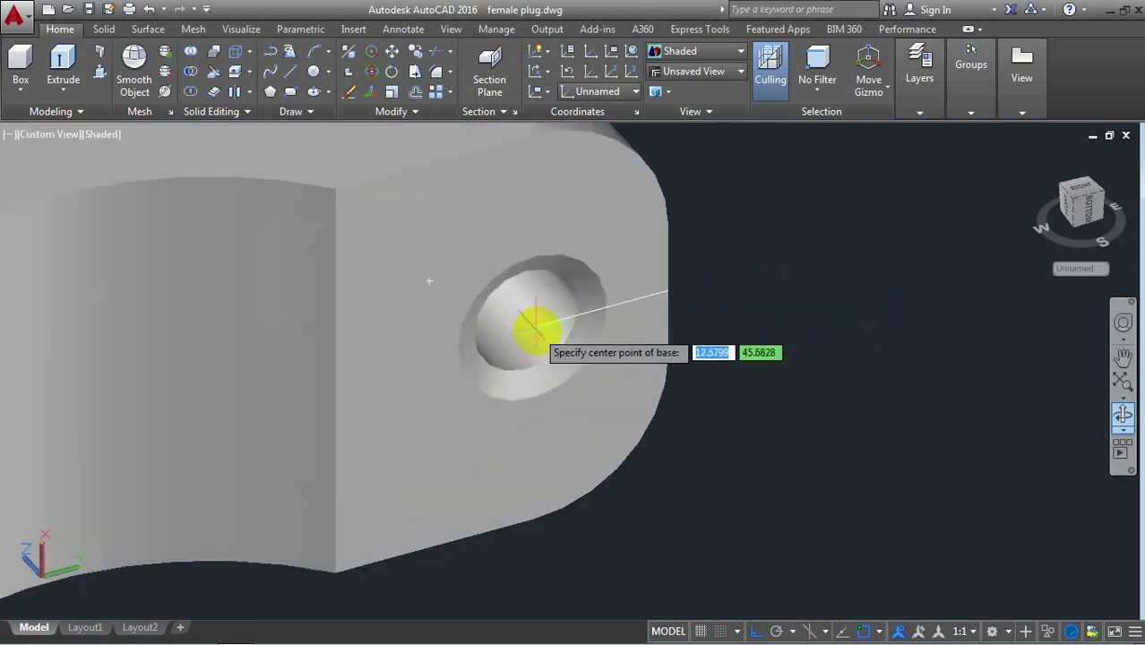
left_click(534, 329)
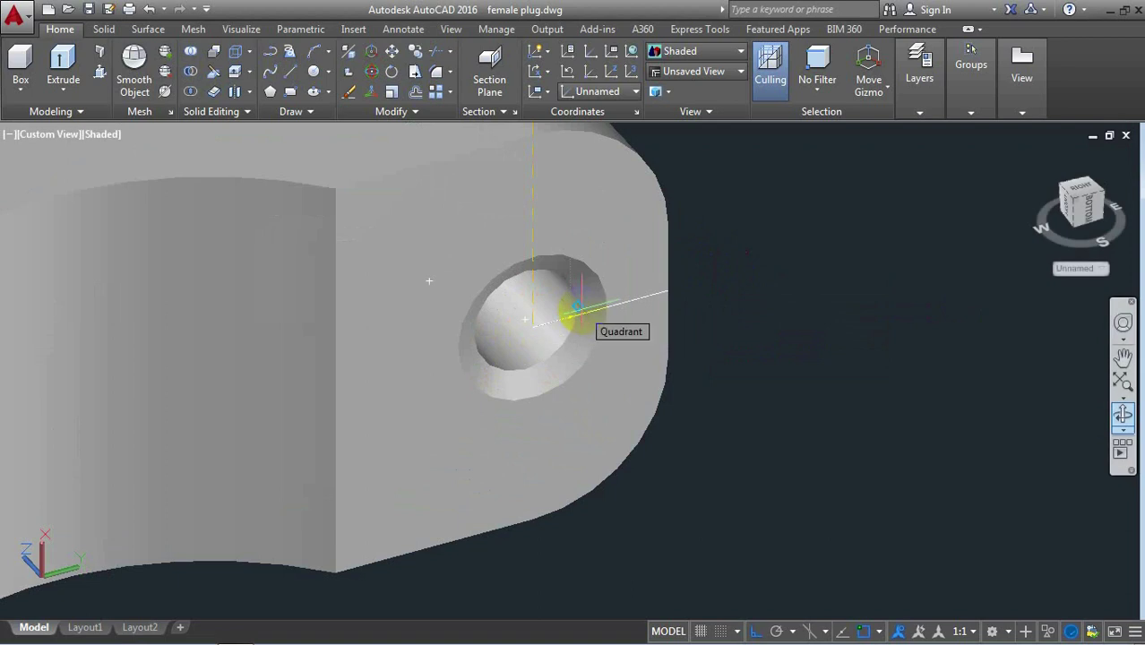
scroll(551, 313, "down", 2)
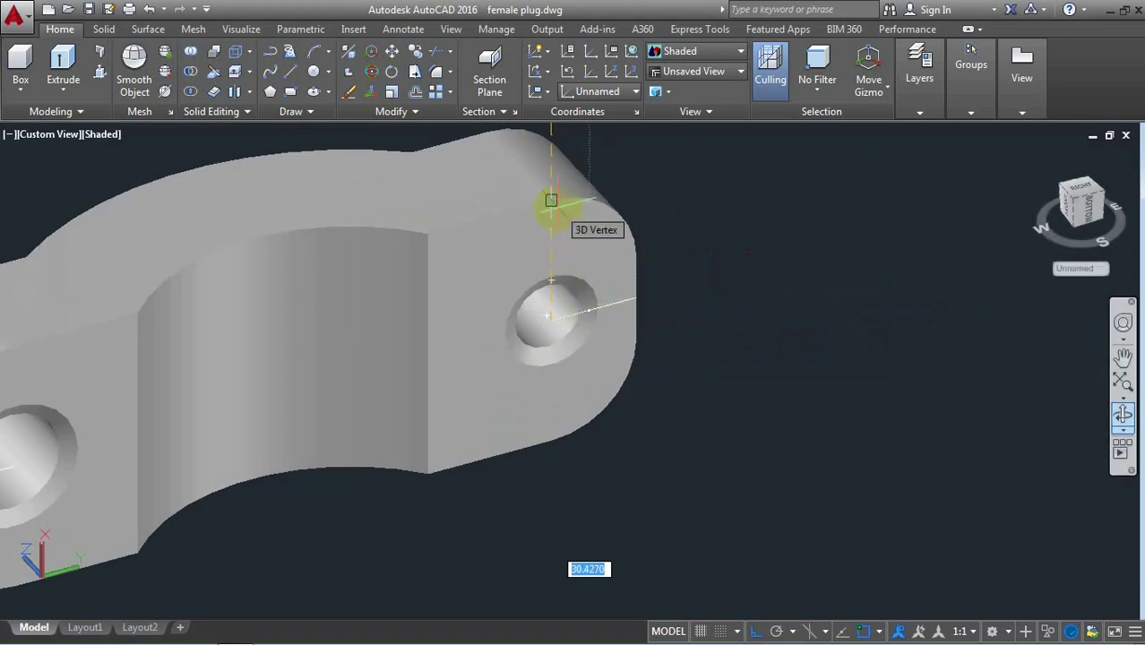
type("d")
key("Return")
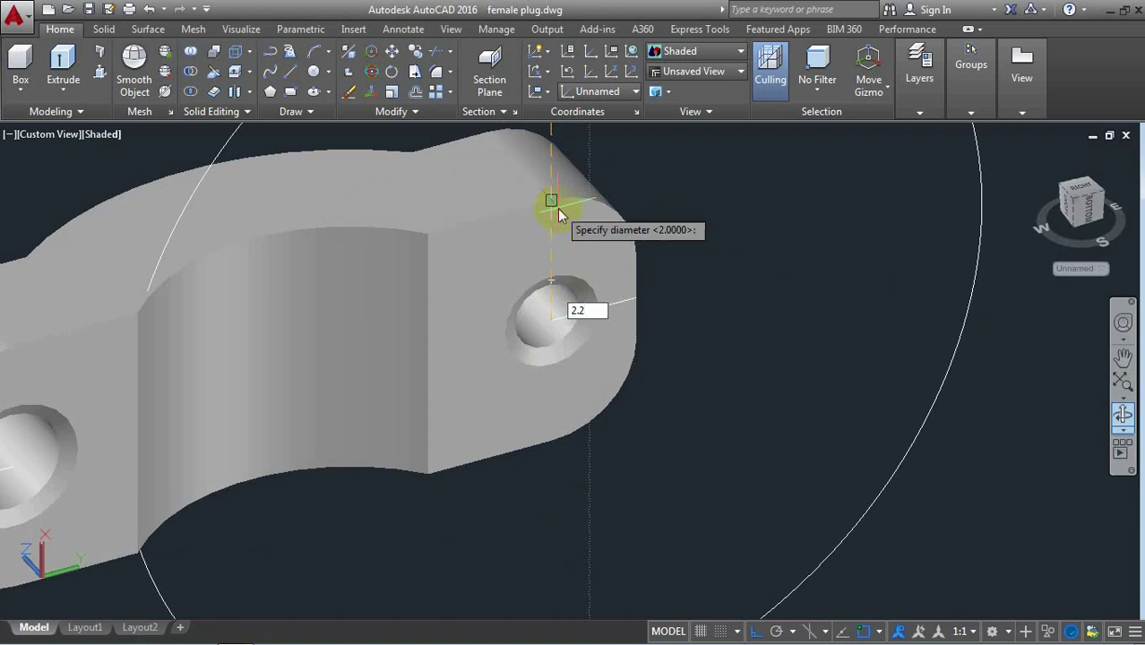
key("Return")
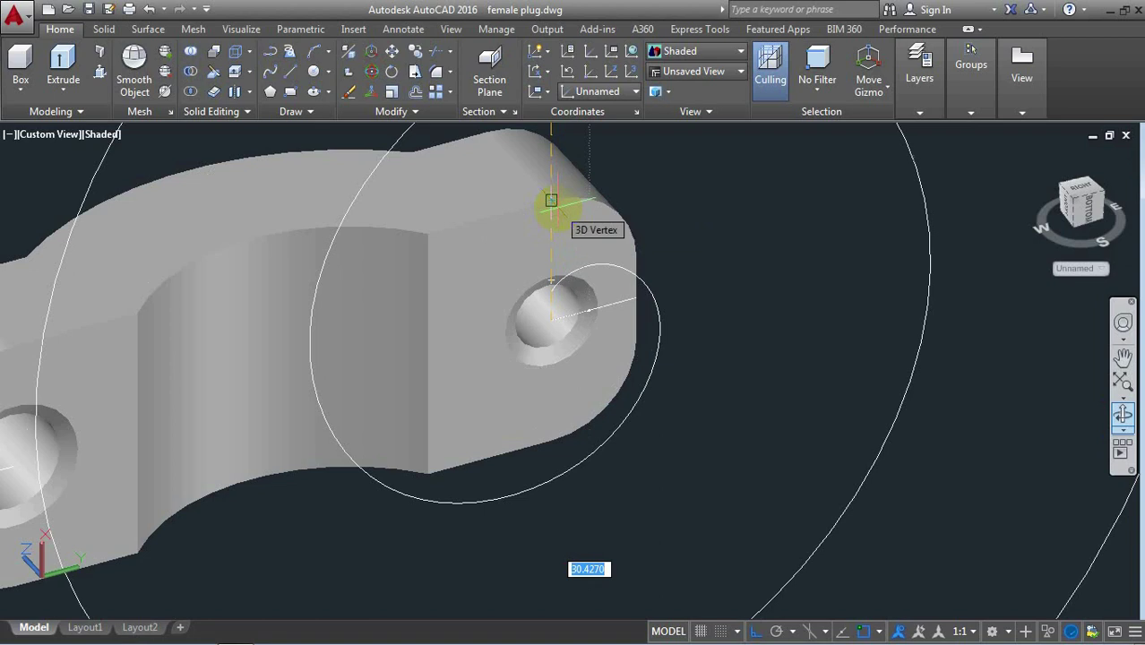
type("d")
key("Return")
type("2.2")
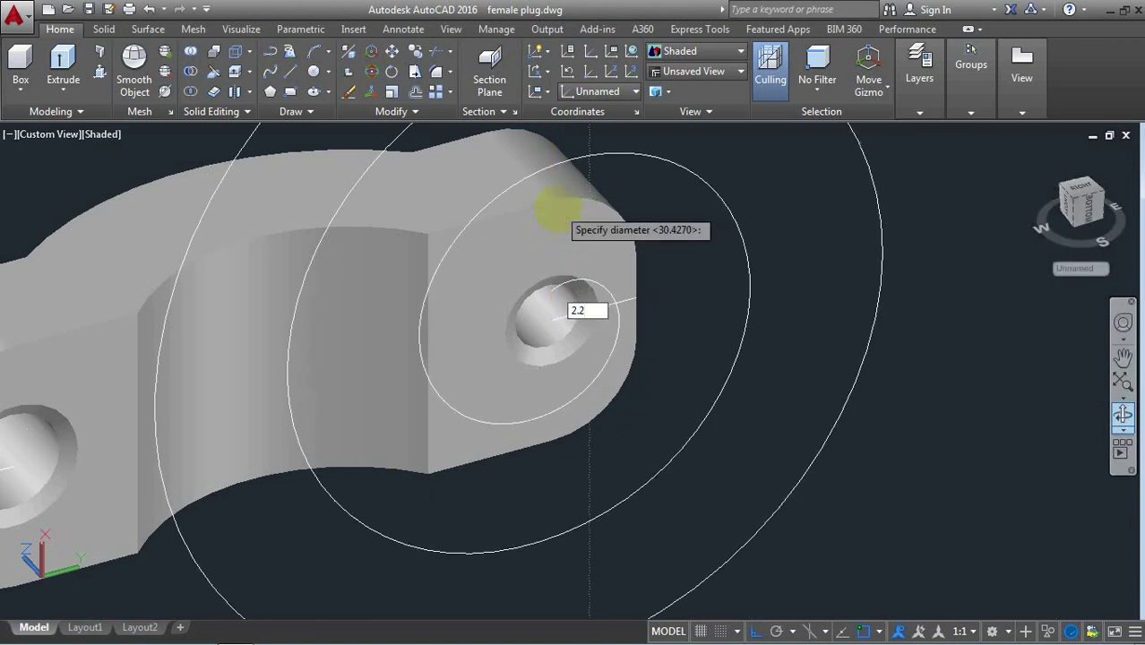
key("Return")
Give the helix 8 turns with a turn height of 0.6
scroll(555, 255, "down", 2)
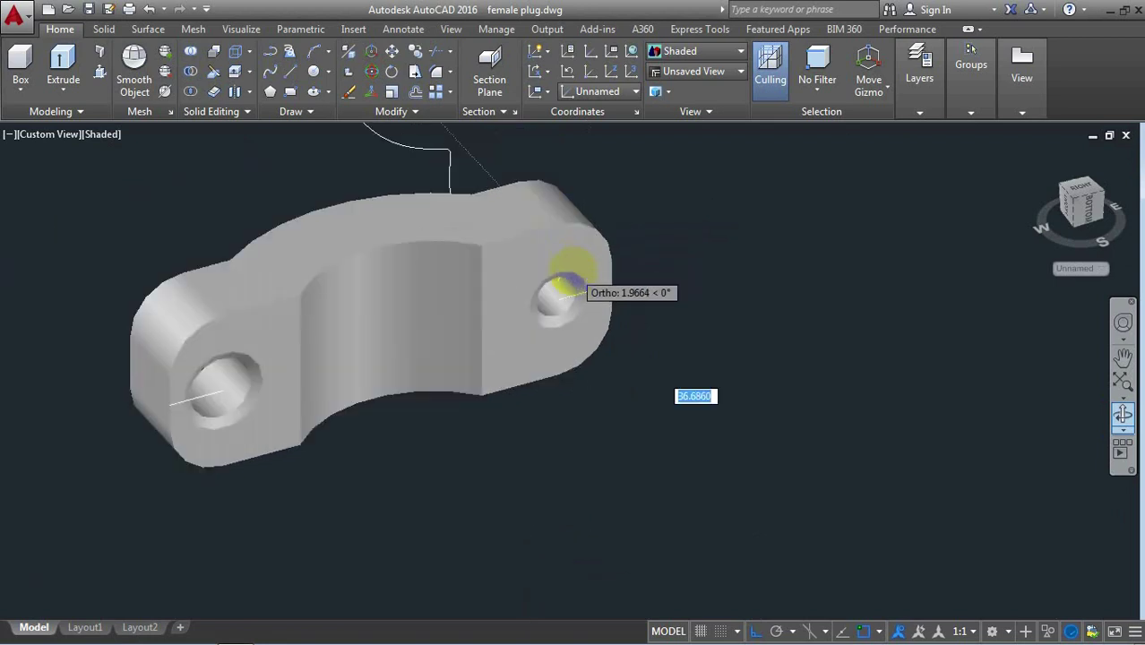
scroll(564, 261, "down", 2)
mouse_move(606, 235)
middle_mouse_down("shift")
mouse_move(477, 224)
mouse_move(401, 153)
middle_mouse_up("shift")
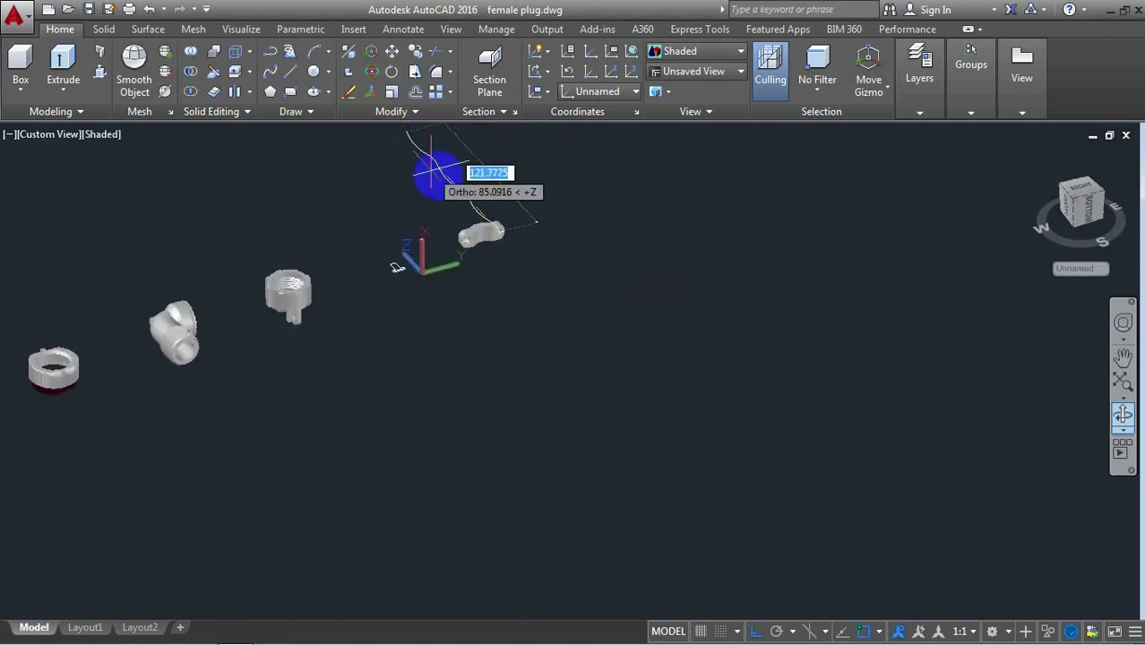
type("t")
key("Return")
type("8")
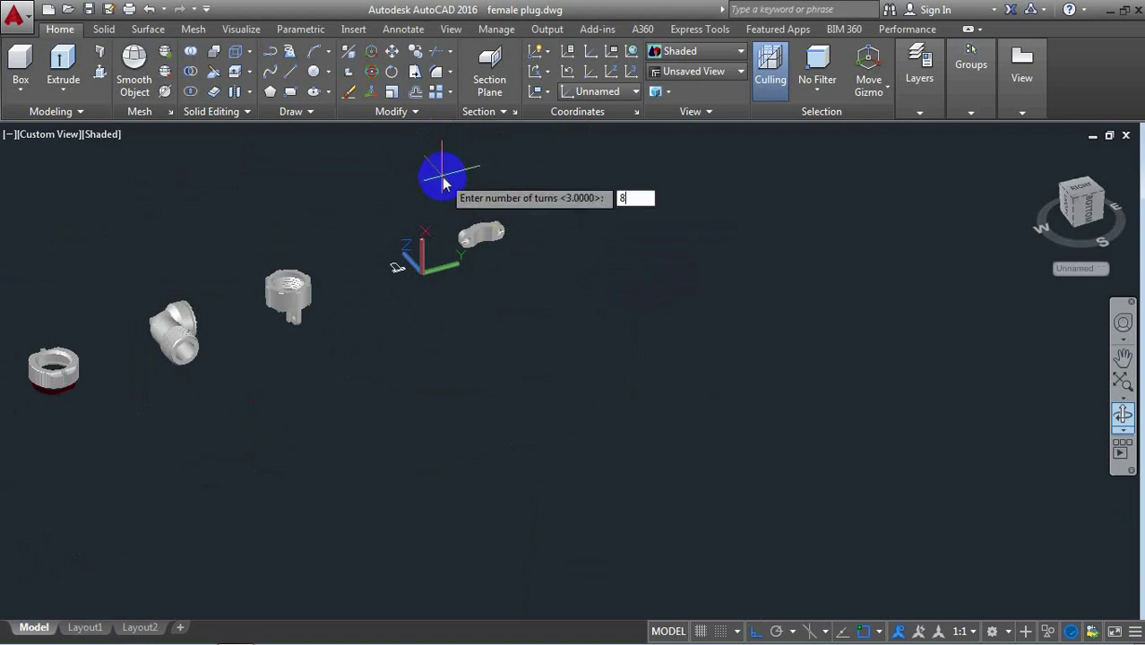
key("Return")
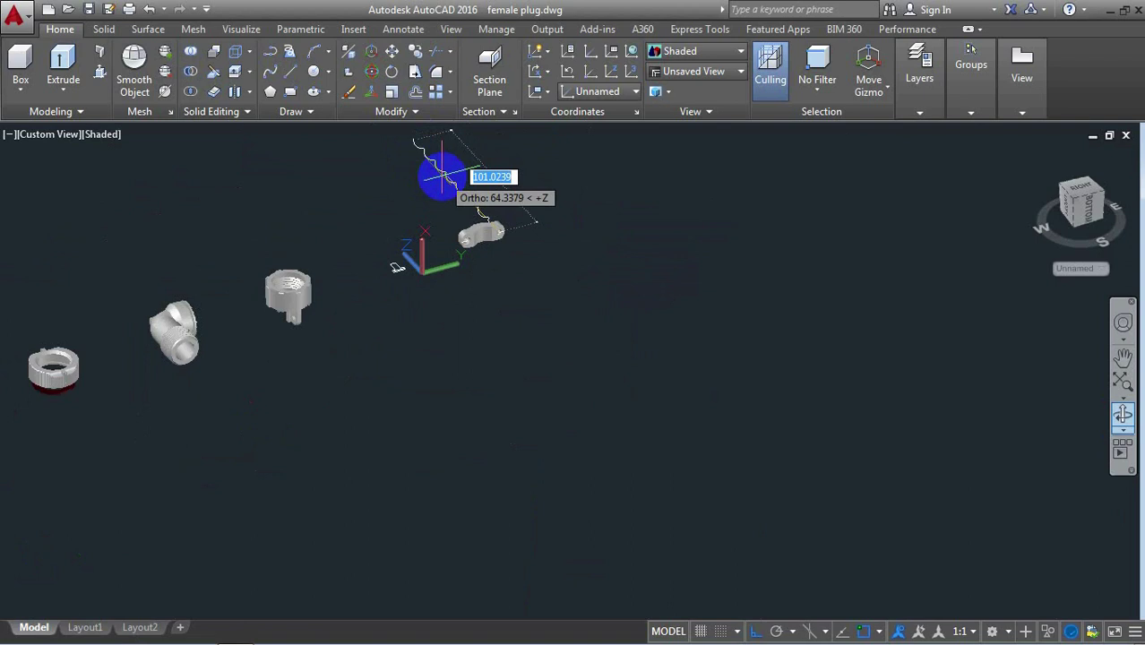
type("h")
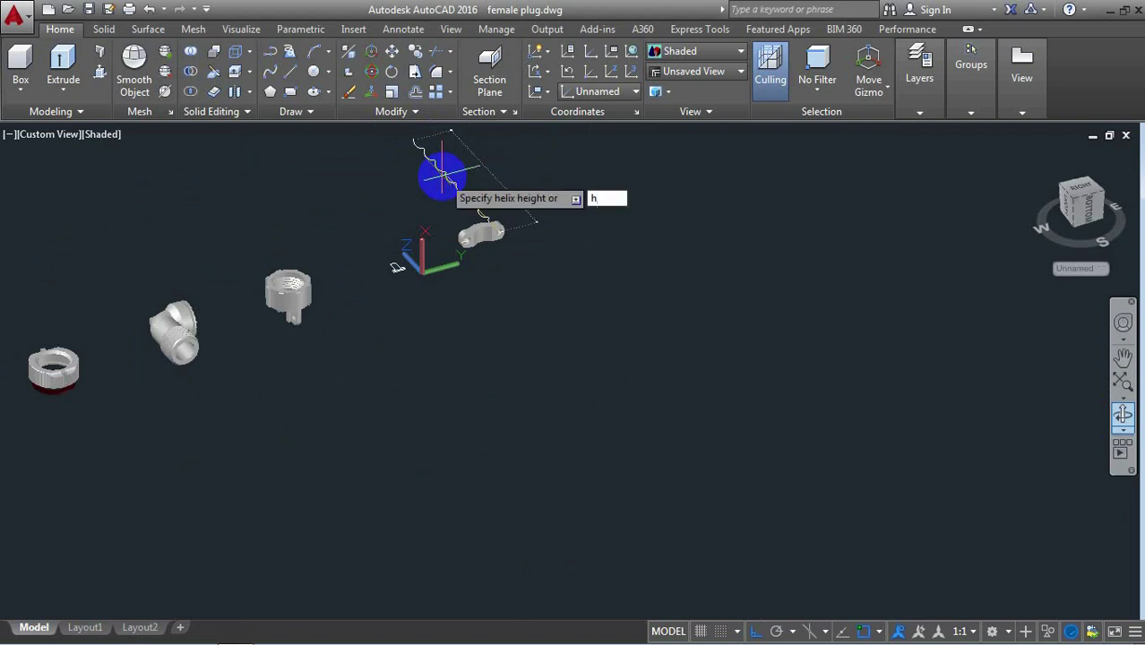
key("Return")
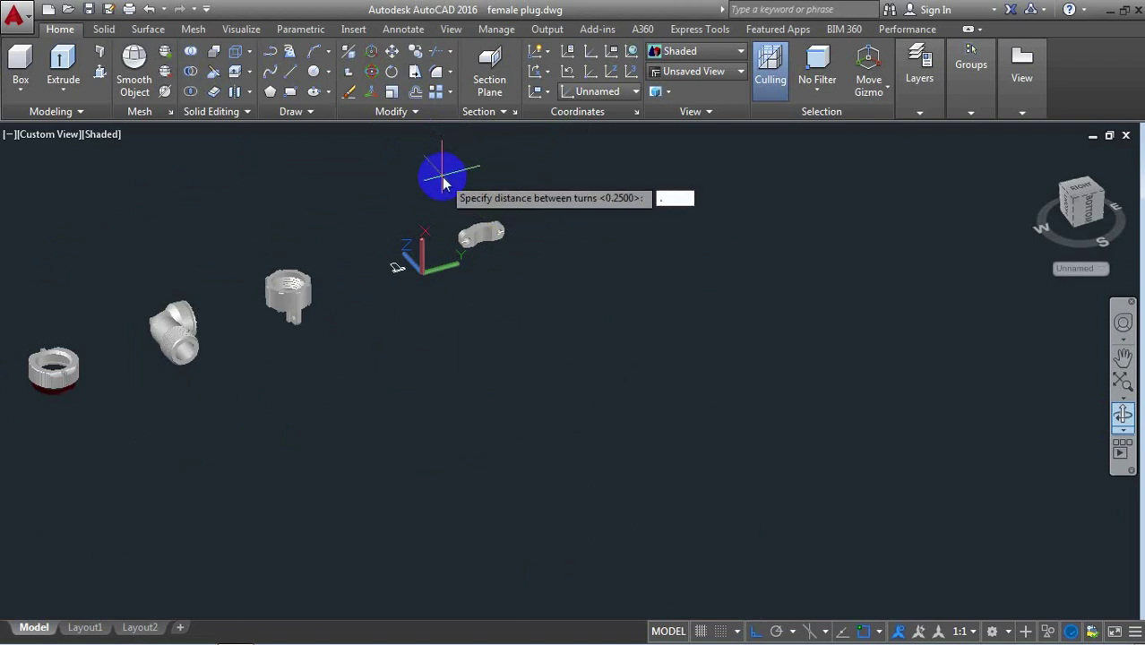
key("Return")
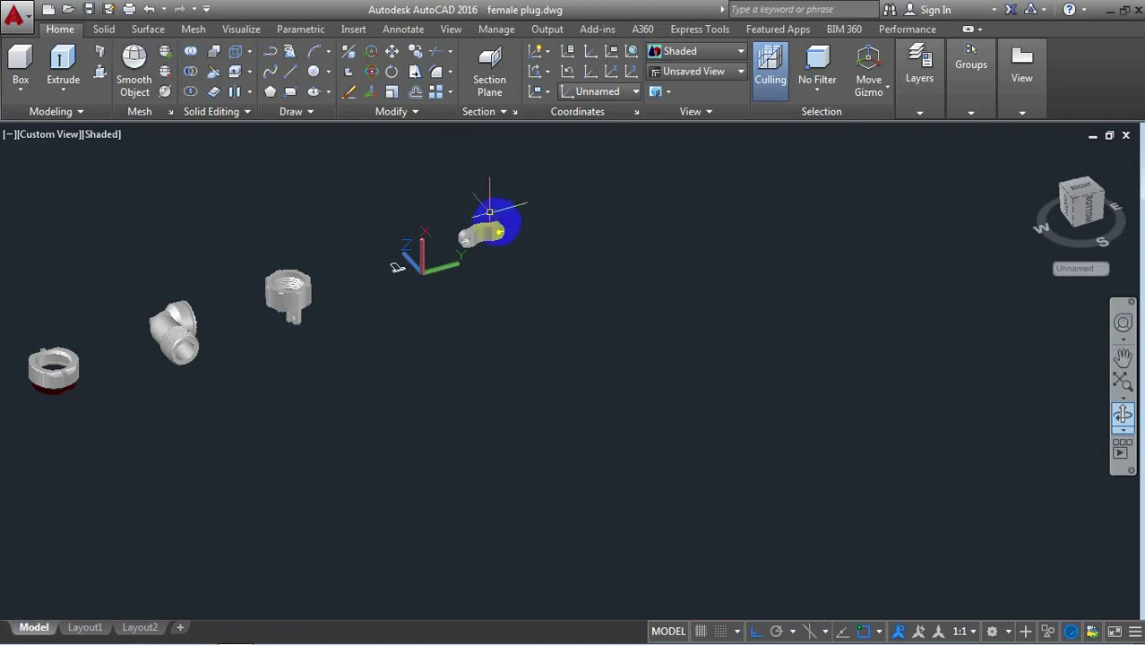
Orbit around the threaded hole to an oblique view of the whole part
scroll(497, 215, "up", 3)
scroll(502, 214, "up", 5)
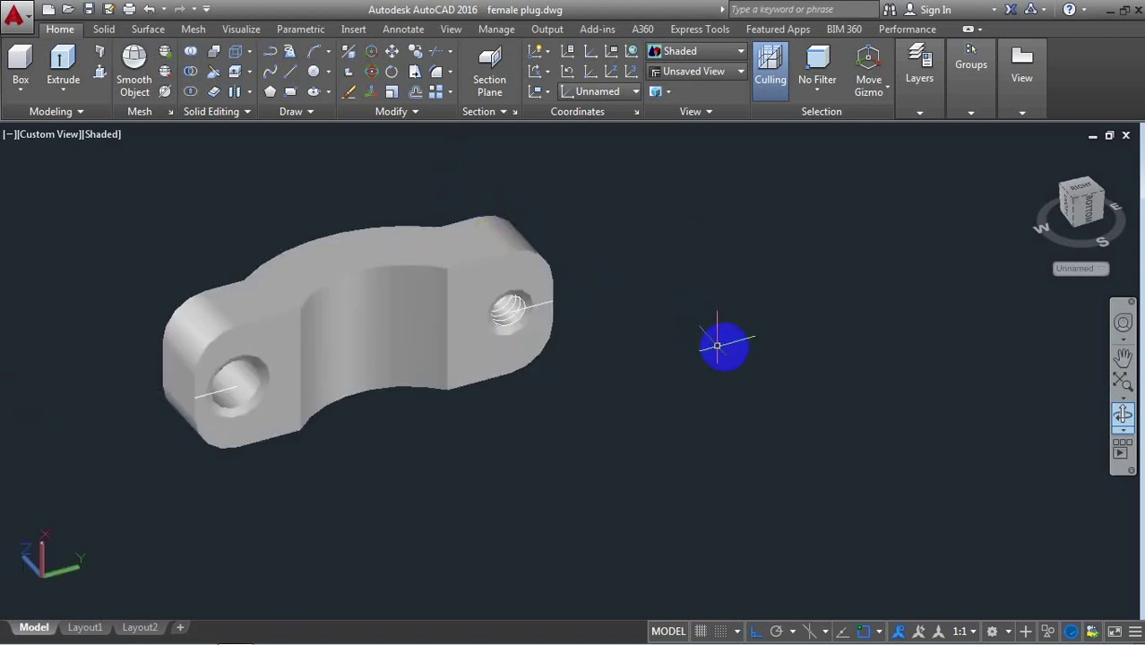
scroll(564, 289, "up", 3)
scroll(542, 278, "up", 2)
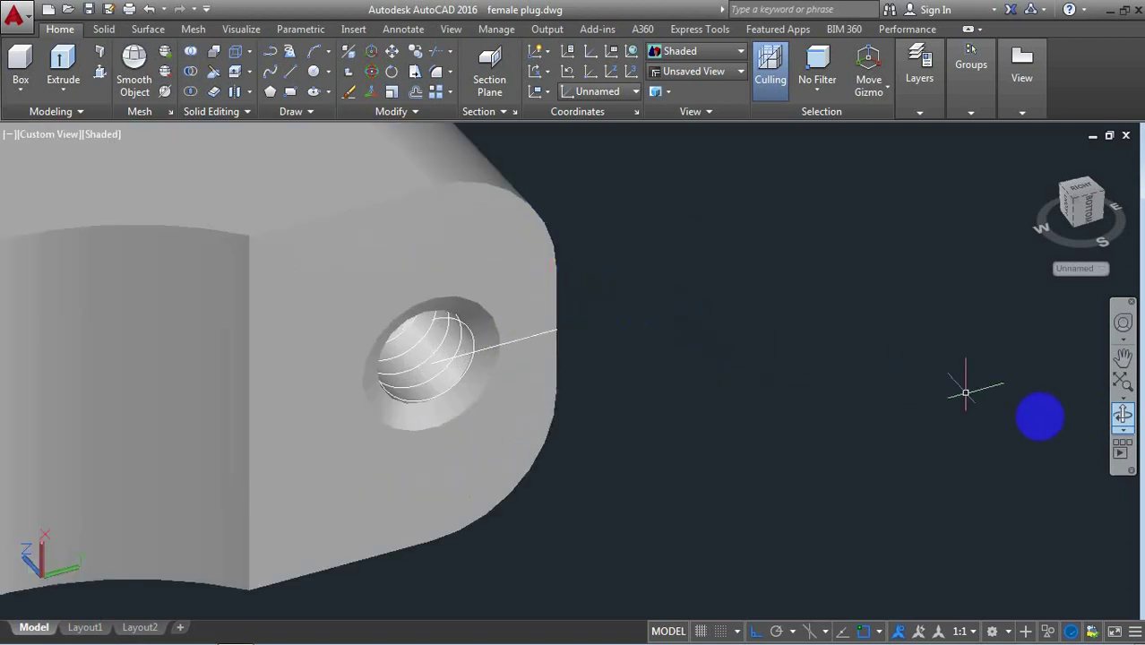
left_click(1124, 415)
mouse_move(606, 381)
left_mouse_down()
mouse_move(646, 313)
mouse_move(738, 342)
mouse_move(568, 365)
mouse_move(634, 352)
mouse_move(659, 363)
left_mouse_up()
mouse_move(603, 414)
left_mouse_down()
mouse_move(675, 391)
mouse_move(568, 427)
mouse_move(603, 356)
mouse_move(775, 246)
left_mouse_up()
right_click(778, 248)
left_click(815, 258)
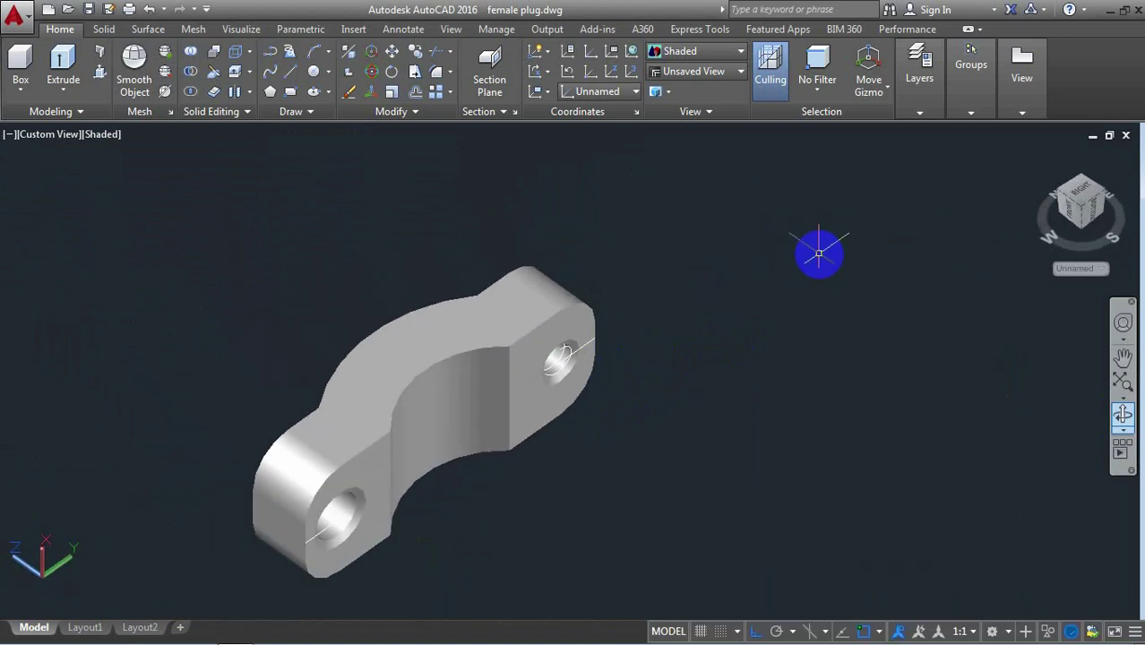
Reset the UCS to World and zoom in on a southwest isometric view
type("ucs")
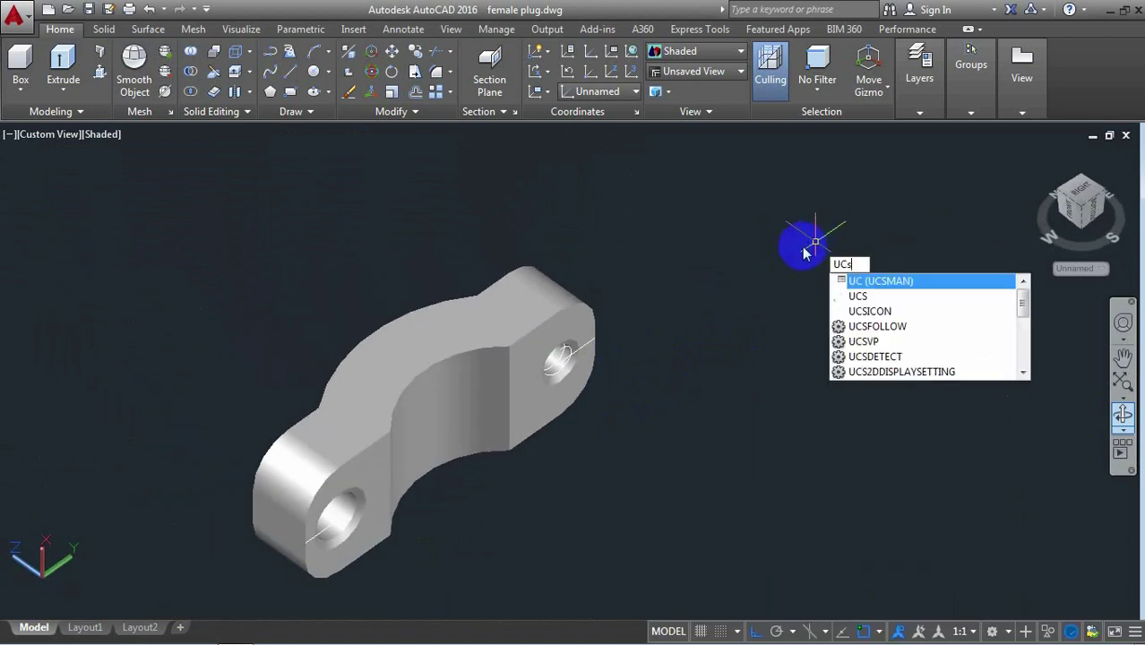
key("Return")
key("Return")
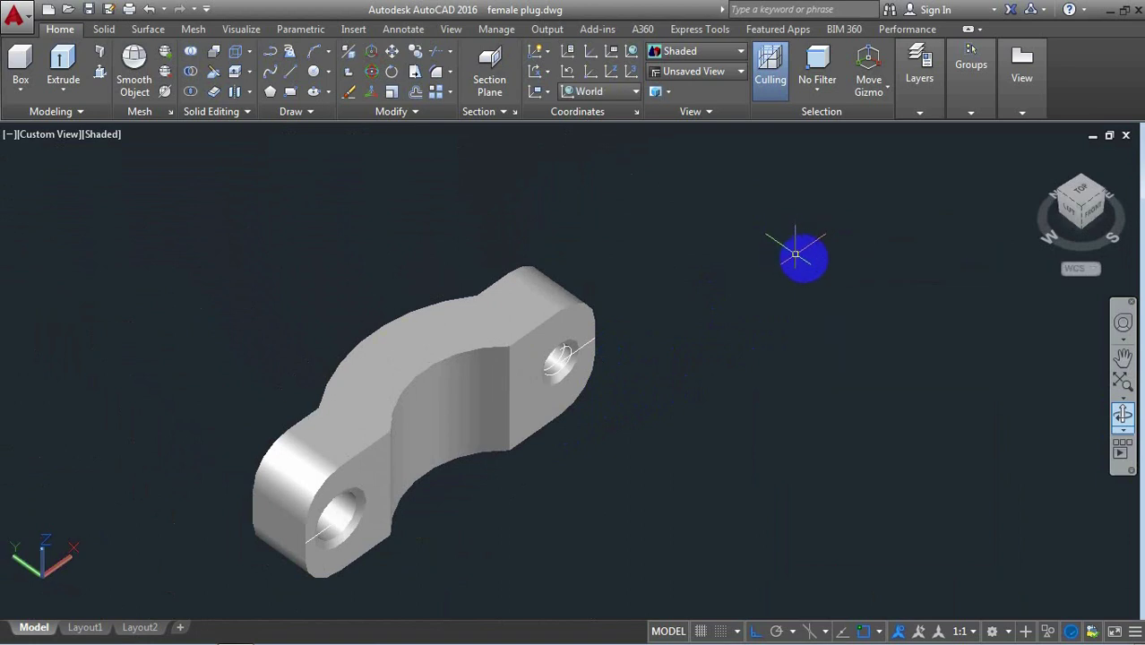
left_click(1084, 212)
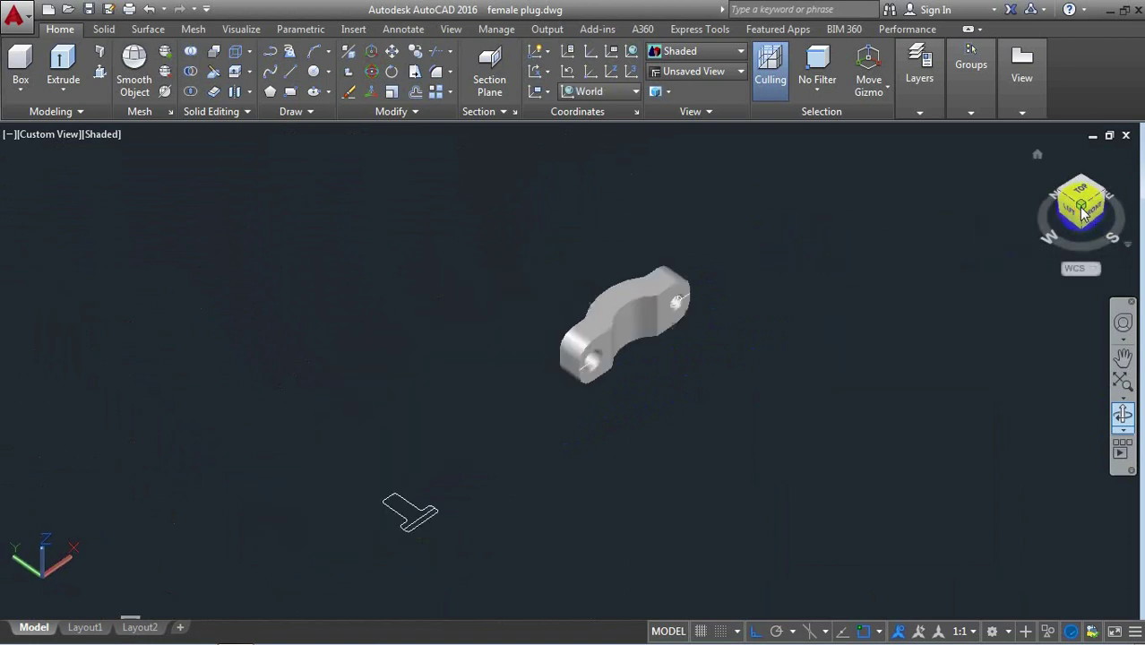
scroll(756, 265, "up", 3)
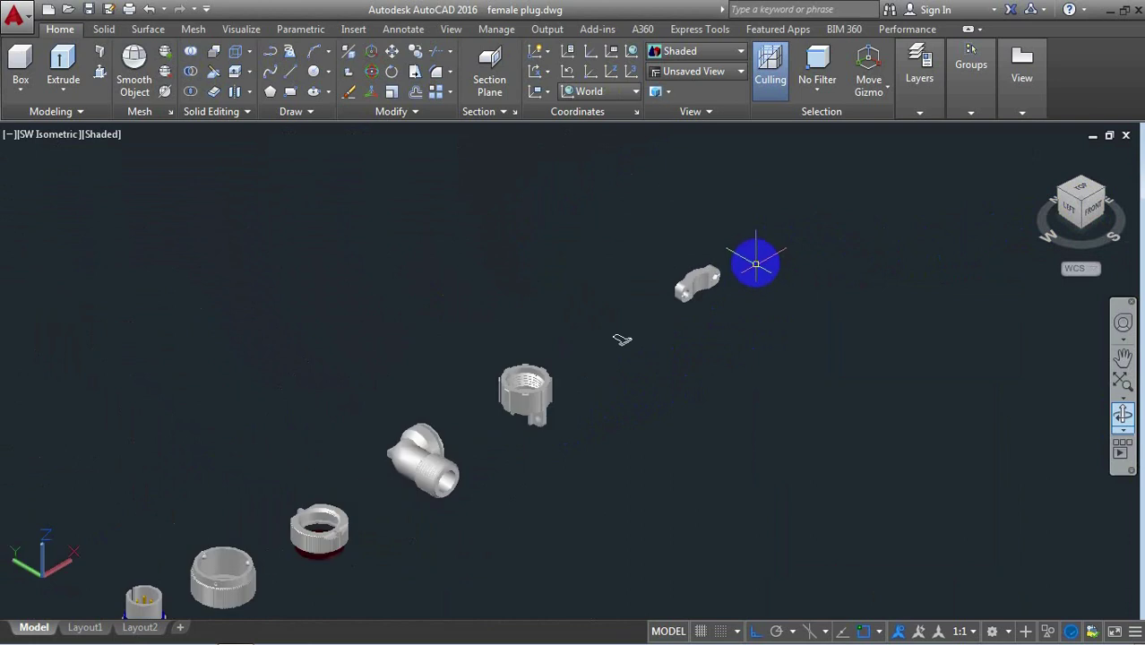
scroll(755, 263, "up", 3)
scroll(755, 261, "up", 2)
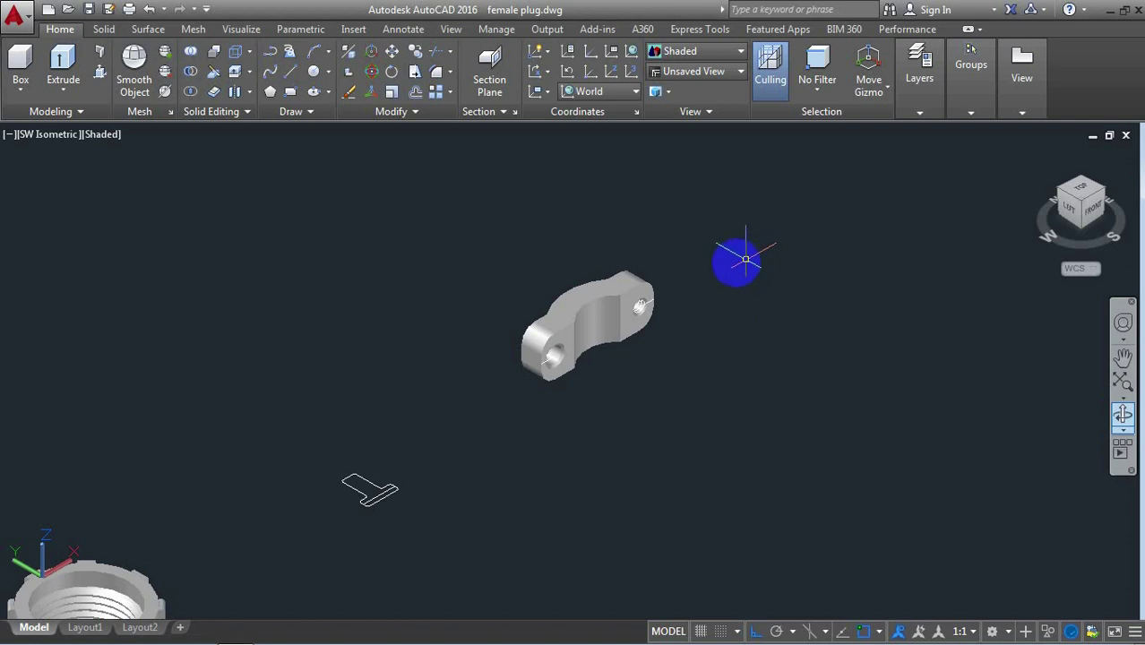
scroll(328, 323, "up", 2)
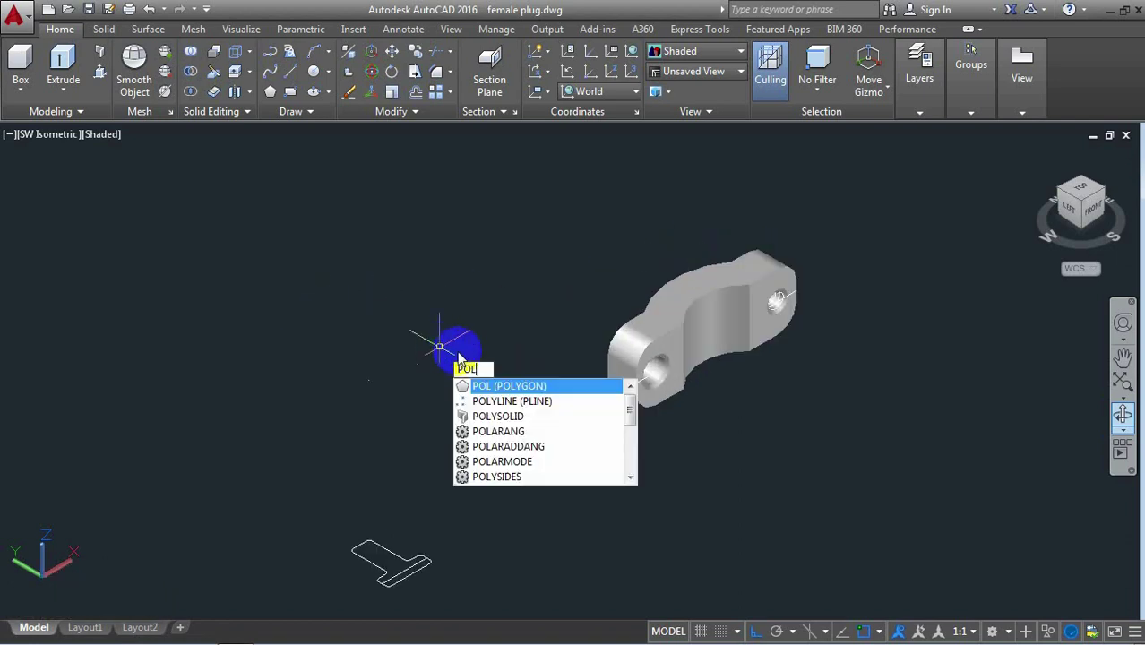
Draw a 3-sided polygon inscribed in a 0.3 radius to the left of the bracket
left_click(488, 383)
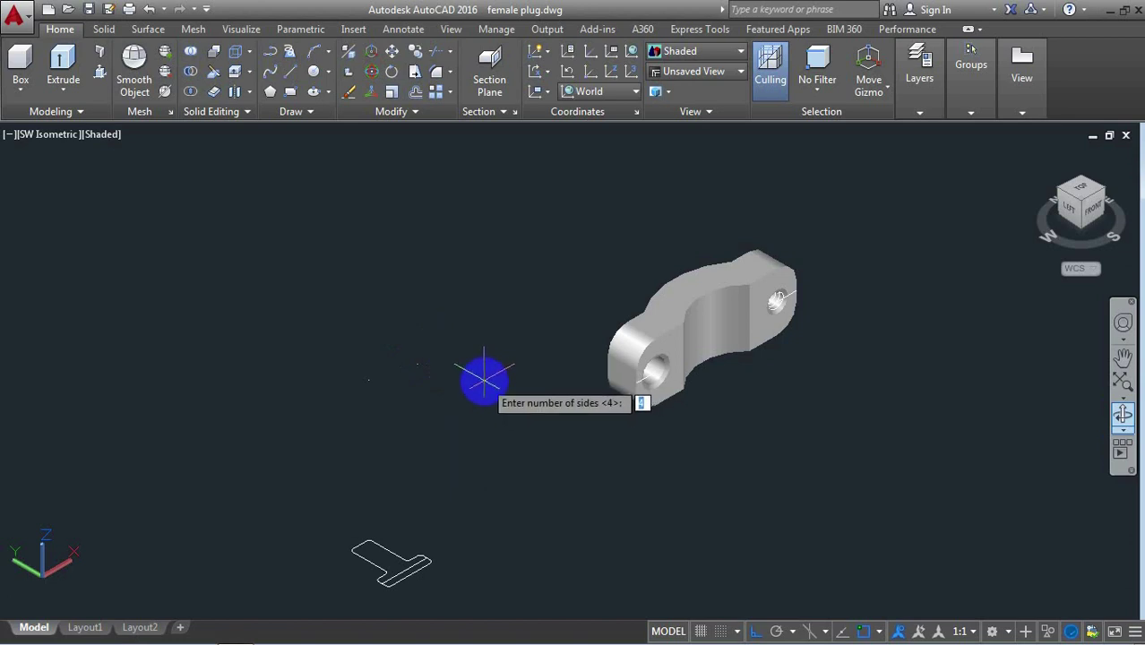
key("Return")
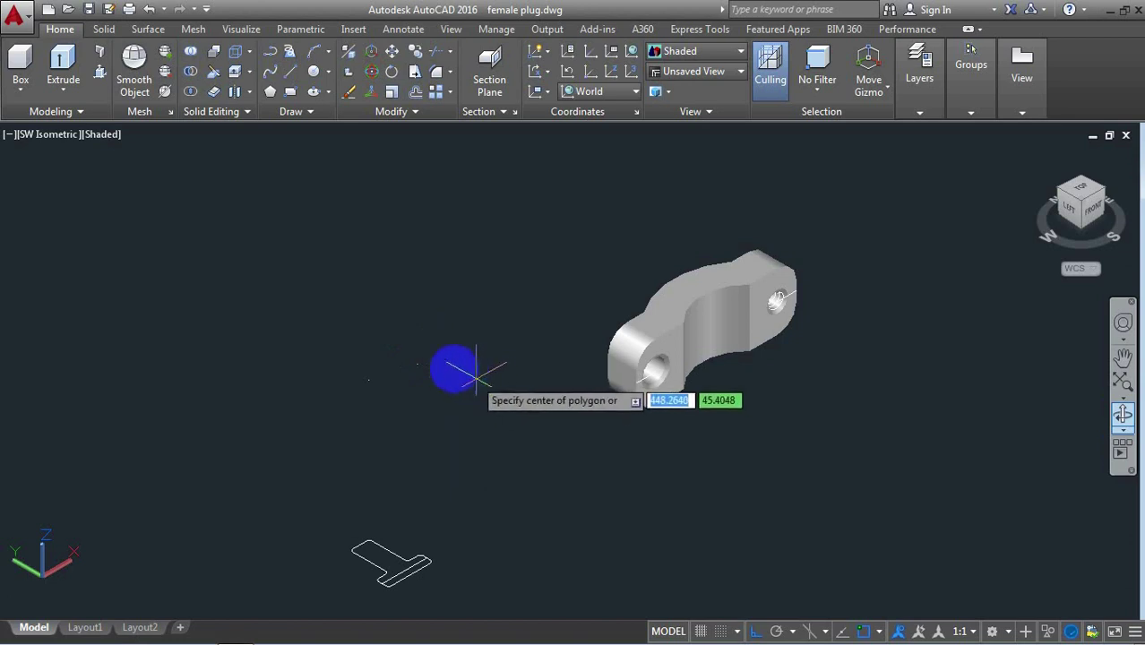
left_click(430, 349)
left_click(487, 394)
type(".3")
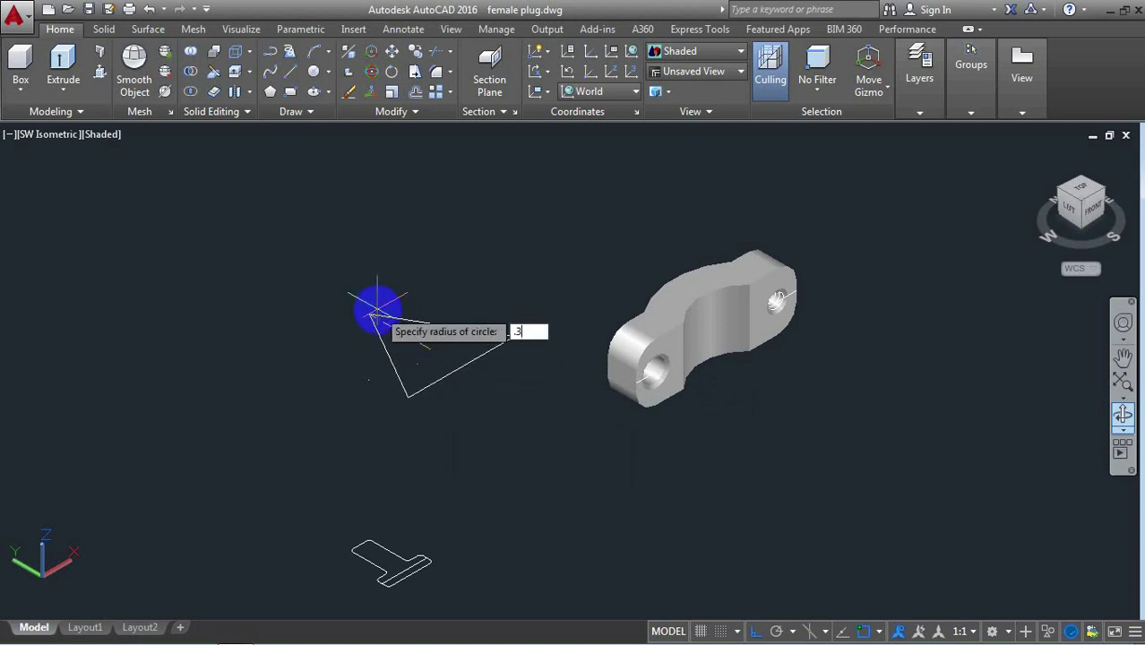
key("Return")
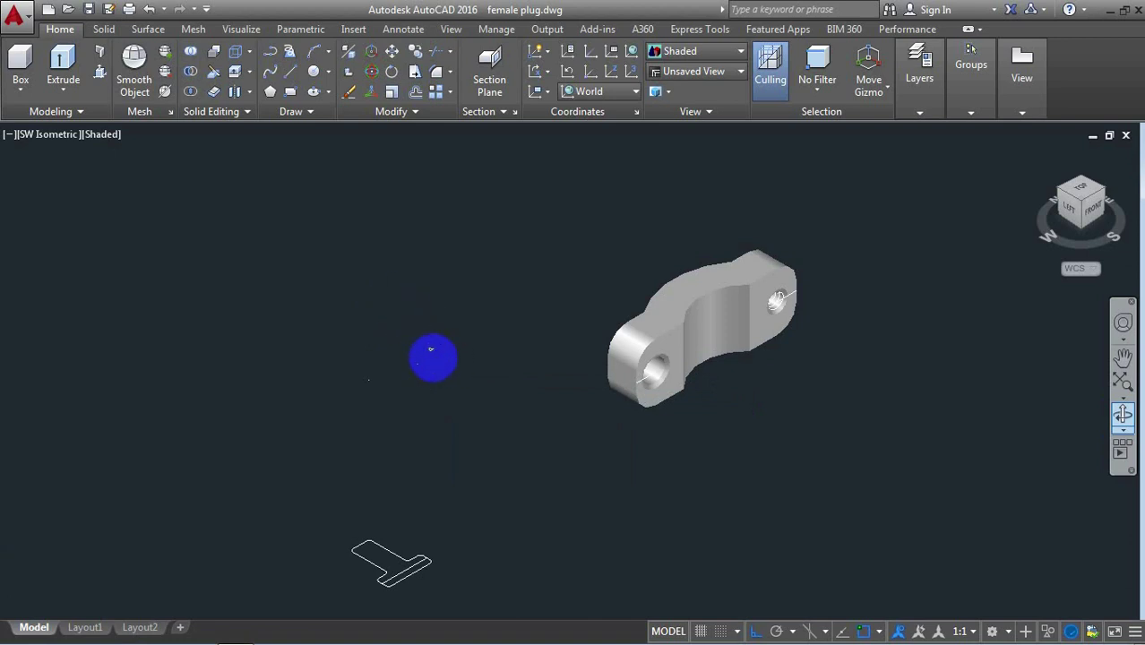
scroll(434, 349, "up", 5)
scroll(435, 339, "up", 3)
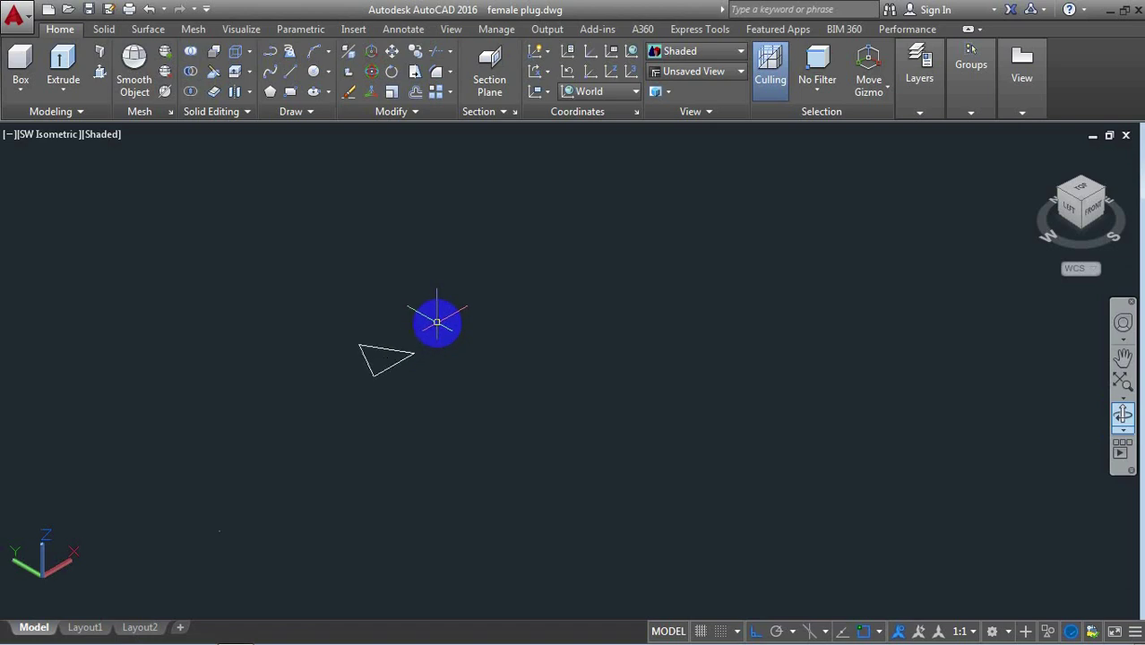
Rotate the triangle 270° in its plane about its corner
type("o")
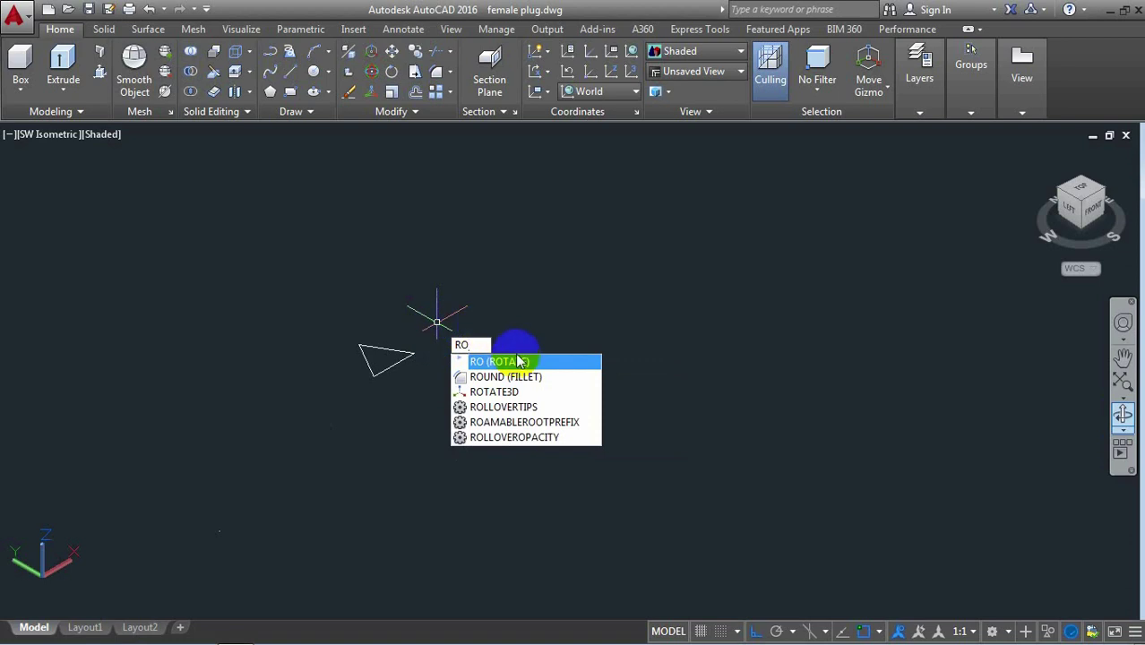
left_click(518, 361)
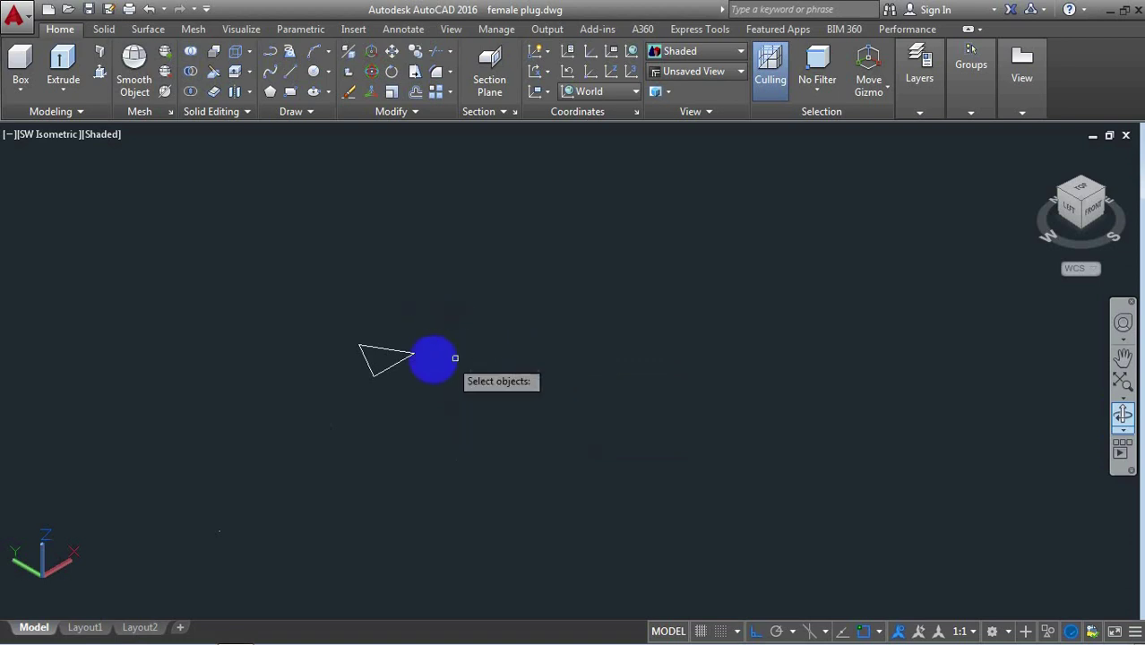
left_click(396, 359)
key("Return")
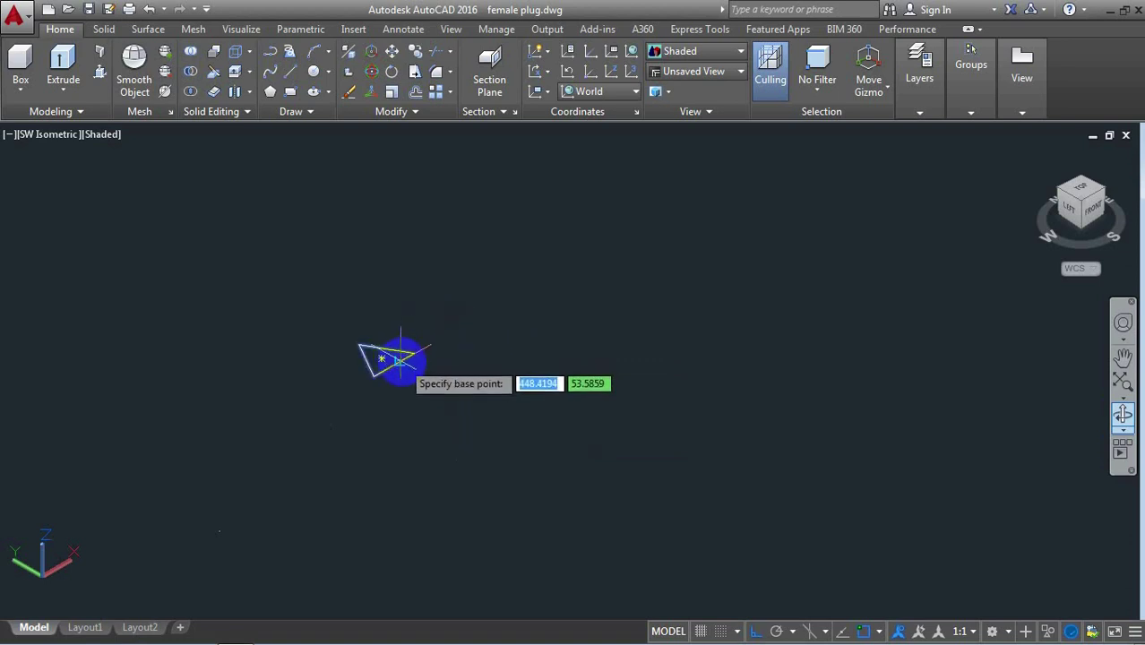
left_click(393, 363)
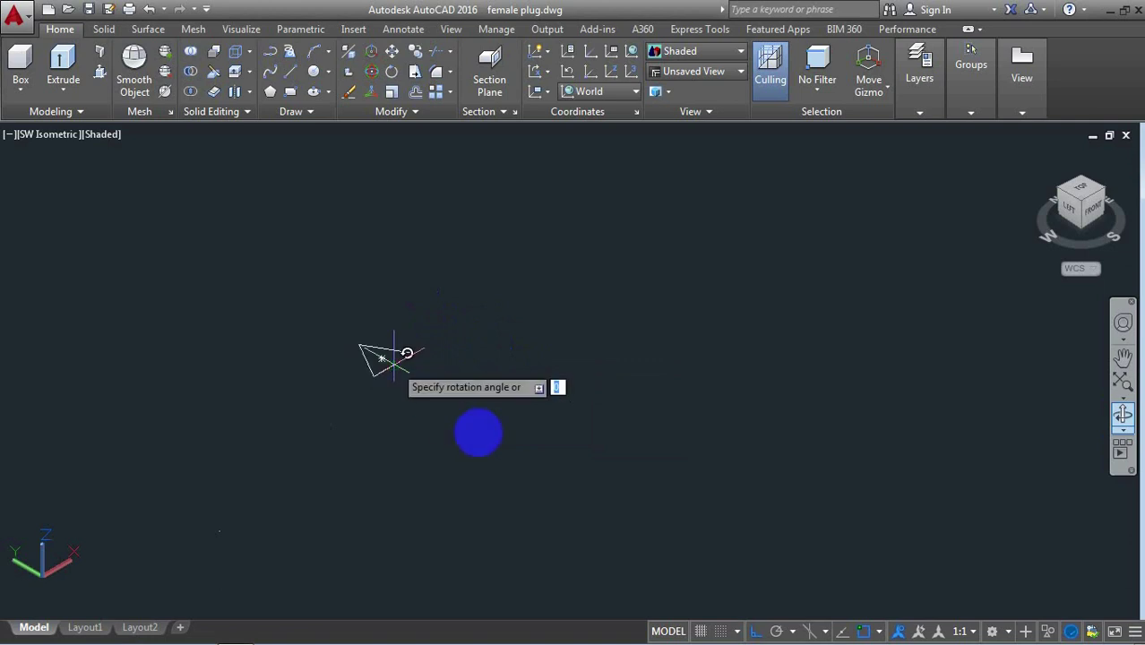
left_click(497, 422)
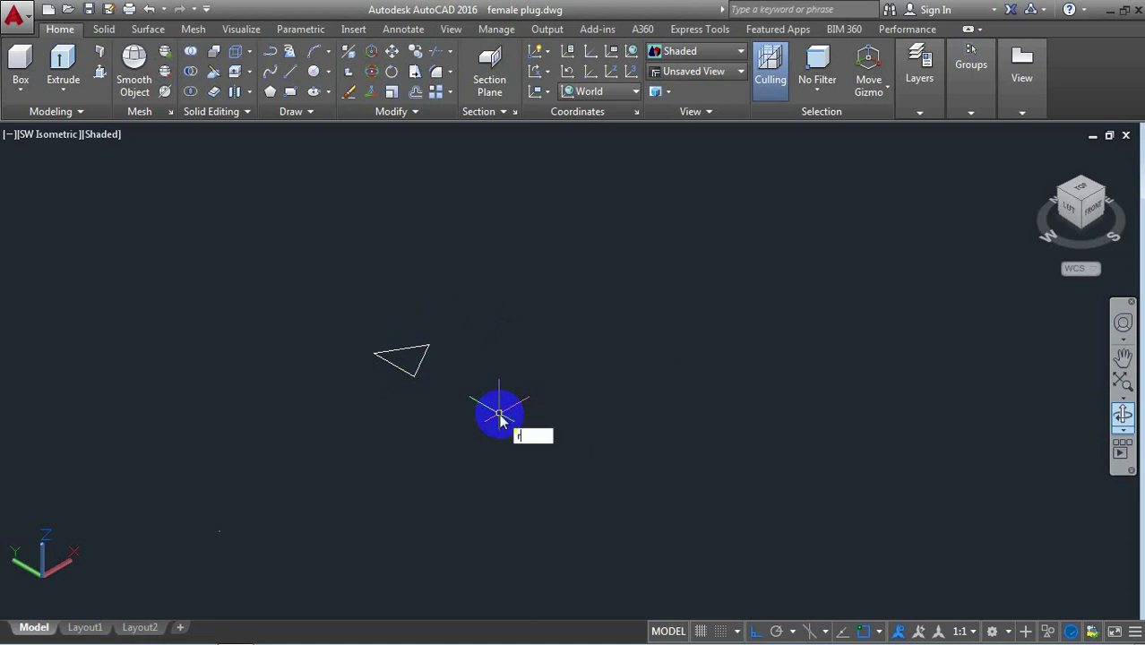
Rotate the triangle 90° in 3D about an axis through its corner so it stands upright
type("o")
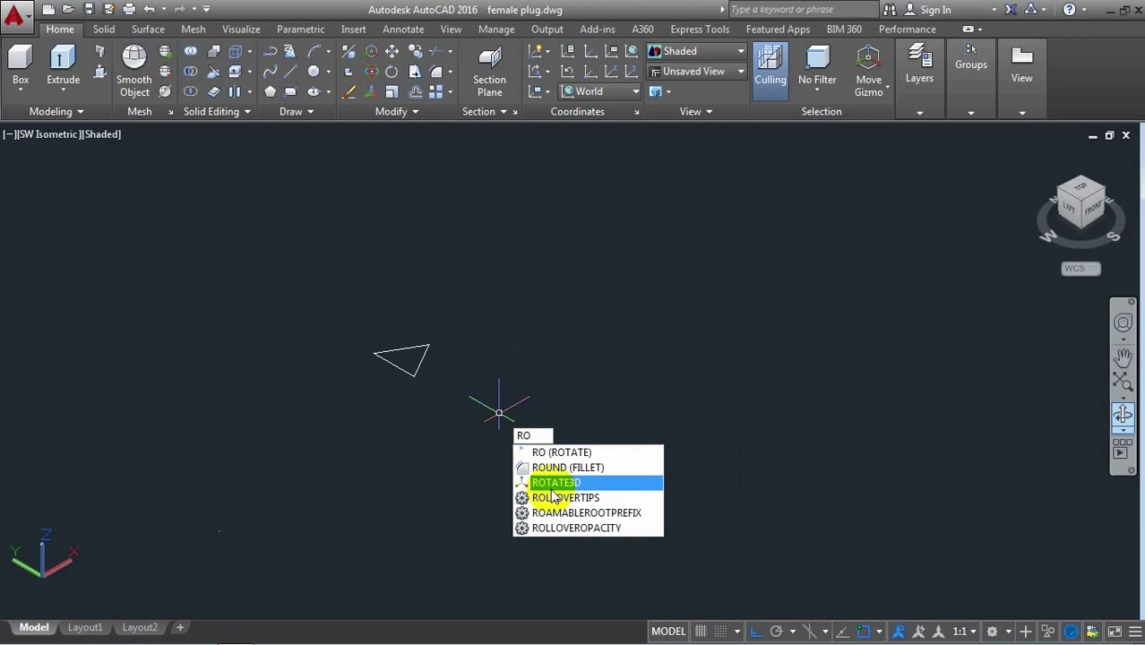
left_click(556, 485)
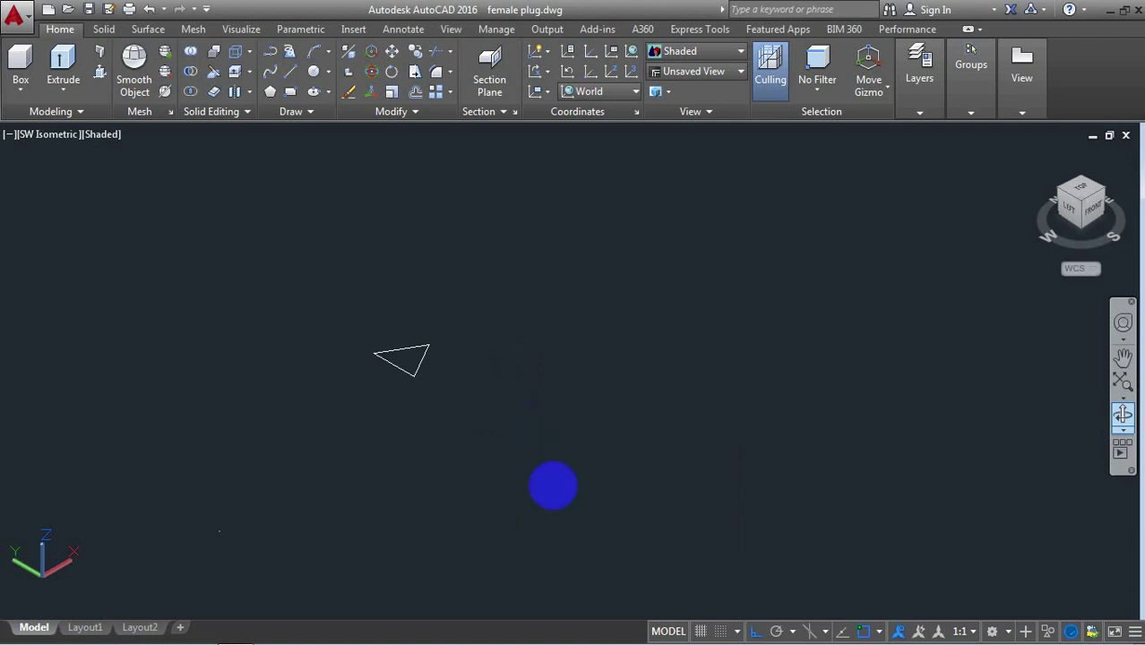
left_click(409, 375)
key("Return")
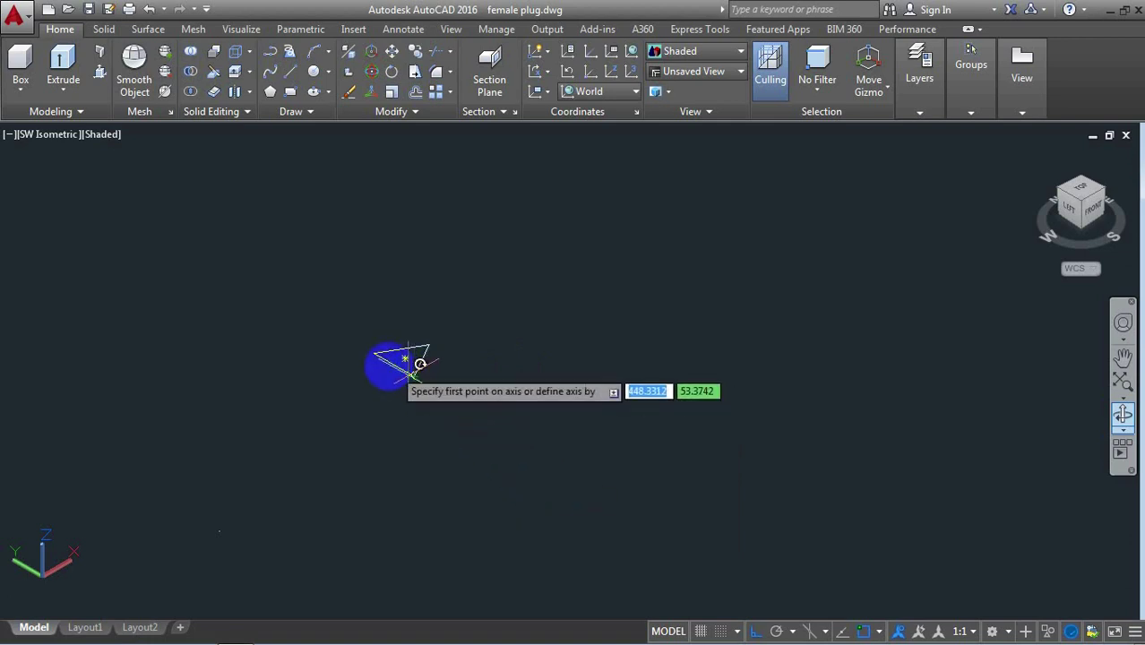
left_click(374, 353)
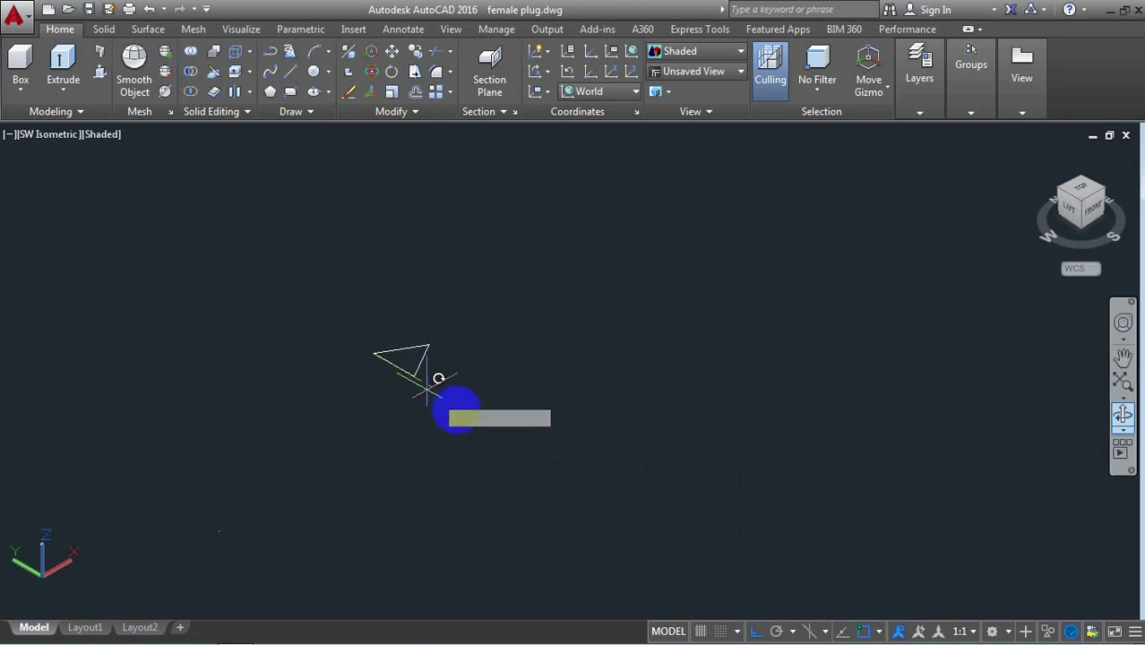
left_click(481, 414)
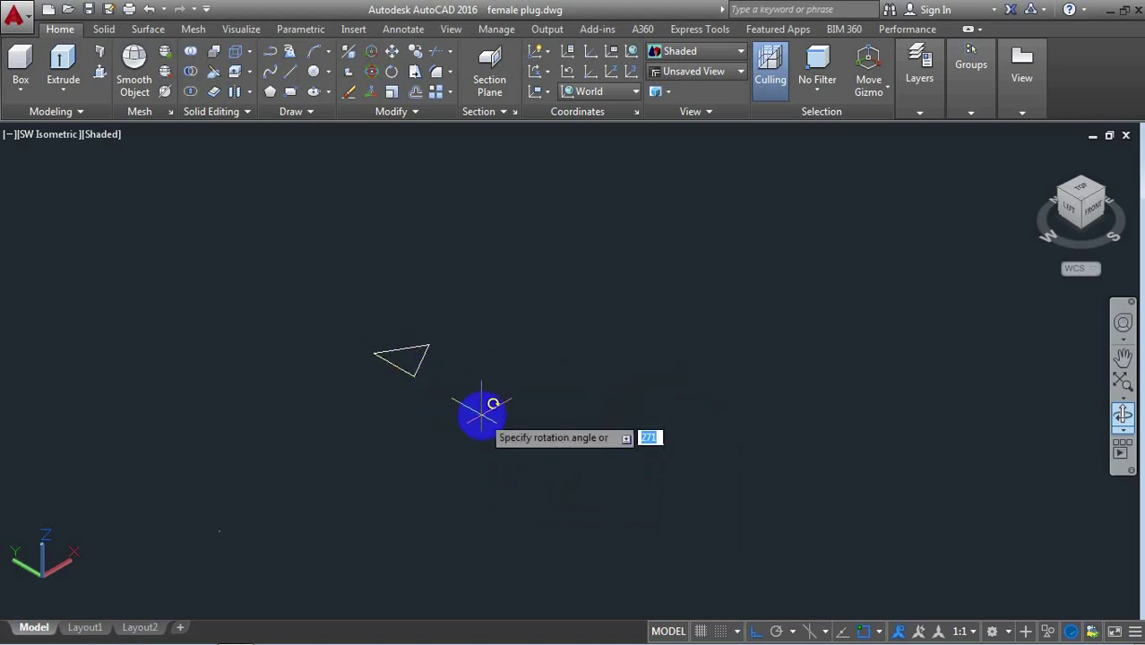
key("Return")
type("M")
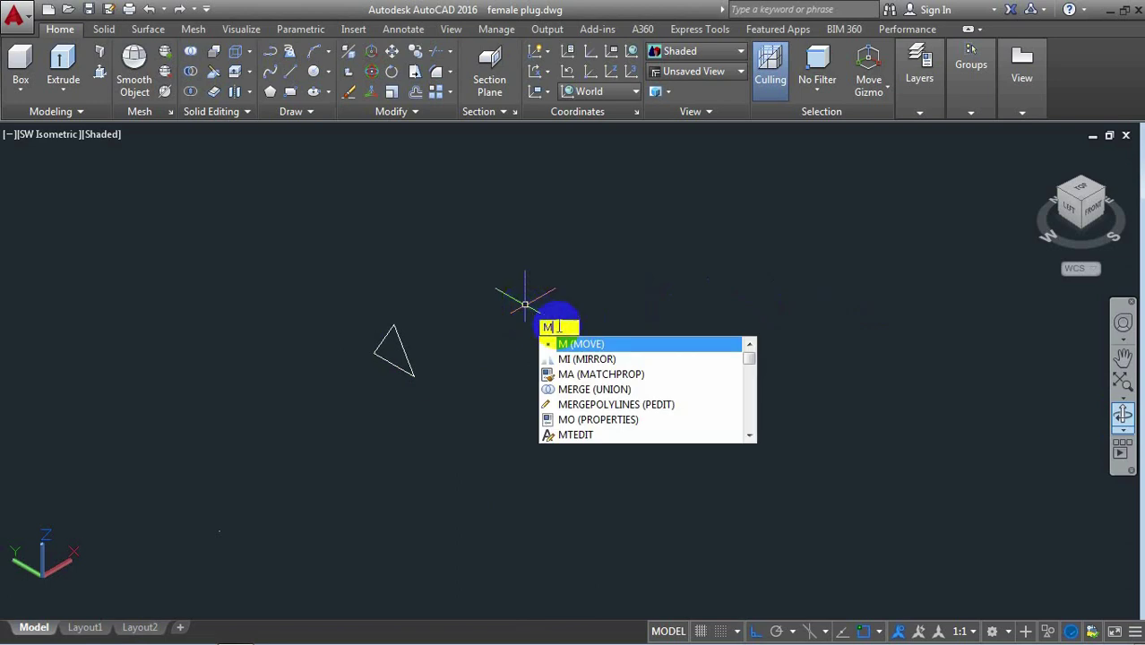
key("Return")
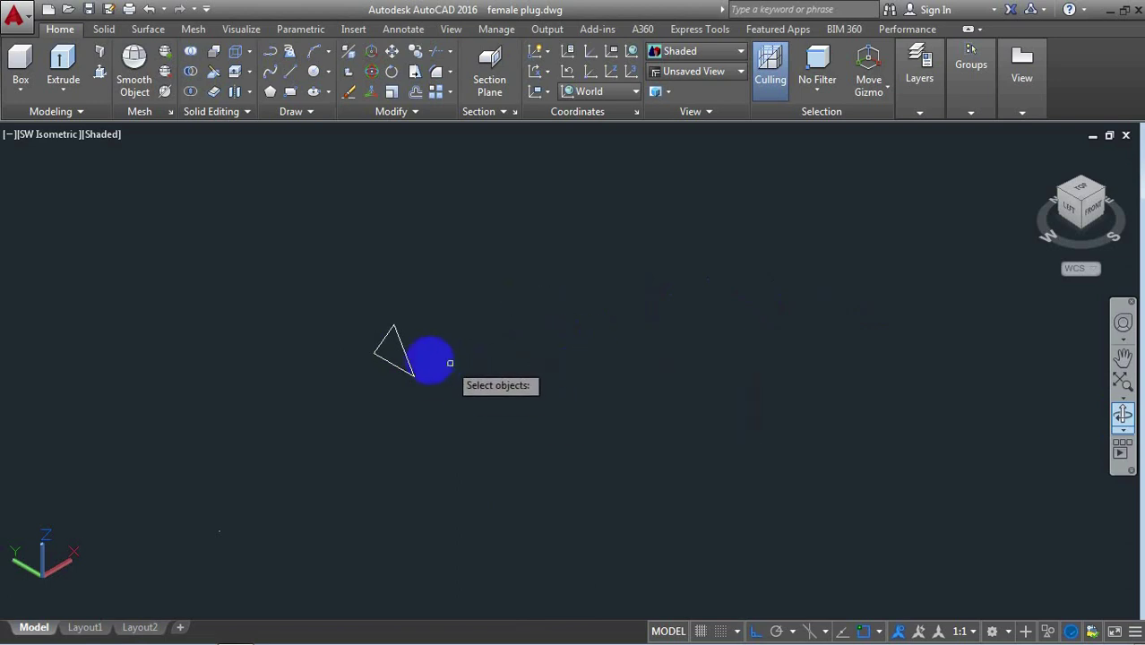
Pick the triangle to move by its corner and bring the bracket's end hole into view
left_click(404, 356)
key("Return")
left_click(393, 356)
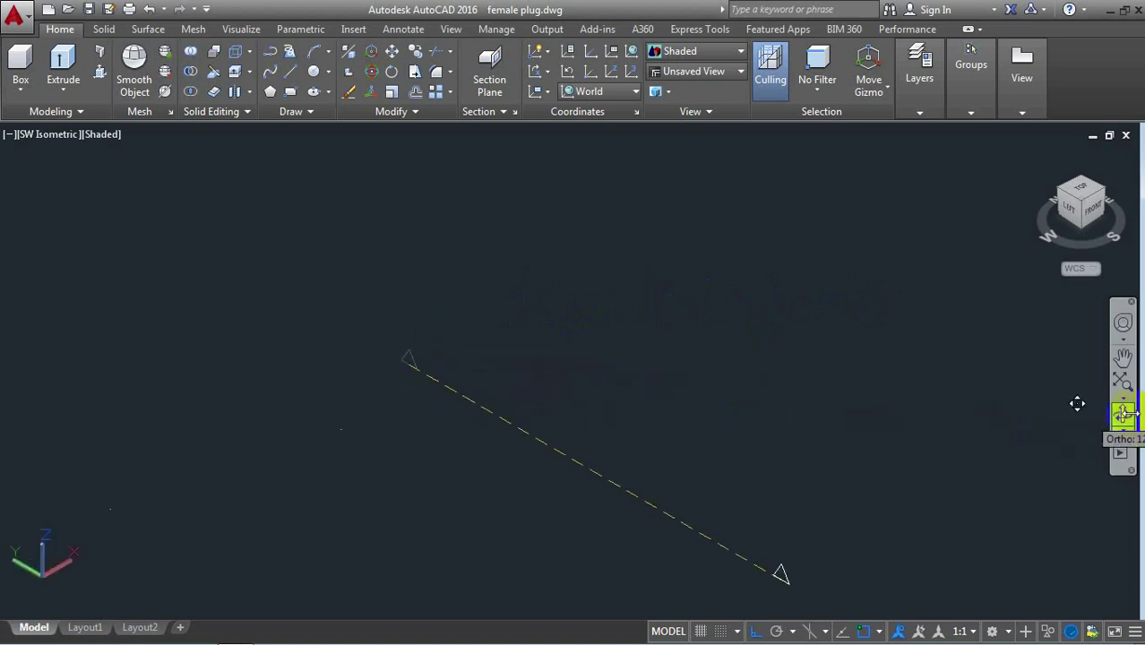
left_click(1123, 413)
mouse_move(716, 407)
left_mouse_down()
mouse_move(696, 406)
mouse_move(818, 414)
mouse_move(743, 392)
mouse_move(701, 245)
mouse_move(716, 225)
mouse_move(512, 180)
mouse_move(512, 161)
left_mouse_up()
scroll(513, 161, "up", 1)
scroll(511, 160, "up", 1)
scroll(509, 175, "up", 1)
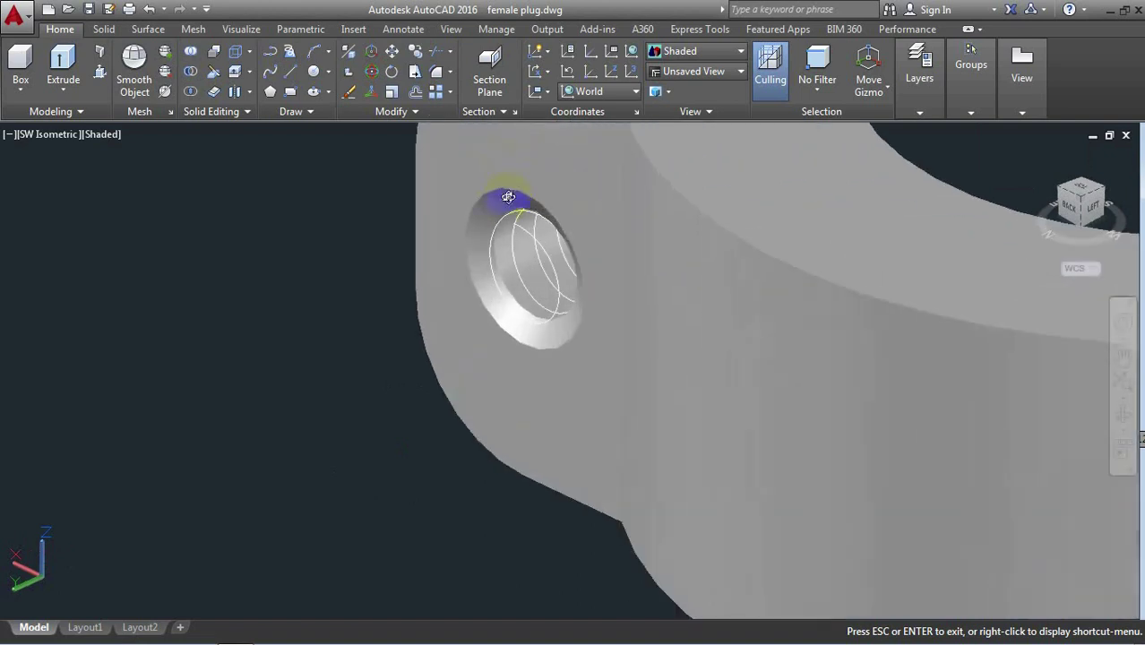
scroll(506, 193, "up", 1)
scroll(508, 199, "up", 1)
Place the triangle on the inner circle of the bracket's end hole at the helix start
right_click(143, 243)
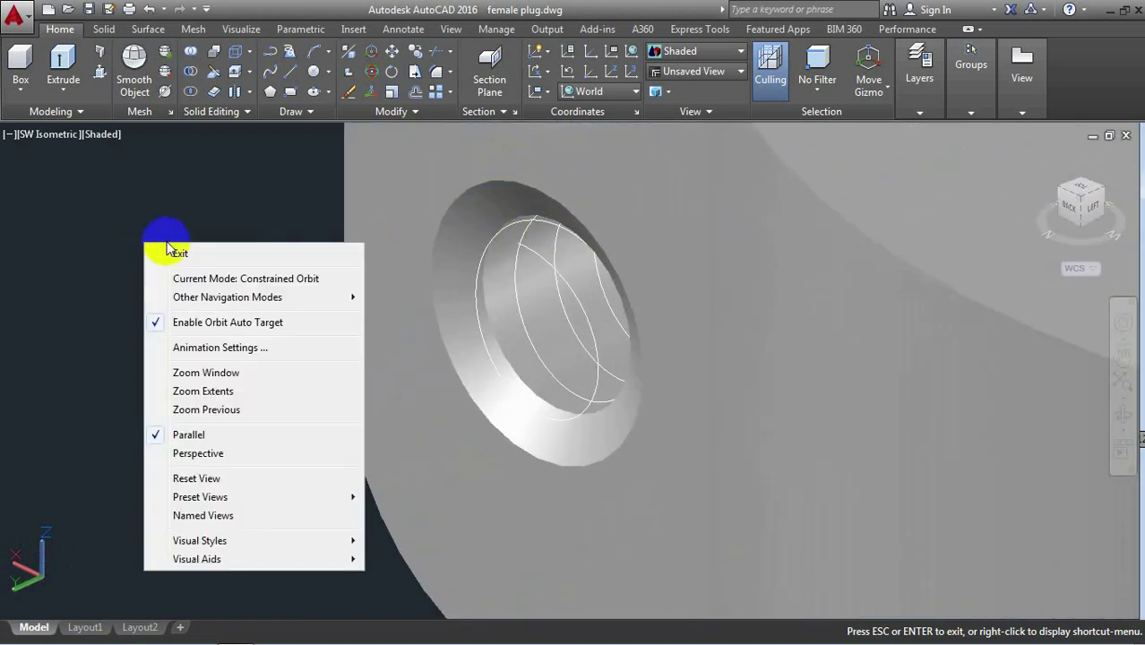
left_click(180, 254)
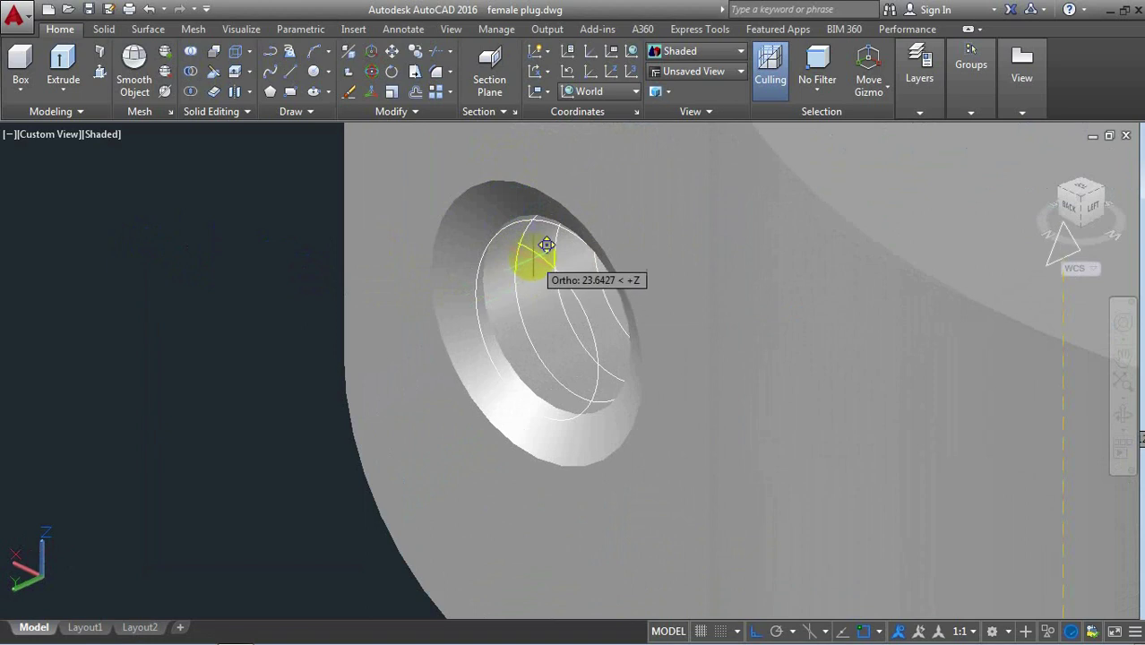
scroll(545, 243, "up", 2)
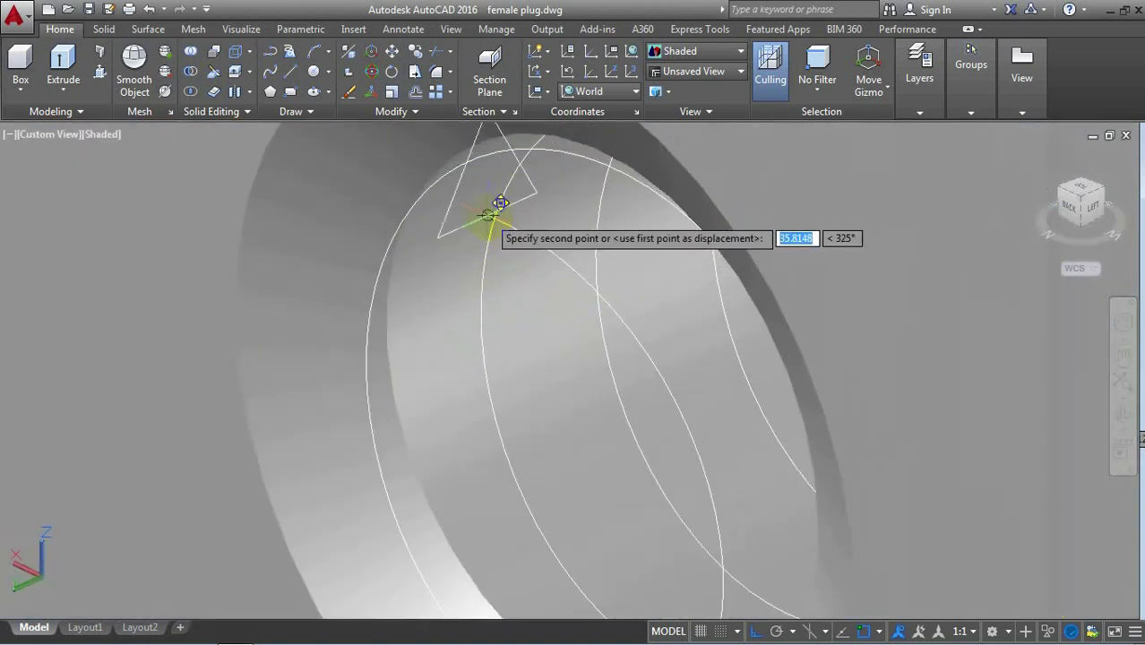
scroll(476, 256, "down", 2)
scroll(476, 256, "down", 1)
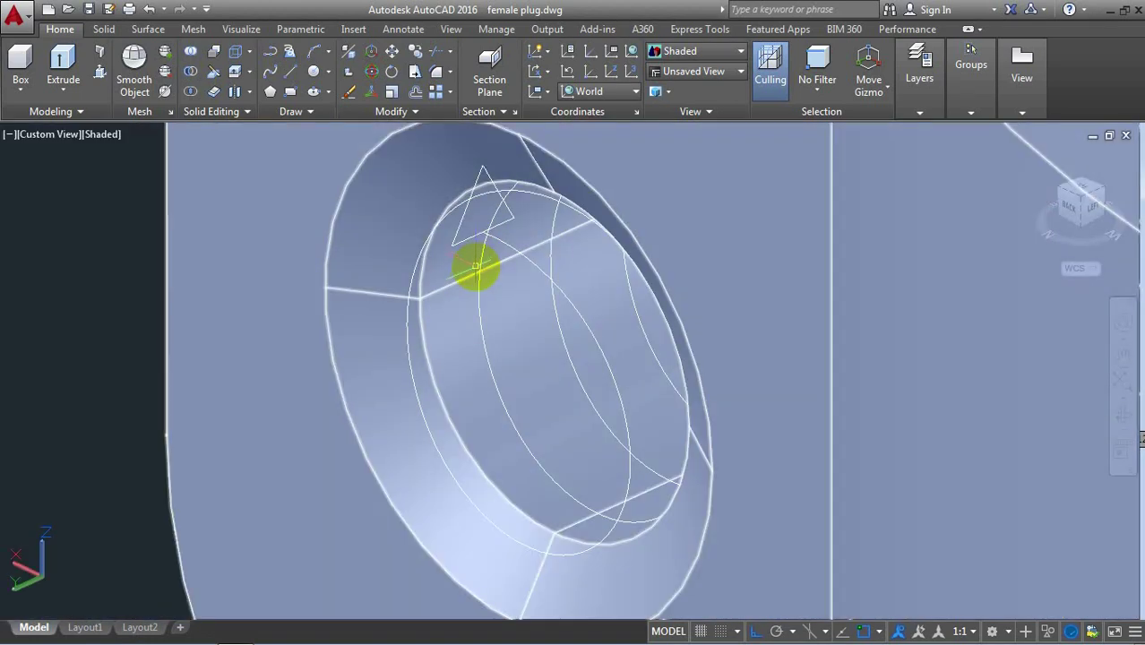
scroll(448, 269, "down", 1)
left_click(207, 317)
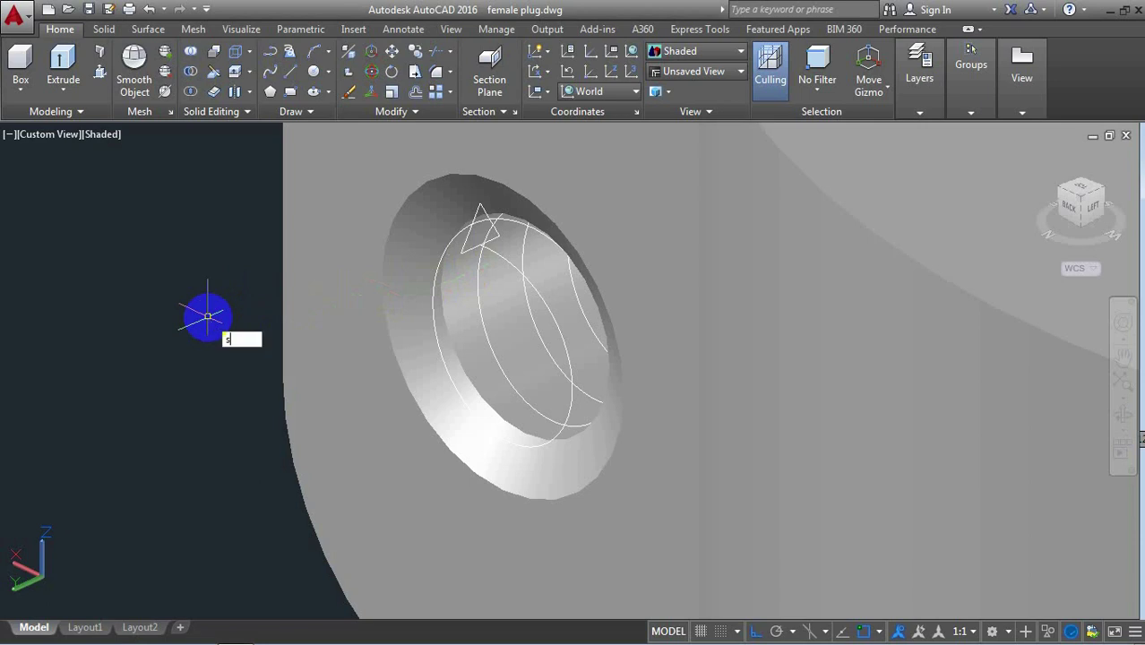
type("we")
left_click(250, 358)
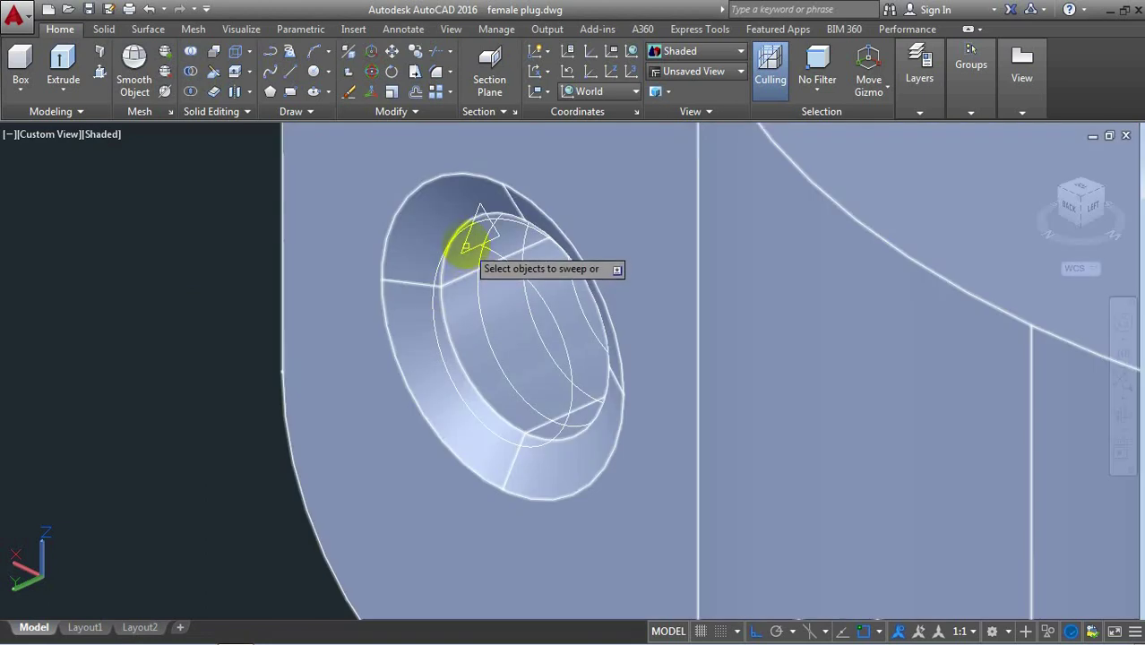
Sweep the triangle thread profile along the helix, then orbit to inspect the coil
left_click(466, 249)
right_click(467, 249)
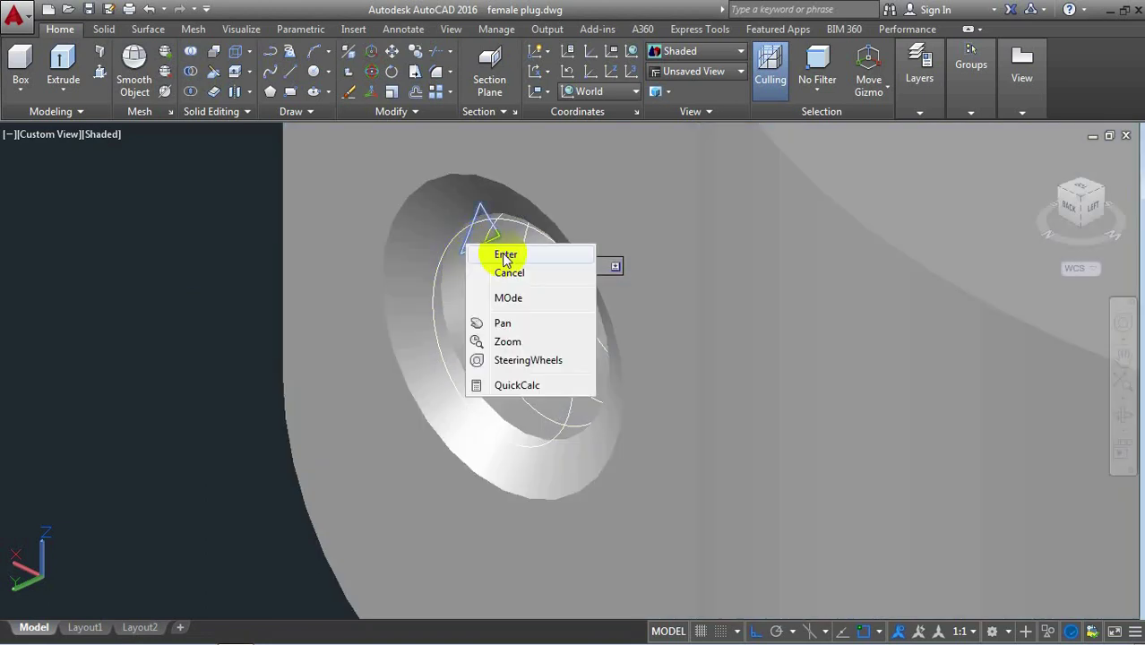
left_click(501, 254)
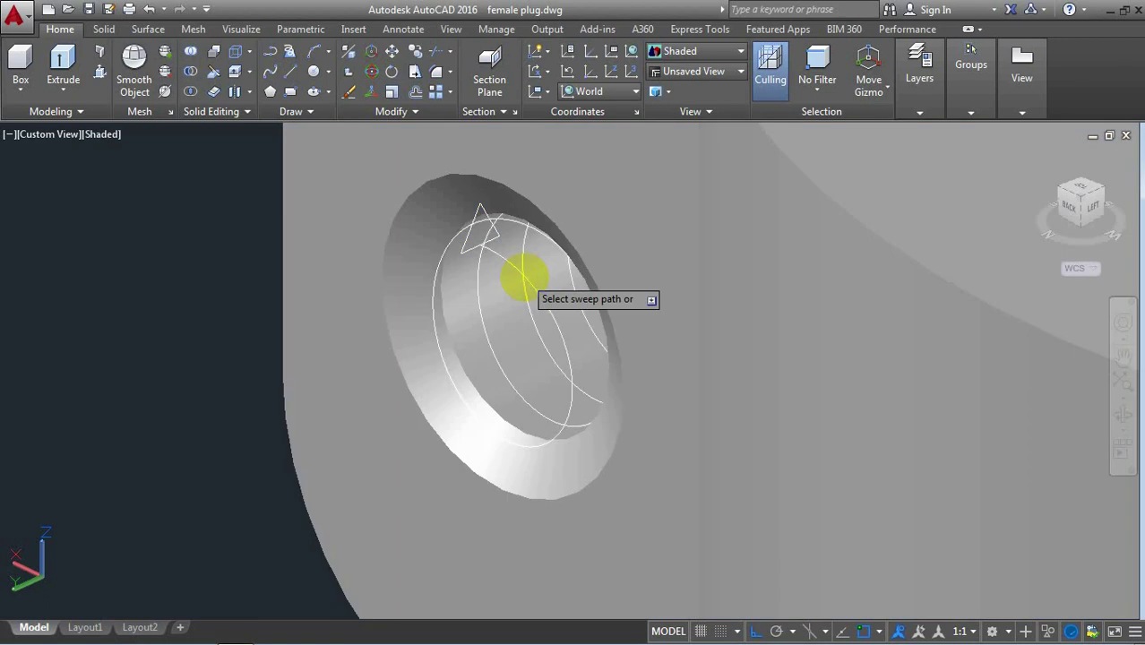
left_click(524, 278)
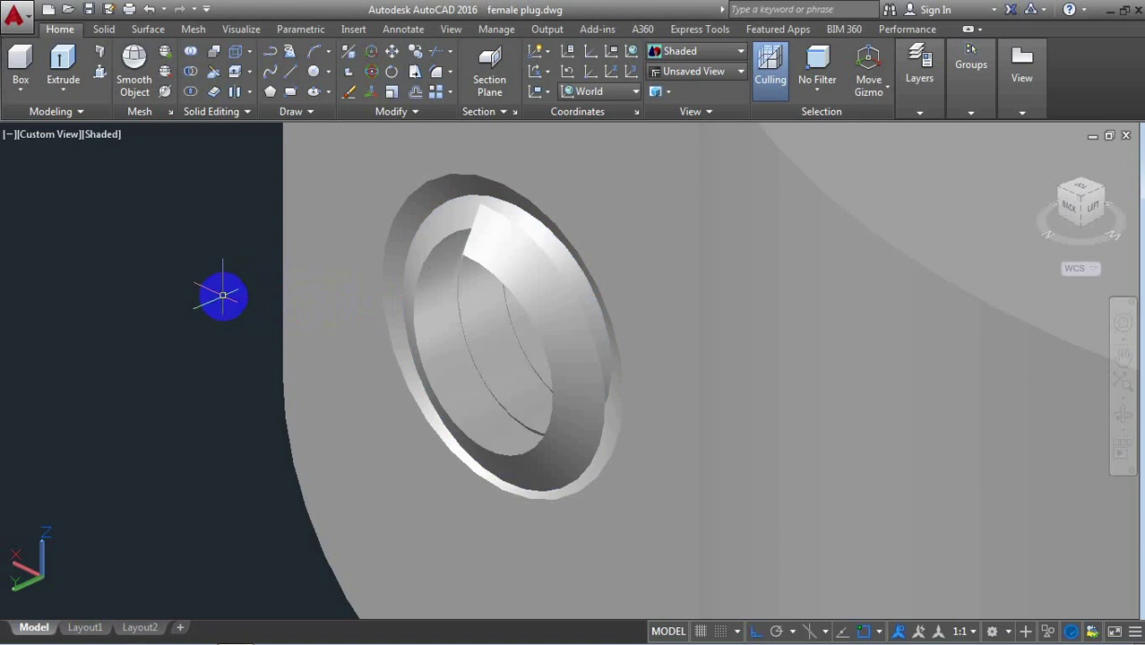
scroll(223, 296, "down", 2)
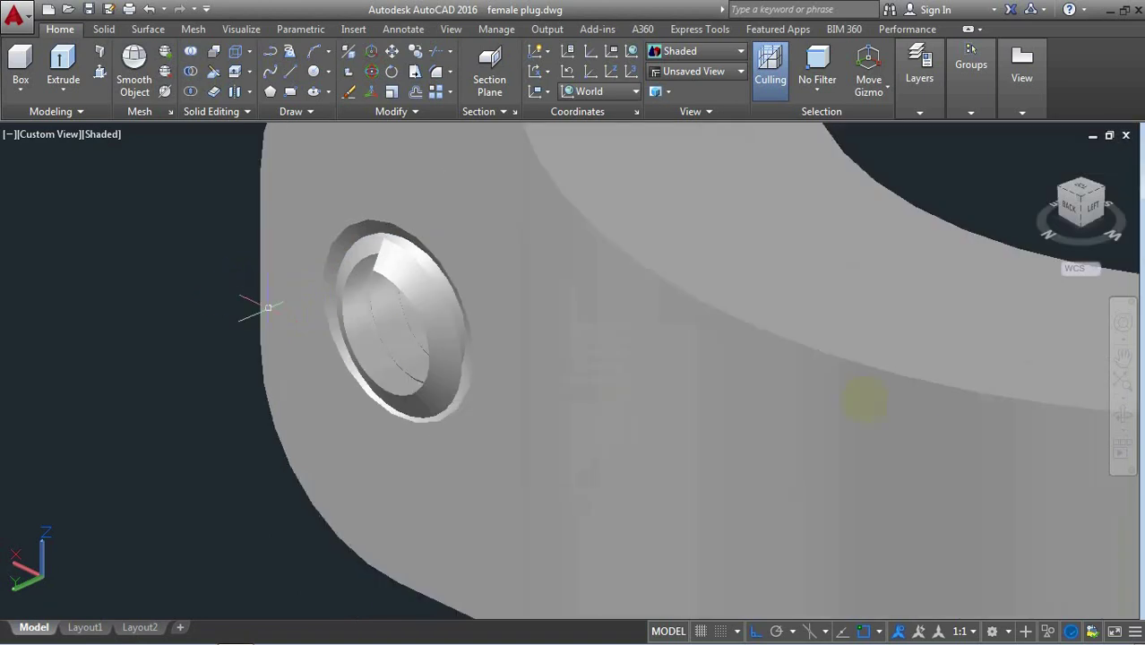
left_click(1122, 418)
mouse_move(696, 415)
left_mouse_down()
mouse_move(830, 371)
mouse_move(504, 396)
left_mouse_up()
right_click(238, 306)
Subtract the thread solid from the bracket to cut the internal thread
left_click(275, 317)
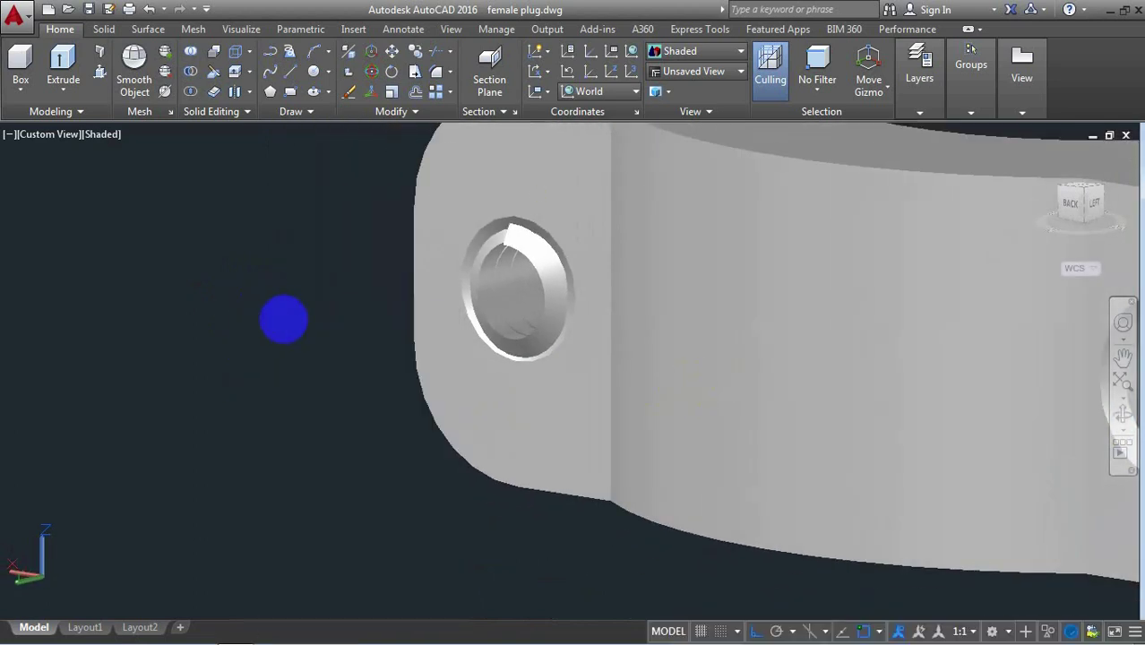
type("Su")
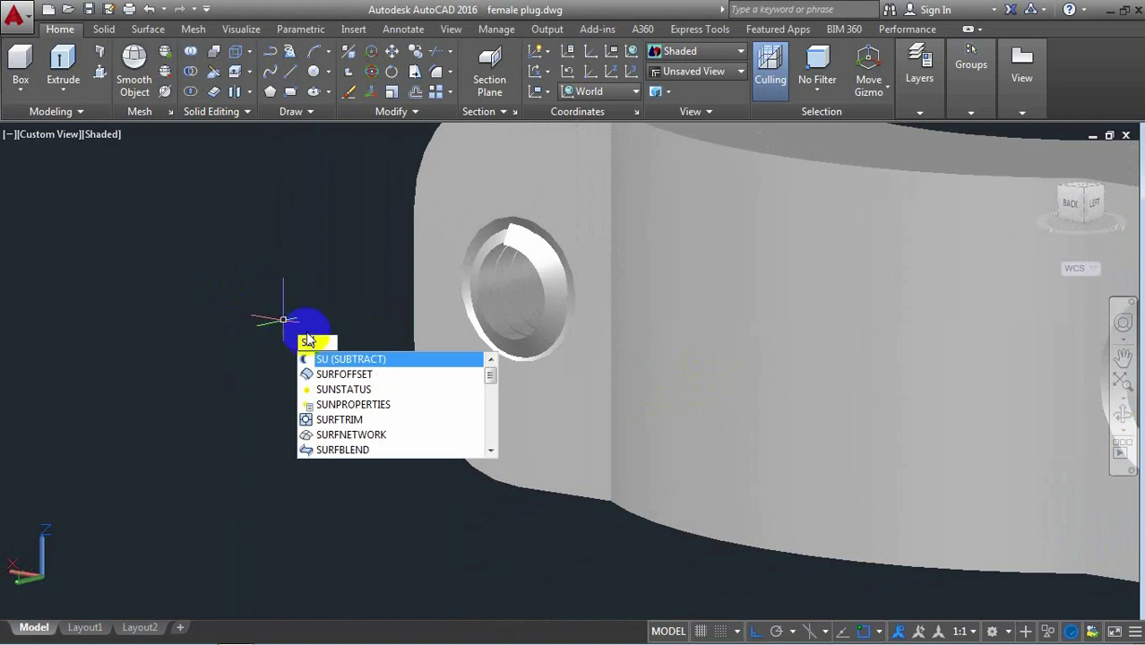
left_click(331, 358)
left_click(419, 359)
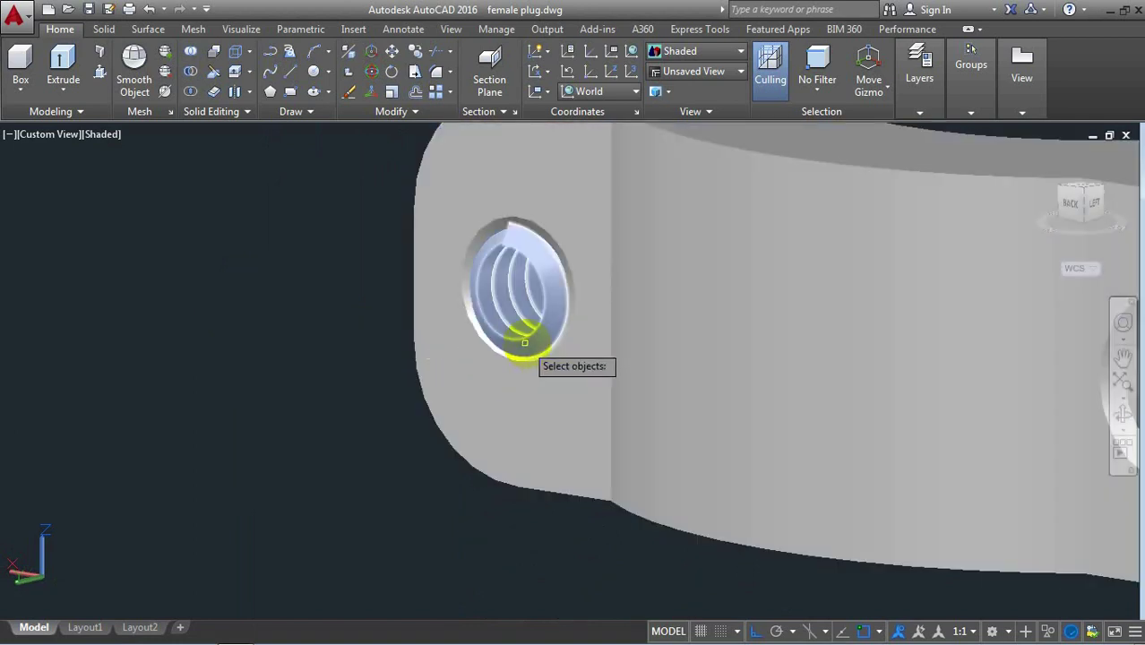
scroll(448, 345, "down", 1)
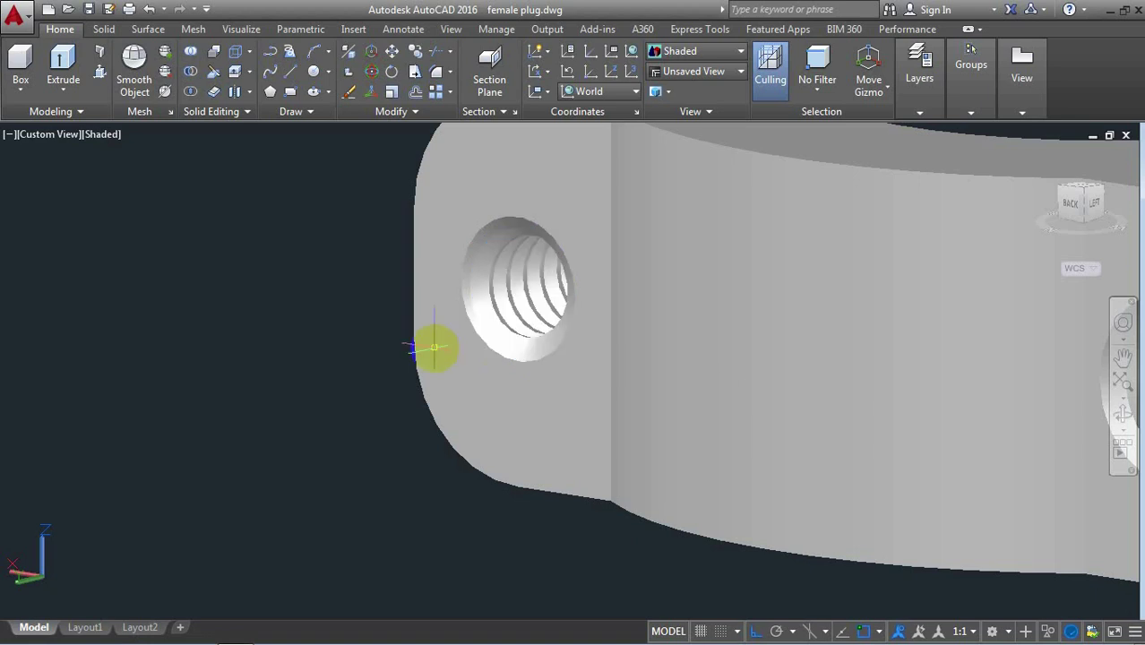
right_click(353, 358)
scroll(349, 362, "down", 4)
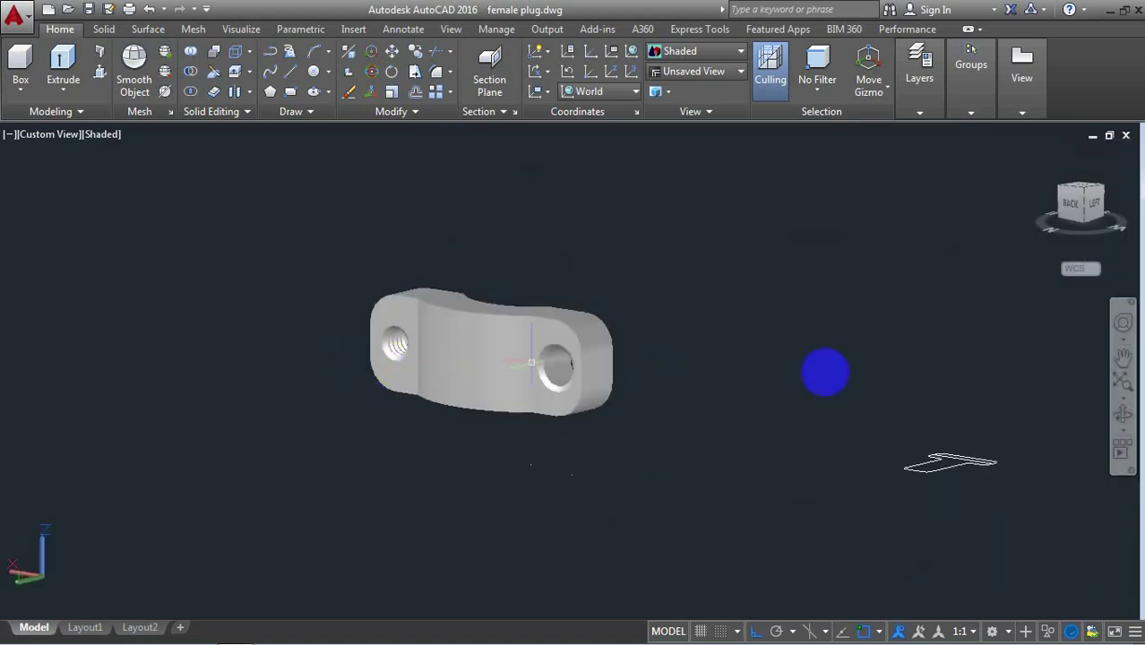
Orbit around the threaded hole to check it, then switch to SW Isometric view
left_click(1123, 412)
mouse_move(460, 358)
left_mouse_down()
mouse_move(554, 339)
mouse_move(671, 370)
mouse_move(499, 409)
left_mouse_up()
scroll(340, 462, "up", 2)
scroll(349, 450, "up", 3)
scroll(349, 451, "up", 2)
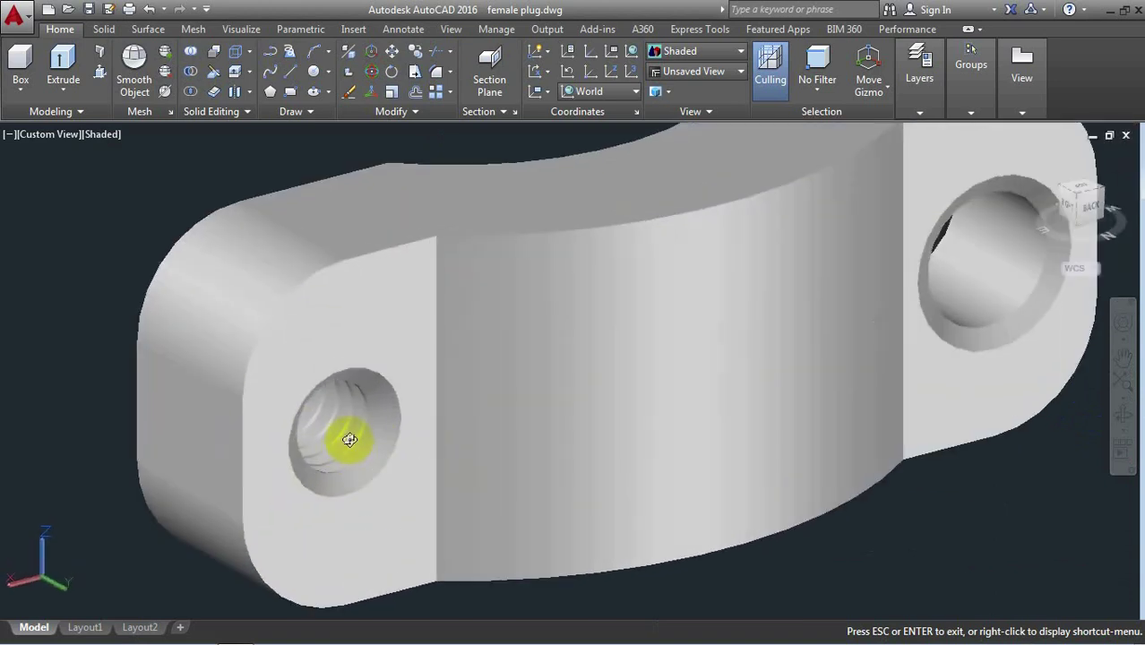
scroll(342, 435, "up", 2)
scroll(356, 431, "up", 2)
mouse_move(395, 383)
left_mouse_down()
mouse_move(376, 327)
mouse_move(336, 342)
mouse_move(394, 347)
left_mouse_up()
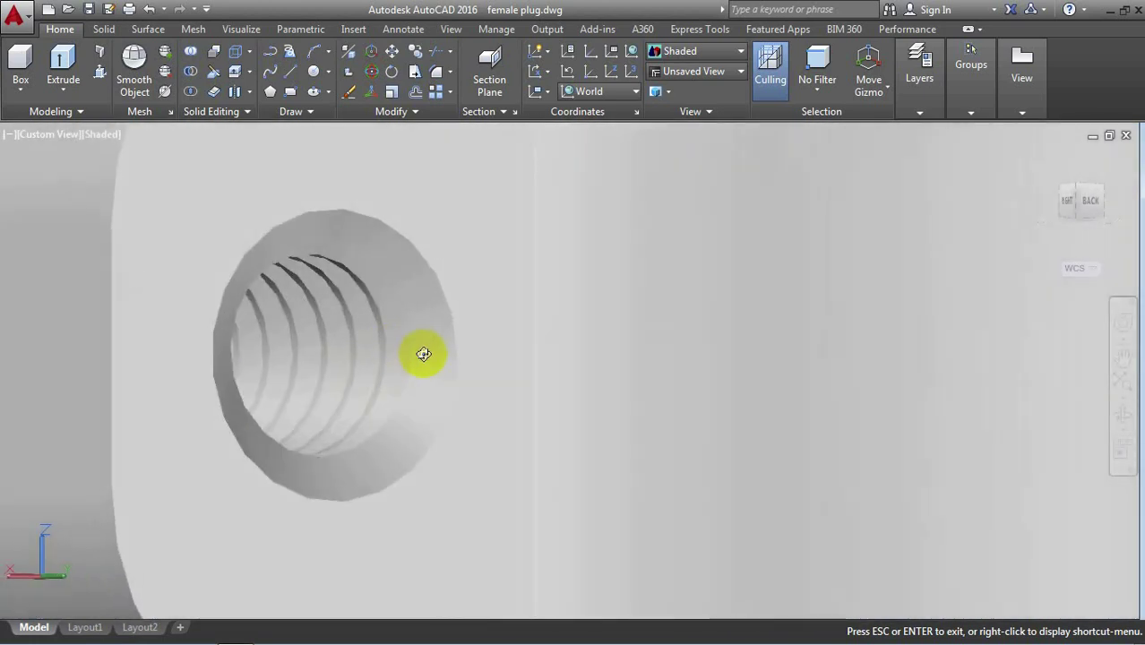
scroll(440, 357, "down", 5)
scroll(459, 362, "down", 2)
scroll(461, 363, "down", 1)
left_click_drag(715, 321, 711, 361)
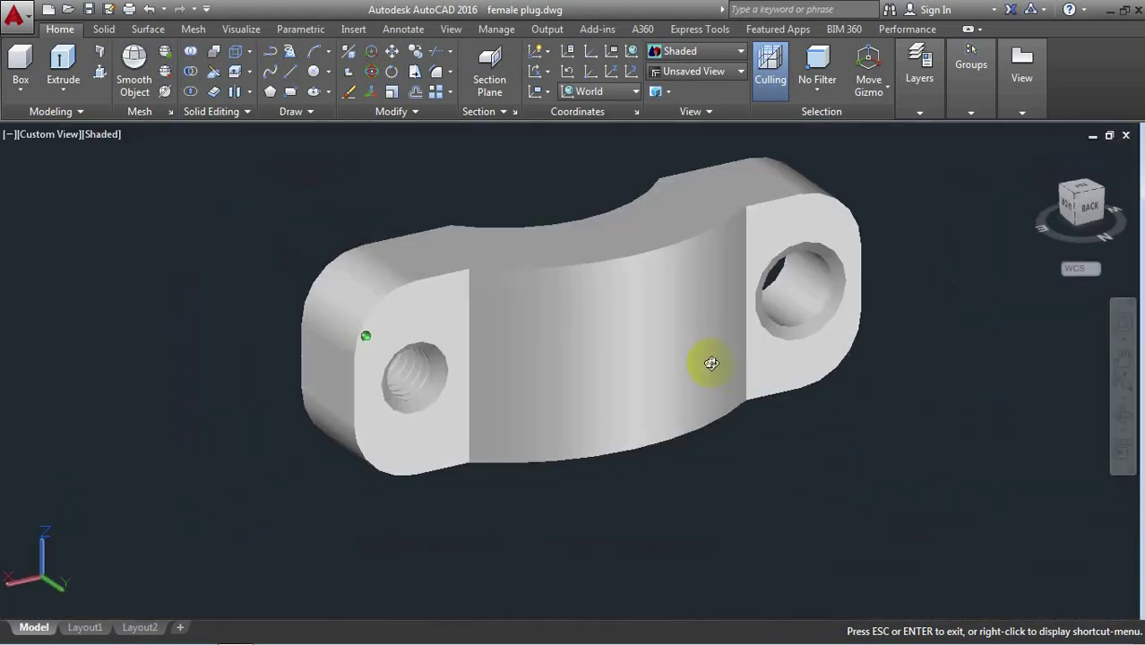
right_click(921, 281)
left_click(977, 291)
mouse_move(1083, 205)
left_click(1092, 185)
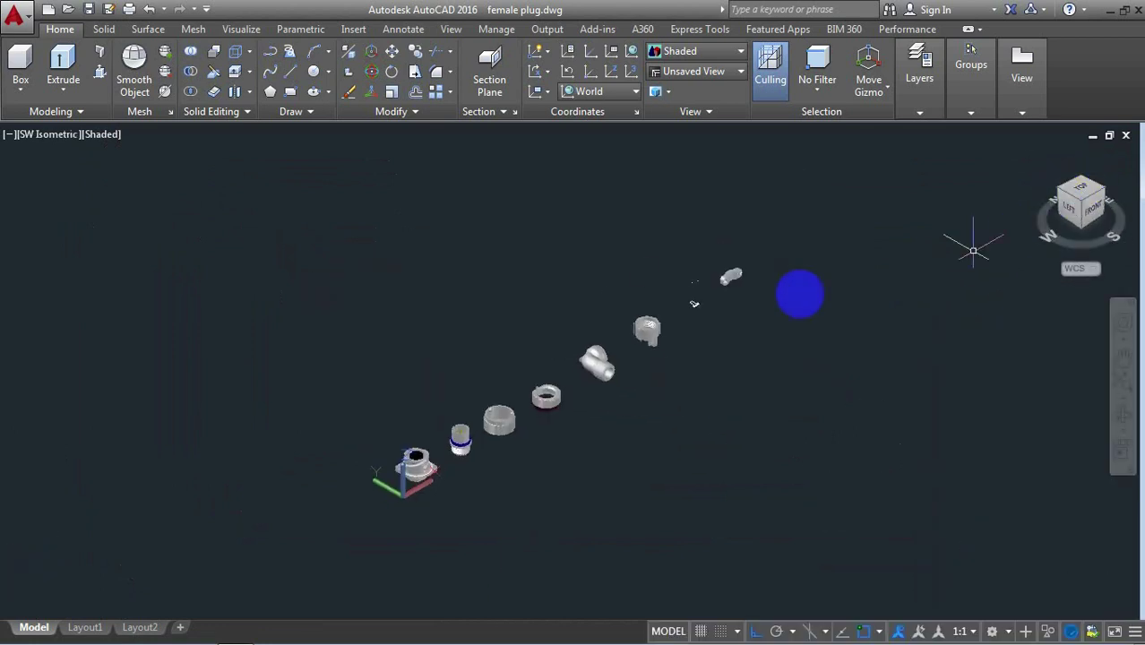
View from the top, turned 90° so parts lie in a row, zoomed onto the bracket
scroll(751, 273, "up", 3)
scroll(637, 334, "up", 2)
scroll(582, 358, "up", 2)
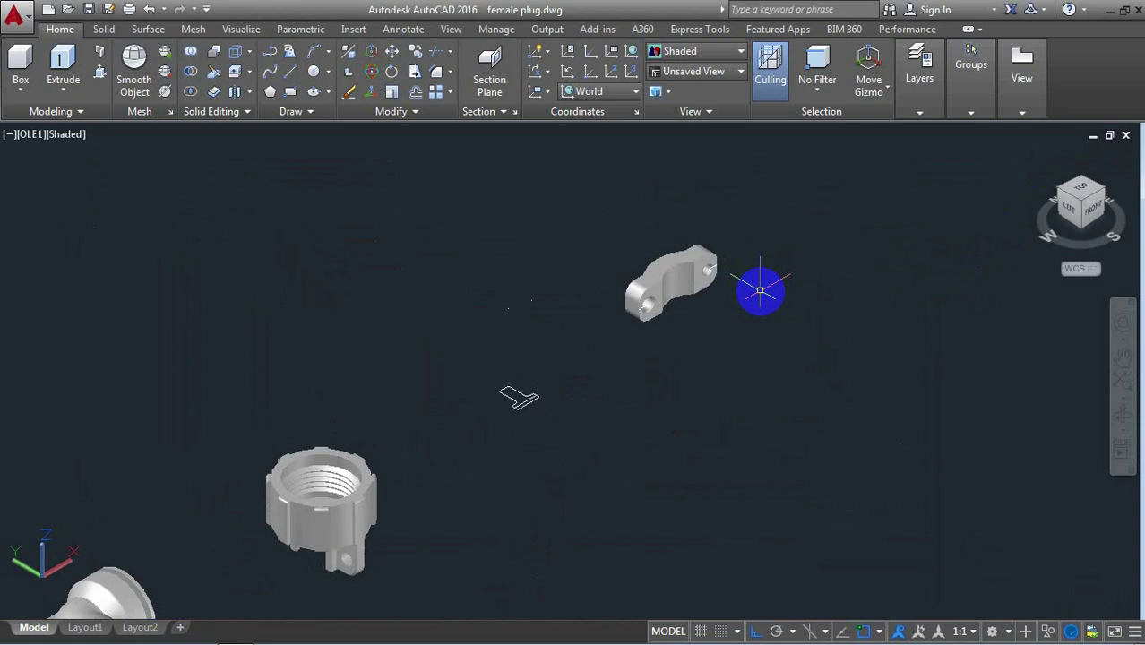
left_click(1084, 188)
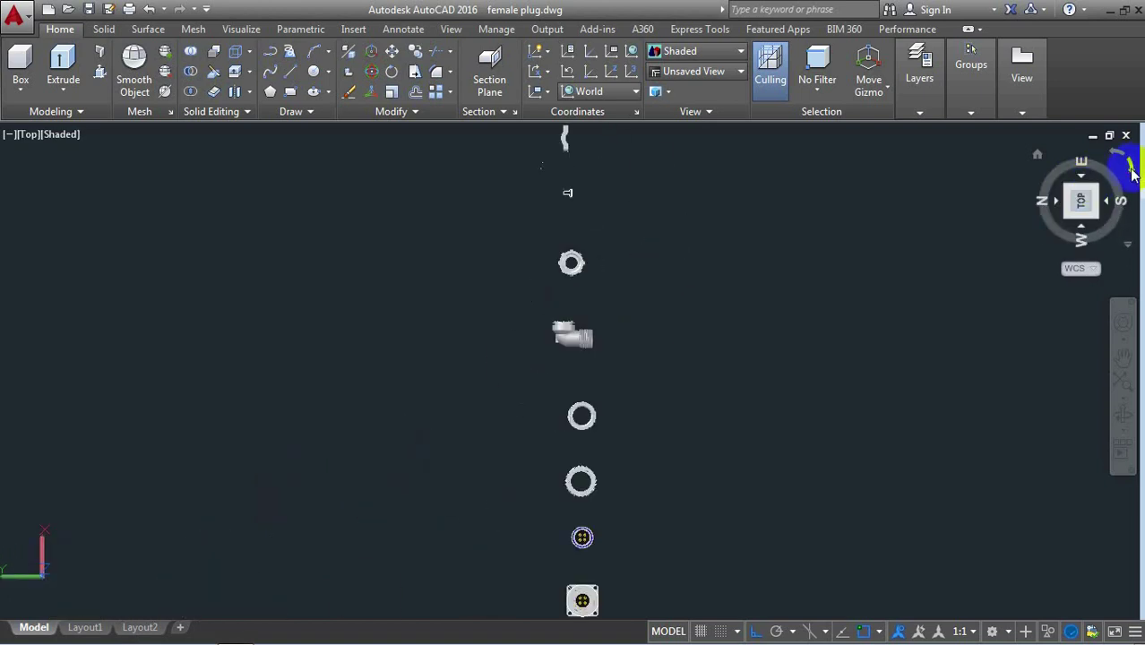
left_click(1132, 172)
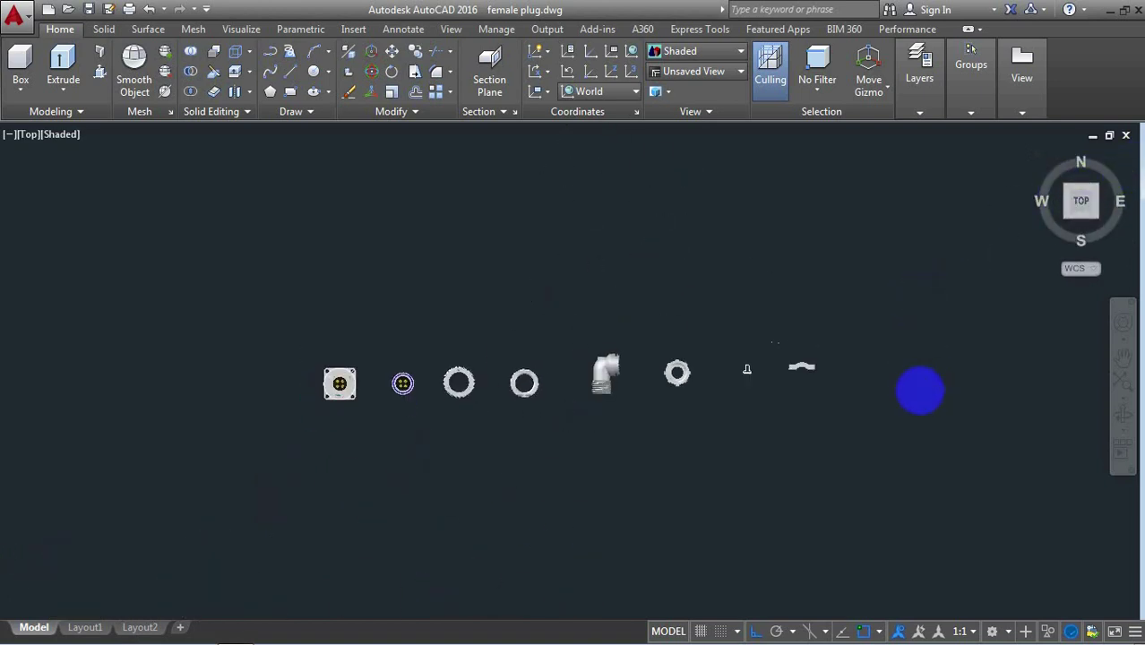
scroll(920, 391, "up", 2)
scroll(729, 410, "up", 3)
scroll(729, 405, "up", 1)
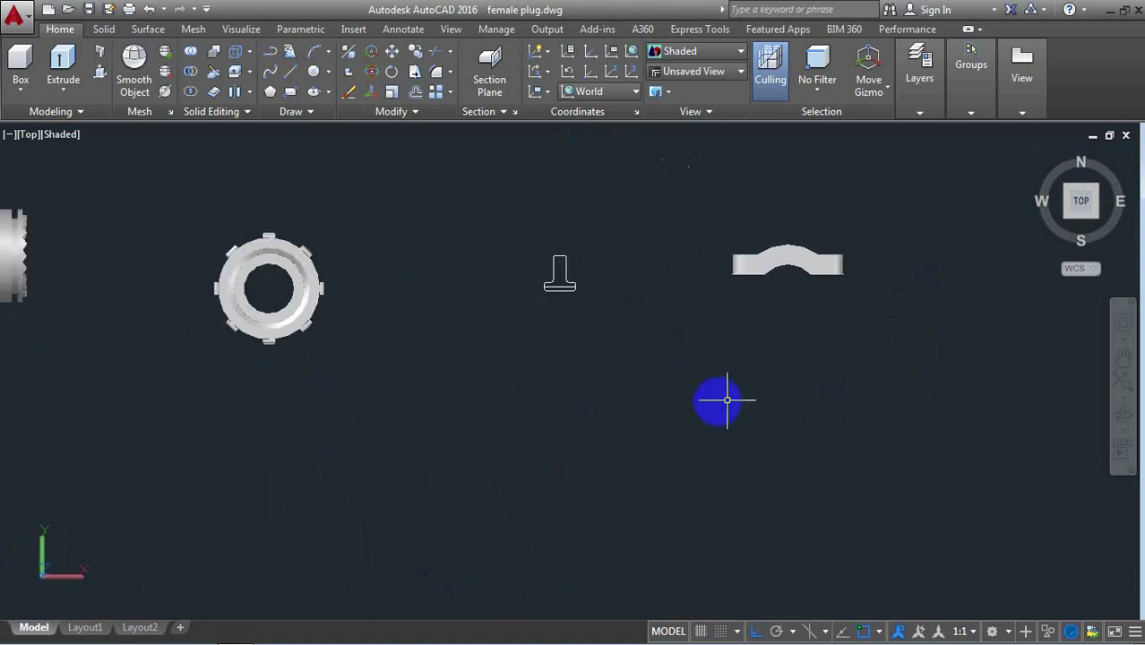
Draw a circle of 11.3 diameter
type("c")
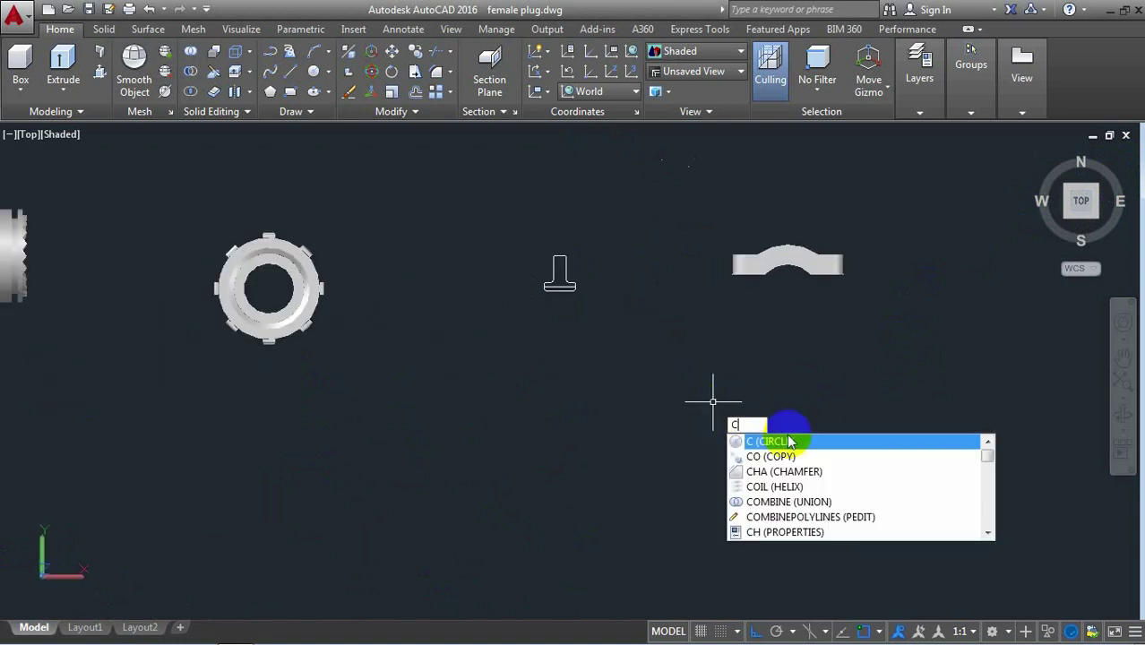
left_click(791, 443)
left_click(619, 401)
type("d")
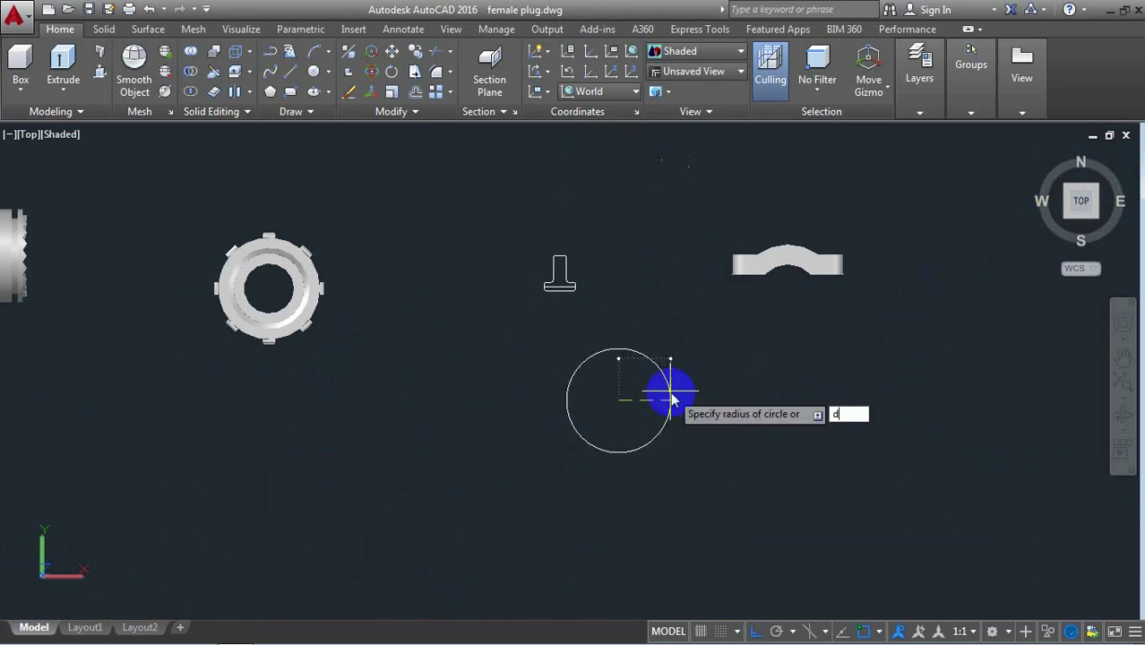
key("Return")
type("11.3")
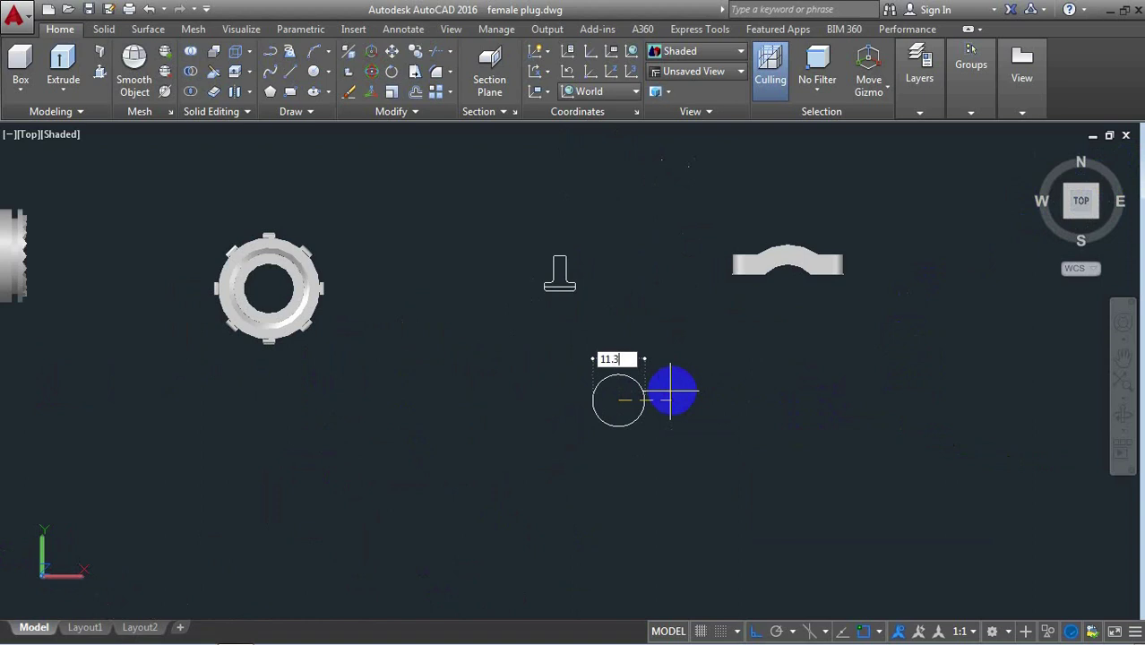
key("Return")
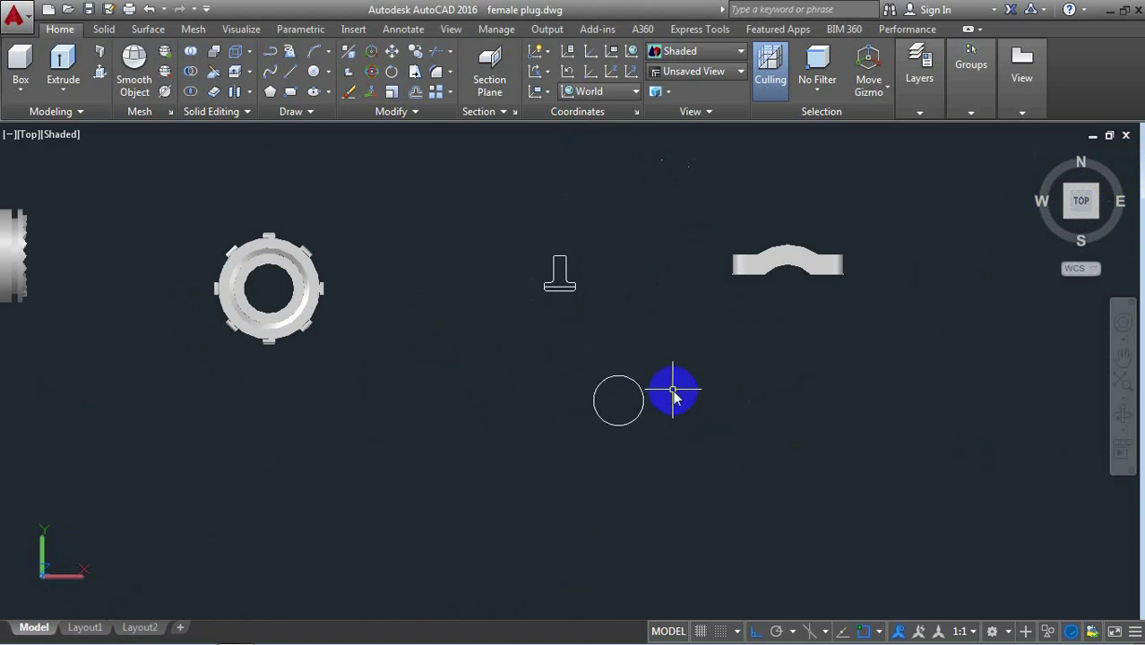
Rotate the T-shaped profile about its pivot into its new orientation
type("ro")
left_click(740, 424)
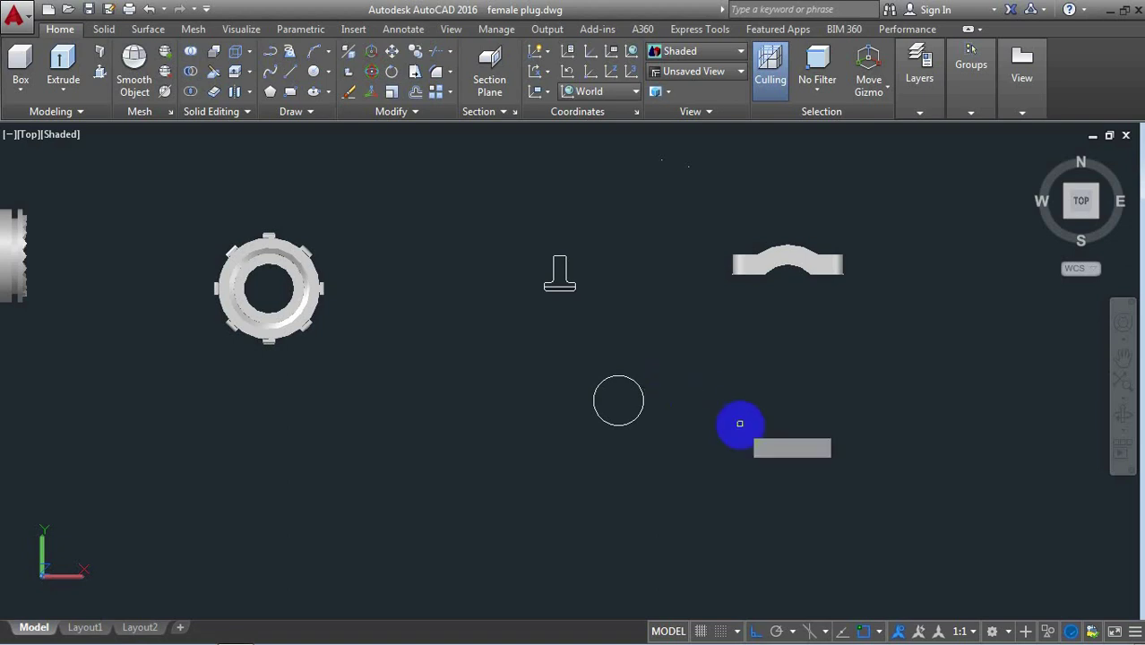
left_click(584, 246)
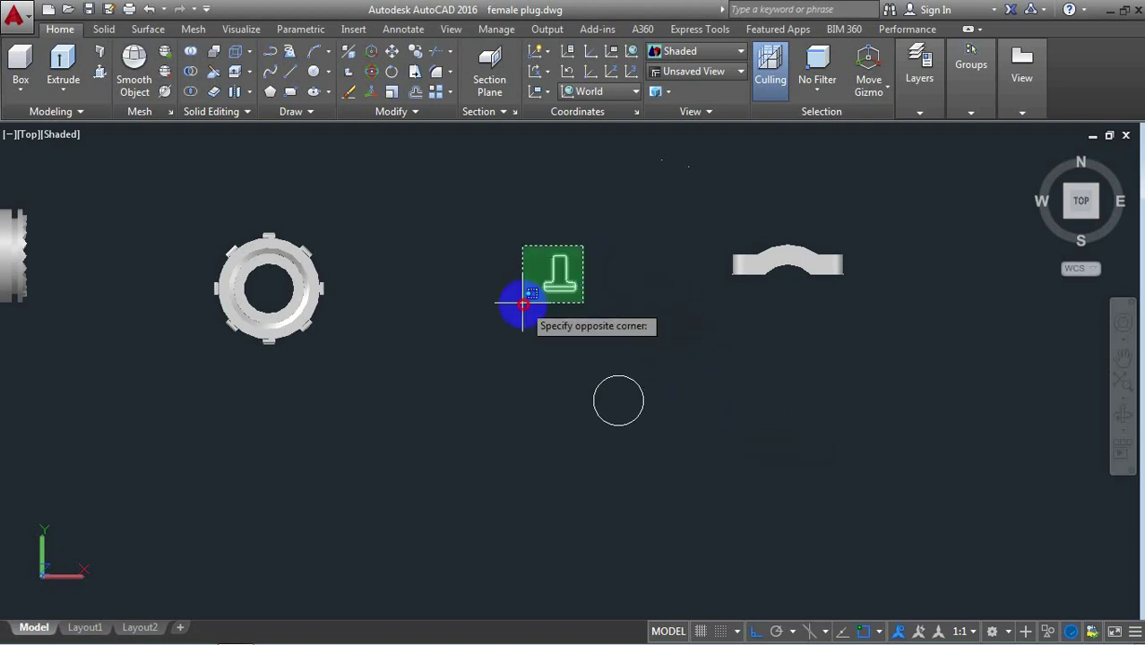
left_click(524, 306)
key("Return")
left_click(560, 285)
left_click(561, 370)
type("M")
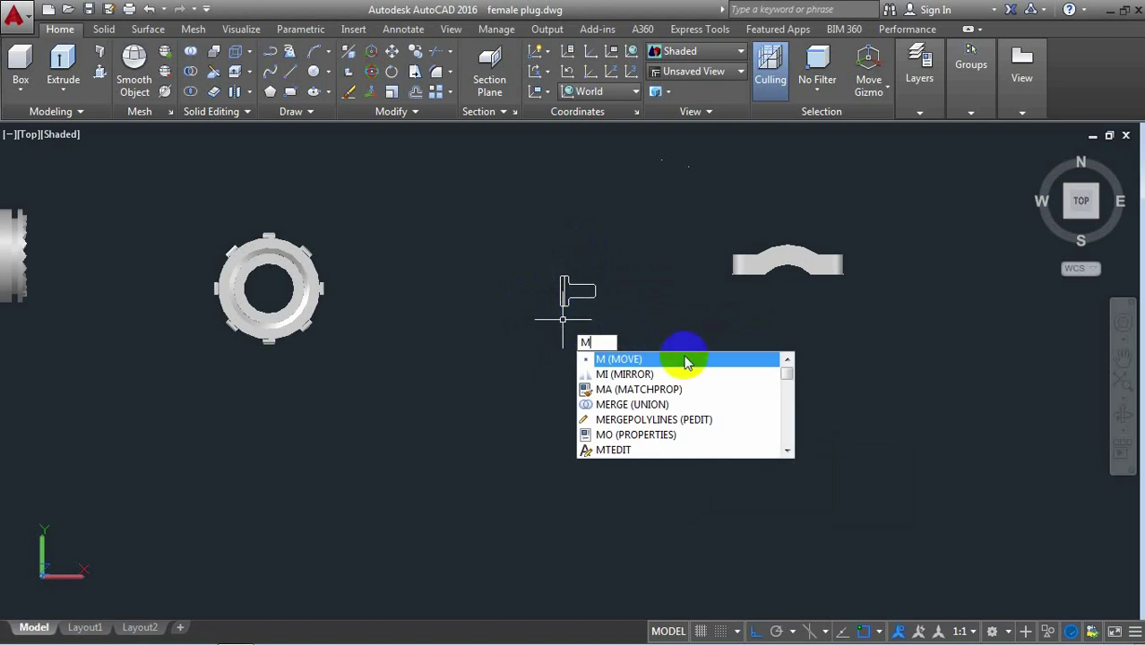
Move the T-shaped profile against the circle's right edge, then view from SE Isometric
left_click(686, 360)
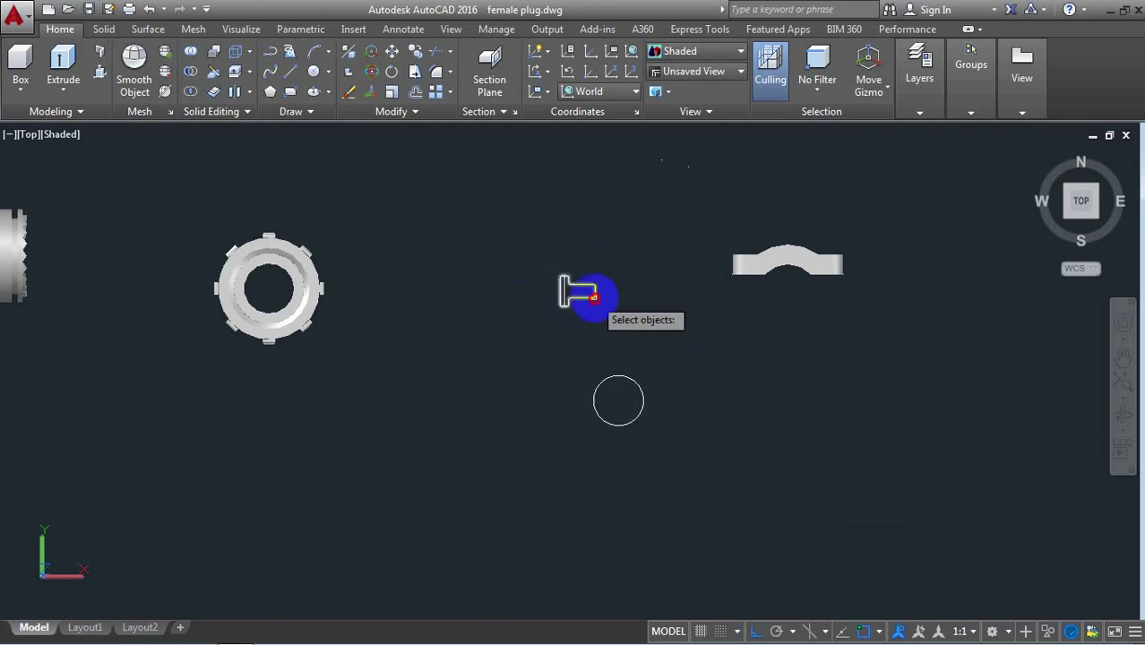
left_click(594, 296)
key("Return")
scroll(570, 289, "up", 4)
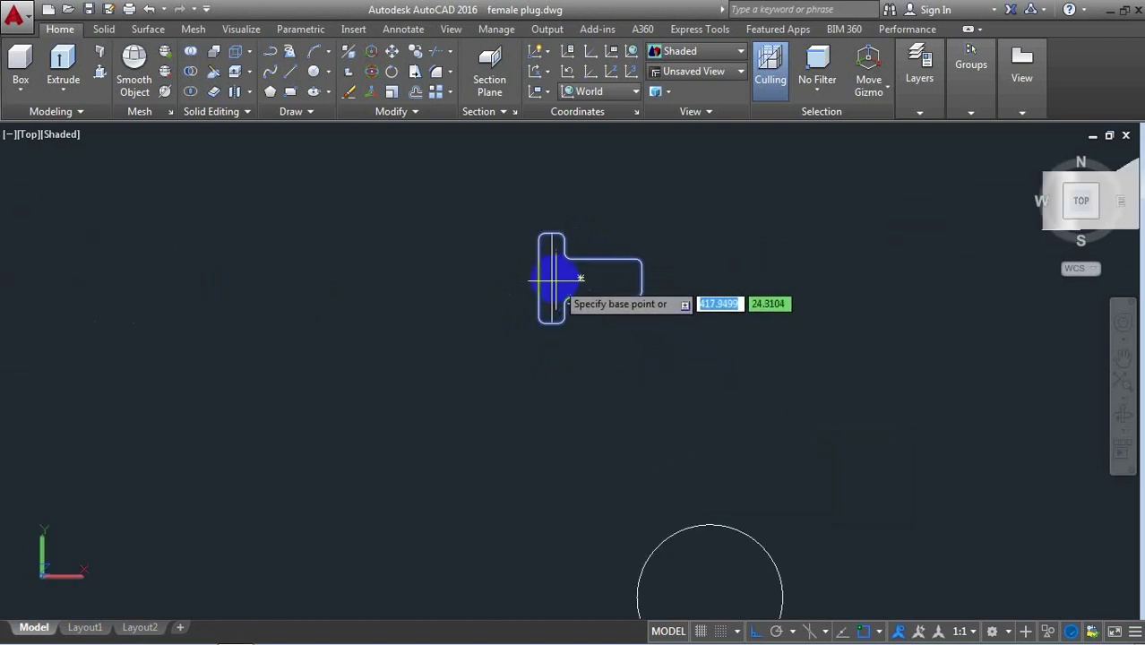
left_click(551, 279)
scroll(596, 278, "down", 2)
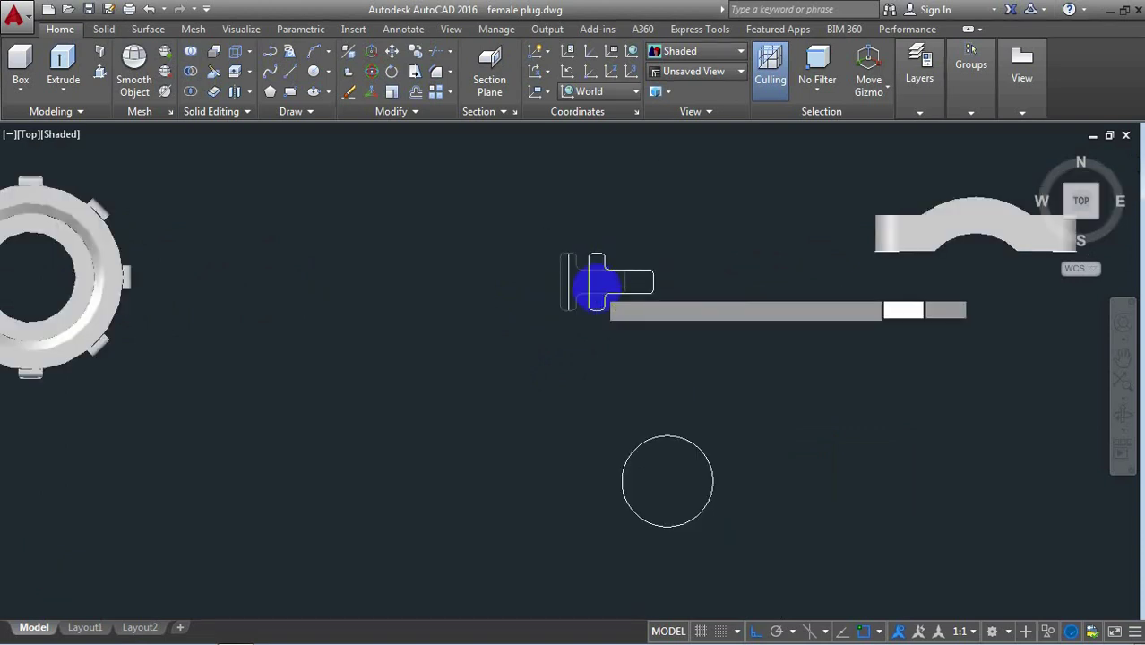
scroll(628, 300, "down", 2)
scroll(649, 355, "up", 3)
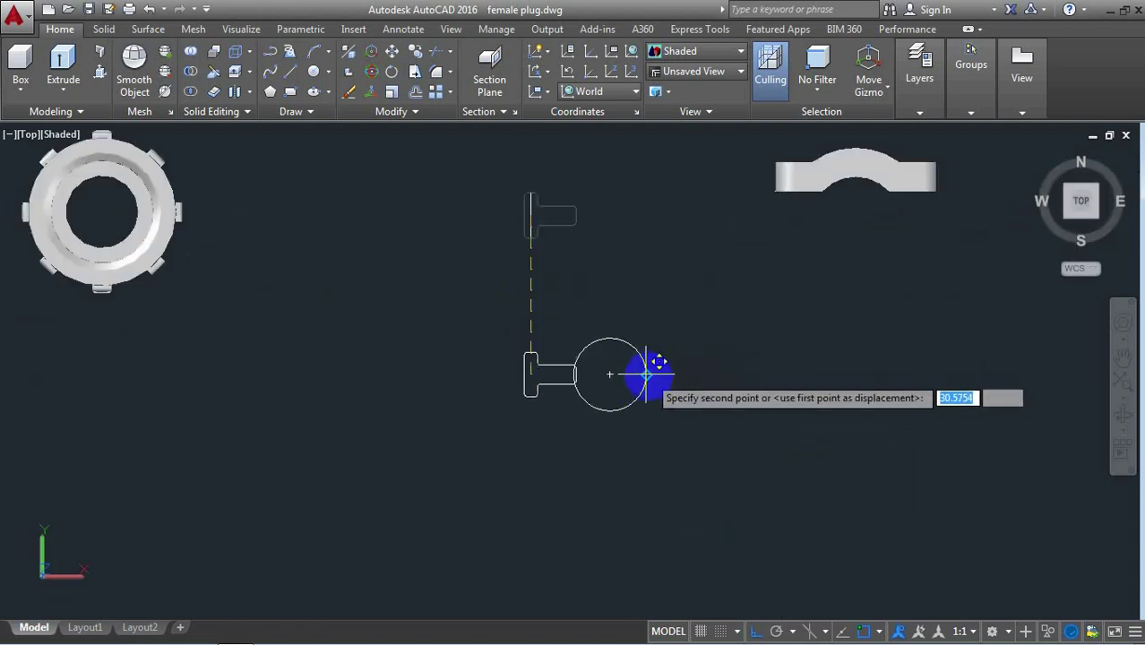
left_click(649, 374)
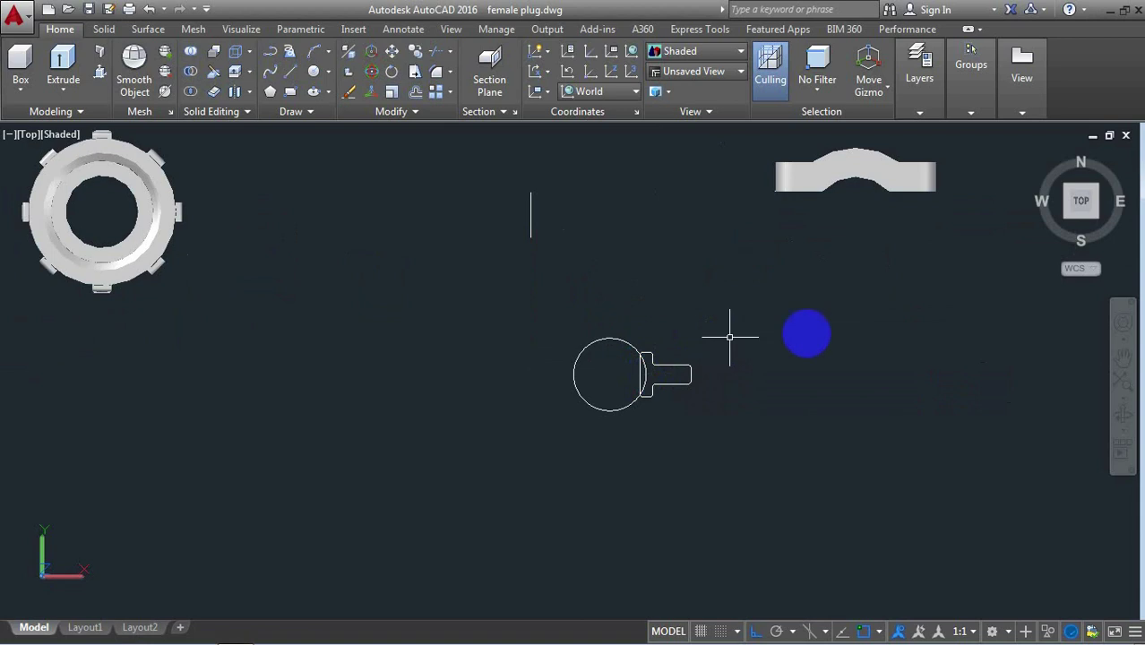
mouse_move(1082, 206)
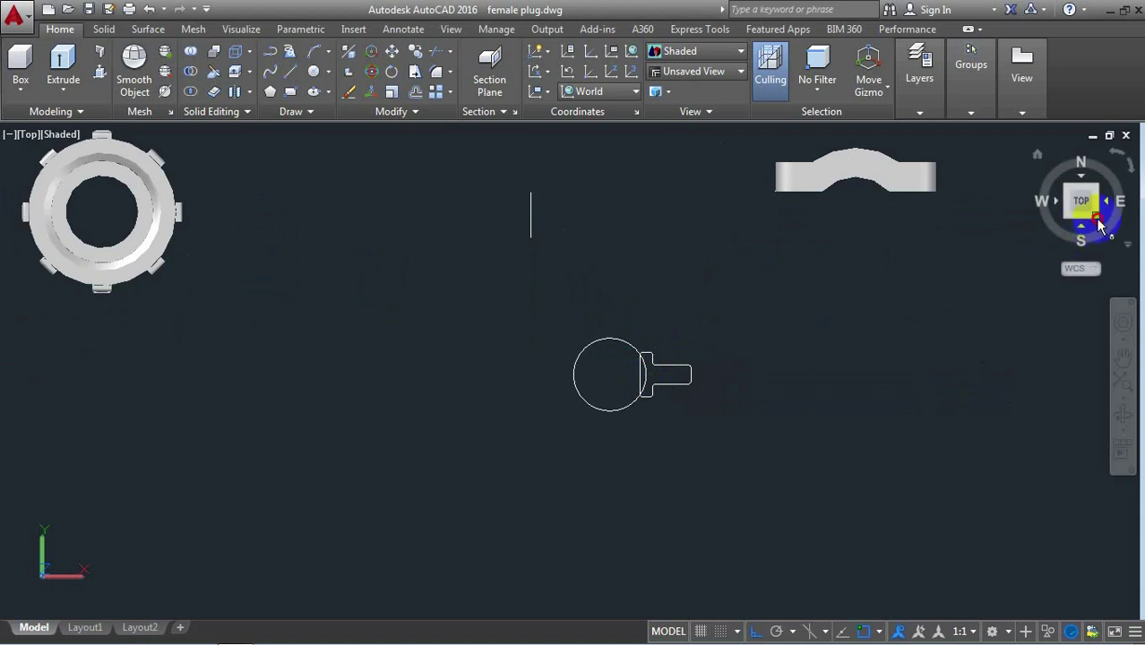
left_click(1101, 226)
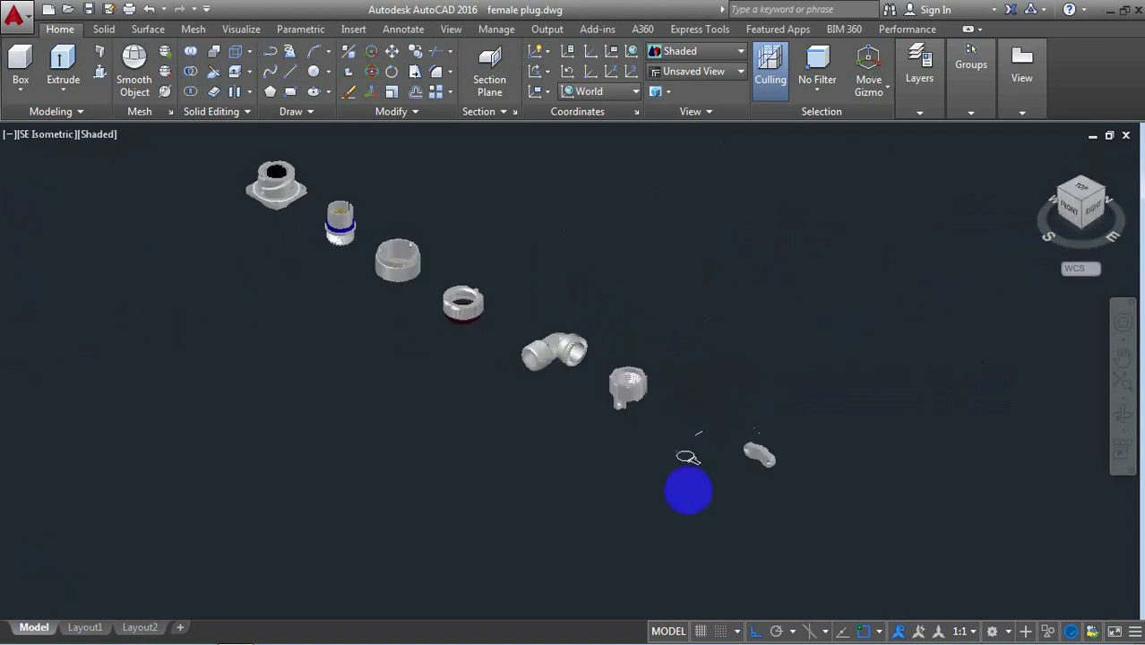
Extrude the T-shaped tab outline 10 units tall with EXT
scroll(697, 480, "up", 3)
scroll(714, 462, "up", 4)
scroll(720, 453, "up", 2)
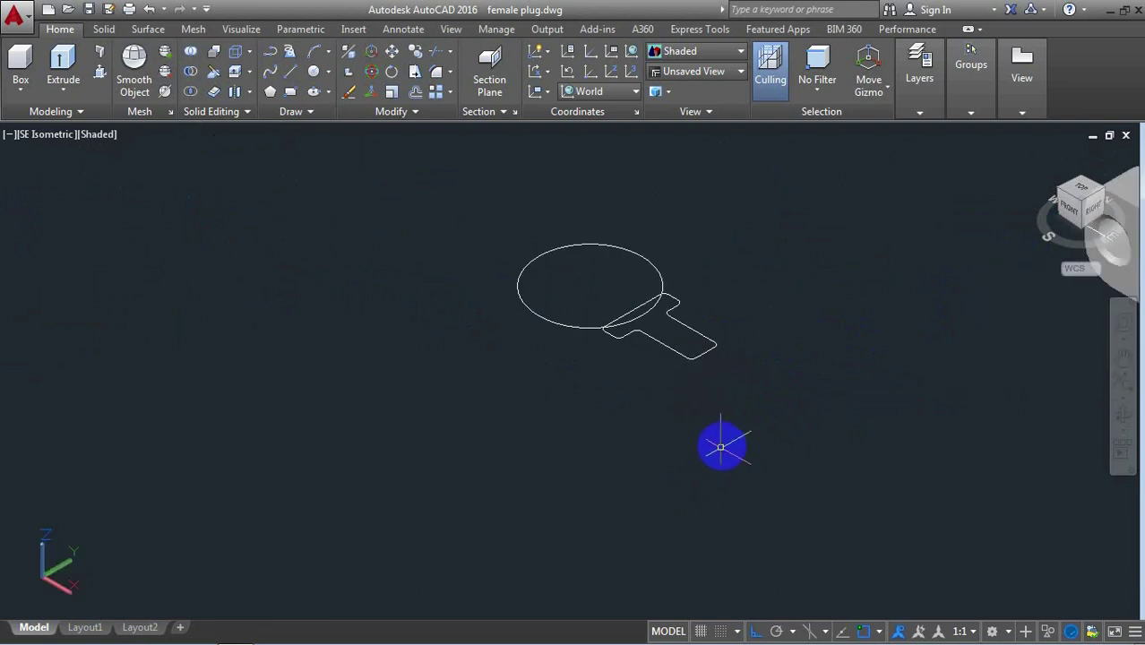
type("ext")
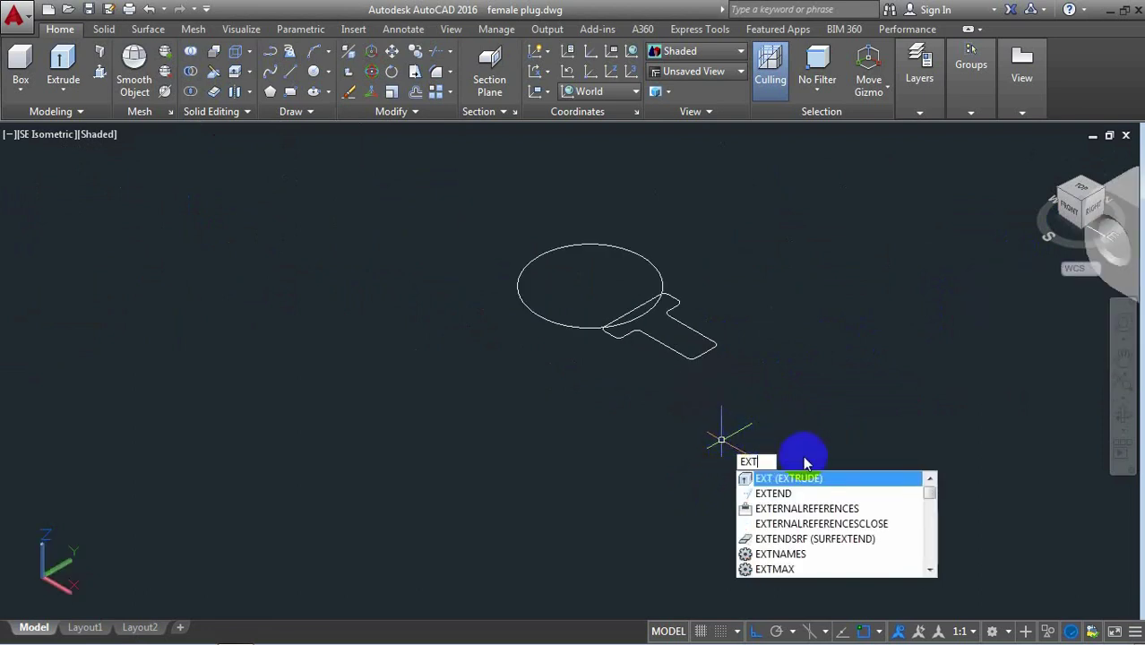
left_click(806, 475)
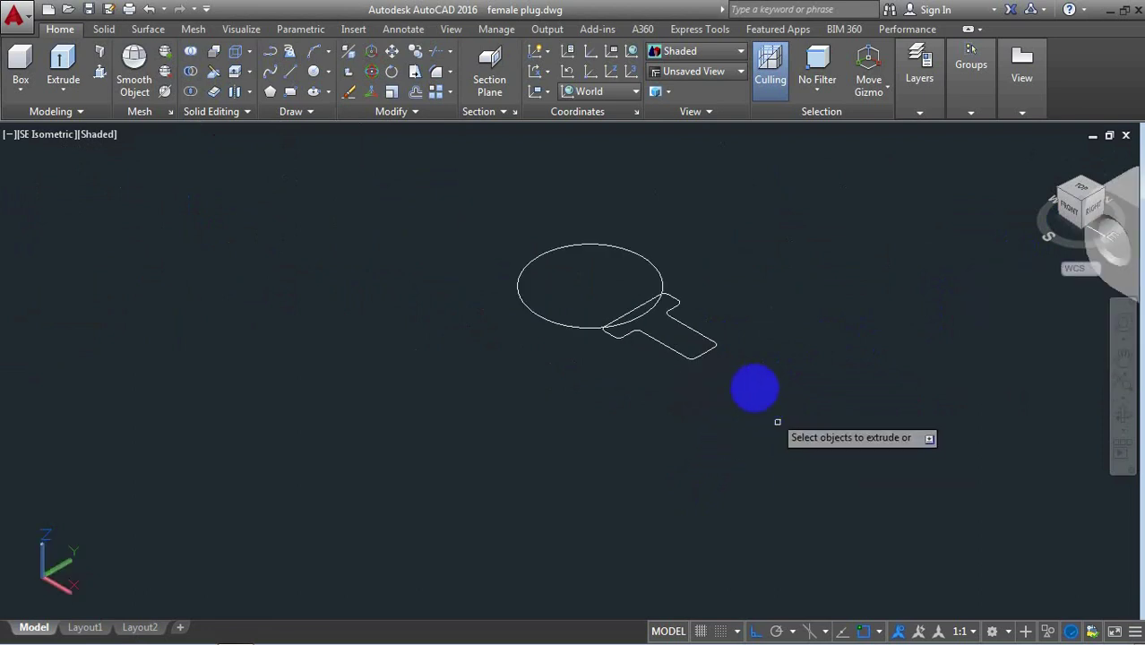
left_click(700, 357)
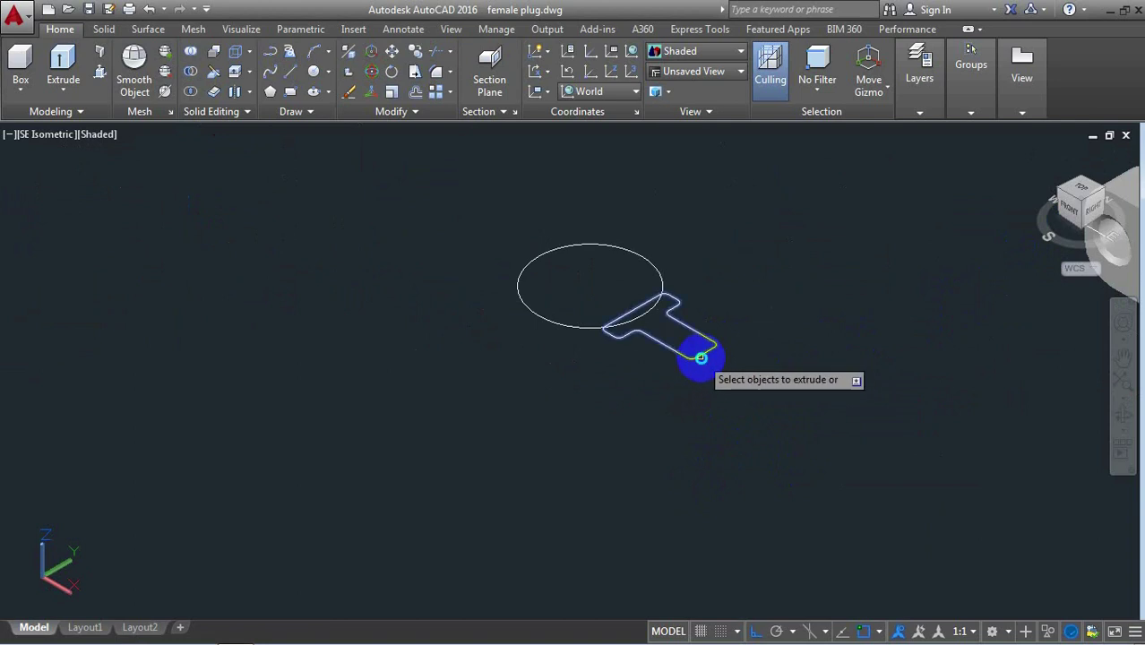
right_click(700, 357)
left_click(748, 368)
type("10")
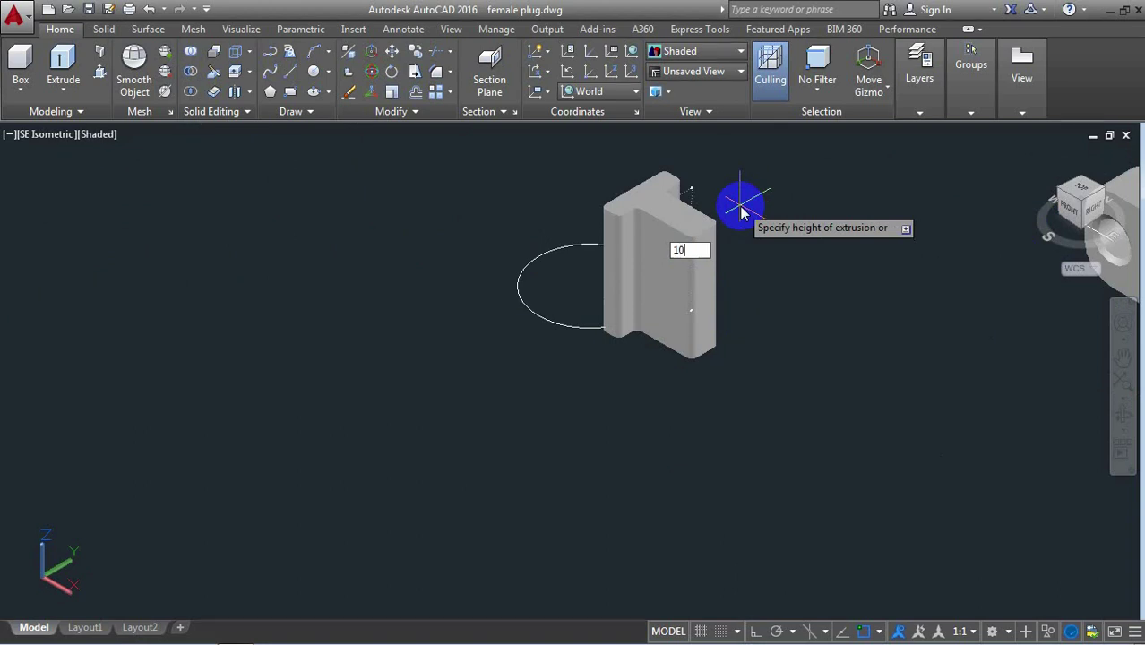
key("Return")
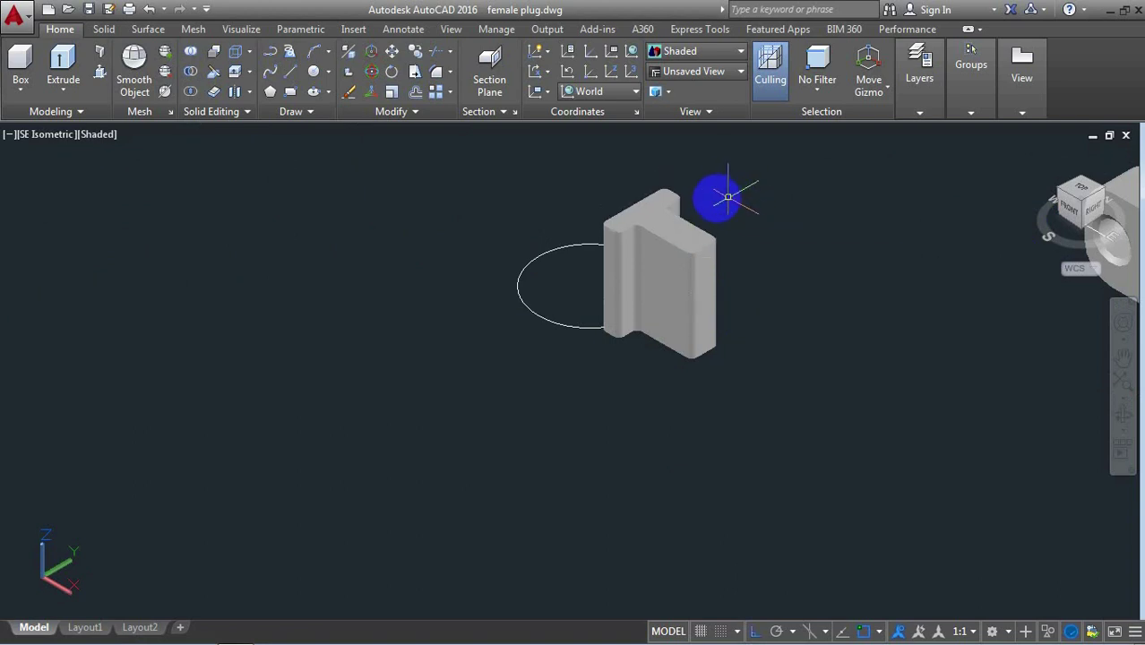
Switch to the 2D Wireframe visual style and orbit slightly to a custom angle
left_click(102, 136)
left_click(173, 174)
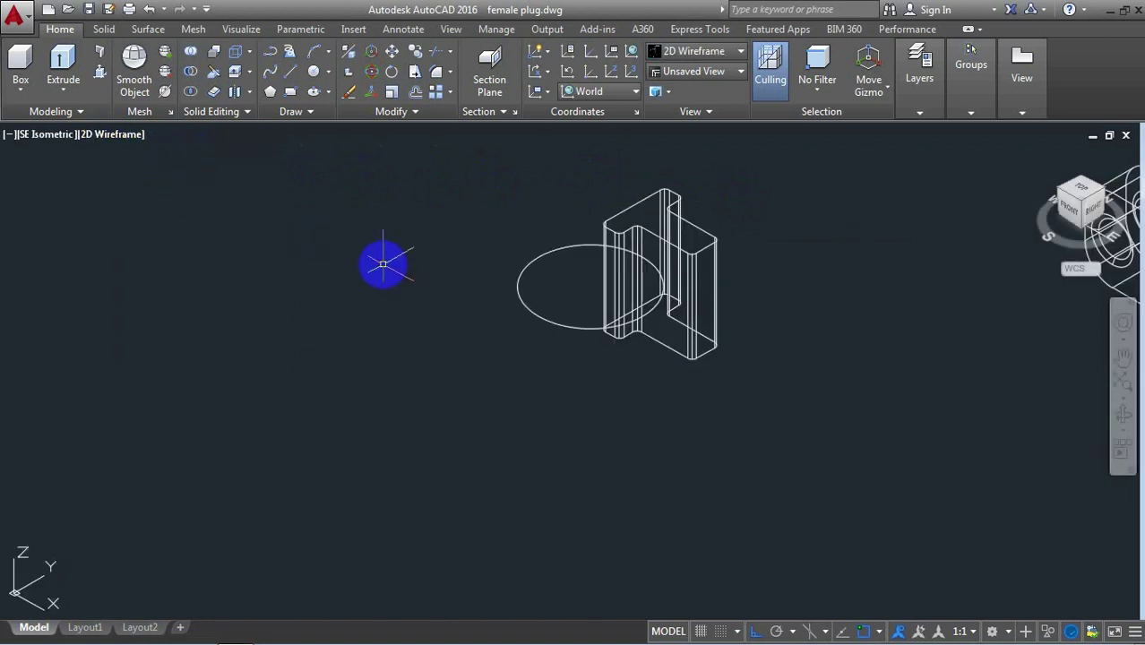
left_click(1122, 419)
mouse_move(690, 332)
left_mouse_down()
mouse_move(732, 317)
mouse_move(720, 309)
left_mouse_up()
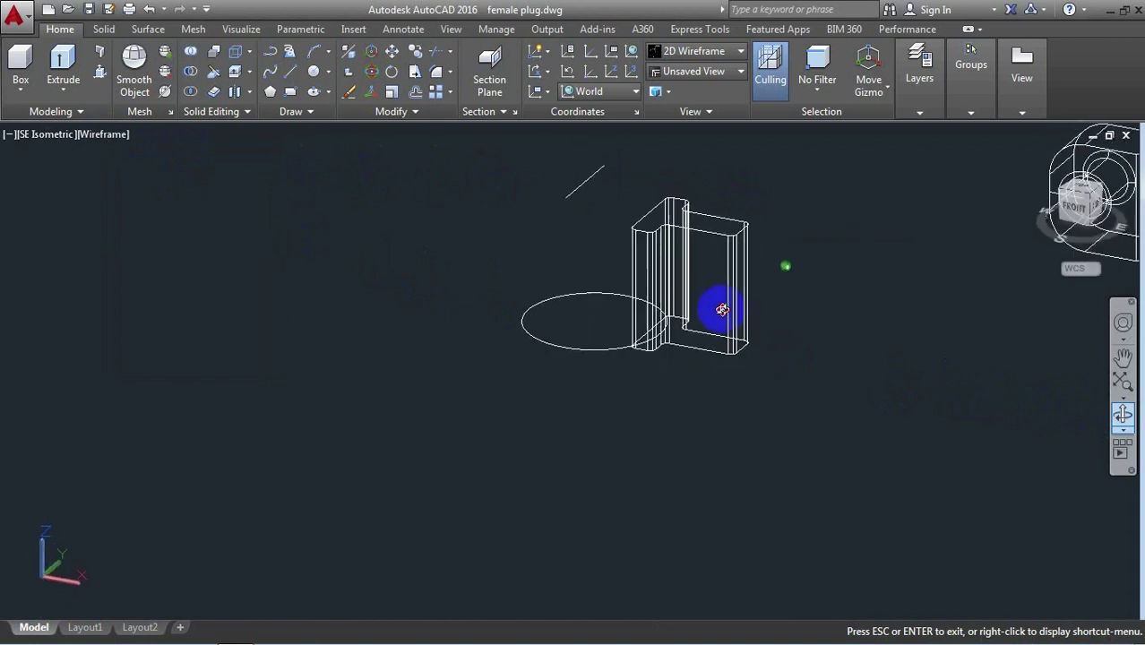
right_click(417, 203)
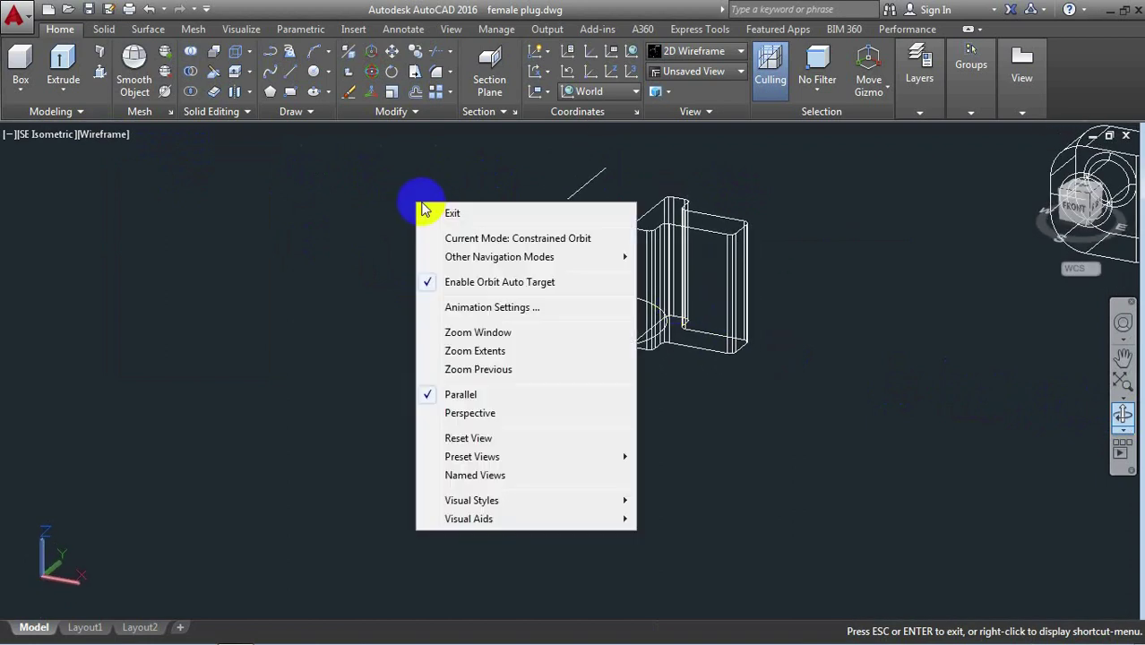
left_click(450, 217)
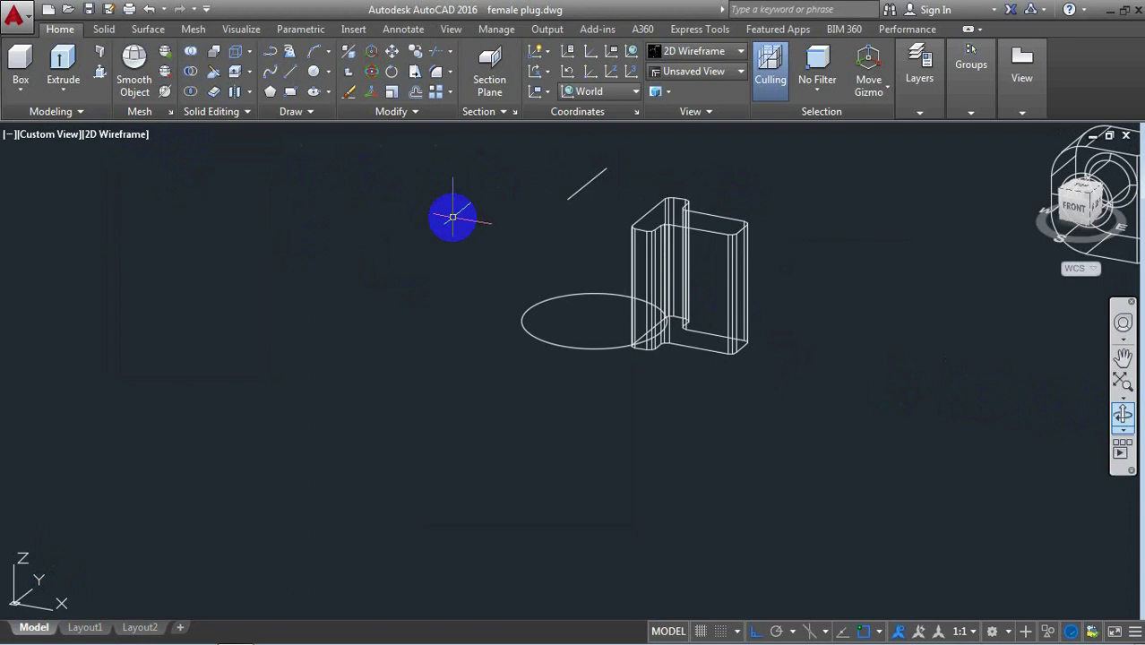
Draw a 4.5-unit vertical 3D polyline from a point inside the tab
type("3P")
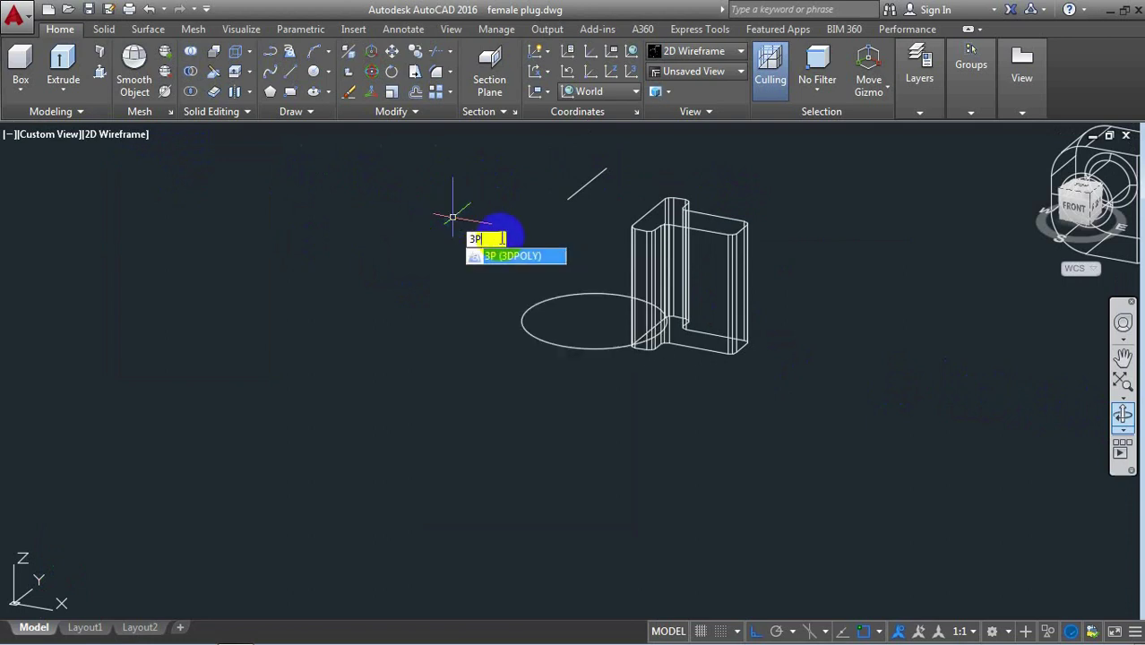
left_click(513, 258)
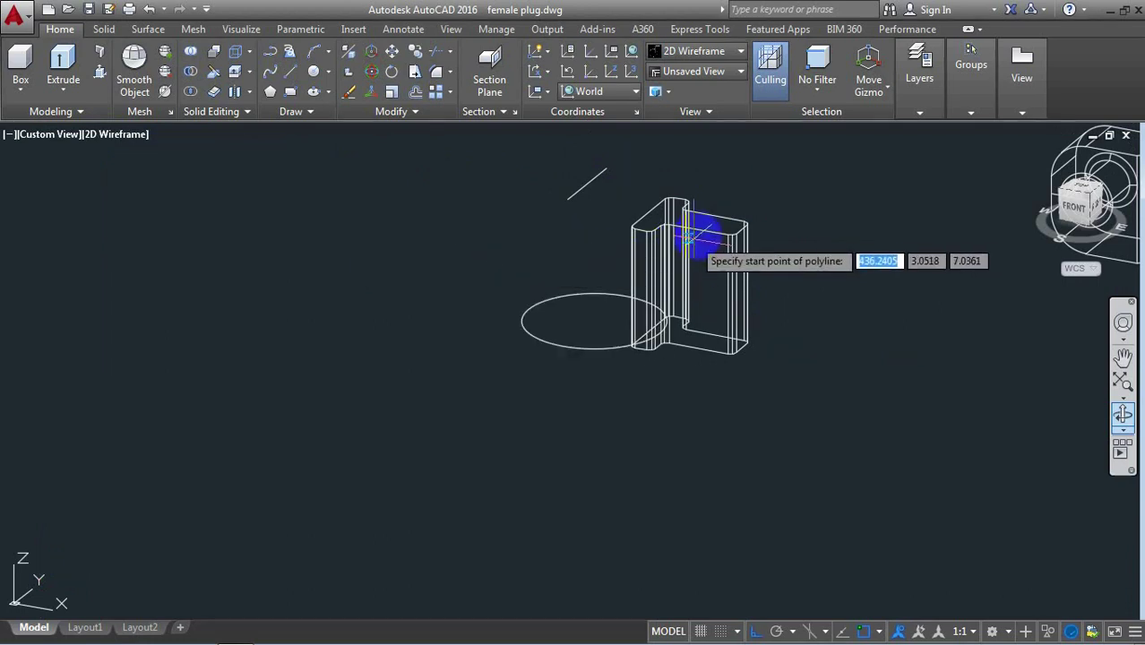
left_click(698, 233)
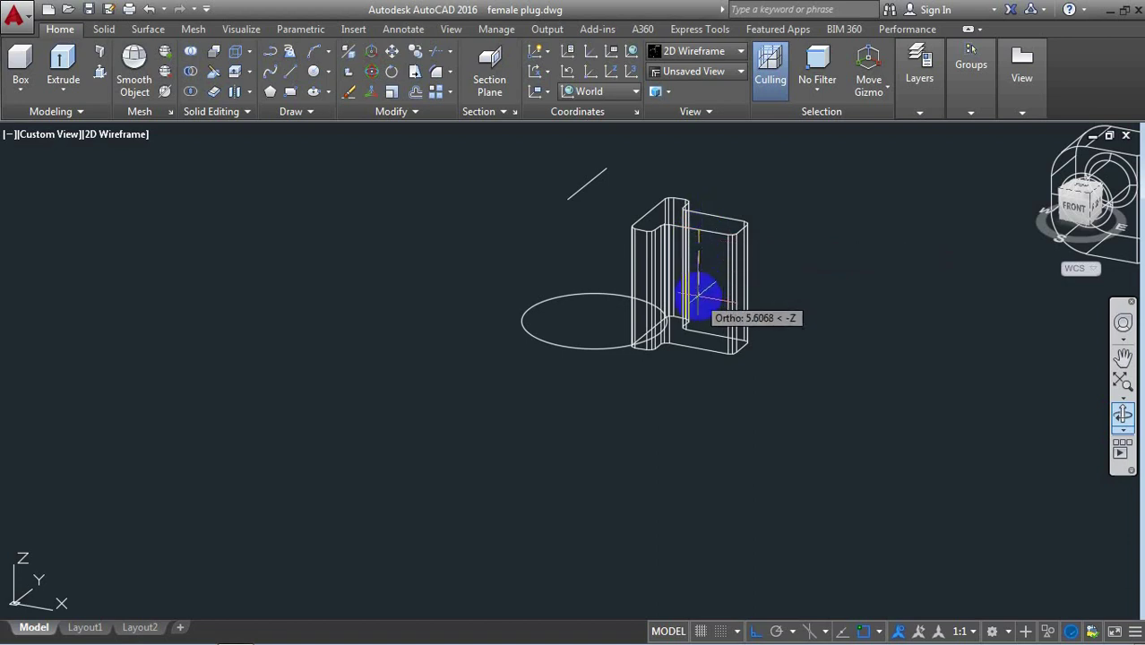
type("4.5")
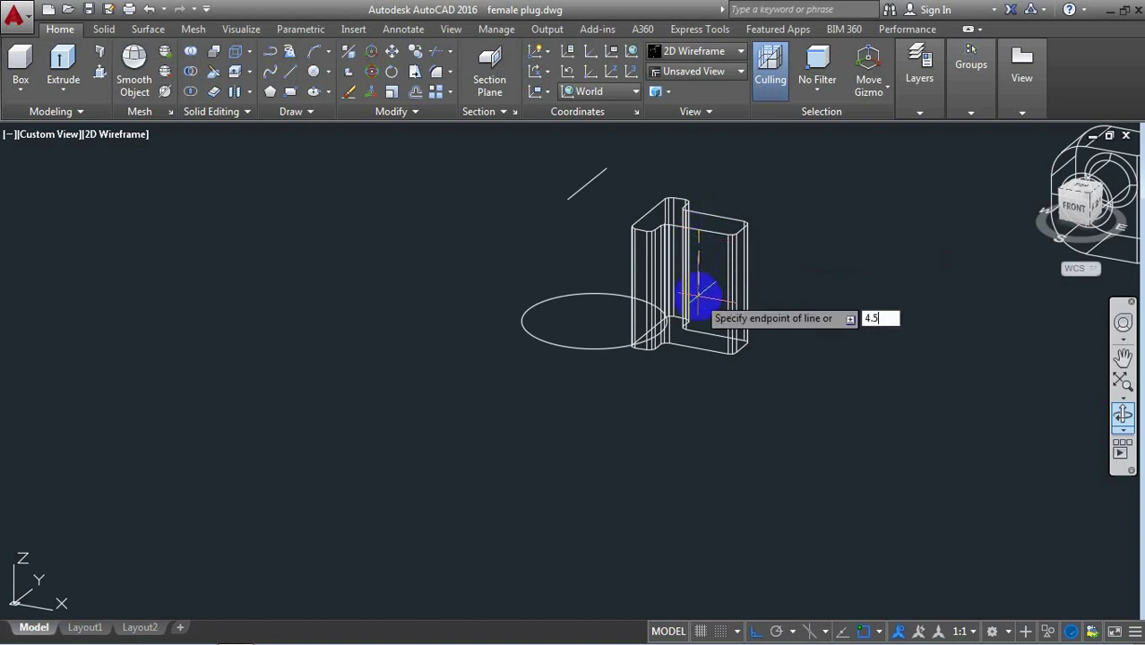
key("Return")
key("Return")
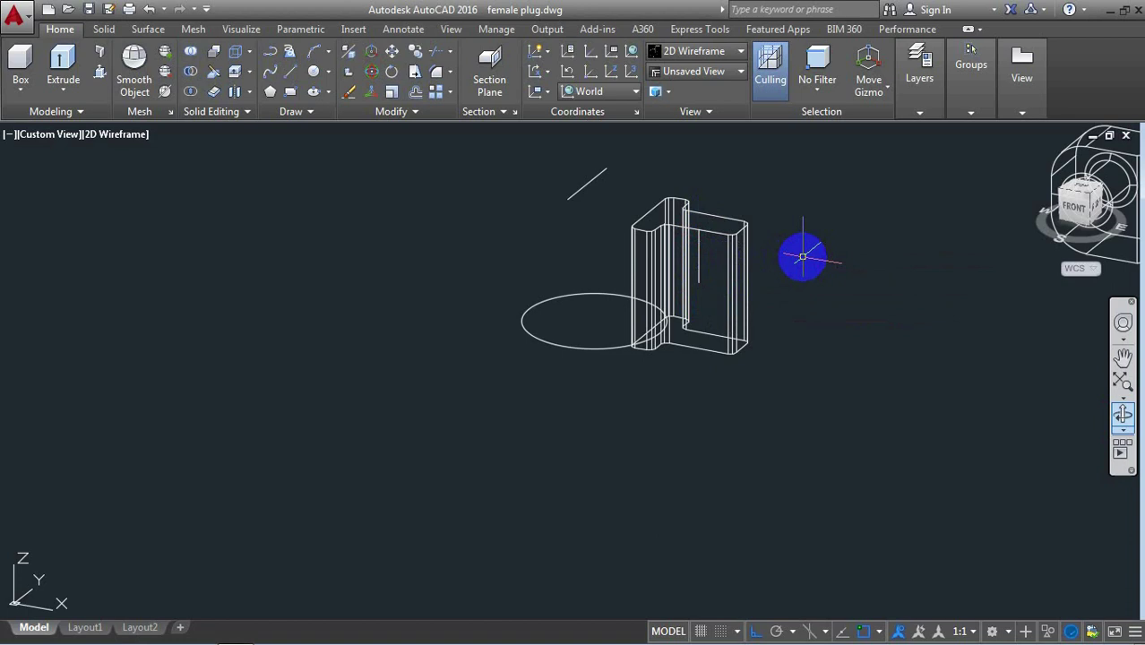
Draw a 4-unit polyline segment from the vertical line's foot
type("pl")
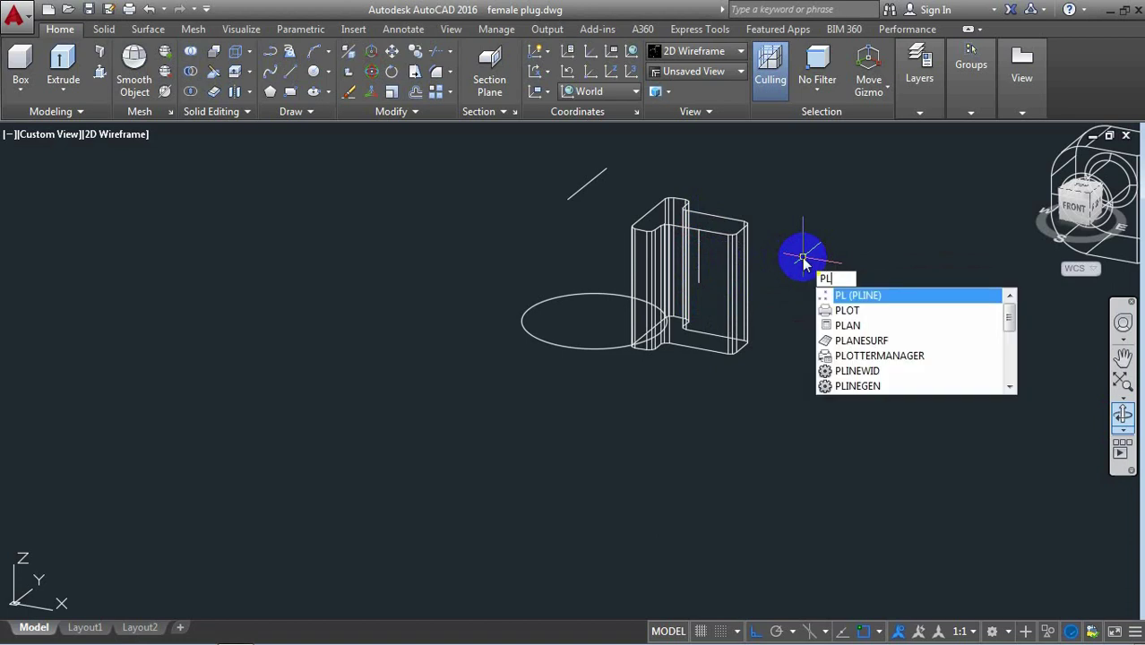
key("Return")
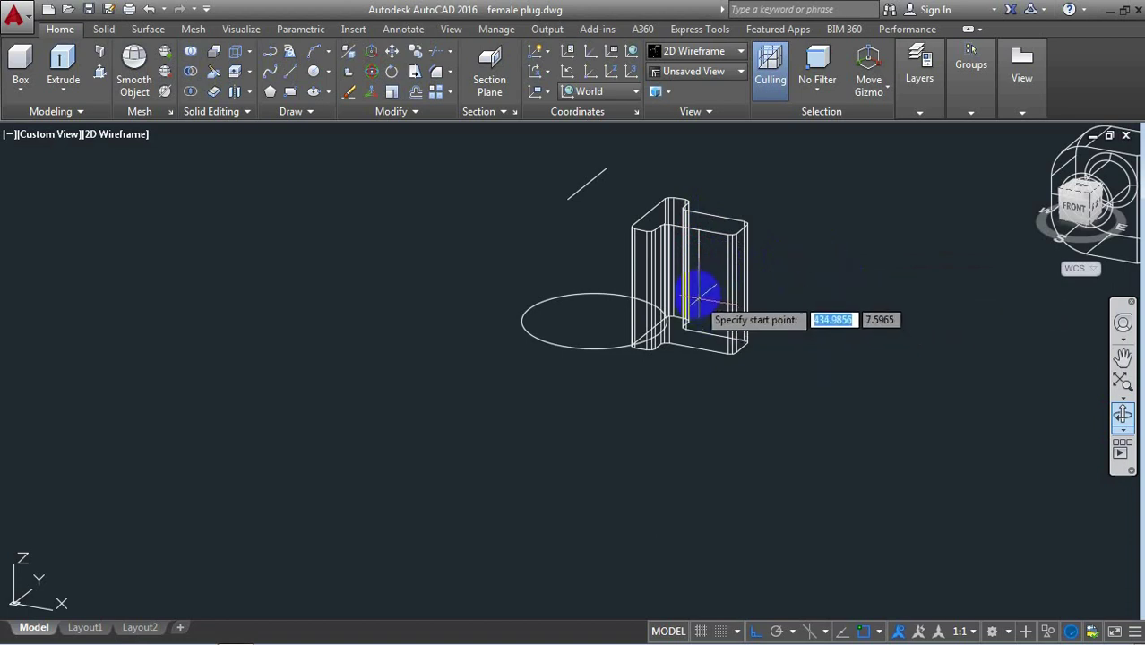
left_click(699, 284)
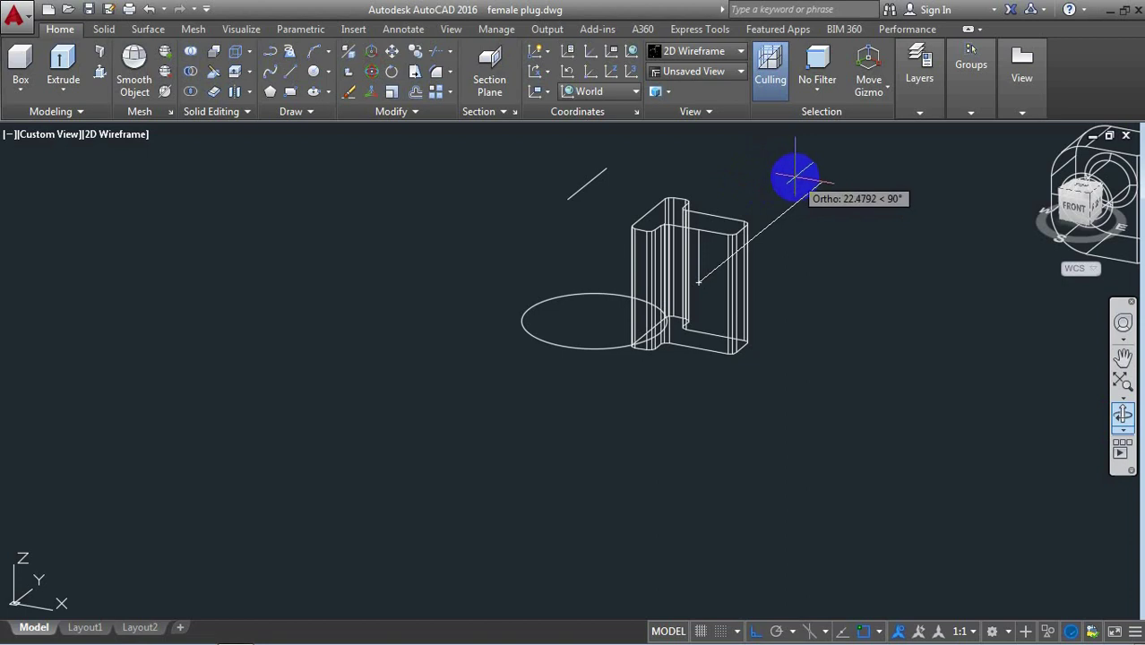
type("4")
key("Return")
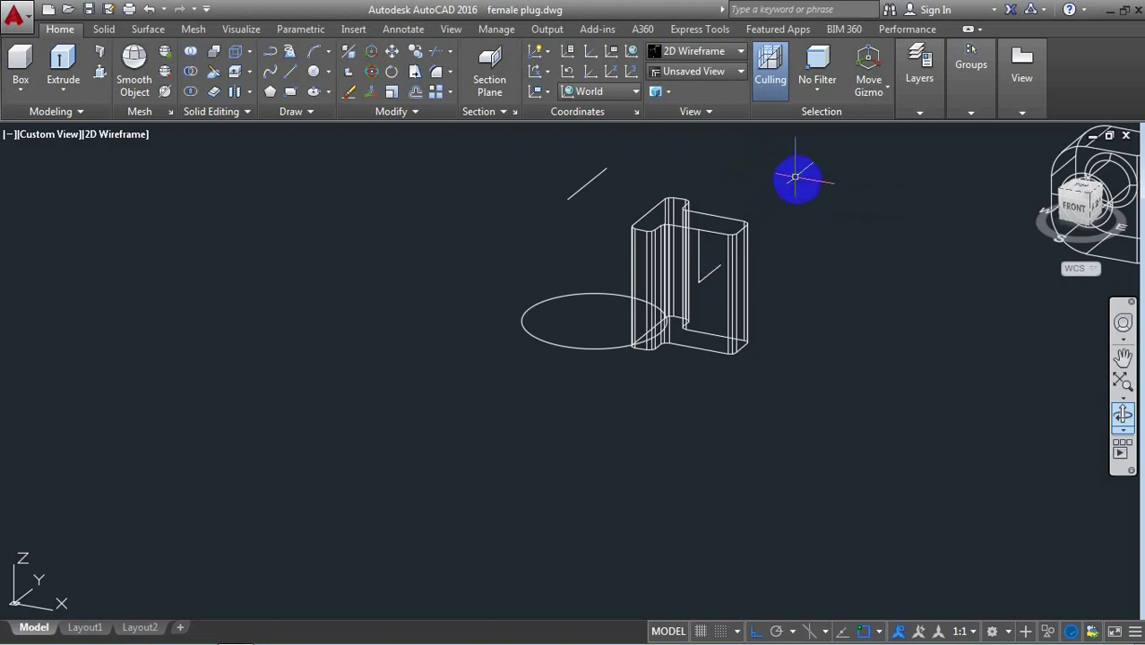
scroll(704, 288, "up", 2)
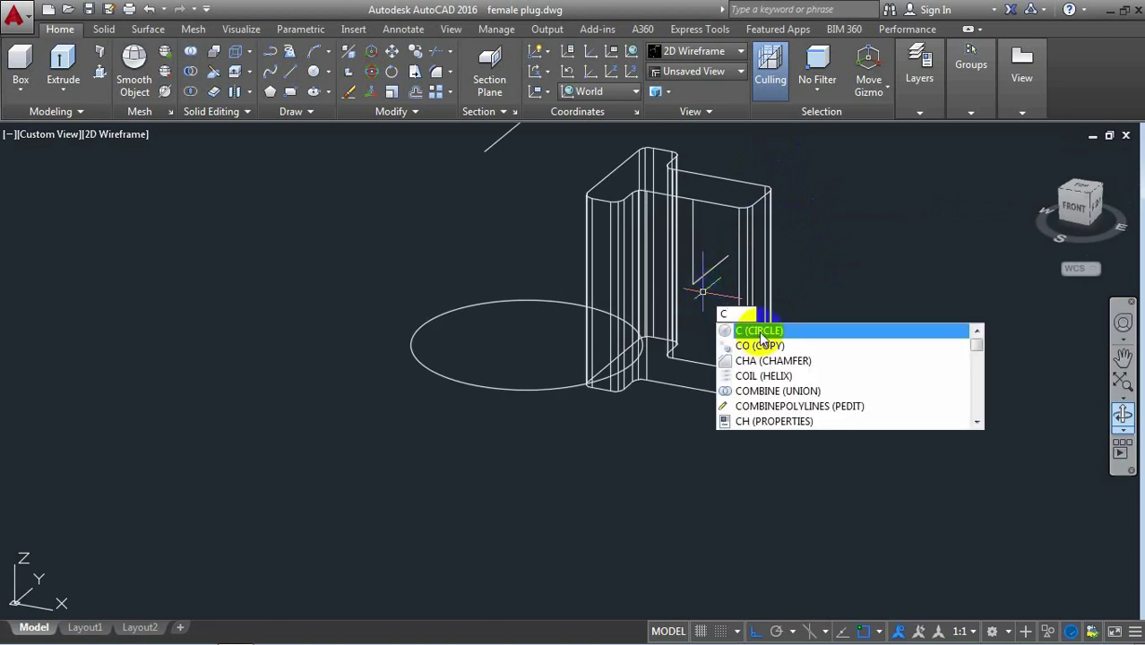
Draw a circle of diameter 3 at the top of the vertical line
key("Return")
left_click(695, 286)
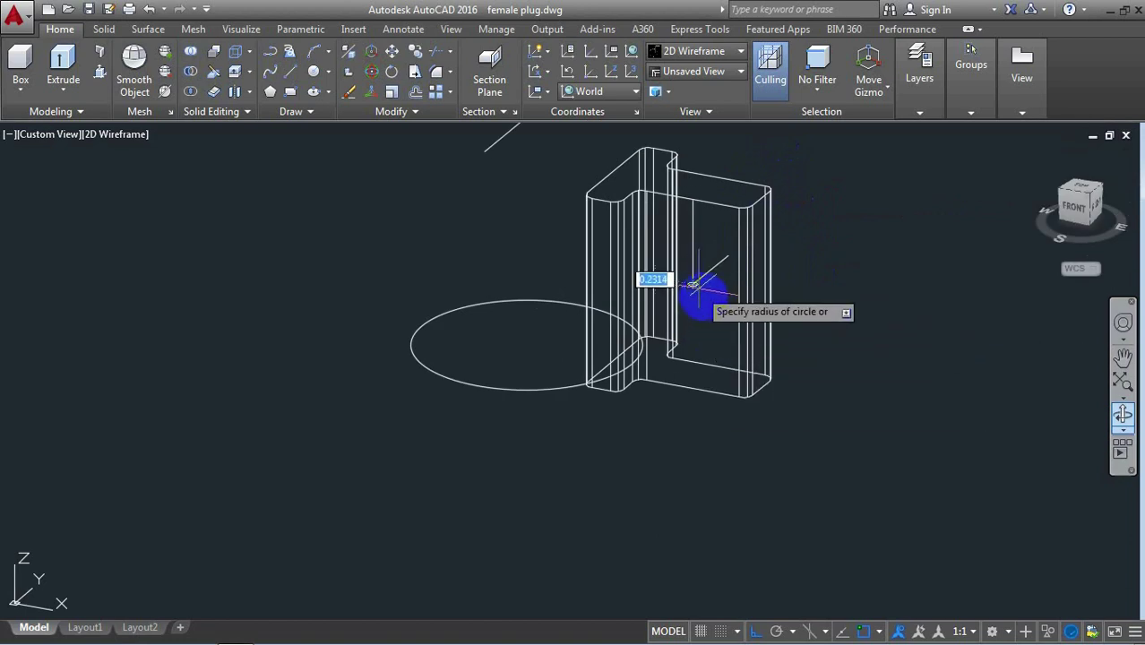
type("d")
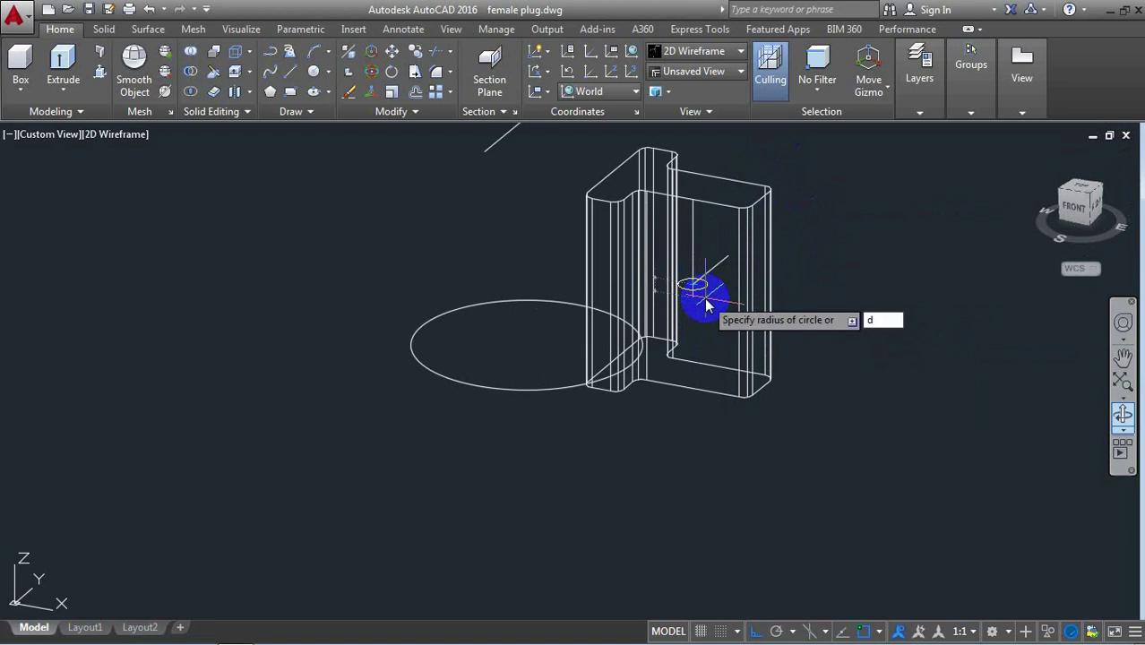
key("Return")
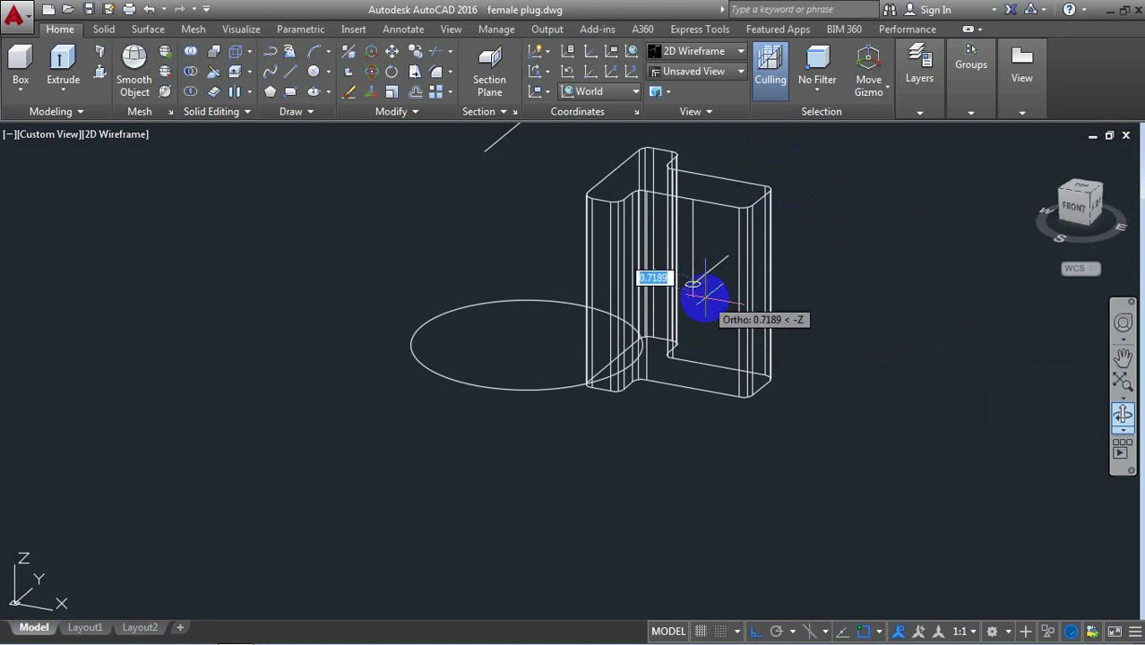
type("3")
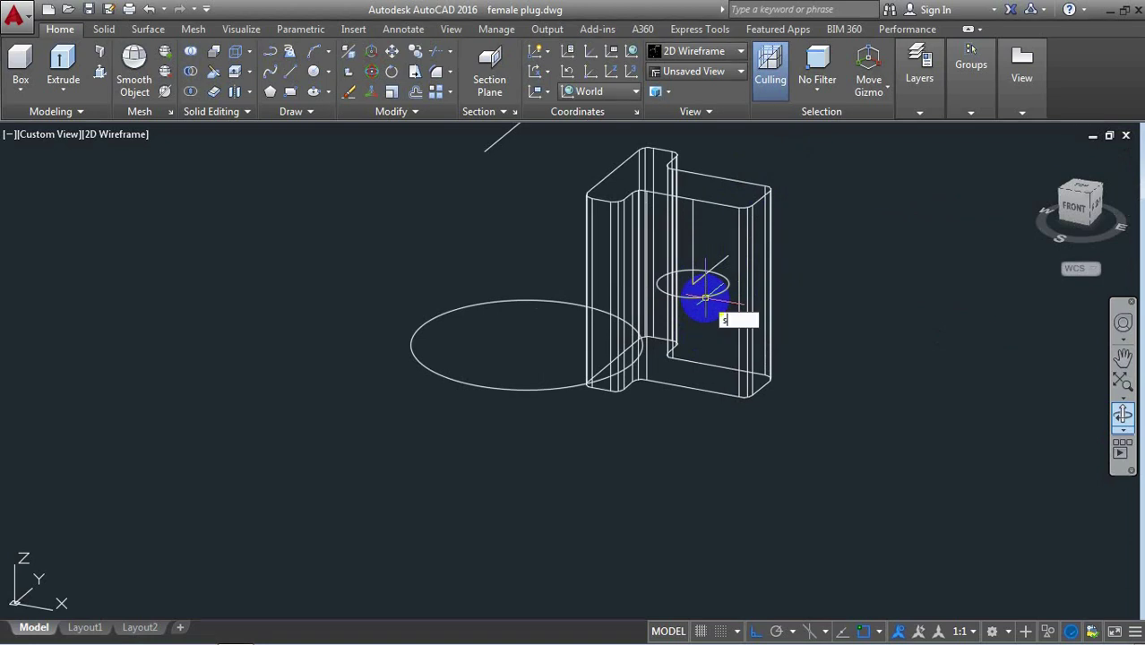
type("w")
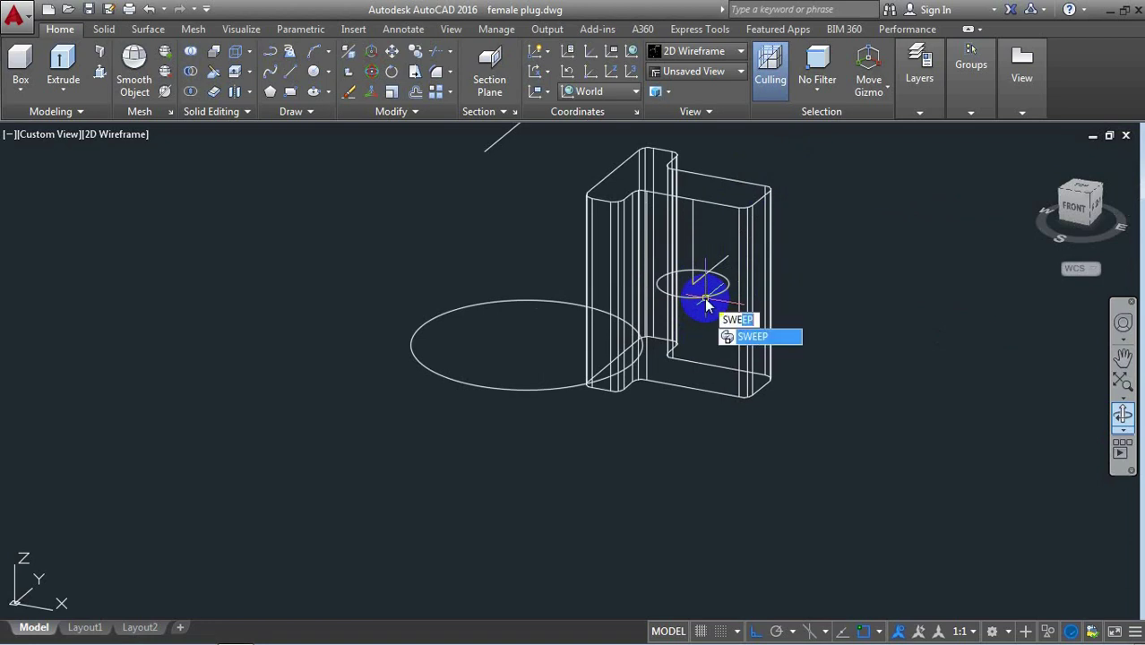
Sweep the diameter-3 circle along the short line to form a round solid
key("Return")
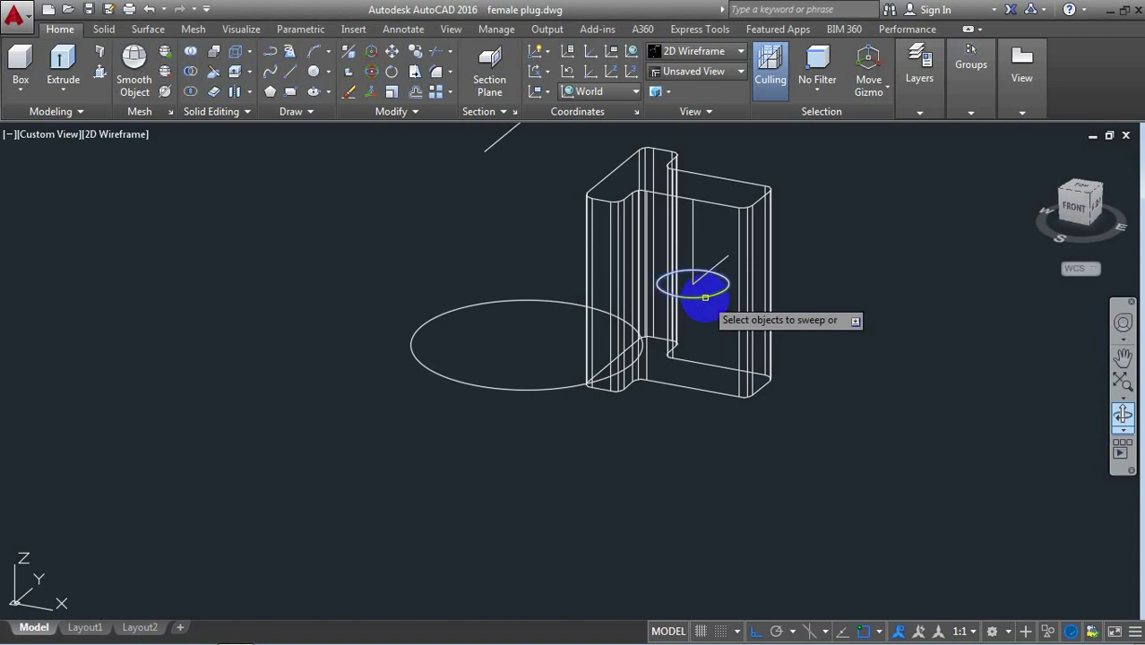
right_click(707, 306)
left_click(717, 305)
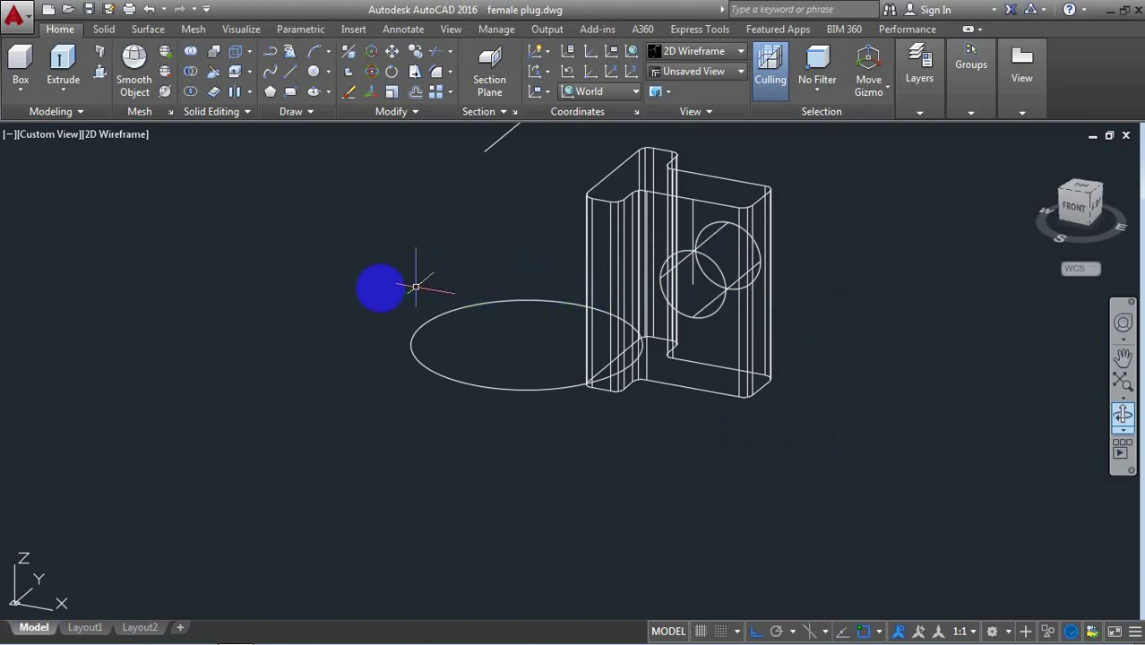
Subtract the cylinder from the bracket to cut a round hole through it
type("su")
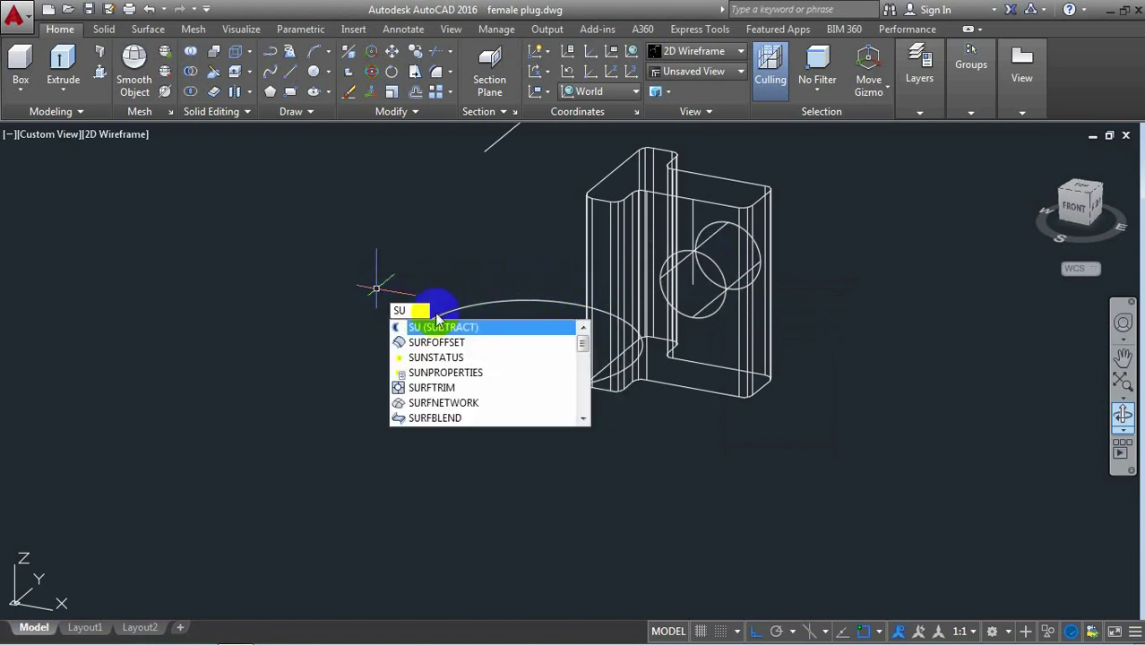
key("Return")
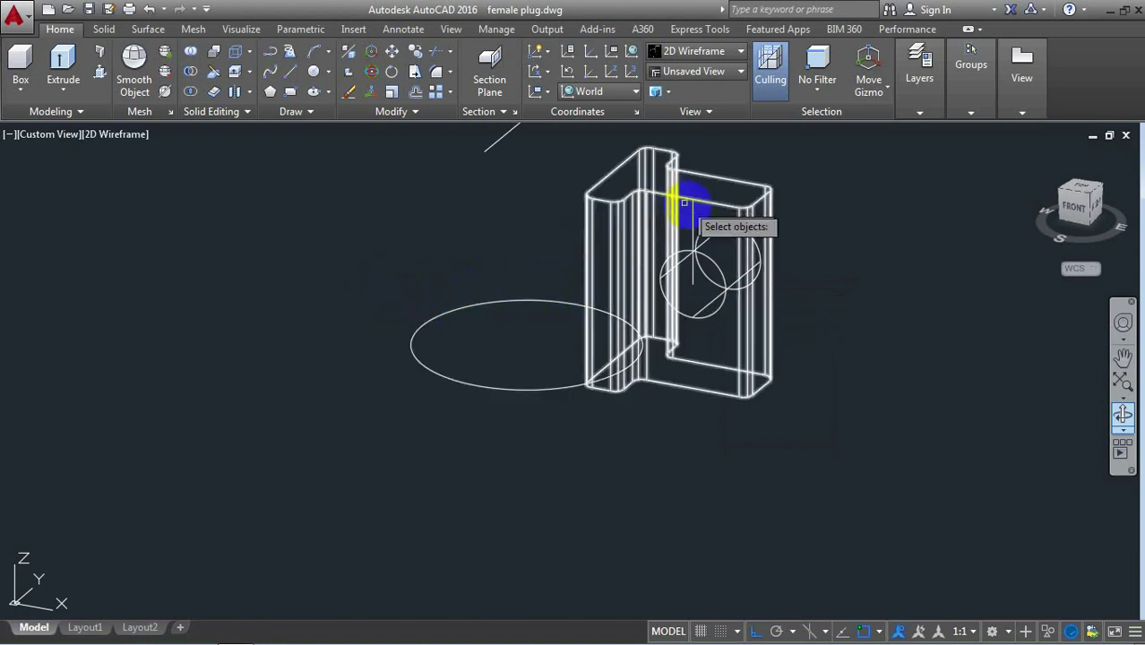
left_click(689, 201)
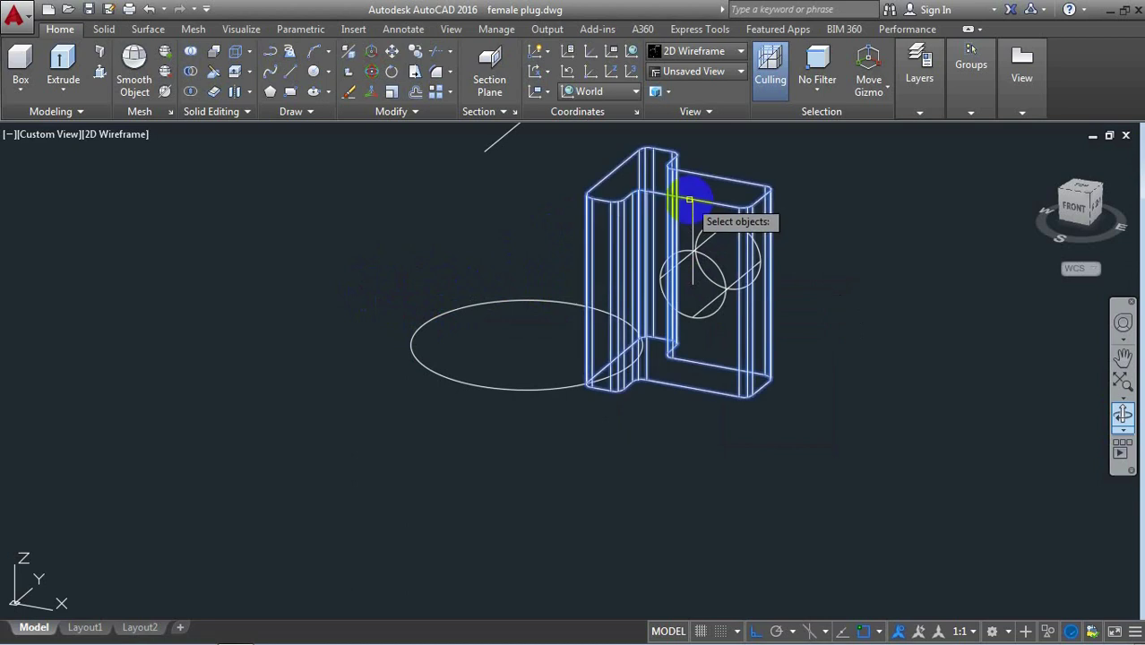
left_click(707, 257)
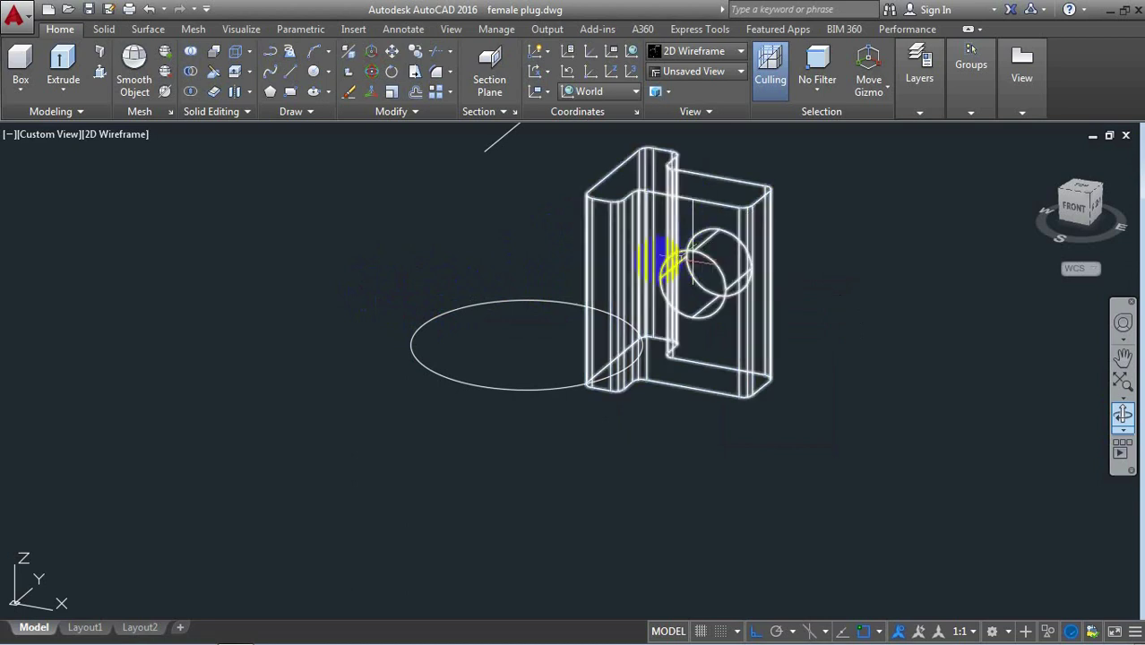
key("Return")
Switch to the Shaded visual style and the Top view to check the hole
left_click(129, 137)
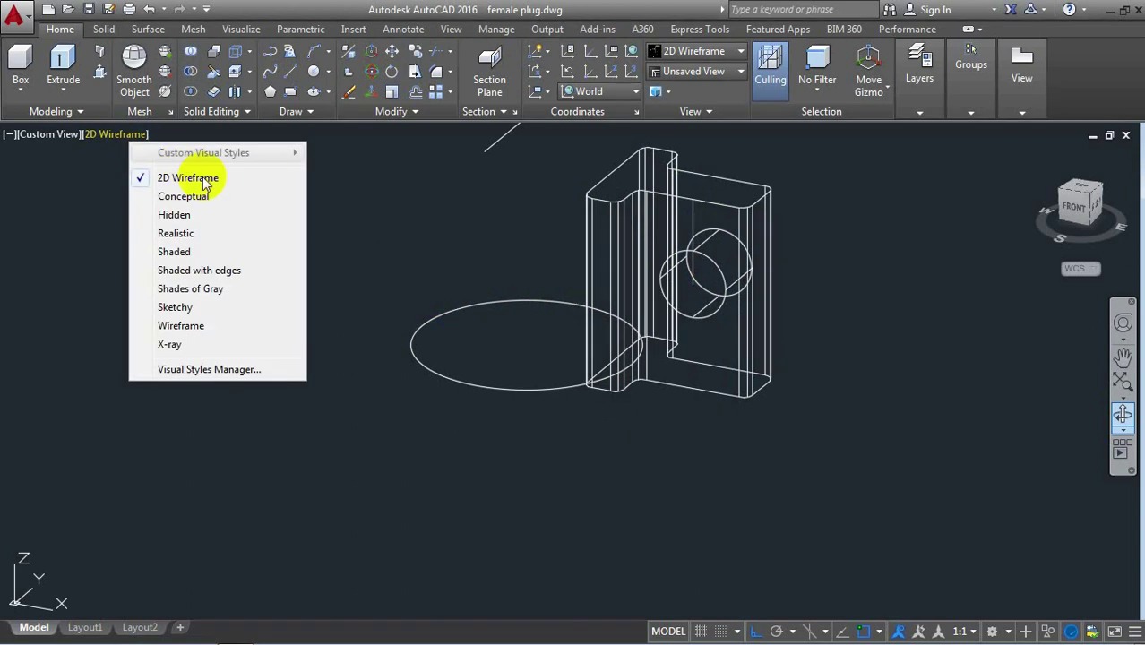
left_click(187, 252)
scroll(356, 280, "down", 2)
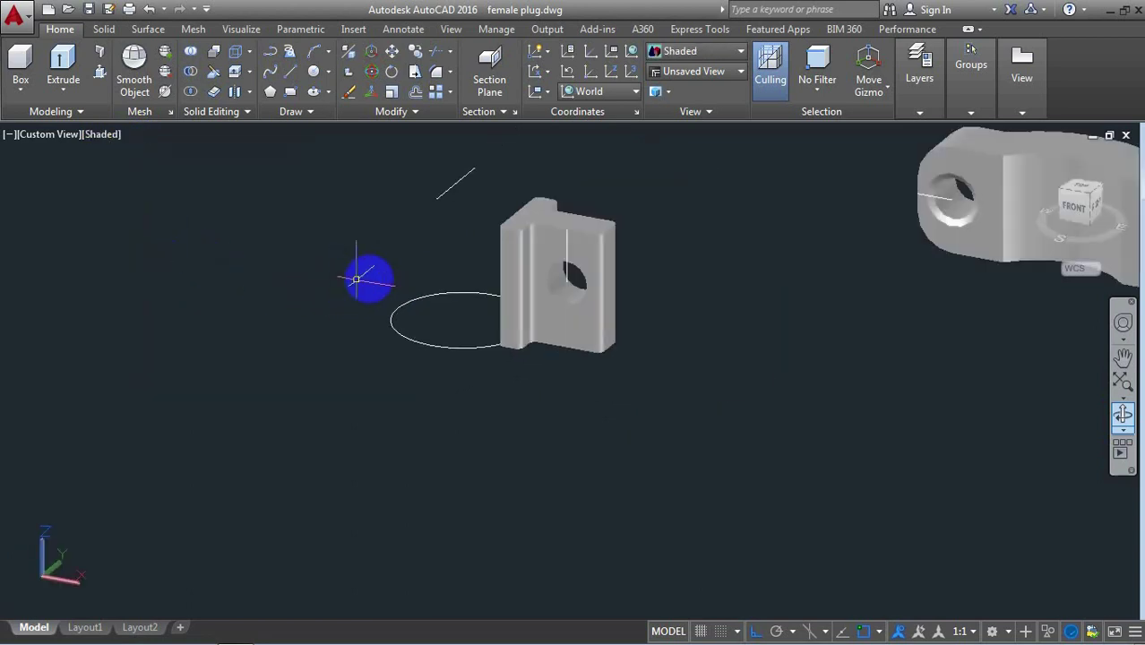
middle_click_drag(466, 291, 453, 291, "shift")
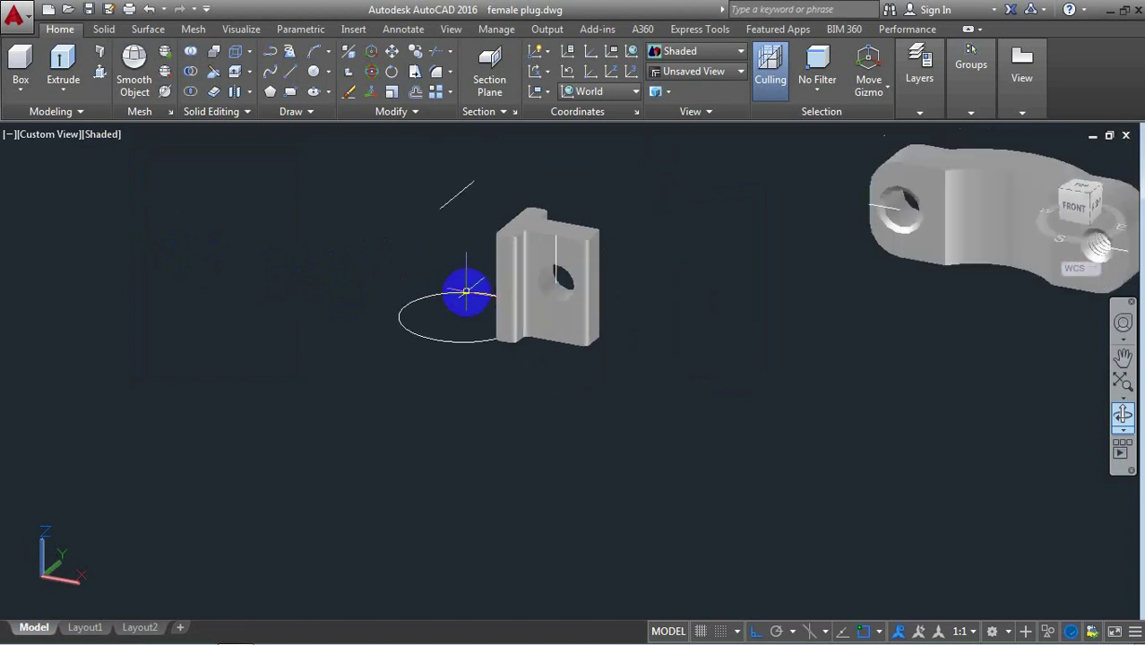
left_click(1092, 187)
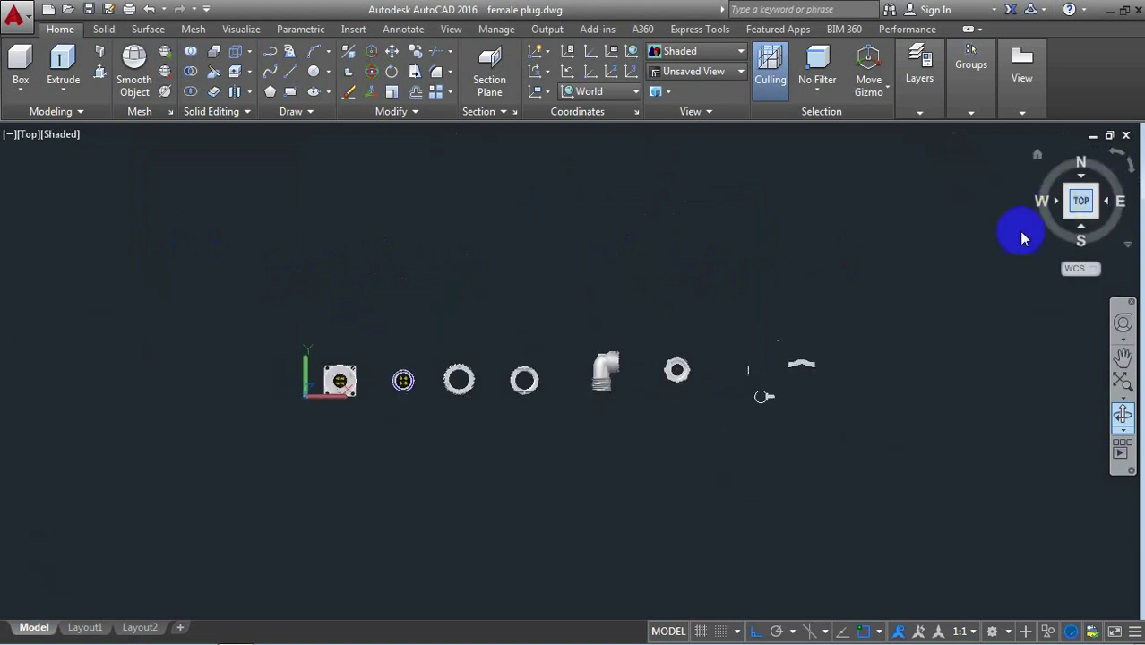
Mirror the small holed tab across a vertical line through the circle centre, keeping the original
scroll(773, 392, "up", 3)
scroll(766, 399, "up", 2)
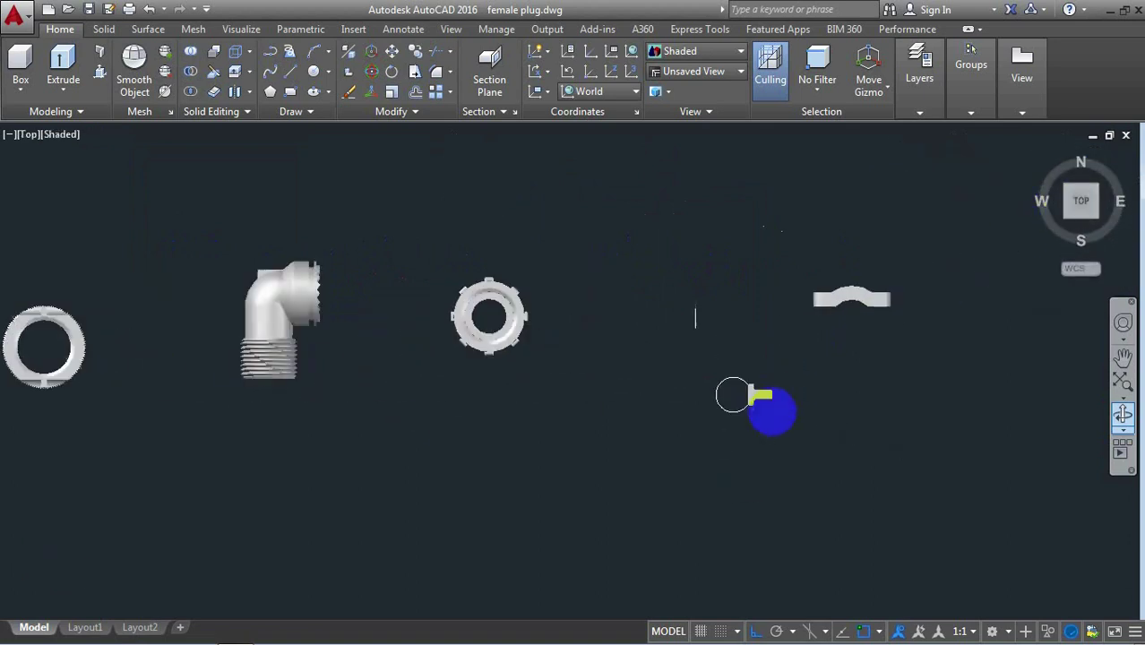
scroll(769, 405, "up", 2)
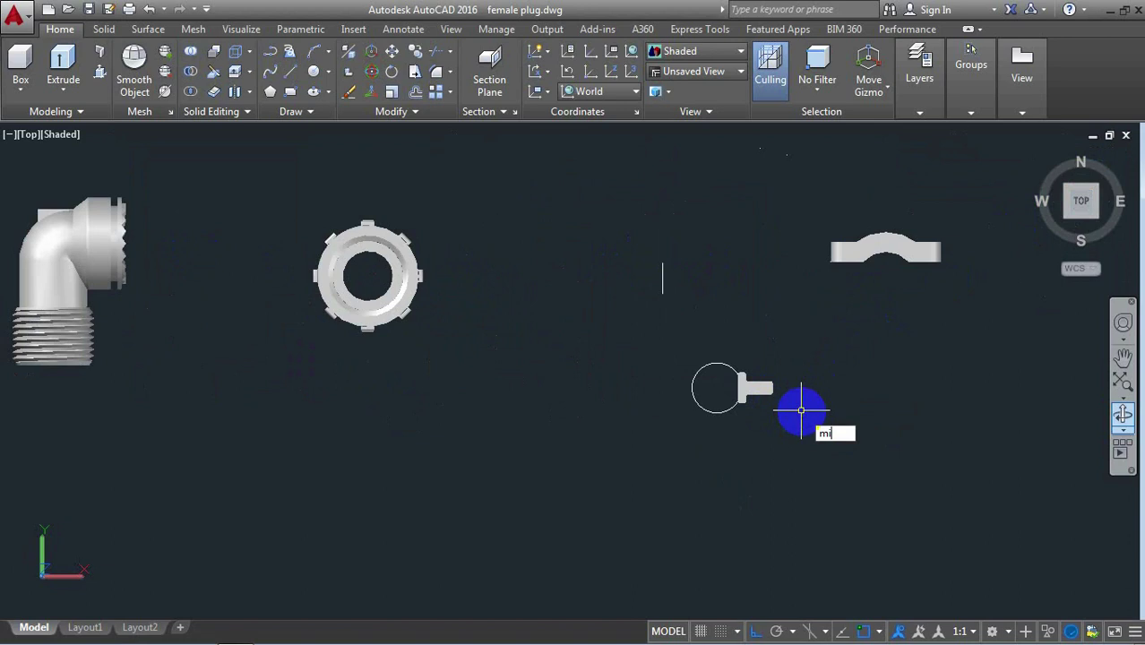
left_click(883, 451)
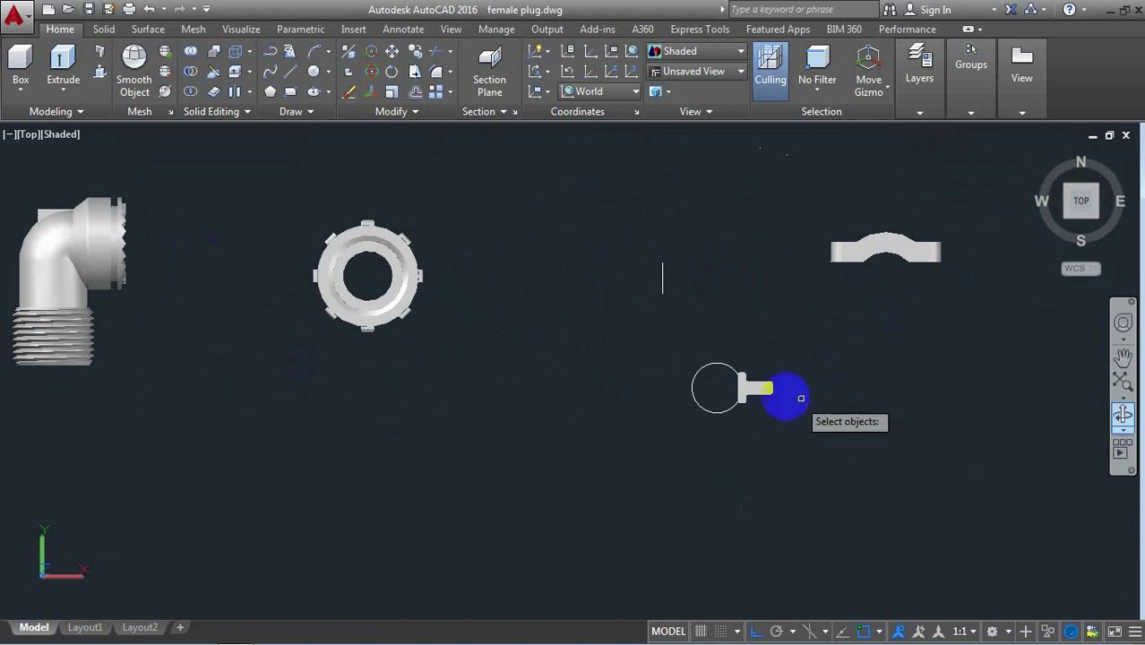
left_click(769, 391)
key("Return")
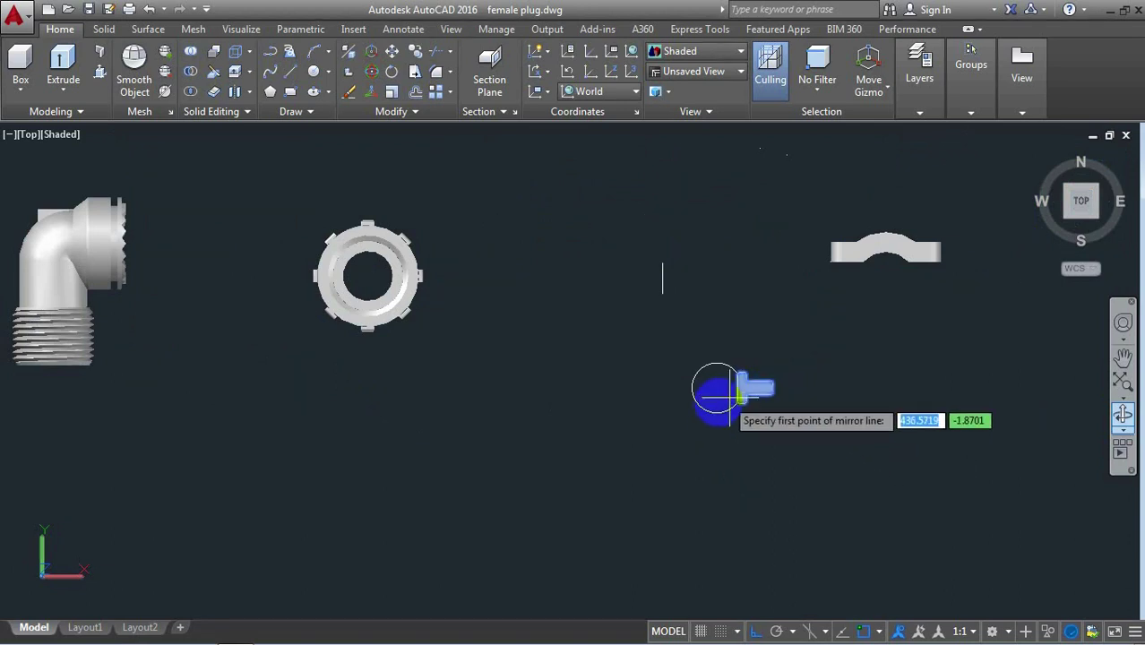
left_click(717, 387)
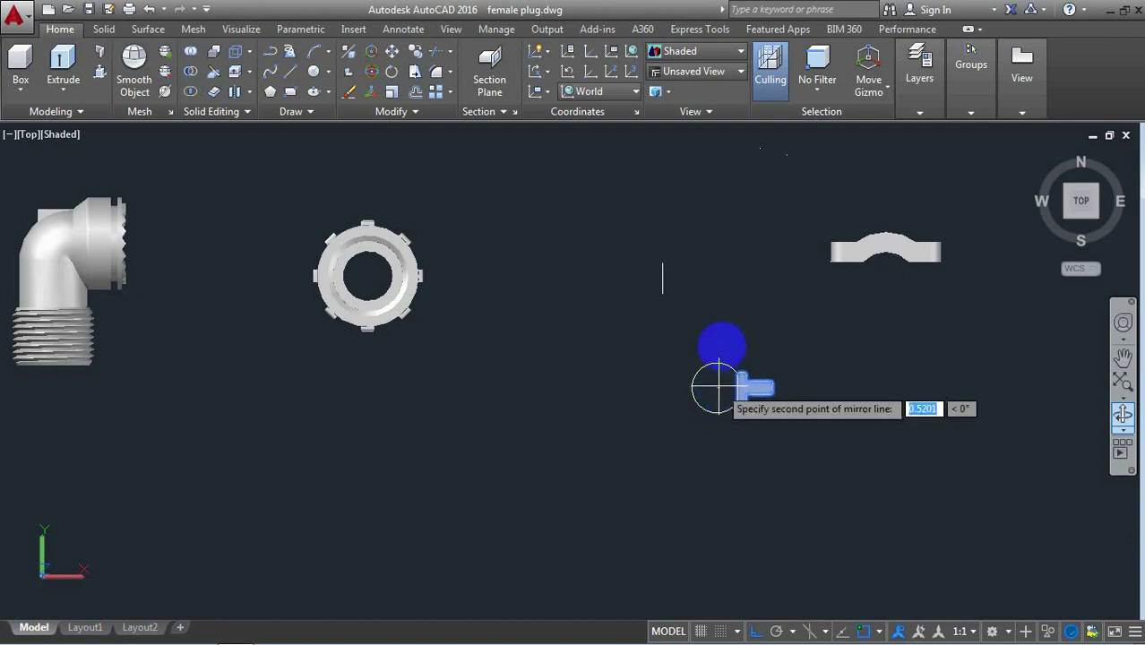
left_click(717, 284)
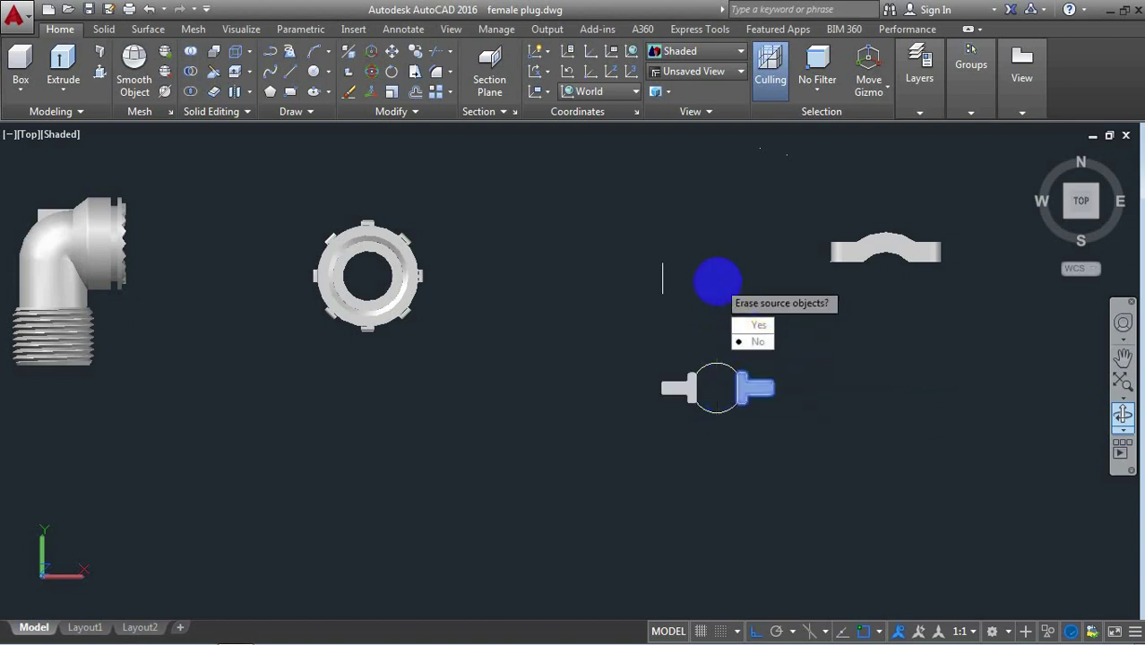
key("Return")
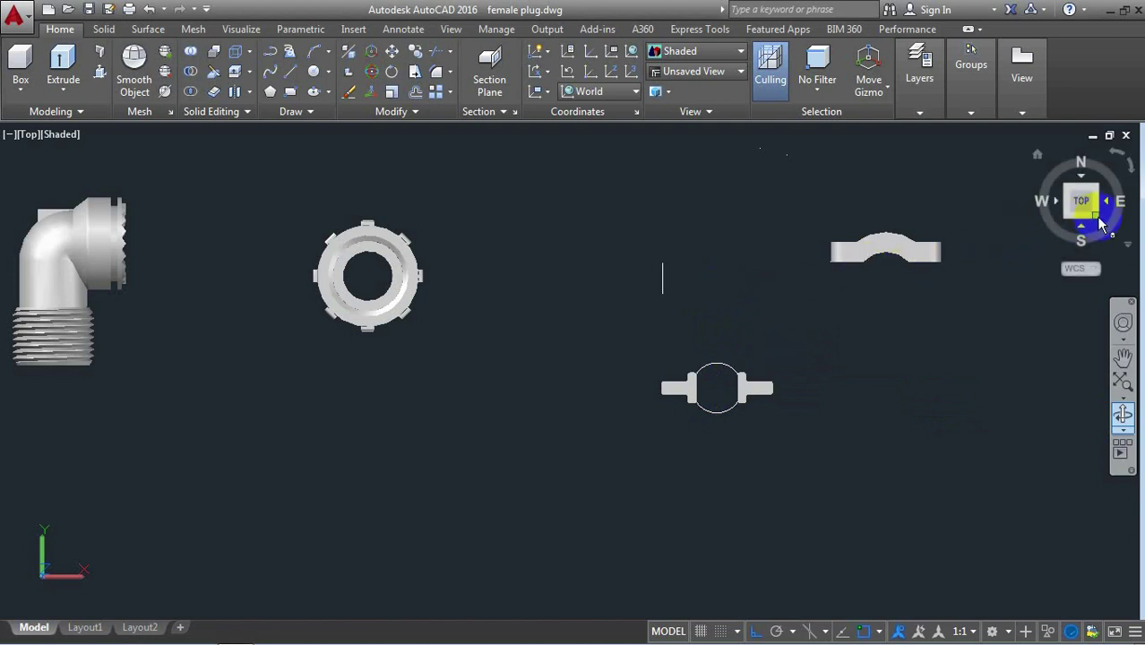
In SE Isometric, start moving the curved clamp from its end hole centre
left_click(1102, 226)
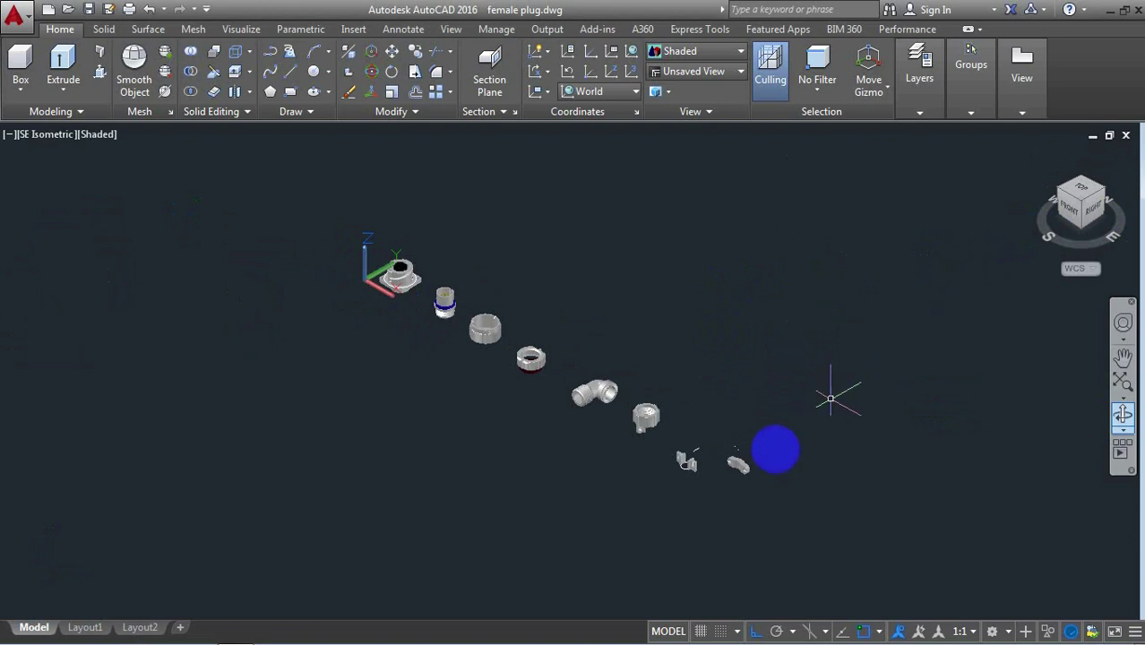
scroll(745, 493, "up", 3)
scroll(737, 485, "up", 3)
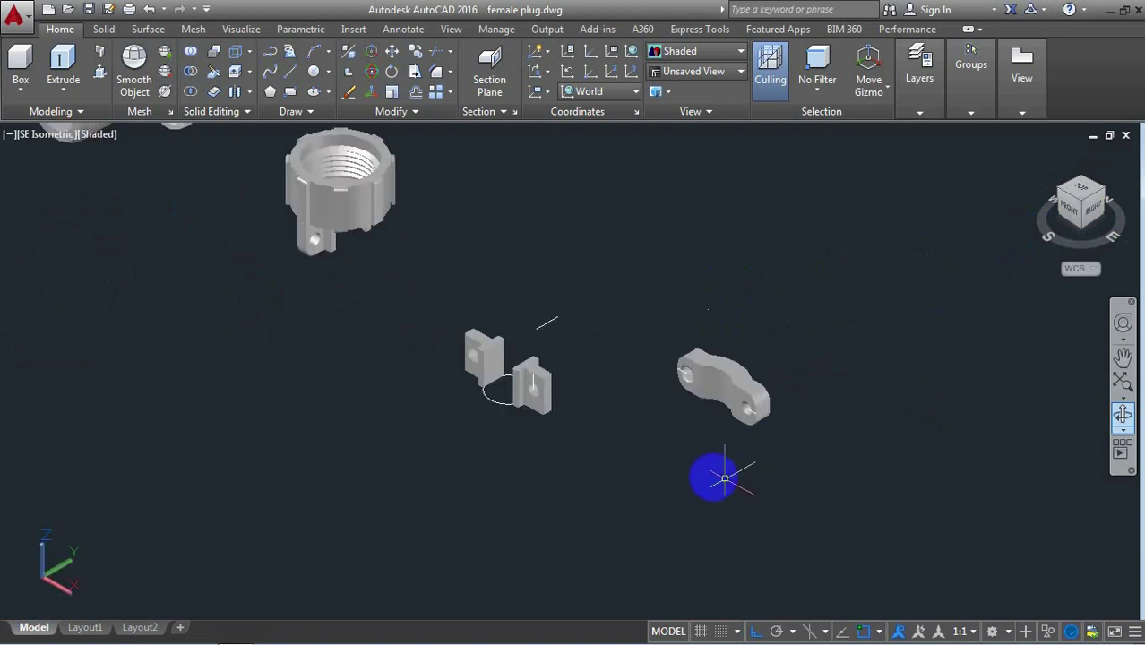
scroll(714, 449, "up", 2)
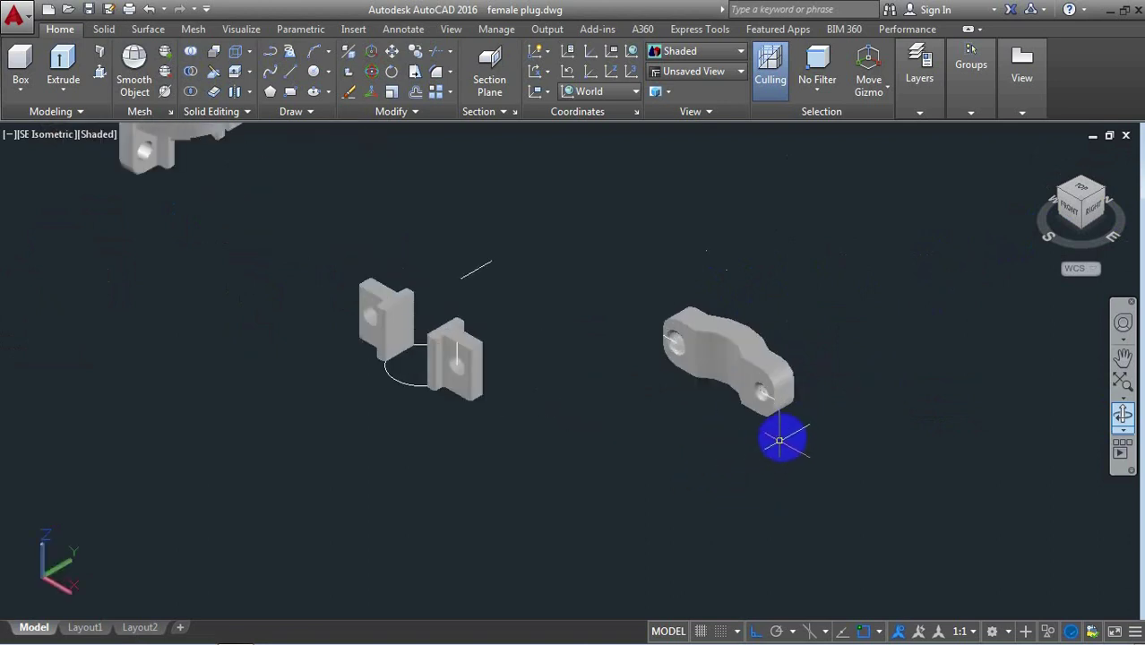
scroll(778, 438, "up", 3)
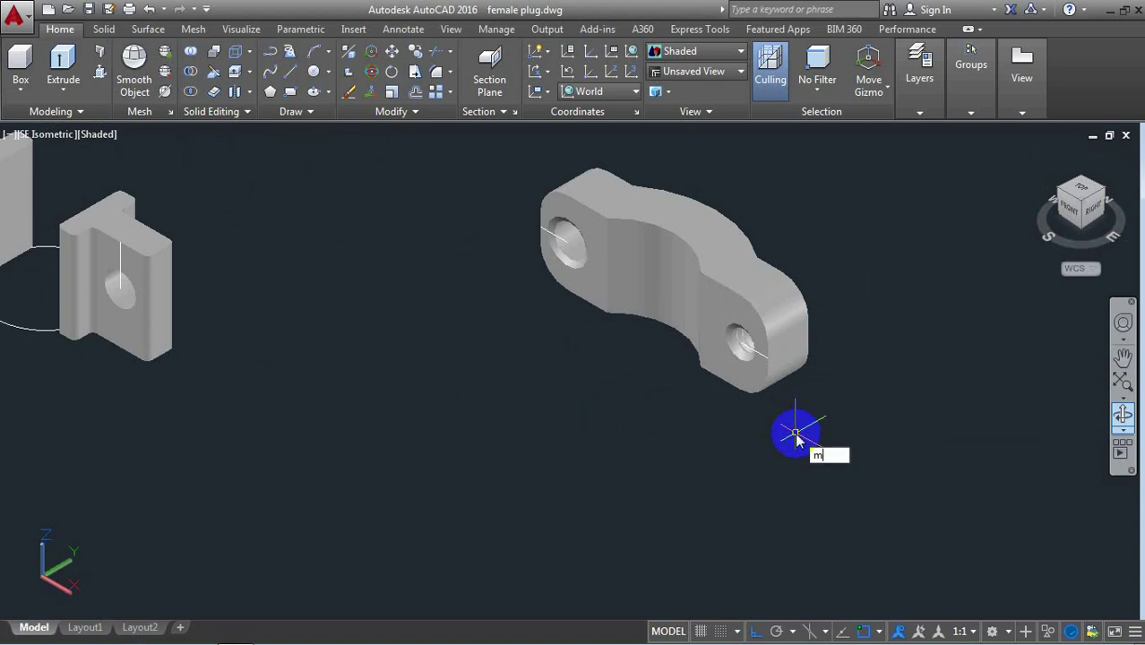
left_click(882, 468)
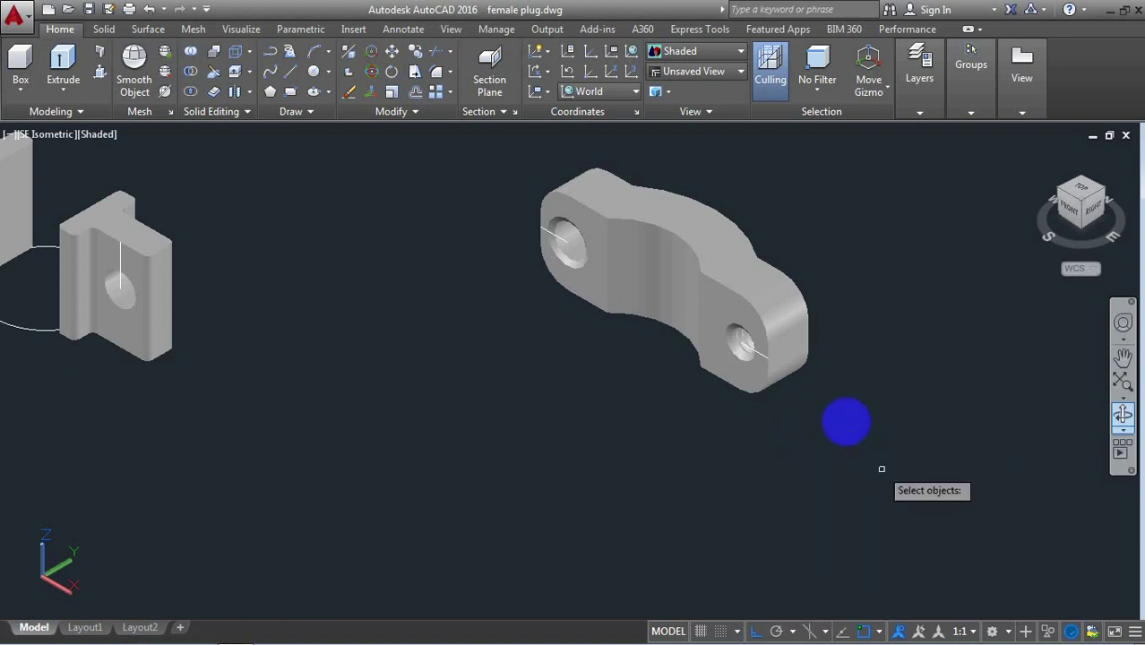
left_click(776, 318)
key("Return")
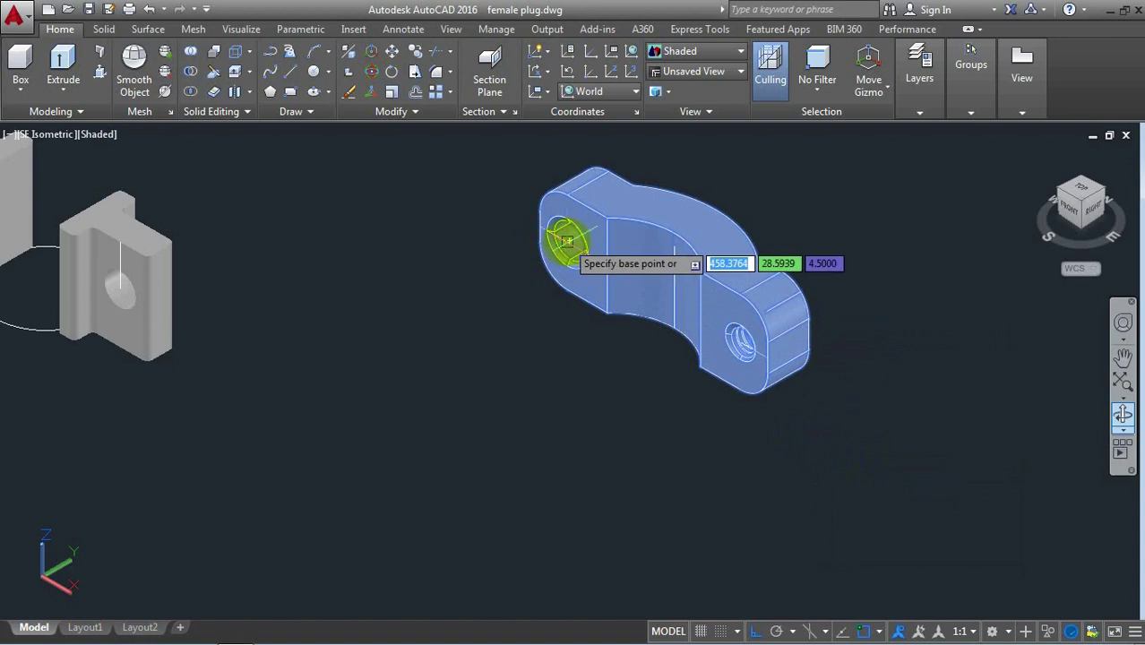
scroll(567, 241, "up", 5)
left_click(566, 241)
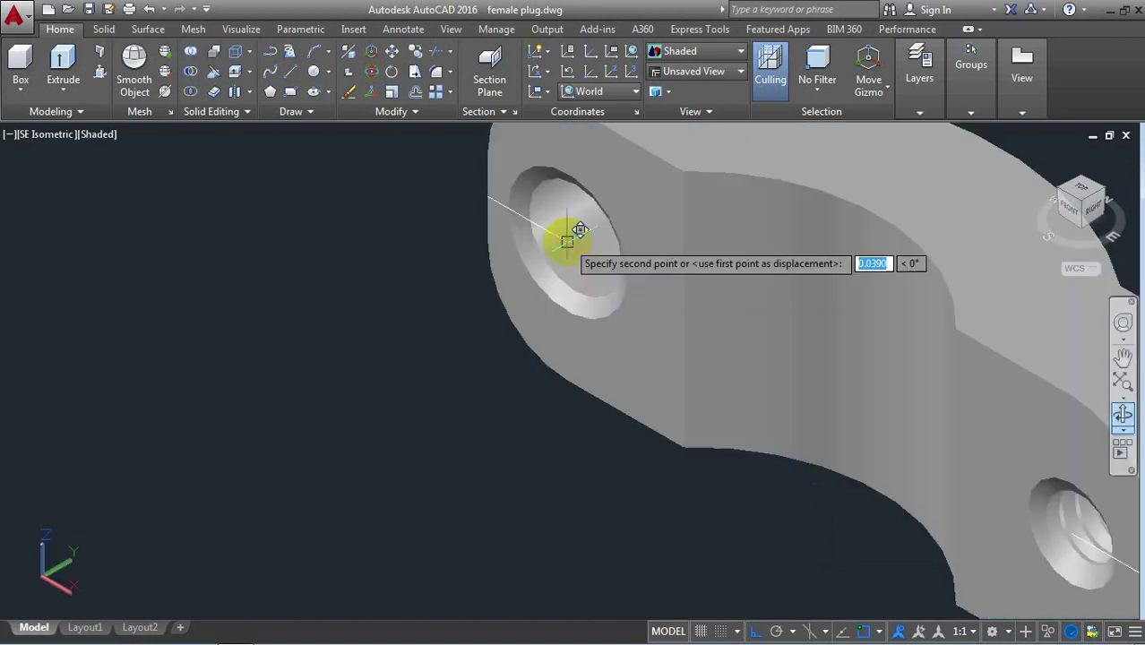
Orbit to the brackets and place the clamp's hole onto the bracket hole centre
scroll(566, 241, "down", 5)
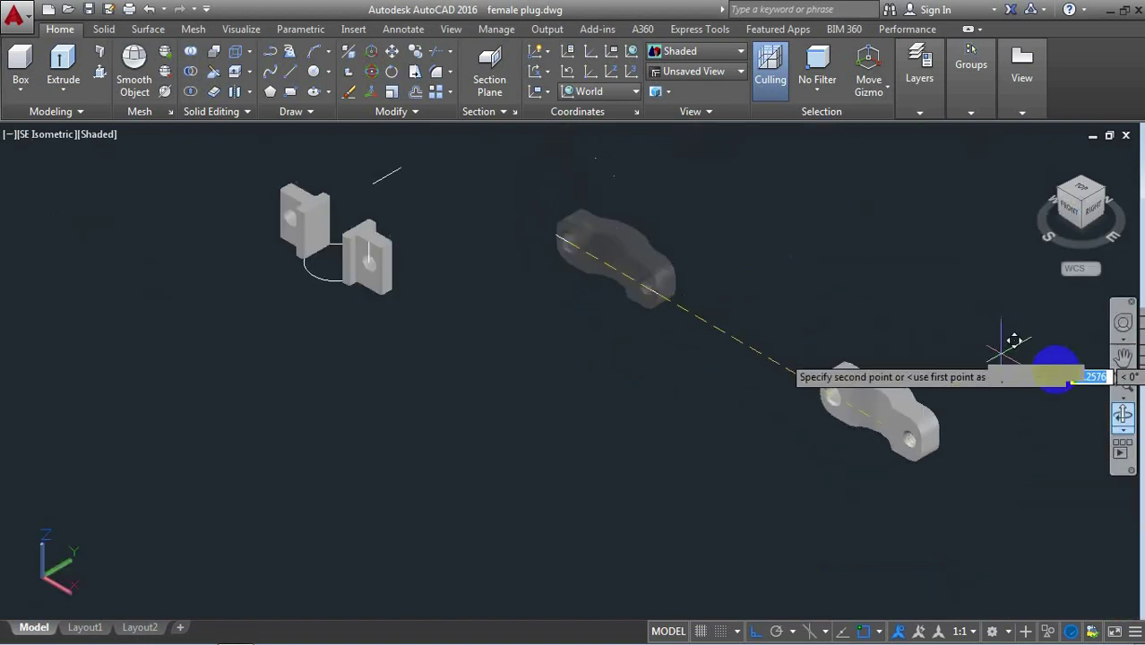
mouse_move(1057, 398)
middle_mouse_down("shift")
mouse_move(589, 295)
mouse_move(552, 268)
middle_mouse_up("shift")
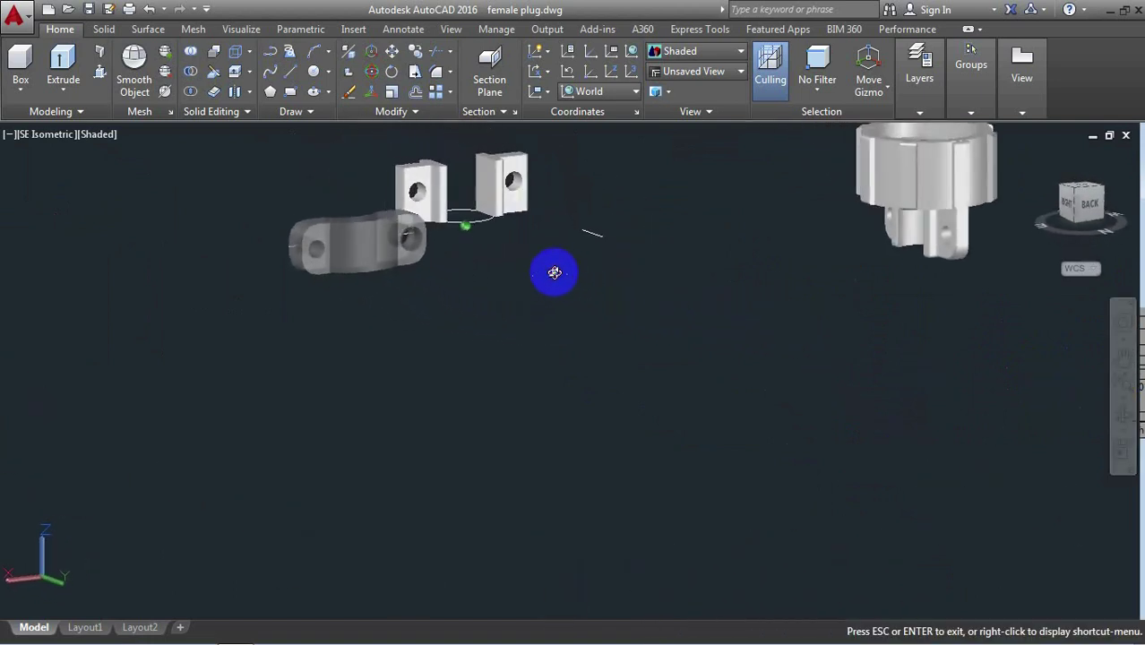
scroll(509, 170, "up", 2)
scroll(523, 158, "up", 3)
scroll(523, 158, "up", 1)
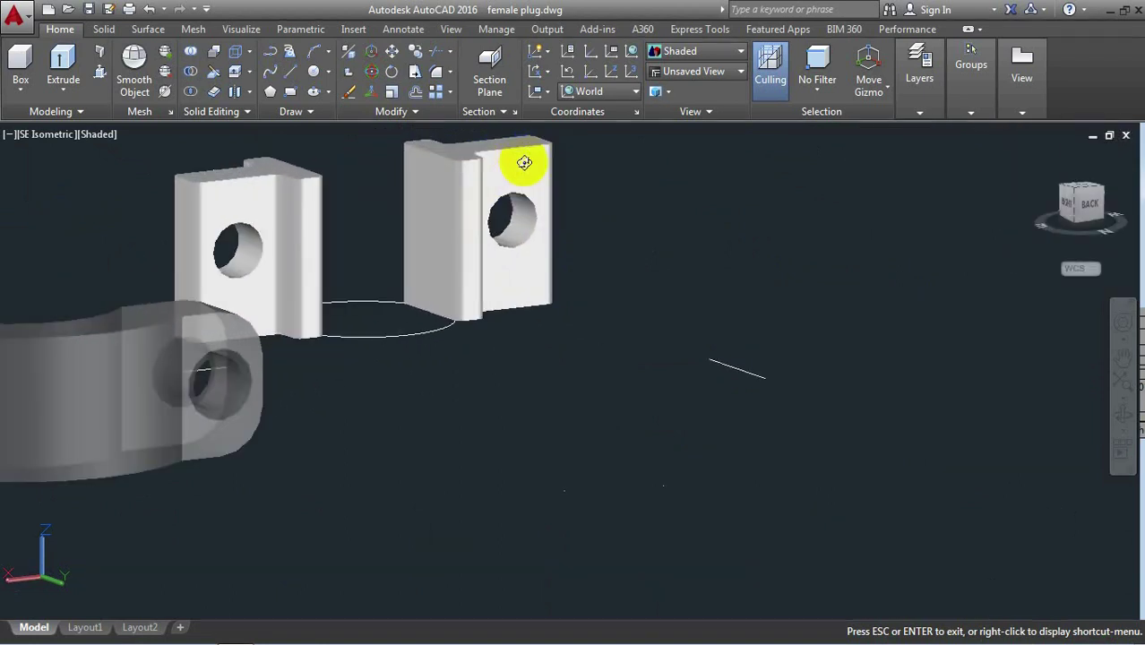
scroll(556, 175, "up", 1)
right_click(665, 186)
left_click(704, 198)
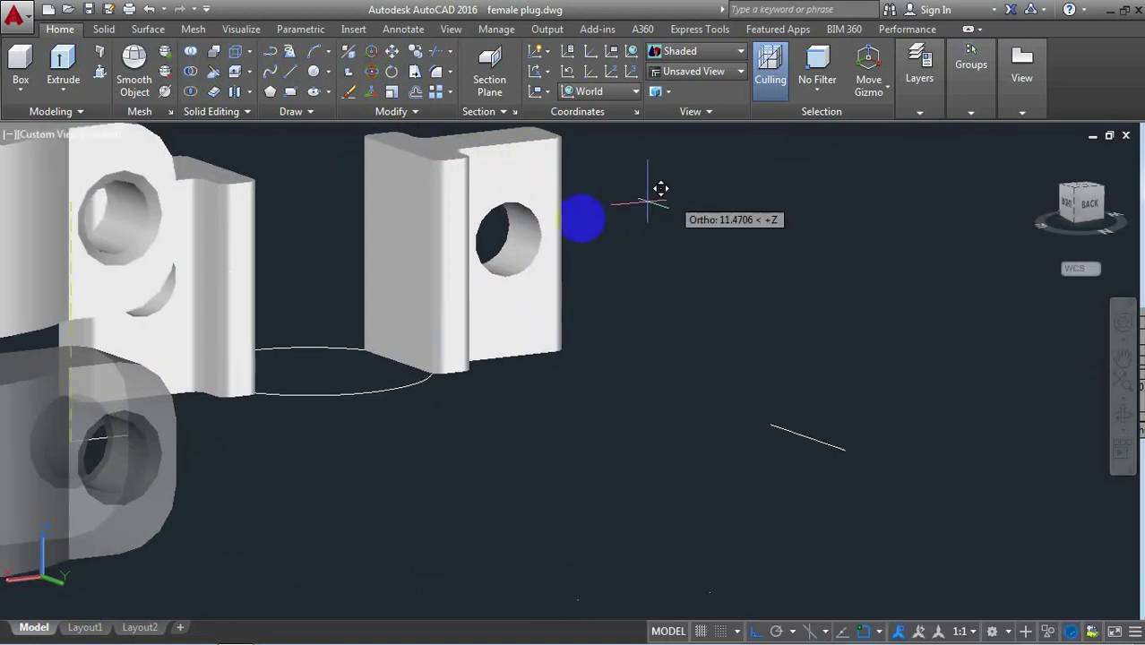
left_click(507, 240)
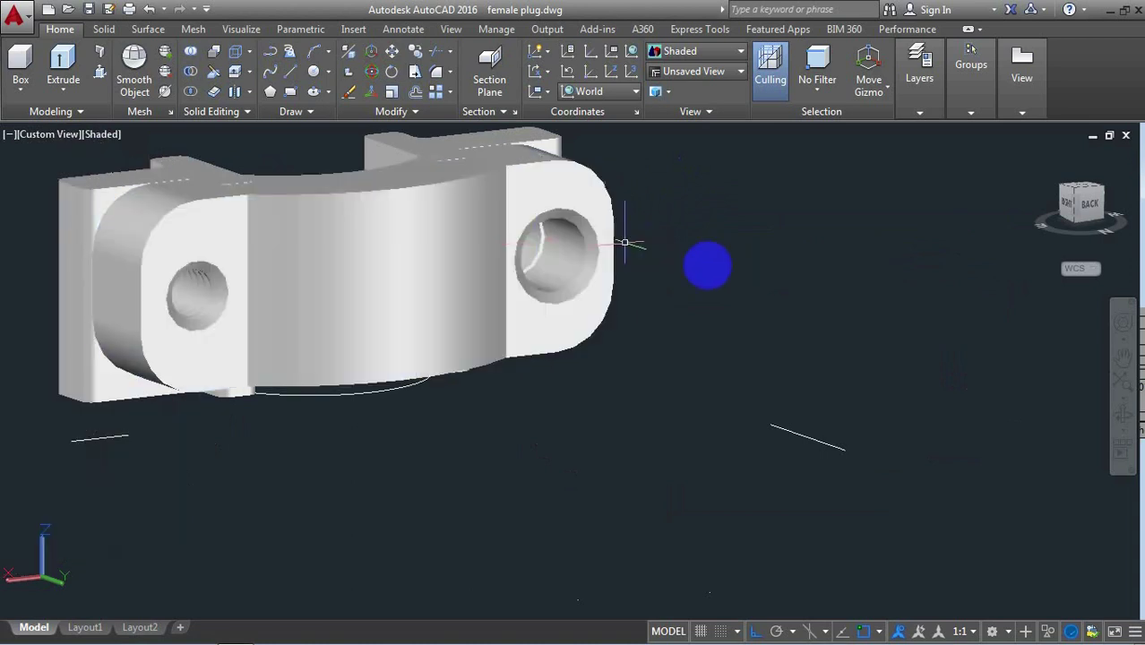
scroll(769, 303, "down", 2)
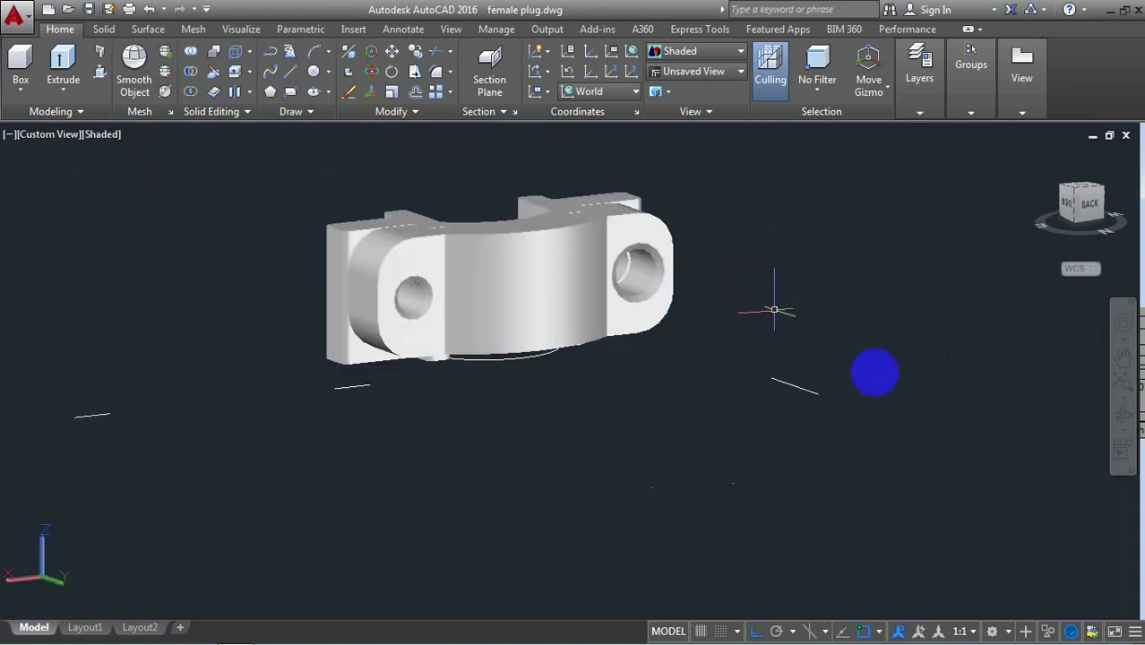
left_click(1122, 412)
mouse_move(709, 376)
left_mouse_down()
mouse_move(786, 371)
mouse_move(728, 375)
mouse_move(675, 405)
mouse_move(729, 450)
mouse_move(756, 511)
mouse_move(726, 489)
mouse_move(647, 494)
mouse_move(647, 512)
mouse_move(647, 440)
mouse_move(633, 408)
mouse_move(795, 345)
mouse_move(765, 353)
mouse_move(695, 435)
mouse_move(654, 461)
mouse_move(524, 338)
left_mouse_up()
Zoom in and exit 3D Orbit, viewing the clamp's curved inner face from above
scroll(524, 332, "up", 2)
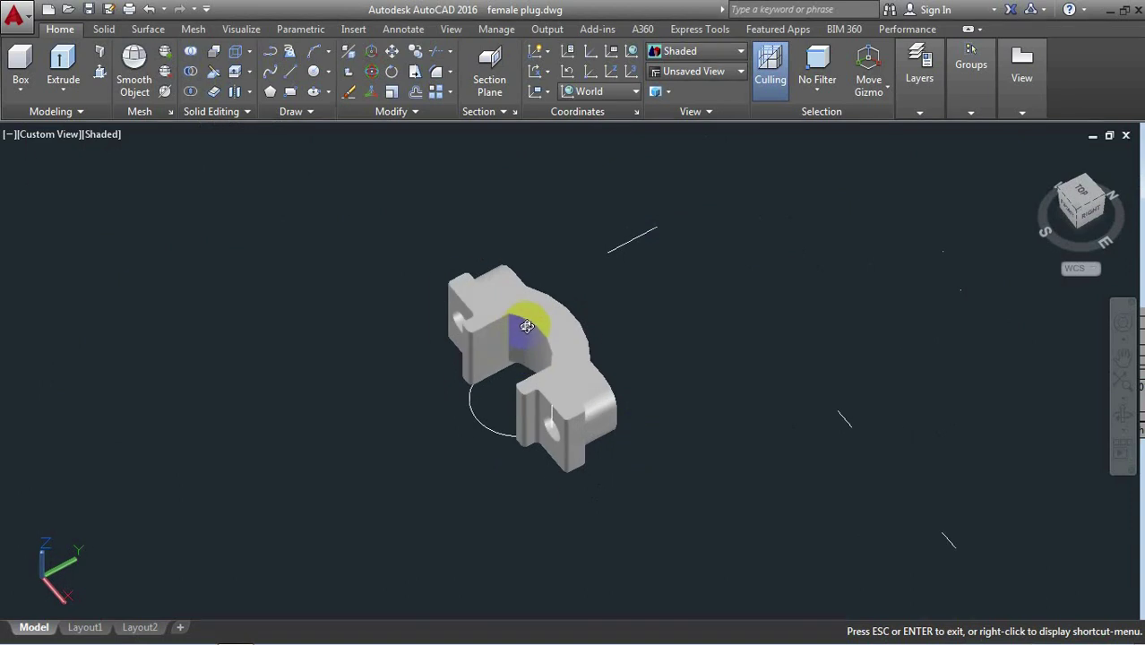
scroll(547, 327, "up", 1)
scroll(645, 305, "up", 2)
right_click(749, 281)
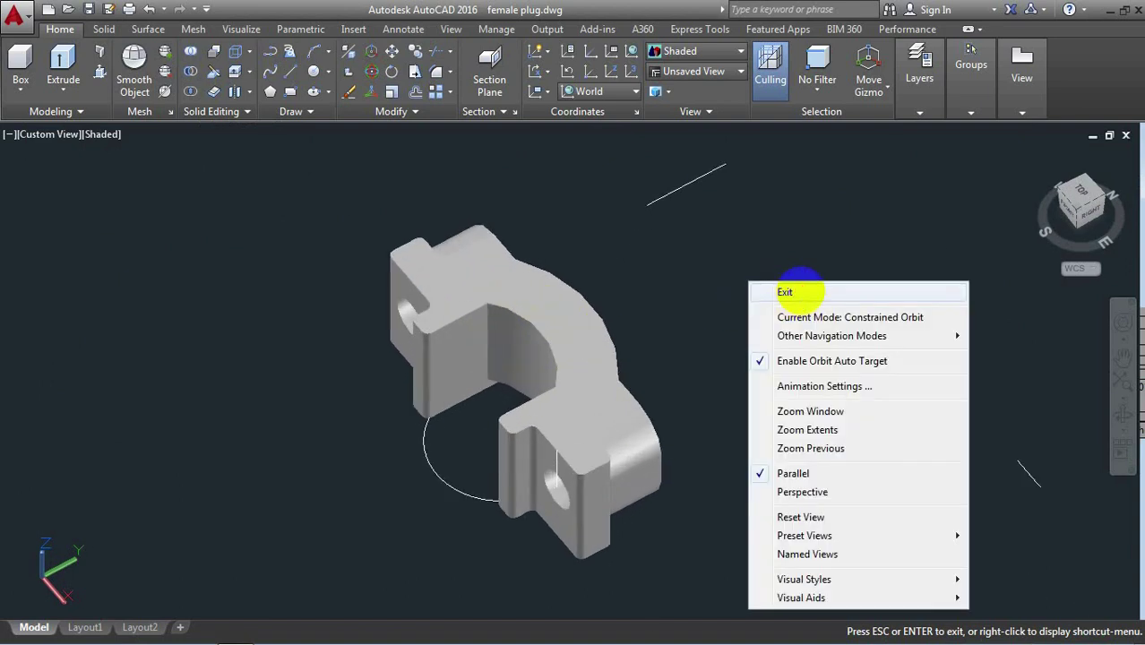
left_click(799, 291)
Union the curved body with the left and right lugs into one clamp half
type("u")
left_click(874, 328)
left_click(603, 338)
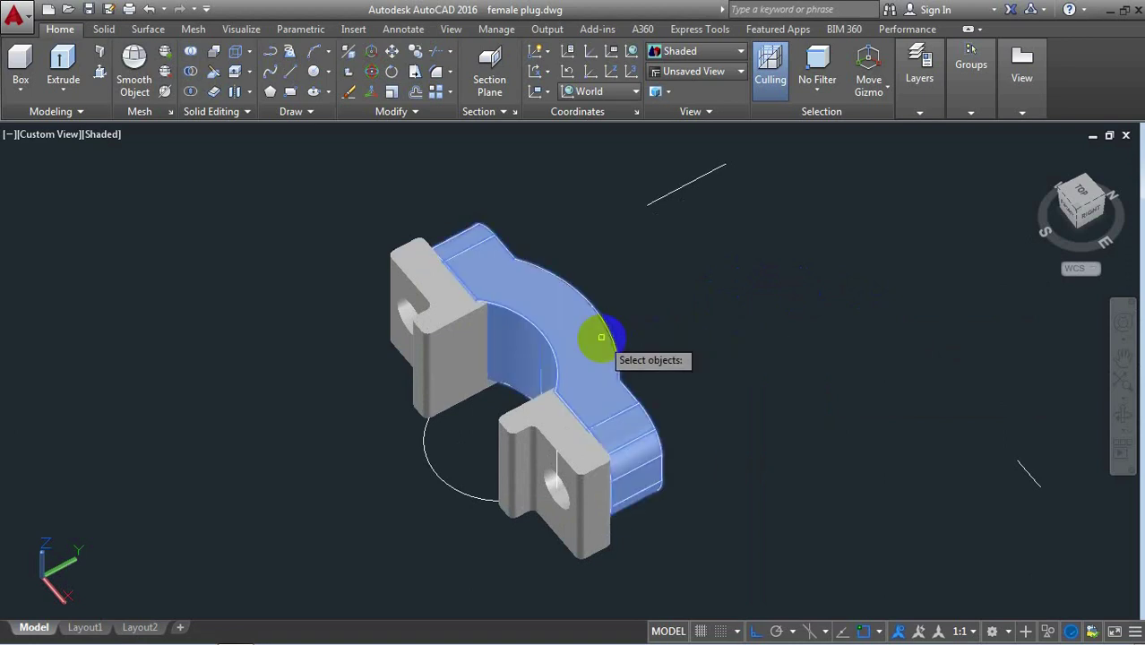
key("Return")
left_click(455, 335)
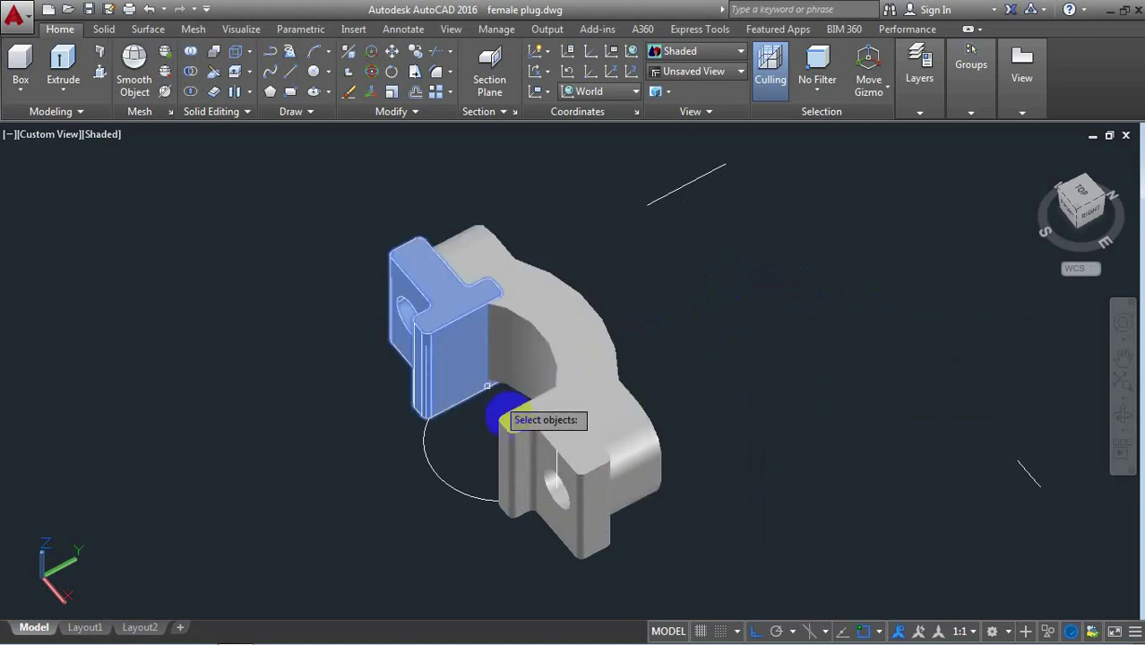
left_click(509, 416)
key("Return")
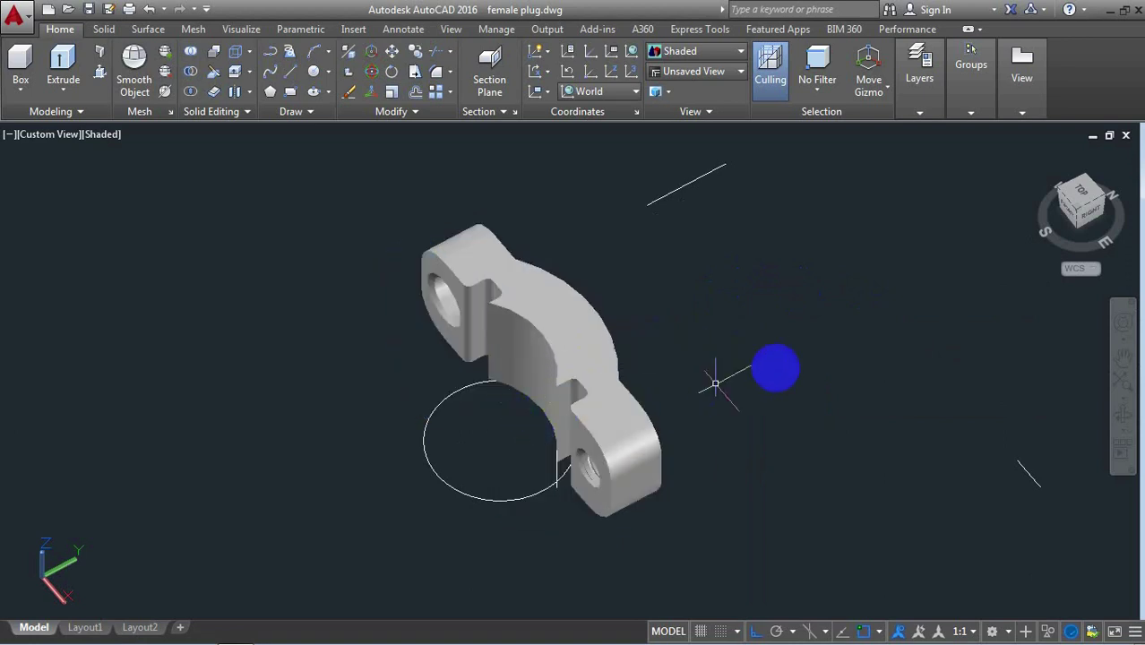
left_click(1123, 415)
mouse_move(749, 387)
left_mouse_down()
mouse_move(890, 379)
mouse_move(932, 356)
left_mouse_up()
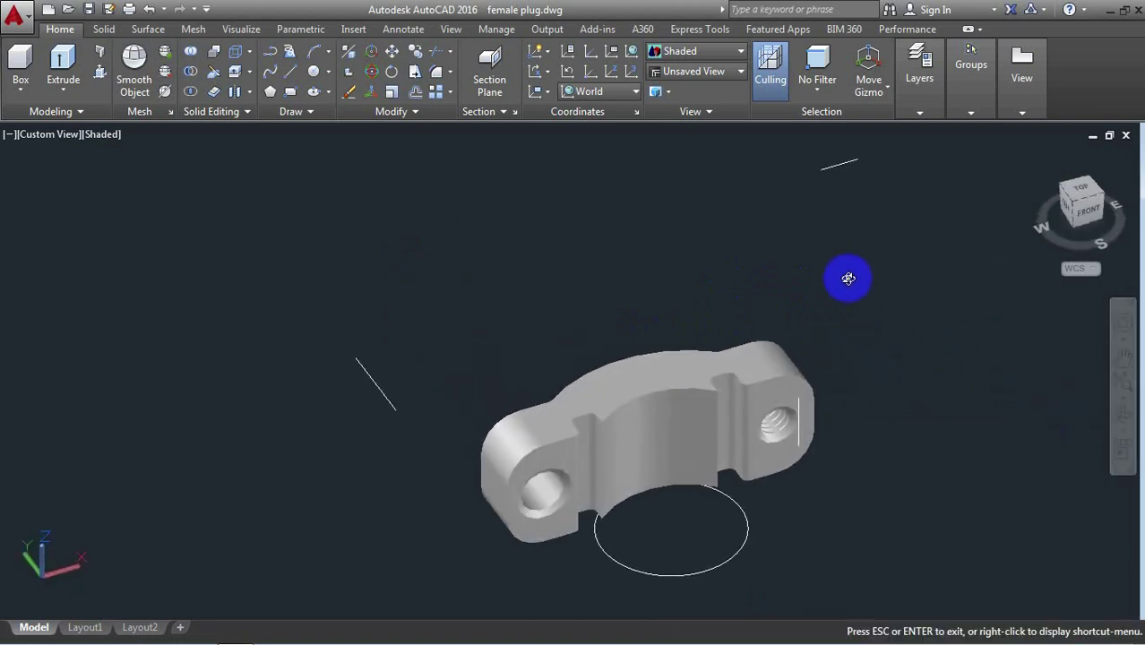
Exit orbit, switch to SW Isometric, and zoom in on the clamp half
scroll(848, 277, "down", 1)
scroll(849, 279, "down", 2)
scroll(850, 278, "down", 1)
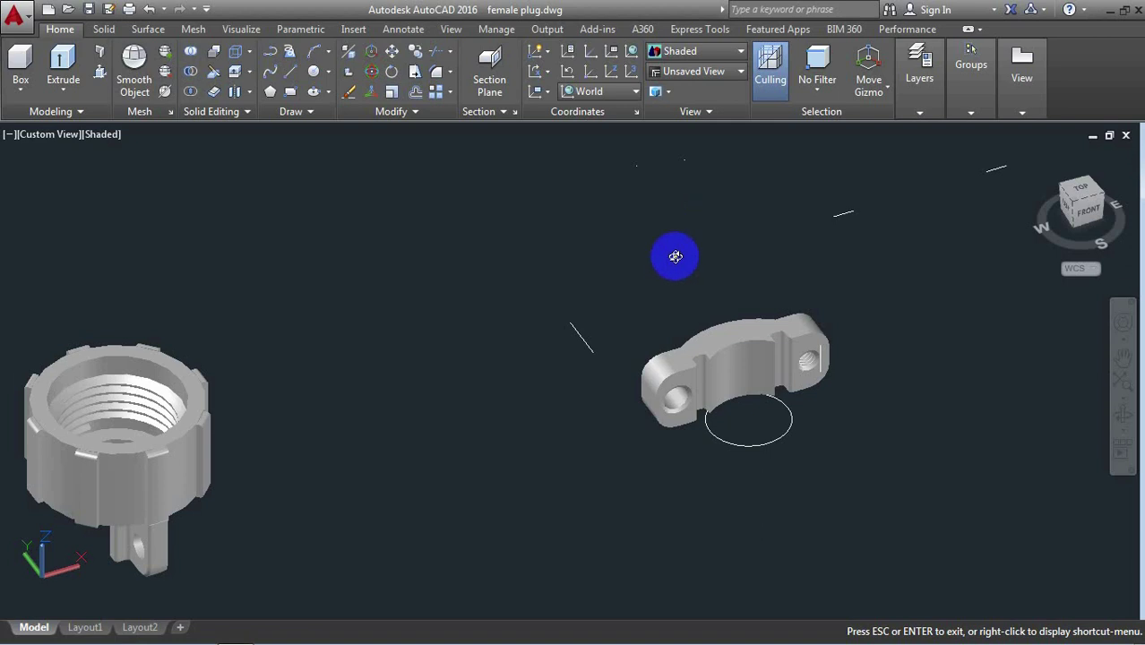
right_click(588, 179)
left_click(651, 191)
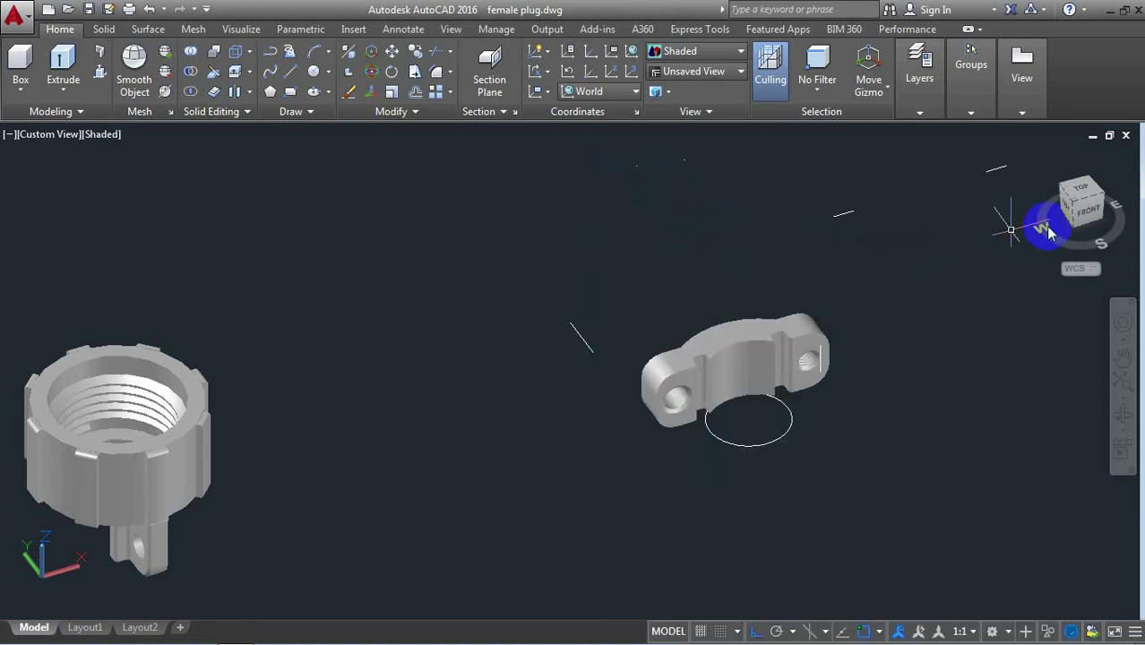
left_click(1078, 208)
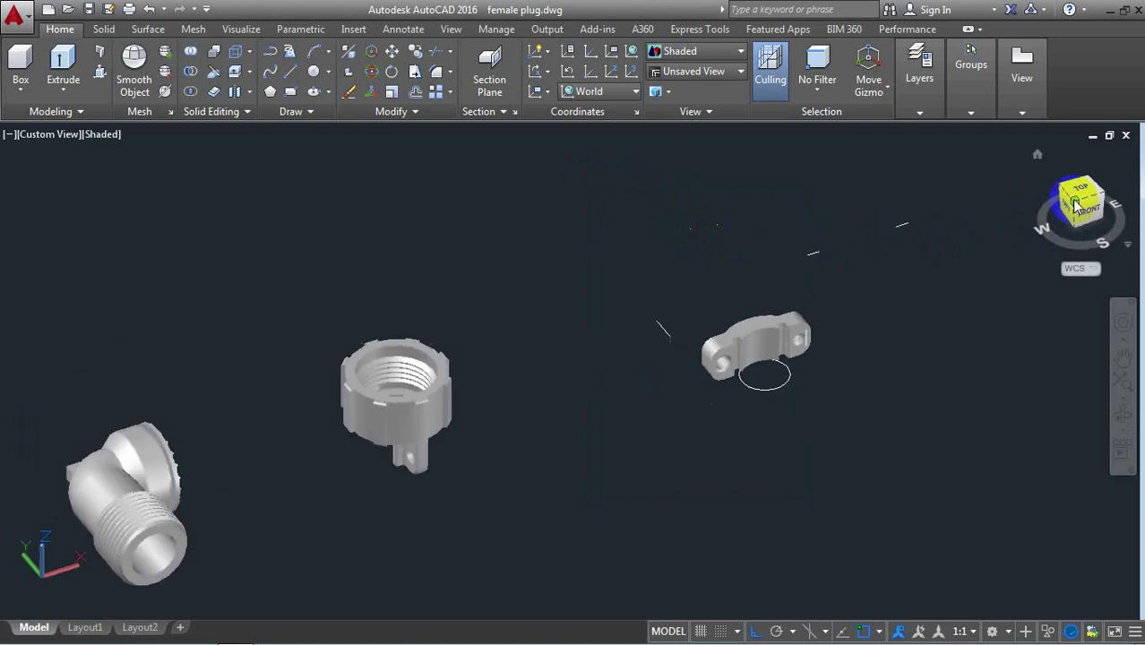
scroll(722, 305, "up", 5)
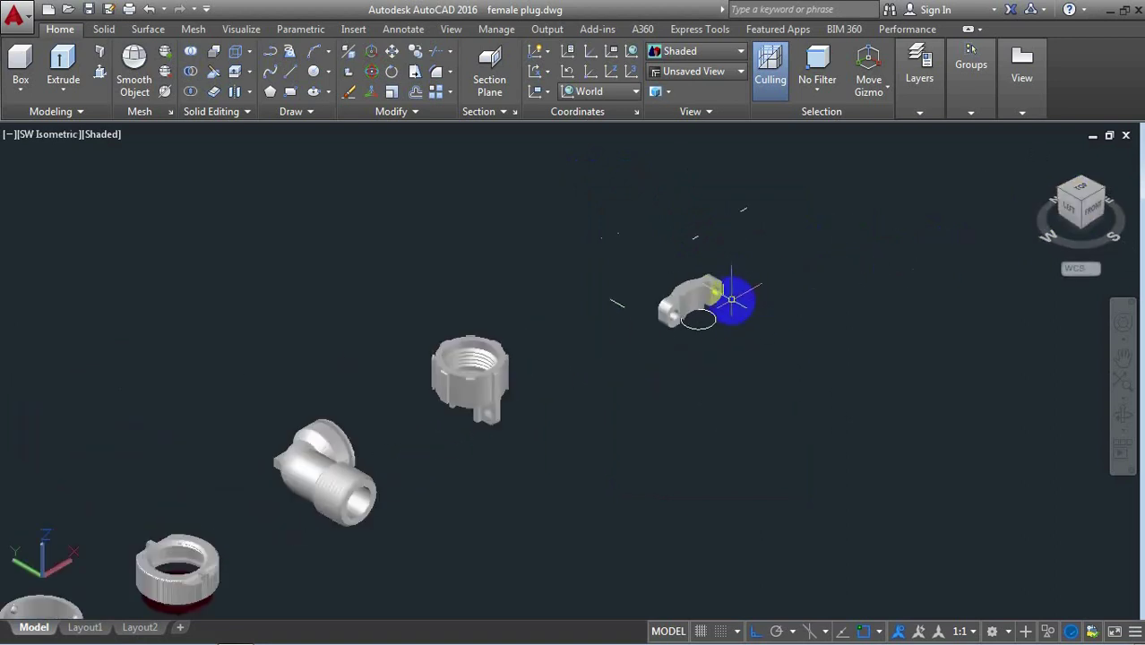
scroll(735, 303, "up", 4)
Rotate the clamp half 90° with ROTATE3D about a vertical axis through the circle centre
type("o")
left_click(832, 368)
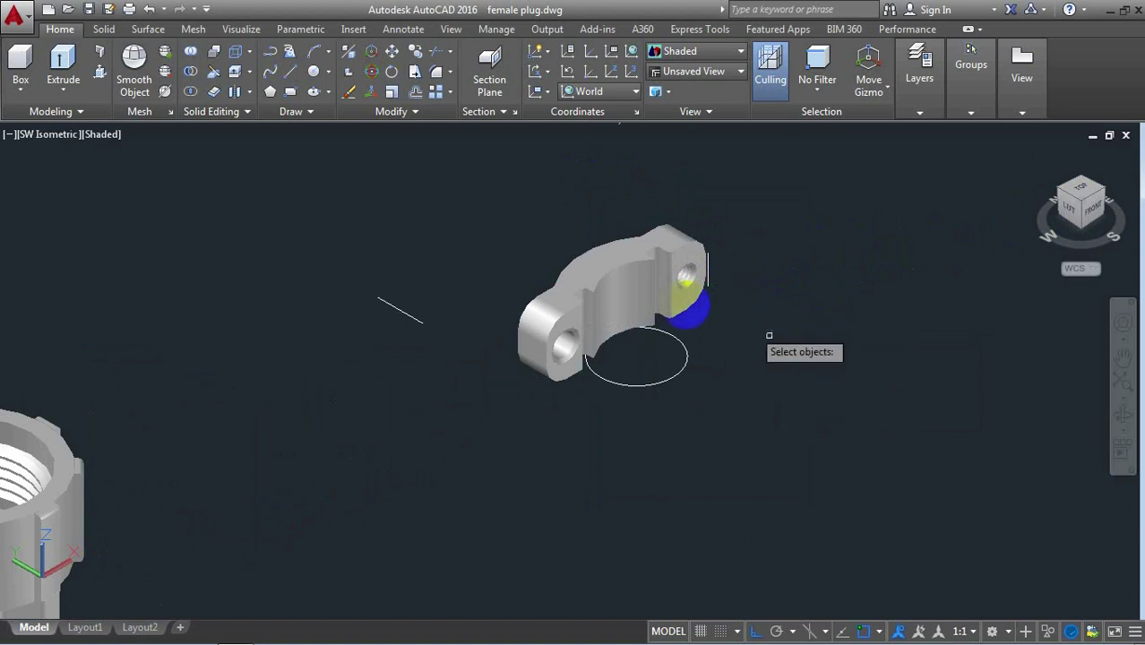
left_click(642, 289)
key("Return")
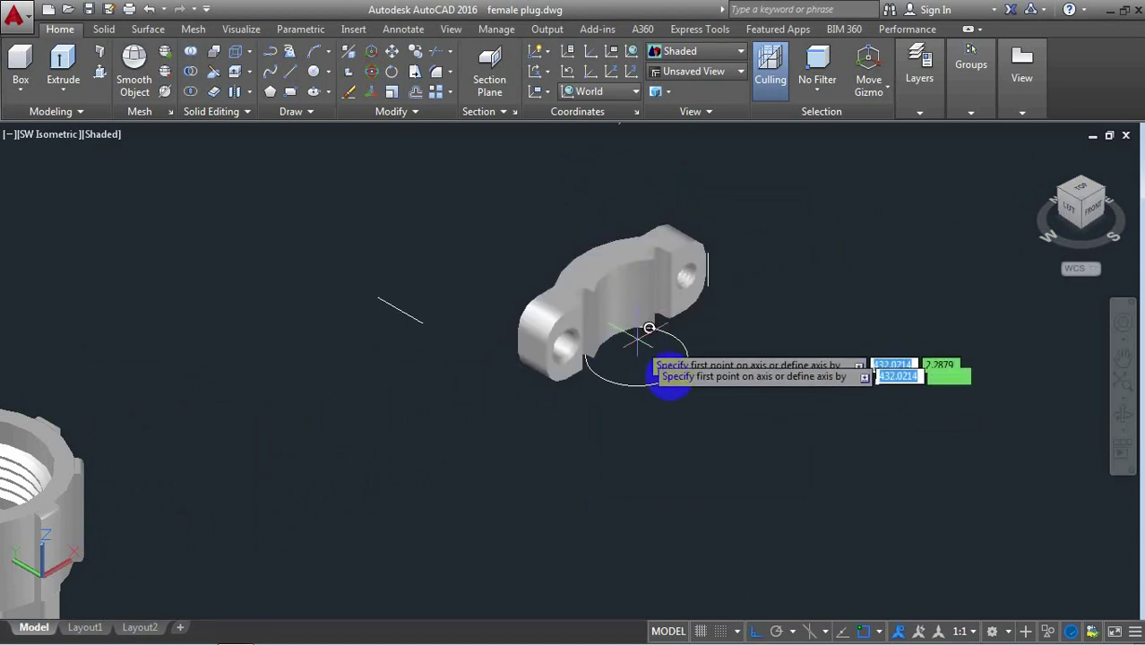
left_click(638, 356)
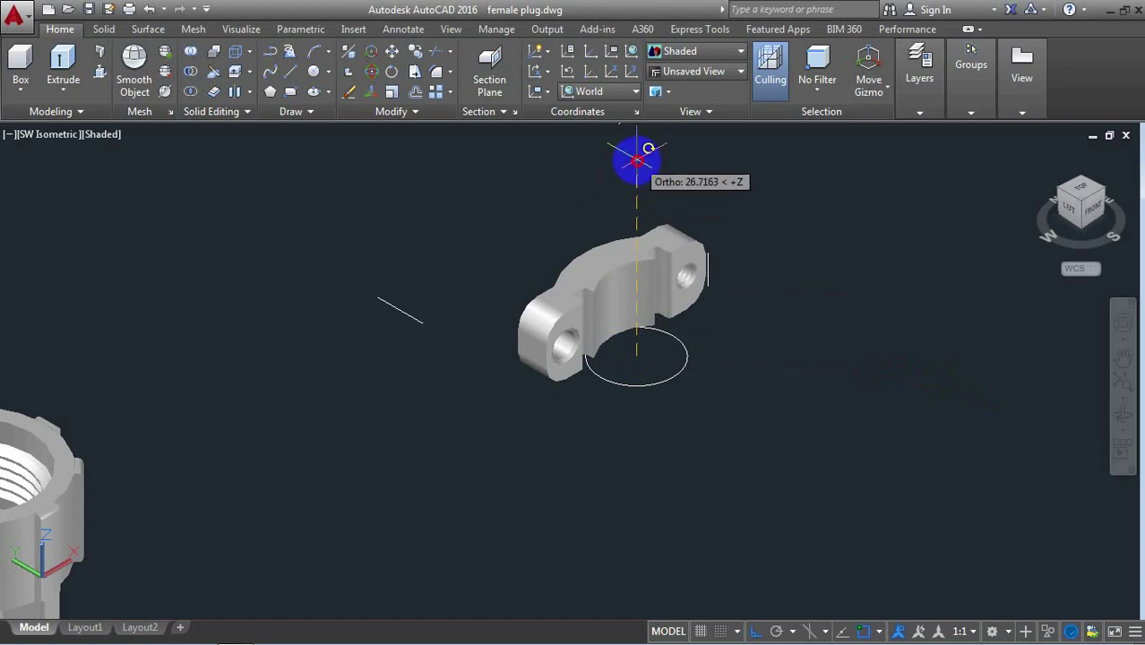
left_click(636, 157)
type("90")
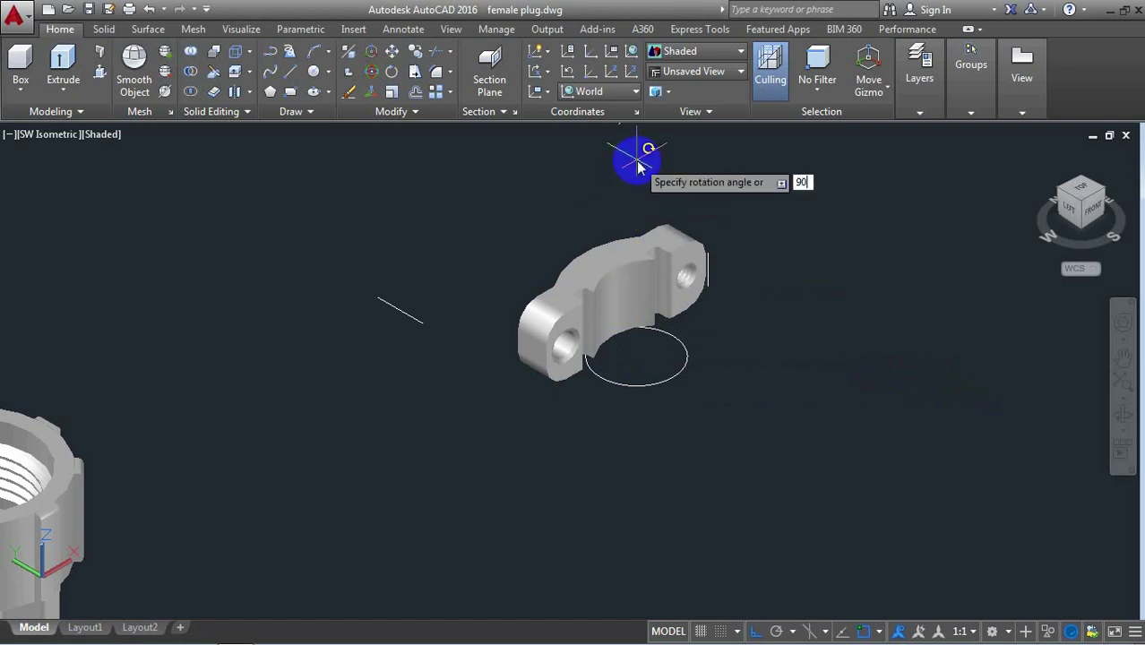
key("Return")
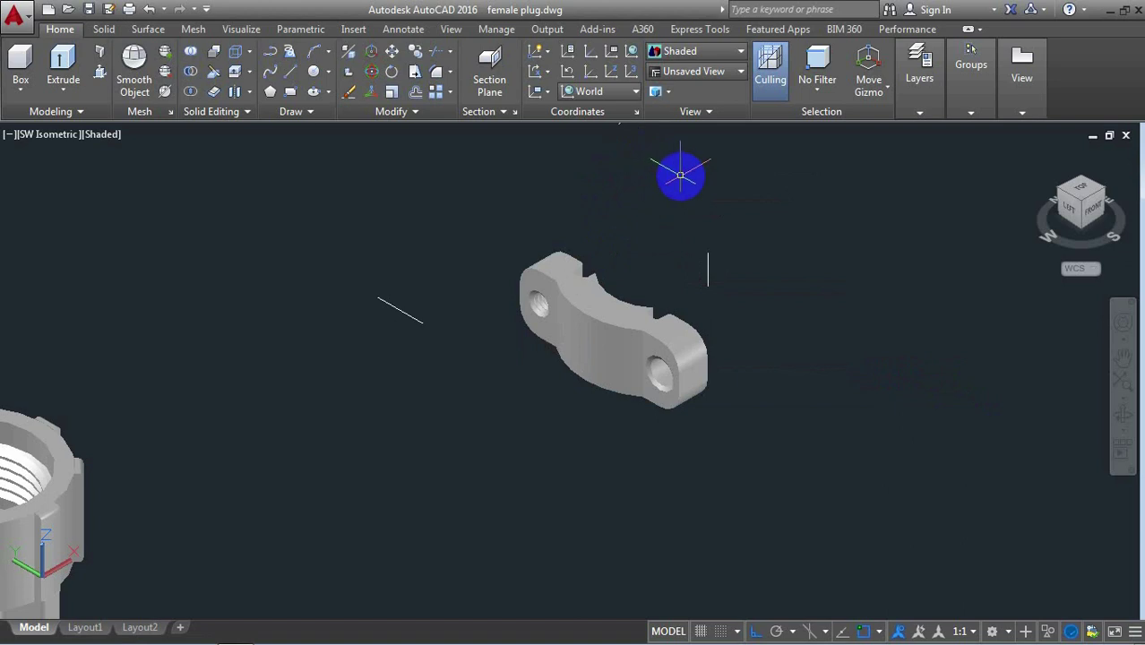
scroll(708, 193, "down", 2)
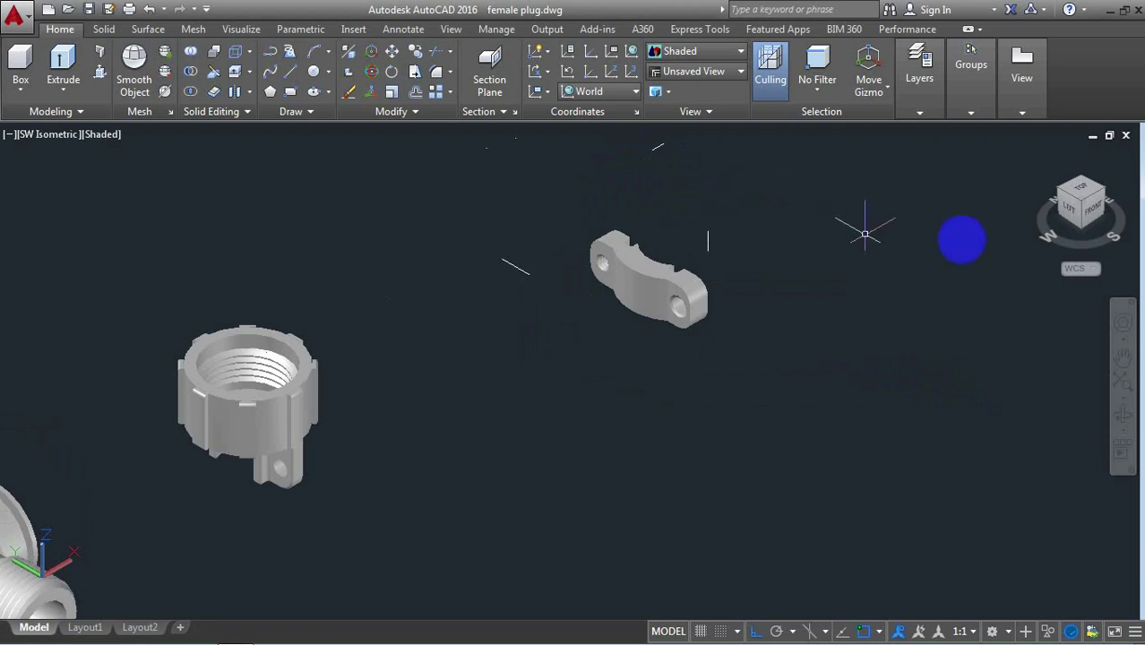
From the Top view, mirror the curved bracket across a vertical line through the circle centre, keeping both
left_click(1084, 186)
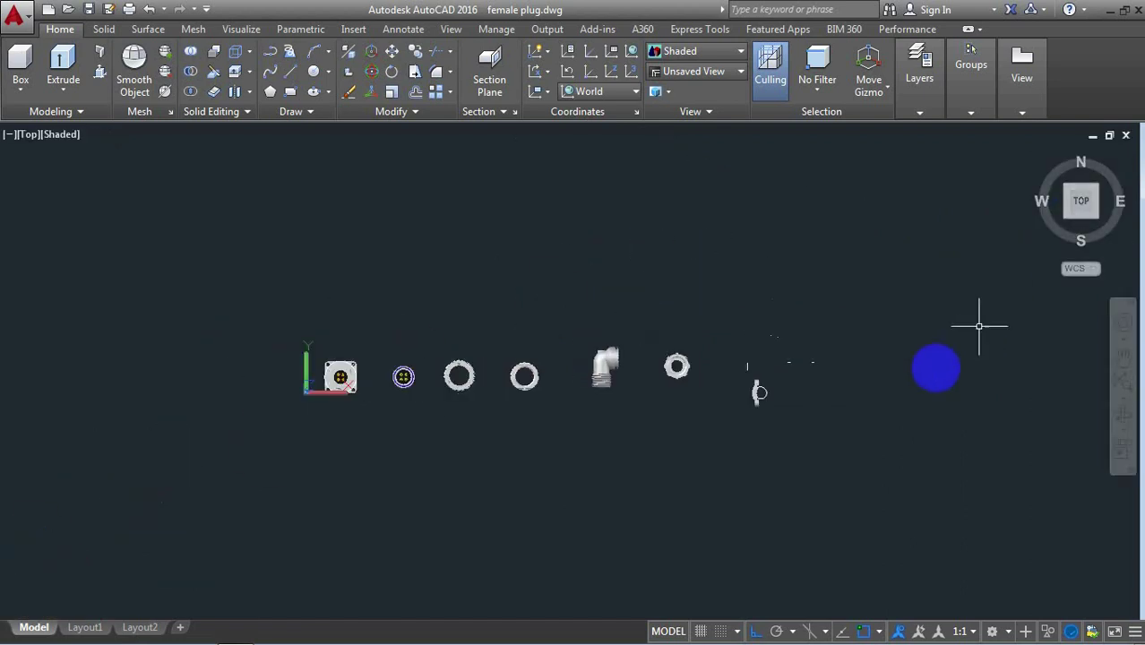
scroll(786, 395, "up", 2)
scroll(767, 398, "up", 3)
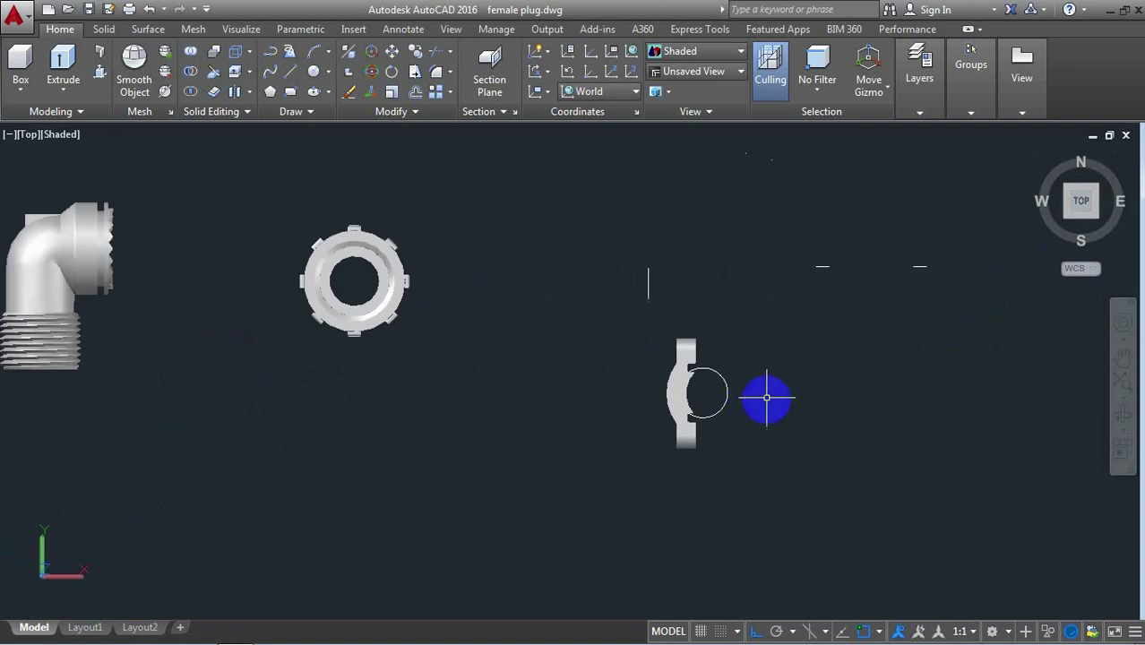
scroll(766, 397, "up", 2)
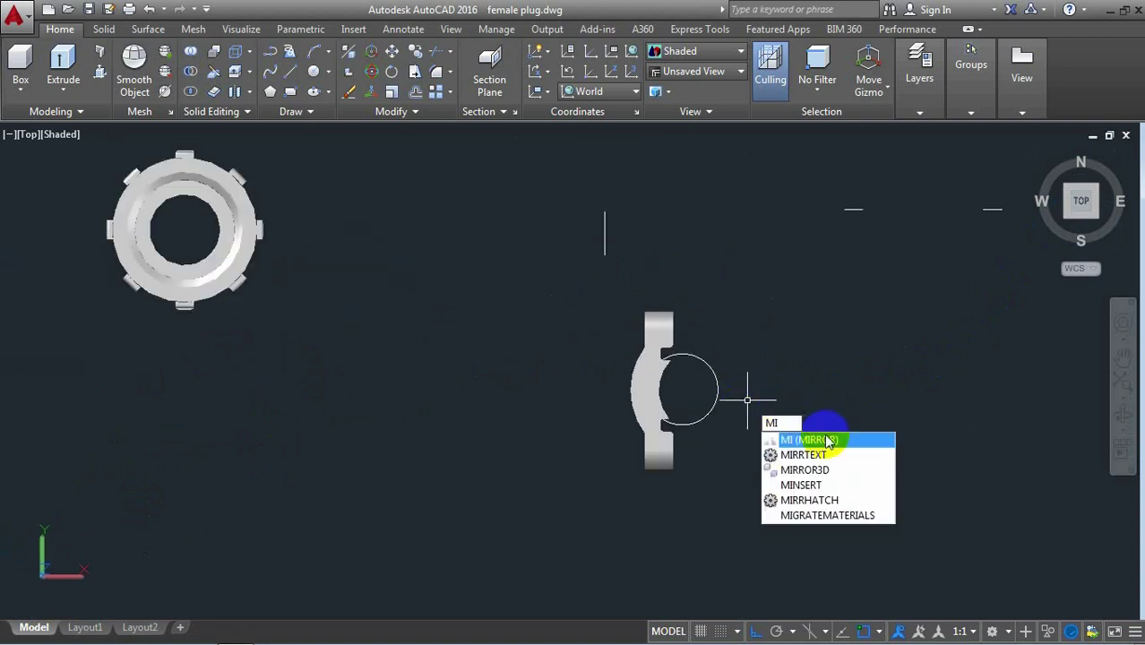
key("Return")
left_click(662, 322)
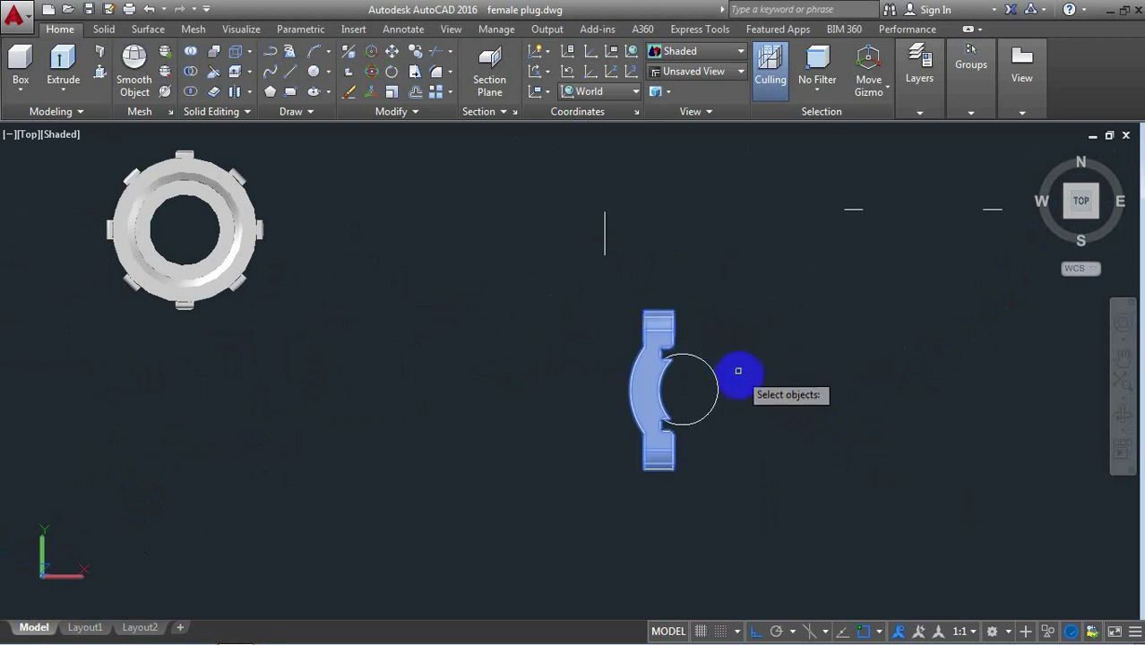
key("Return")
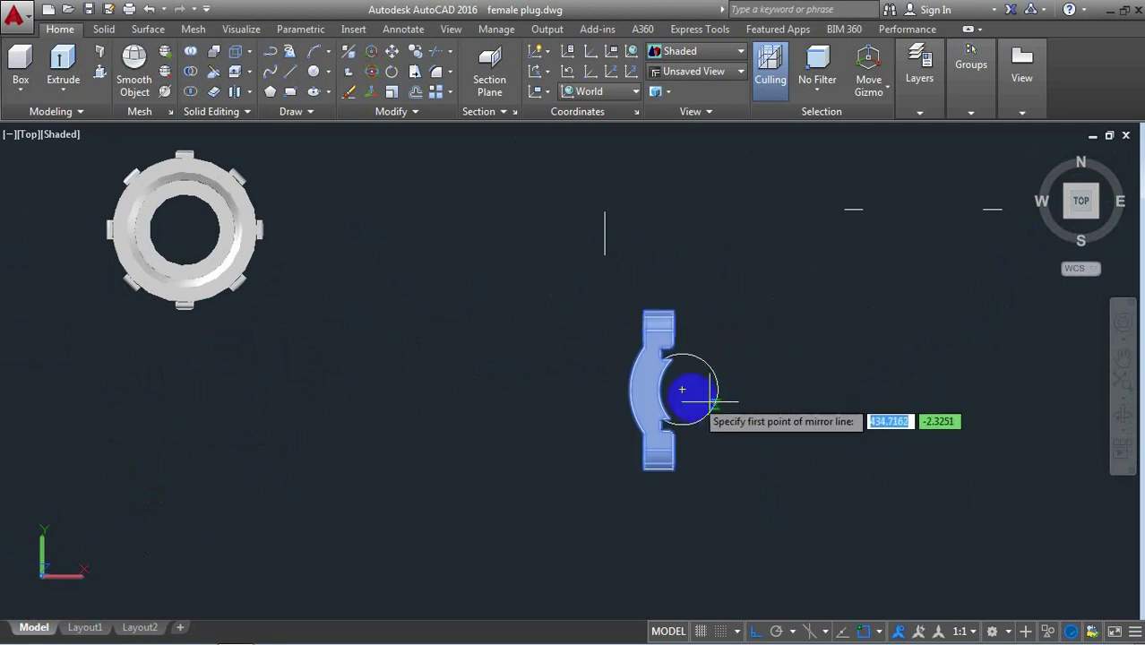
left_click(682, 389)
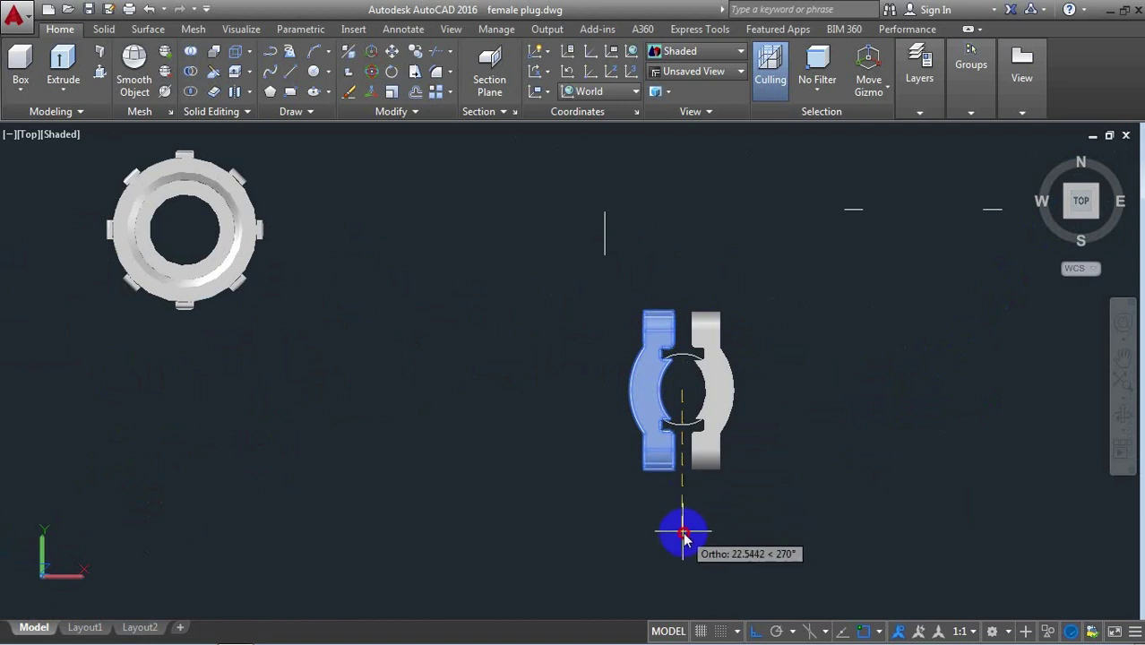
left_click(684, 536)
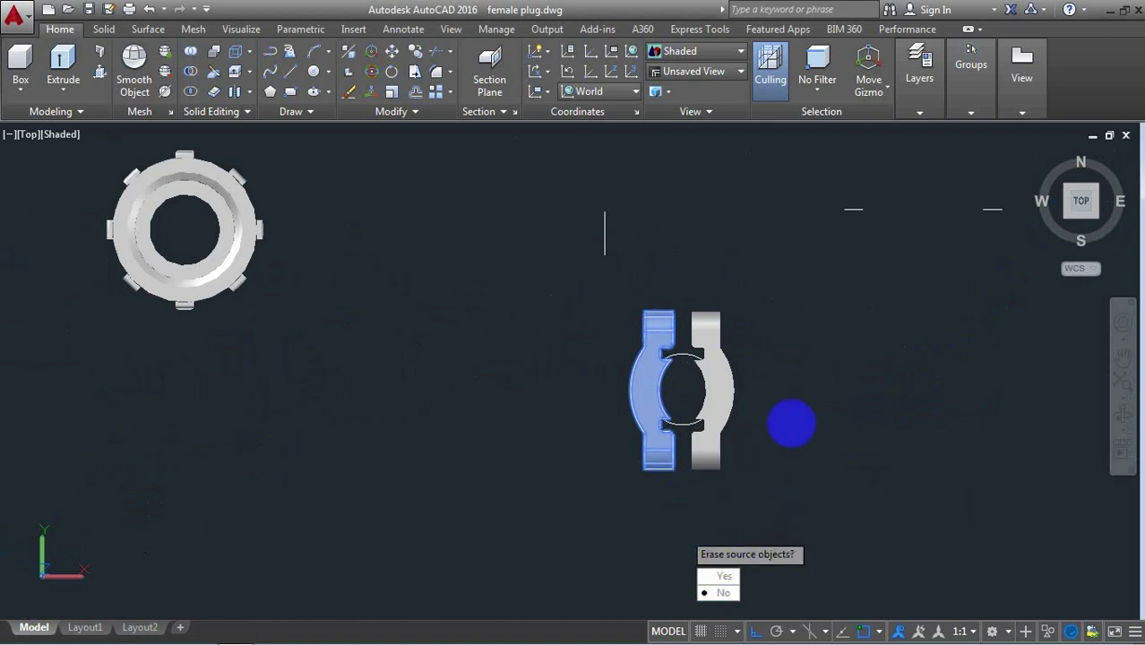
key("Return")
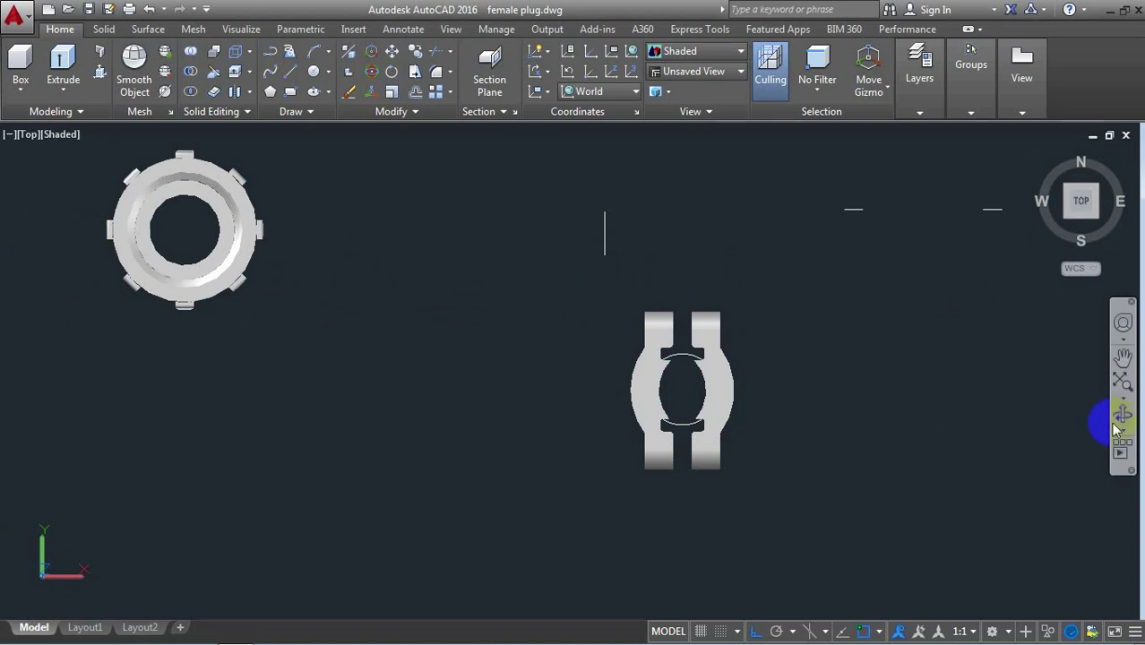
left_click(1123, 414)
mouse_move(789, 439)
left_mouse_down()
mouse_move(745, 312)
mouse_move(728, 299)
mouse_move(813, 322)
left_mouse_up()
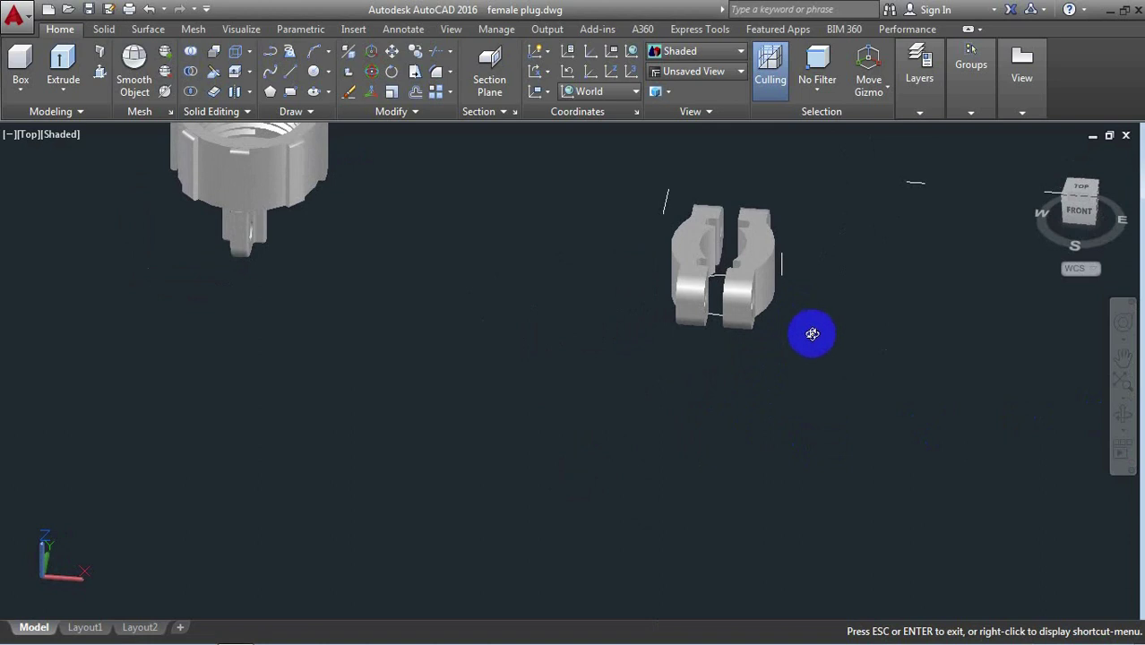
Orbit to view the two-bracket ring clamp from the side, then exit orbit
left_click_drag(801, 282, 640, 251)
right_click(693, 269)
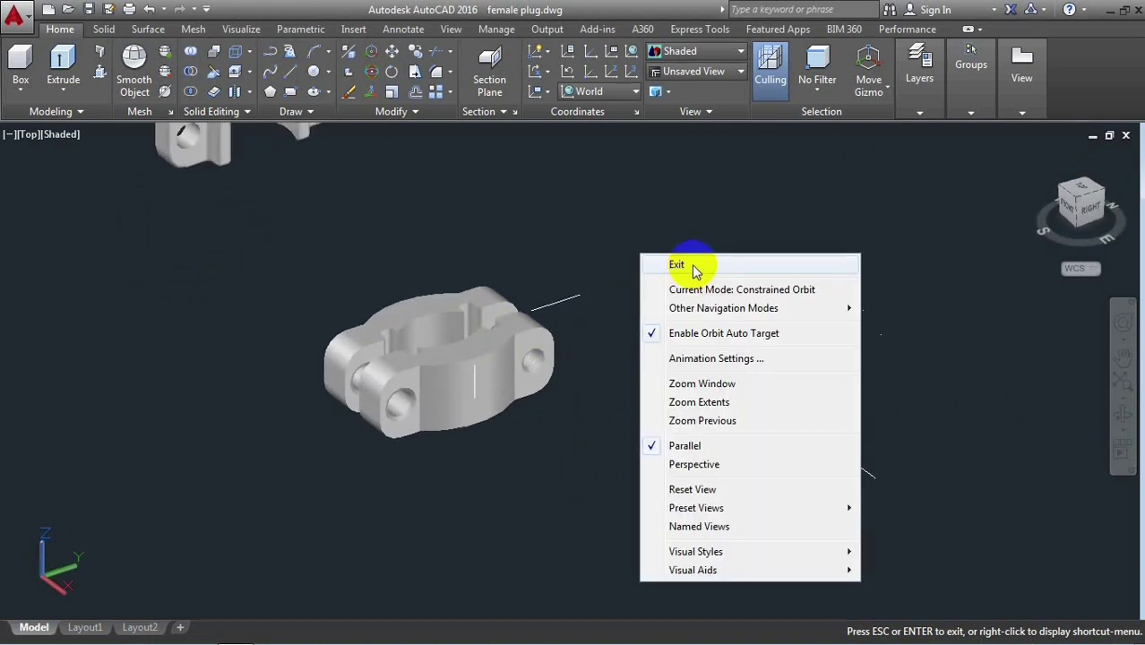
left_click(694, 266)
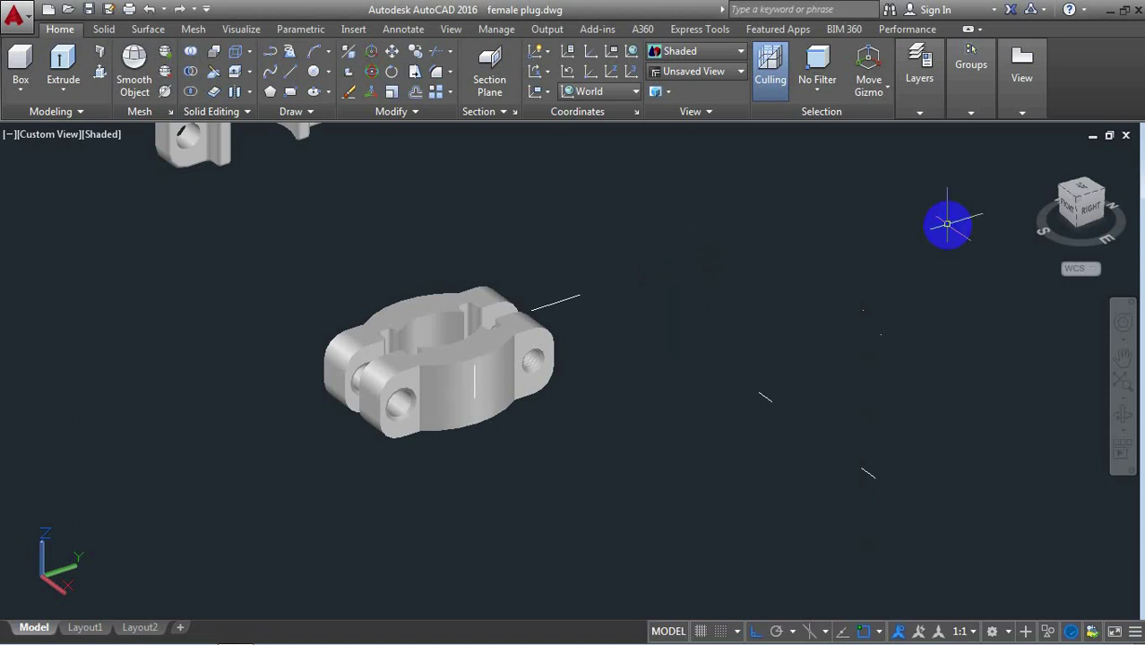
Start ROTATE3D on the front bracket, anchoring the axis at its bottom midpoint
type("Ro")
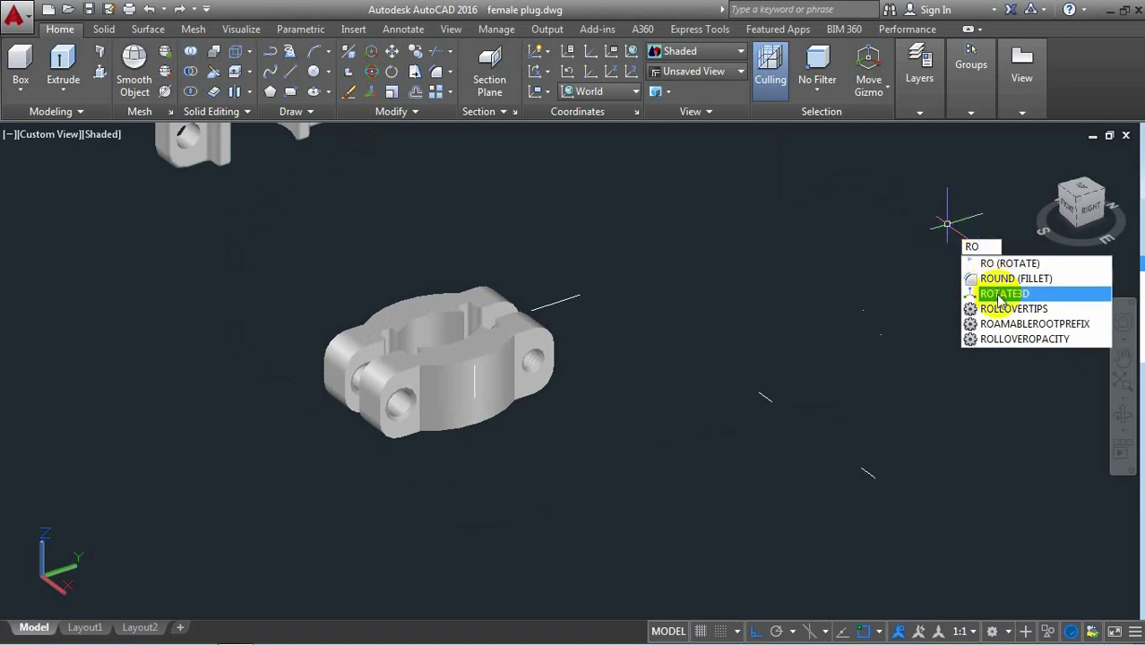
left_click(995, 293)
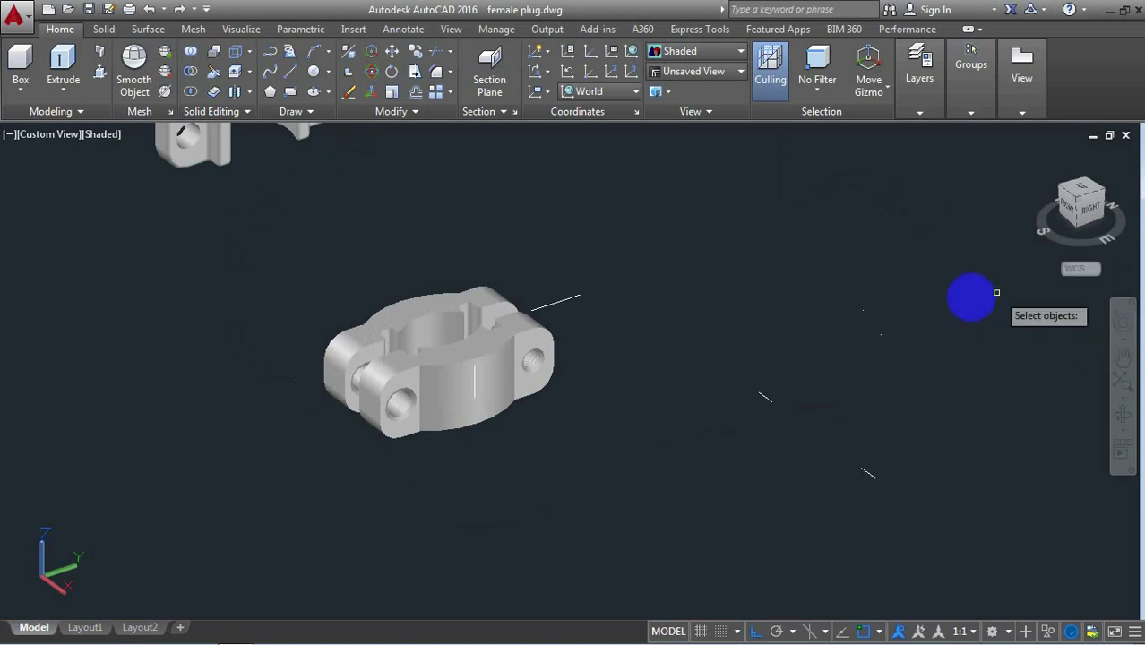
left_click(489, 362)
key("Return")
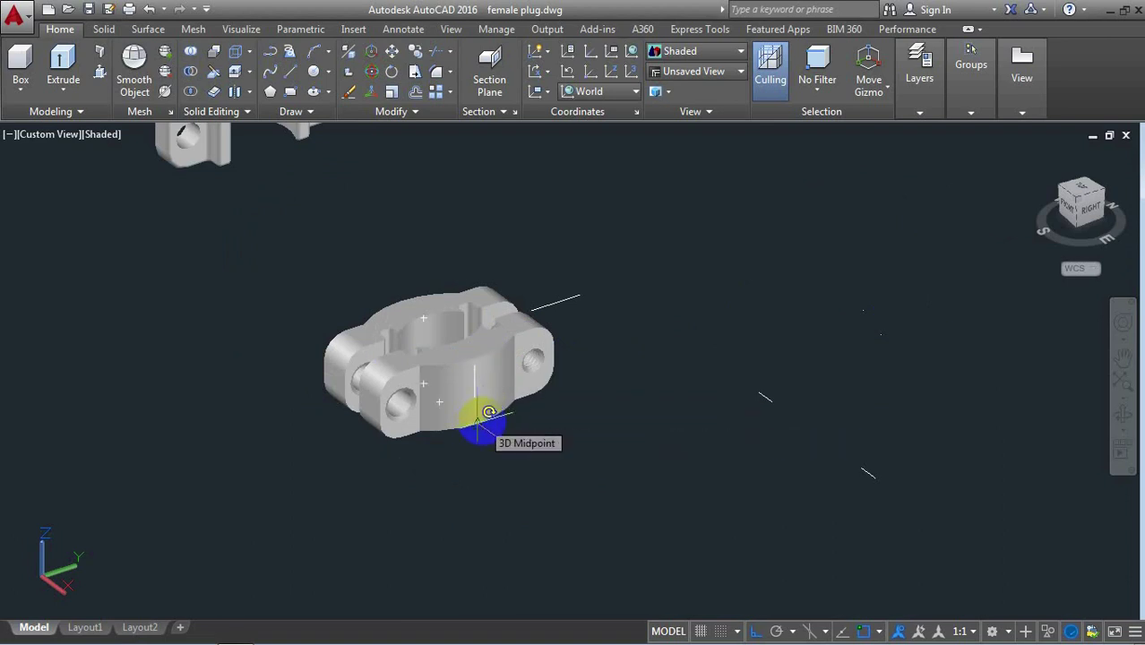
left_click(477, 415)
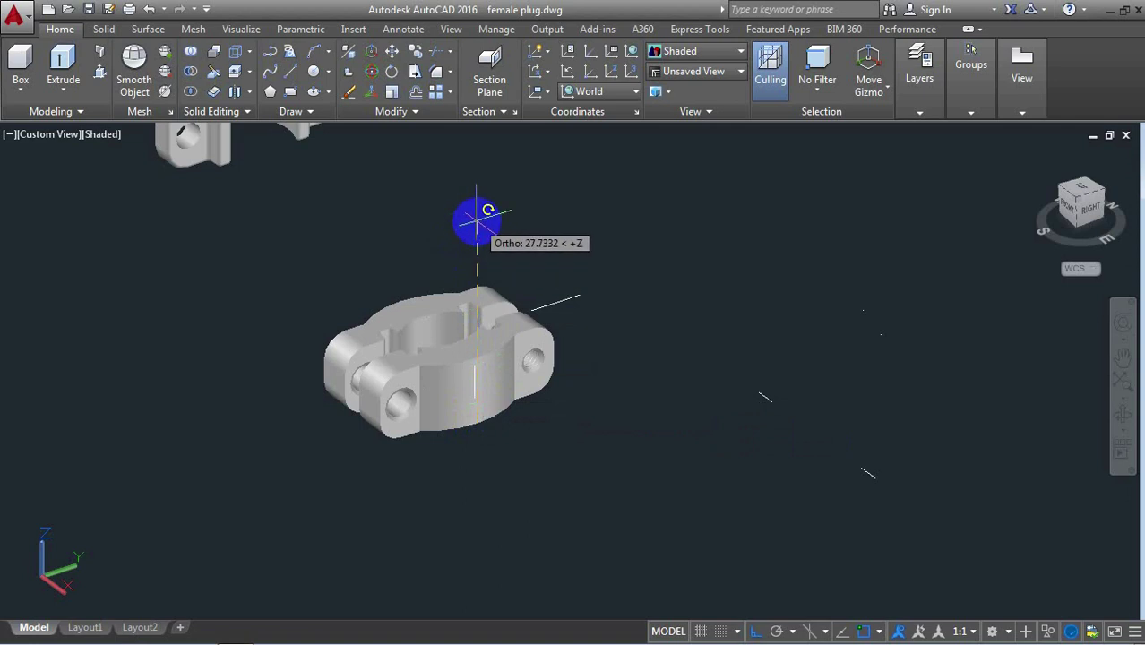
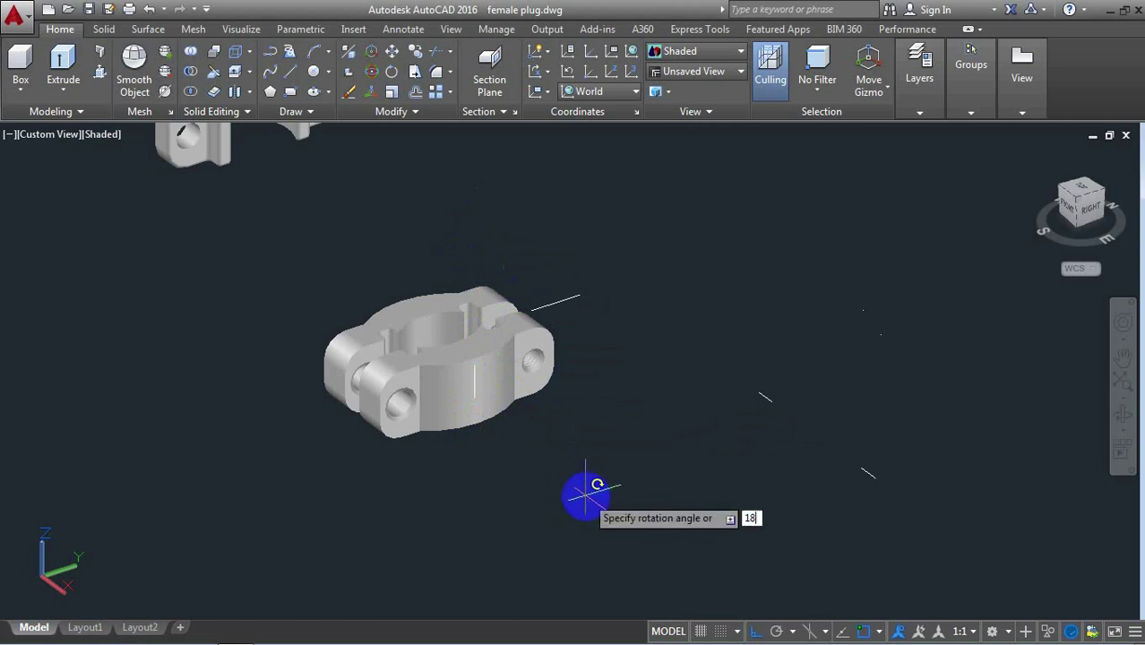
Rotate the upper clamp half by 180° and zoom in to inspect its bolt holes
key("Return")
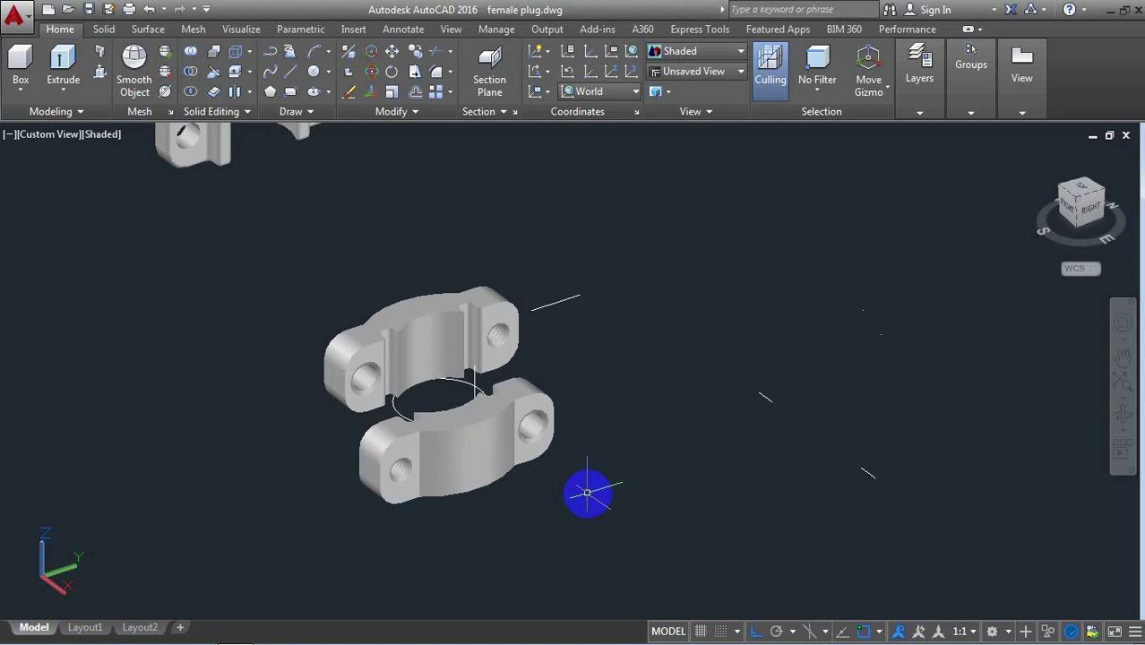
scroll(478, 373, "up", 2)
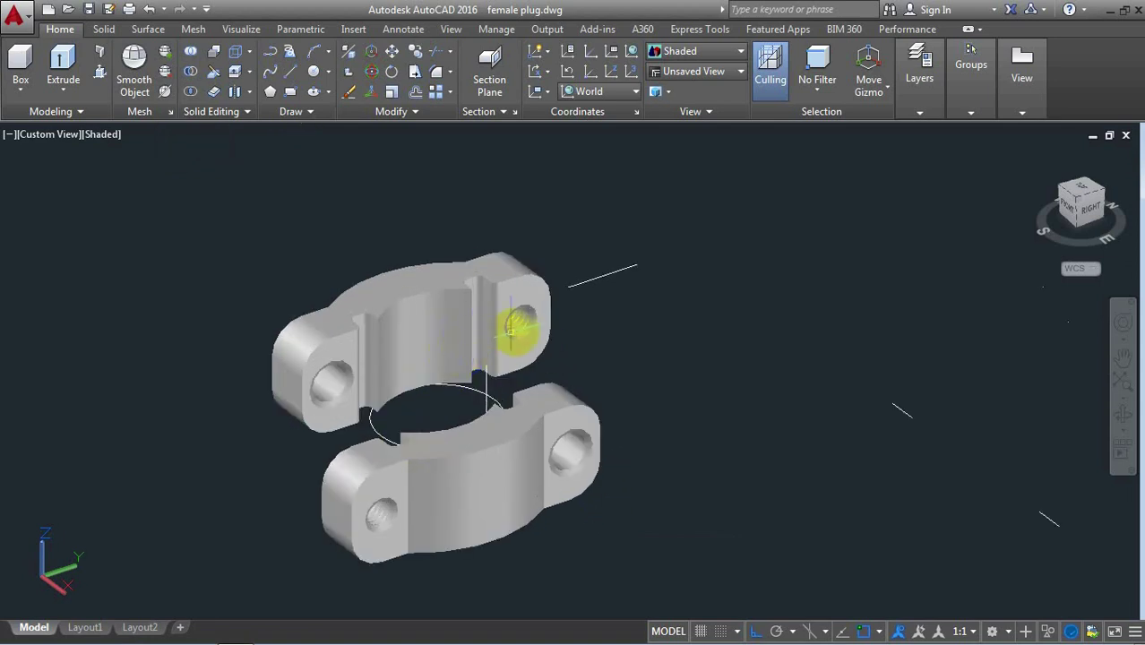
scroll(513, 330, "up", 3)
scroll(527, 309, "down", 4)
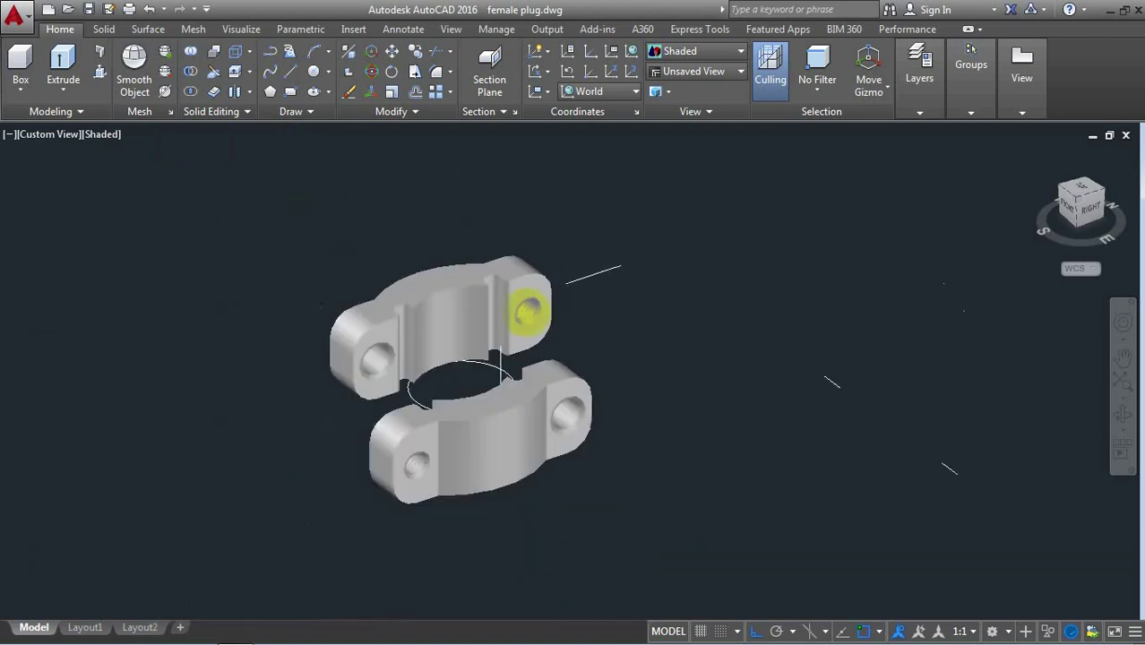
scroll(416, 464, "up", 4)
scroll(419, 460, "up", 3)
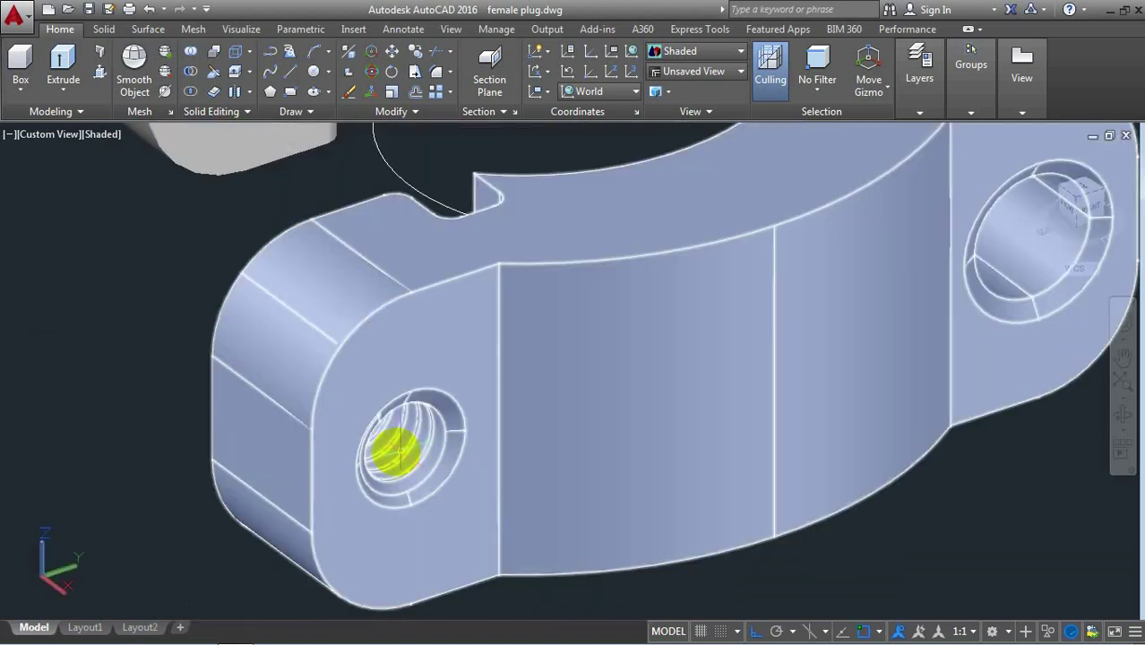
scroll(444, 440, "down", 6)
scroll(452, 439, "down", 2)
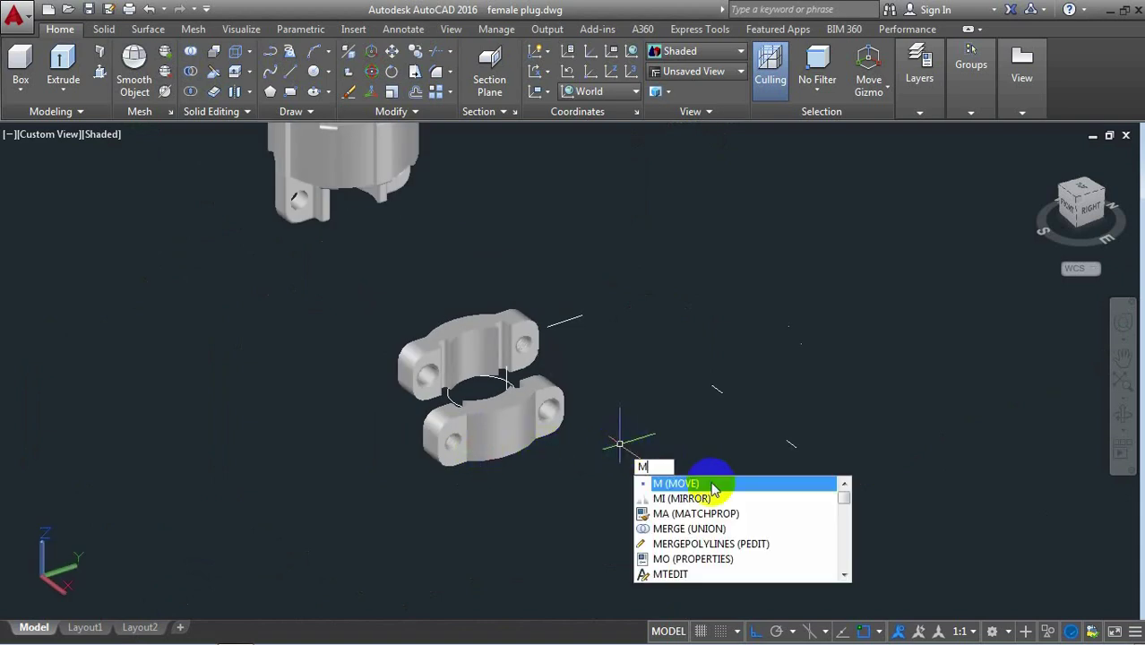
Start moving the lower clamp half from its hole centre, then cancel the move
left_click(715, 489)
left_click(522, 414)
key("Return")
scroll(423, 371, "up", 3)
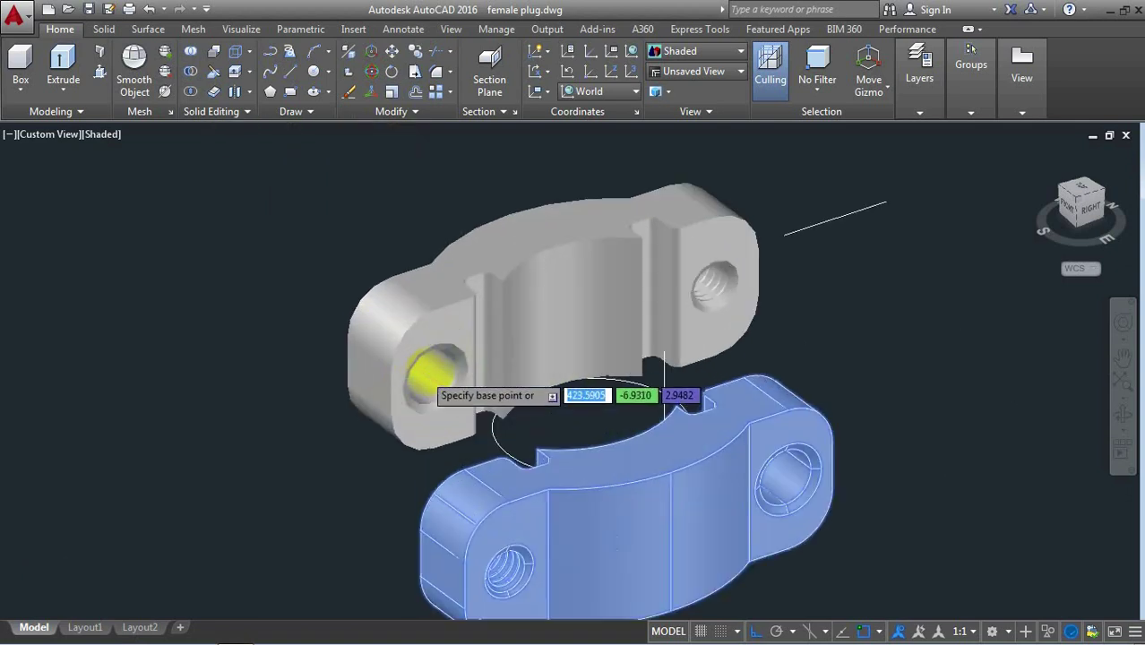
scroll(429, 377, "up", 3)
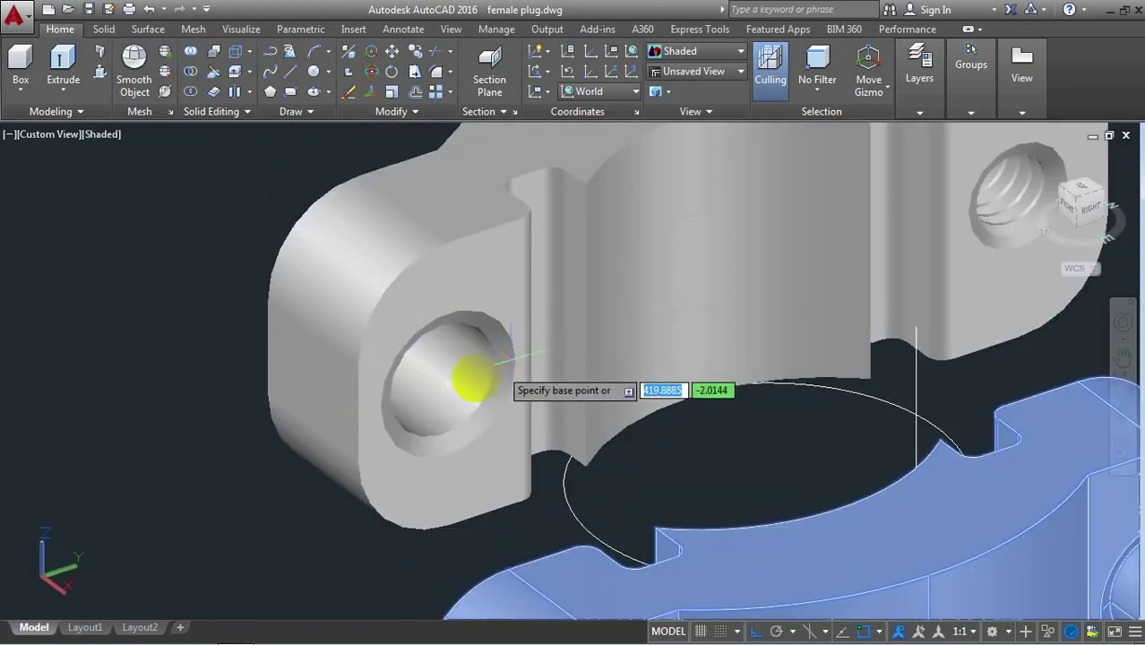
left_click(447, 387)
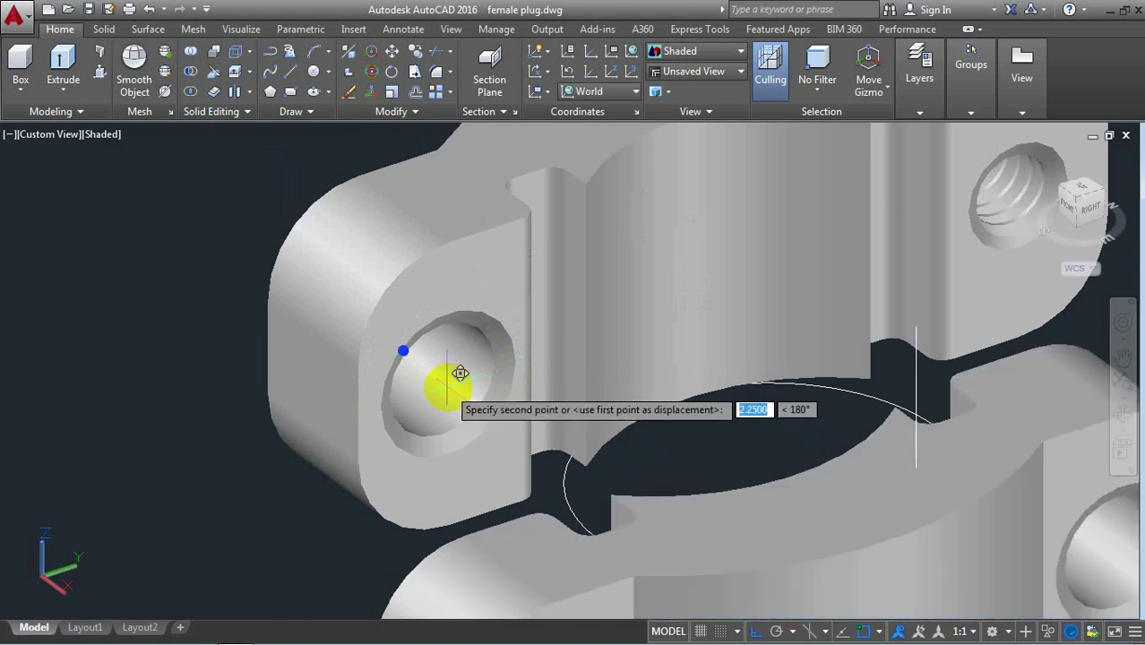
scroll(448, 384, "down", 3)
scroll(426, 380, "down", 3)
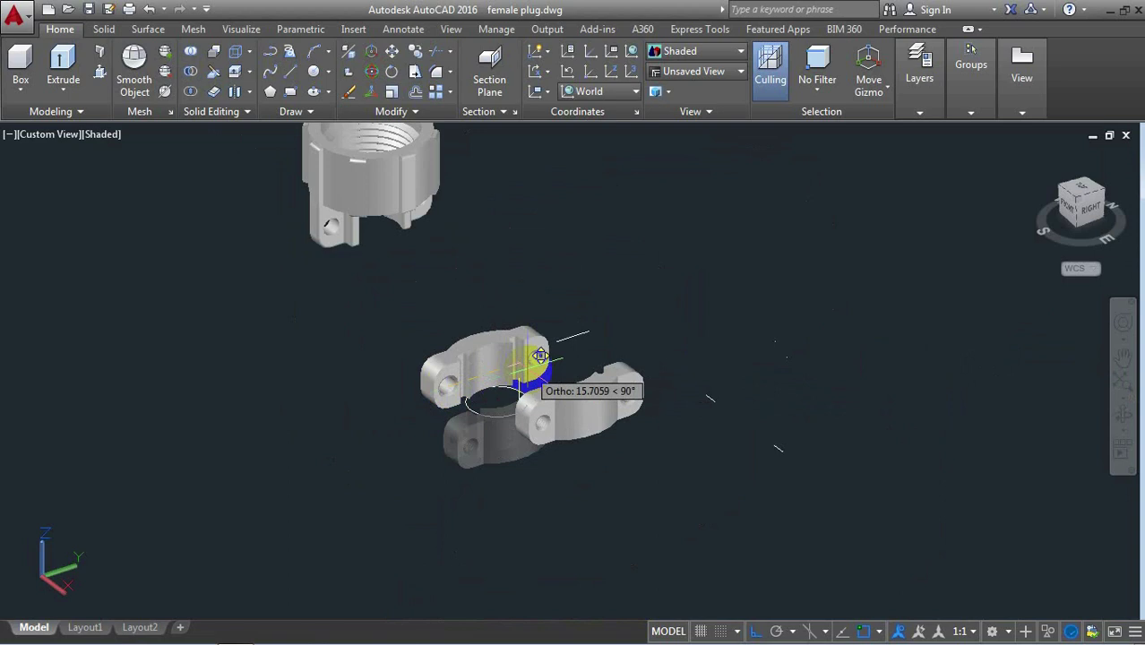
key("Escape")
Move the upper clamp half, picking its hole centre as the base point
key("Return")
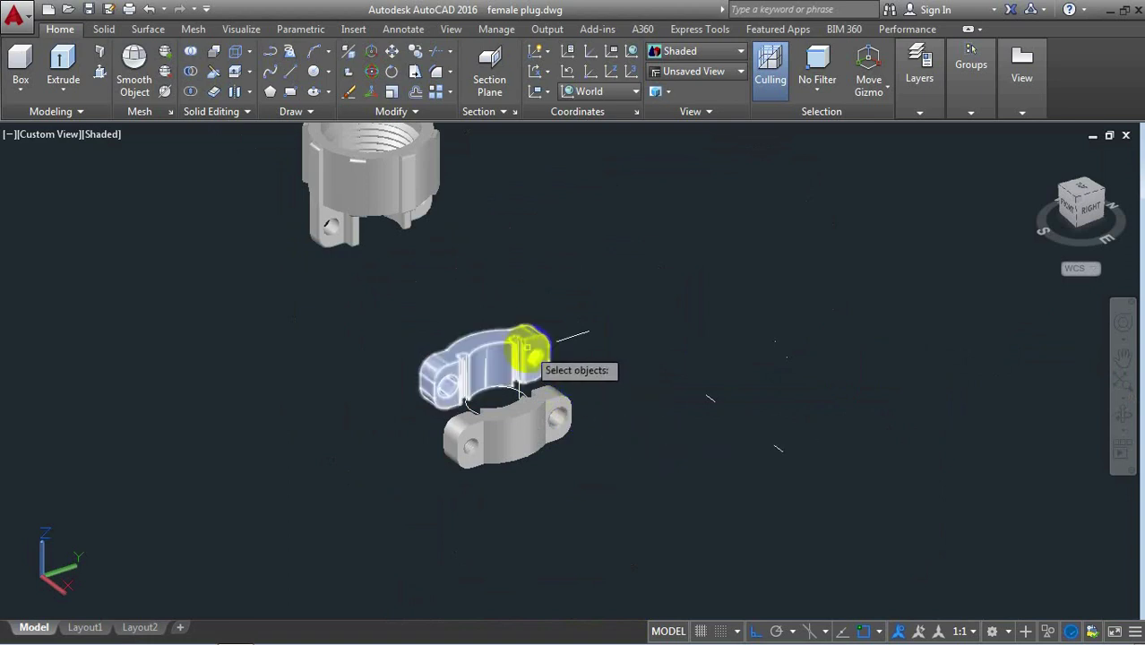
left_click(529, 350)
key("Return")
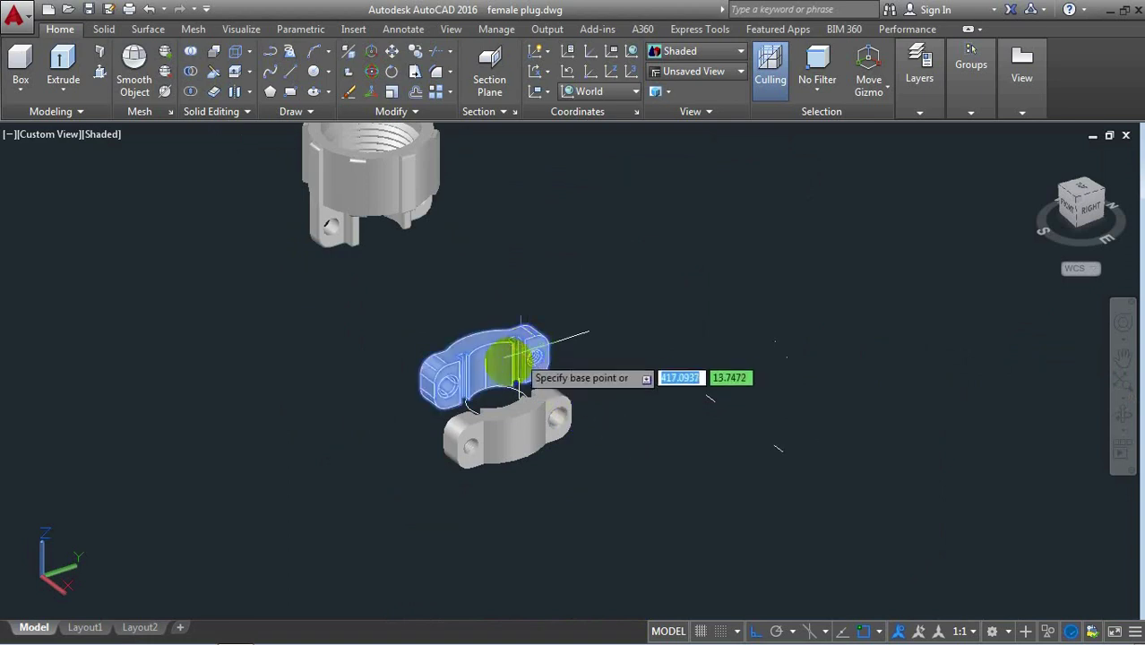
scroll(518, 391, "up", 3)
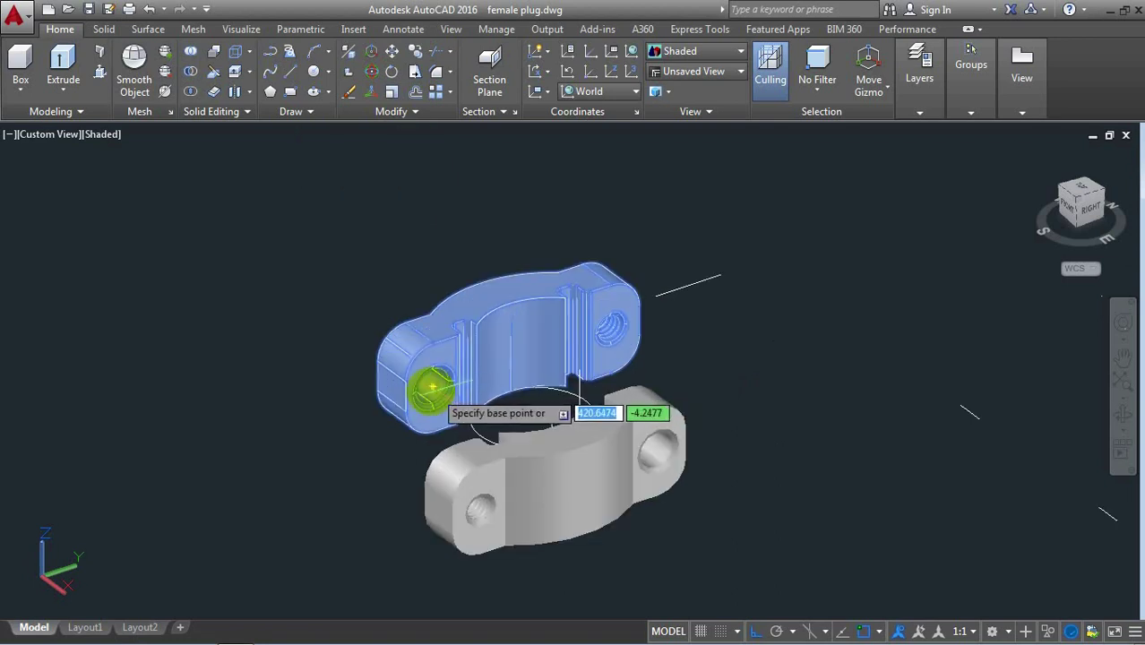
left_click(443, 378)
scroll(443, 377, "down", 3)
scroll(435, 379, "down", 2)
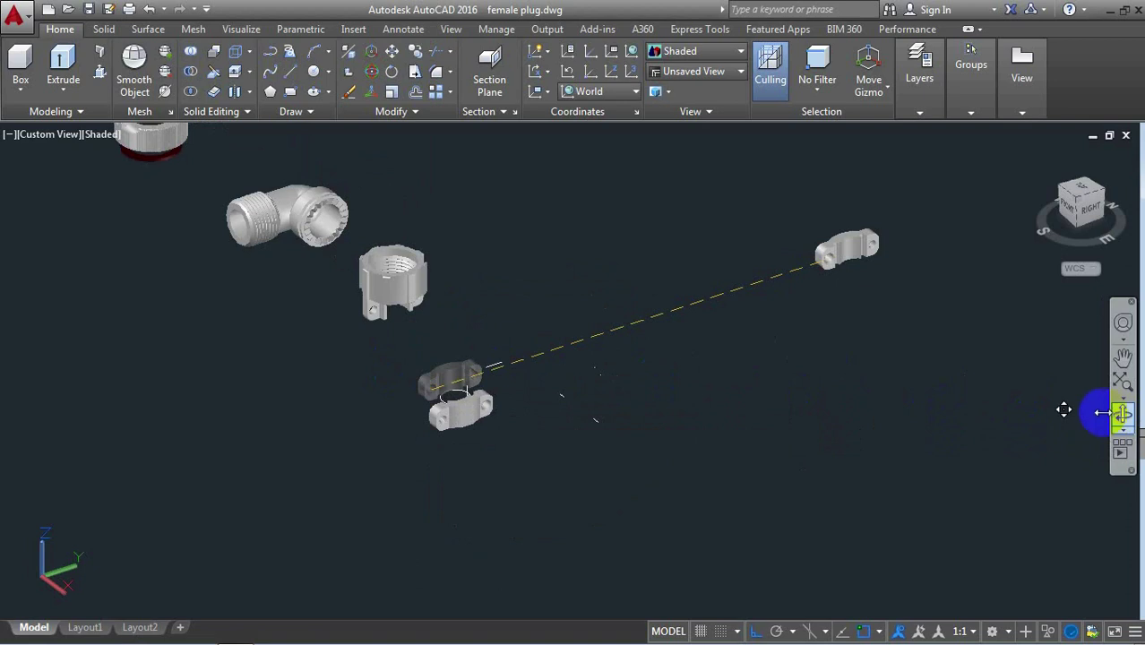
Orbit and zoom mid-move to bring the nut's prongs into view
left_click(1121, 413)
left_click_drag(624, 383, 867, 368)
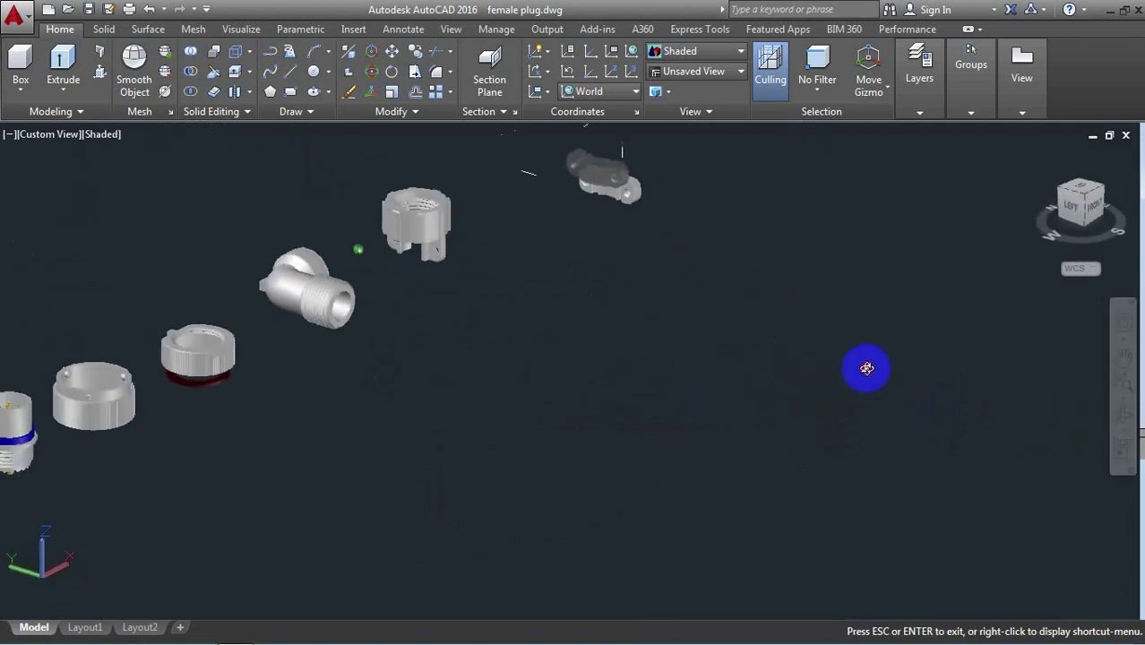
scroll(426, 237, "up", 3)
scroll(443, 267, "up", 2)
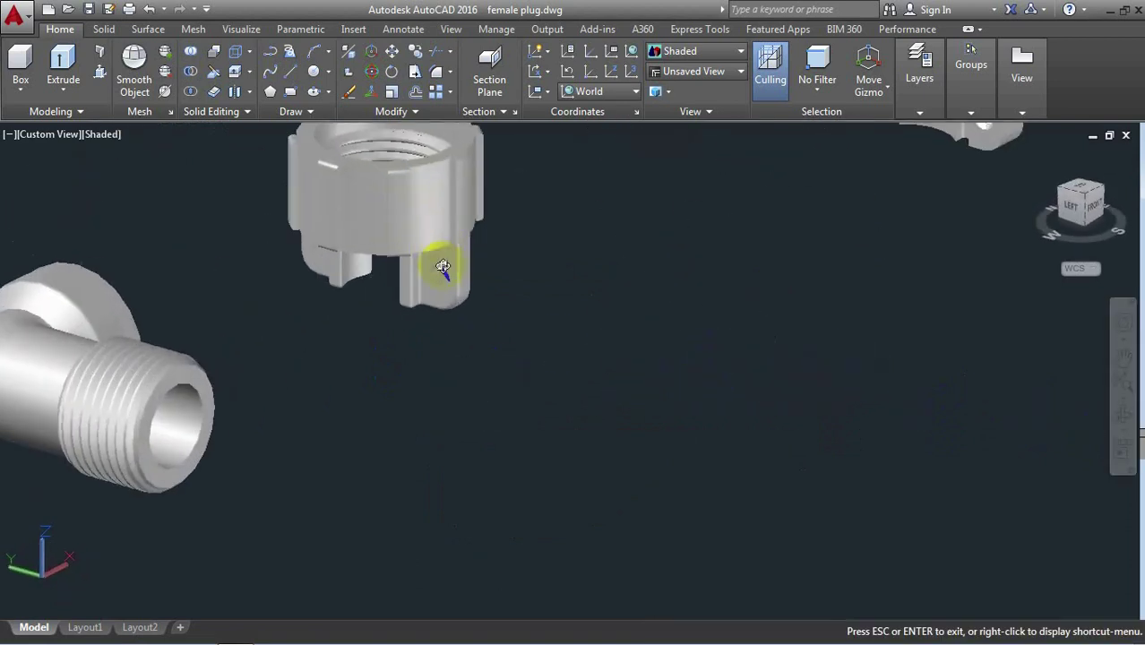
scroll(443, 267, "up", 2)
scroll(453, 291, "up", 2)
scroll(609, 236, "up", 1)
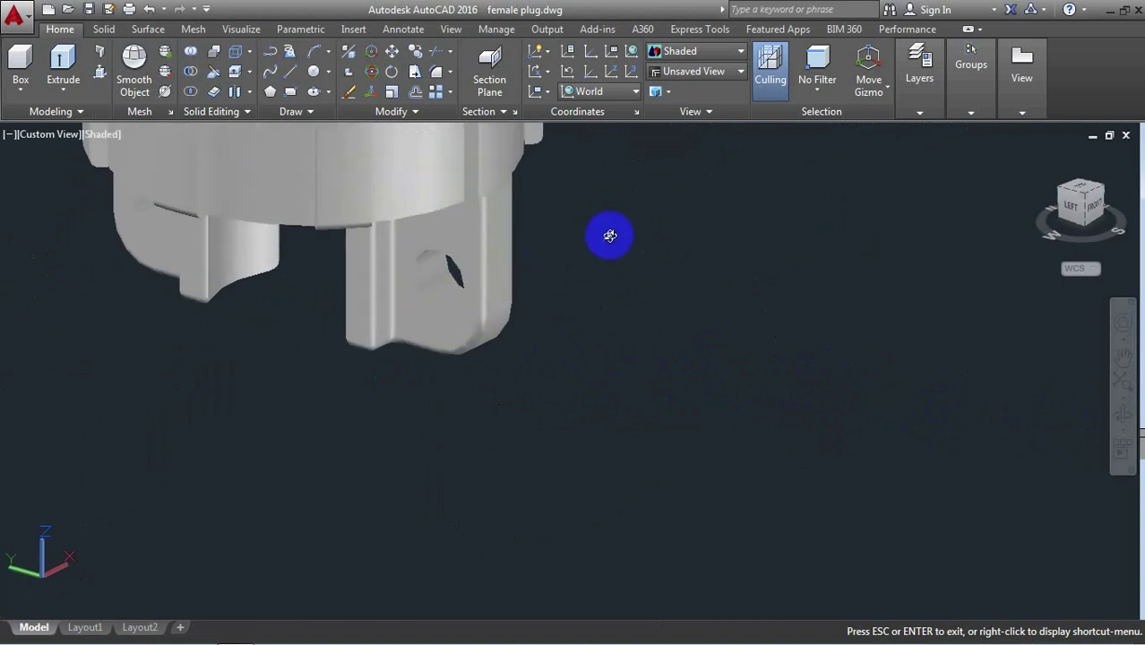
right_click(611, 236)
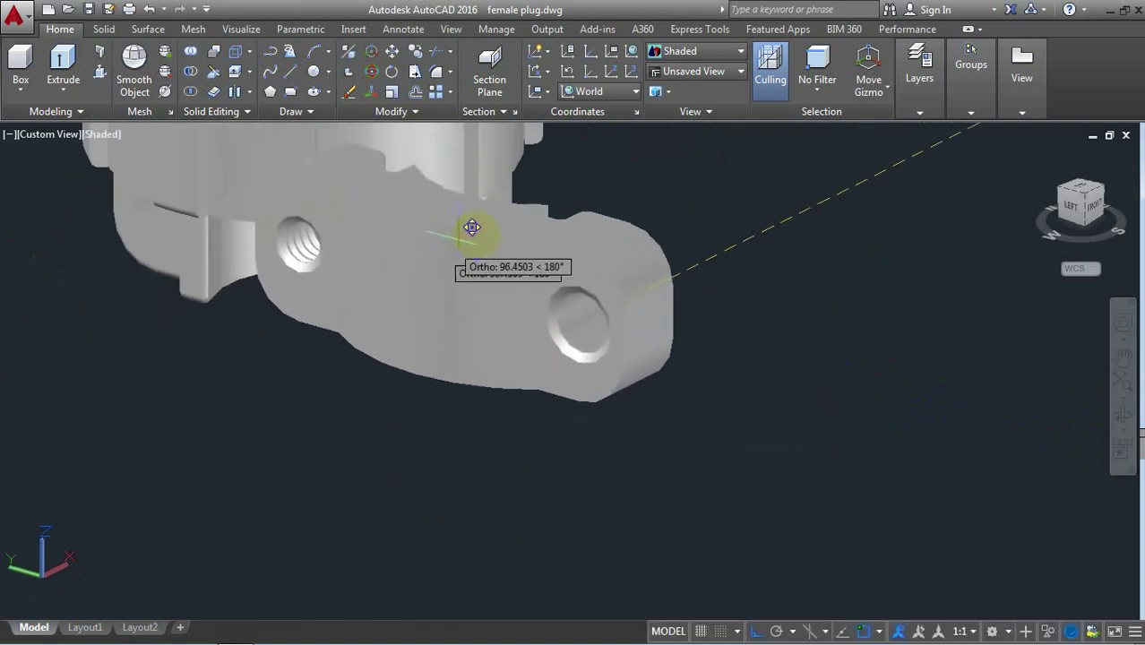
Orbit to face the prong holes and drop the clamp half on the prong hole centre
left_click(1063, 397)
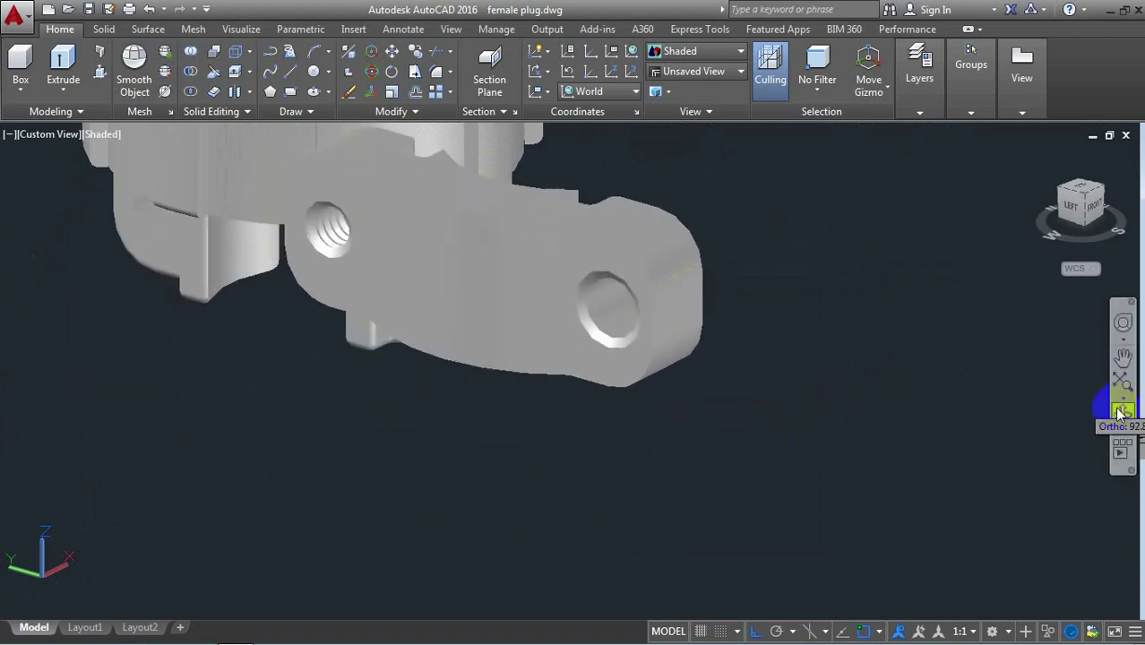
left_click(1123, 414)
left_click_drag(844, 402, 633, 337)
right_click(506, 294)
left_click(545, 301)
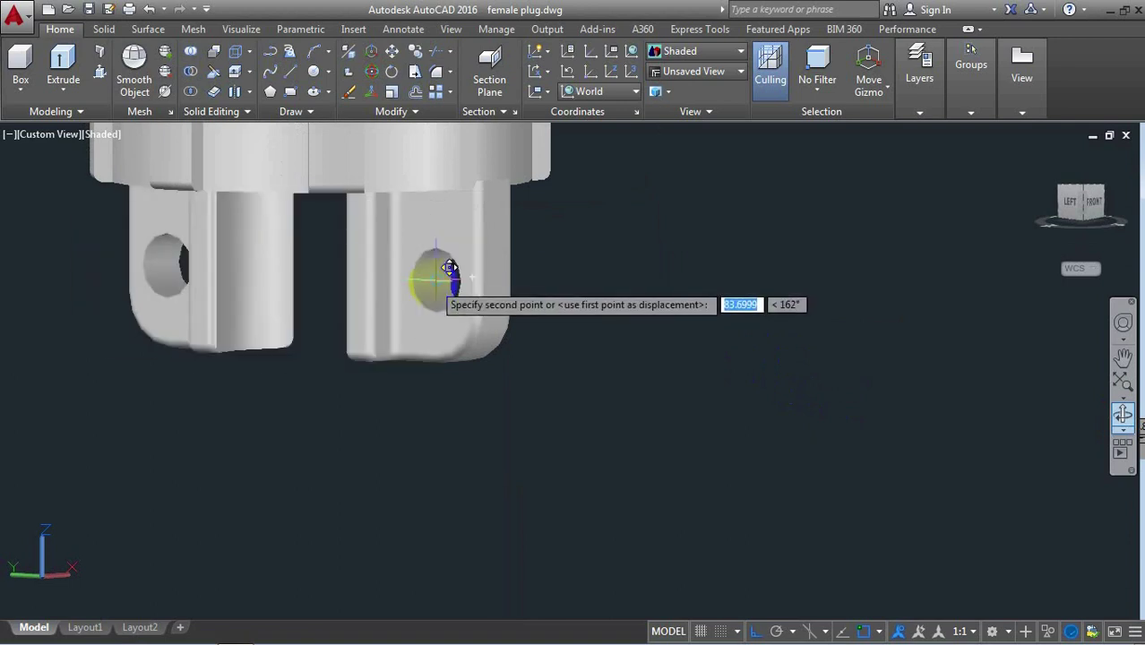
left_click(448, 268)
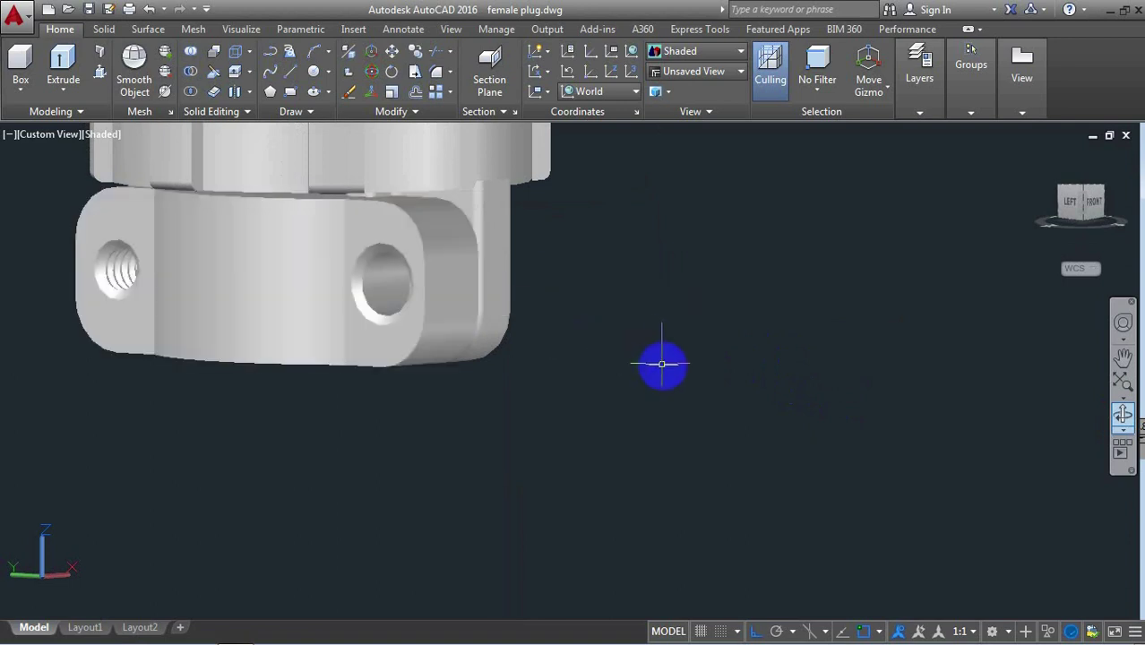
scroll(662, 364, "down", 3)
scroll(646, 383, "down", 2)
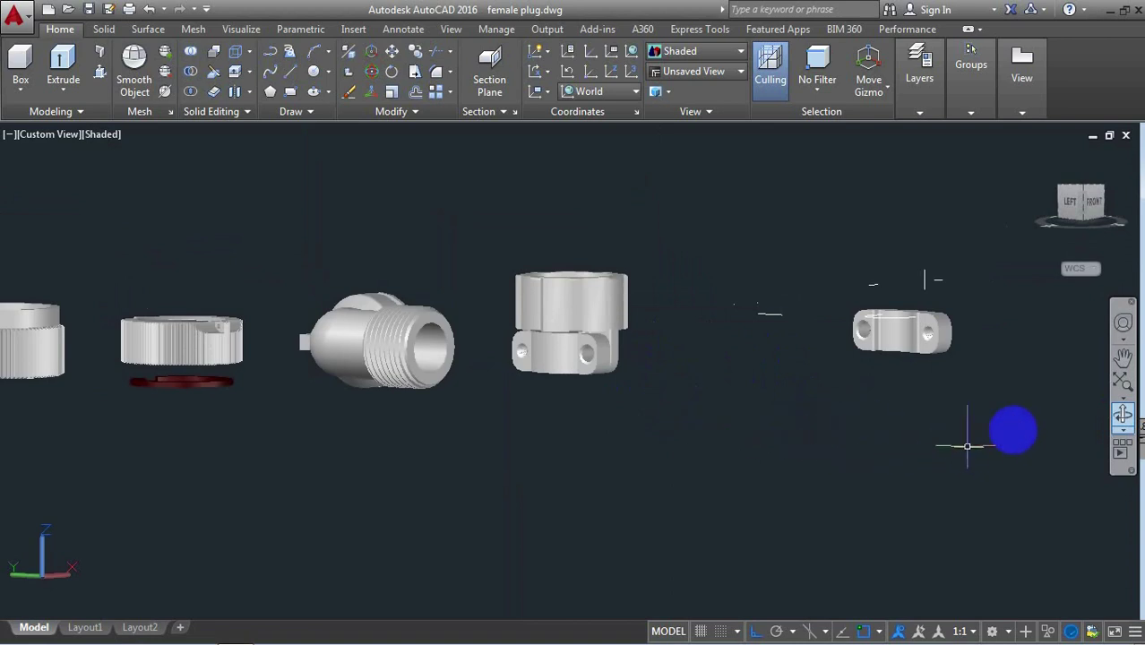
Move the remaining clamp half, using its left hole centre as the base point
scroll(965, 329, "up", 5)
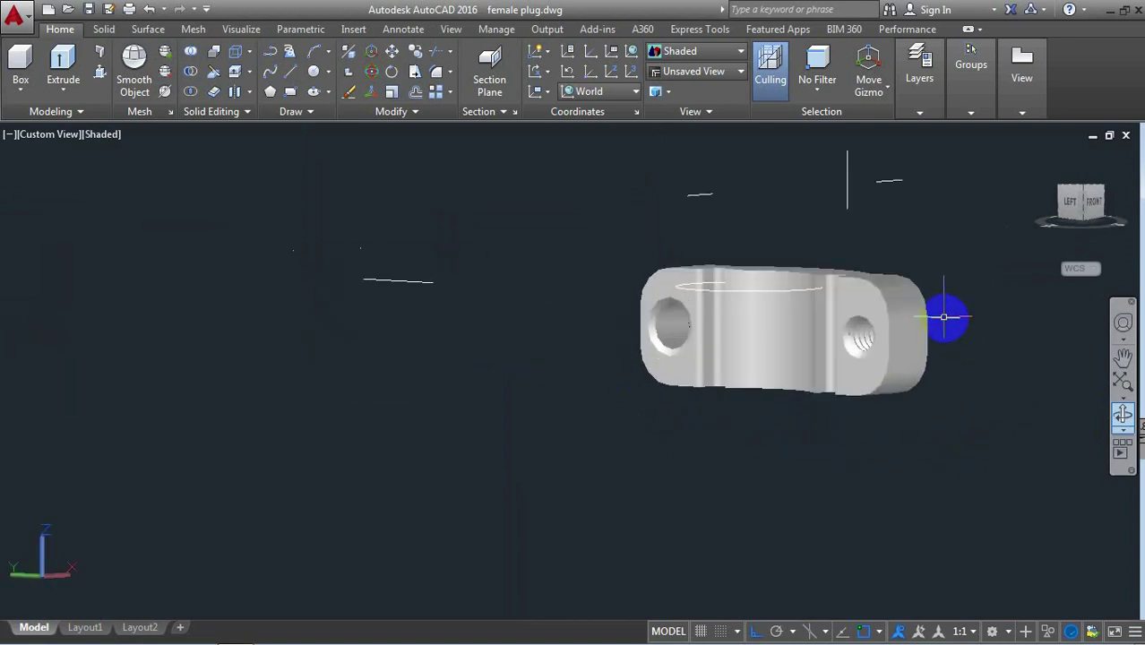
type("M")
key("Return")
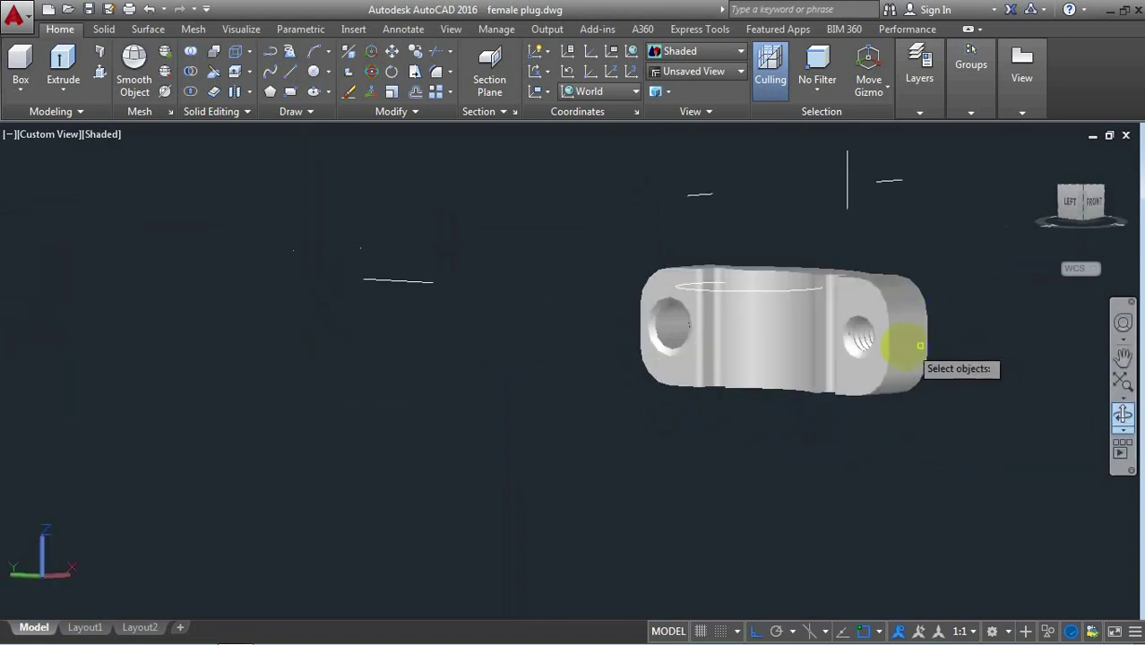
left_click(903, 348)
key("Return")
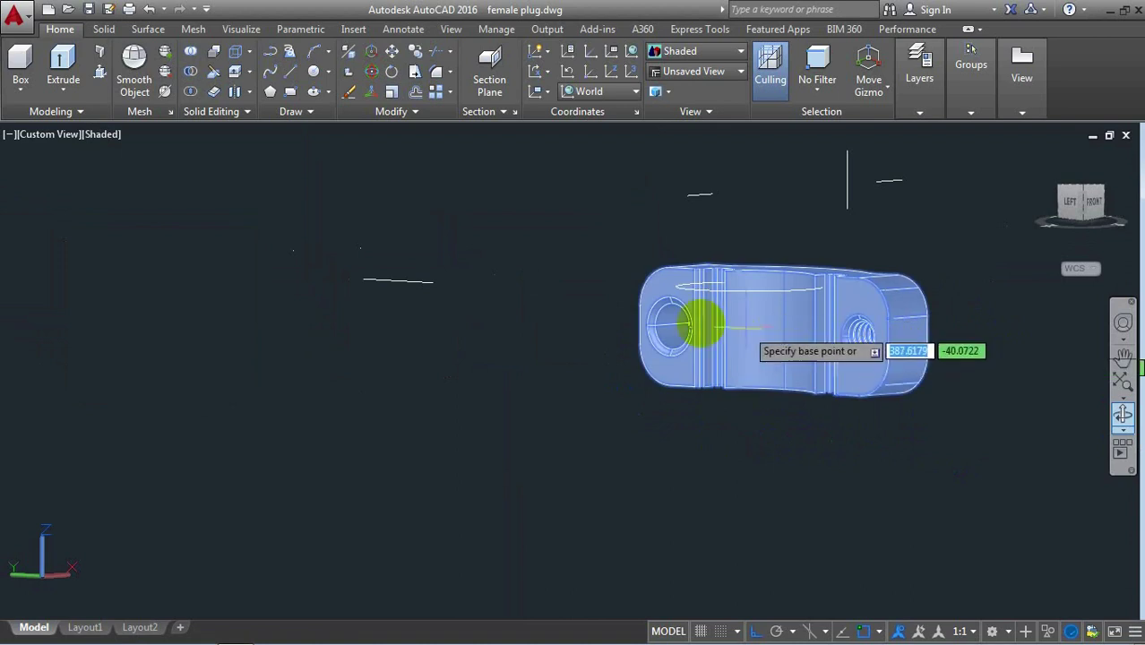
left_click(672, 323)
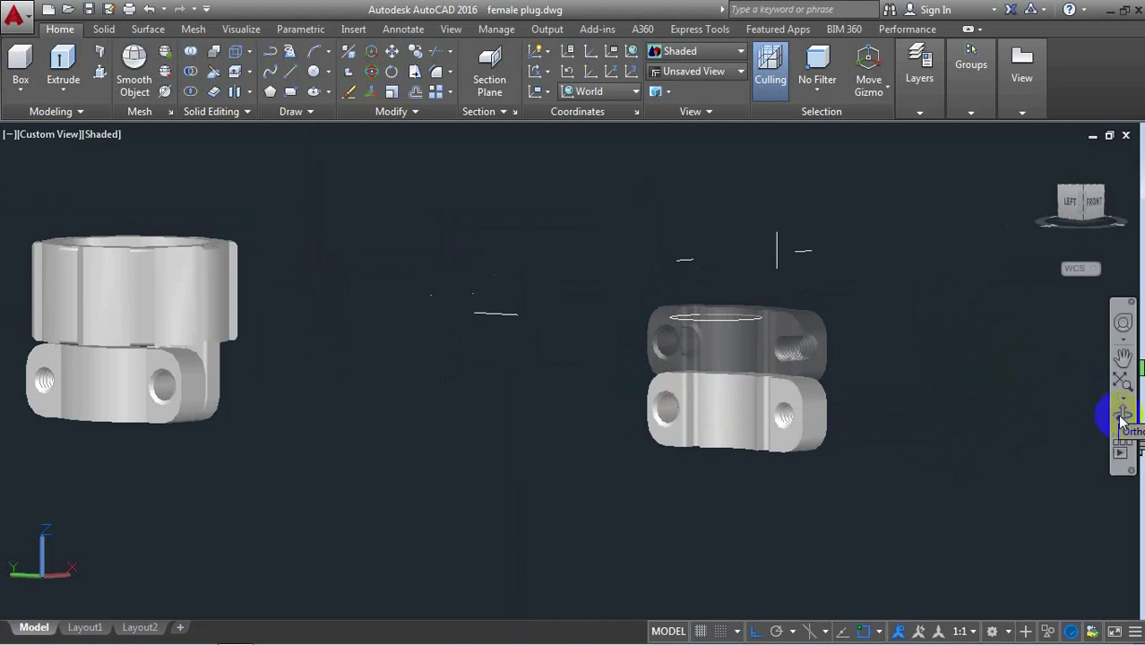
Orbit the view around the parts during the move, then exit orbit
left_click(1084, 421)
mouse_move(856, 396)
left_mouse_down()
mouse_move(619, 408)
mouse_move(475, 397)
left_mouse_up()
scroll(435, 383, "up", 2)
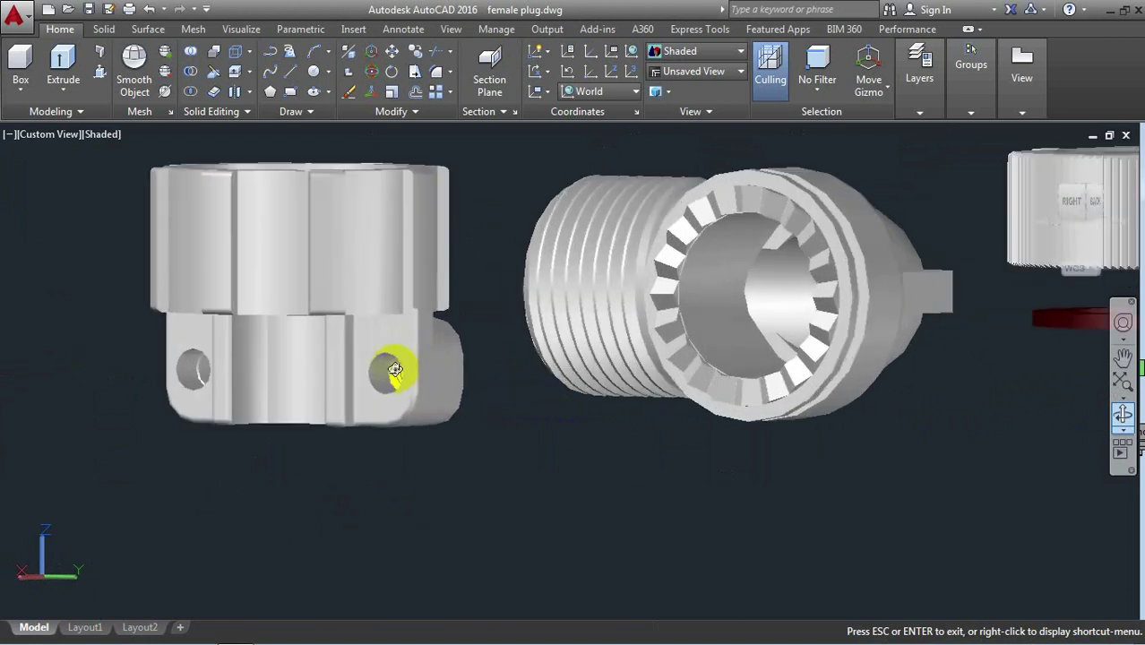
scroll(389, 372, "up", 2)
right_click(537, 324)
left_click(448, 363)
key("Escape")
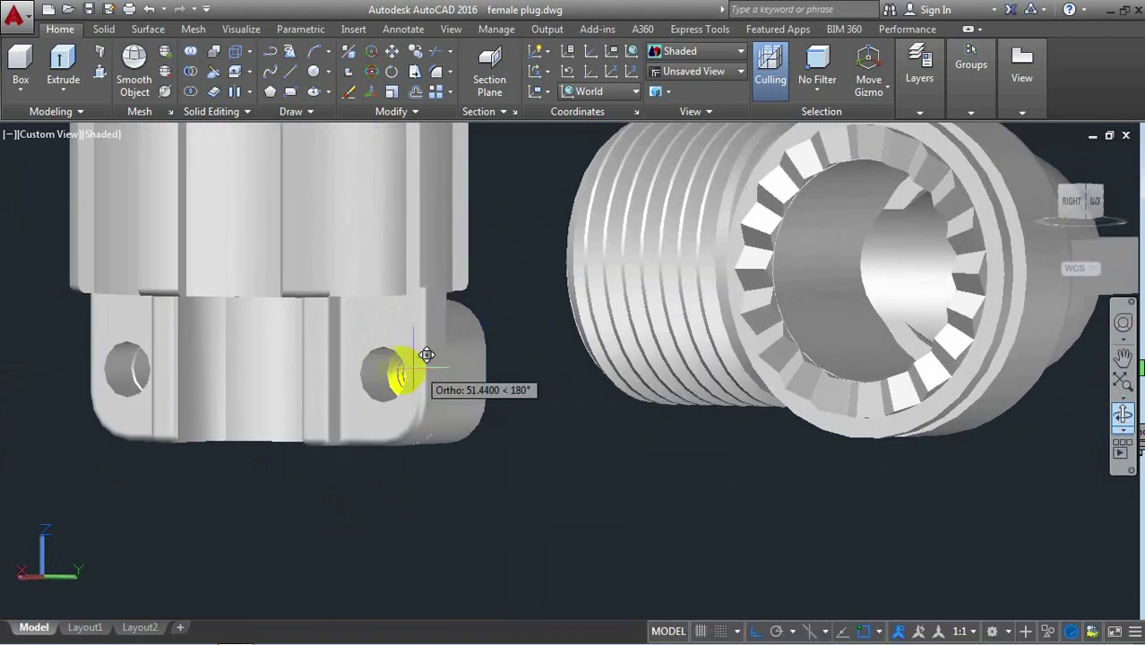
Place the clamp half at the prong's hole centre and zoom out to view the parts
scroll(399, 363, "up", 2)
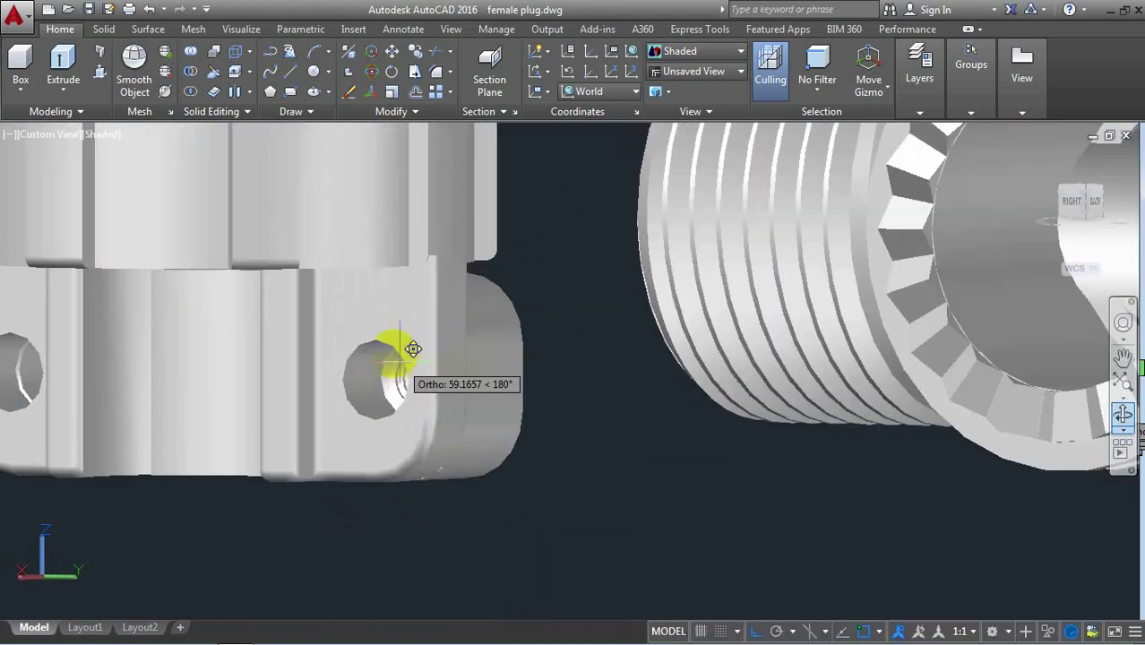
scroll(413, 349, "up", 2)
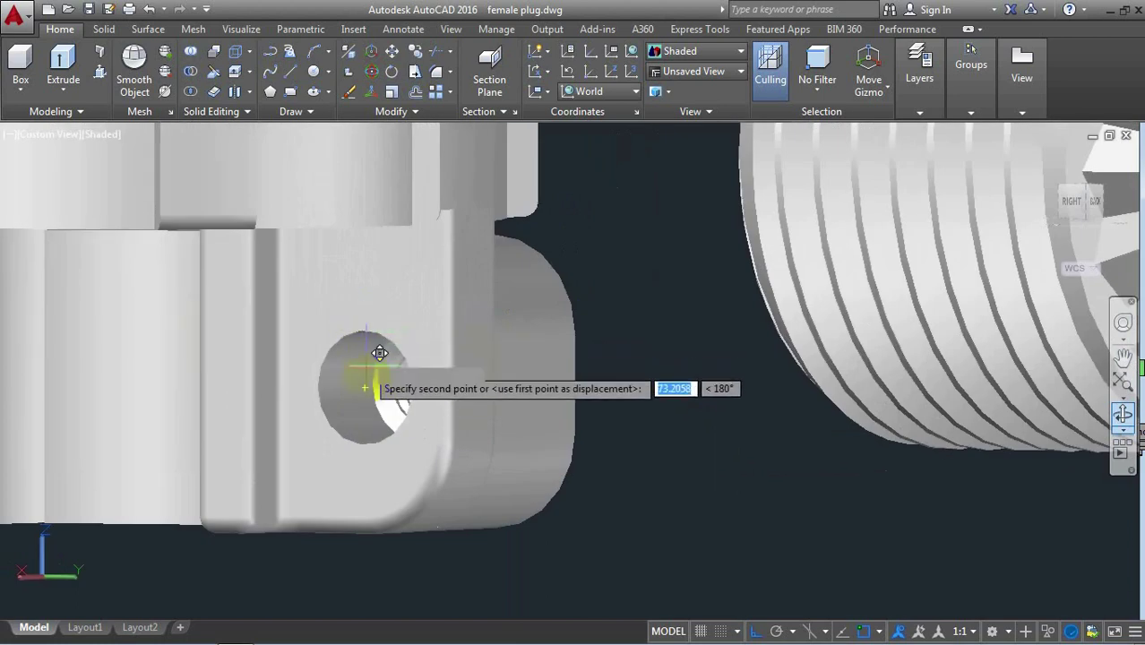
left_click(363, 388)
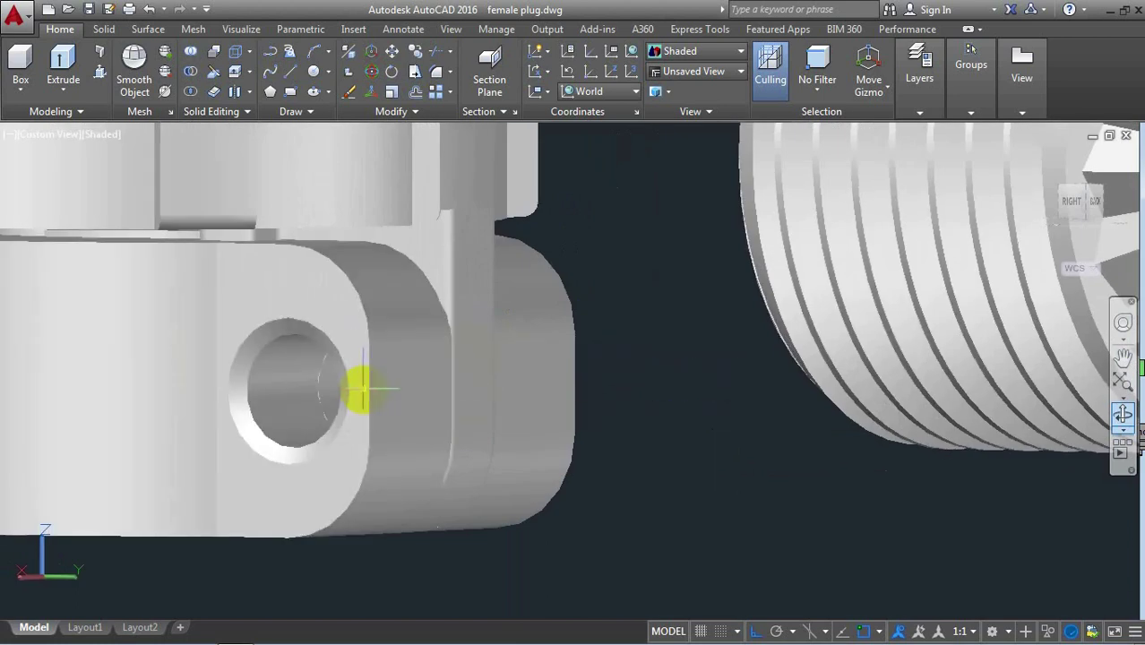
scroll(606, 409, "down", 2)
scroll(612, 399, "down", 2)
scroll(731, 445, "down", 2)
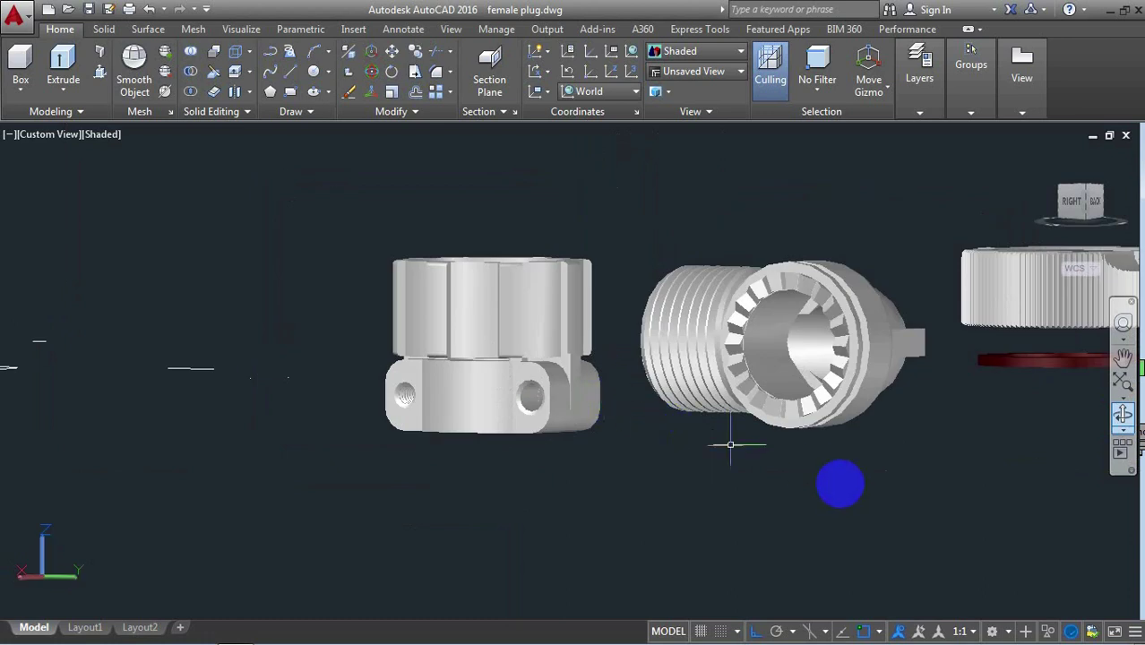
Orbit around the parts, then switch to the southeast isometric view and zoom in
left_click(1119, 419)
mouse_move(606, 430)
left_mouse_down()
mouse_move(838, 465)
mouse_move(995, 464)
mouse_move(678, 463)
left_mouse_up()
left_click_drag(974, 457, 749, 363)
right_click(750, 363)
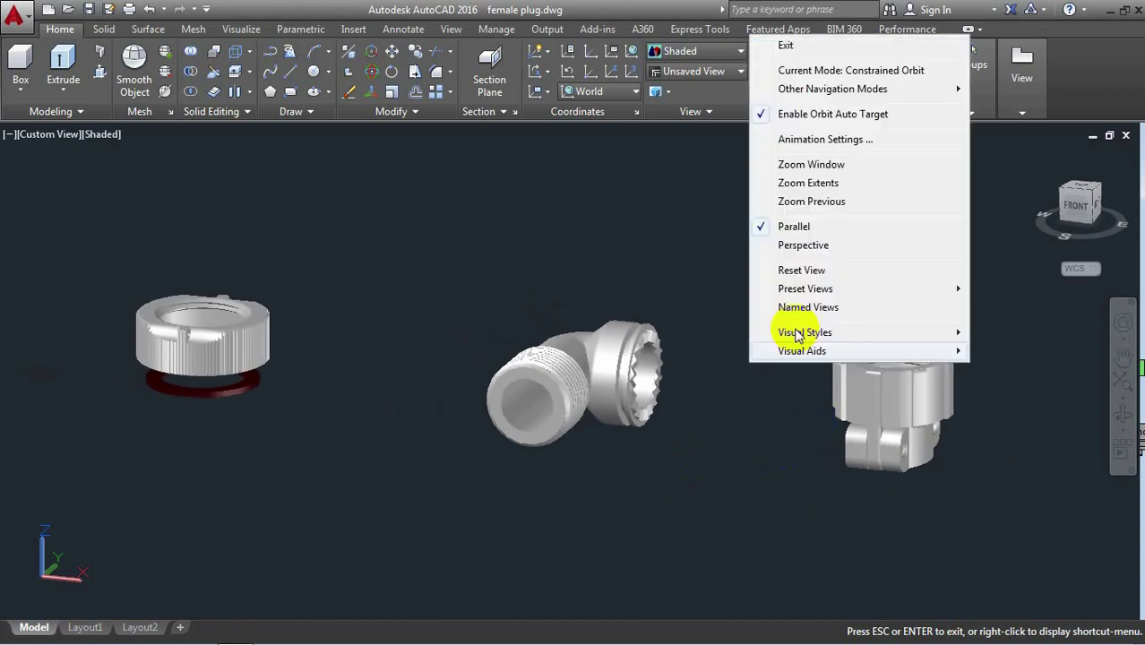
left_click(787, 41)
mouse_move(1080, 203)
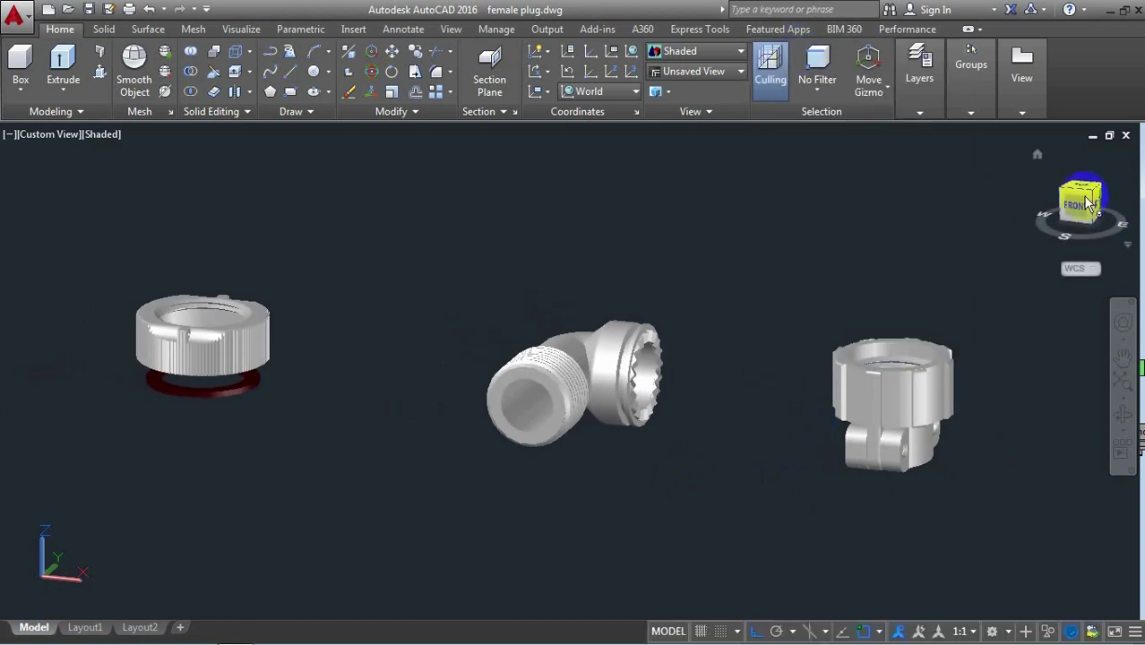
left_click(1094, 197)
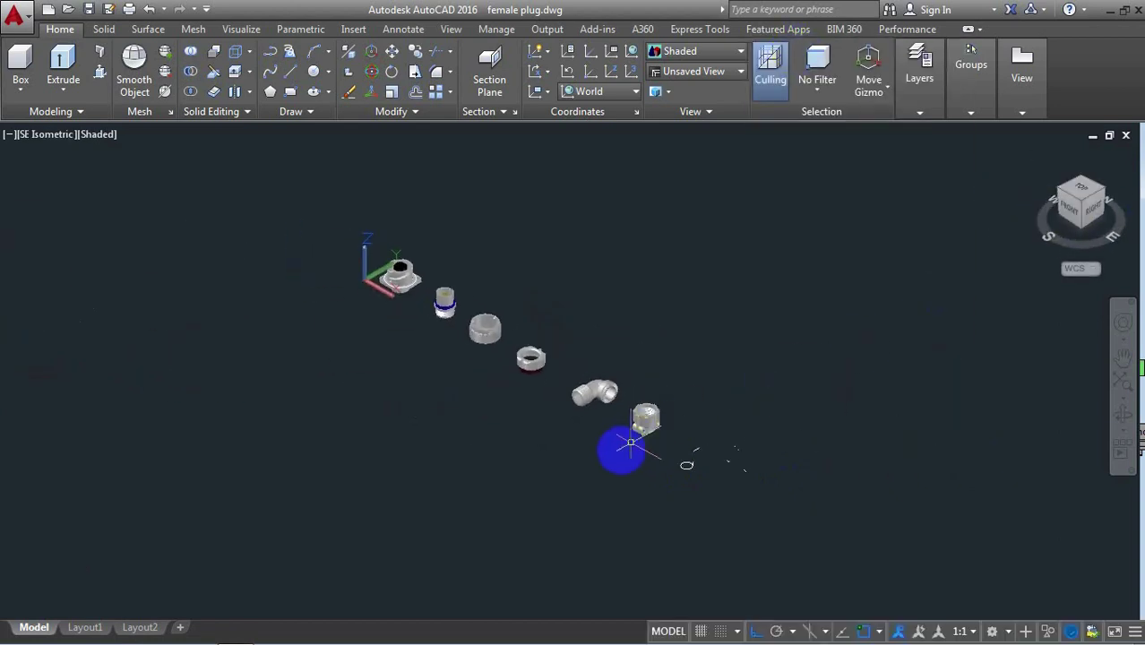
scroll(666, 441, "up", 3)
scroll(666, 430, "up", 2)
scroll(666, 426, "up", 2)
scroll(666, 421, "up", 2)
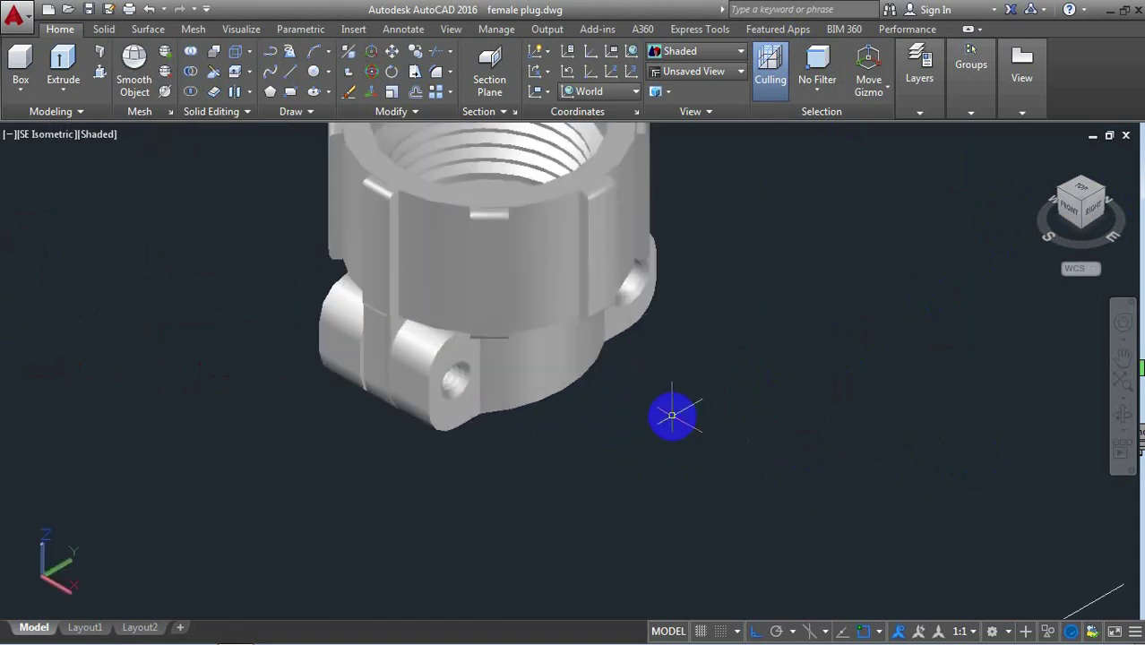
Orbit around the clamp nut, then return to the southeast isometric view of all parts
left_click(1124, 415)
mouse_move(674, 411)
left_mouse_down()
mouse_move(654, 371)
mouse_move(593, 348)
mouse_move(554, 352)
mouse_move(755, 366)
mouse_move(762, 384)
mouse_move(888, 375)
mouse_move(722, 387)
mouse_move(737, 384)
mouse_move(741, 401)
mouse_move(662, 416)
mouse_move(812, 368)
left_mouse_up()
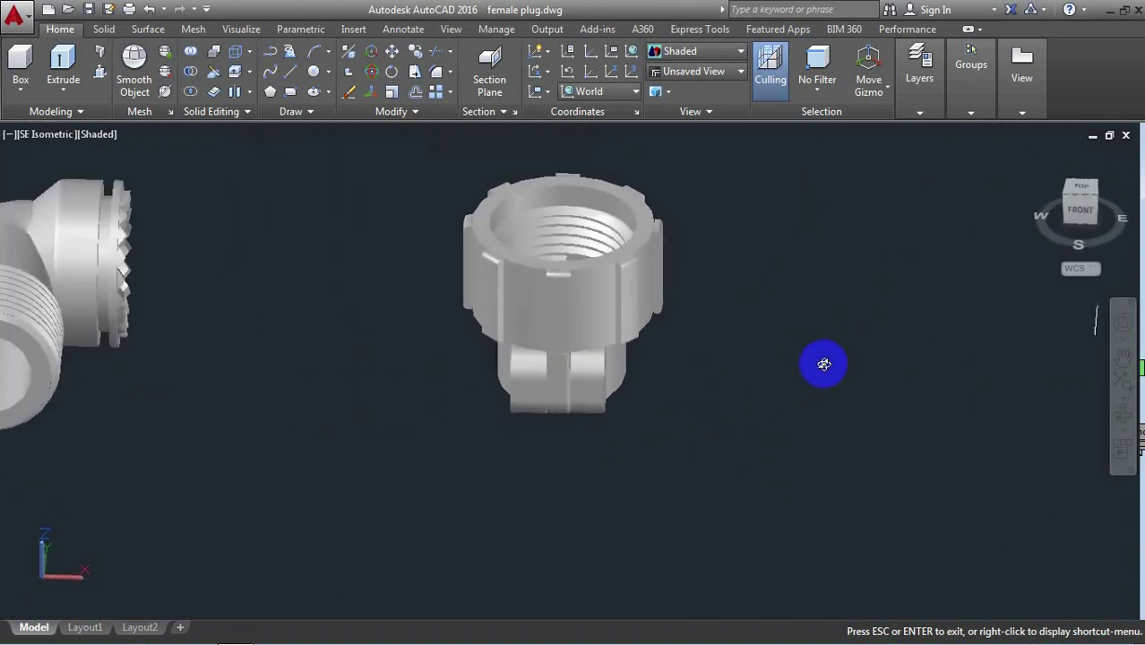
right_click(764, 276)
left_click(800, 285)
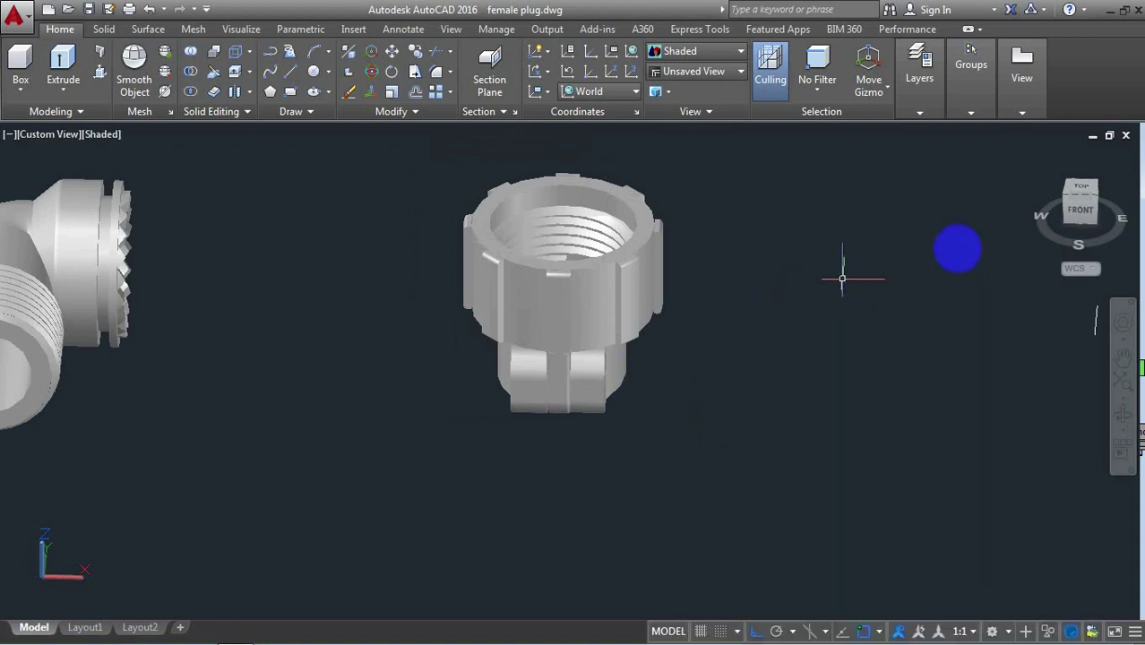
left_click(1097, 203)
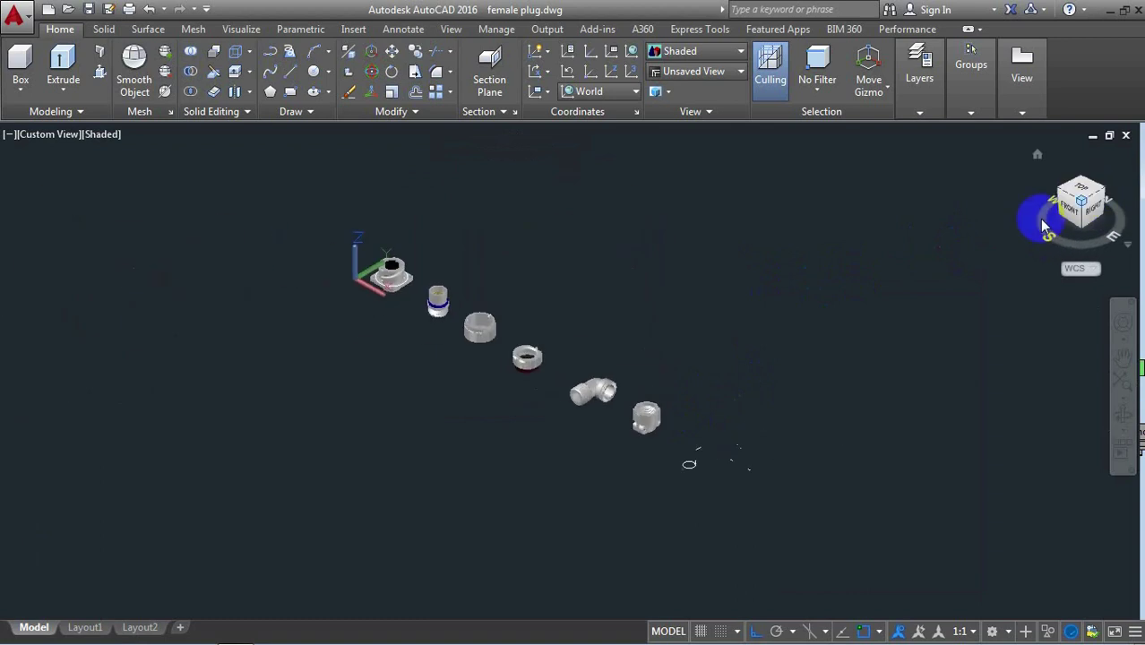
scroll(744, 468, "up", 3)
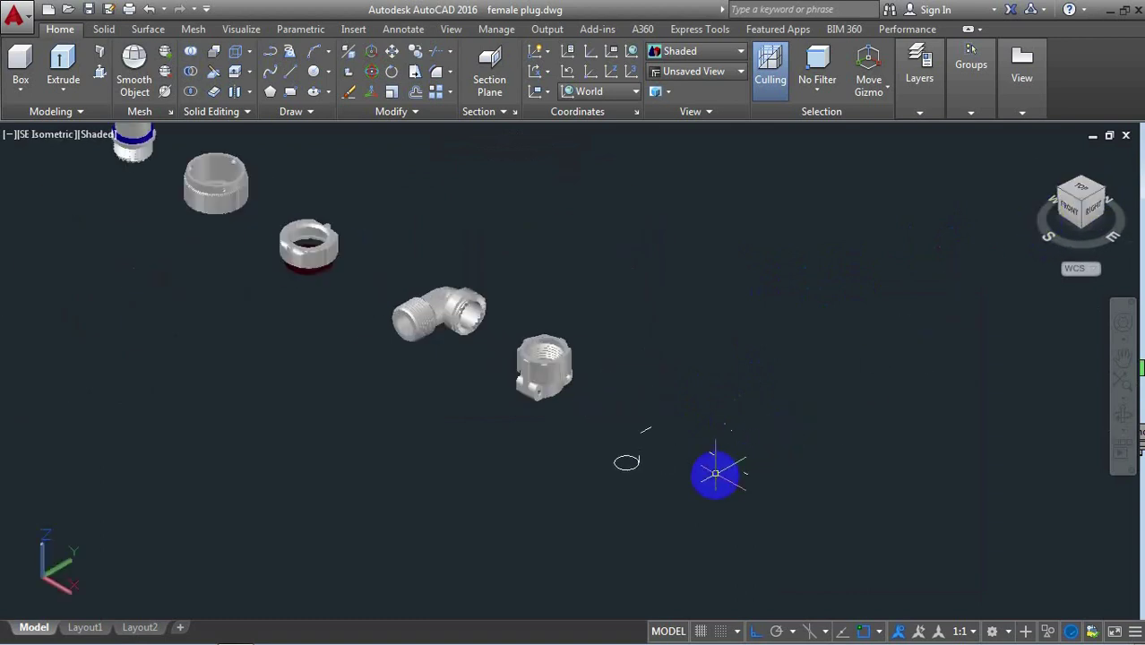
scroll(715, 474, "up", 3)
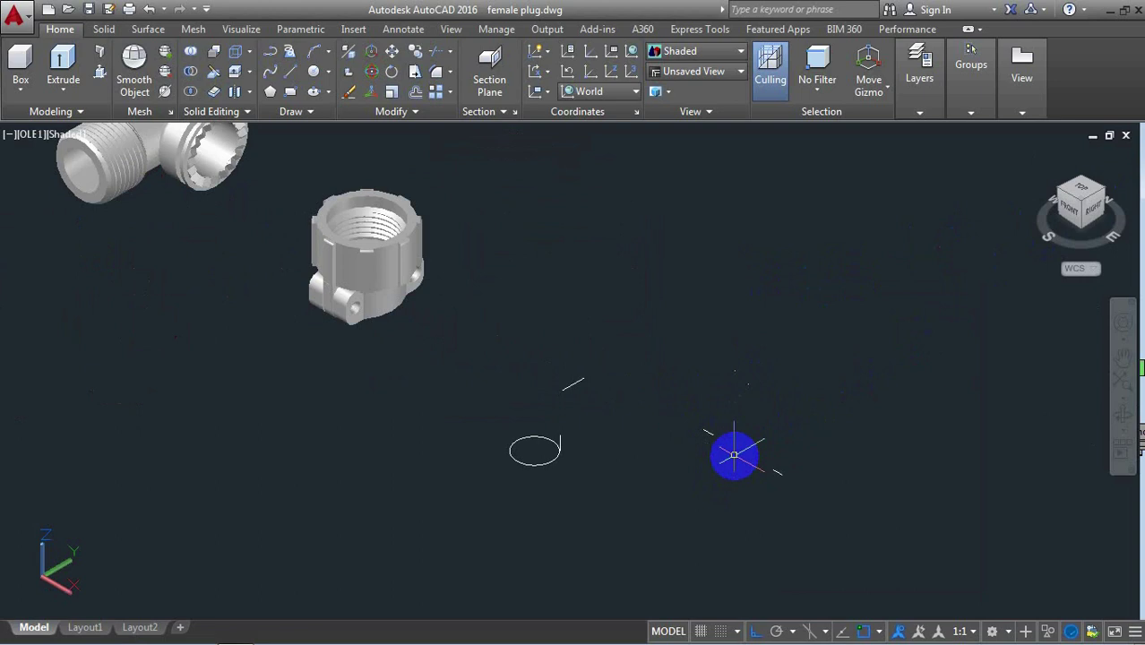
Erase the leftover ellipse and short sketch lines with a selection window
left_click(811, 499)
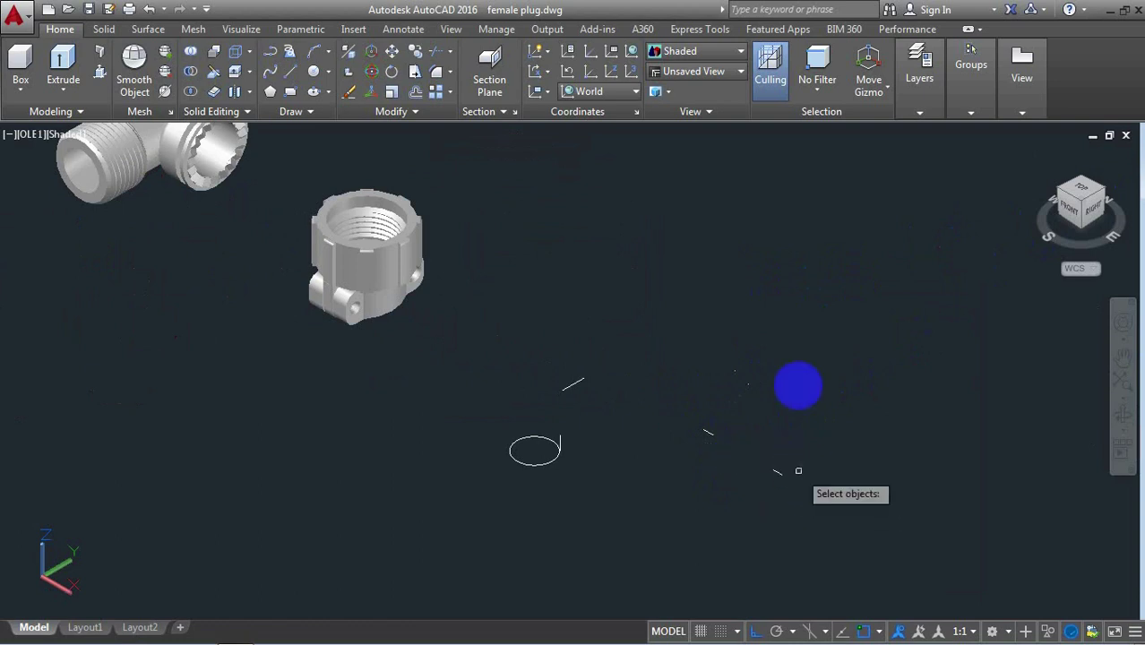
left_click(819, 314)
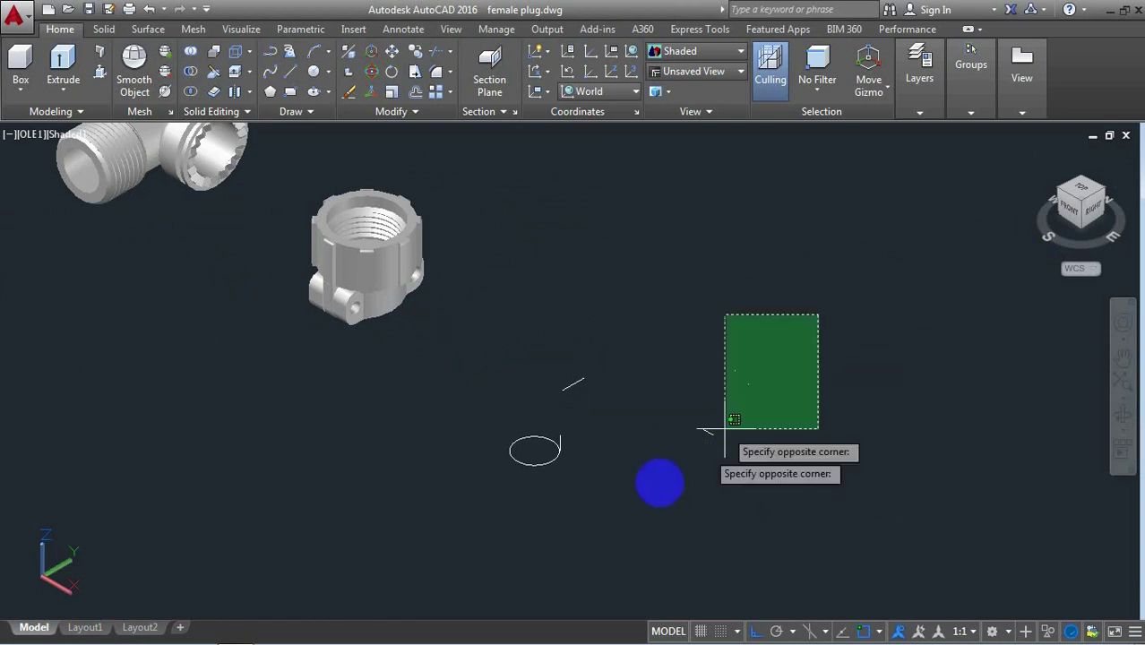
left_click(493, 514)
key("Return")
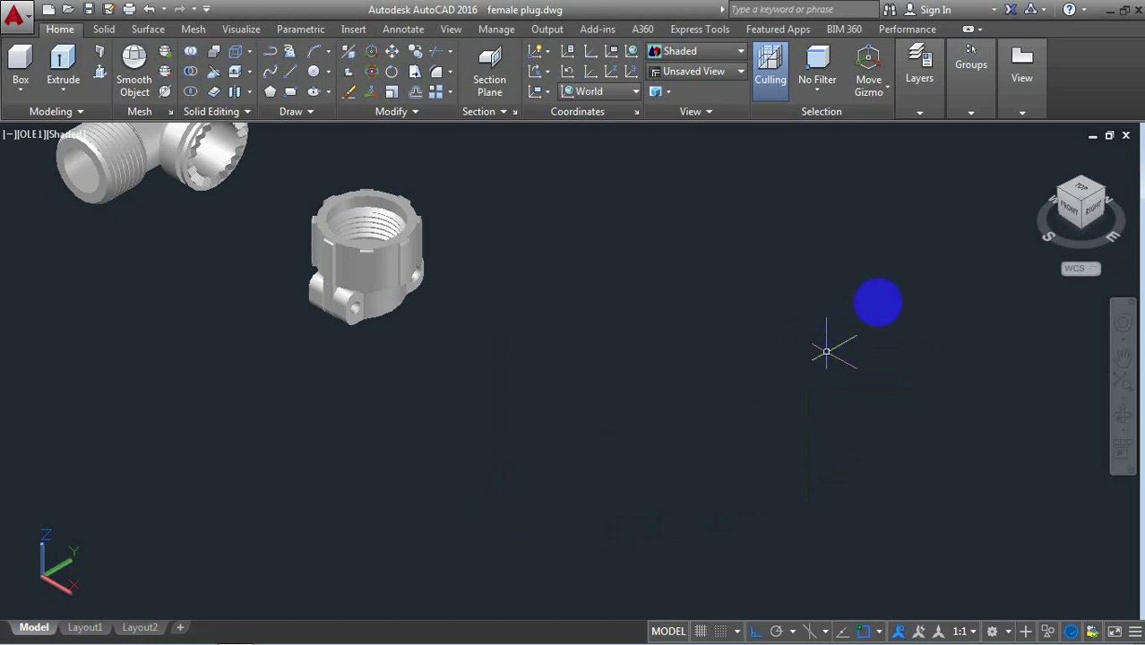
mouse_move(1082, 201)
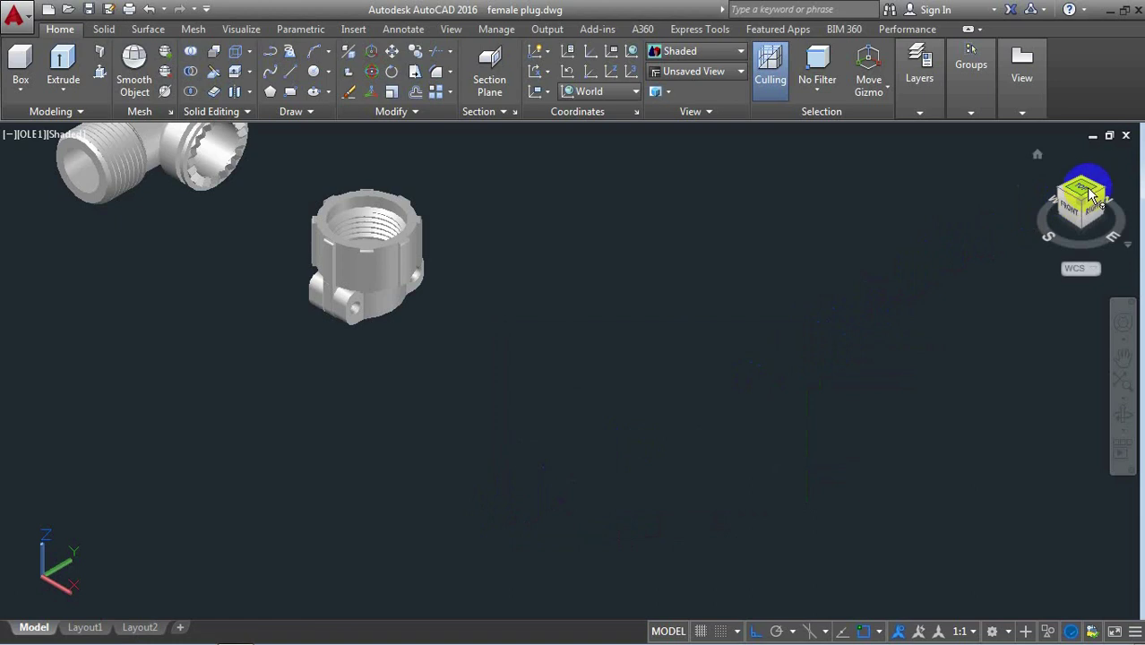
View the parts from the top, rotated to run horizontally, and pan them to centre
left_click(1093, 191)
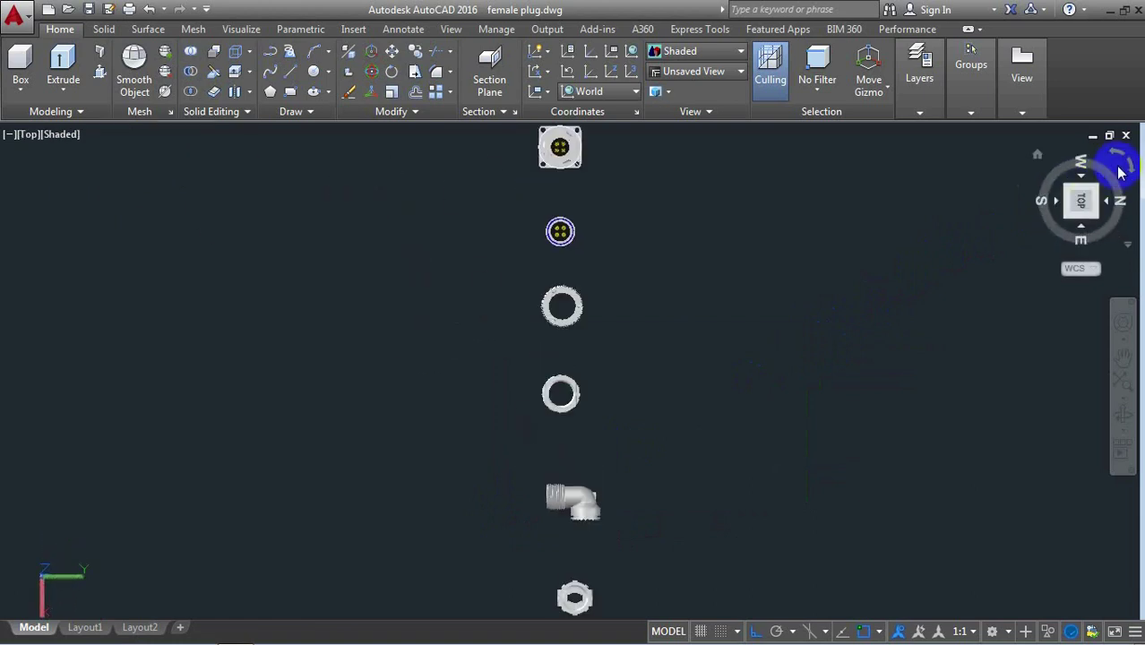
left_click(1118, 157)
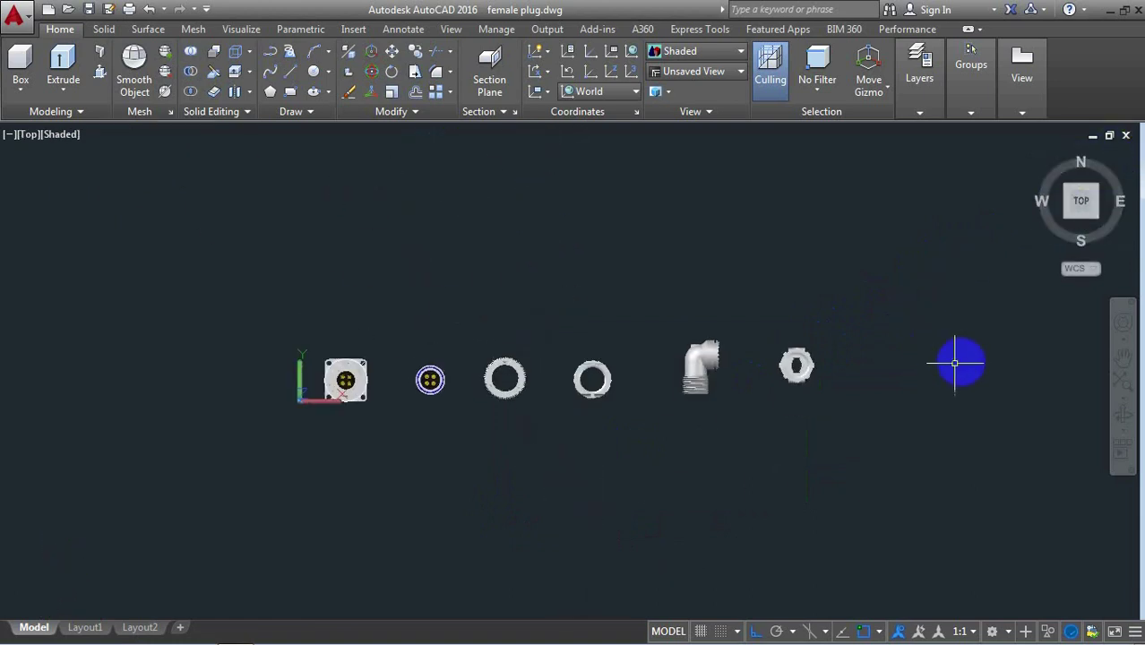
middle_click_drag(919, 359, 618, 370)
scroll(698, 358, "up", 2)
scroll(582, 357, "up", 2)
Draw a circle of diameter 6.2 to the right of the clamp nut
scroll(582, 357, "up", 2)
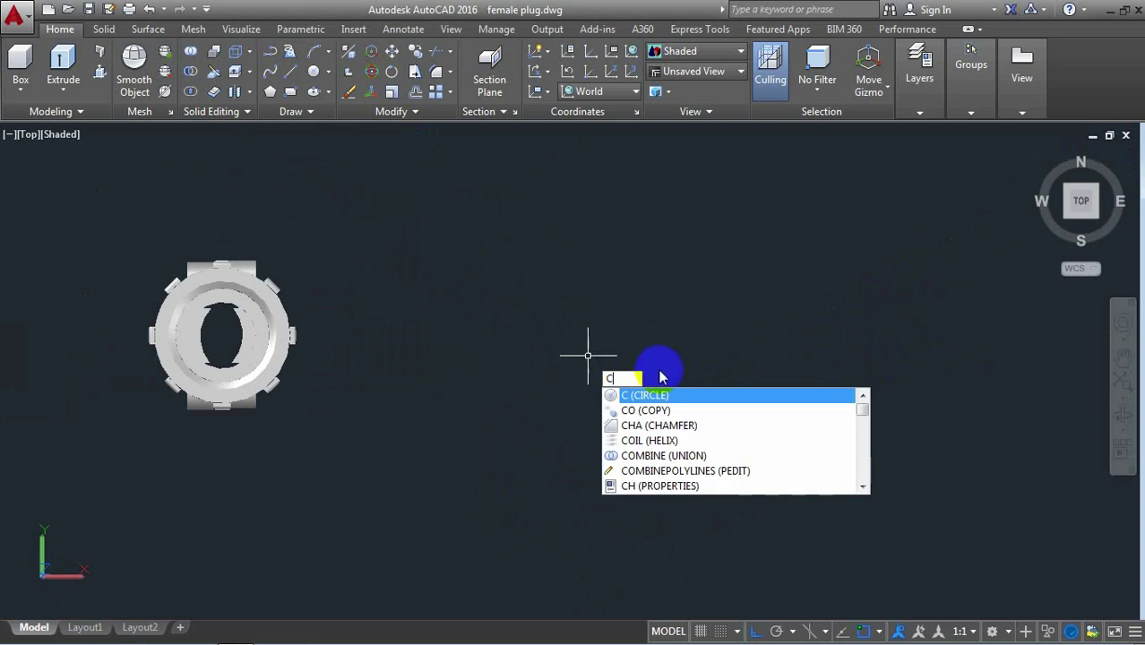
left_click(672, 396)
left_click(634, 362)
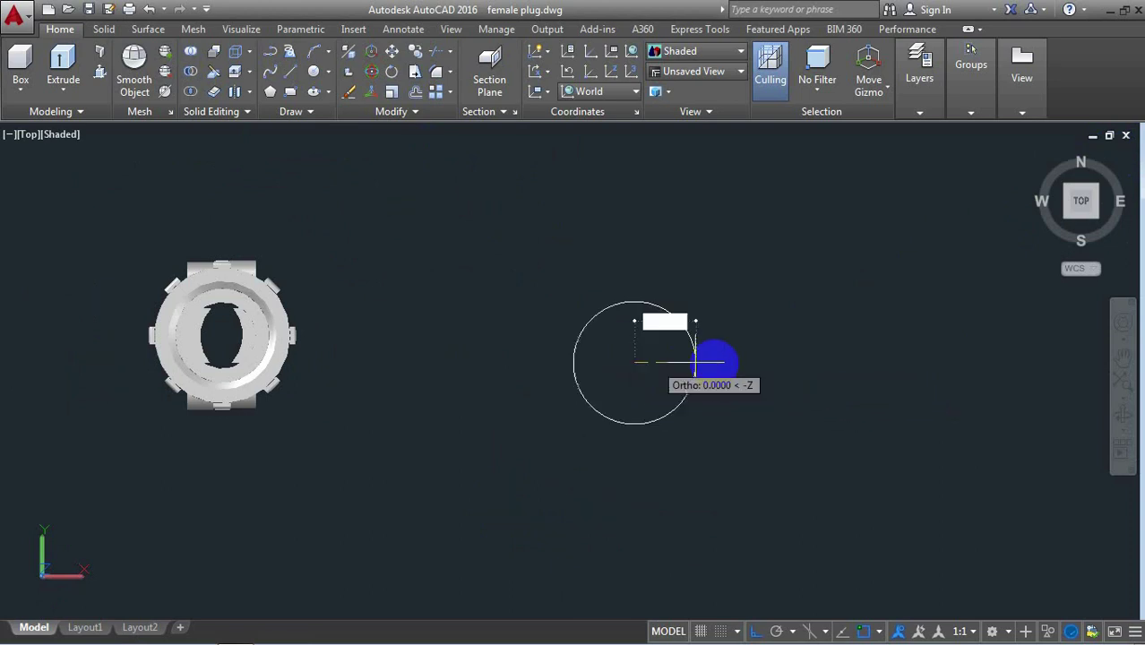
type("d")
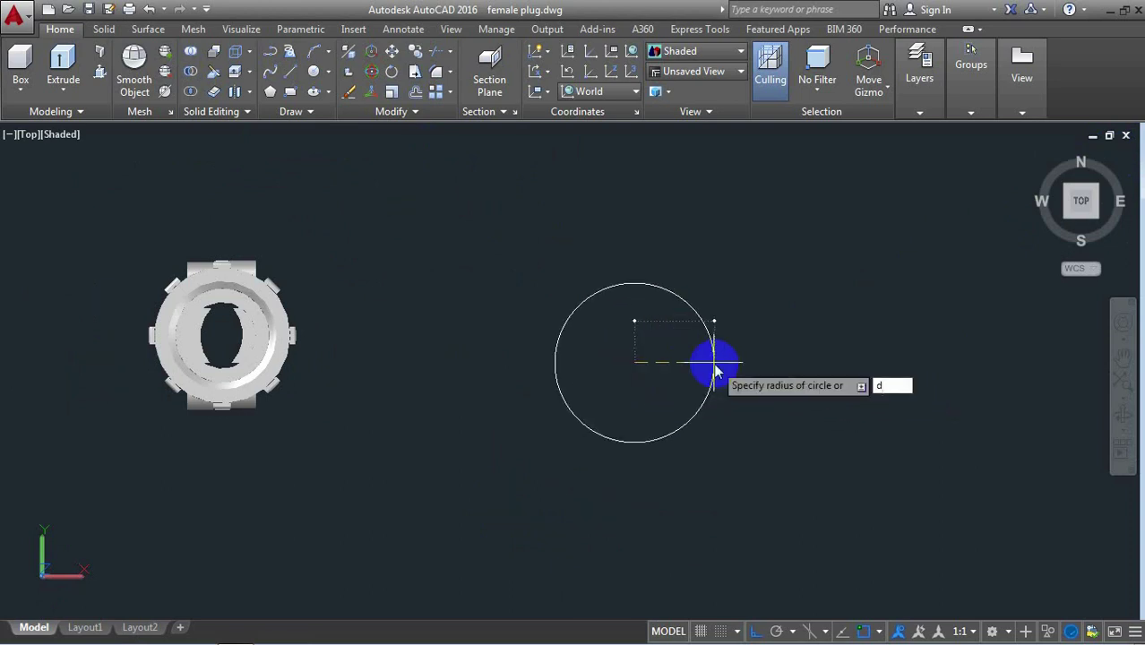
key("Return")
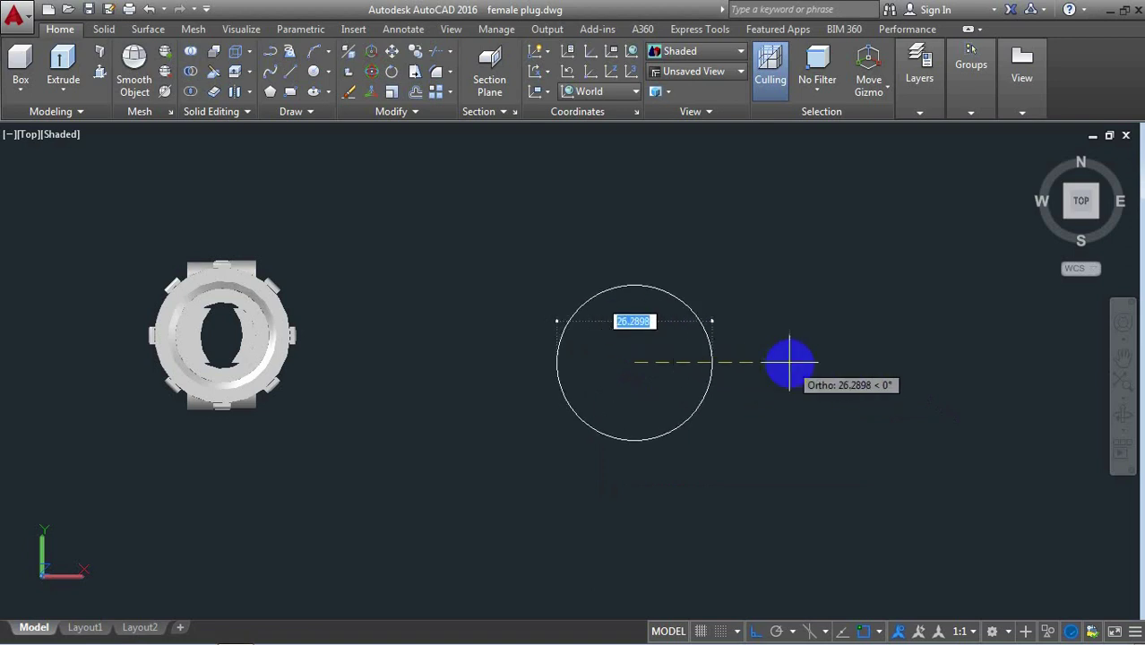
type("6.2")
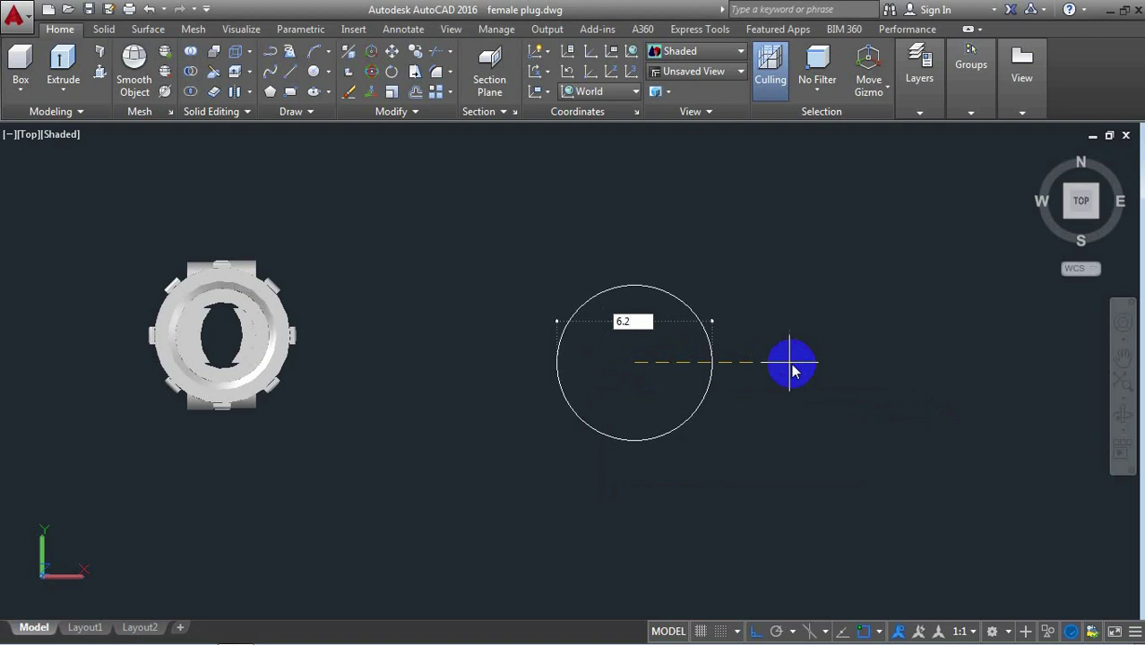
key("Return")
scroll(636, 370, "up", 1)
scroll(643, 378, "up", 1)
mouse_move(1099, 222)
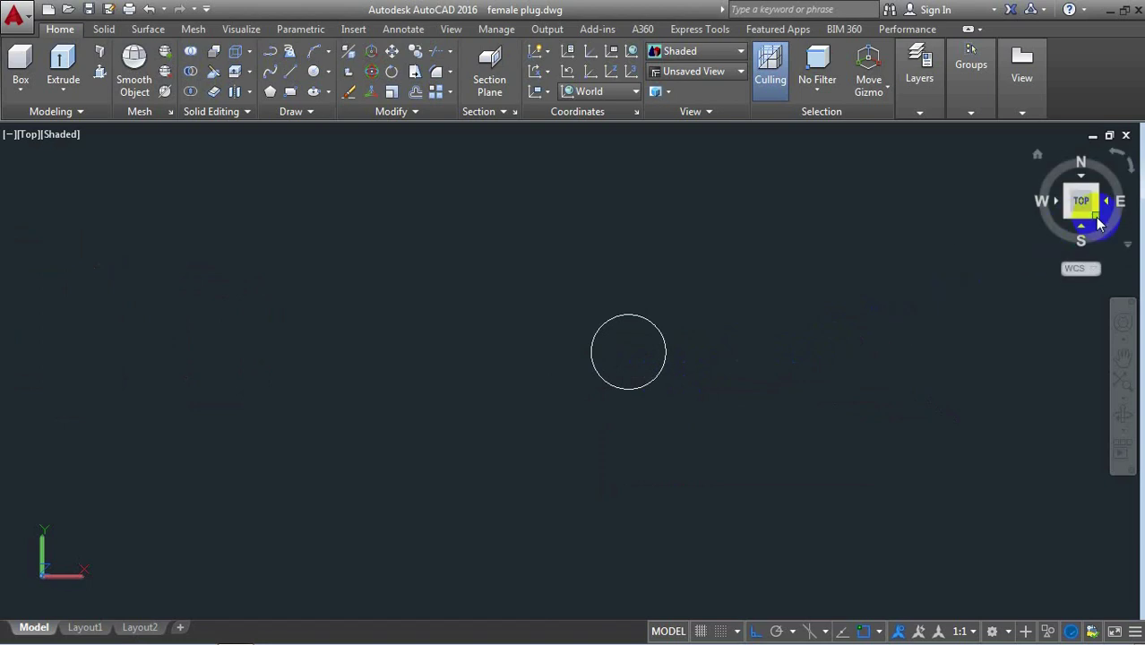
In the southeast isometric view, extrude the 6.2 circle to a height of 3
left_click(1099, 221)
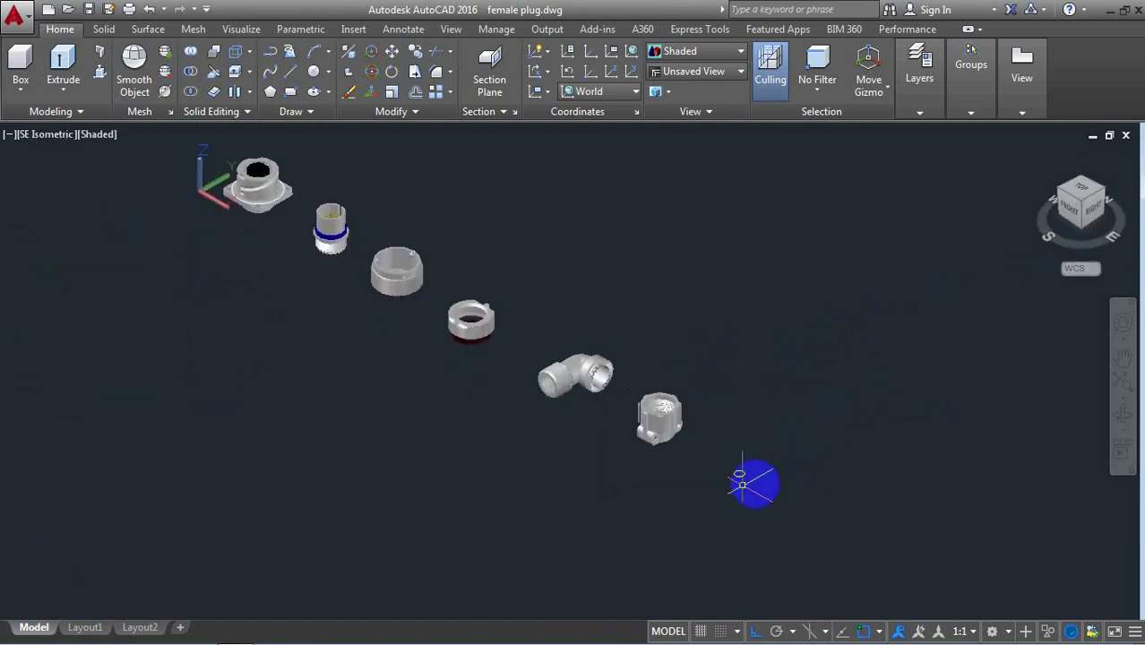
scroll(740, 485, "up", 1)
scroll(737, 479, "up", 2)
scroll(744, 489, "up", 2)
scroll(753, 492, "up", 2)
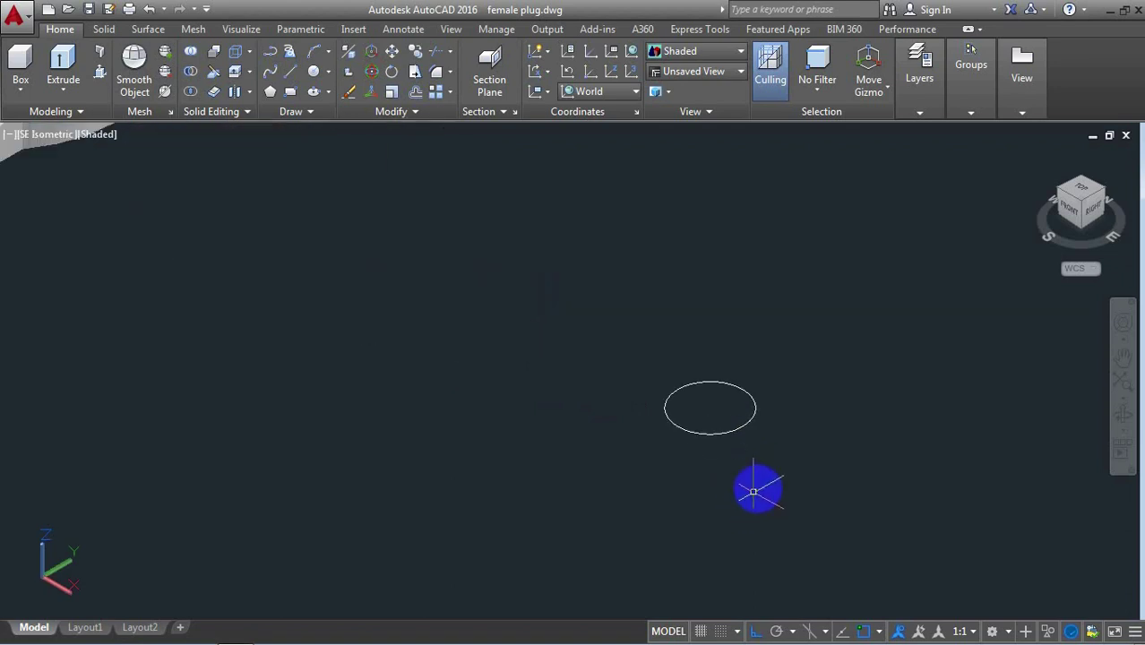
type("t")
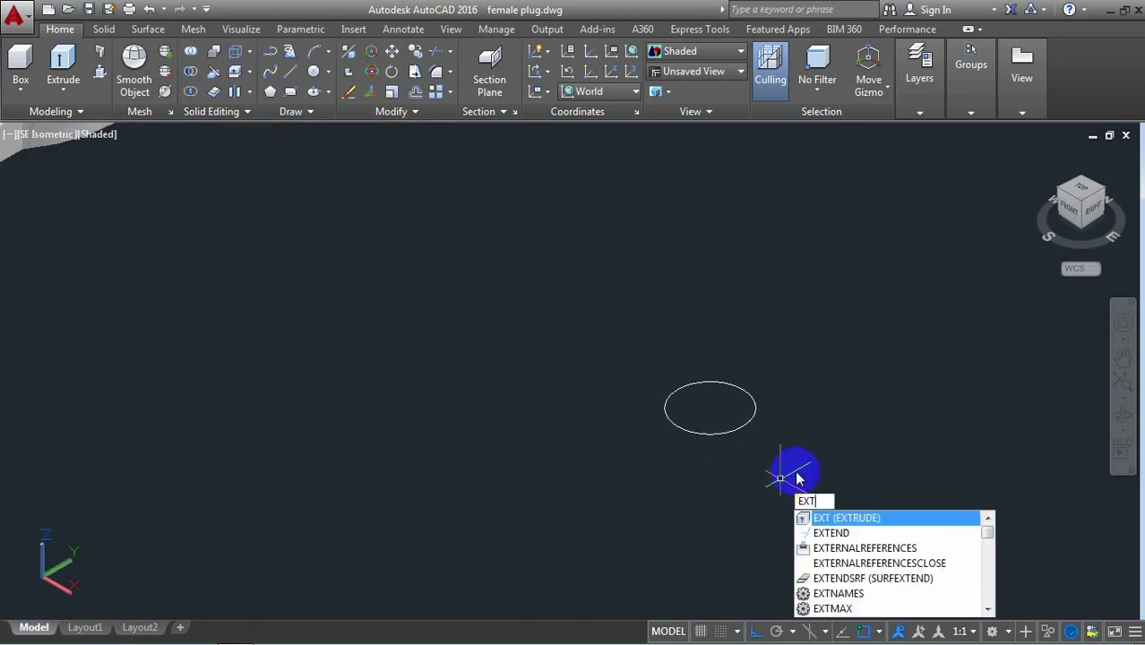
left_click(867, 518)
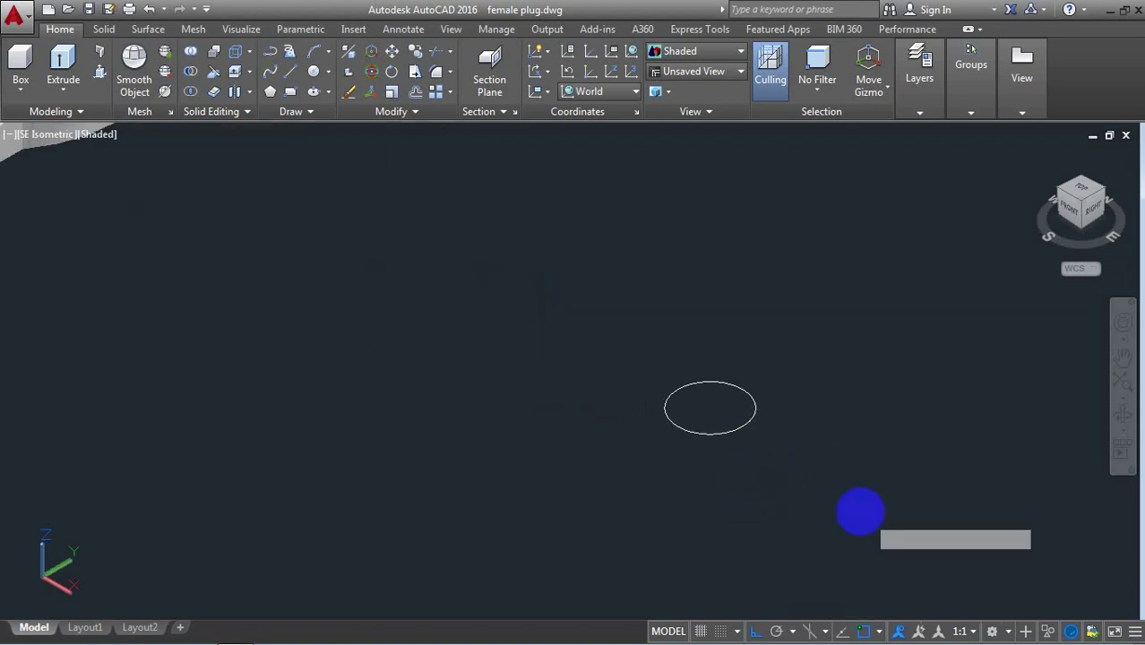
left_click(737, 438)
right_click(737, 438)
left_click(760, 441)
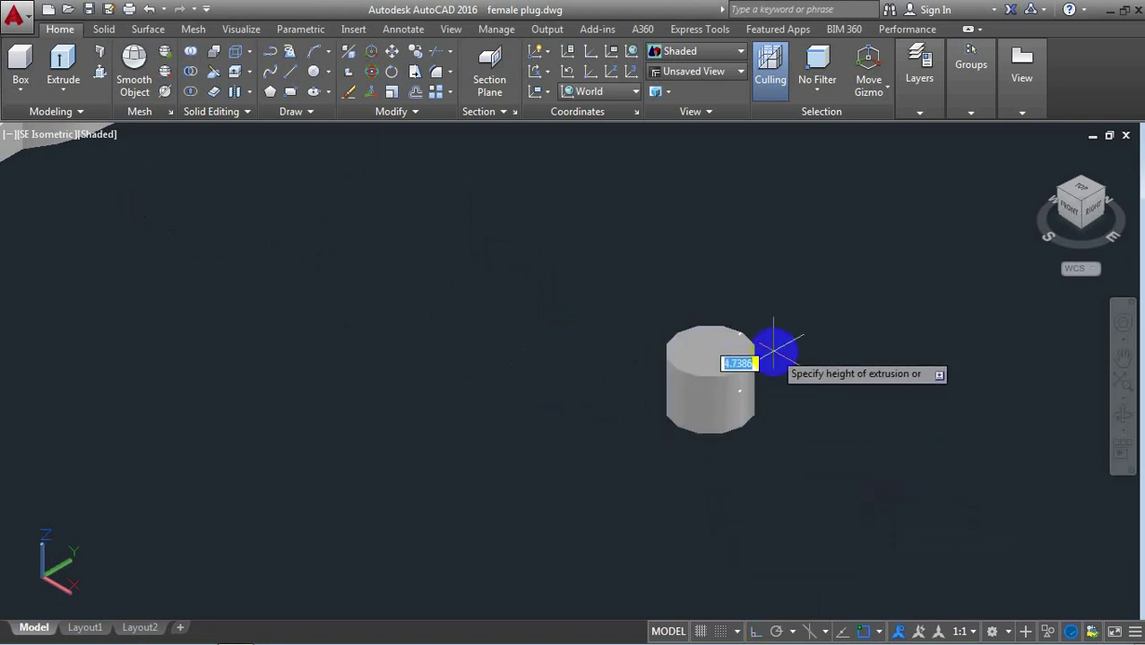
type("3")
key("Return")
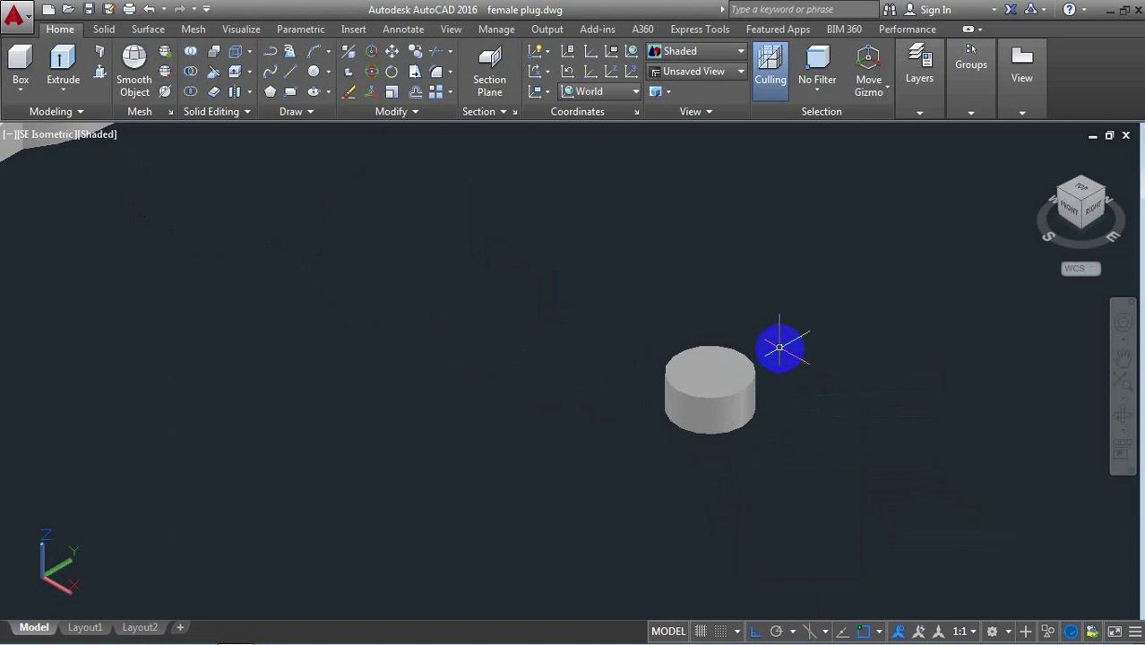
type("F")
Fillet the cylinder's top edge with radius 1, then return to the top view
left_click(838, 389)
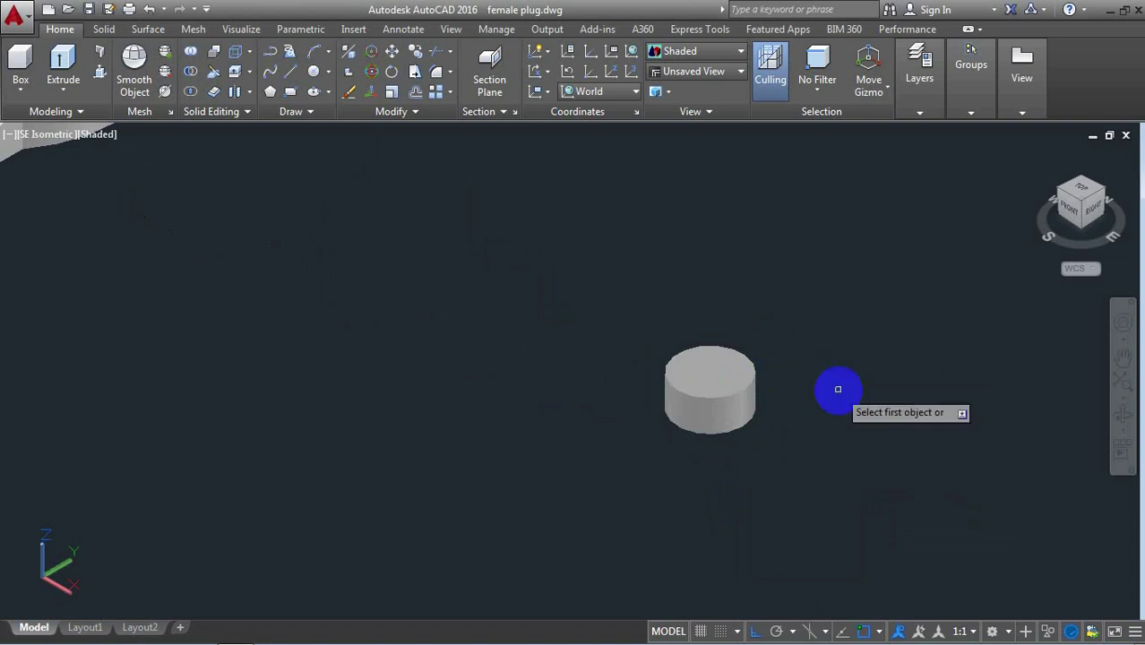
type("r")
key("Return")
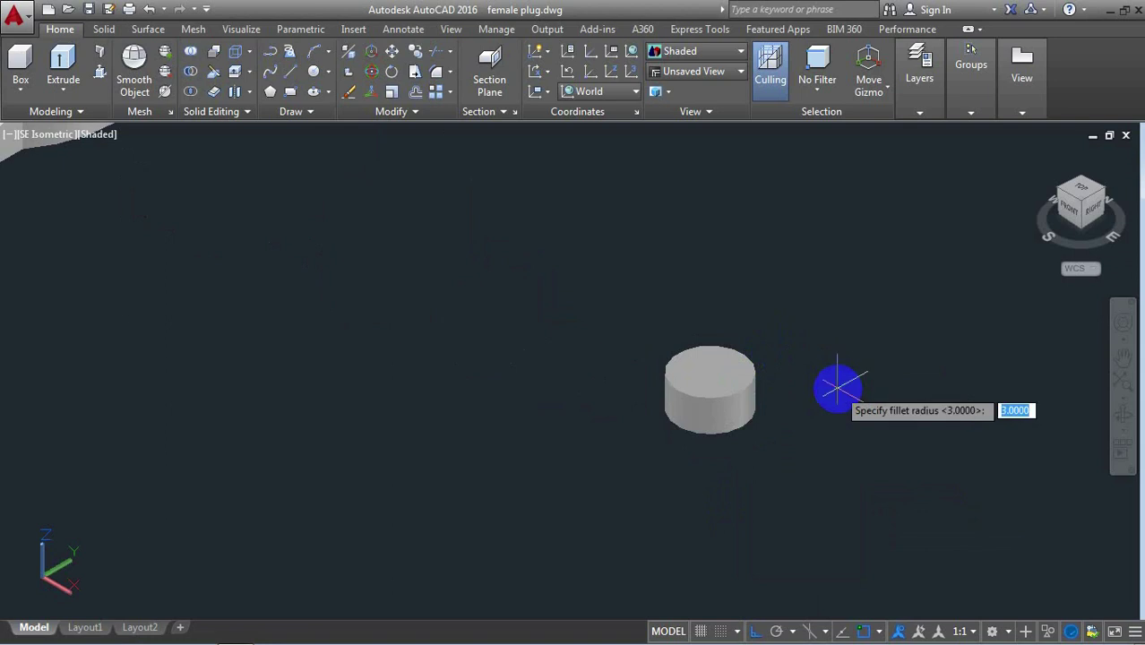
key("Return")
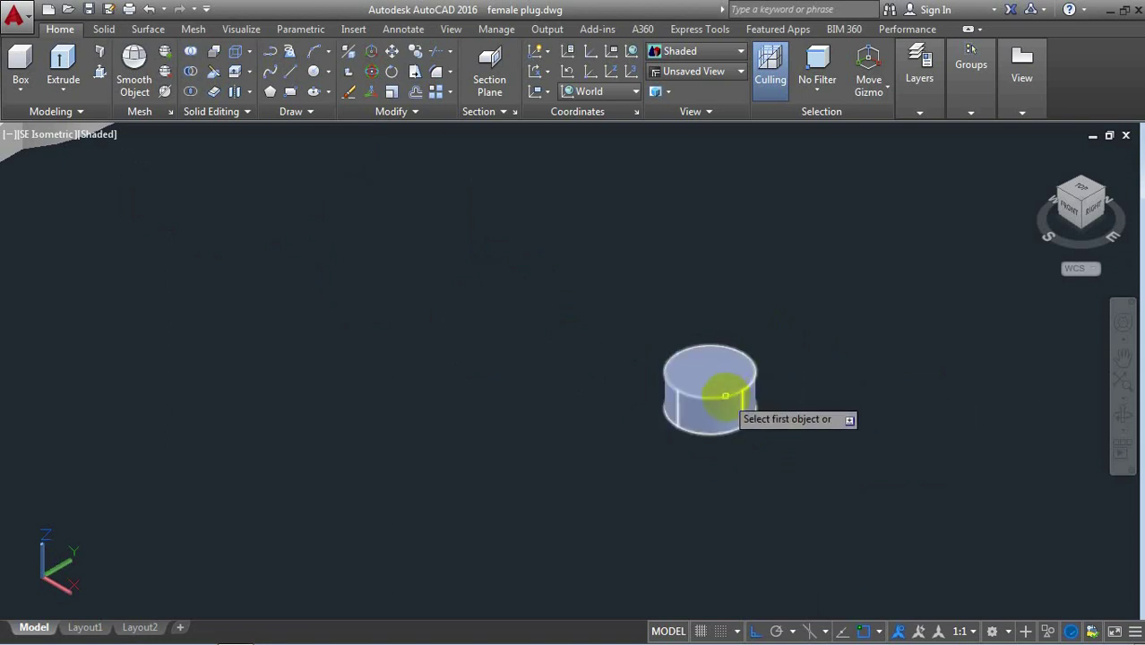
left_click(725, 396)
key("Return")
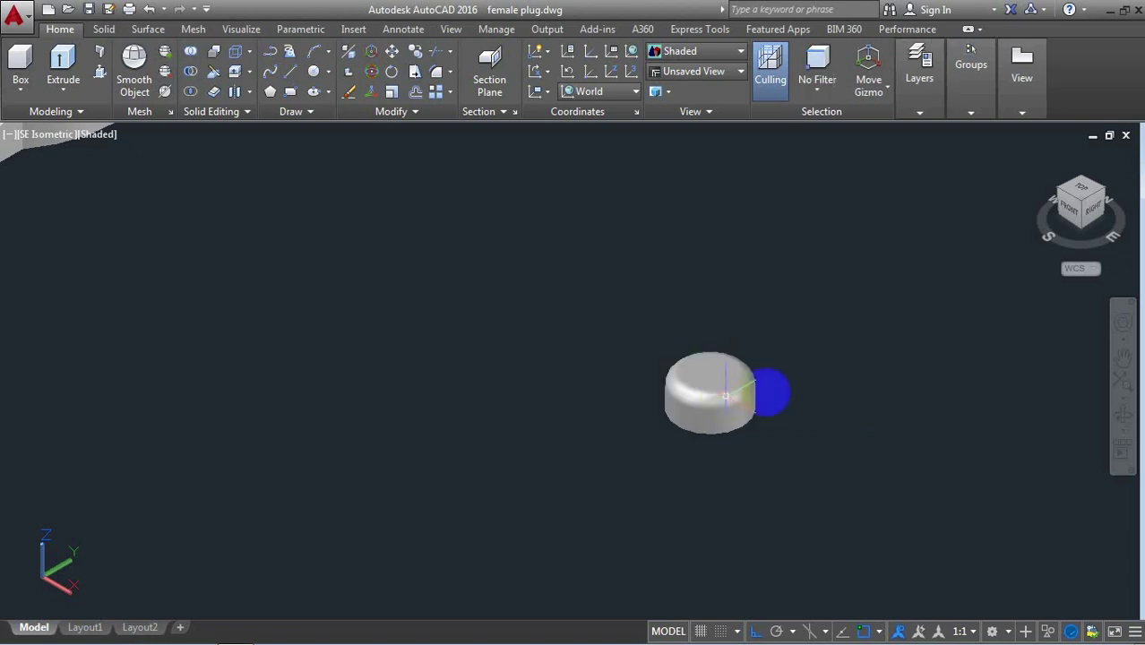
left_click(1091, 192)
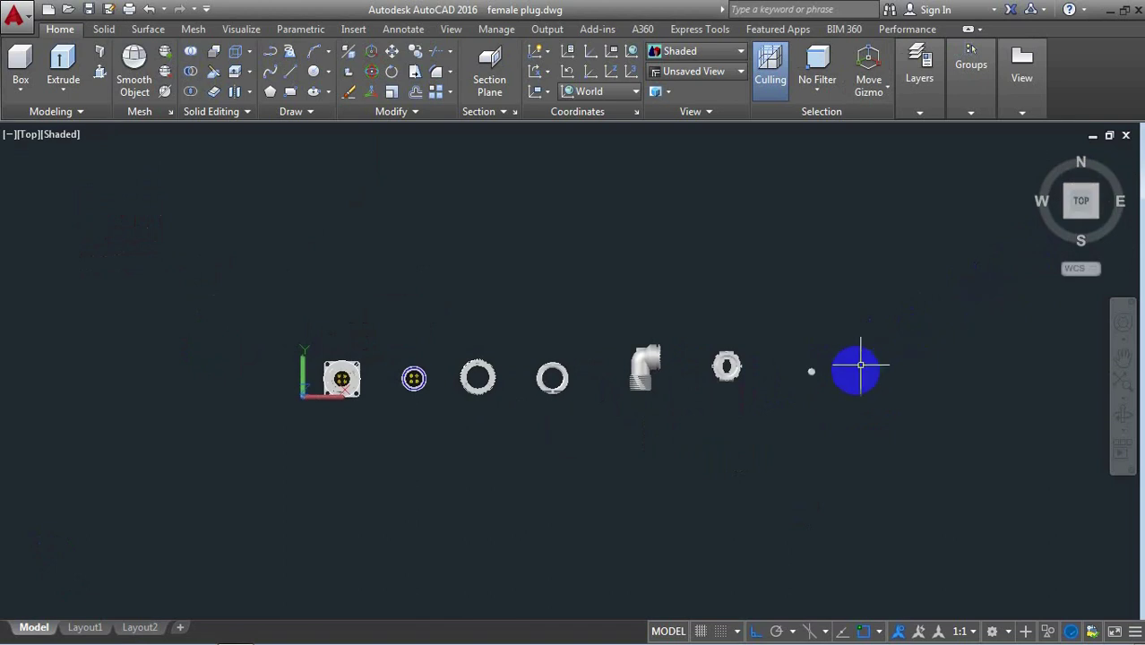
Draw another 6.2-diameter circle beside the rounded cap
scroll(863, 372, "up", 3)
scroll(824, 374, "up", 1)
scroll(805, 377, "up", 3)
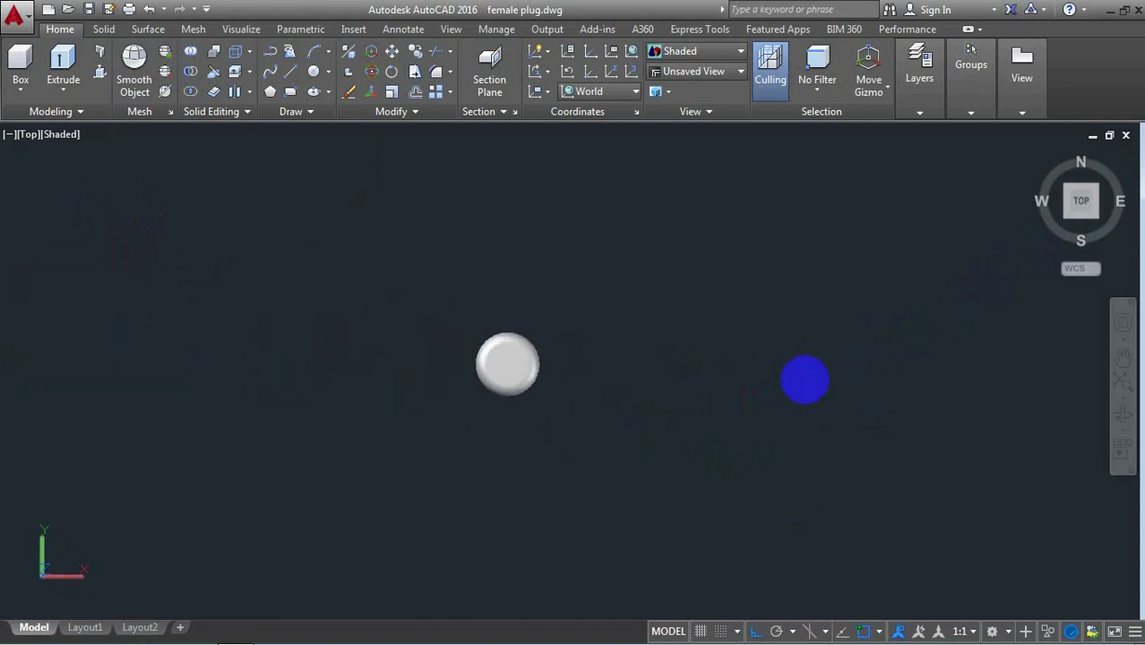
scroll(804, 376, "up", 2)
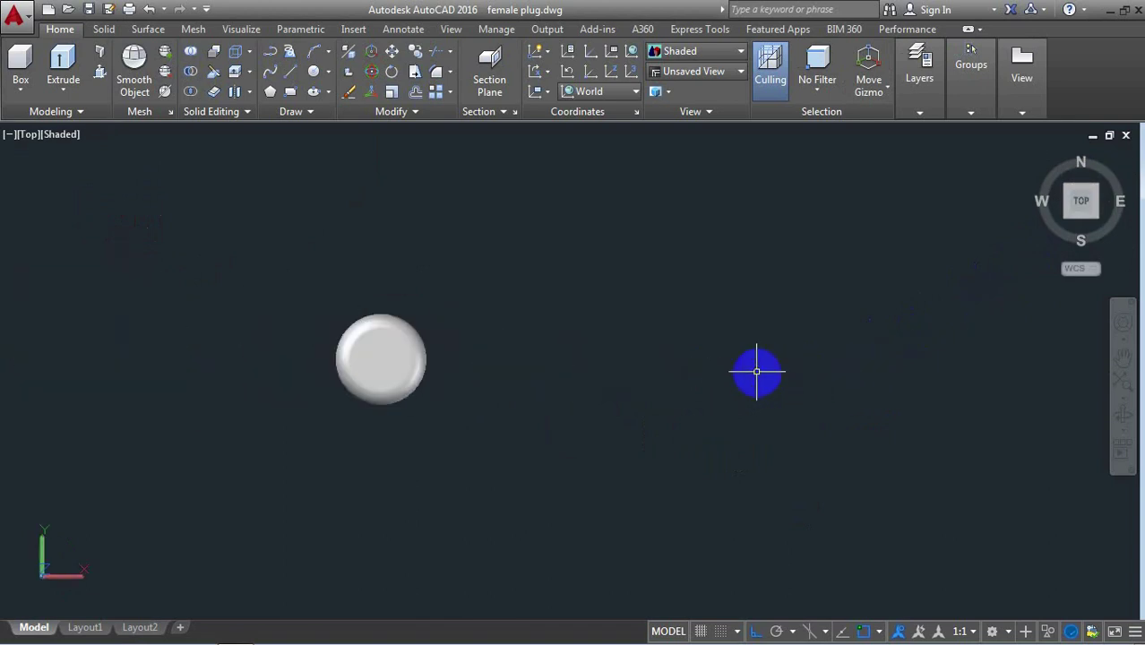
type("C")
key("Return")
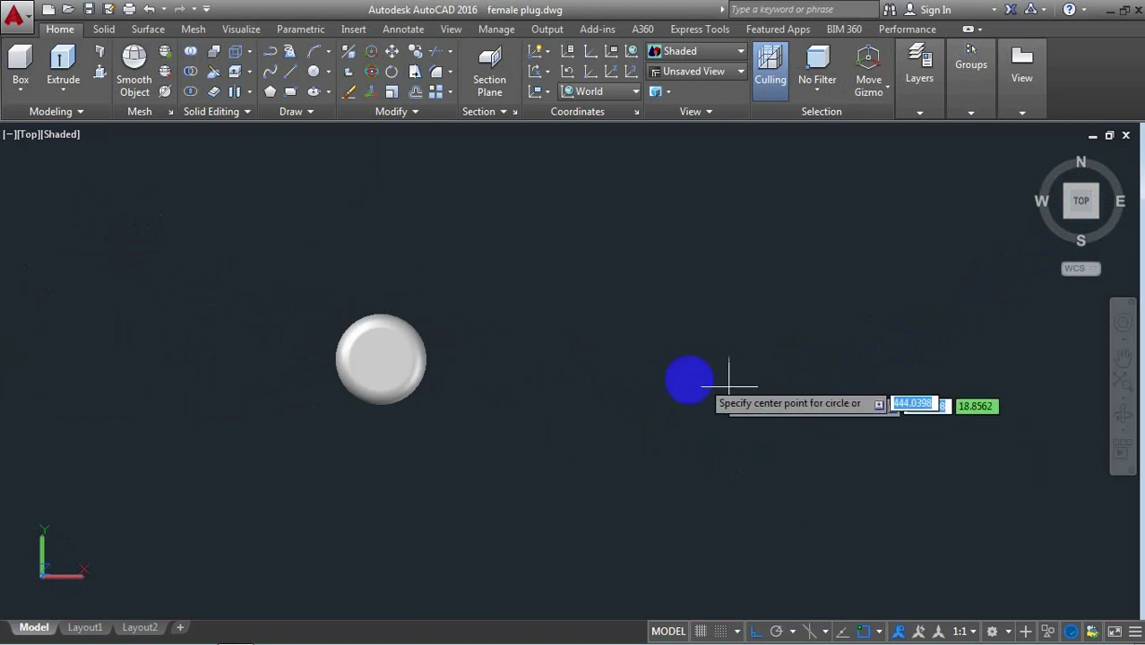
left_click(627, 371)
type("d")
key("Return")
type("6.2")
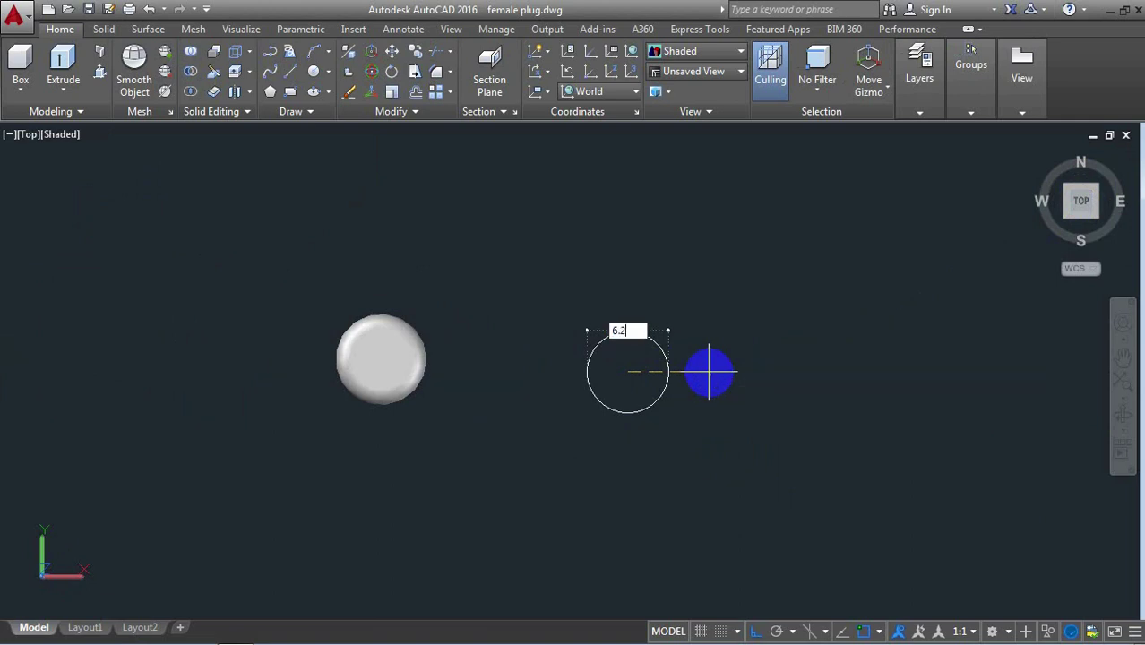
key("Return")
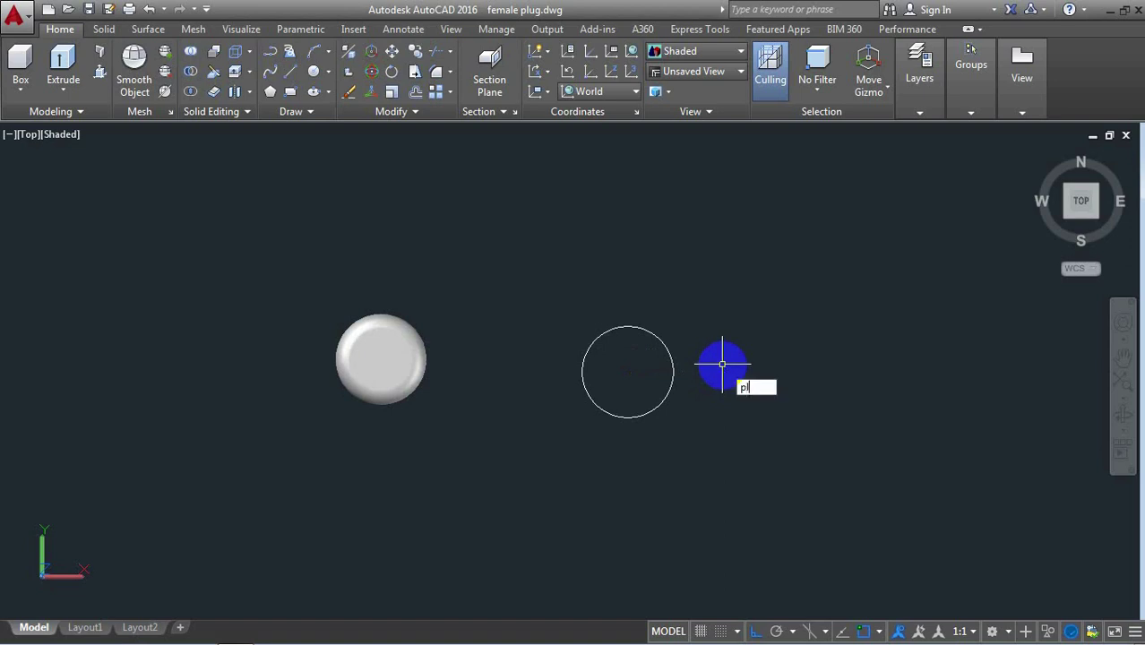
Draw vertical and horizontal polylines across the circle, quadrant to quadrant
left_click(813, 406)
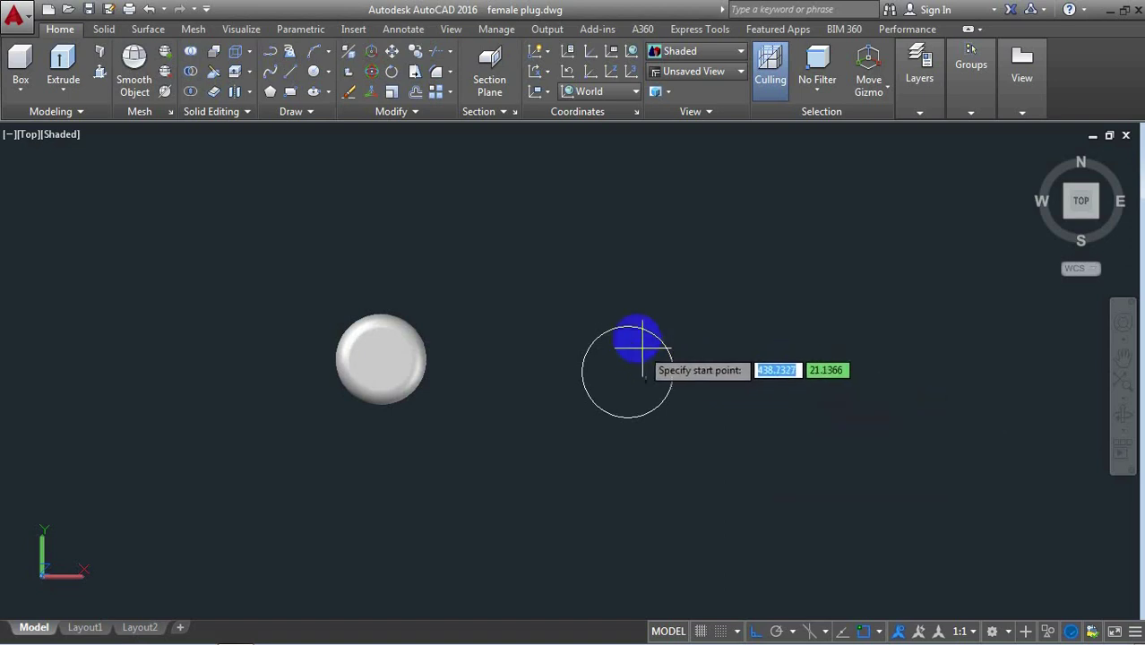
left_click(627, 326)
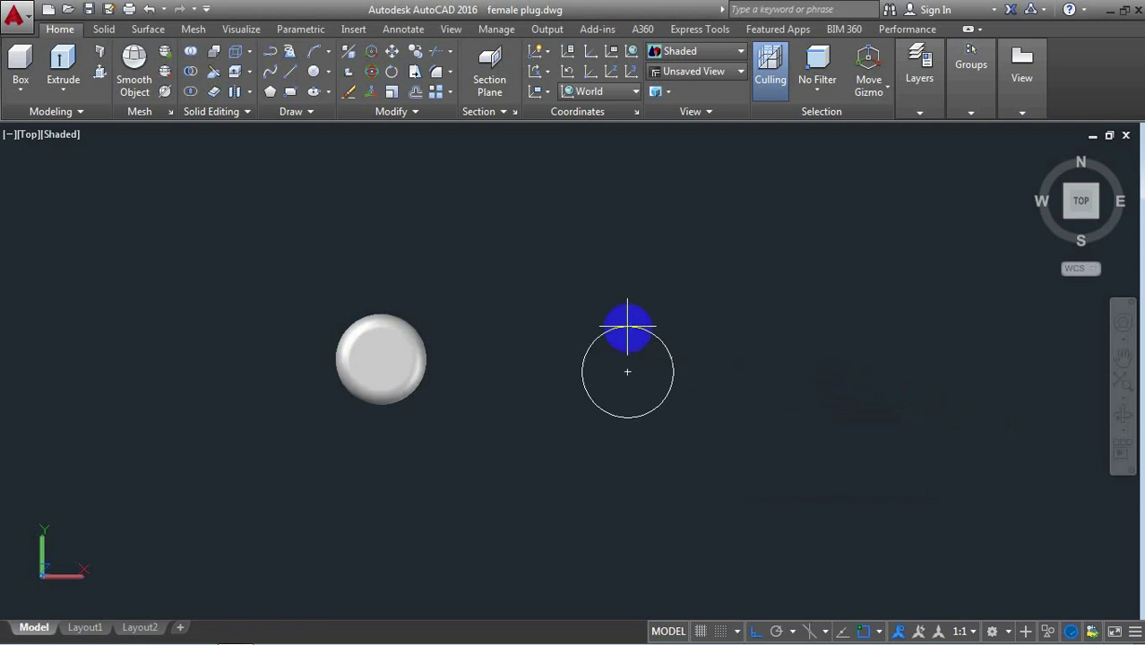
left_click(628, 417)
key("Return")
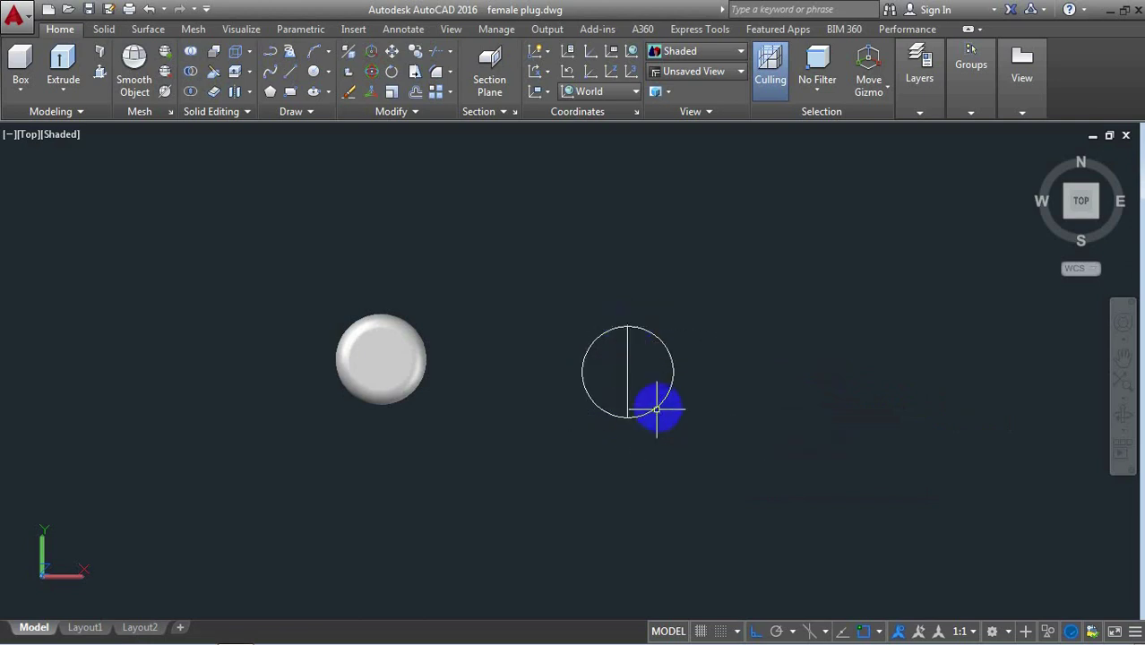
right_click(545, 270)
left_click(588, 285)
left_click(582, 372)
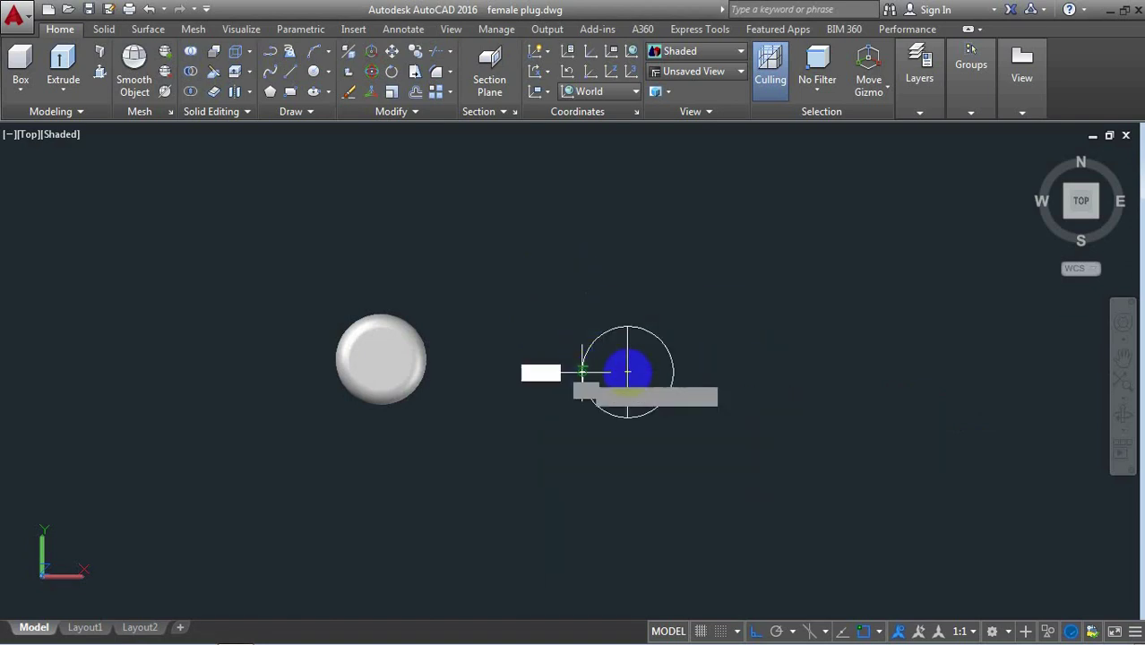
left_click(673, 371)
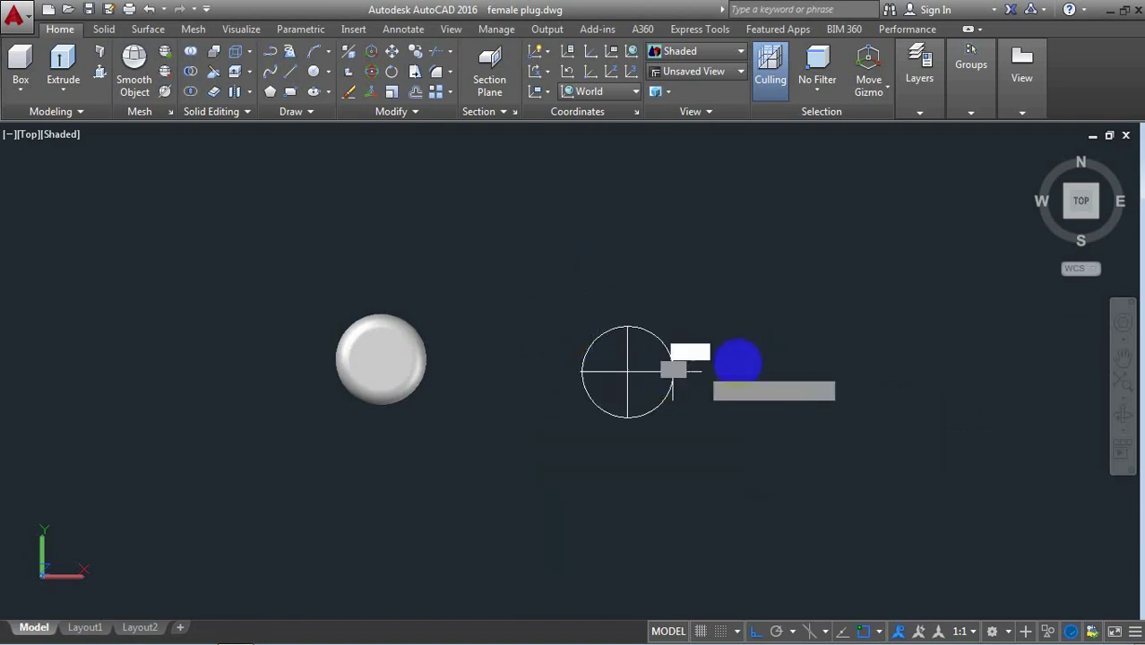
key("Return")
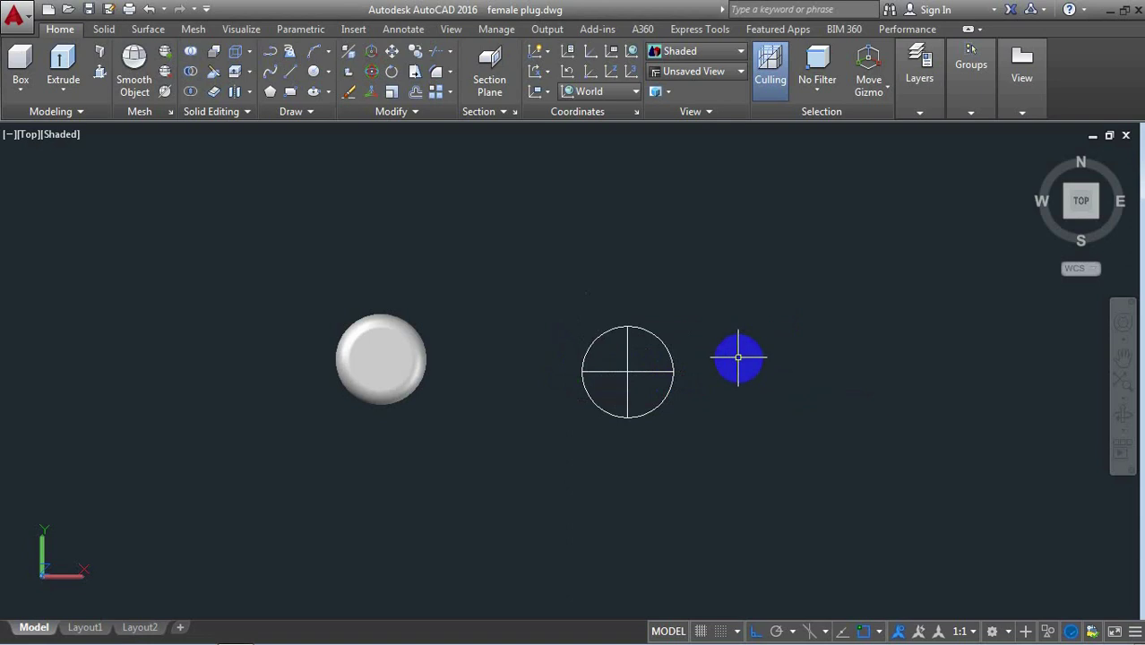
type("O")
Offset the vertical and horizontal centre lines 0.5 to each side
key("Return")
type(".5")
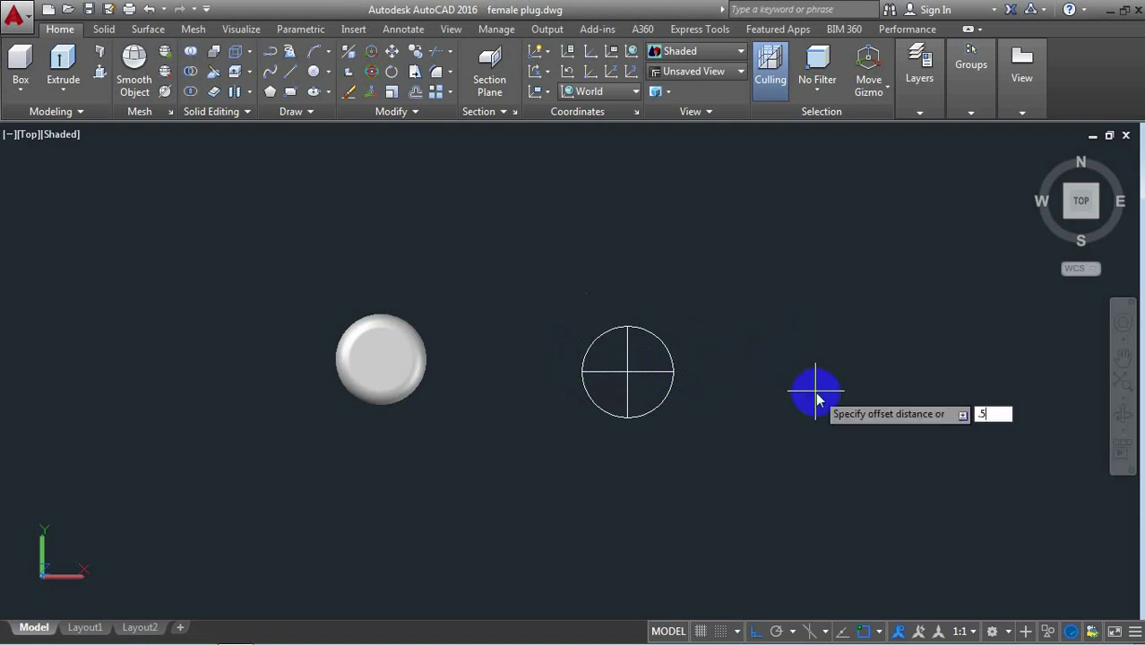
key("Return")
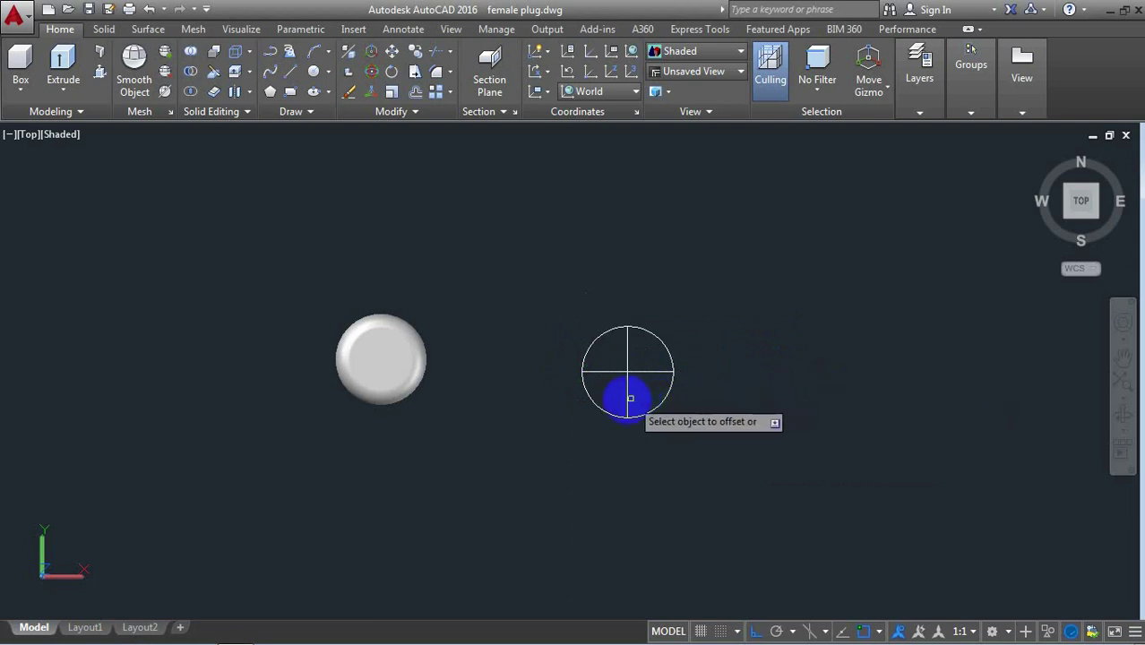
left_click(629, 397)
left_click(639, 395)
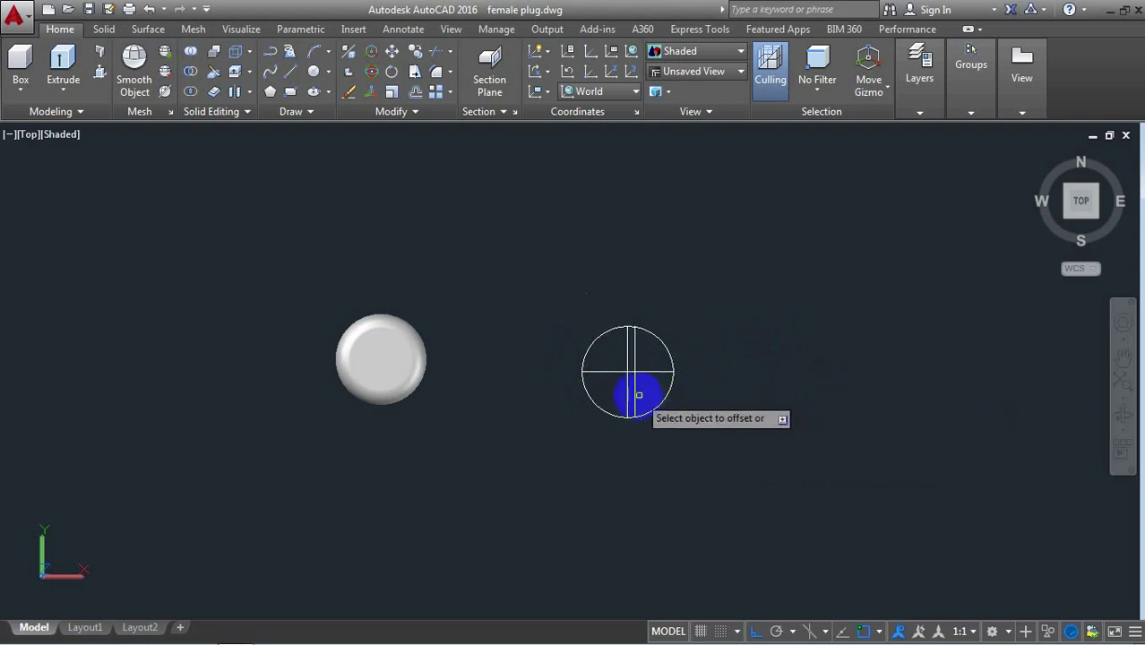
scroll(640, 394, "up", 5)
left_click(608, 396)
left_click(552, 396)
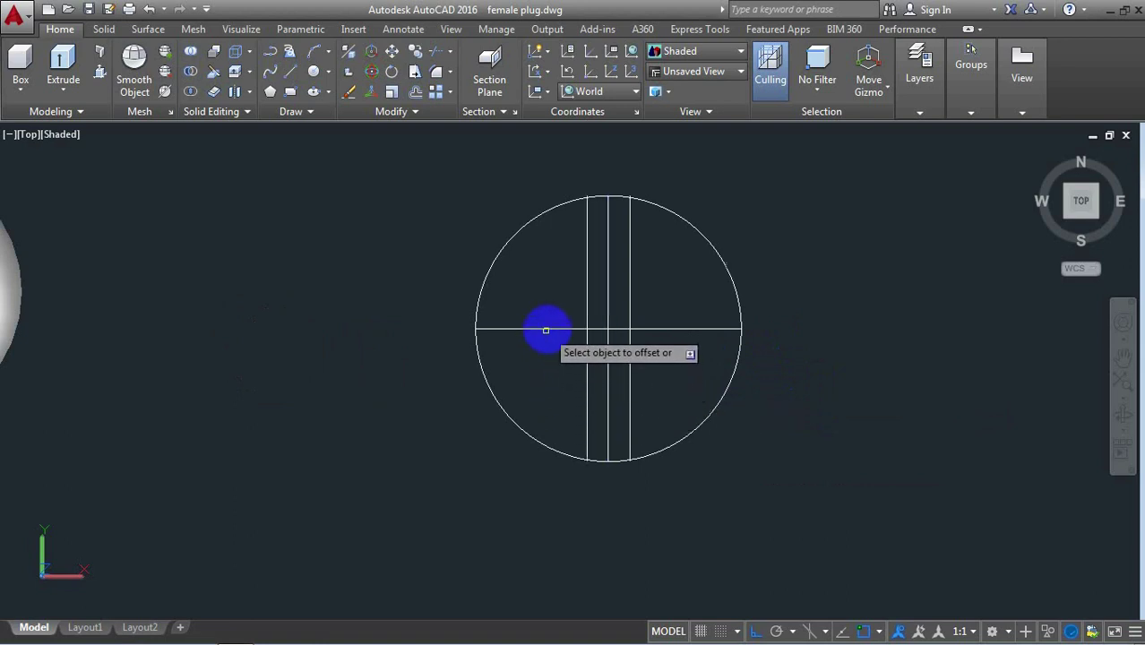
left_click(545, 329)
left_click(542, 383)
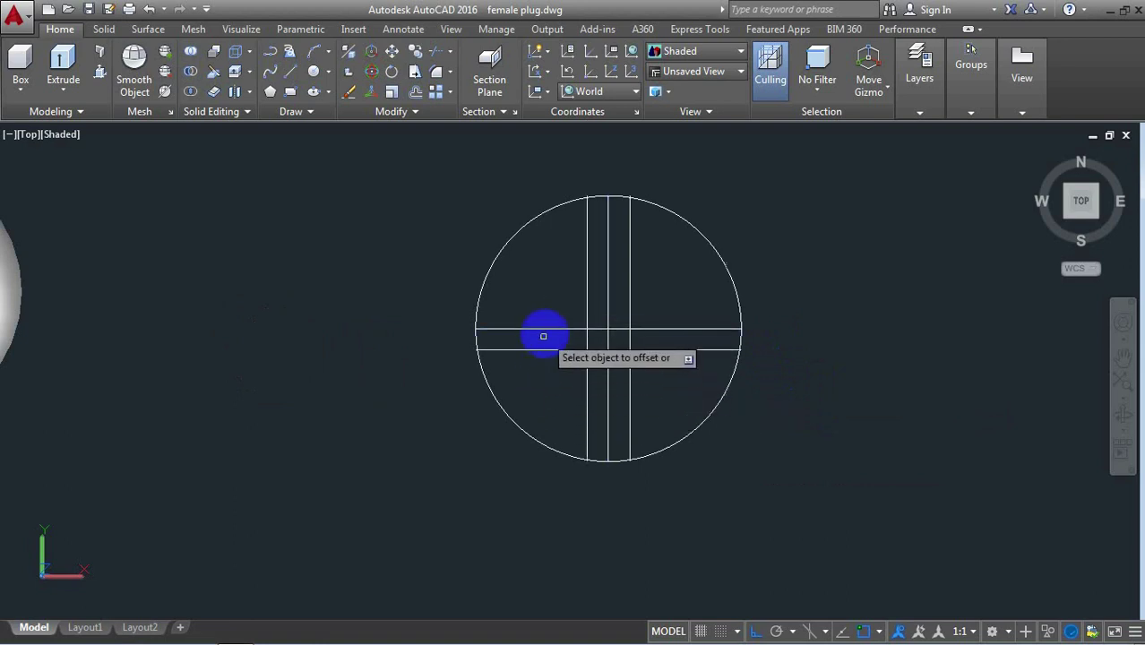
left_click(545, 329)
left_click(546, 278)
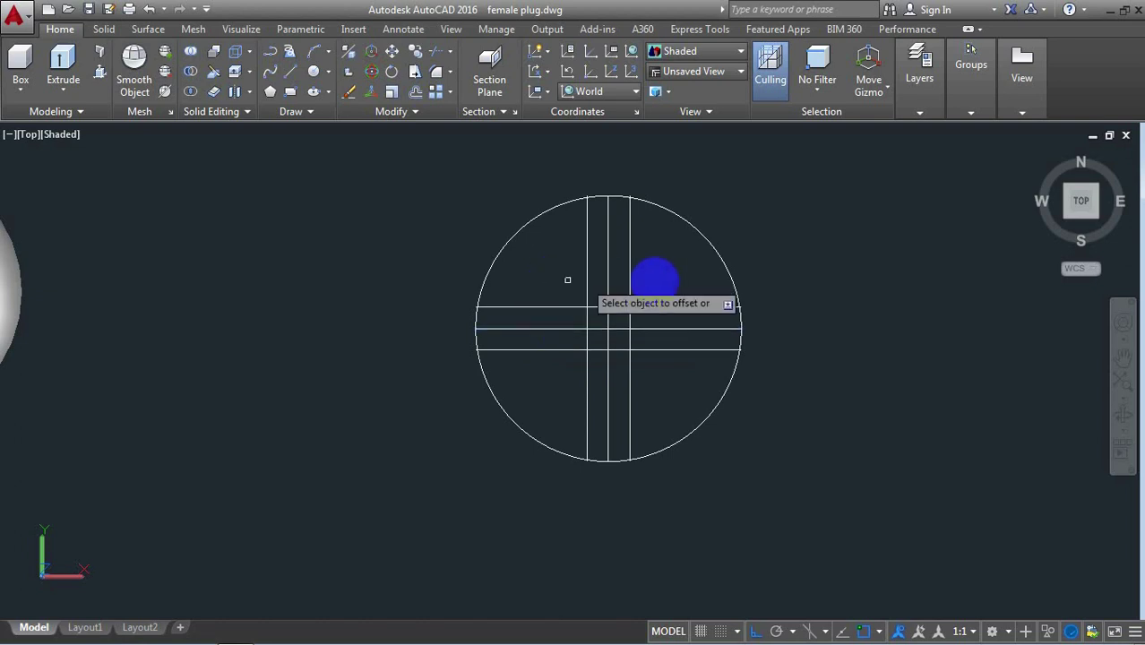
right_click(781, 221)
left_click(789, 224)
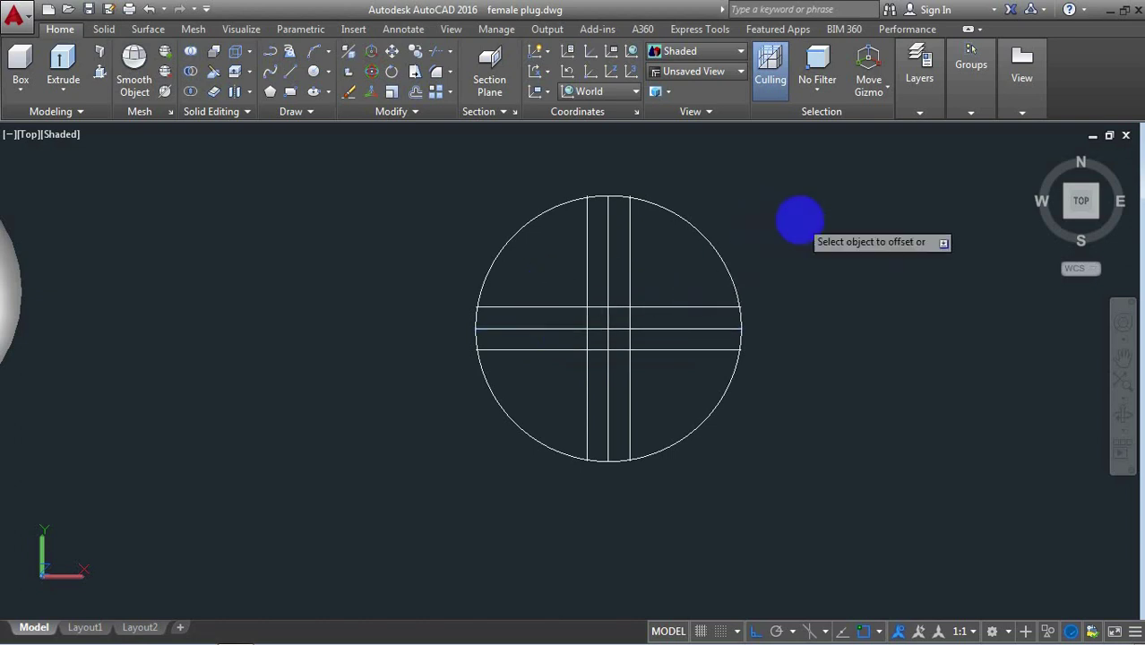
Erase the original vertical and horizontal centre lines
type("e")
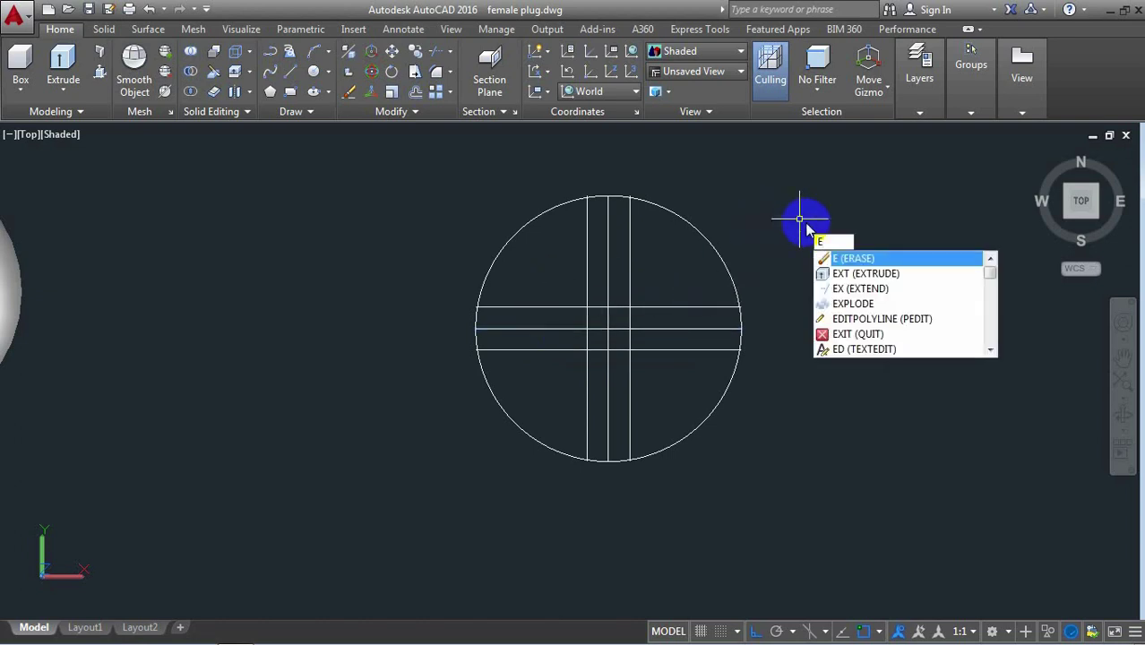
left_click(844, 260)
left_click(609, 294)
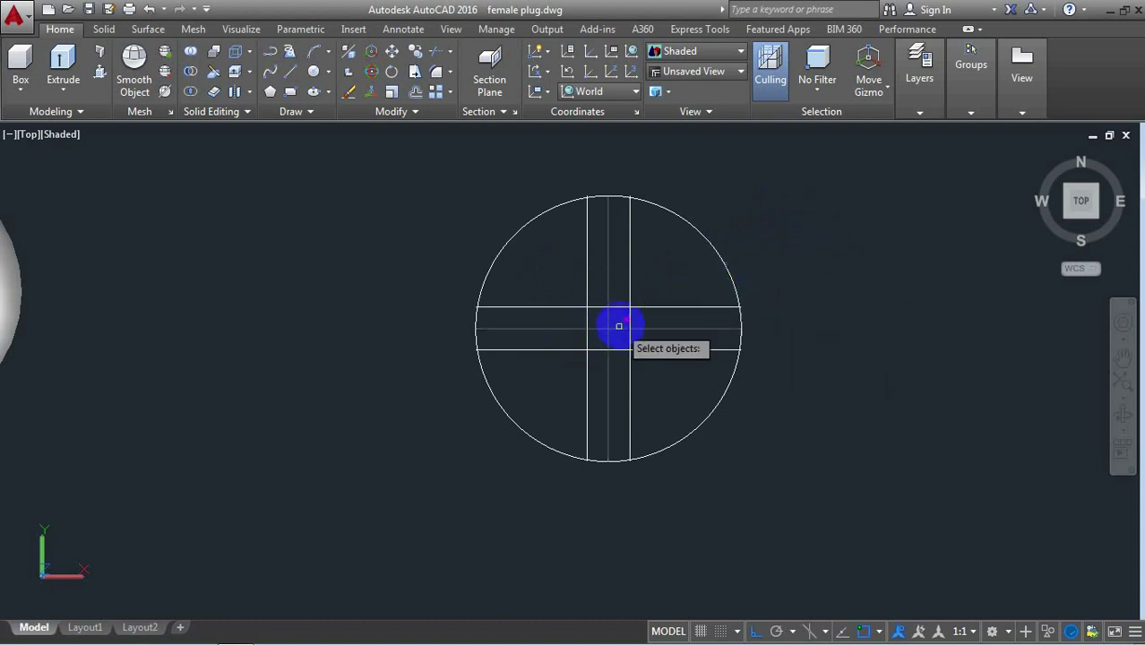
left_click(618, 328)
key("Return")
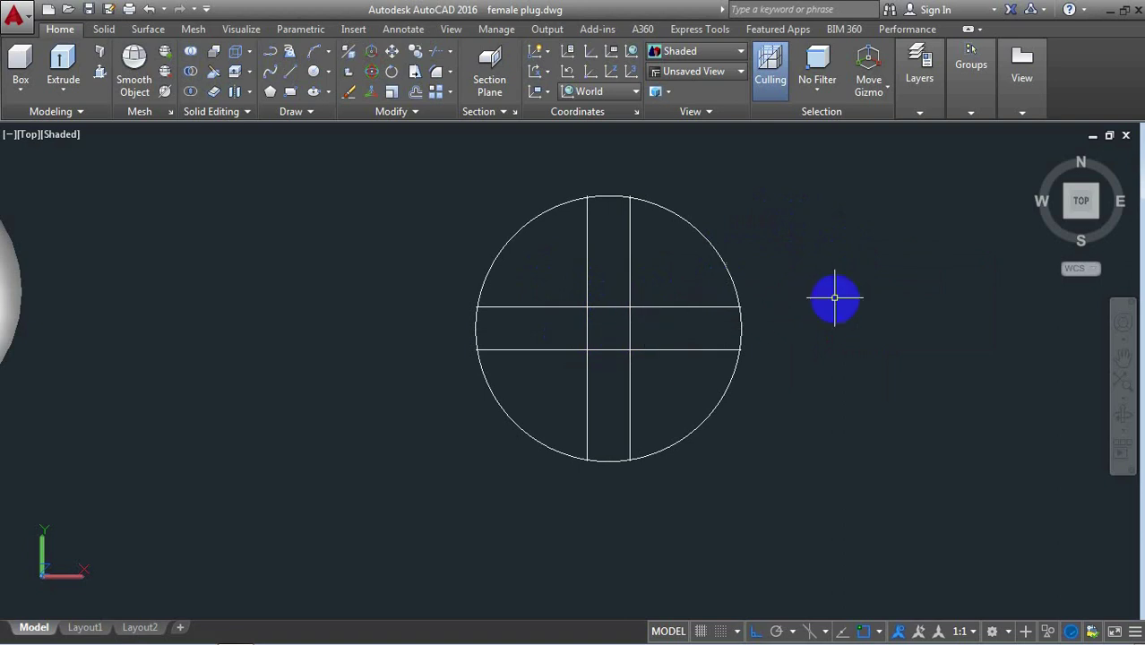
Draw a diameter-4 circle concentric with the big circle
type("c")
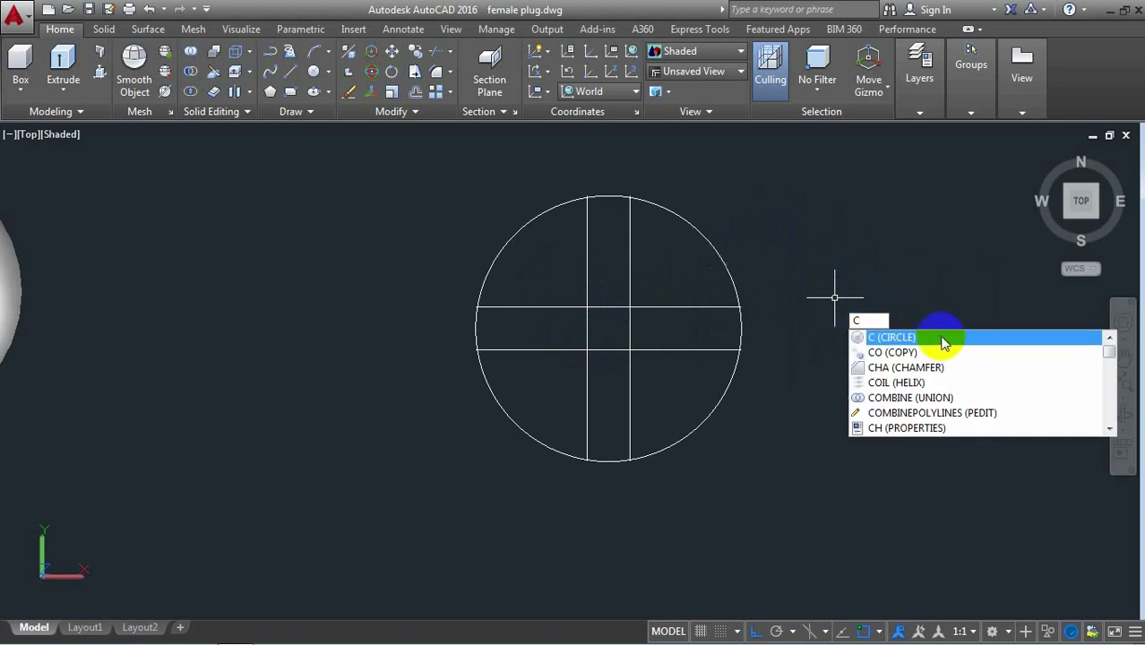
left_click(939, 334)
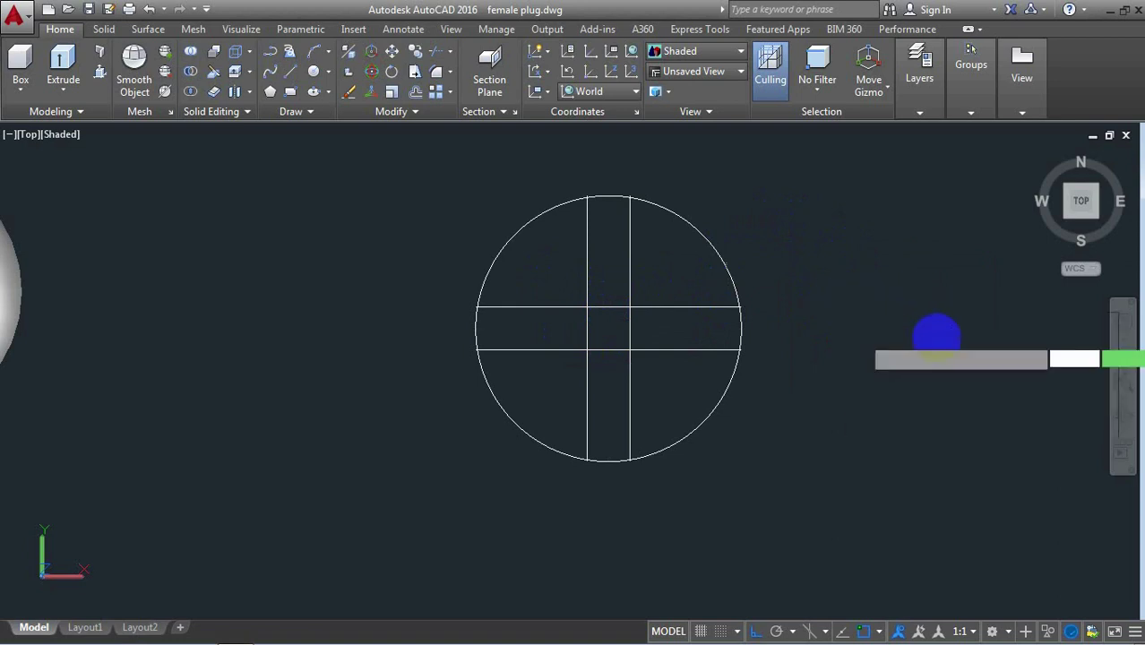
left_click(607, 328)
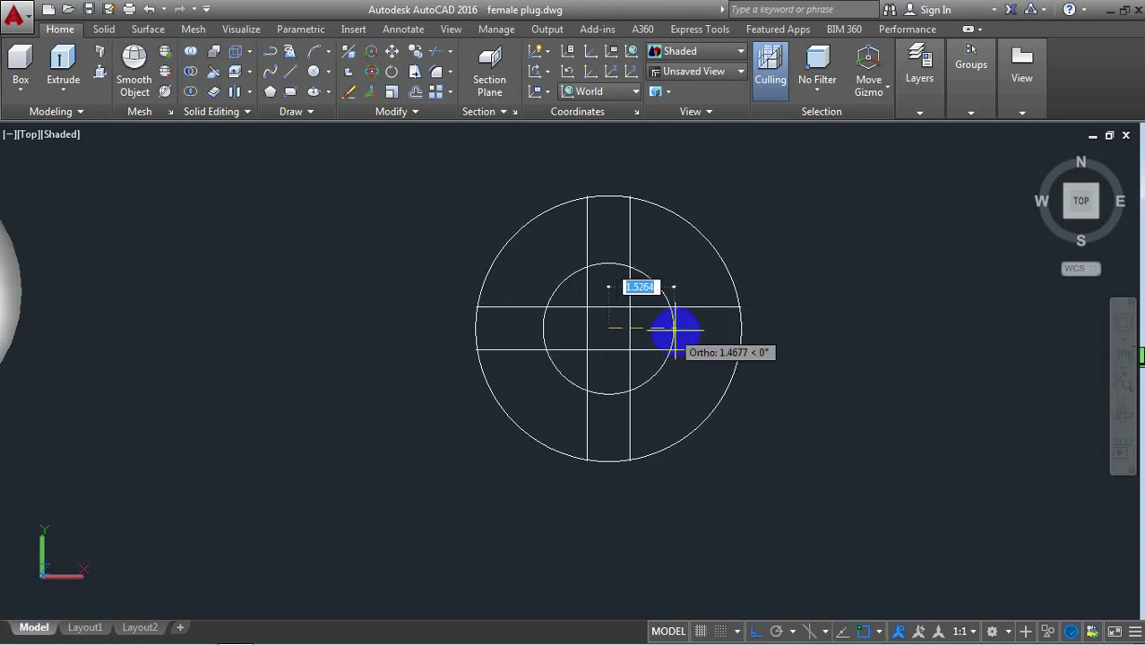
type("d")
key("Return")
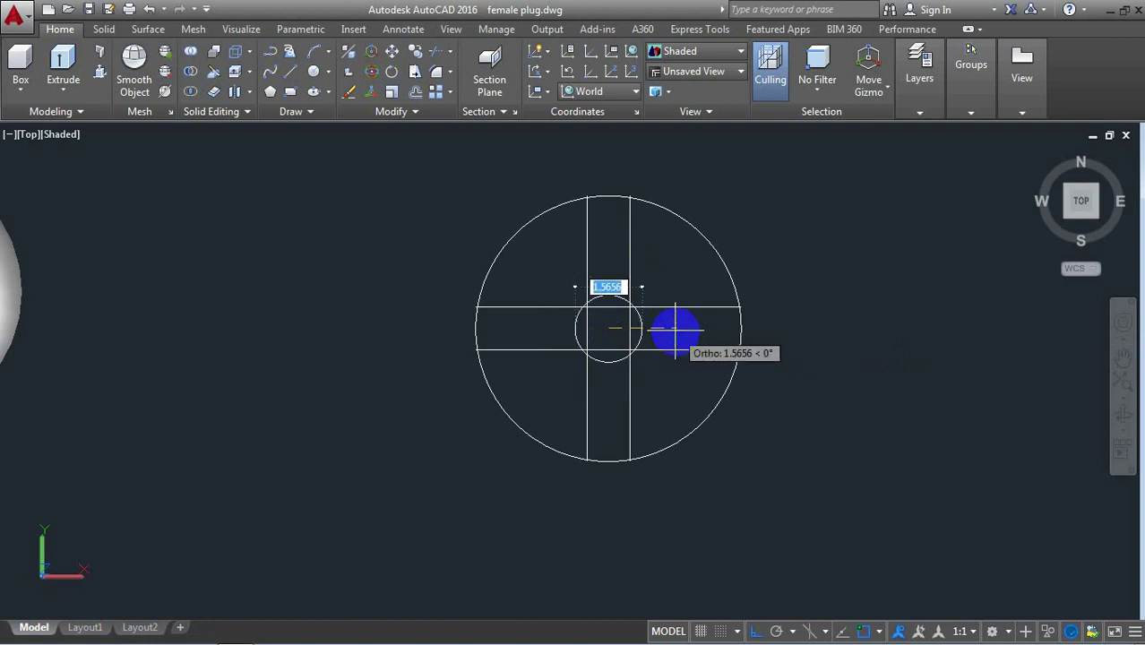
type("4")
key("Return")
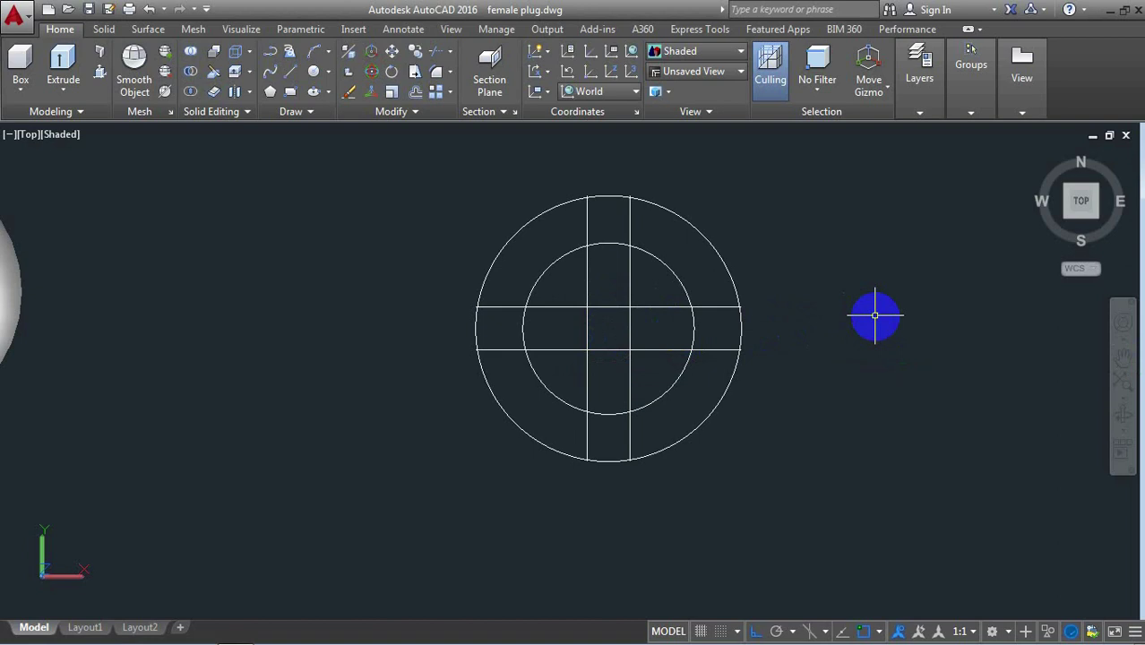
Trim the offset lines and the inner circle's top and bottom arcs into a cross outline
type("t")
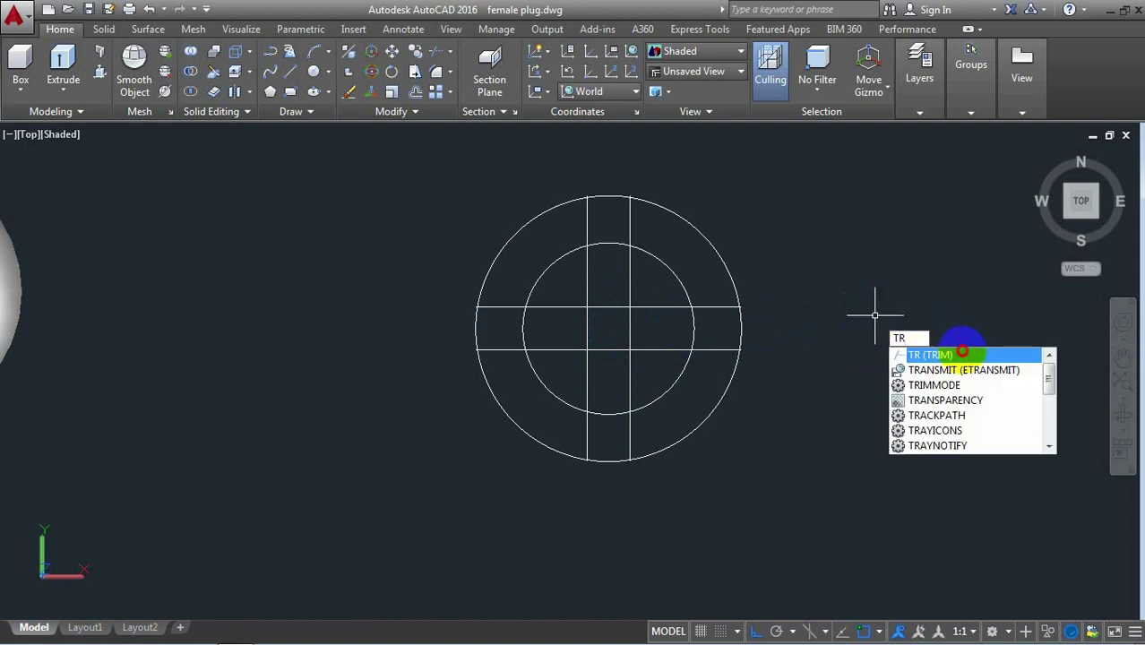
key("Return")
key("Return")
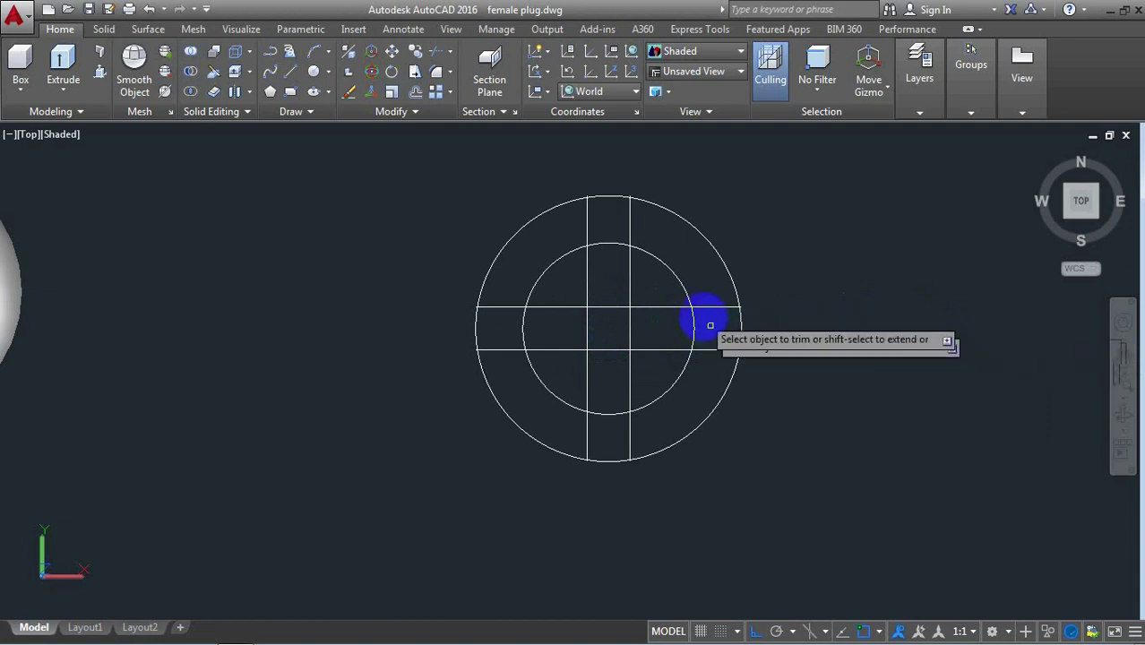
left_click(710, 308)
left_click(710, 349)
left_click(507, 349)
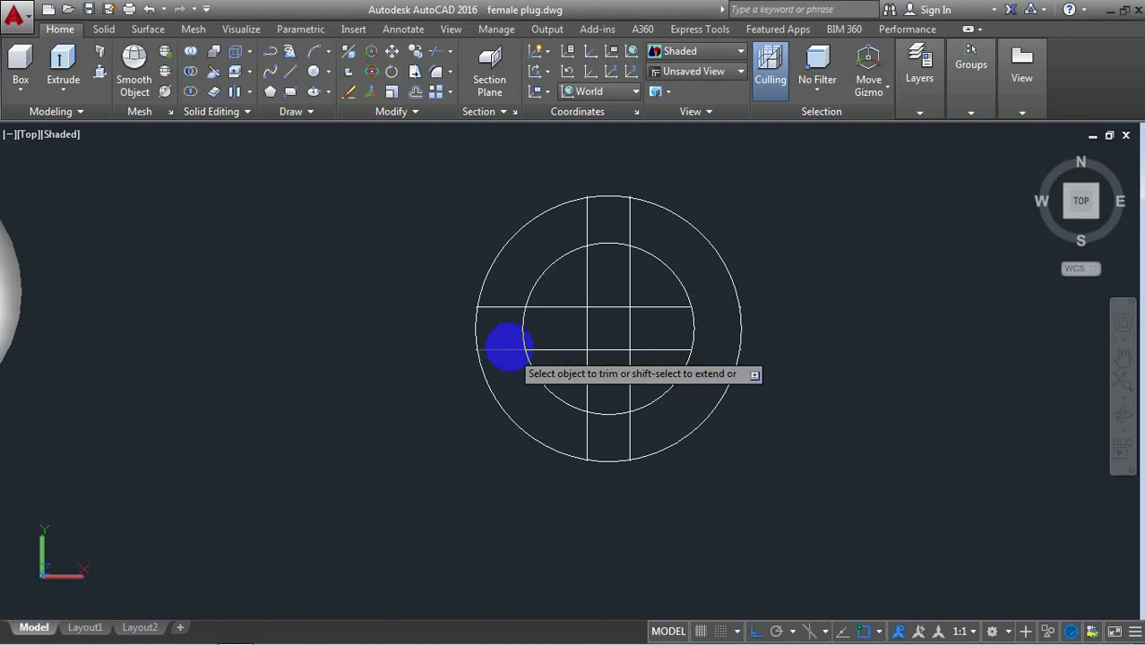
left_click(500, 307)
left_click(607, 307)
left_click(628, 327)
left_click(587, 336)
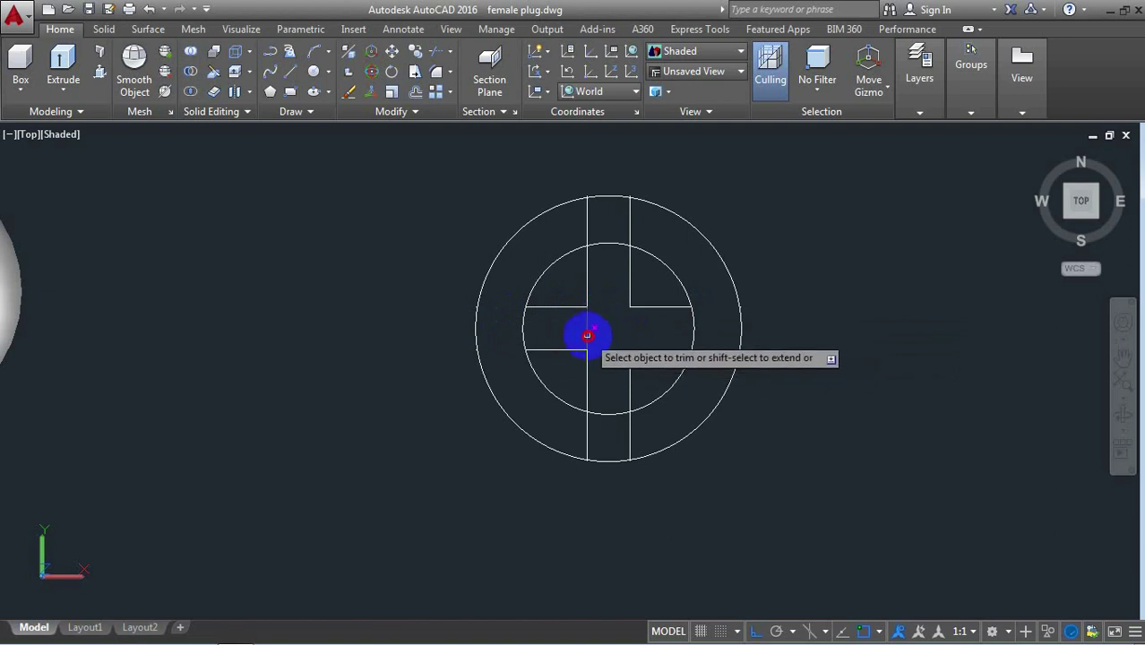
left_click(611, 247)
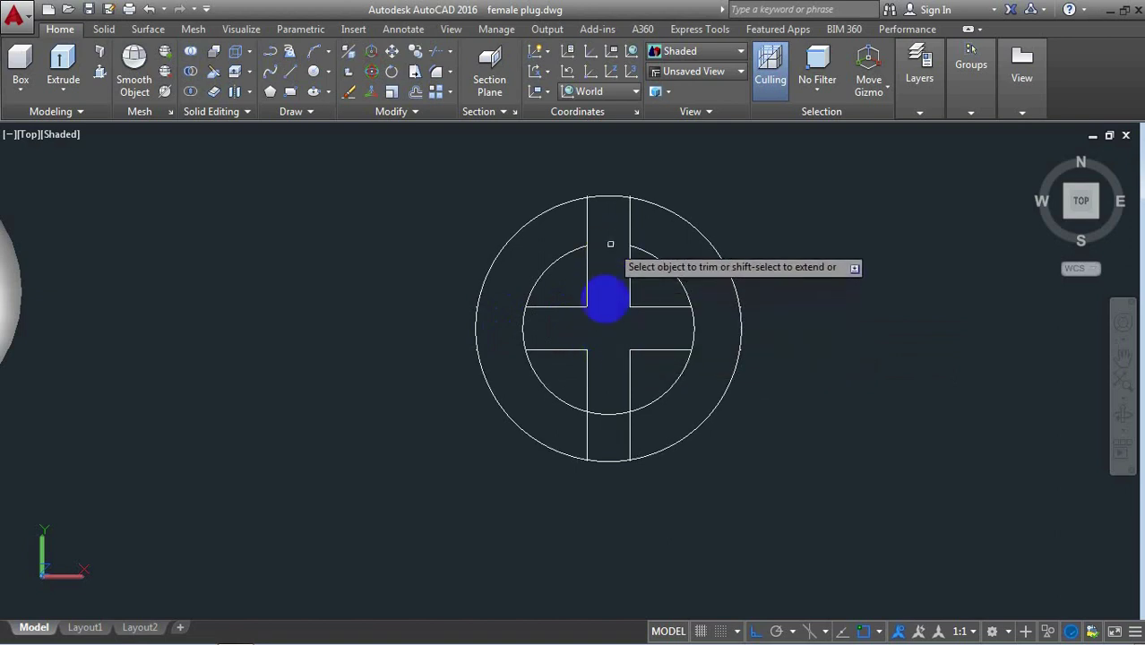
left_click(612, 409)
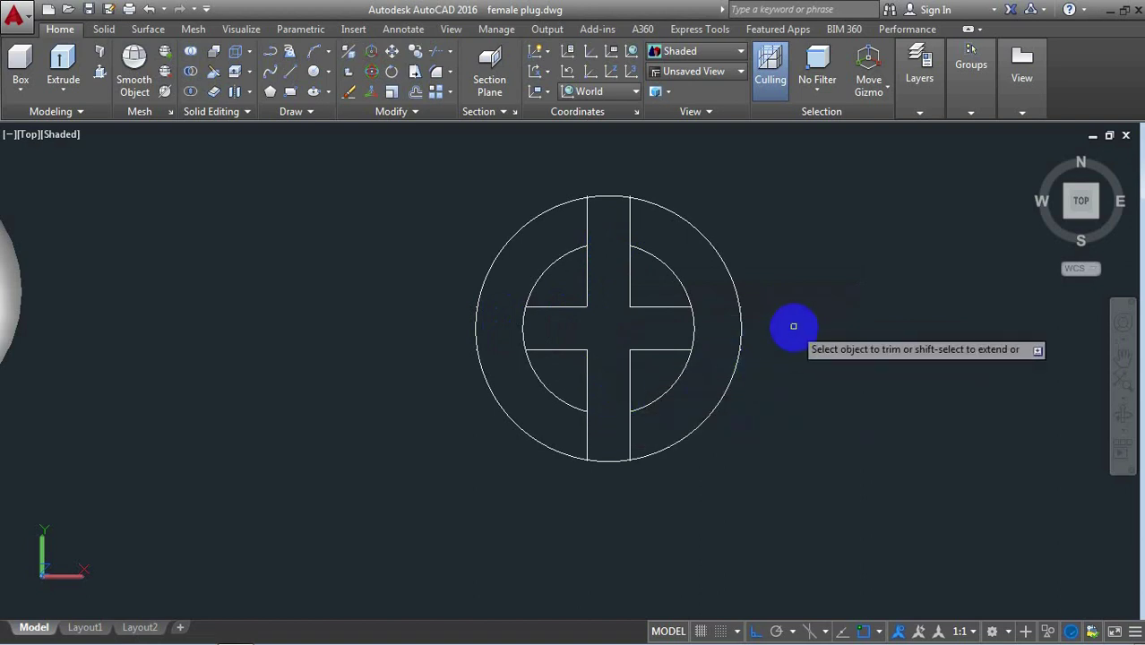
right_click(823, 291)
left_click(860, 300)
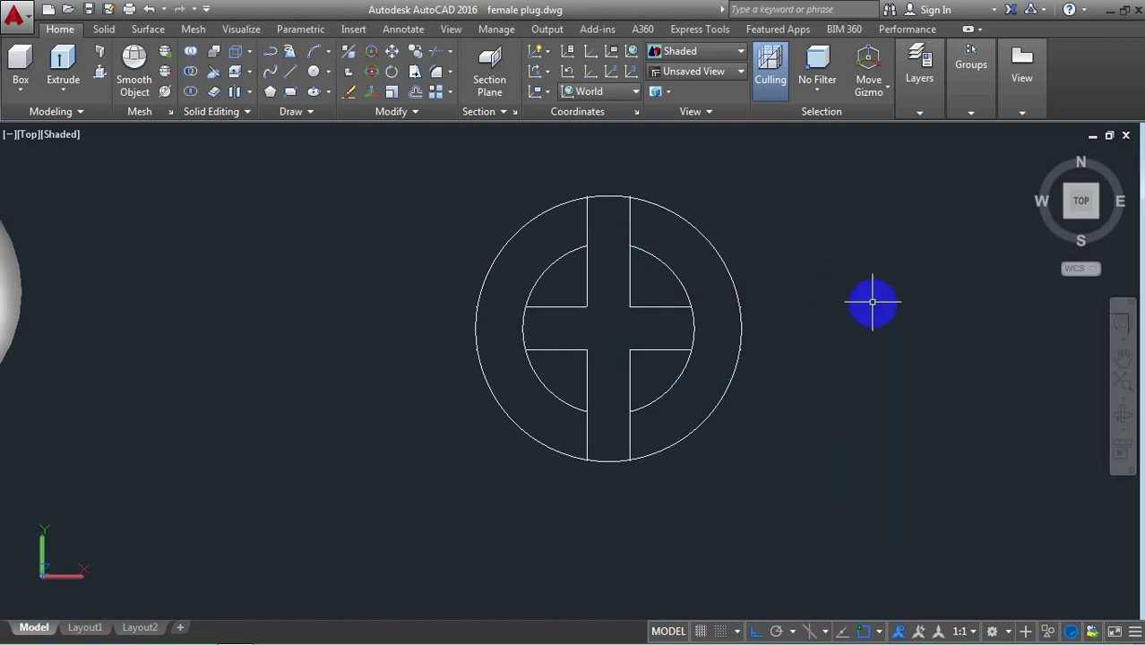
Create a BOUNDARY polyline by picking a point inside the cross centre
type("bo")
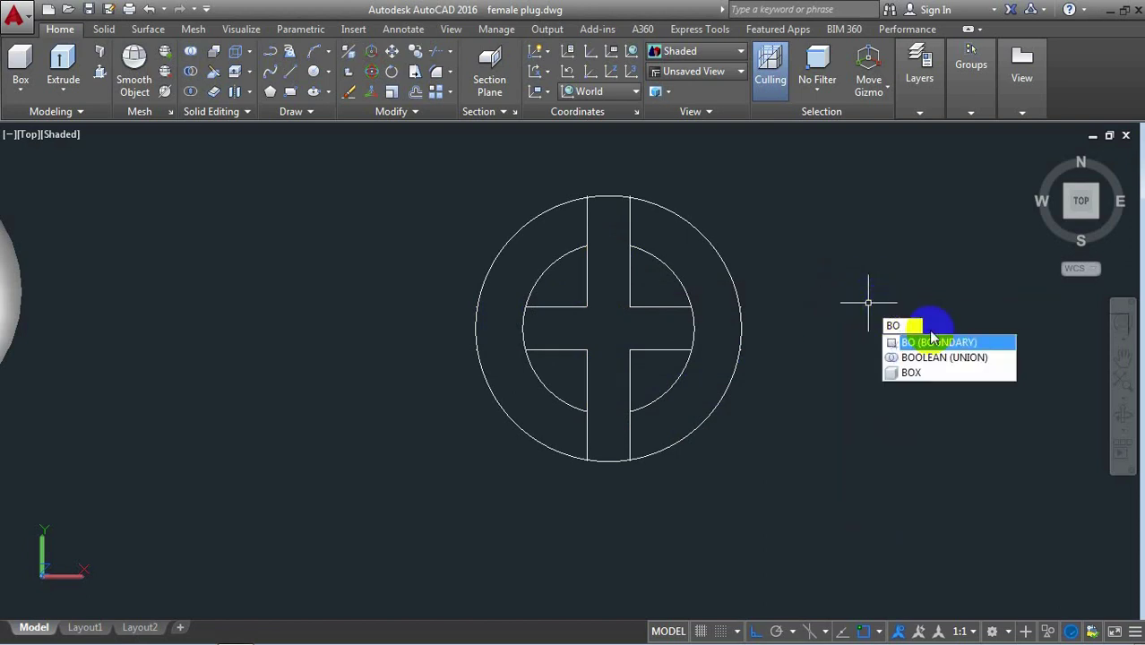
left_click(919, 337)
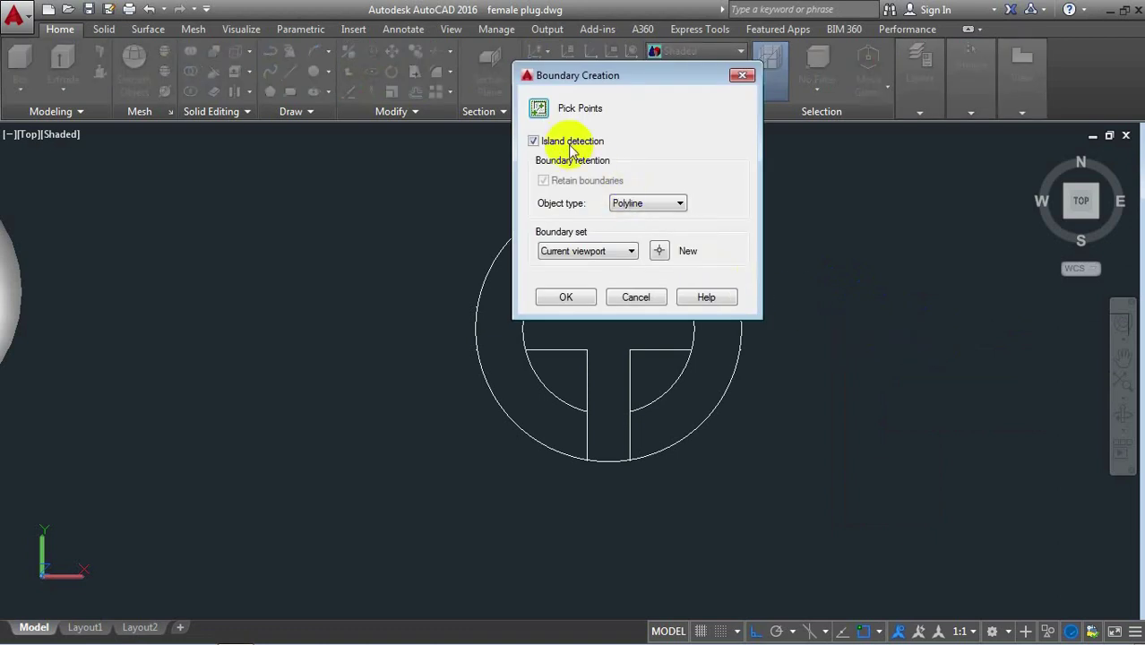
left_click(538, 106)
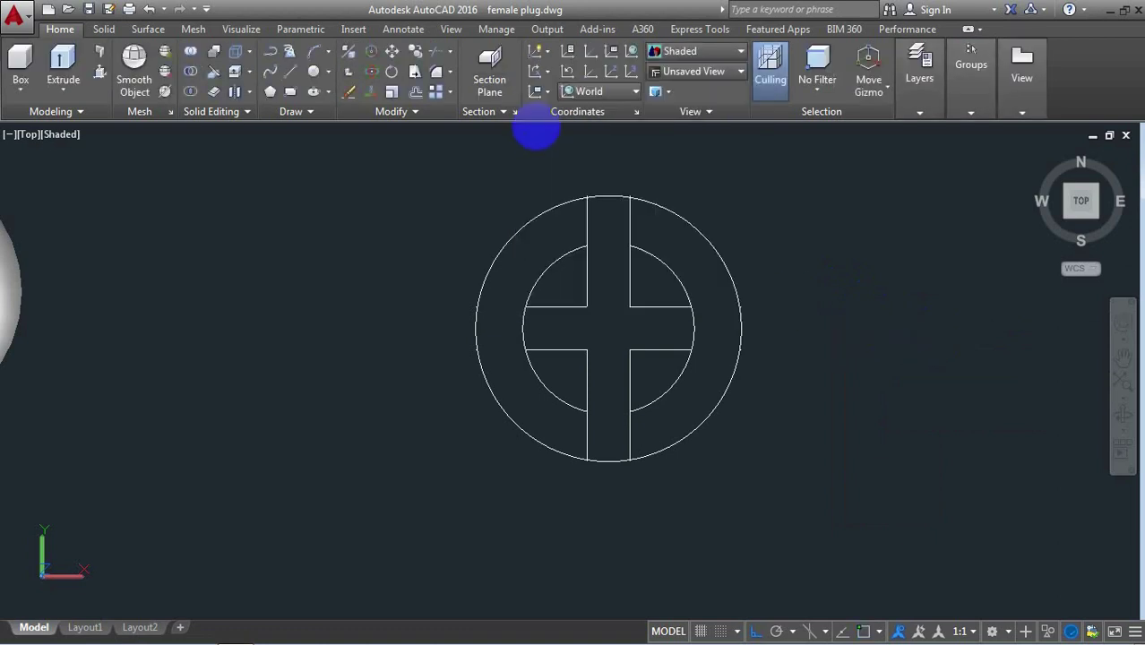
left_click(607, 312)
key("Return")
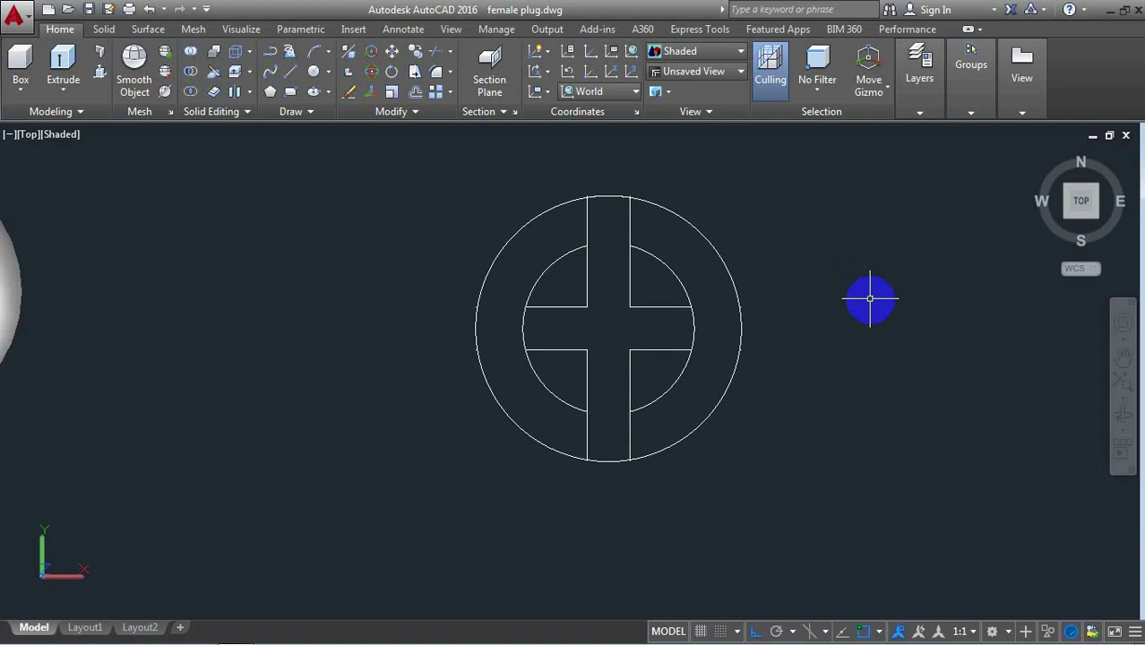
mouse_move(1082, 202)
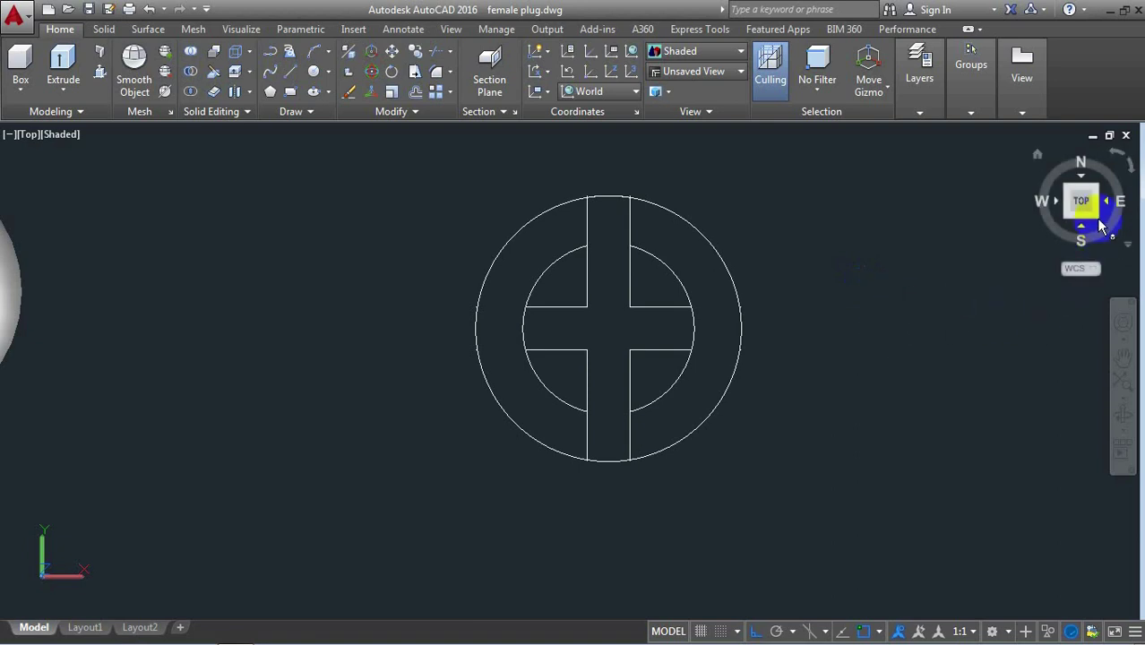
In SE Isometric view, erase the two leftover inner circle arcs
left_click(1101, 226)
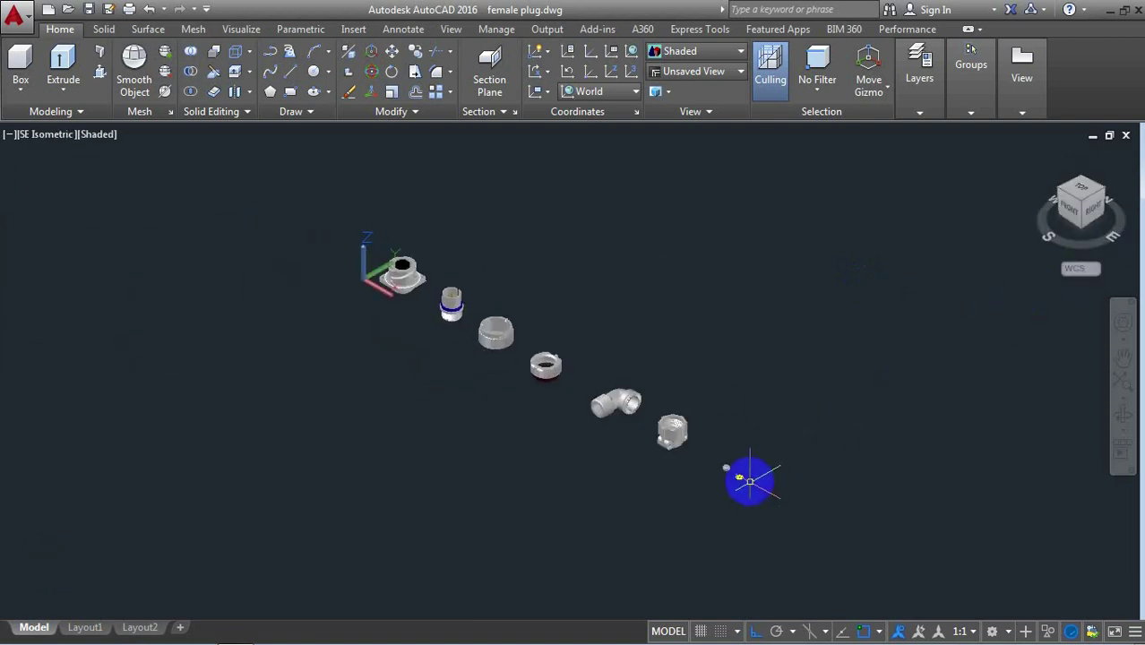
scroll(747, 480, "up", 5)
scroll(726, 473, "up", 2)
scroll(723, 470, "up", 2)
scroll(722, 468, "up", 2)
scroll(720, 466, "up", 2)
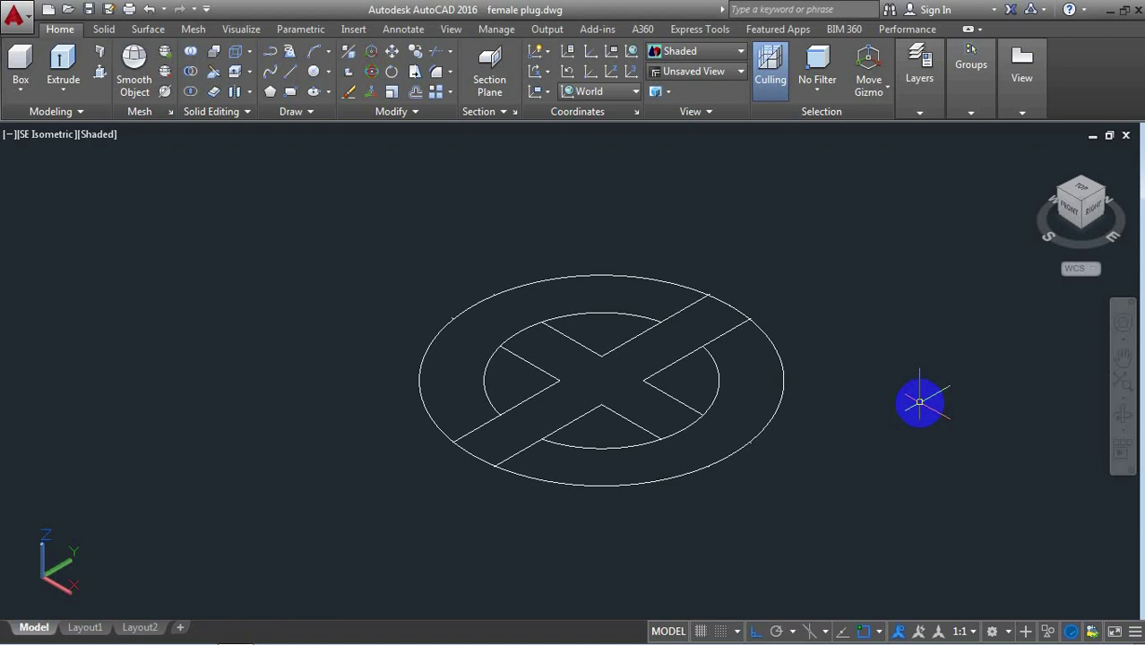
type("e")
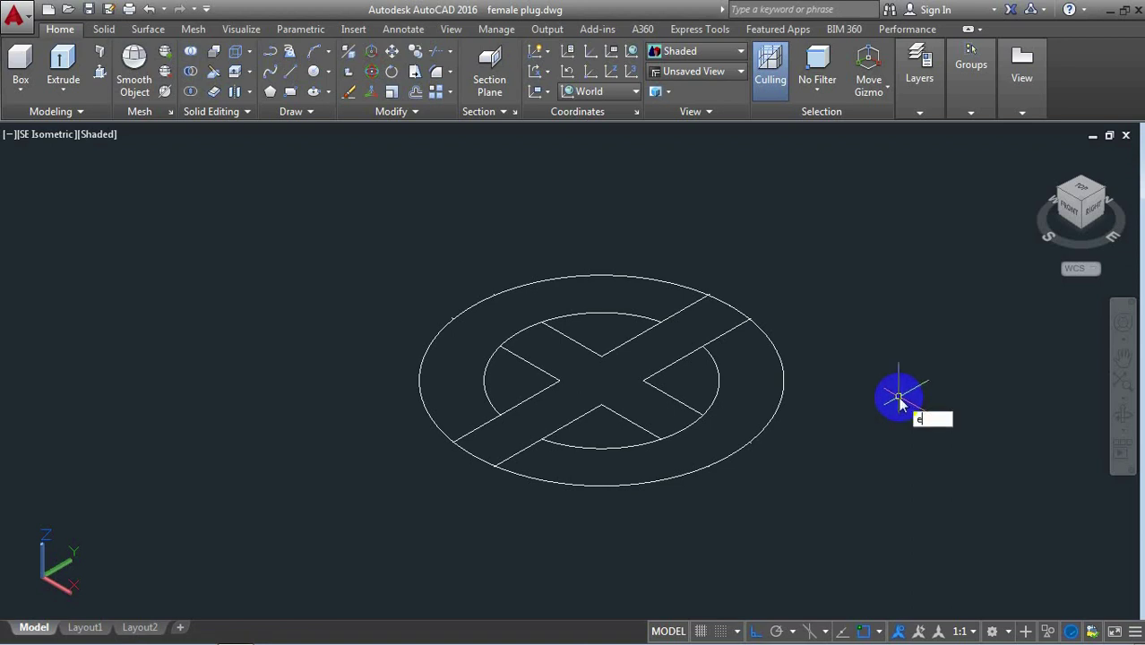
key("Return")
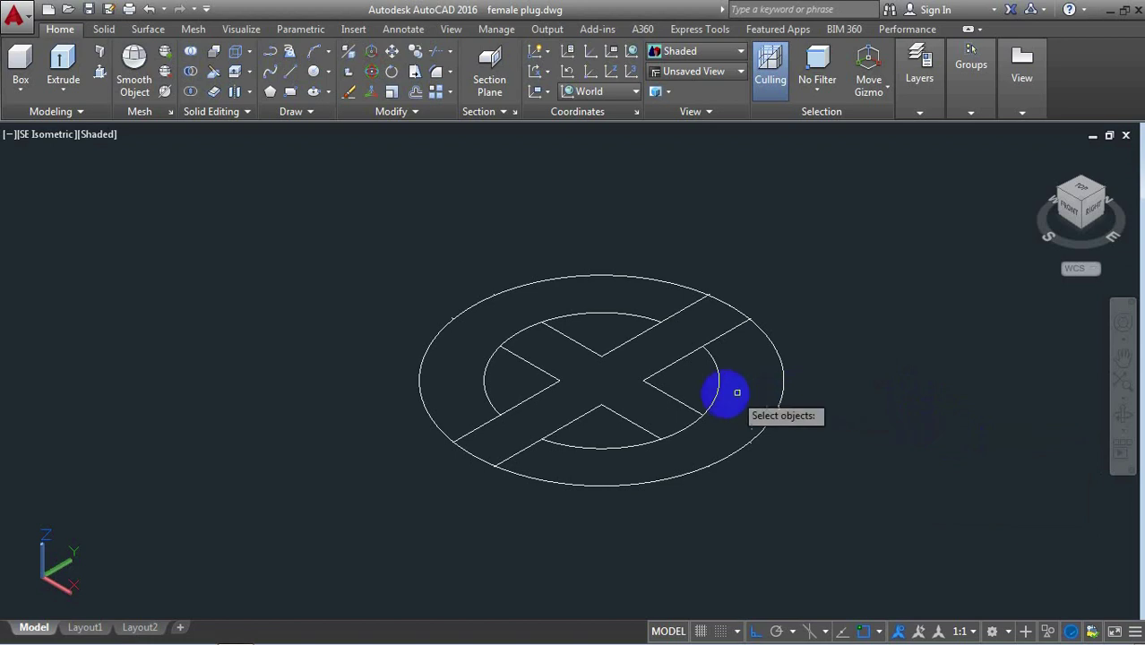
left_click(718, 387)
left_click(599, 312)
key("Return")
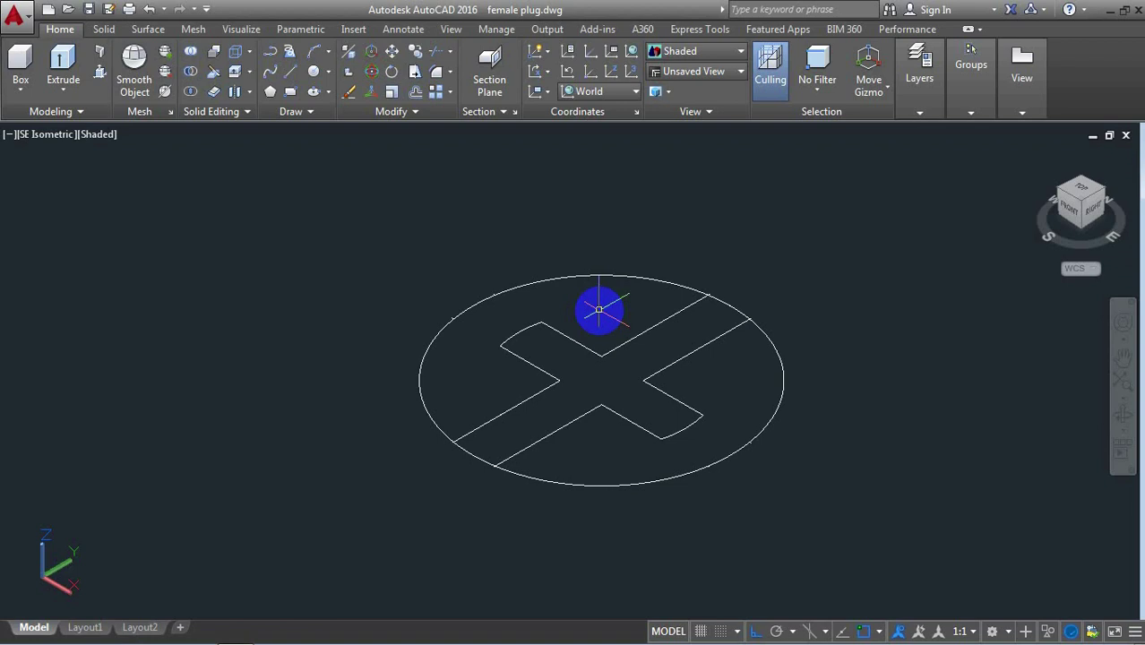
Copy the cross outline 1 unit downward from its centre
type("co")
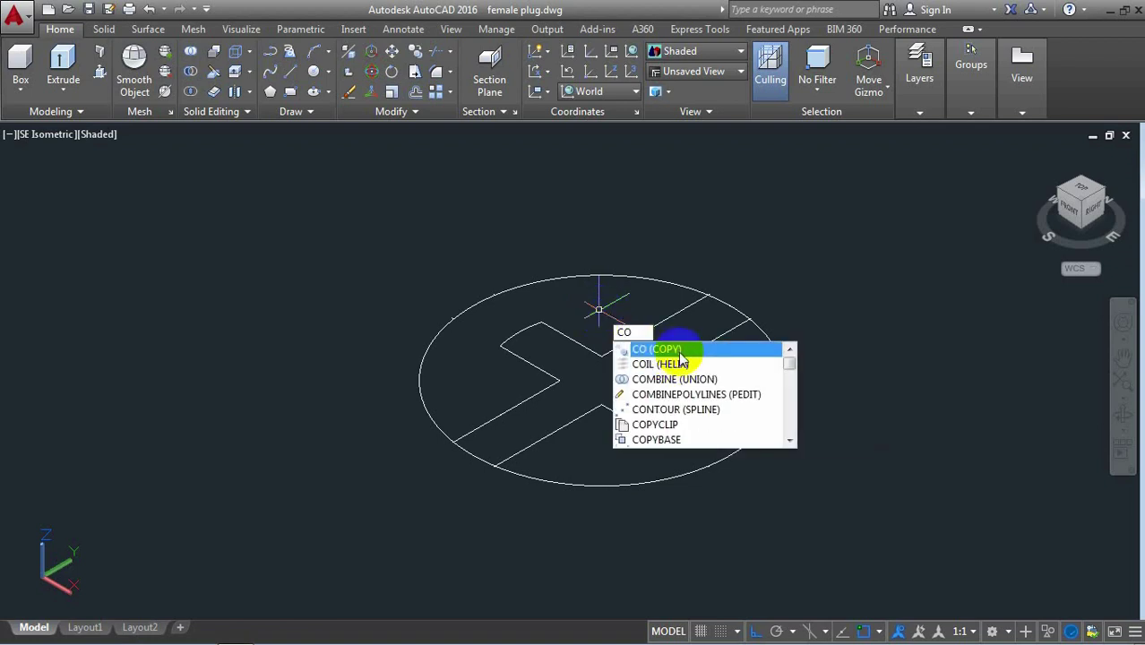
left_click(679, 352)
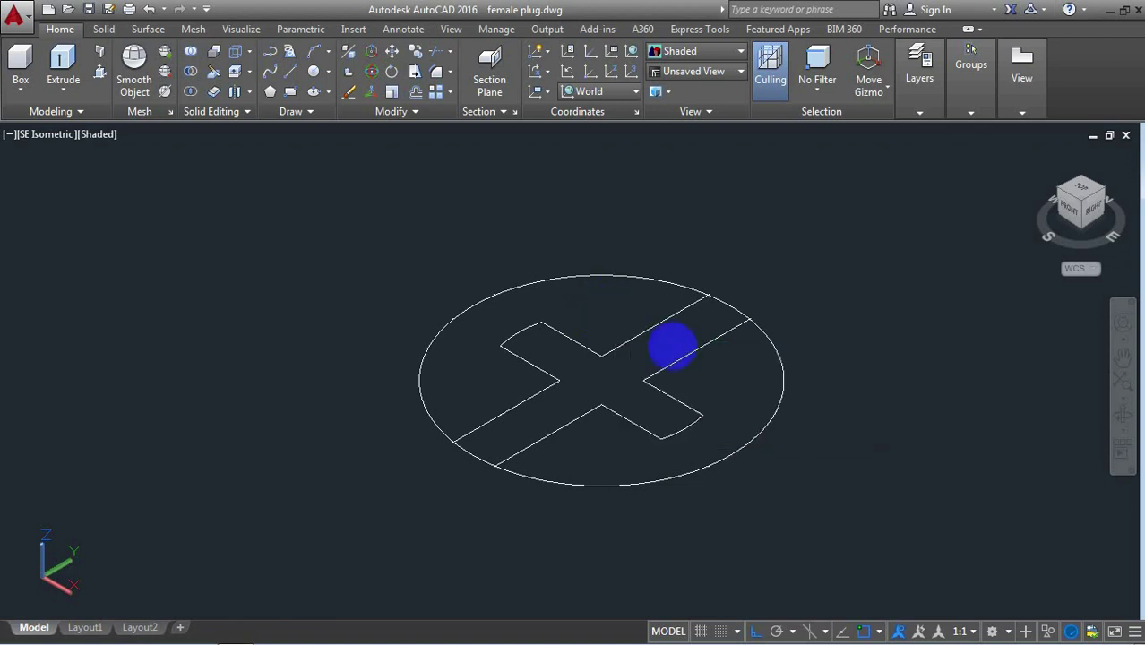
left_click(523, 328)
key("Return")
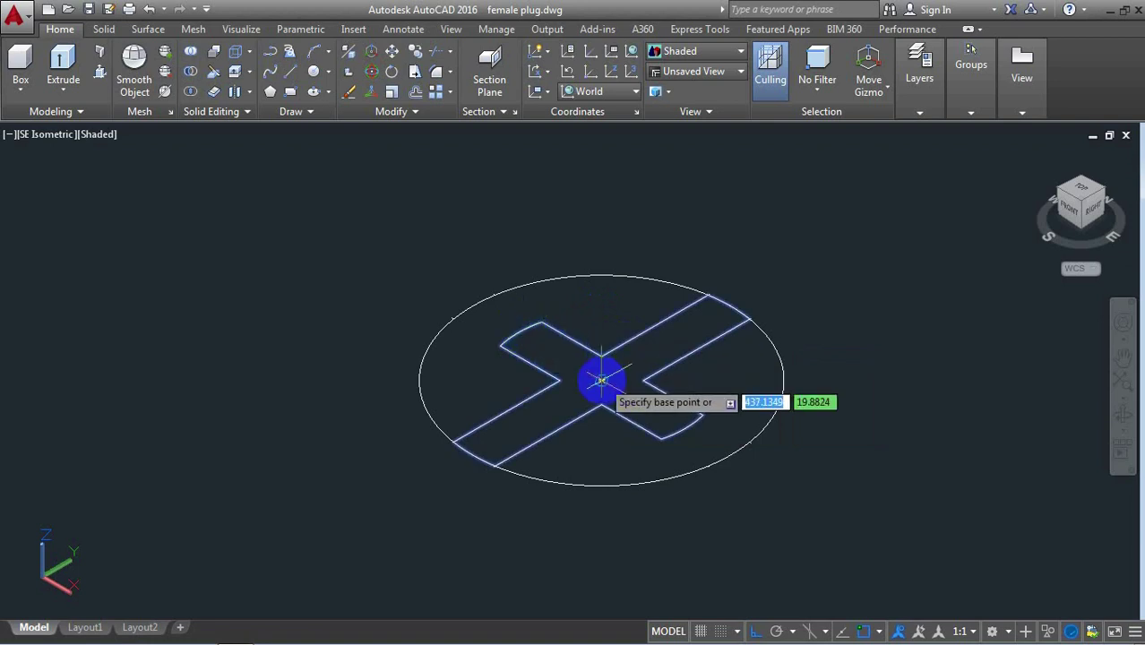
left_click(601, 380)
type("1")
key("Return")
key("Return")
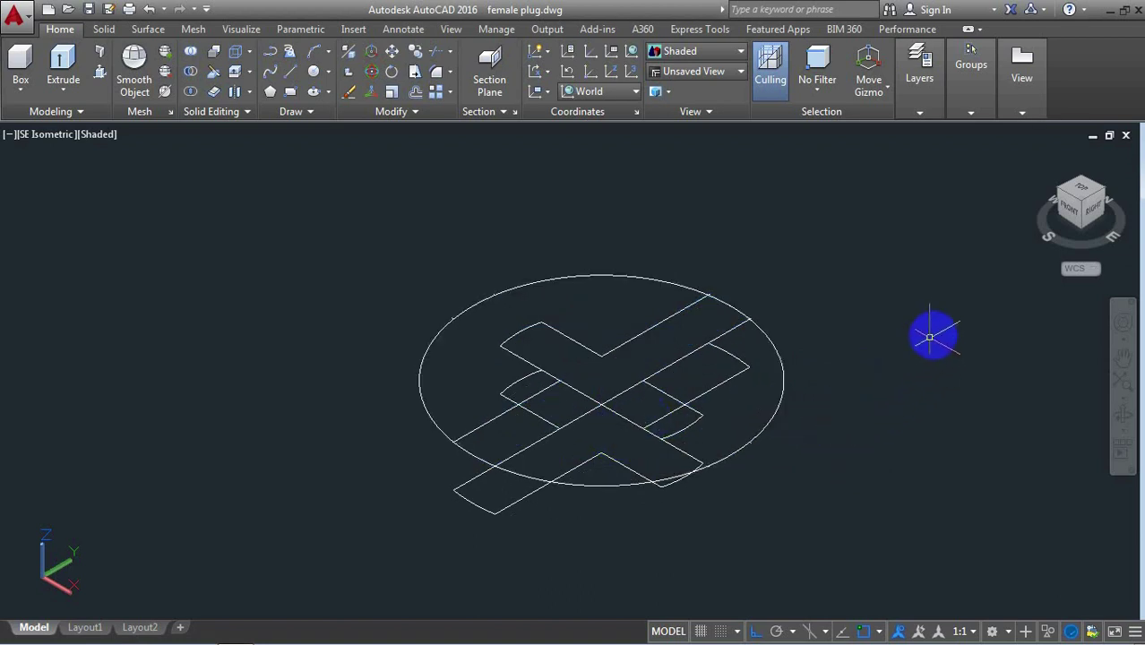
left_click(1093, 193)
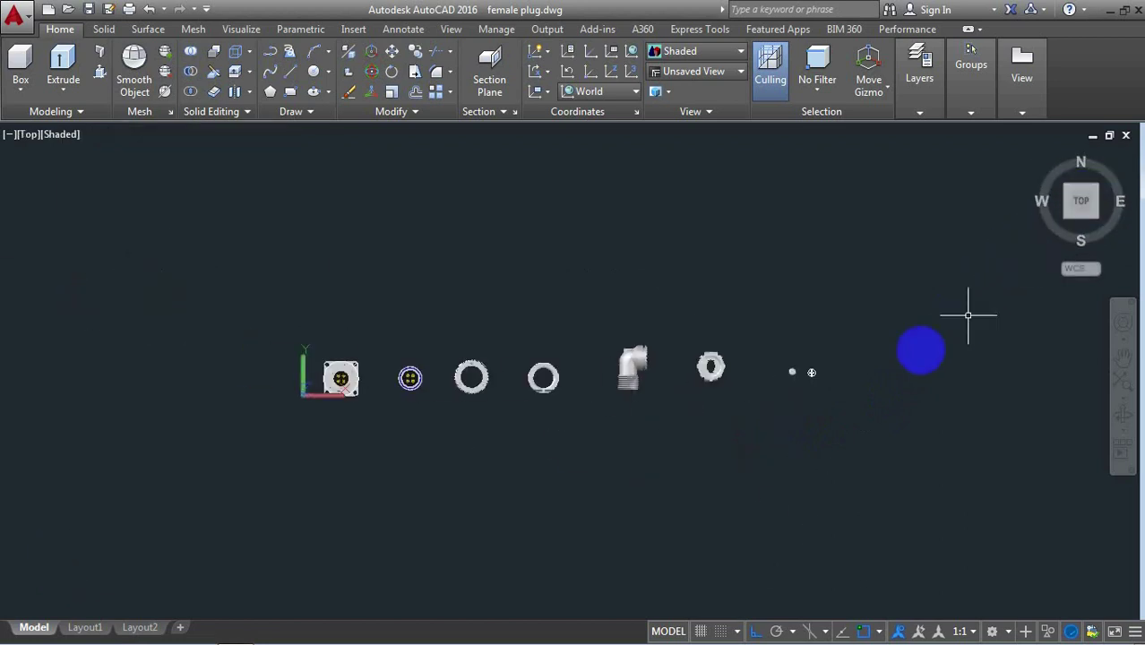
Draw a radius-1 circle centred on the cross centre
scroll(842, 372, "up", 2)
scroll(803, 373, "up", 4)
scroll(744, 383, "up", 3)
scroll(746, 384, "up", 3)
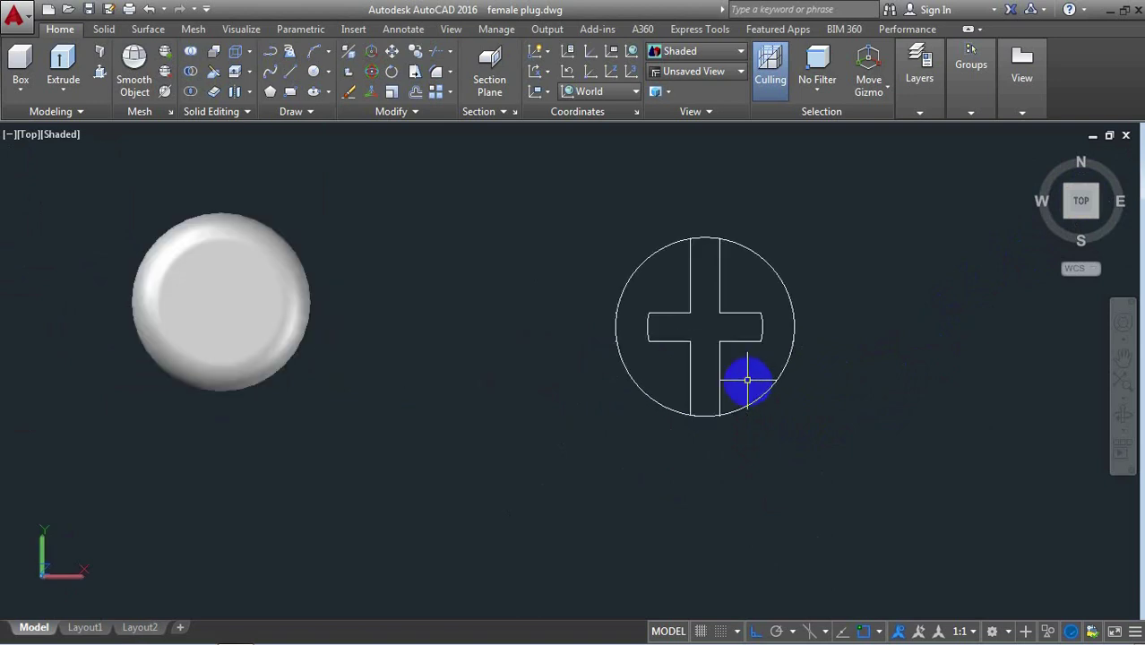
type("c")
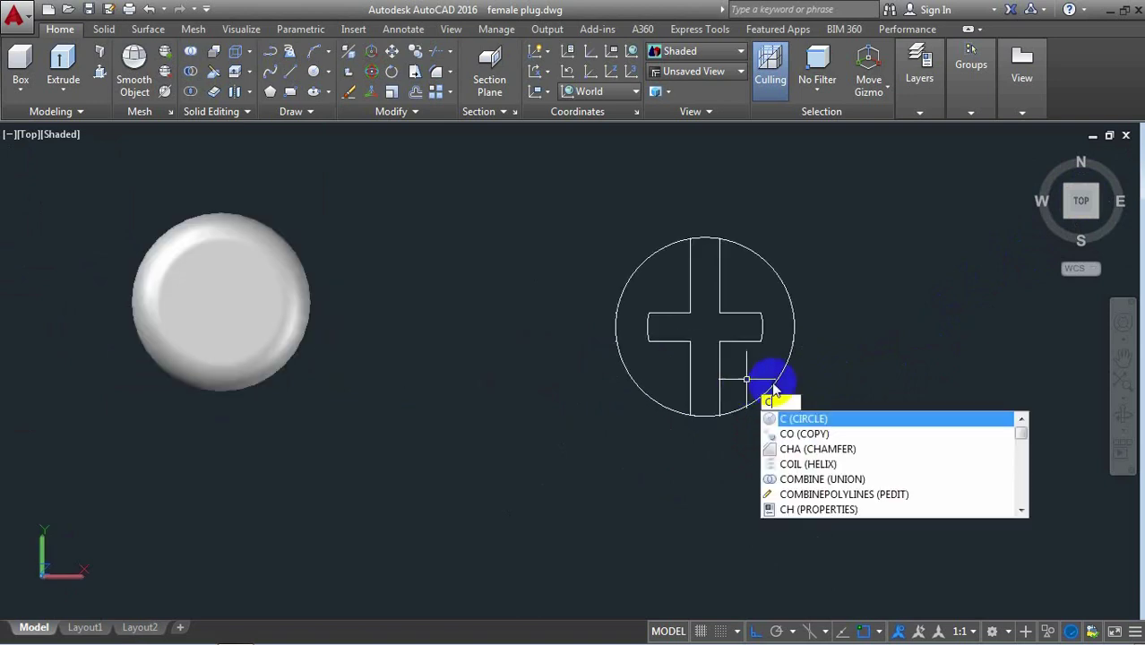
key("Return")
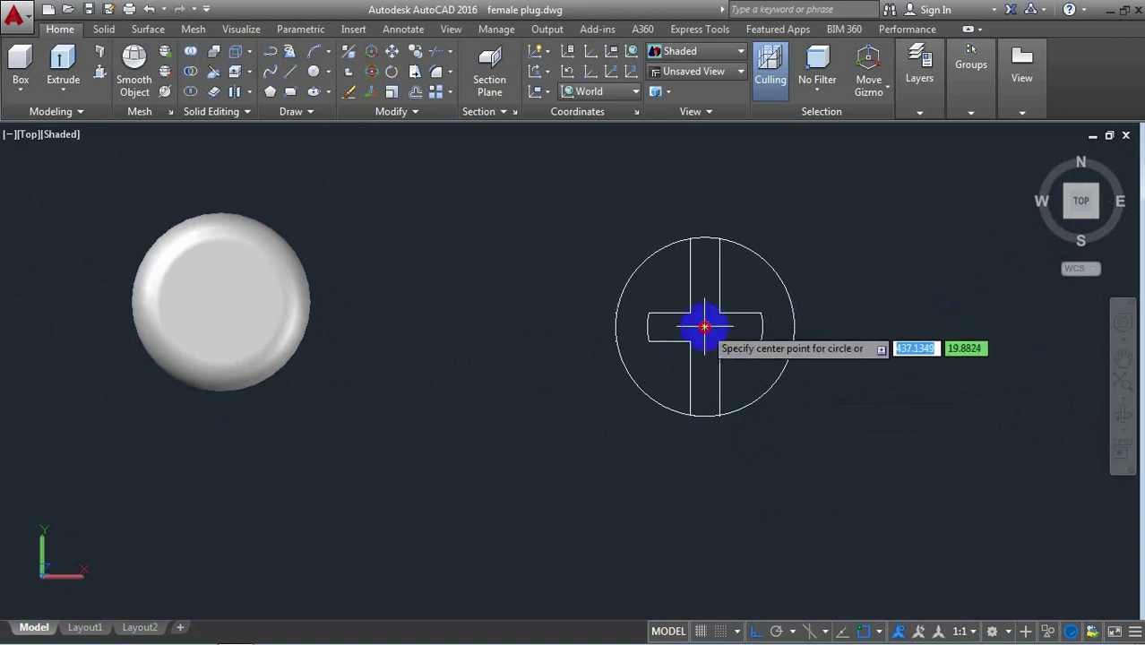
left_click(704, 326)
type("1")
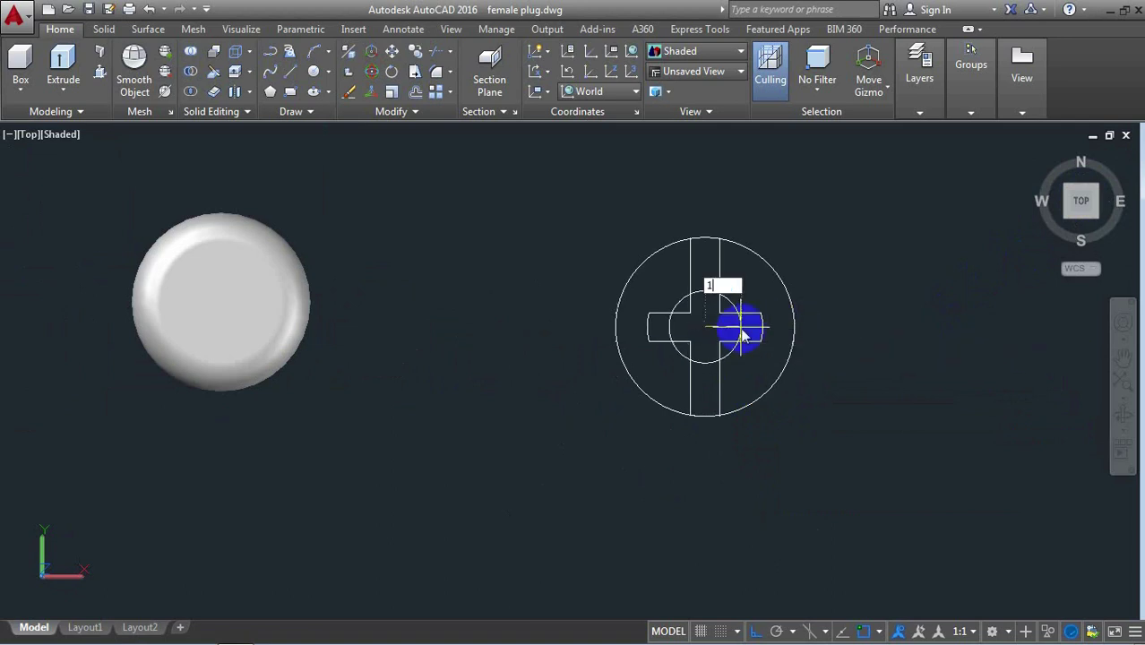
key("Return")
scroll(723, 324, "up", 3)
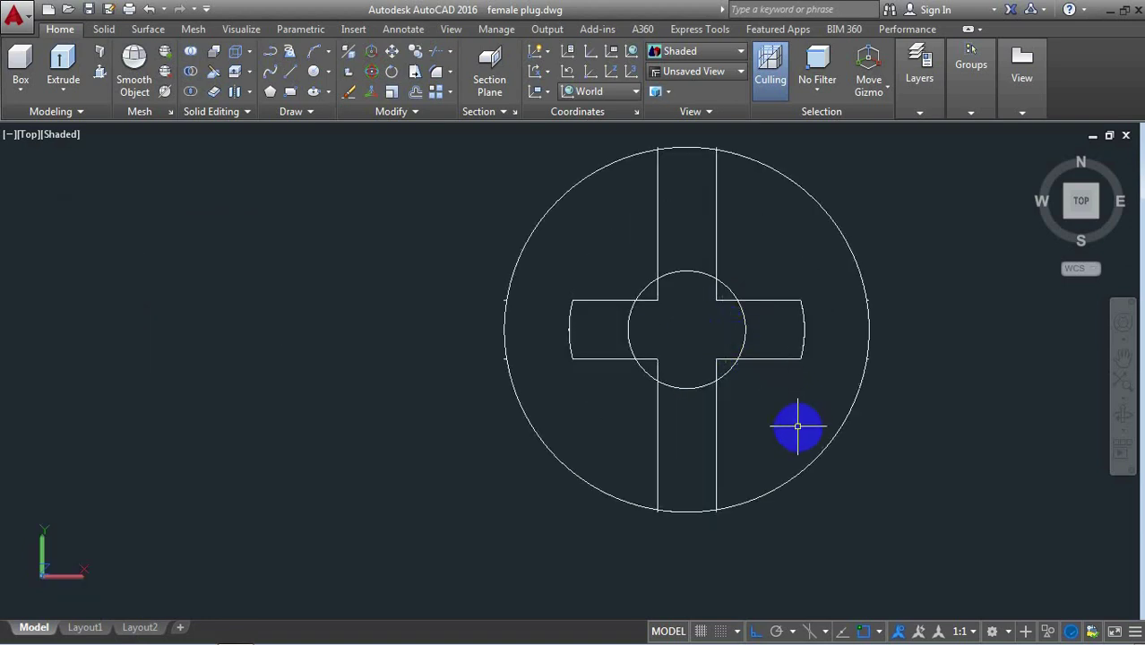
Create a boundary around the central circle-and-cross region
type("BO")
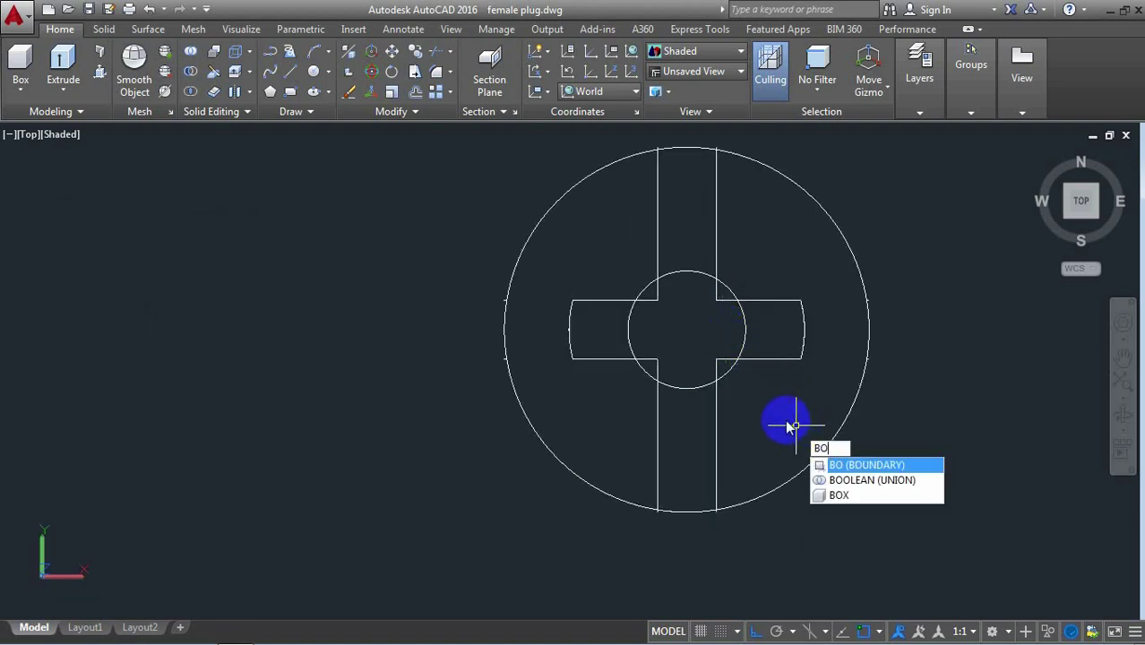
left_click(868, 464)
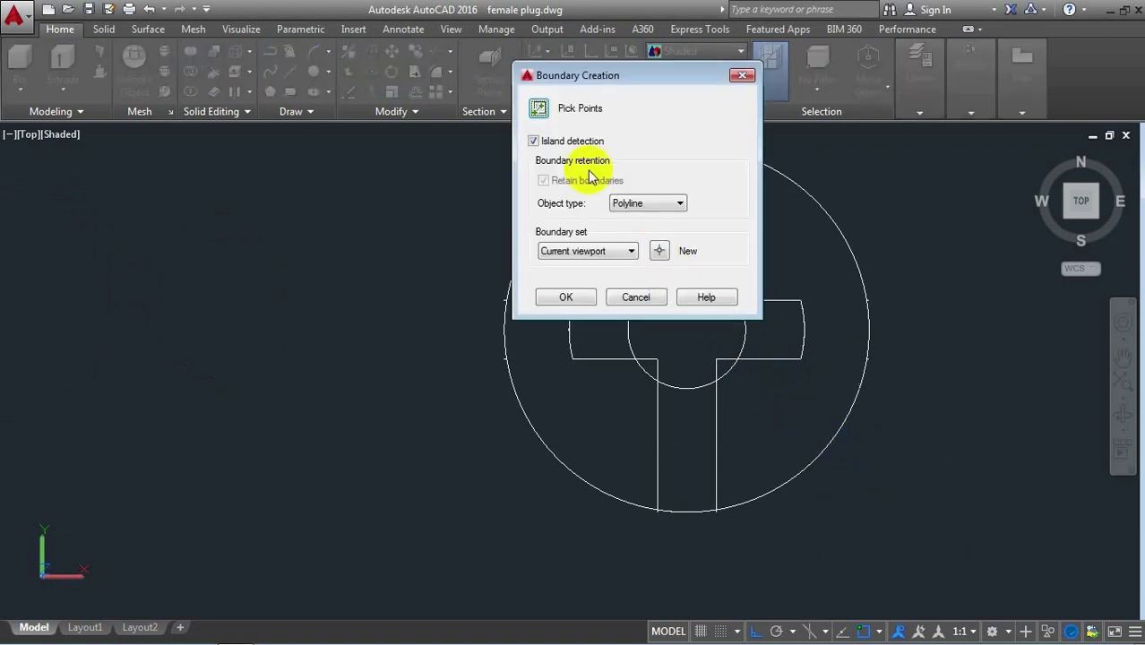
left_click(539, 108)
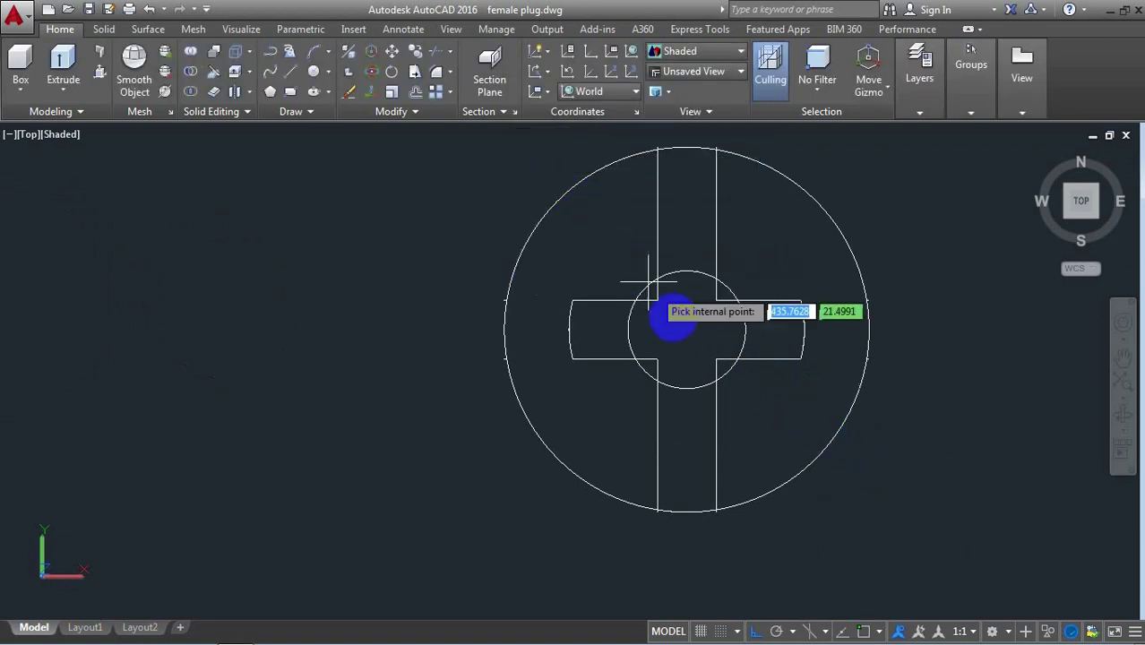
left_click(688, 336)
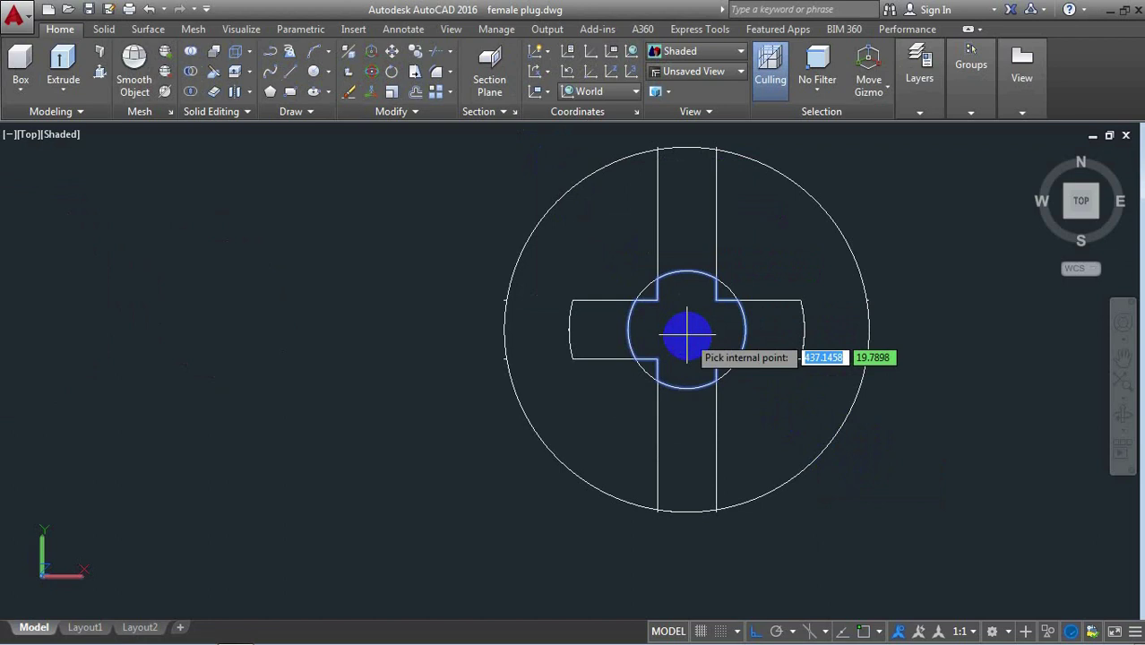
key("Return")
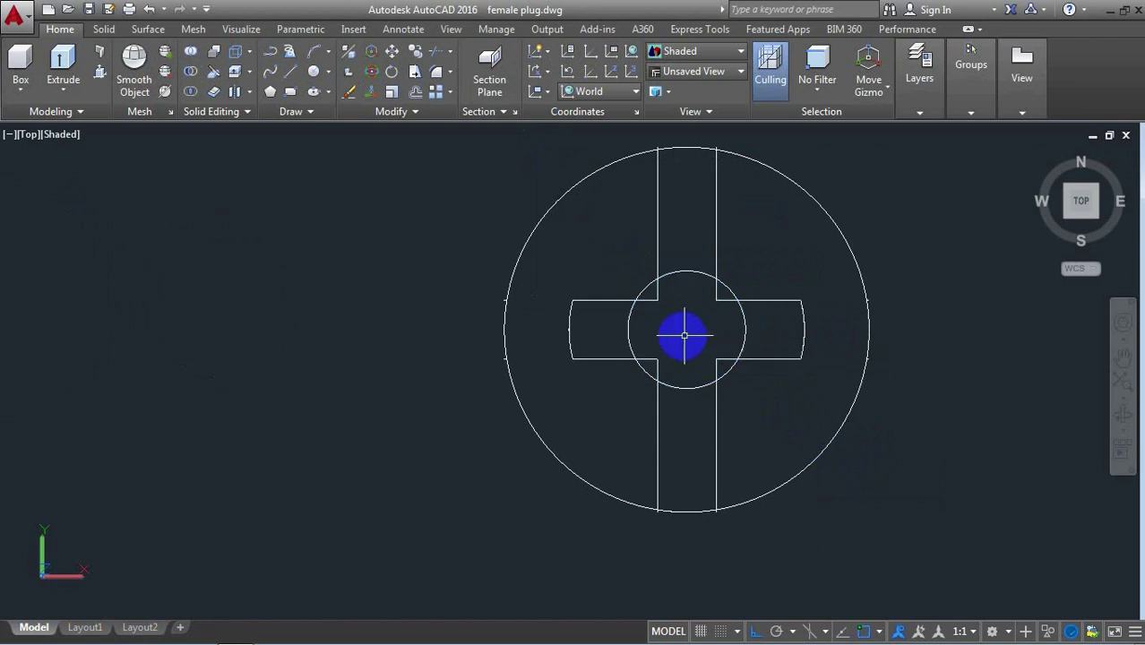
type("e")
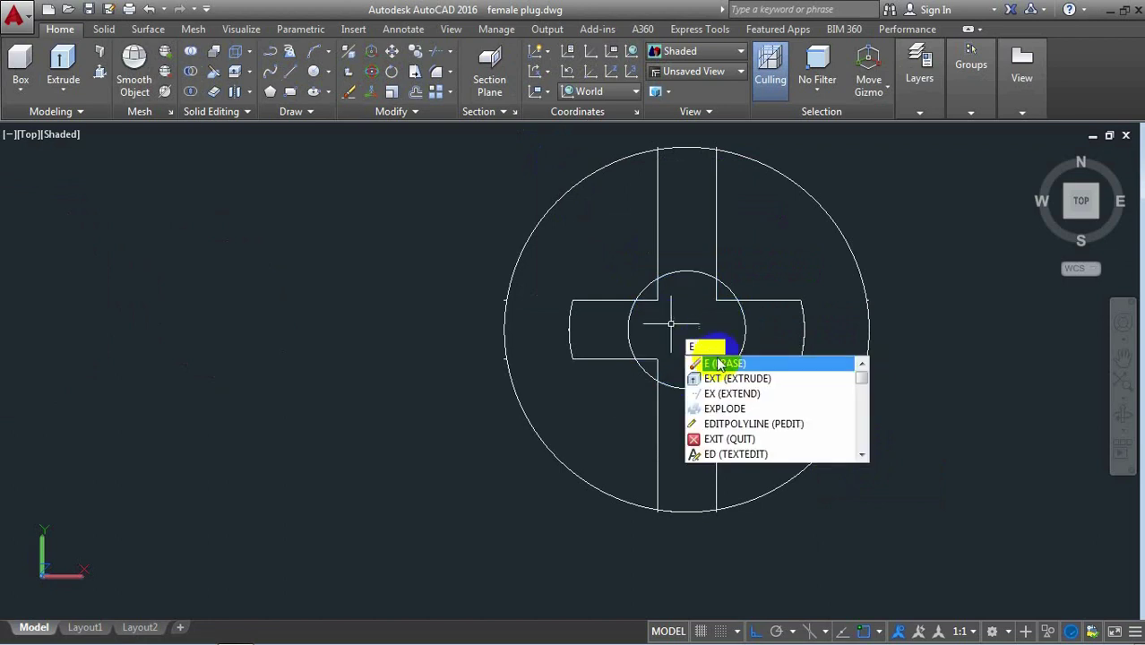
left_click(723, 363)
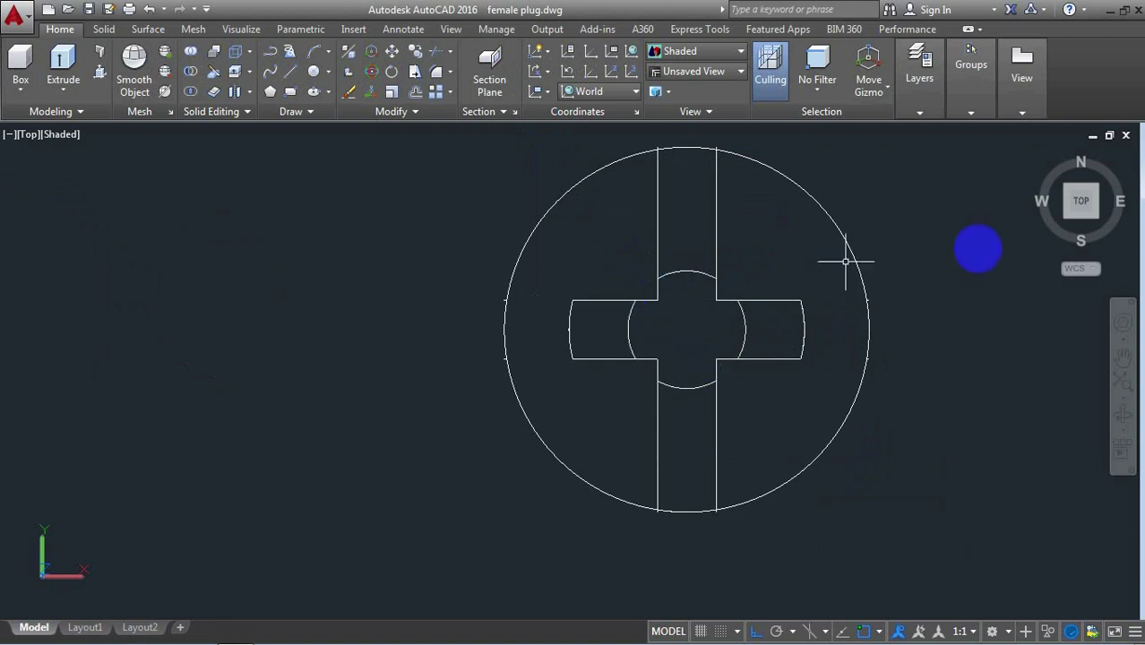
left_click(1102, 223)
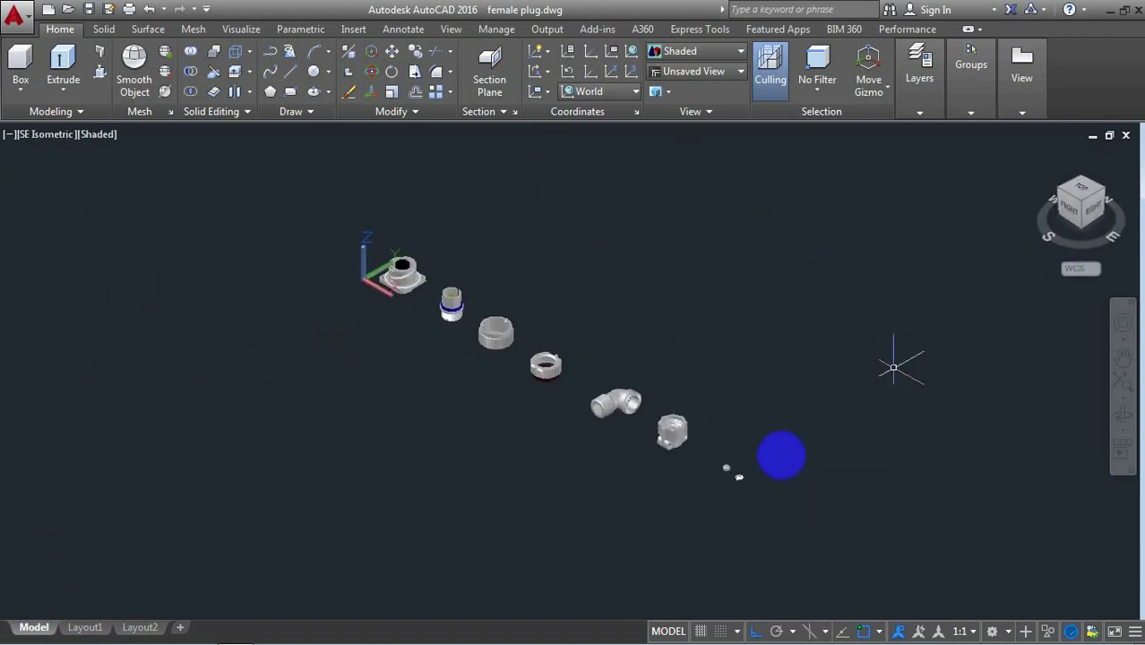
Move the small central profile 2.5 units down from its centre
scroll(756, 471, "up", 5)
scroll(756, 470, "up", 2)
scroll(767, 459, "up", 2)
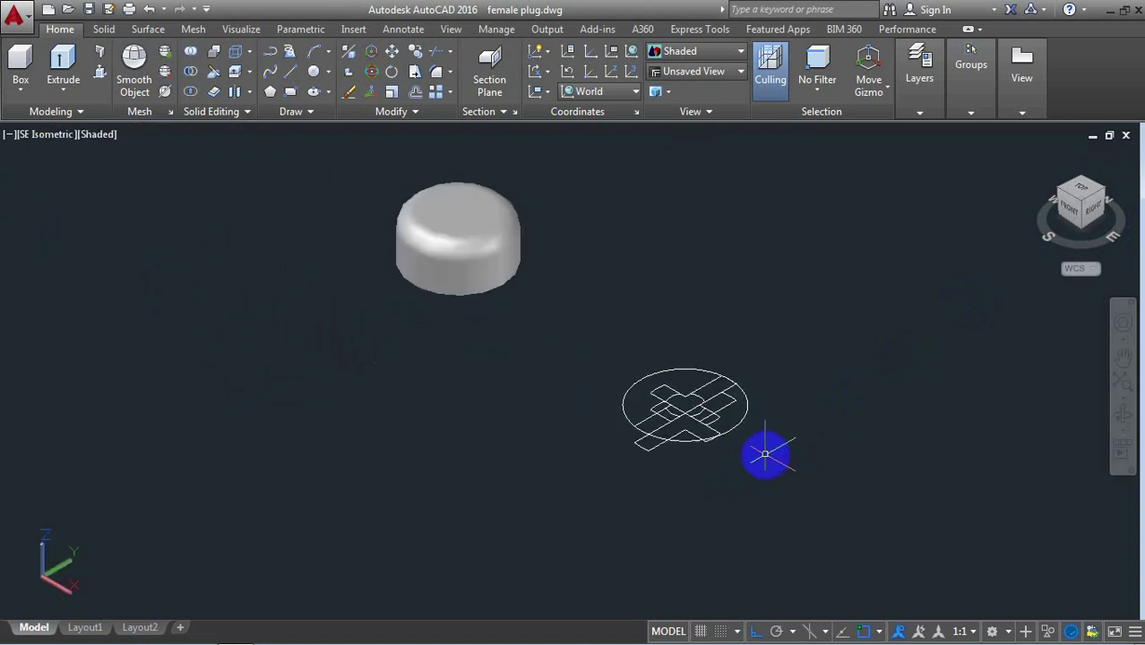
scroll(761, 455, "up", 2)
type("m")
key("Return")
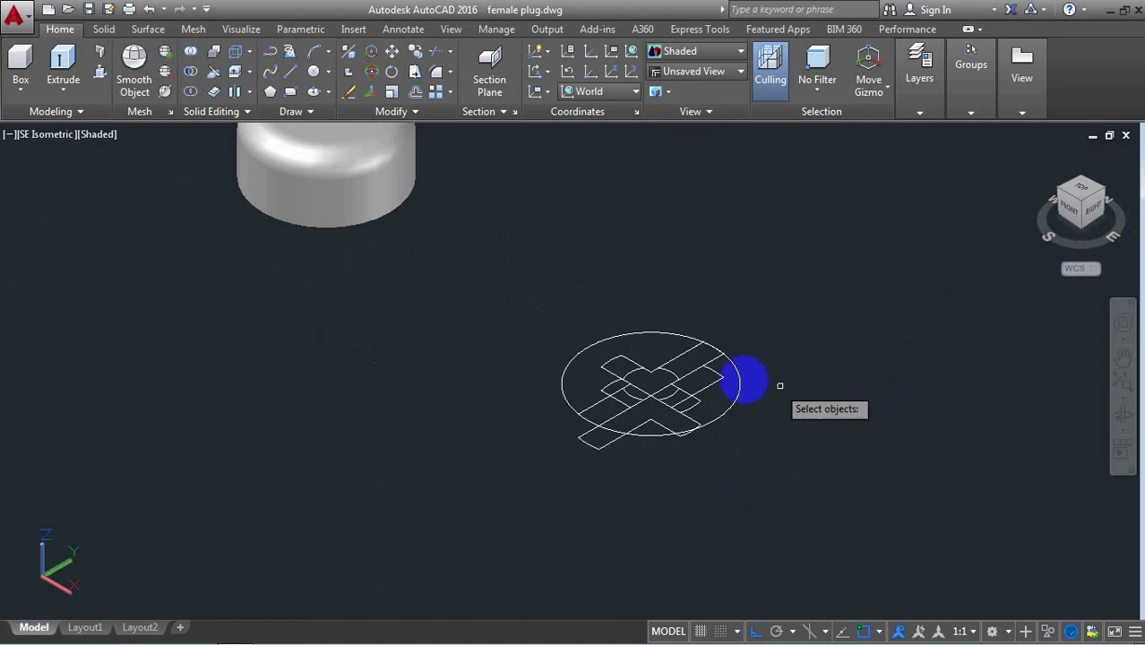
left_click(673, 373)
key("Return")
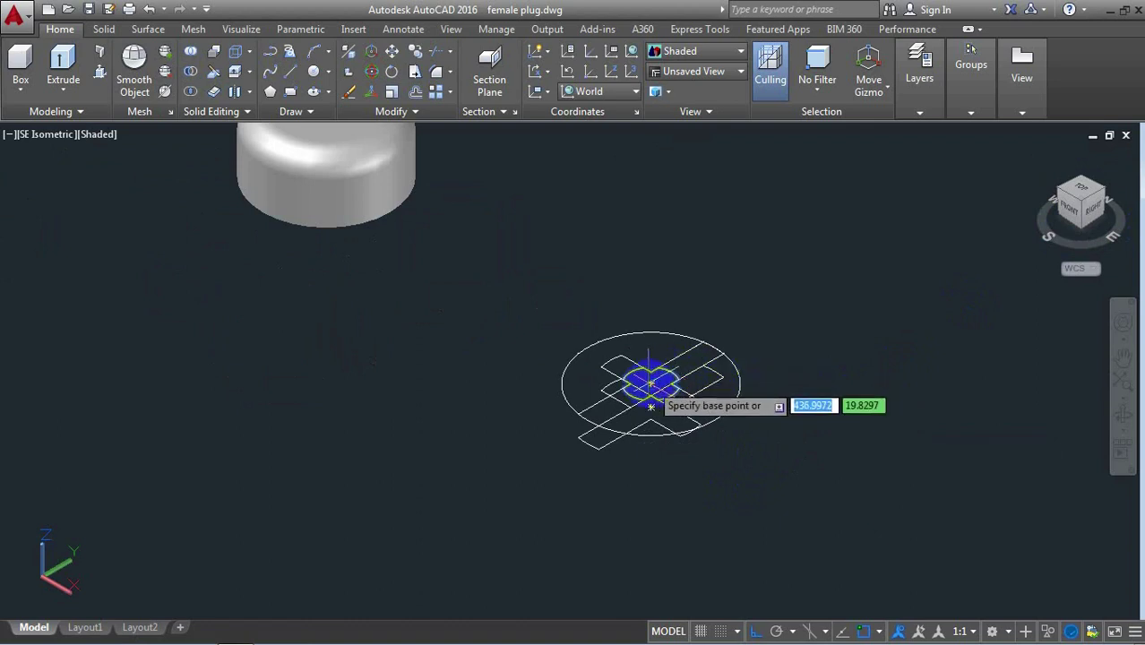
left_click(650, 383)
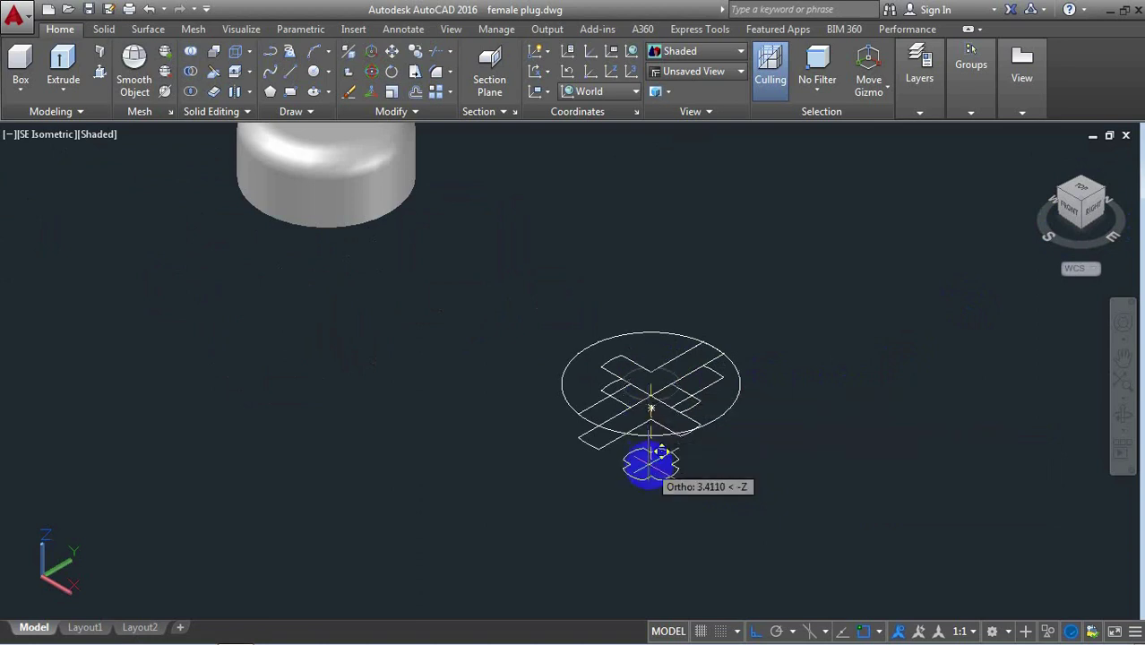
type("2.5")
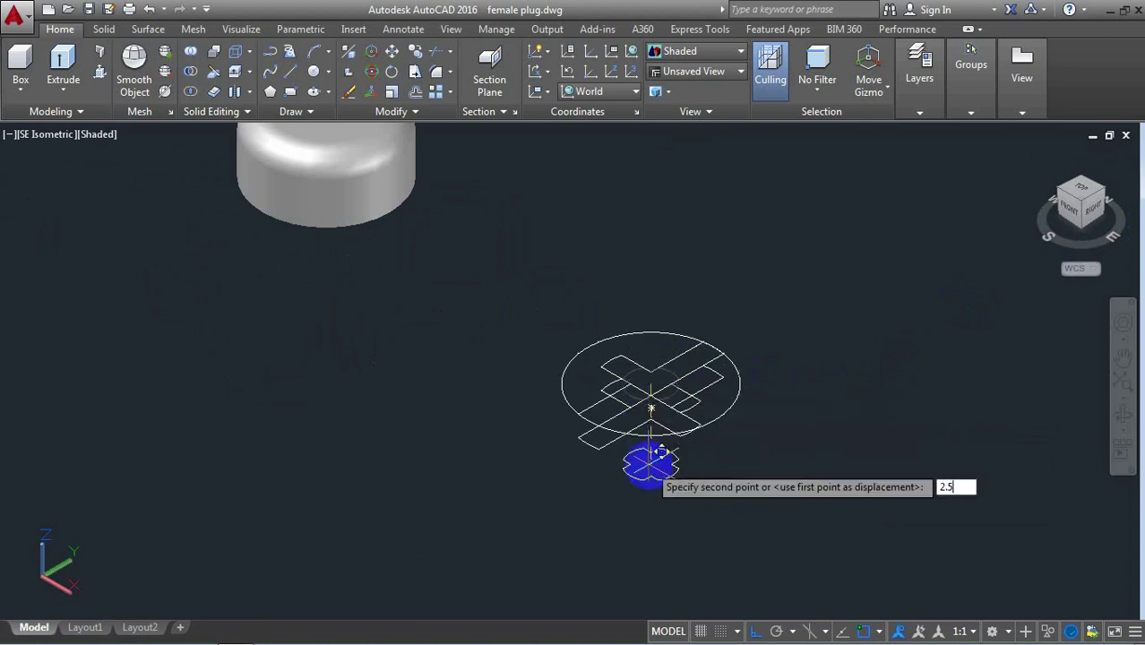
key("Return")
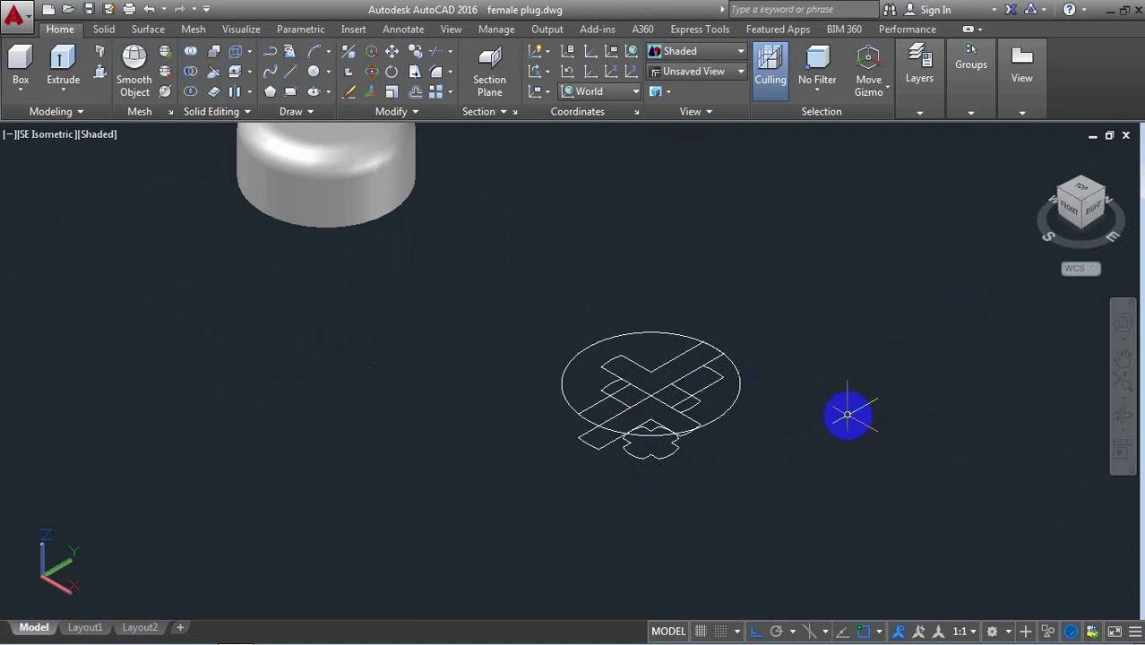
left_click(1122, 414)
mouse_move(895, 410)
left_mouse_down()
mouse_move(882, 330)
mouse_move(831, 379)
mouse_move(801, 453)
mouse_move(930, 435)
mouse_move(859, 438)
mouse_move(994, 407)
mouse_move(893, 420)
mouse_move(870, 419)
mouse_move(872, 409)
left_mouse_up()
Extrude the cross-shaped outline into a solid 1 unit high
right_click(846, 328)
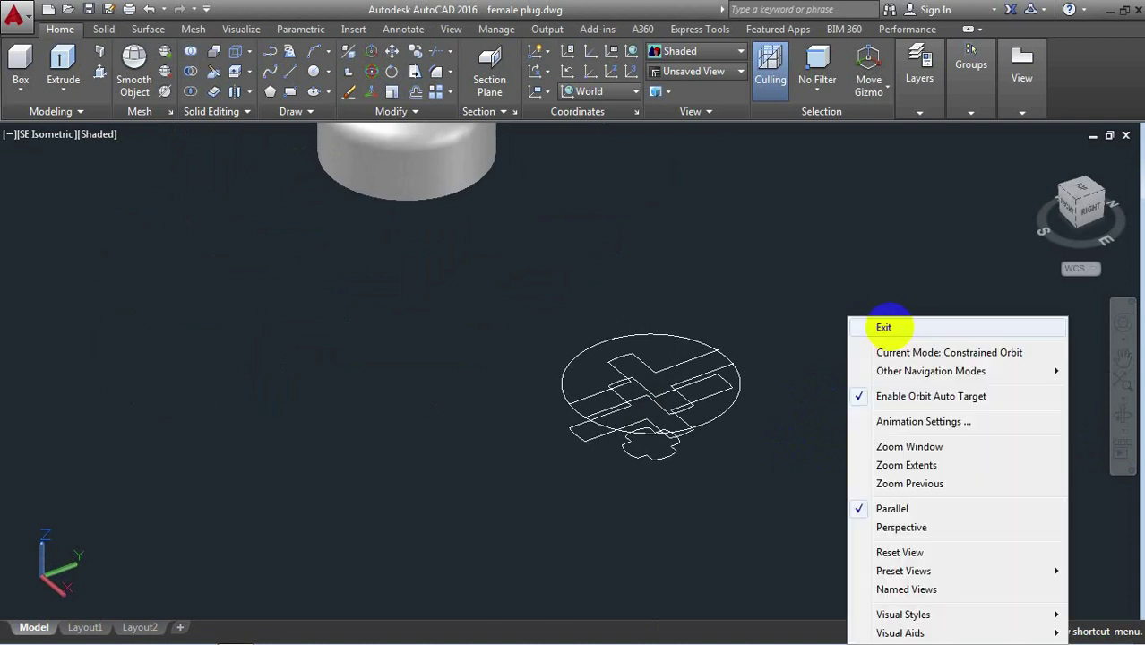
left_click(887, 330)
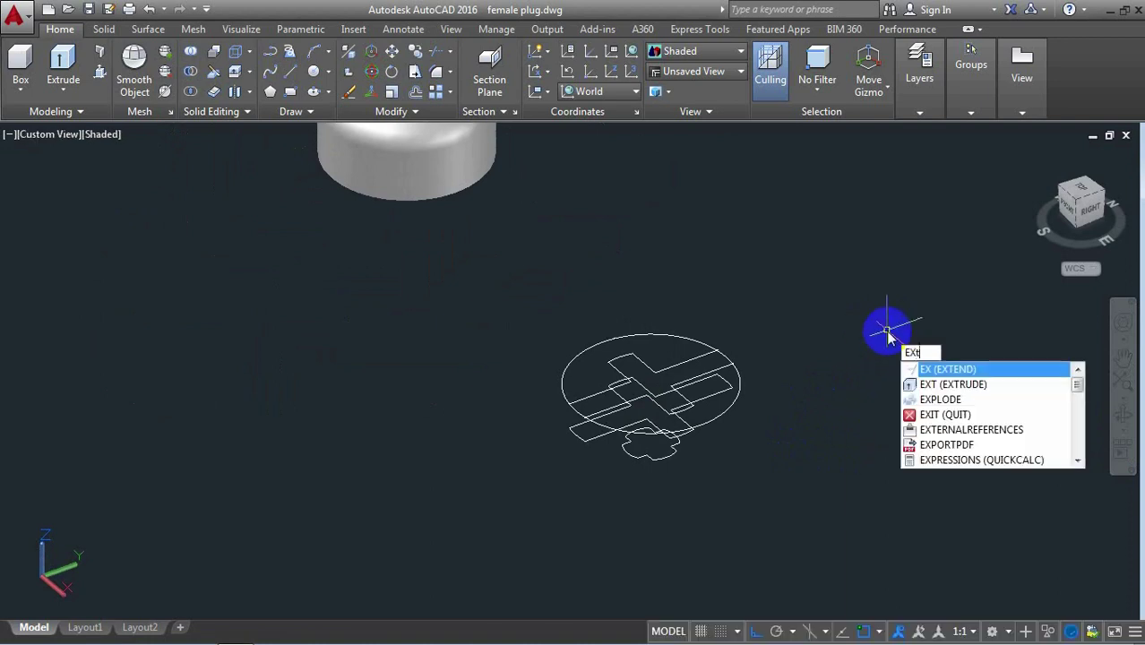
type("t")
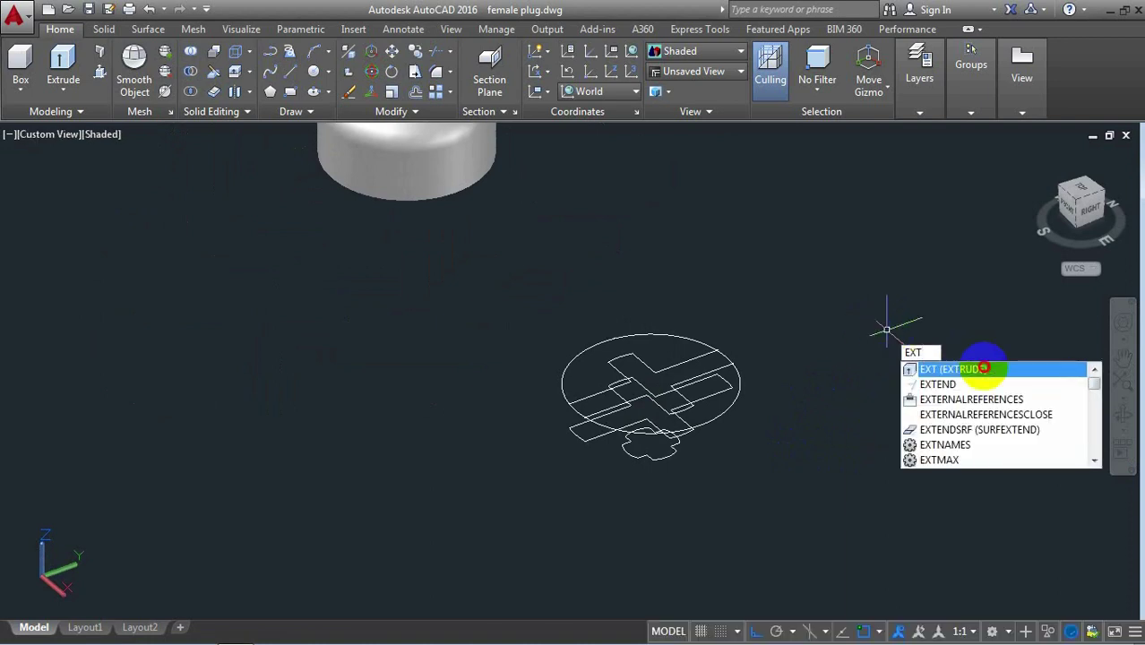
left_click(985, 368)
left_click(625, 358)
right_click(653, 369)
left_click(665, 370)
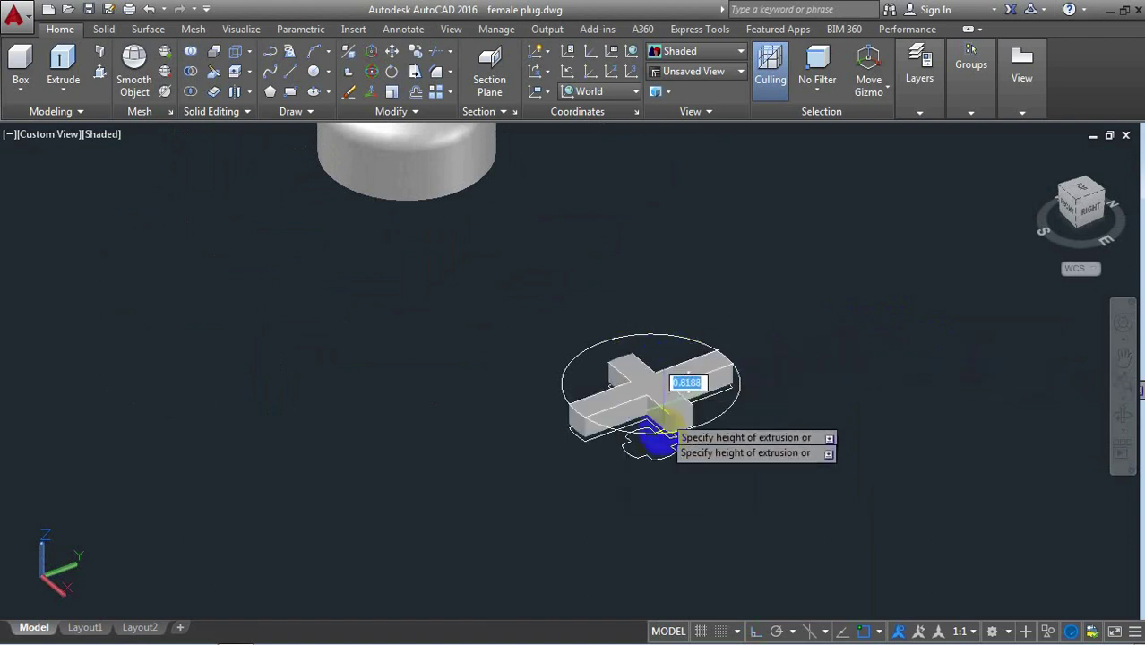
type("1")
key("Return")
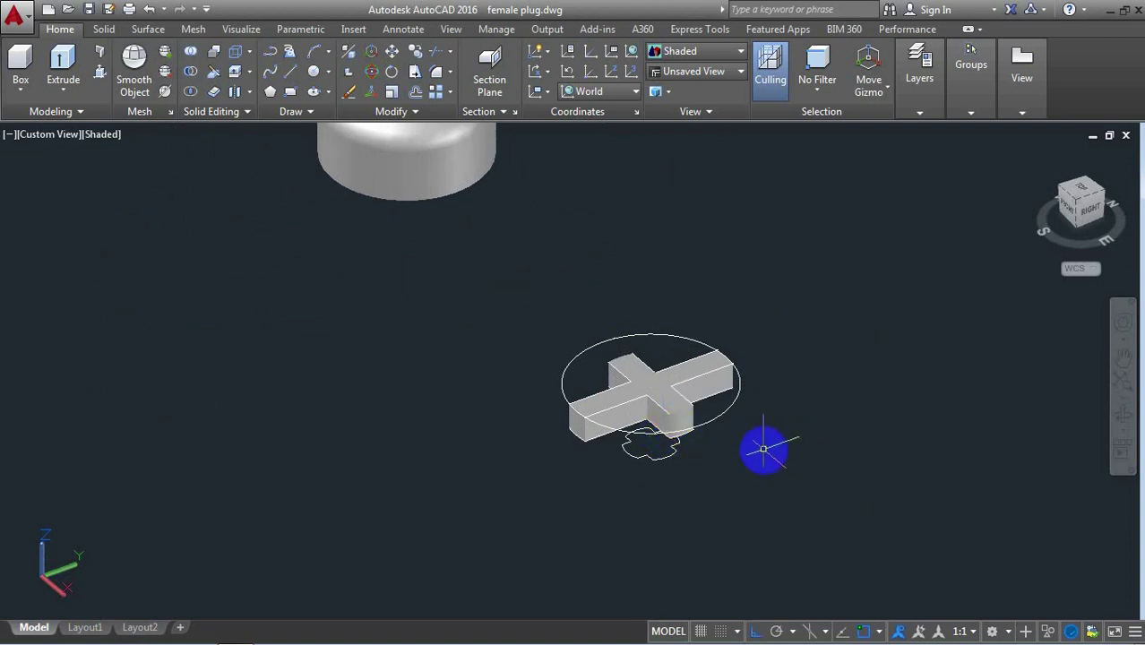
Loft from the flower profile to the cross's bottom edge using cross sections only
type("LO")
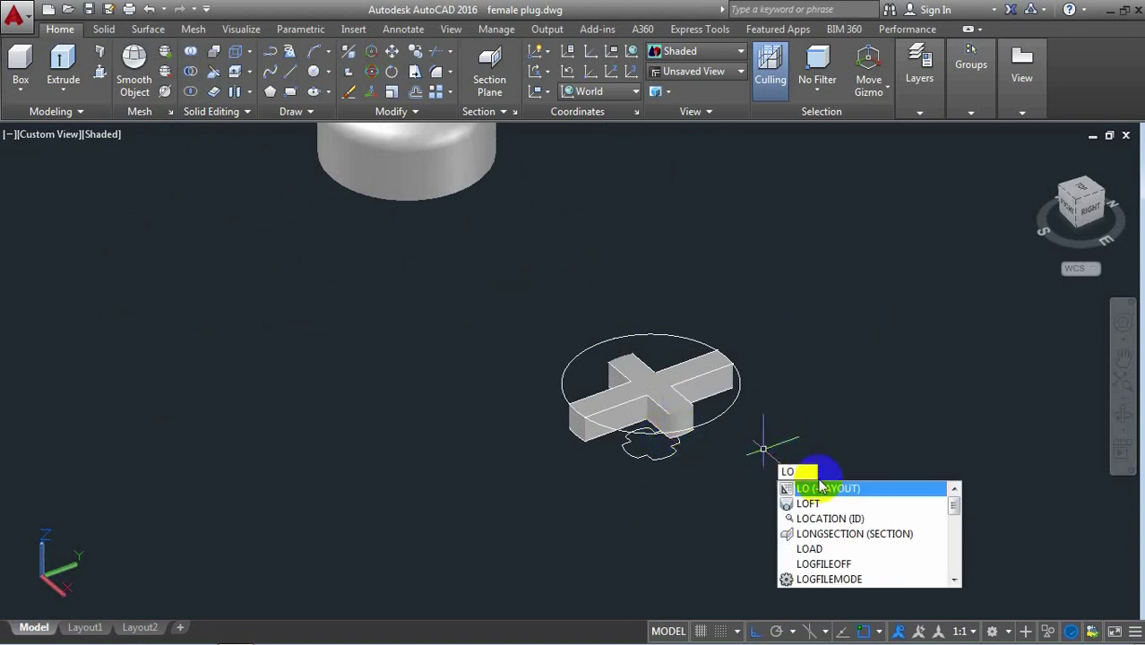
left_click(823, 505)
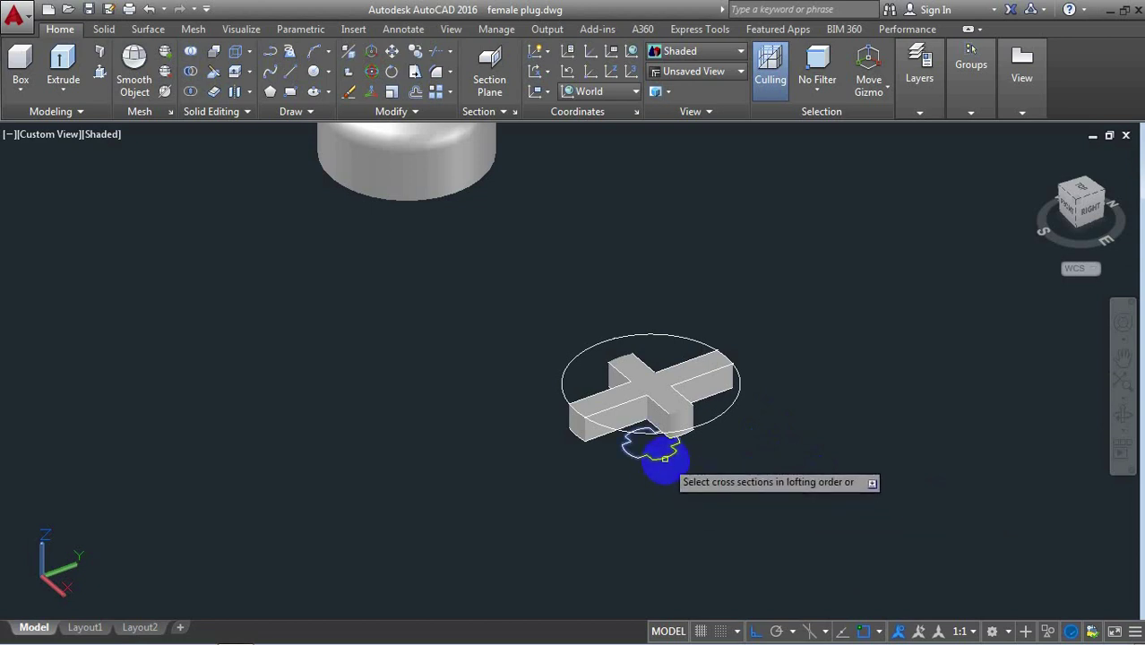
scroll(638, 434, "up", 5)
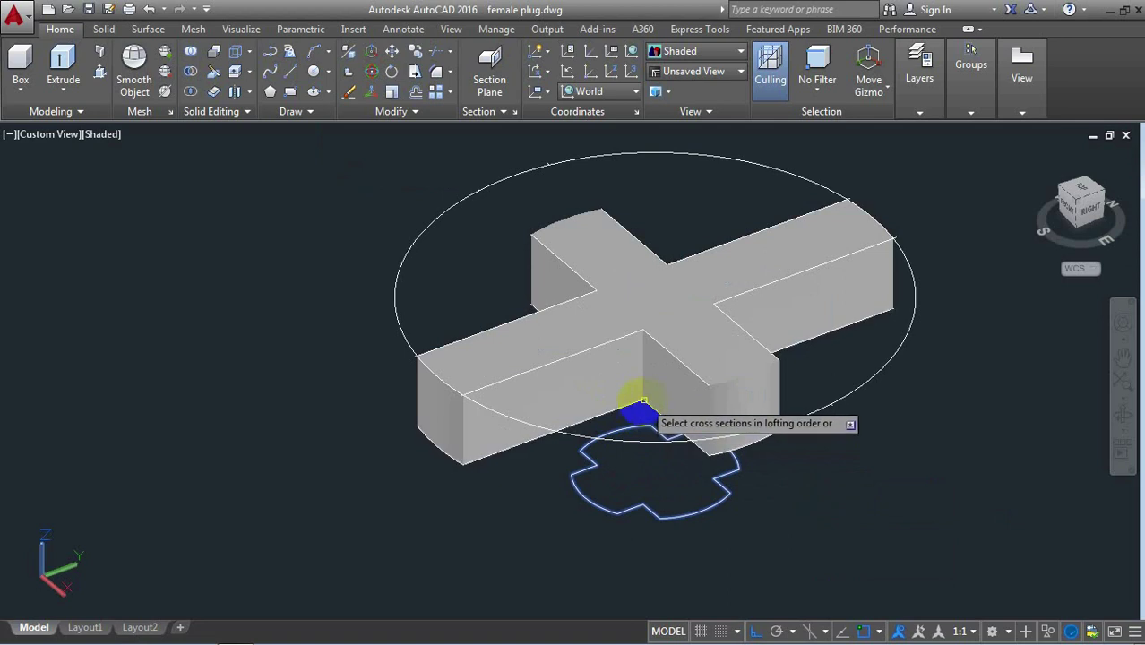
left_click(636, 401)
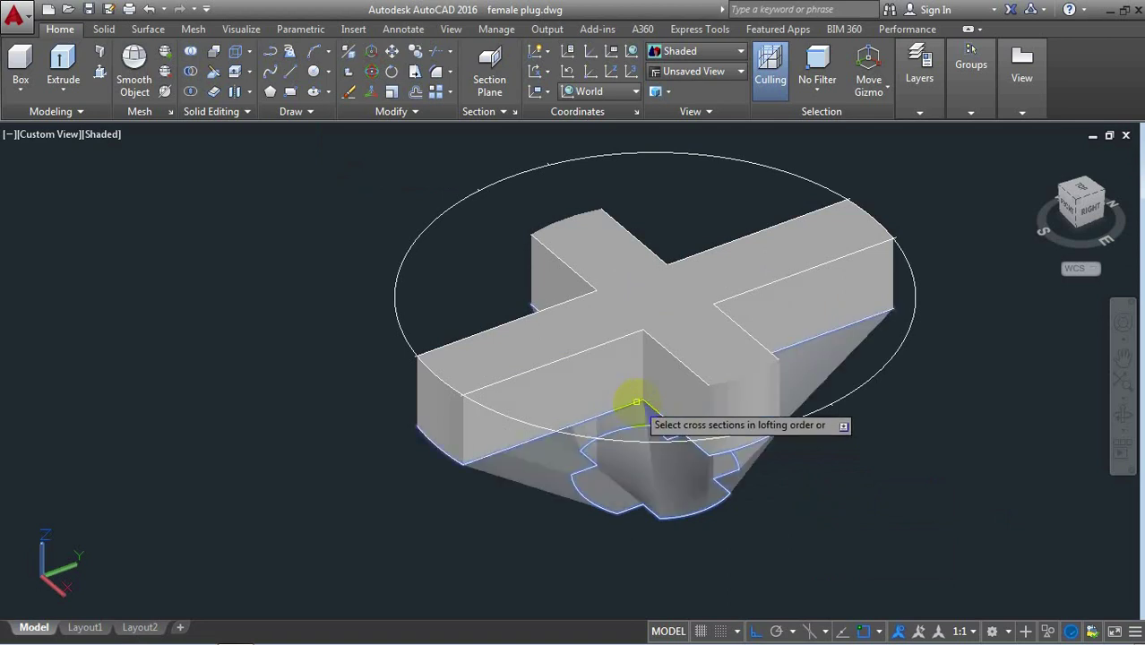
right_click(638, 408)
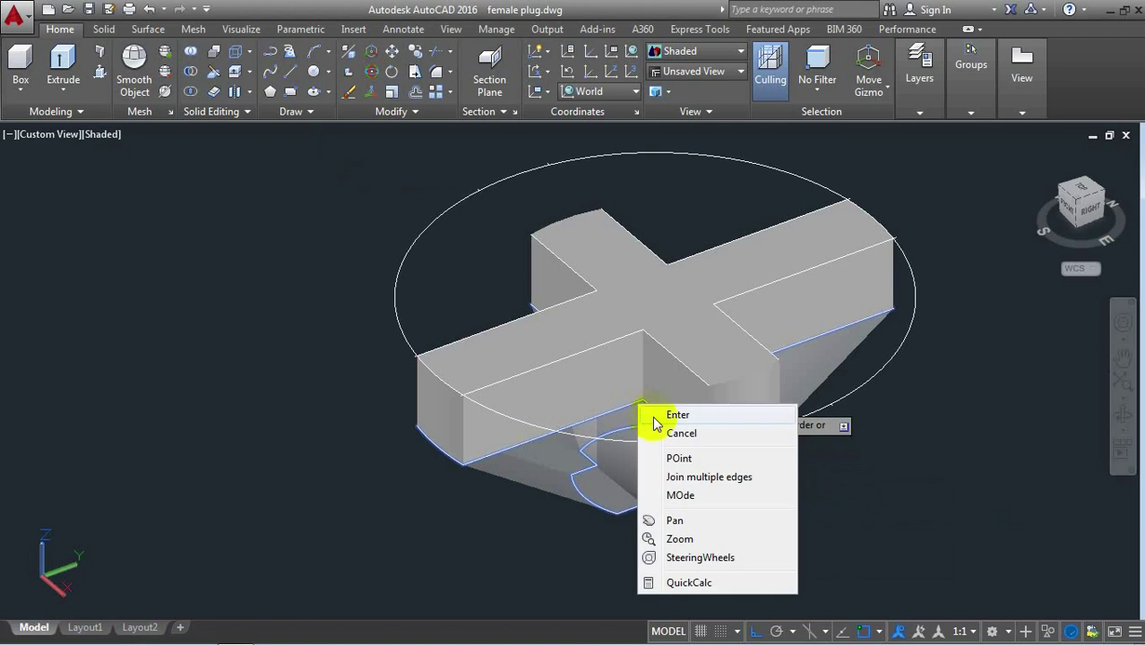
left_click(676, 418)
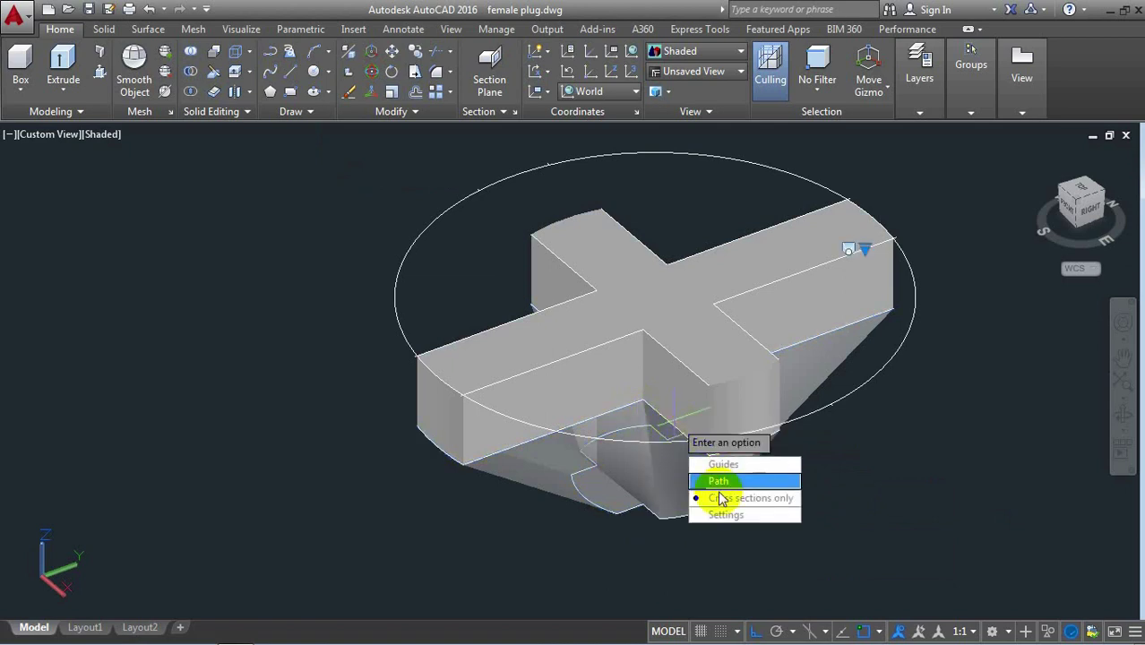
right_click(826, 408)
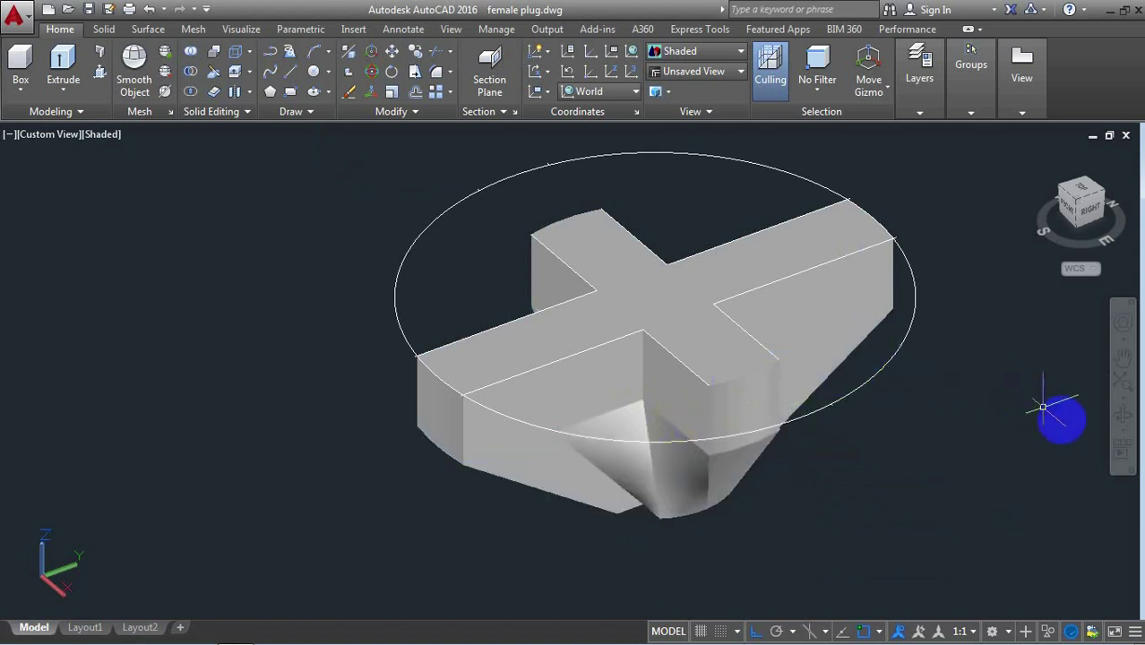
left_click(1123, 414)
mouse_move(793, 411)
left_mouse_down()
mouse_move(939, 345)
mouse_move(936, 204)
mouse_move(954, 217)
mouse_move(961, 255)
mouse_move(908, 304)
mouse_move(938, 356)
mouse_move(711, 440)
mouse_move(808, 435)
mouse_move(749, 461)
mouse_move(641, 470)
mouse_move(642, 455)
mouse_move(614, 460)
mouse_move(602, 478)
mouse_move(677, 377)
left_mouse_up()
scroll(680, 373, "down", 1)
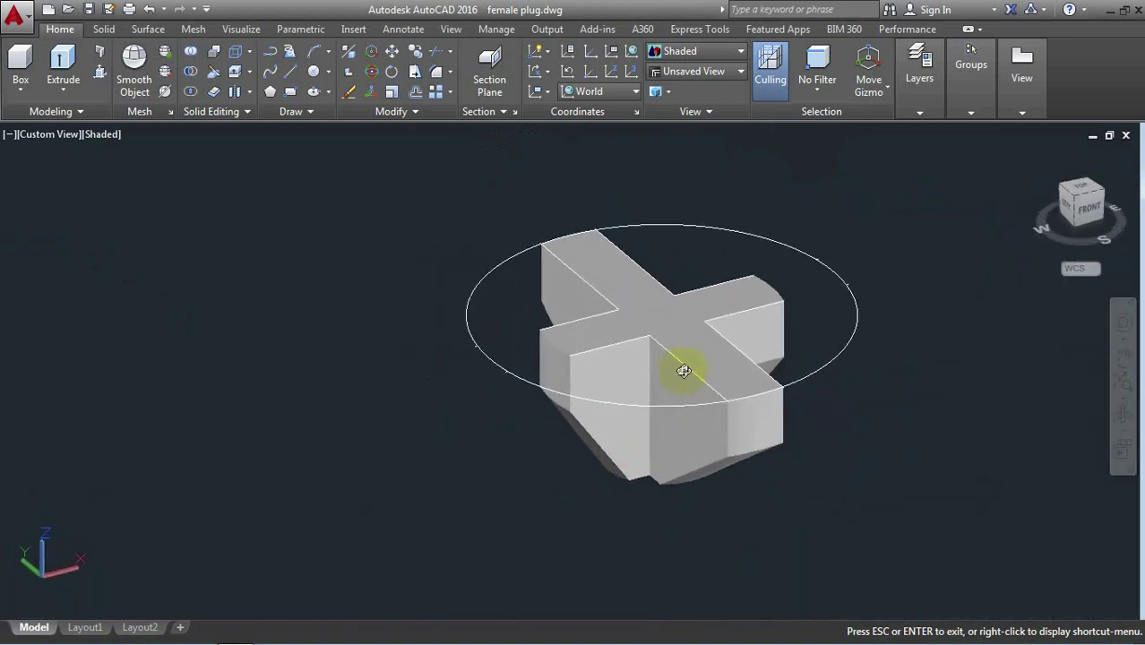
scroll(682, 372, "down", 2)
scroll(684, 371, "down", 2)
Union the extruded cross and the lofted solid into one piece
right_click(821, 264)
left_click(852, 276)
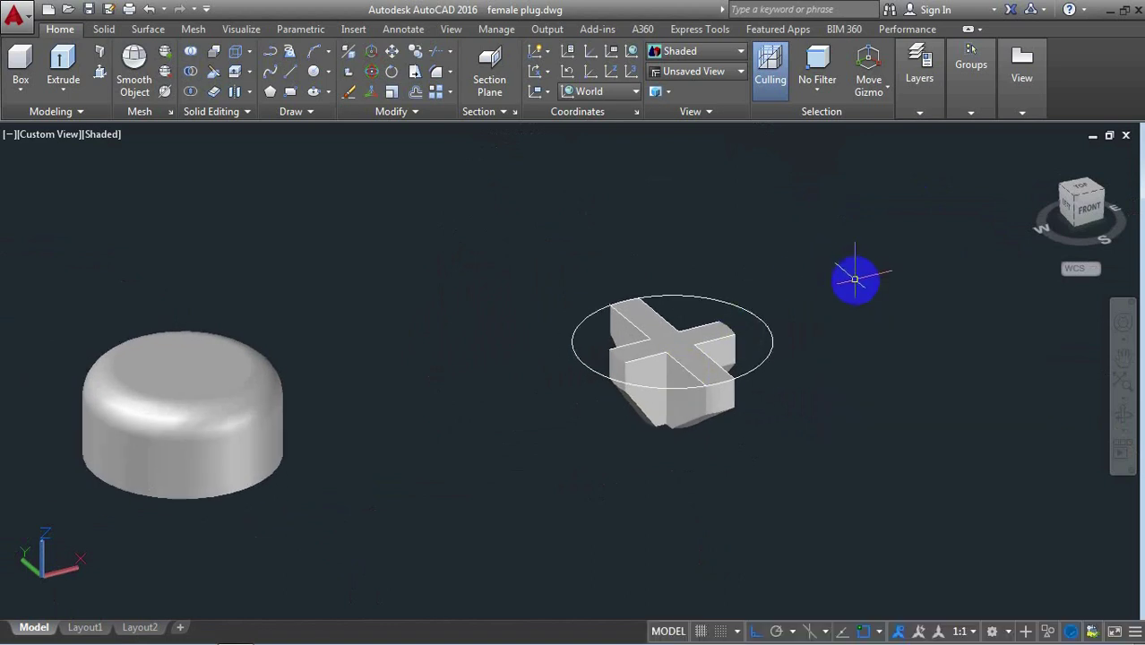
type("uni")
left_click(936, 315)
left_click(679, 335)
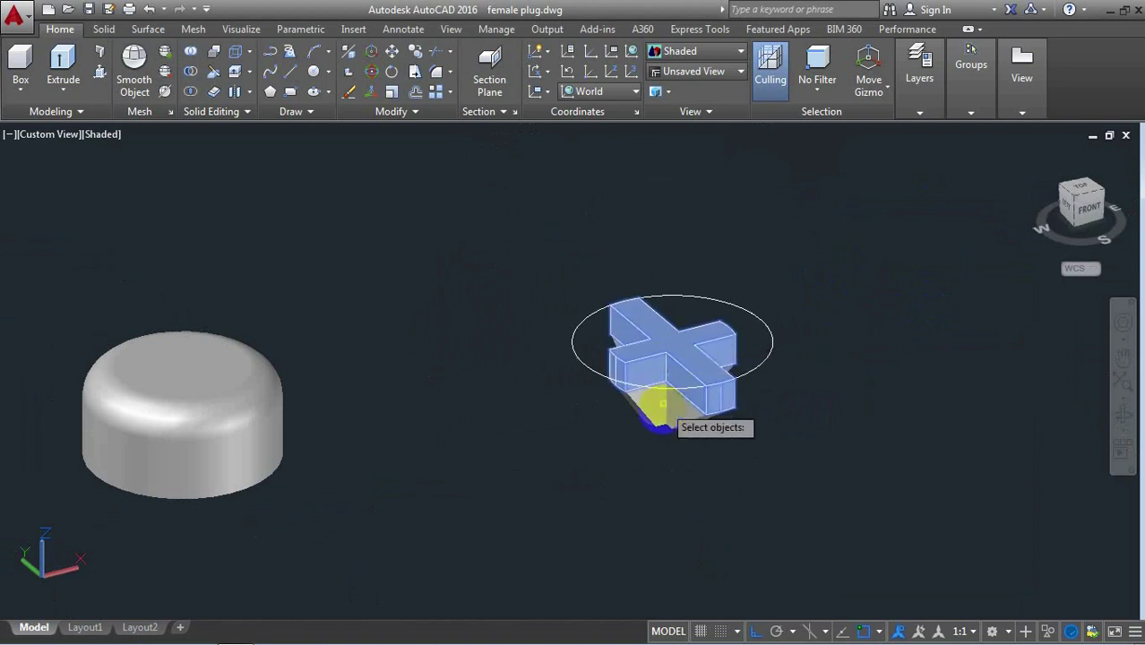
key("Return")
right_click_drag(681, 354, 844, 343)
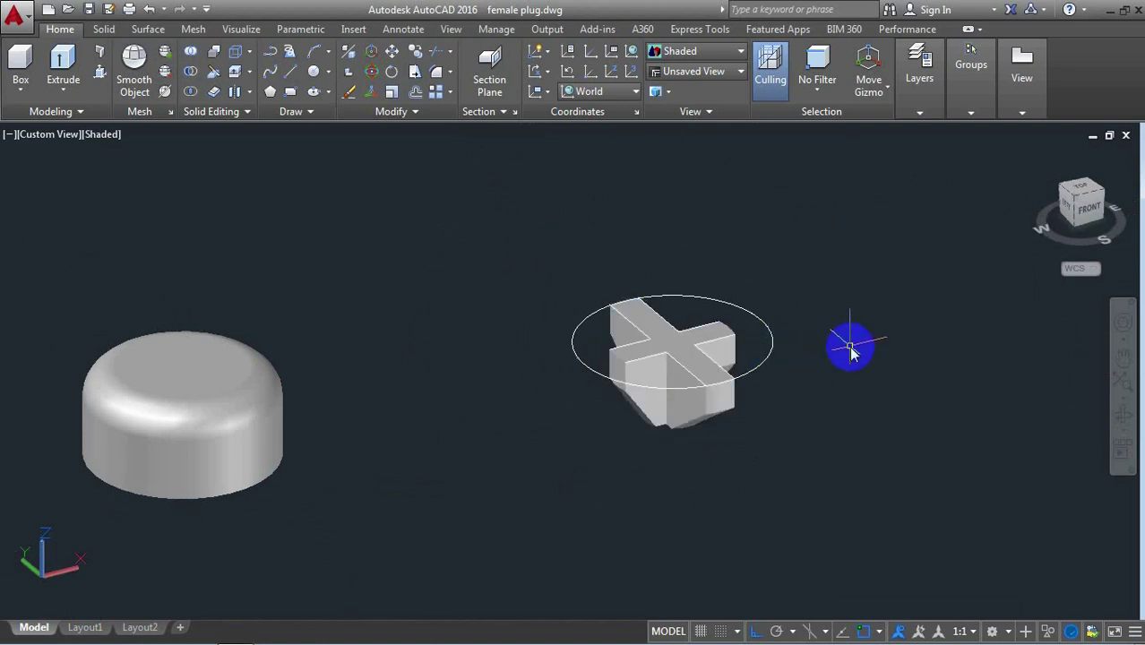
Move the merged cross piece down into the top of the rounded cap
type("m")
key("Return")
left_click(690, 349)
left_click(675, 344)
key("Return")
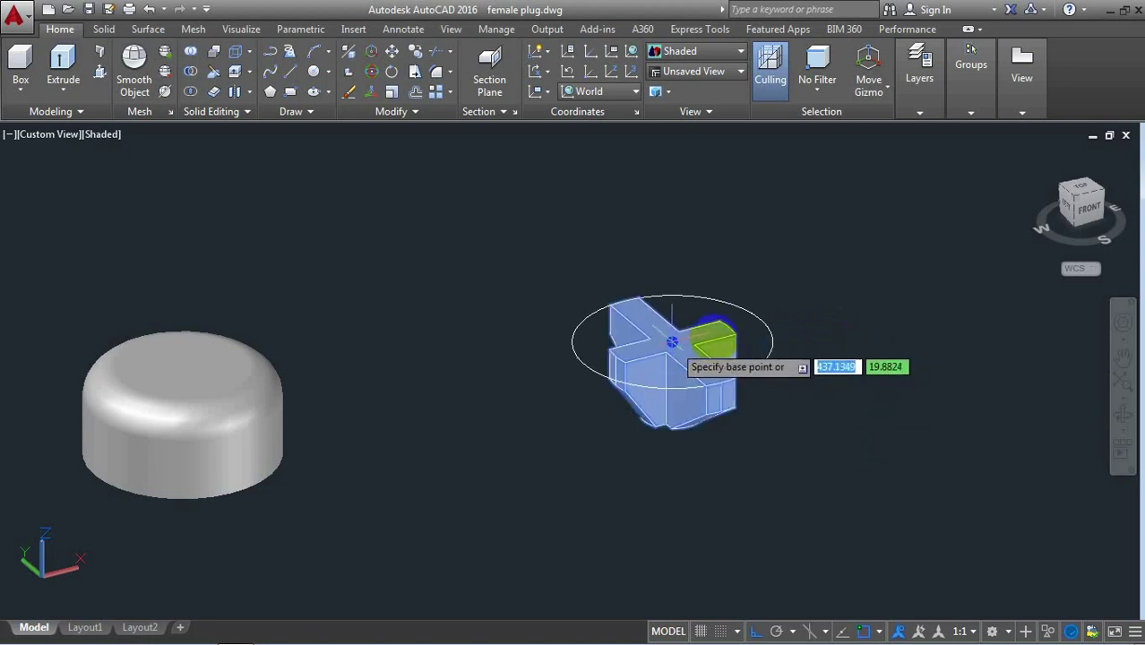
left_click(672, 343)
scroll(673, 343, "down", 3)
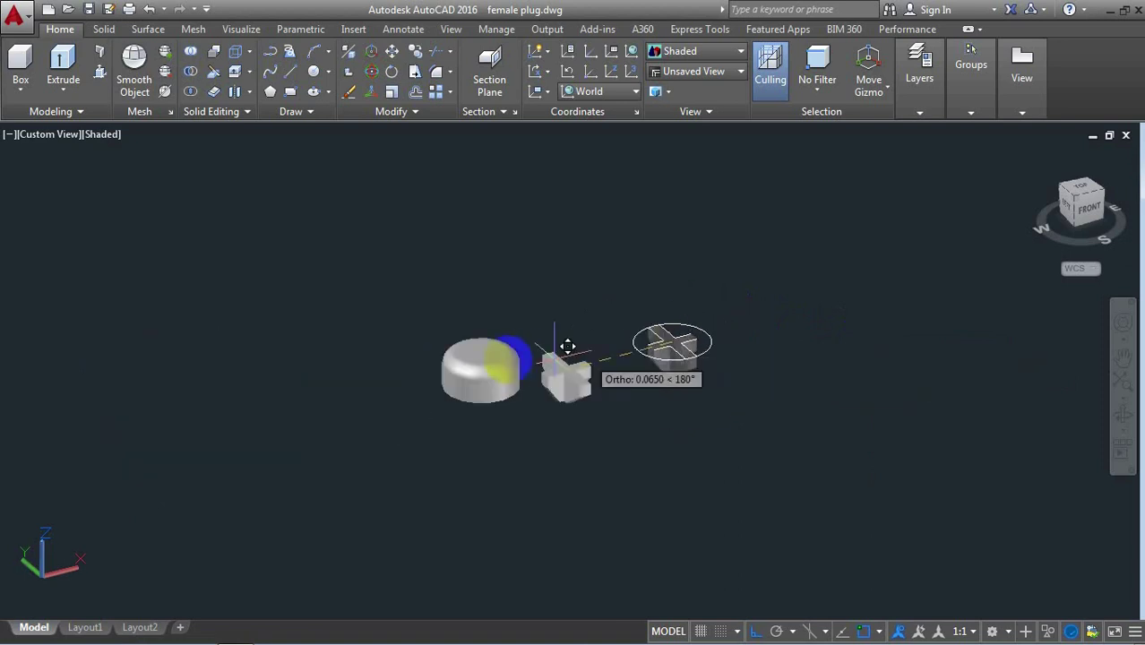
left_click(484, 353)
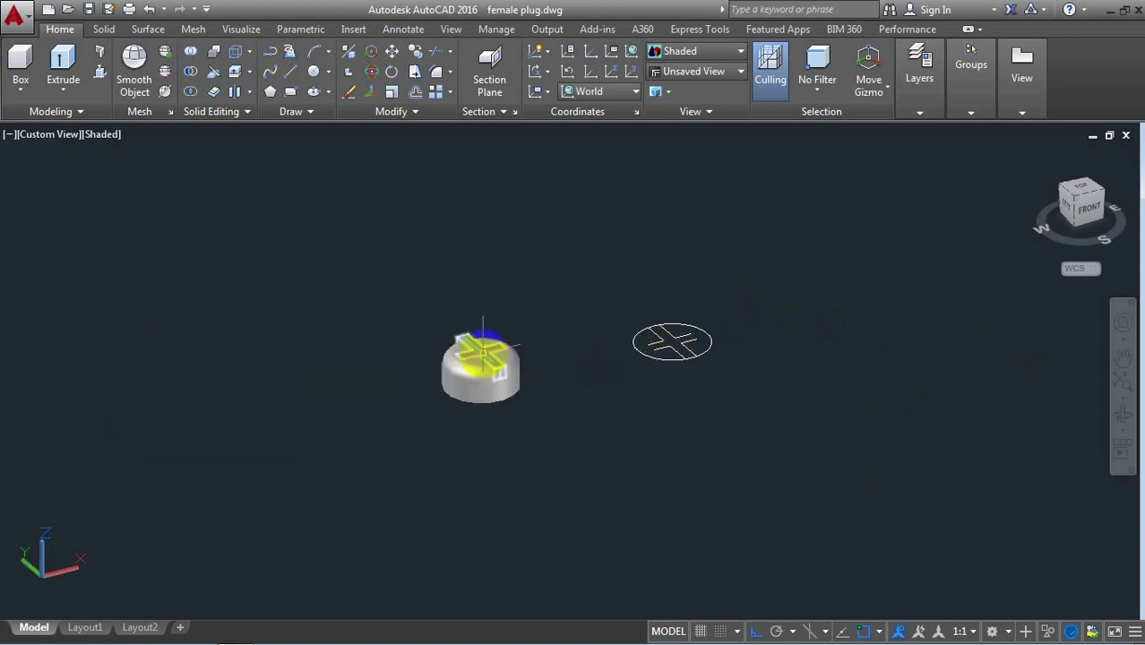
scroll(578, 331, "up", 3)
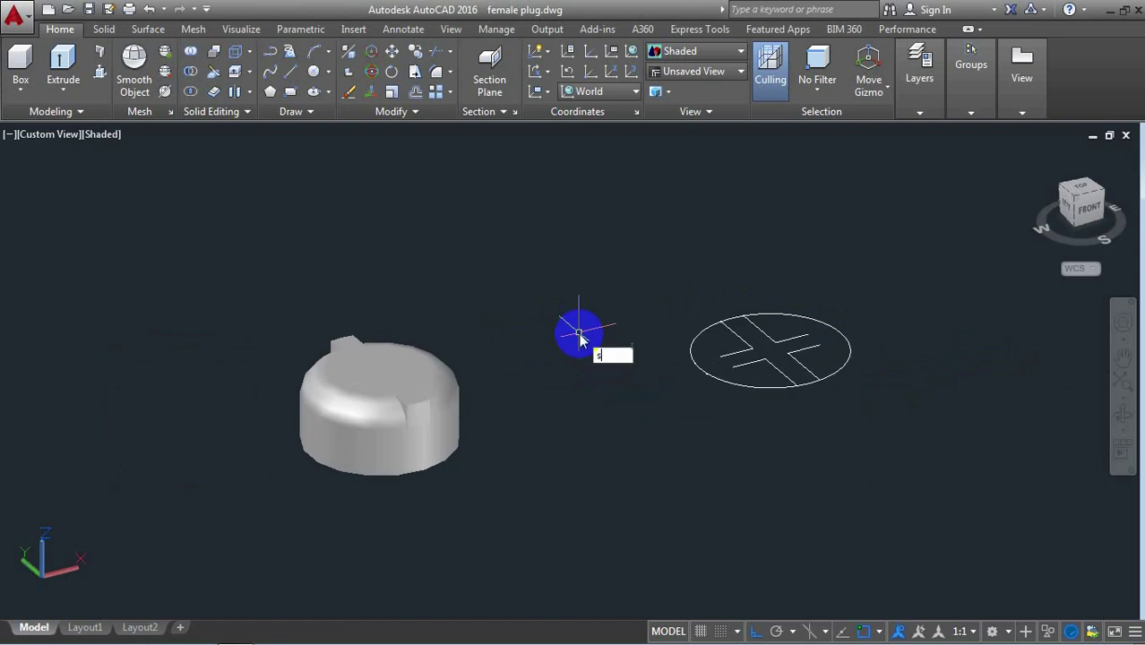
Subtract the cross piece from the rounded cap
type("u")
key("Return")
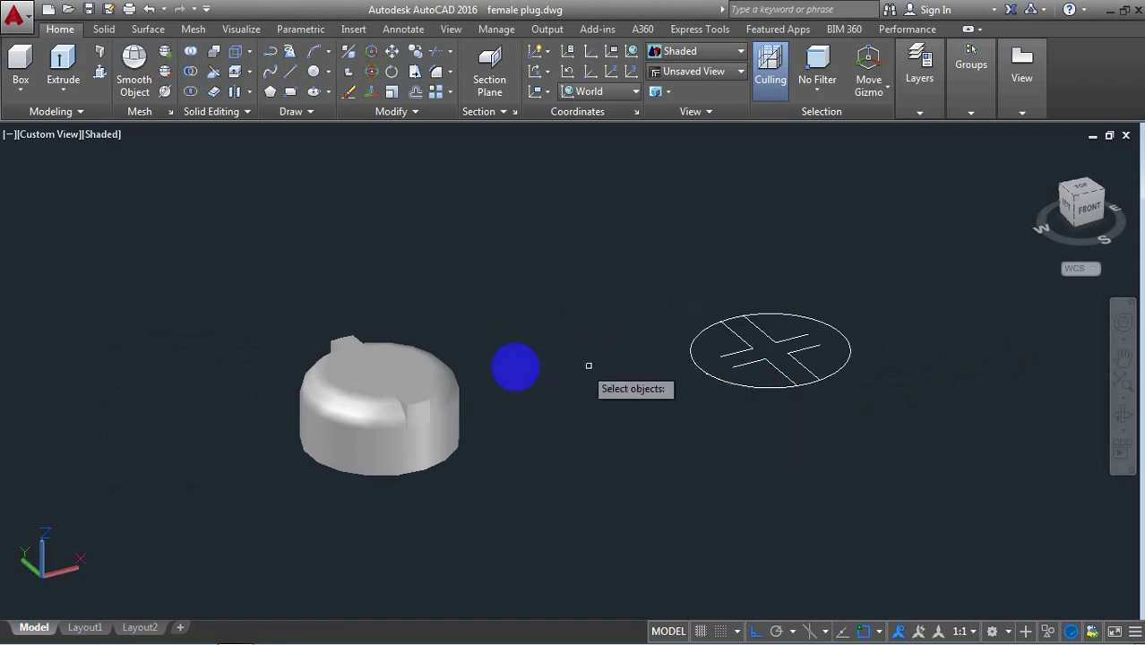
left_click(445, 368)
right_click(429, 387)
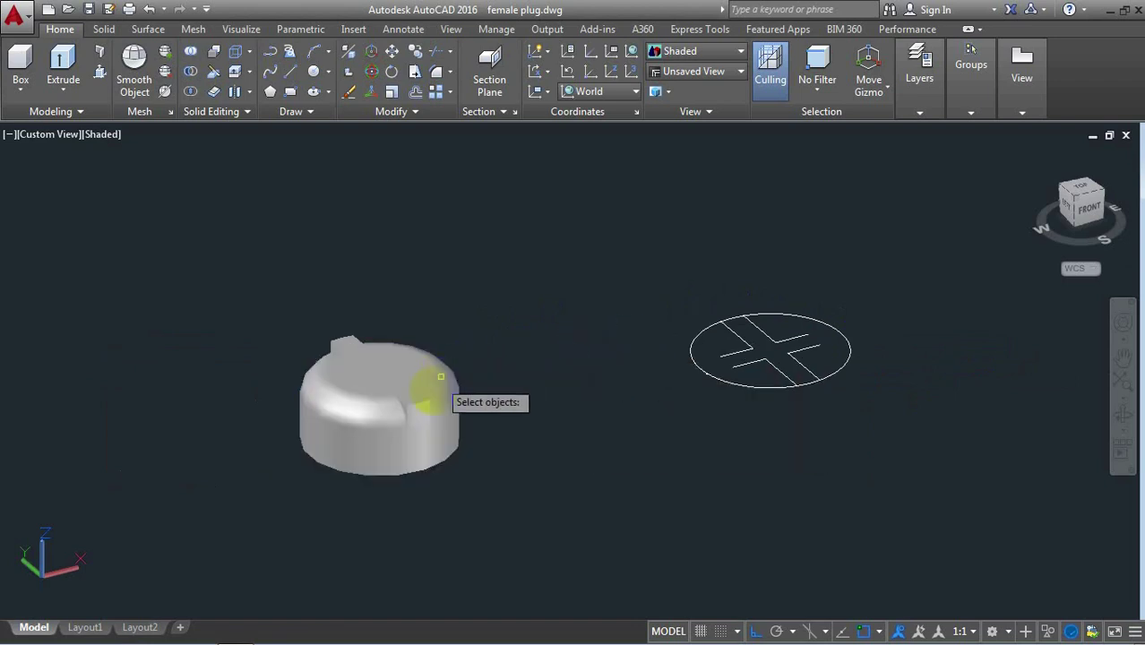
left_click(419, 409)
right_click(412, 399)
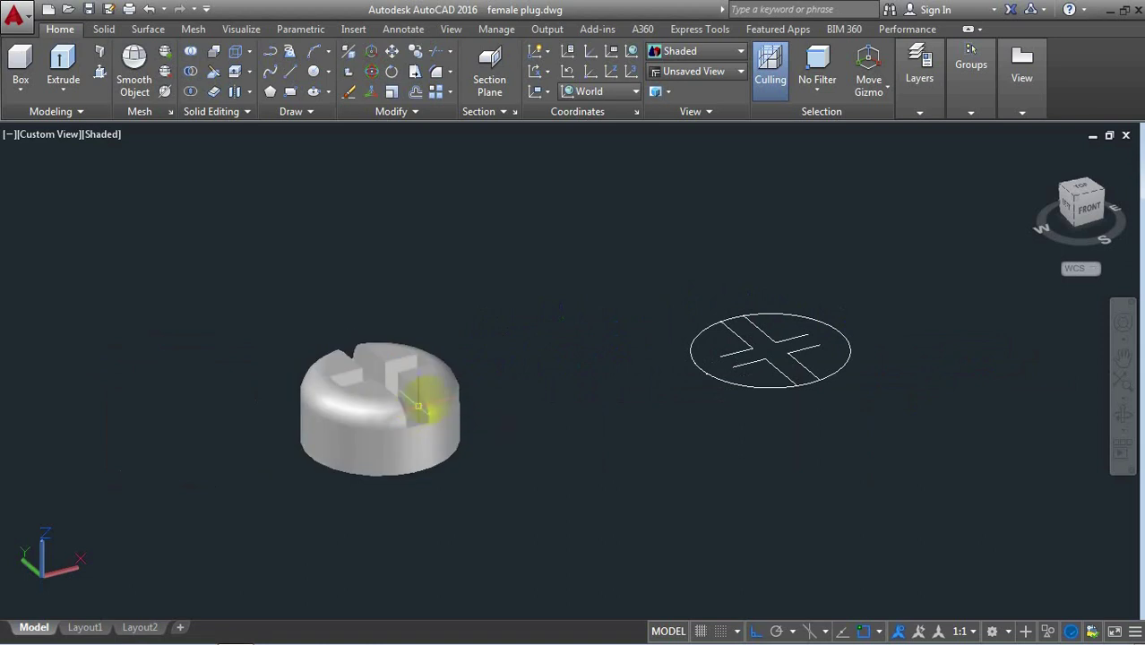
left_click(1123, 414)
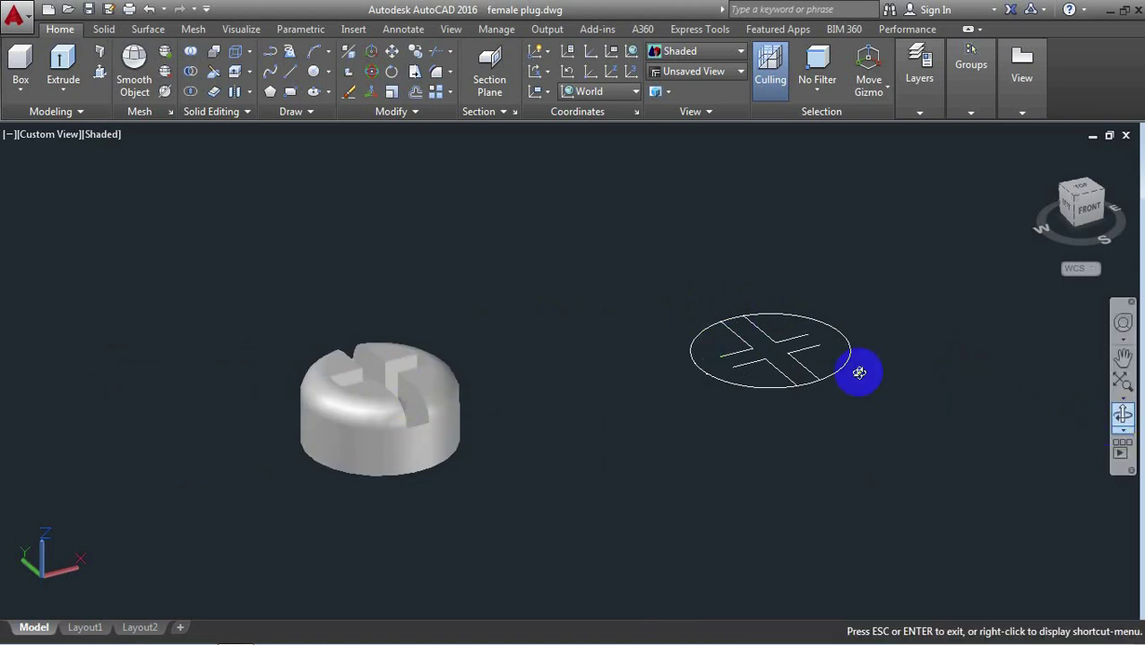
Orbit around the cut cap to inspect its cross-shaped slot
mouse_move(437, 380)
left_mouse_down()
mouse_move(444, 452)
mouse_move(340, 455)
mouse_move(429, 409)
left_mouse_up()
scroll(345, 418, "up", 2)
scroll(512, 346, "down", 2)
scroll(542, 346, "down", 2)
scroll(544, 398, "down", 2)
left_click_drag(544, 397, 851, 431)
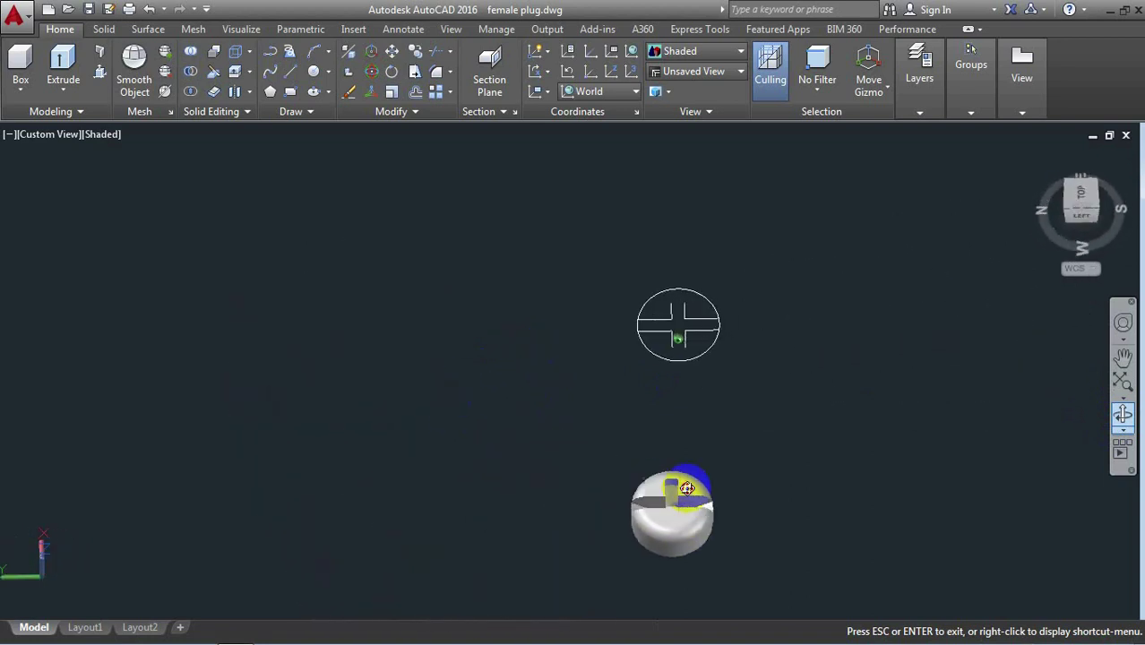
mouse_move(850, 432)
left_mouse_down()
mouse_move(899, 282)
mouse_move(854, 387)
mouse_move(875, 312)
mouse_move(819, 320)
mouse_move(774, 306)
left_mouse_up()
scroll(899, 282, "up", 1)
scroll(859, 379, "up", 2)
right_click(746, 258)
left_click(826, 294)
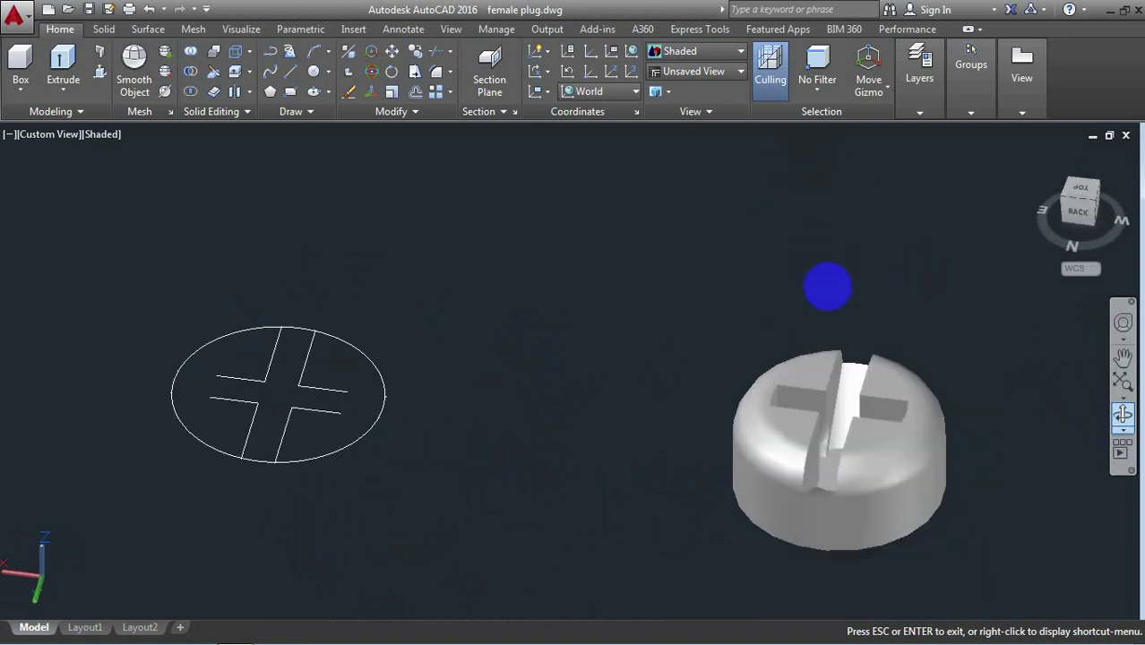
Go to NE Isometric, then SE Isometric, and zoom in on the small screw head
left_click(1064, 204)
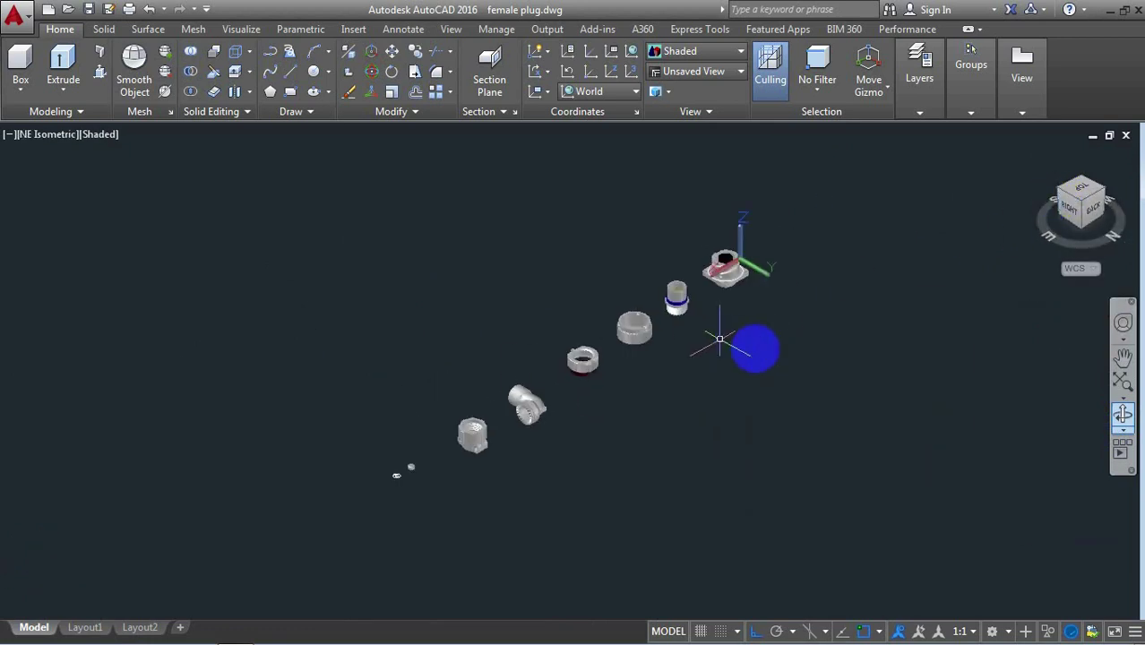
scroll(397, 475, "up", 3)
scroll(400, 466, "up", 2)
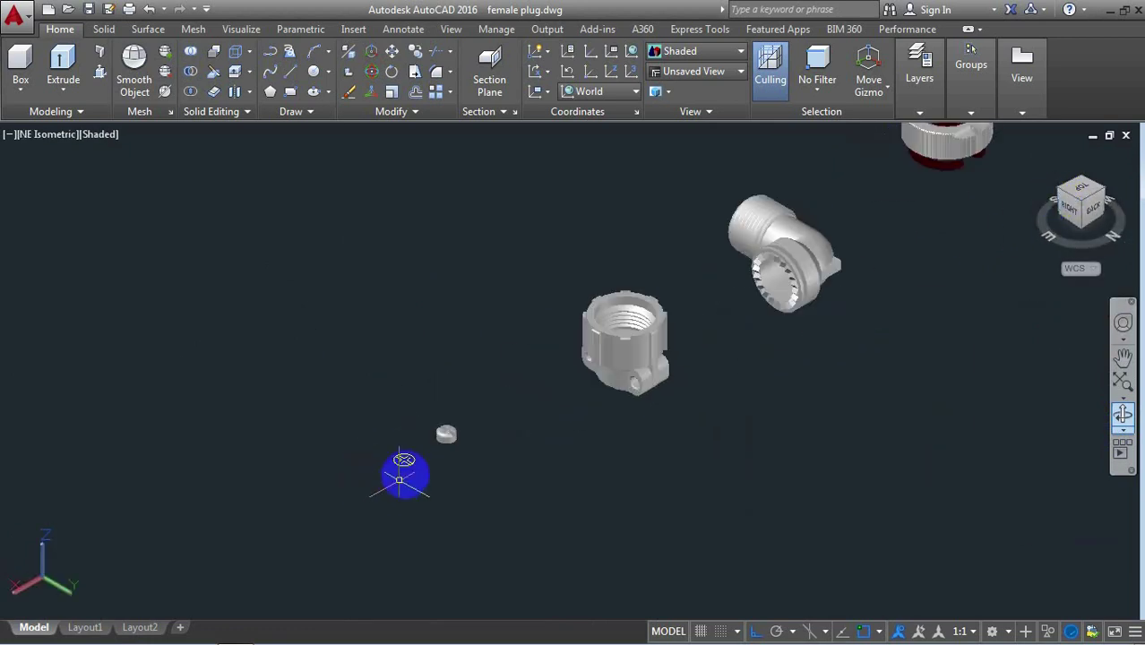
scroll(403, 460, "up", 2)
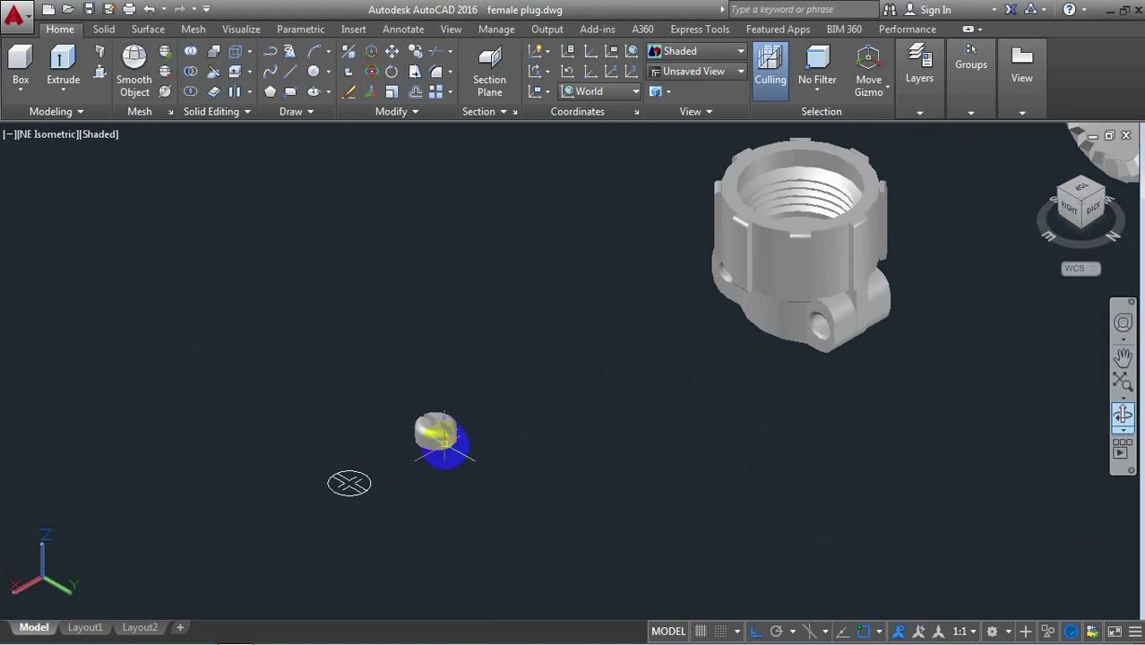
left_click(1065, 199)
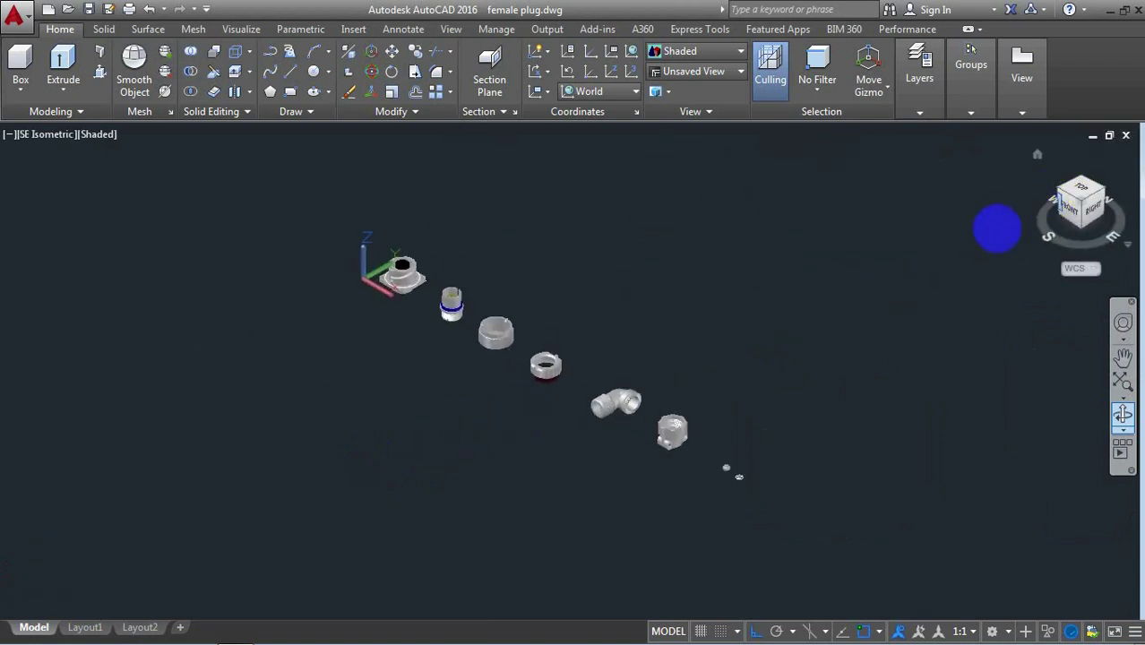
scroll(718, 466, "up", 2)
scroll(721, 462, "up", 2)
scroll(720, 466, "up", 2)
scroll(719, 469, "up", 2)
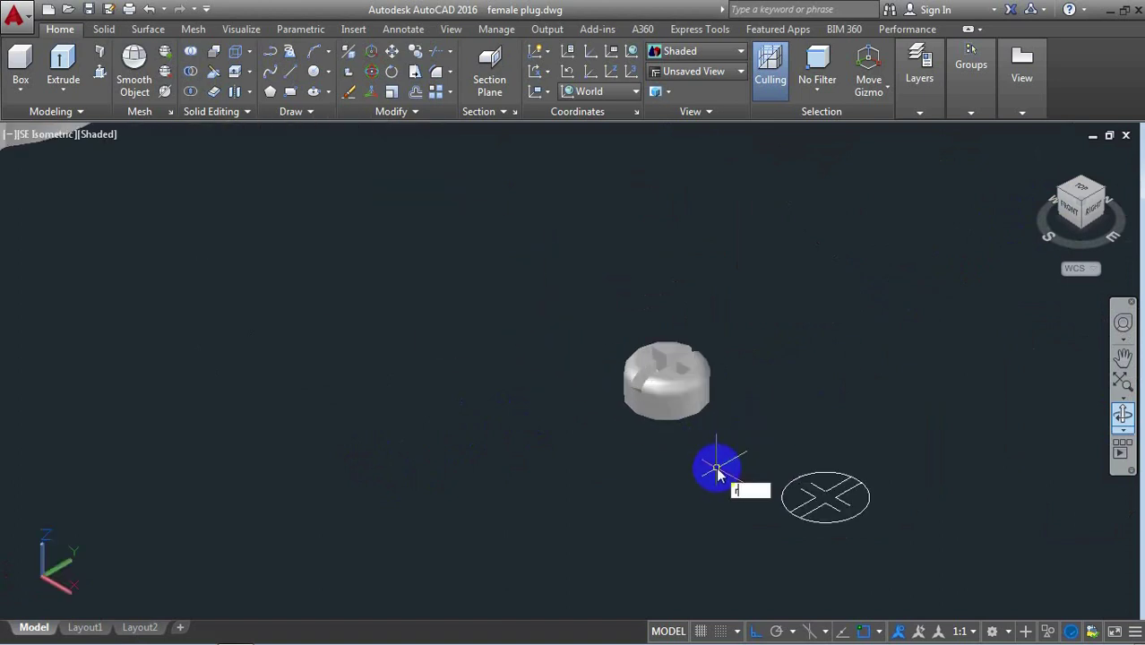
Rotate the slotted screw head 180° about a two-point axis with 3DROTATE
type("o")
key("Return")
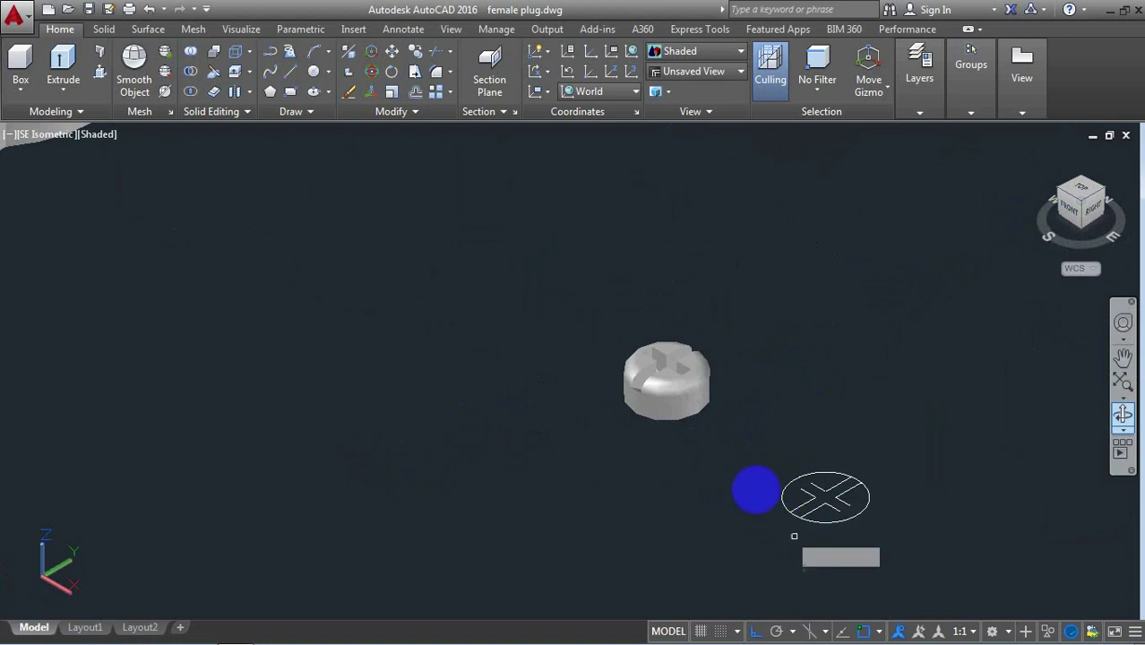
left_click(701, 441)
key("Return")
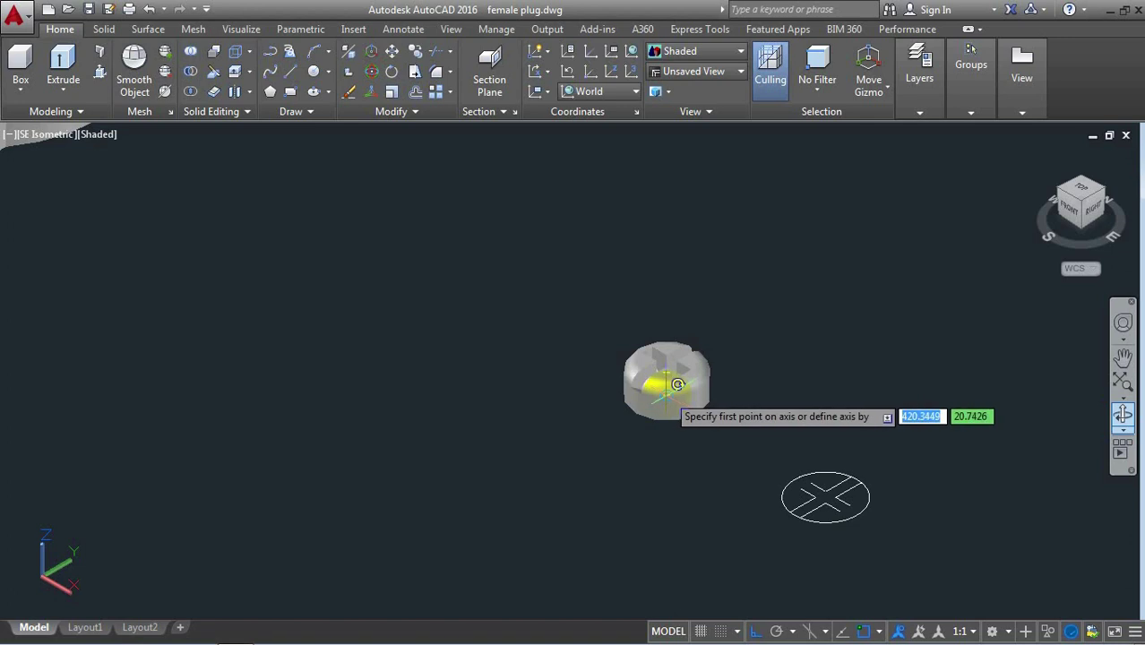
left_click(666, 372)
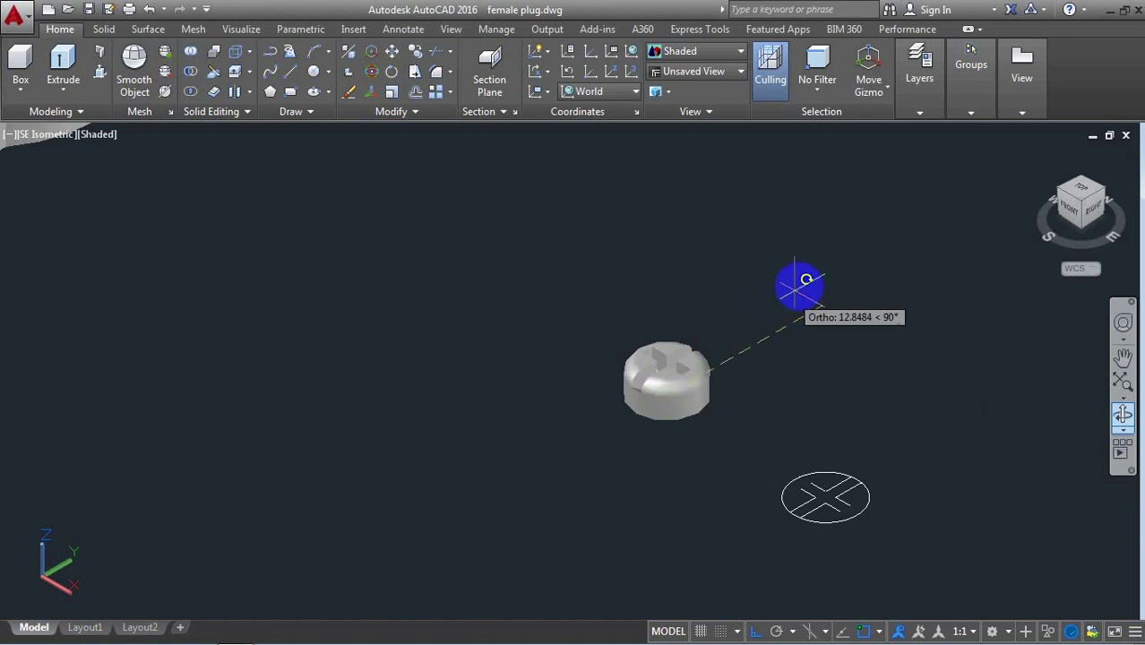
left_click(844, 292)
type("180")
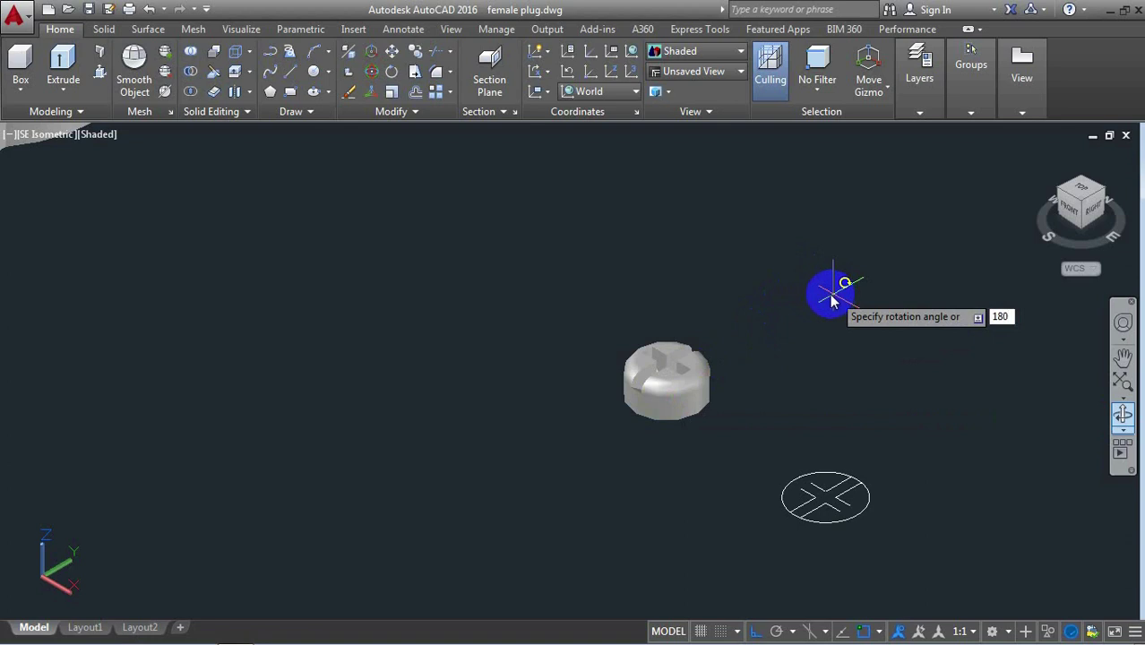
key("Return")
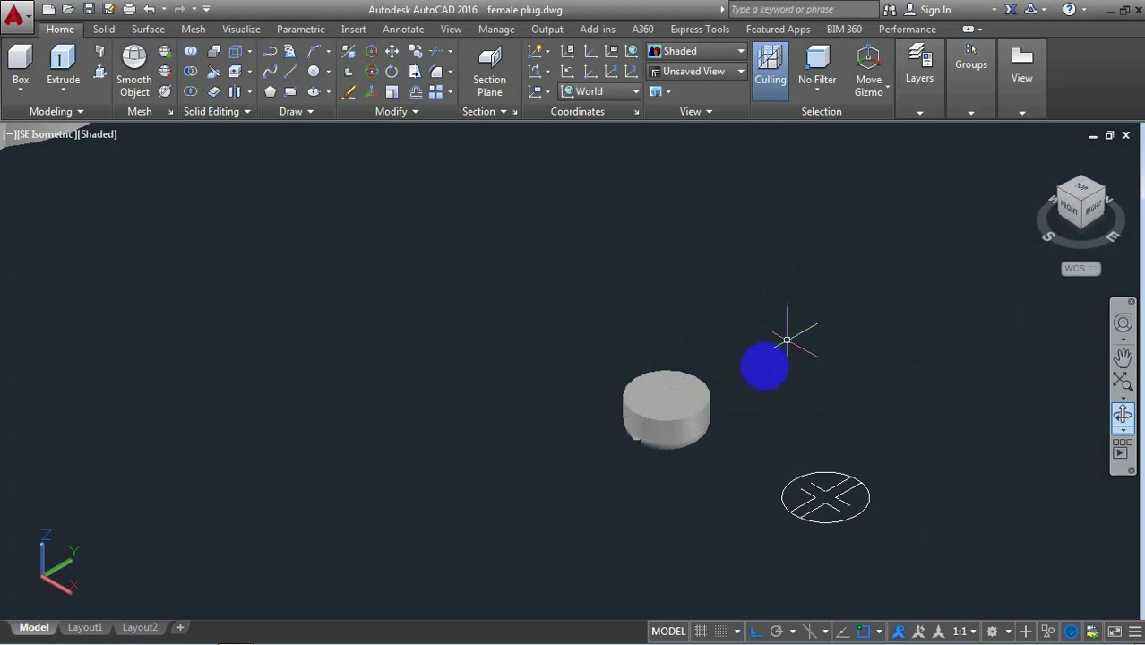
Draw a diameter-3 circle at the head's top centre and extrude it 15.5 into a shaft
scroll(771, 381, "up", 3)
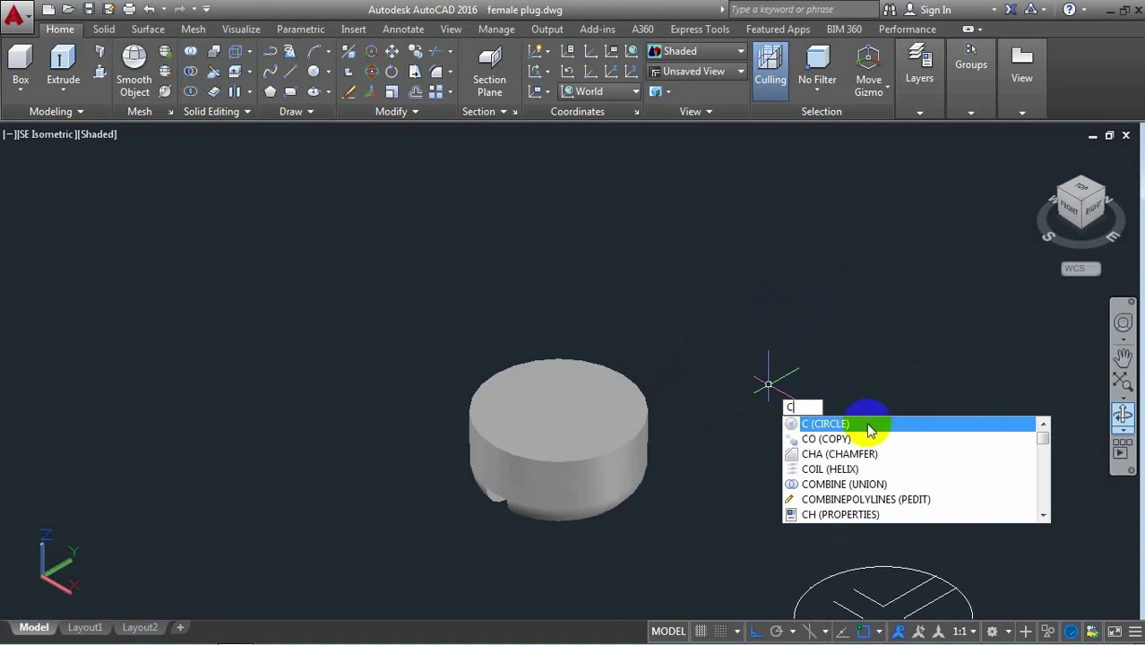
left_click(867, 426)
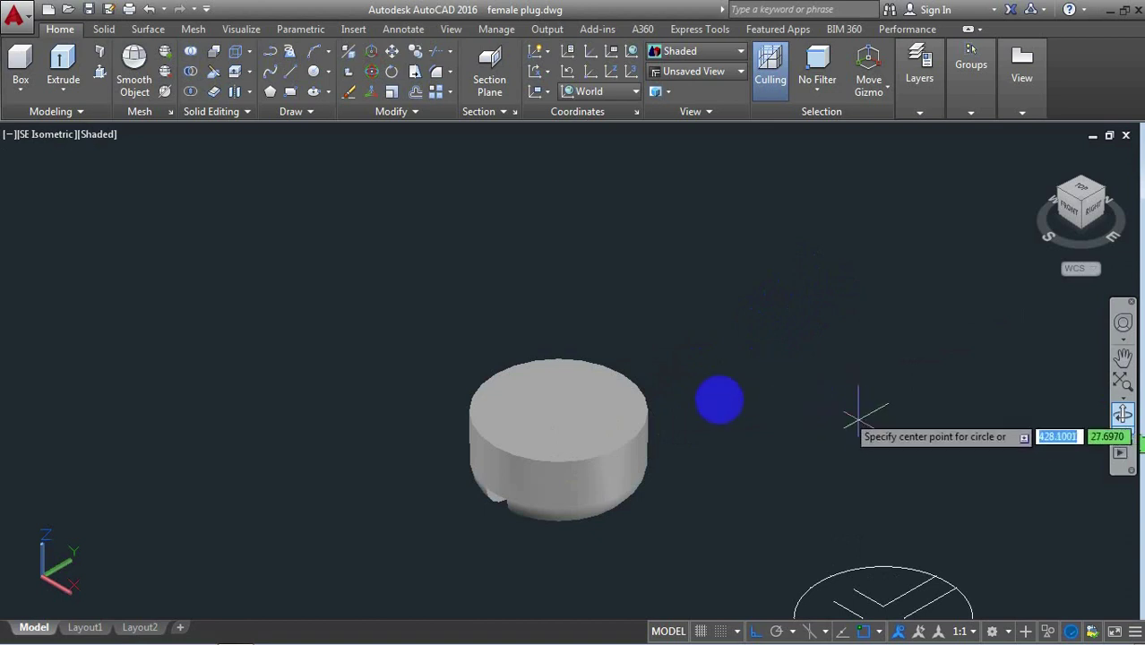
left_click(560, 413)
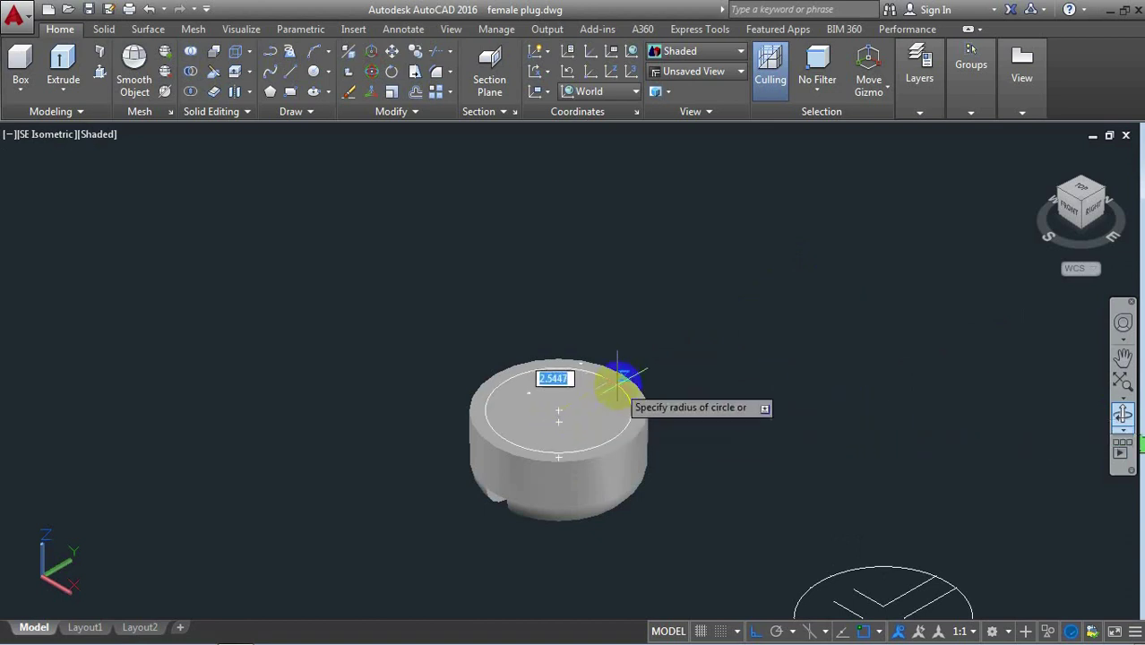
type("d")
key("Return")
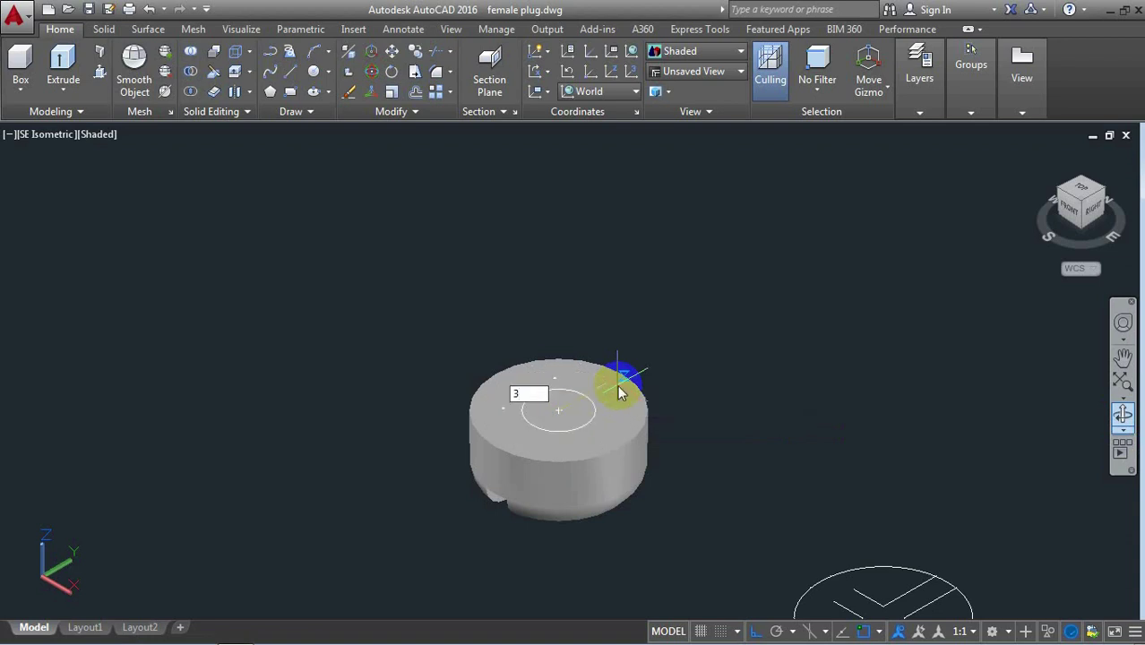
key("Return")
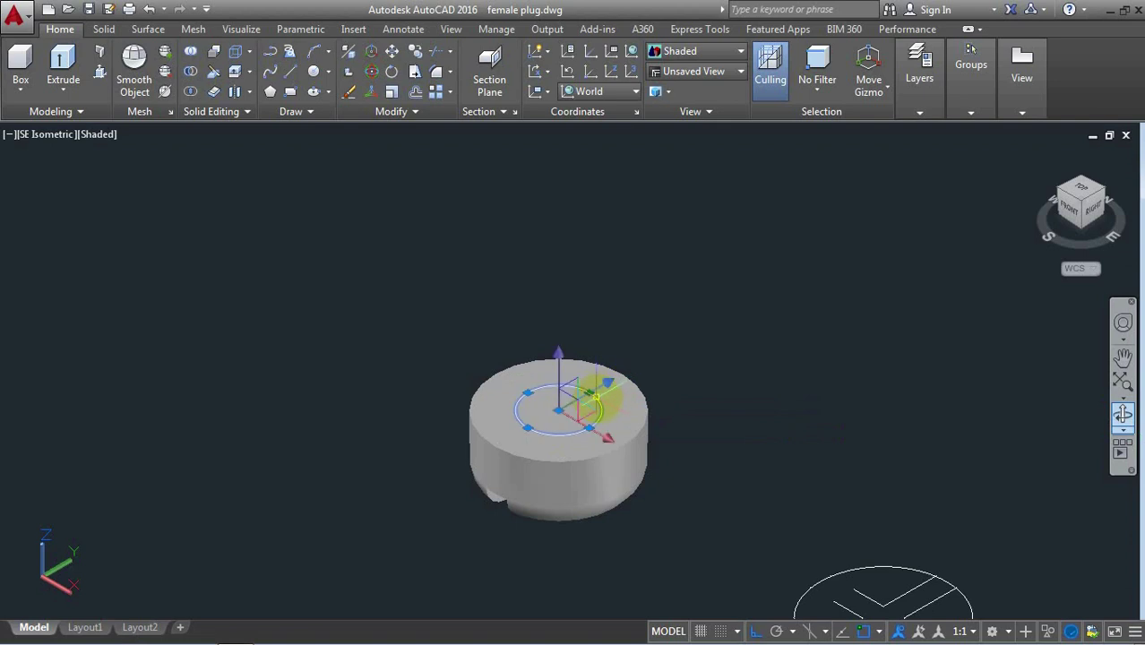
type("e")
left_click(668, 436)
type("15.5")
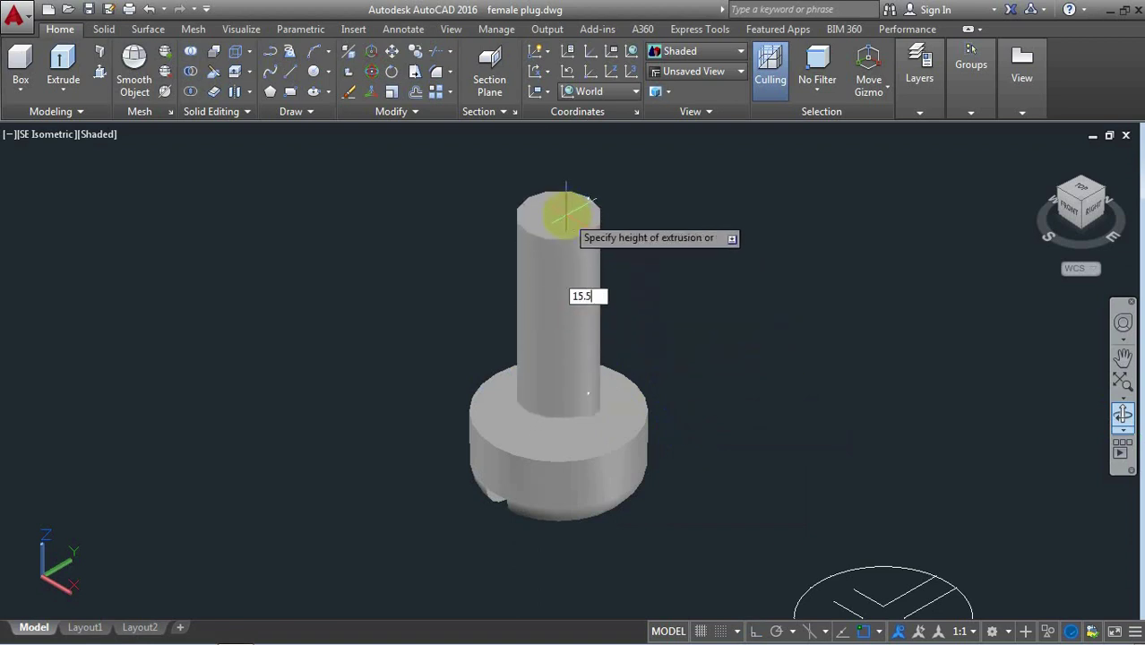
key("Return")
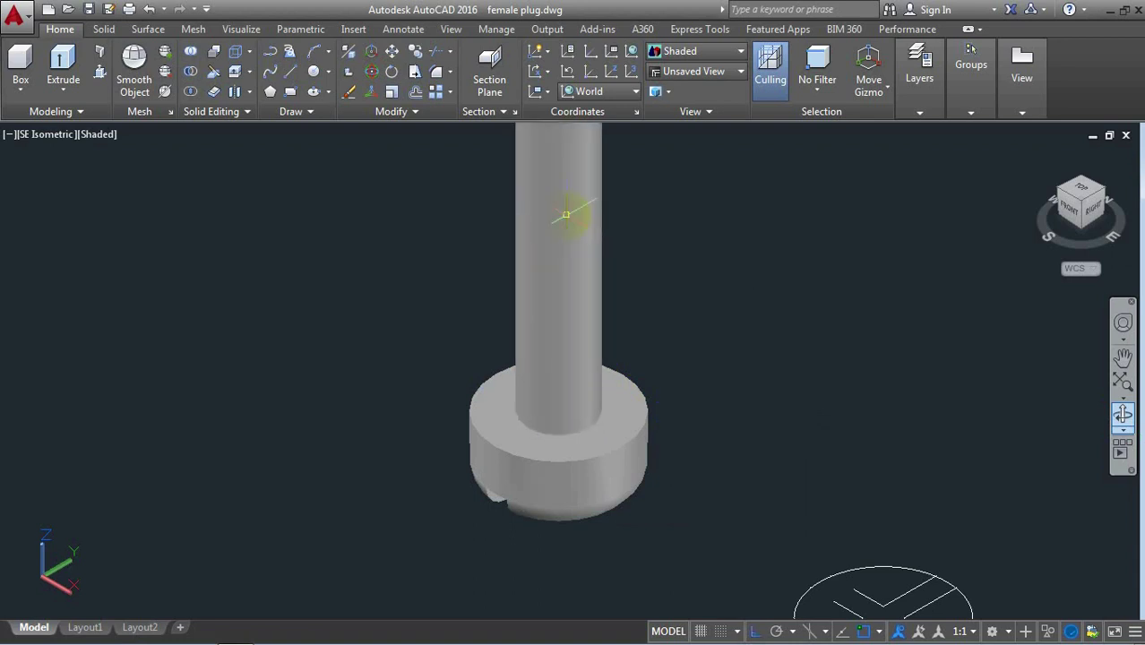
Chamfer the shank's top edge with both distances 0.5, using its top face as base surface
scroll(596, 260, "down", 5)
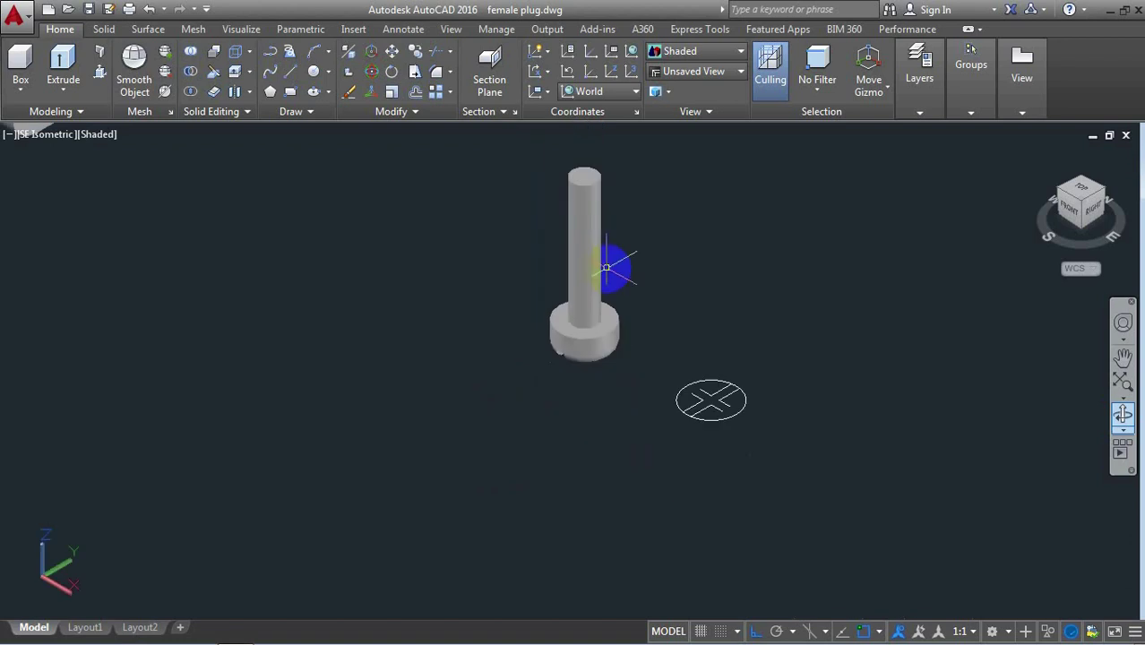
scroll(587, 170, "up", 3)
scroll(587, 166, "up", 2)
scroll(607, 179, "up", 2)
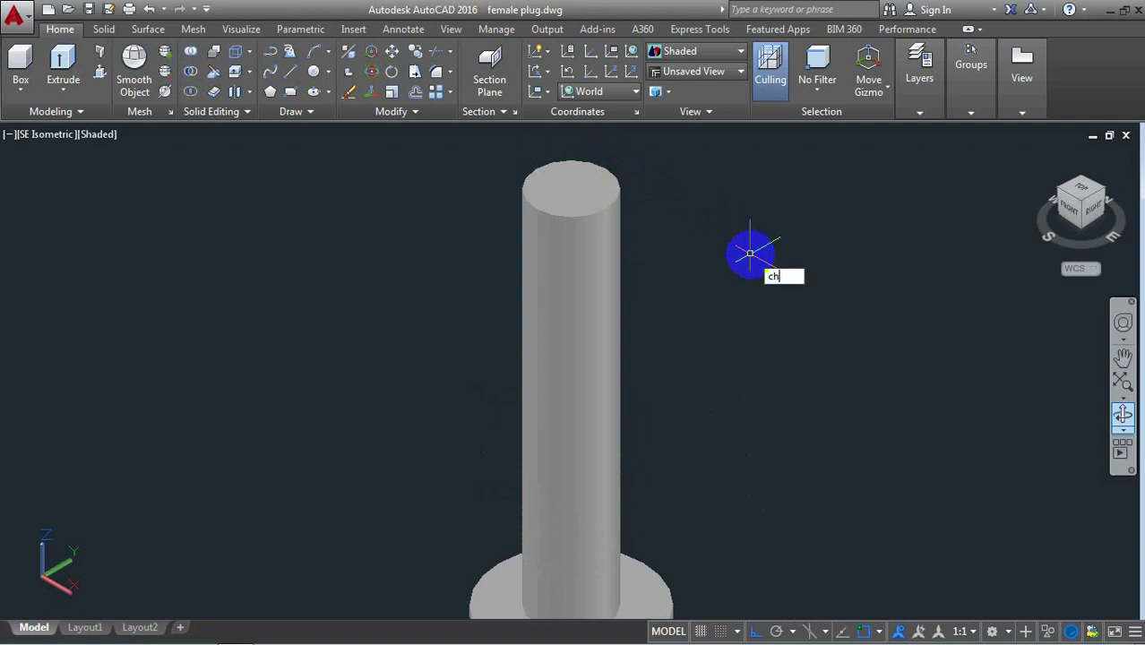
type("a")
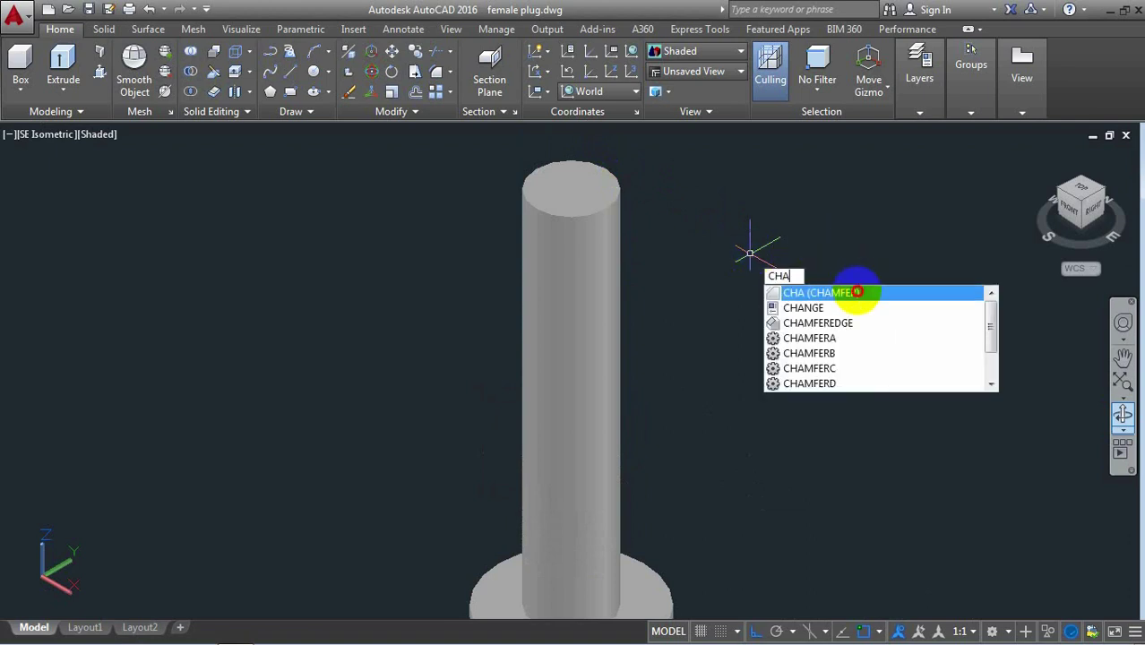
left_click(858, 293)
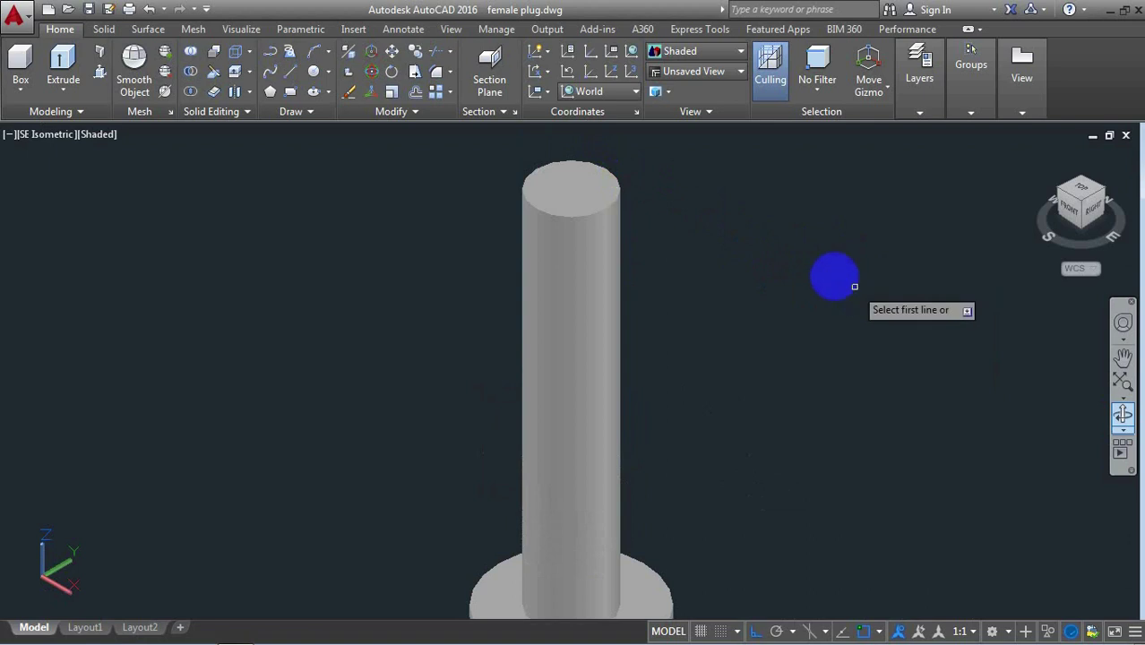
left_click(589, 216)
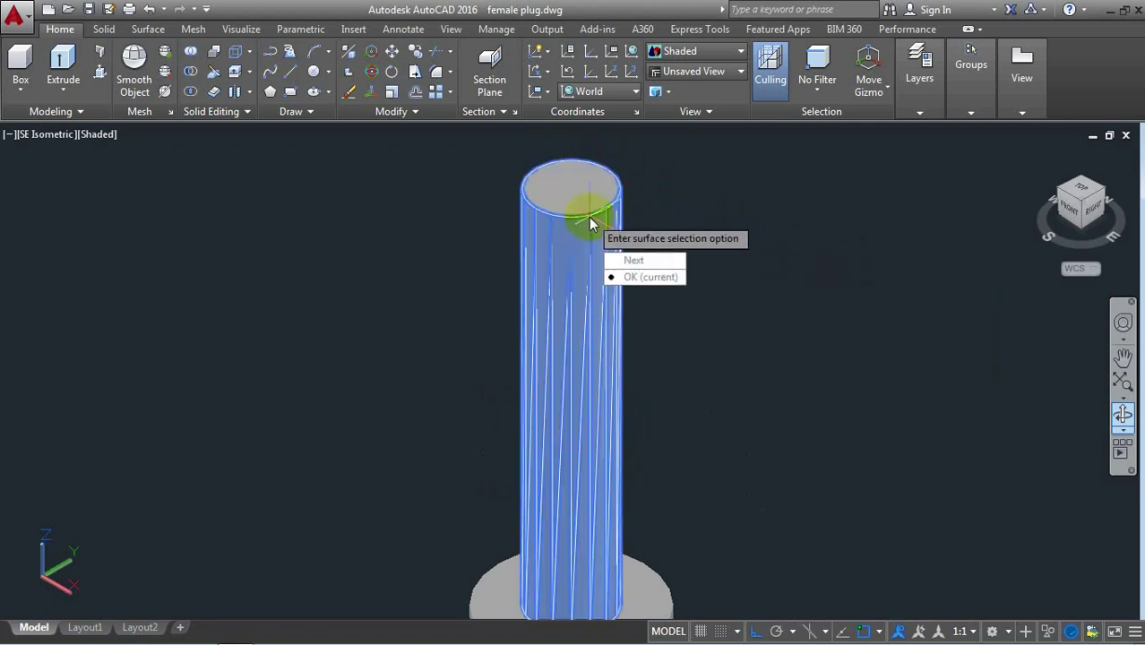
left_click(662, 278)
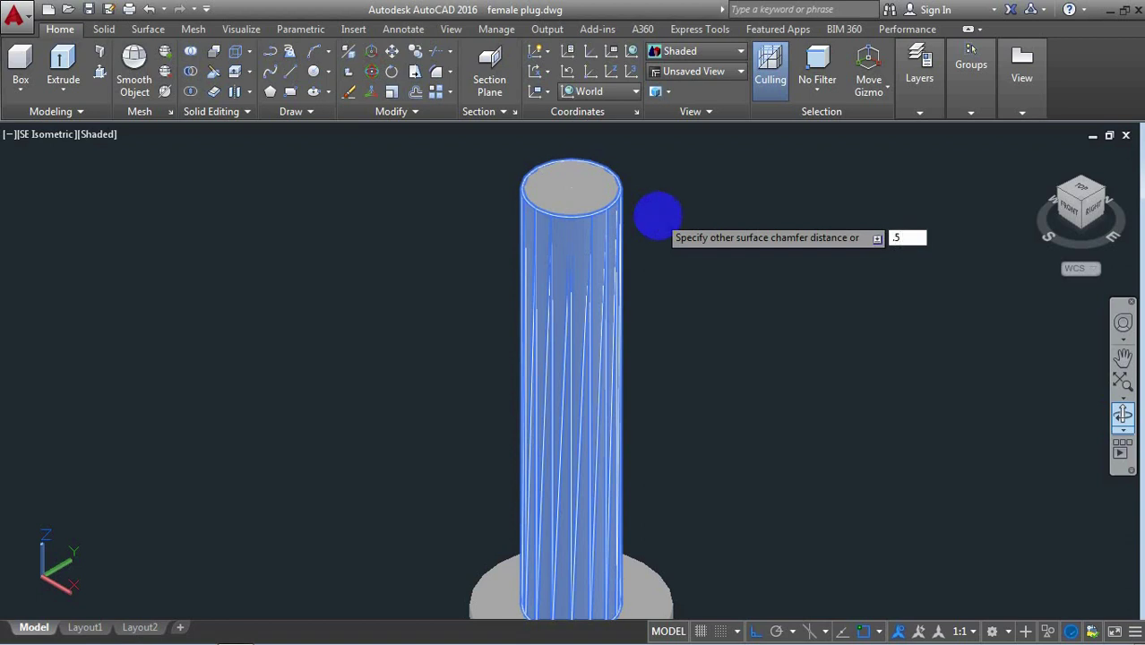
right_click(658, 215)
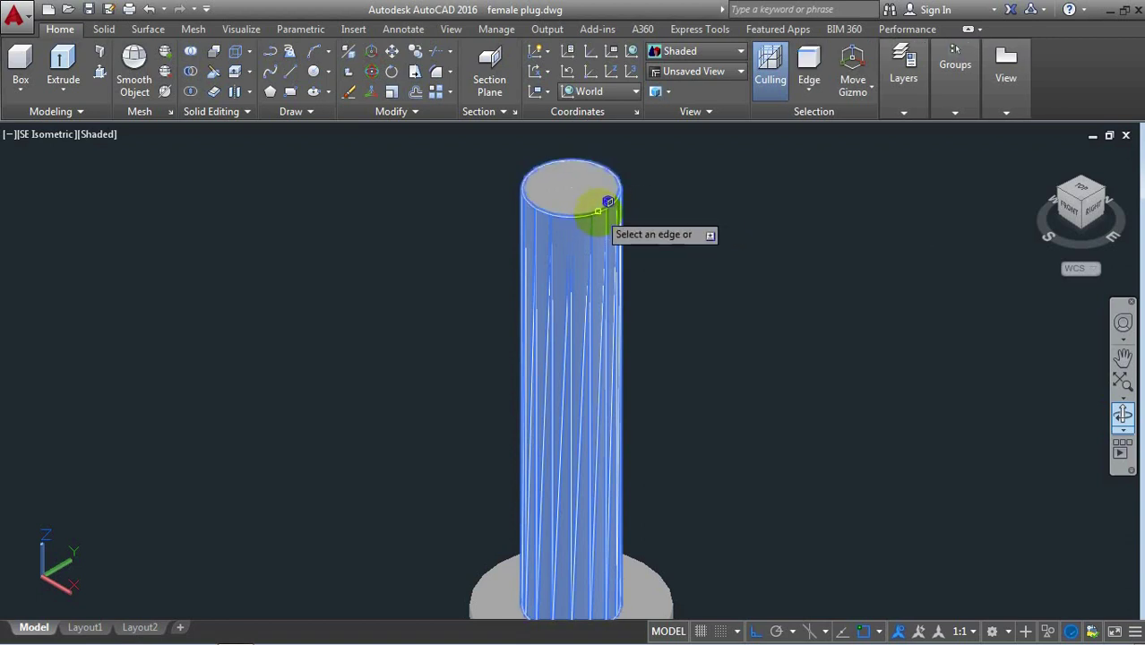
left_click(610, 202)
key("Return")
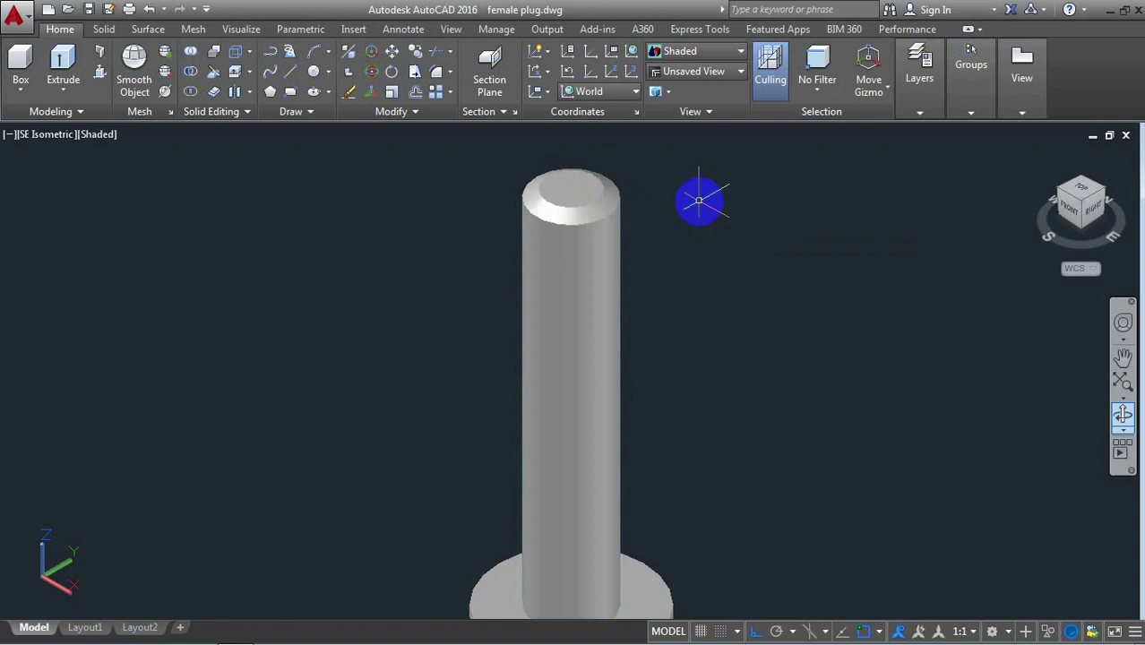
Draw a 2.5-diameter circle at the shank's top centre and switch to 2D Wireframe
type("ci")
key("Return")
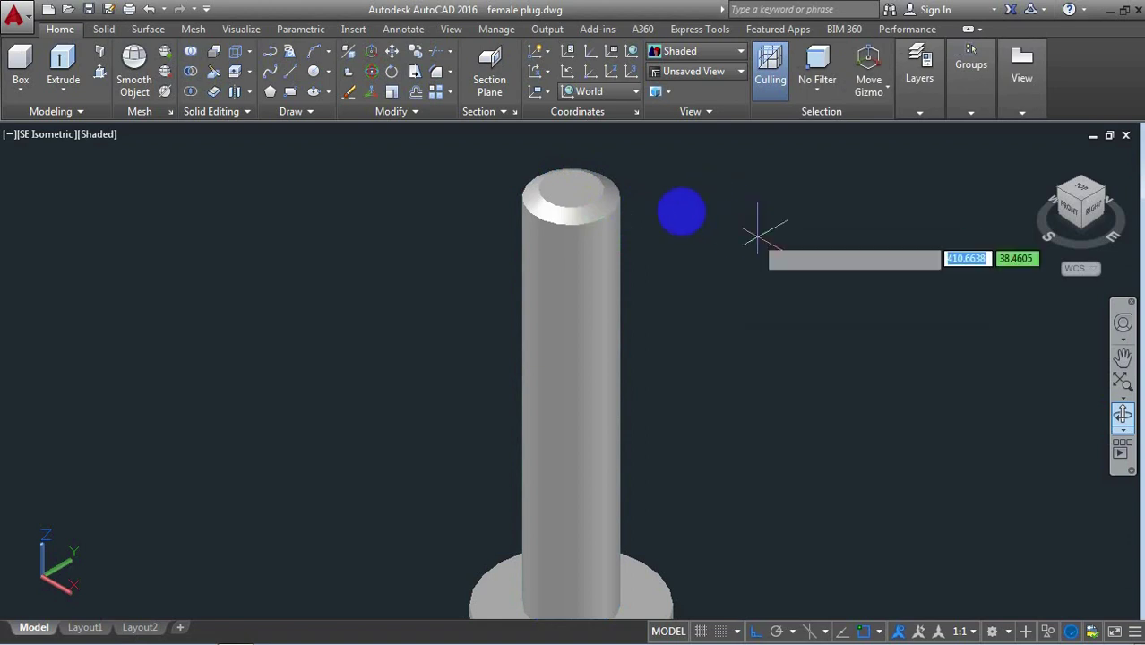
left_click(574, 190)
type("d")
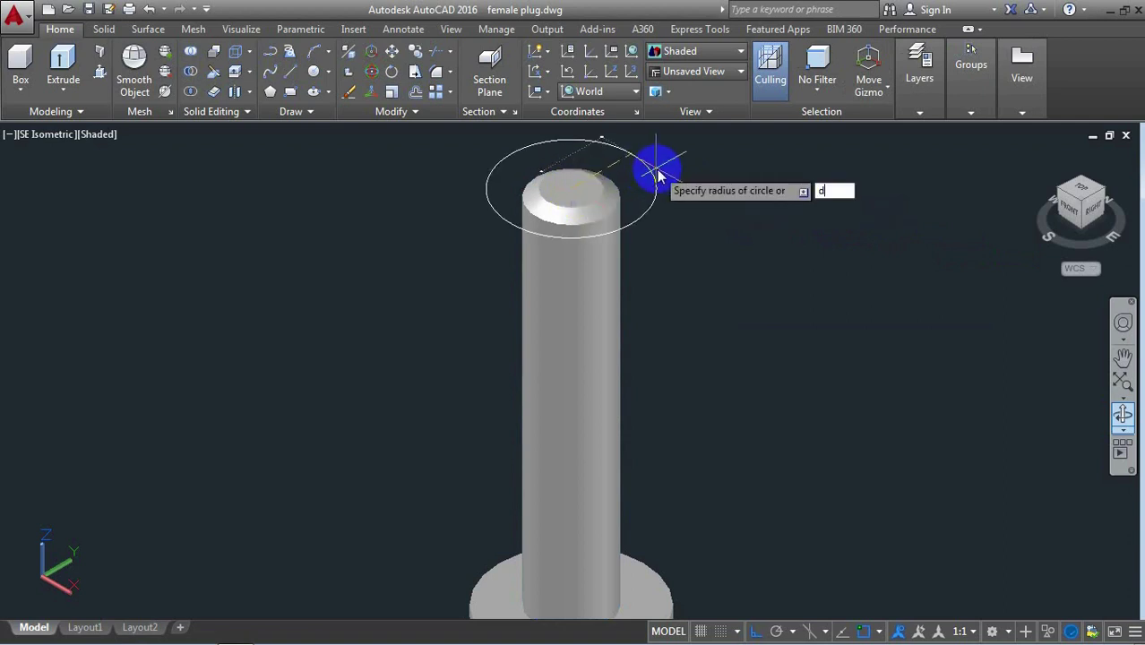
type("2.5")
key("Return")
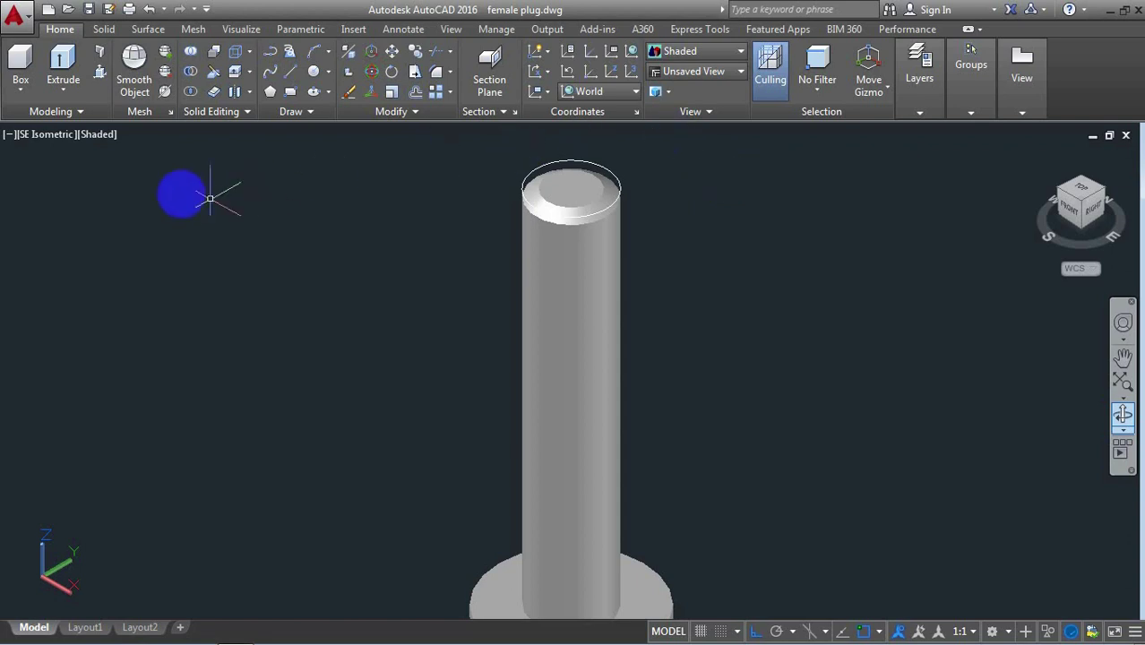
left_click(104, 136)
left_click(149, 176)
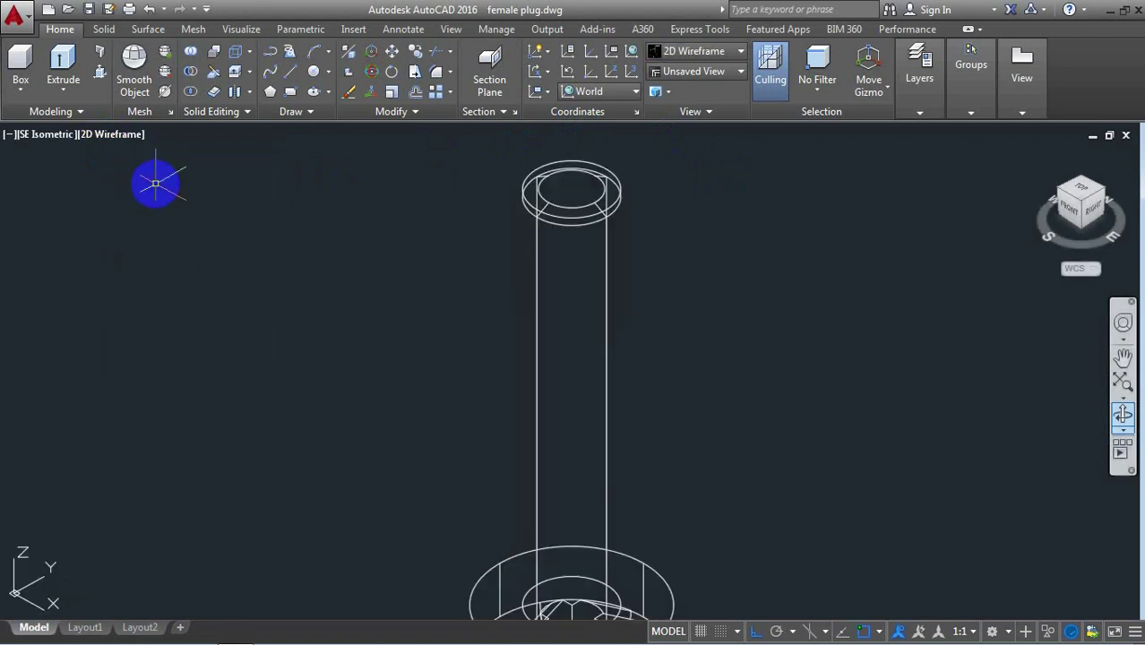
Start a helix centred on the top circle with base and top diameters of 3.1
scroll(390, 218, "down", 2)
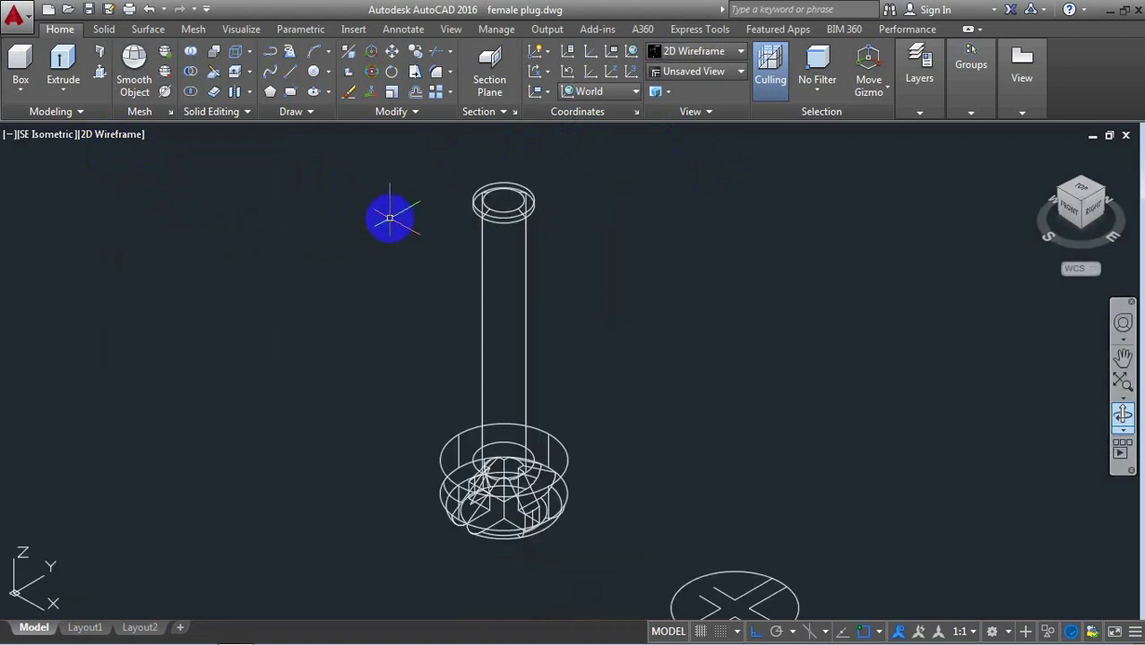
type("HEL")
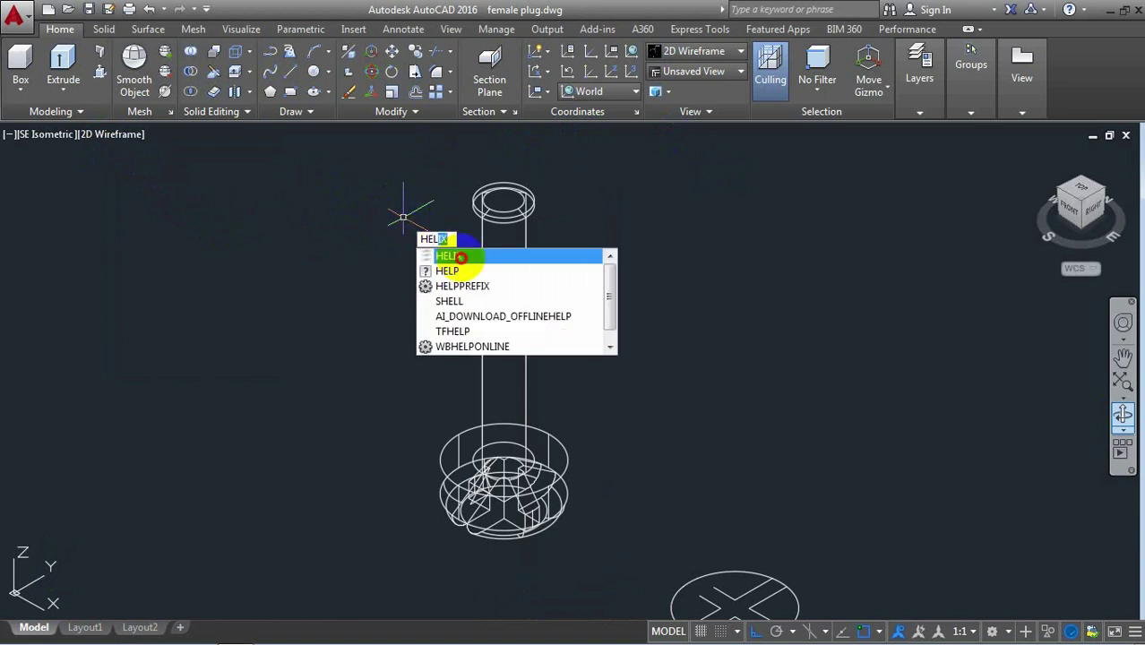
left_click(459, 257)
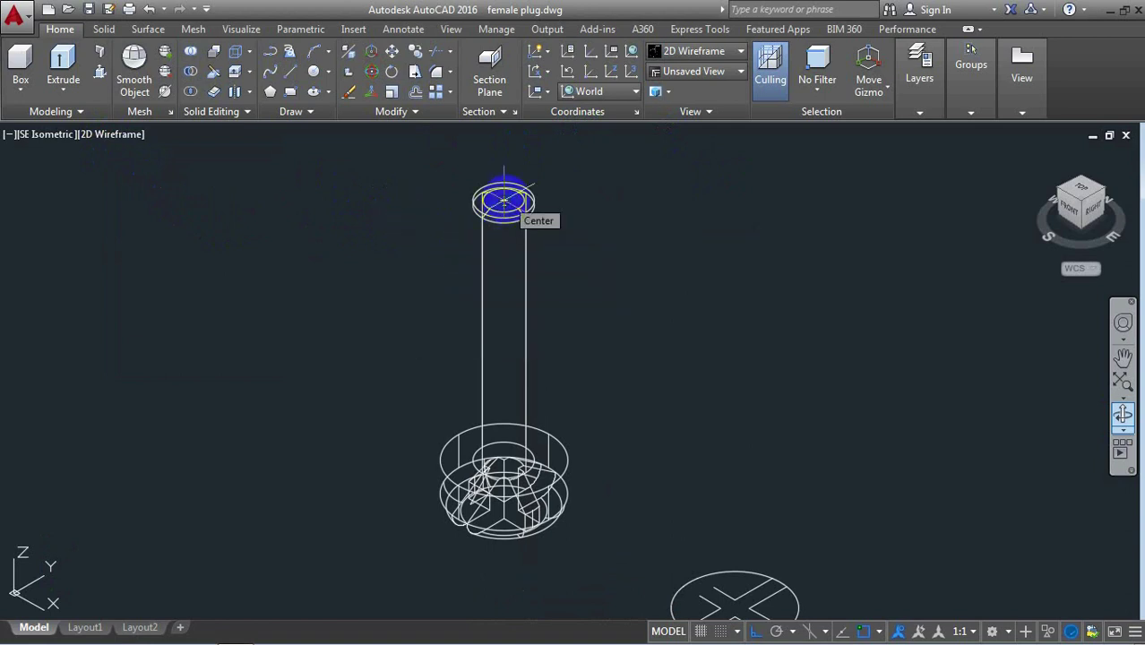
left_click(504, 201)
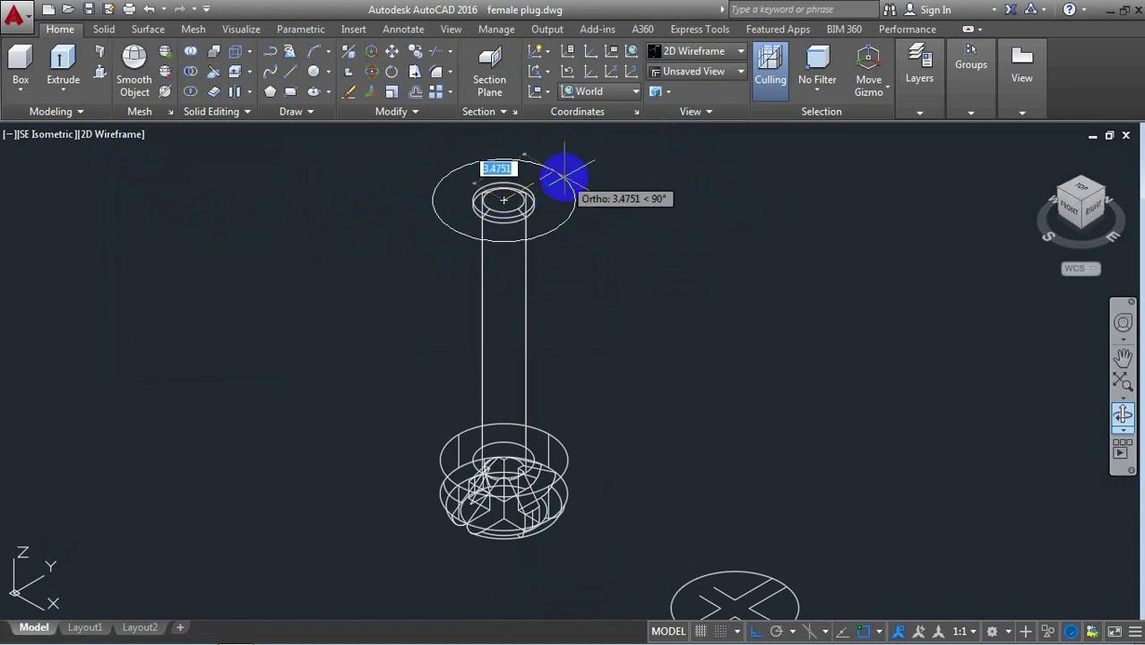
type("d")
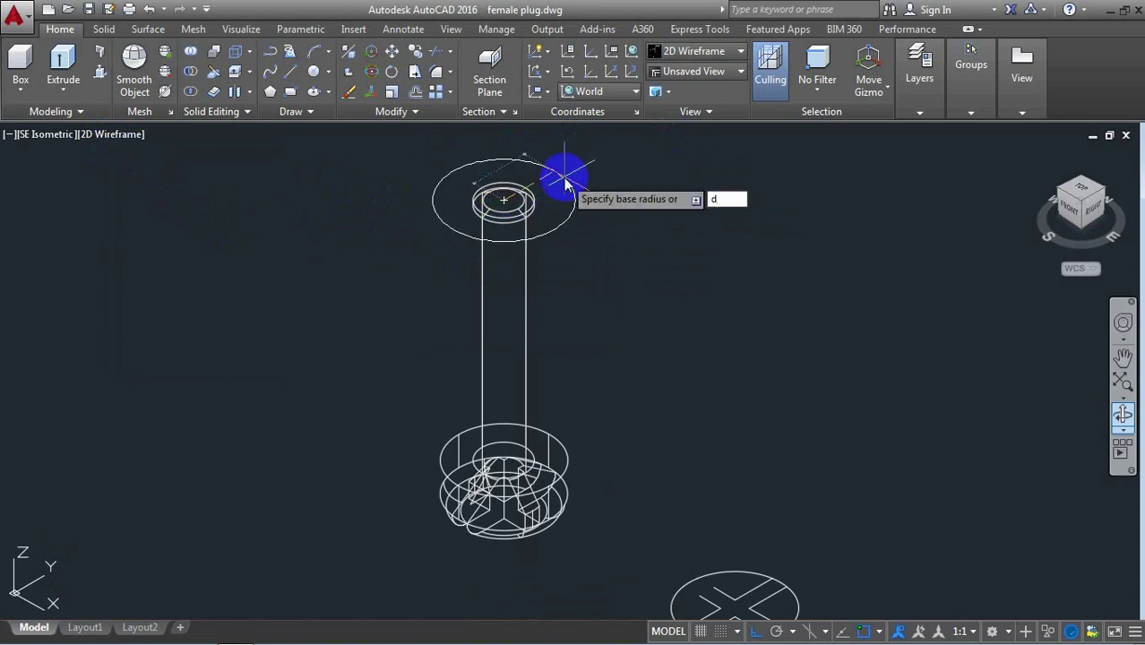
key("Return")
left_click(565, 178)
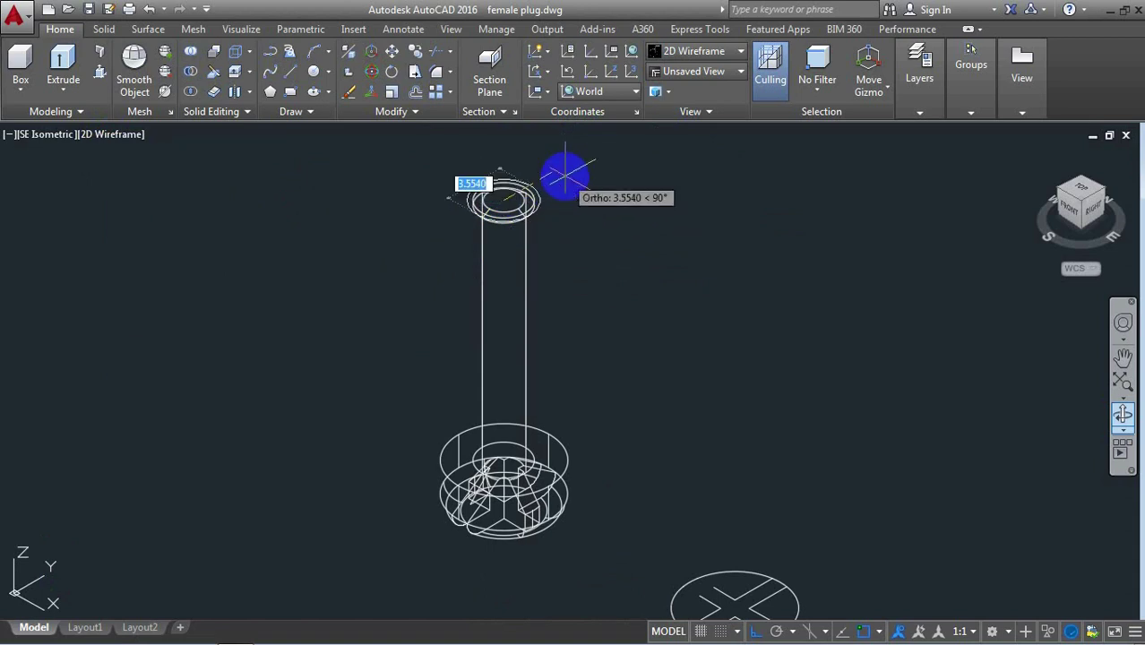
type("3.1")
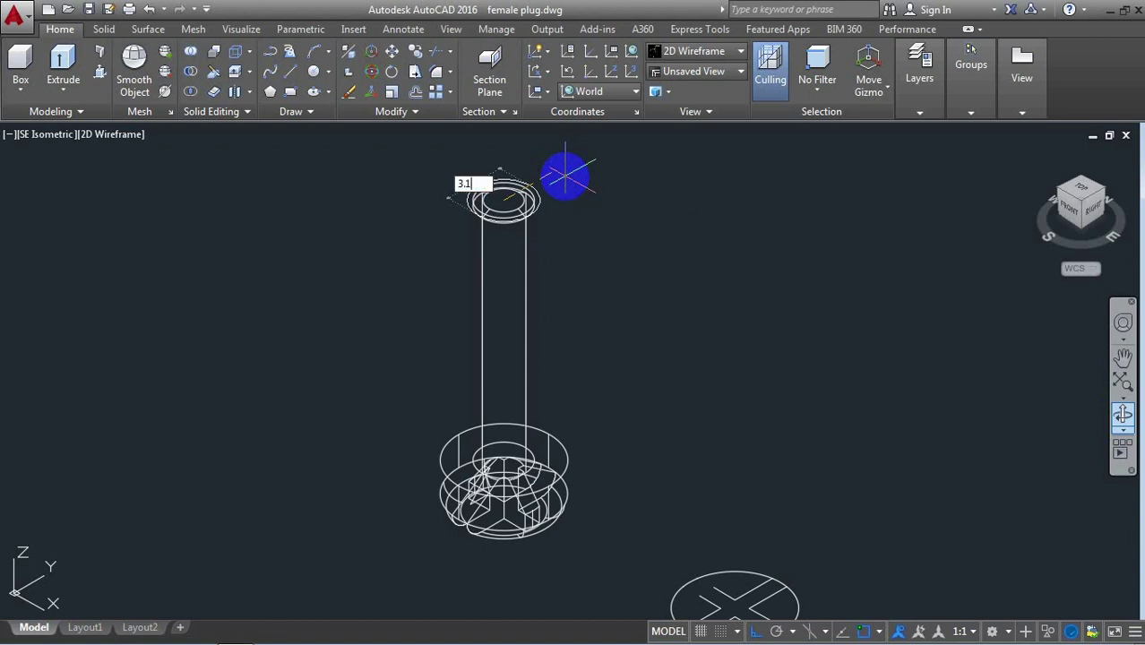
key("Return")
type("3")
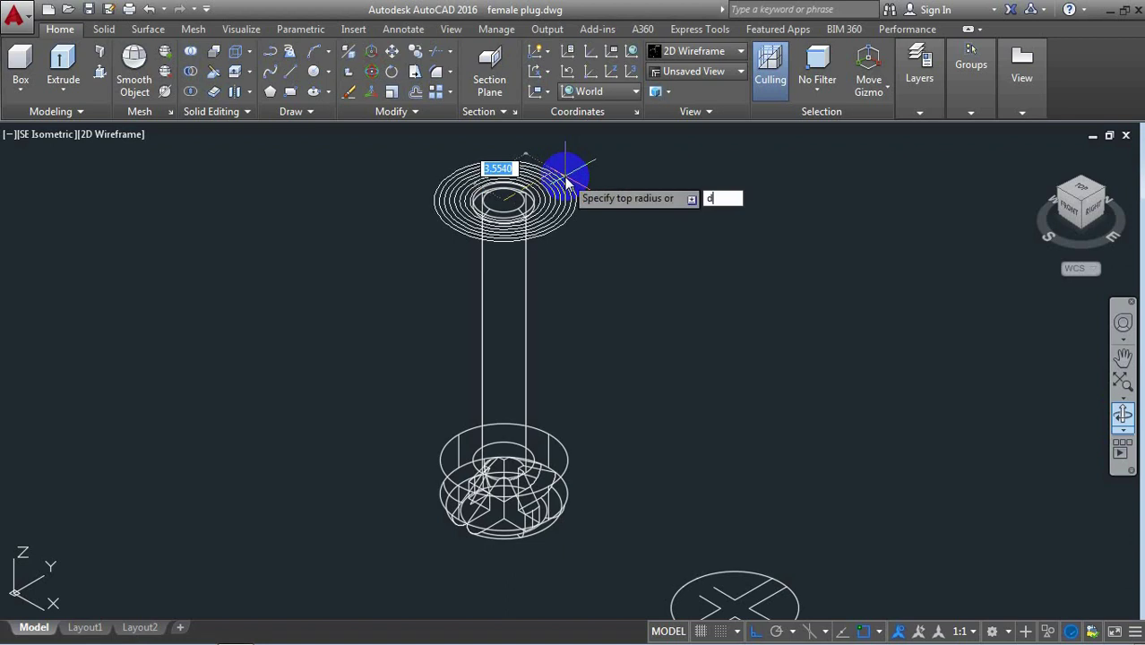
key("Return")
type("3.1")
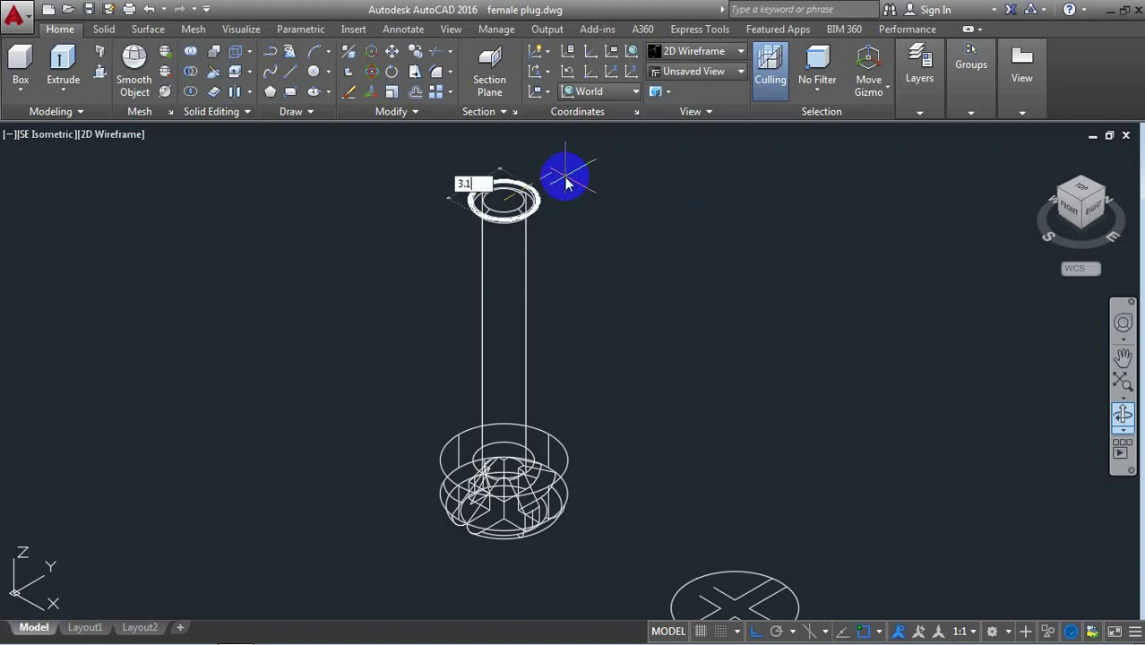
key("Return")
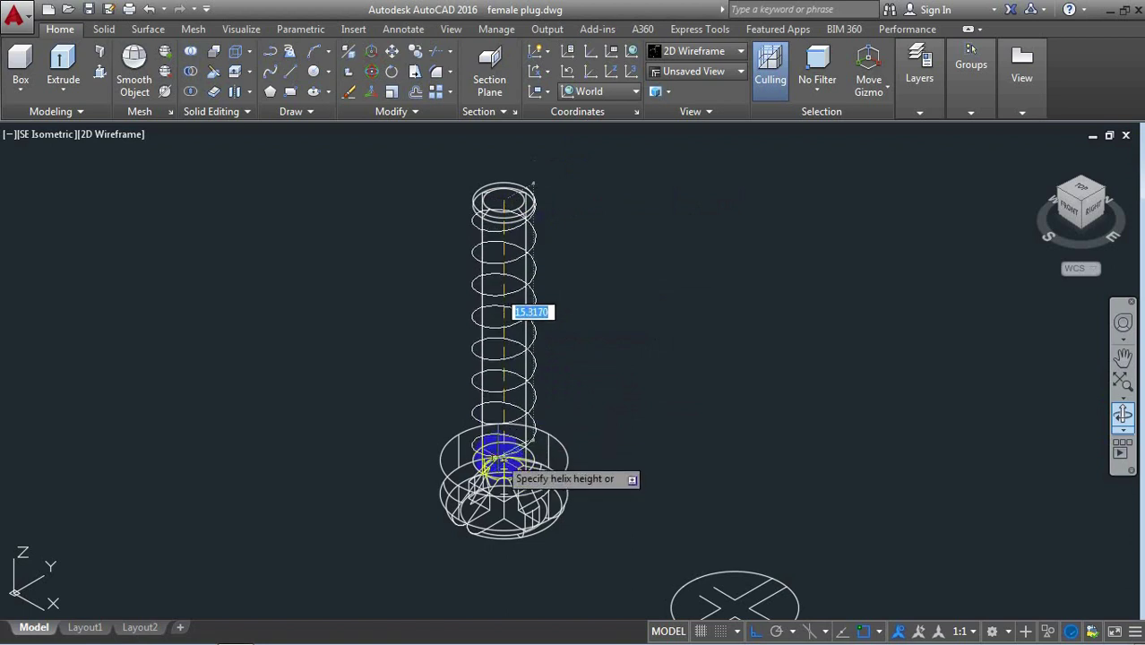
Give the helix a 0.6 turn height to finish the thread coil
type("t")
key("Return")
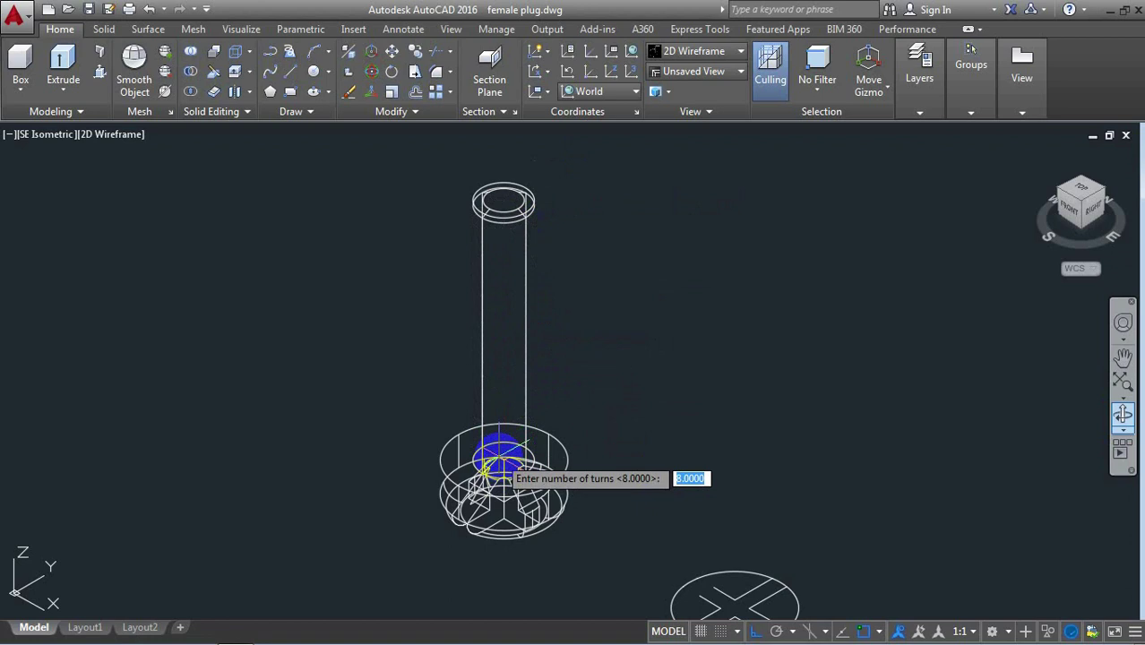
key("Return")
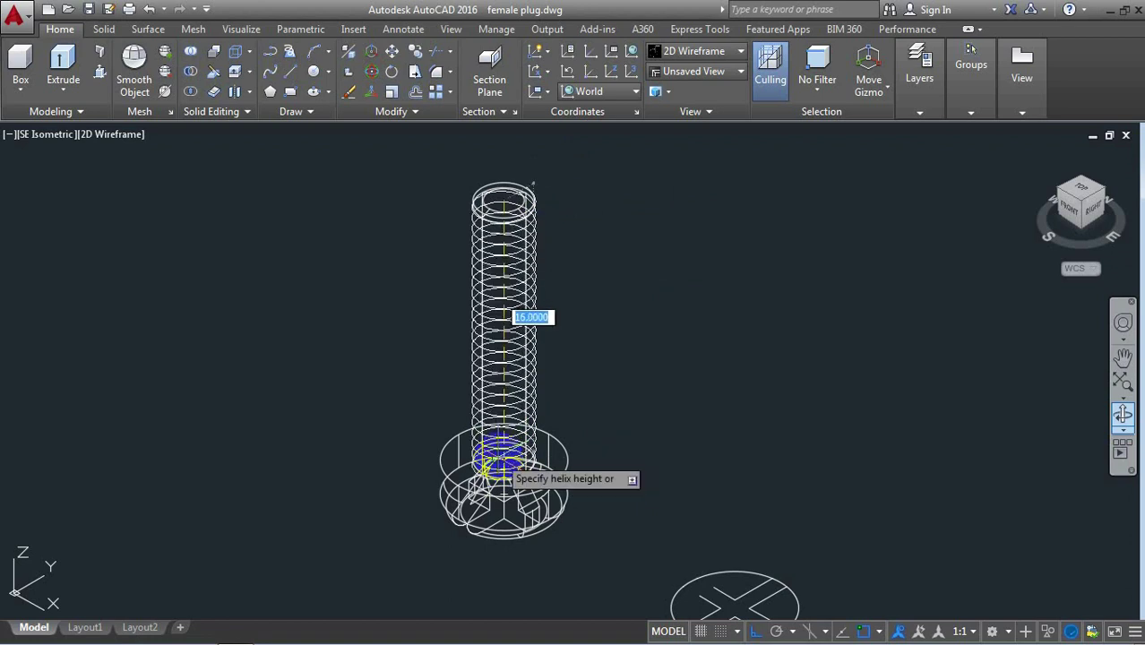
type("h")
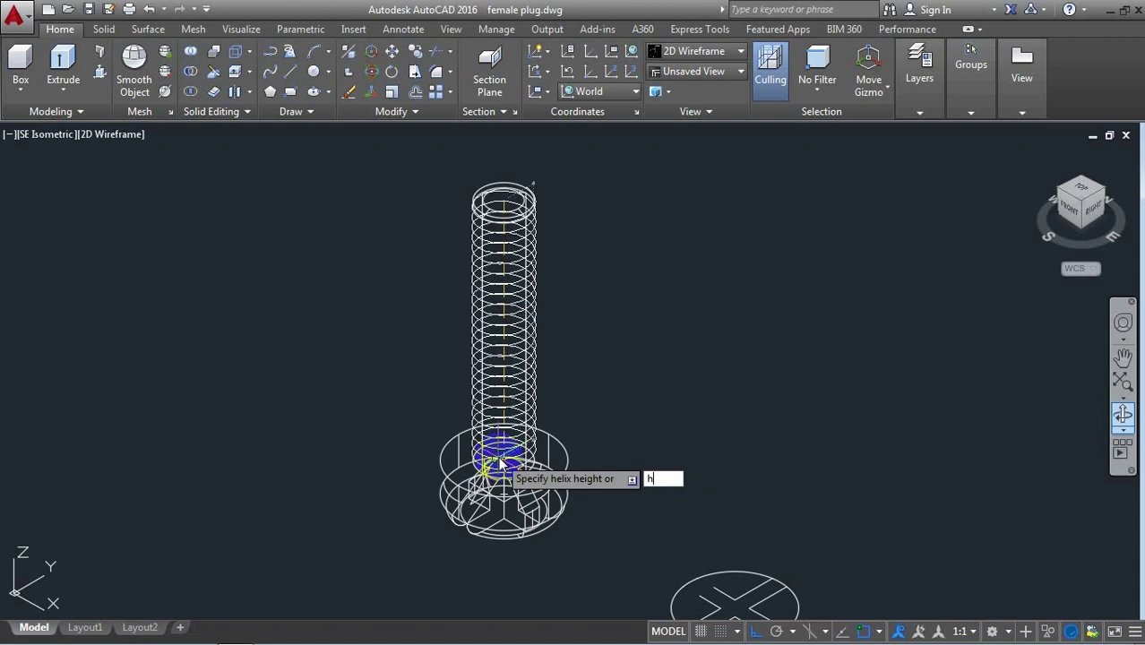
key("Return")
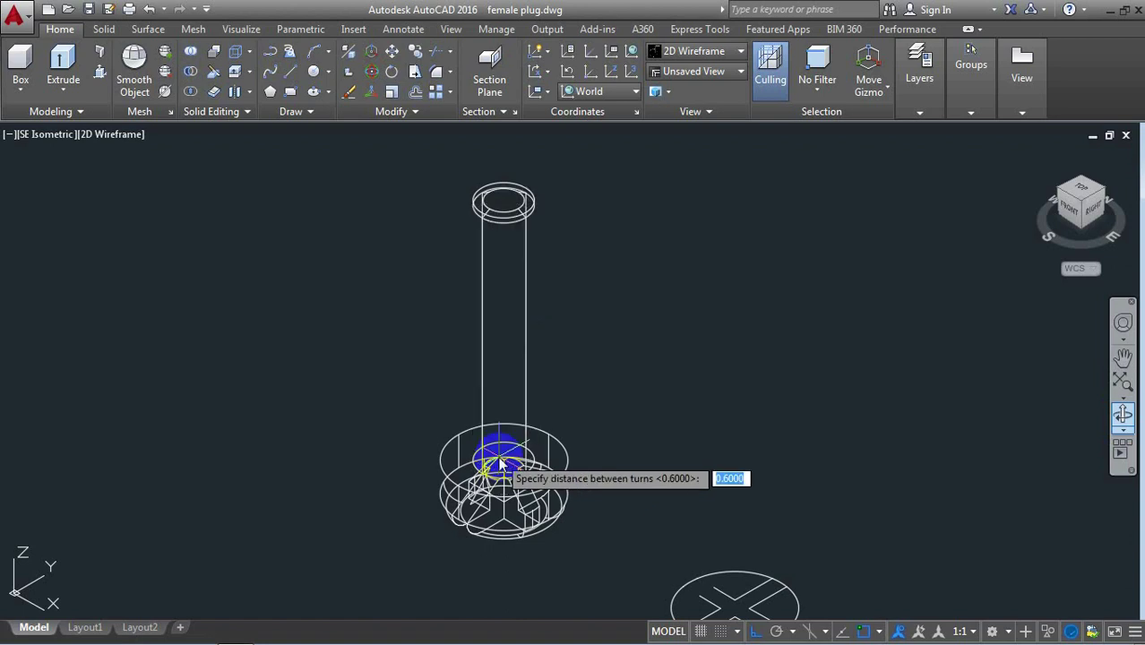
key("Return")
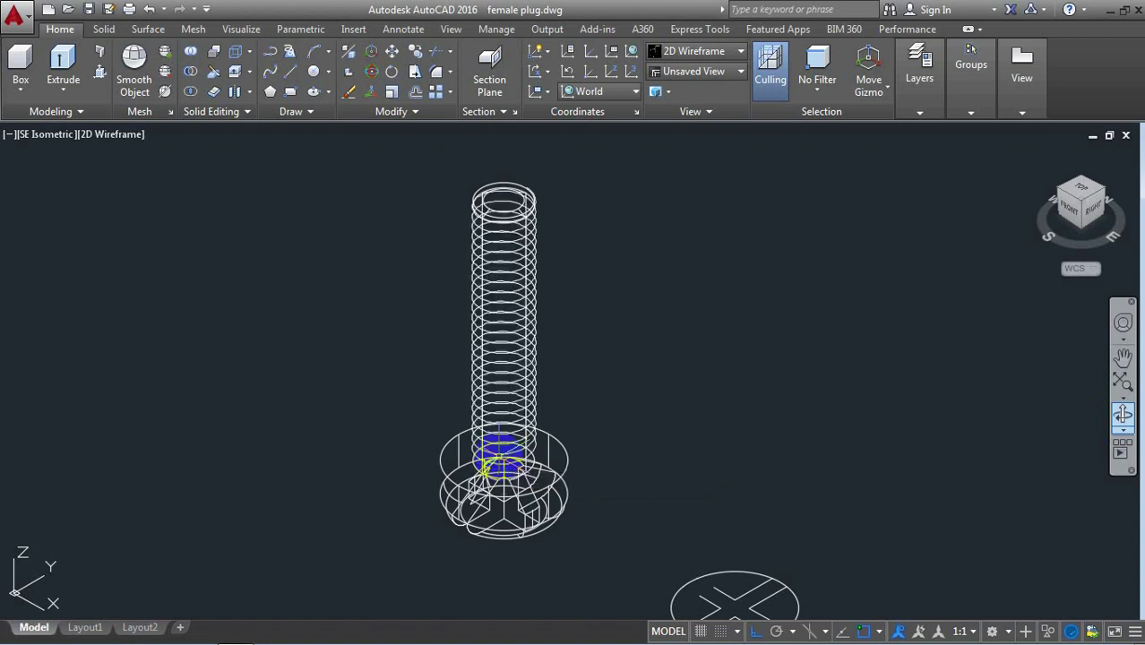
Orbit to a tilted viewpoint of the threaded screw and zoom out slightly
left_click(1125, 415)
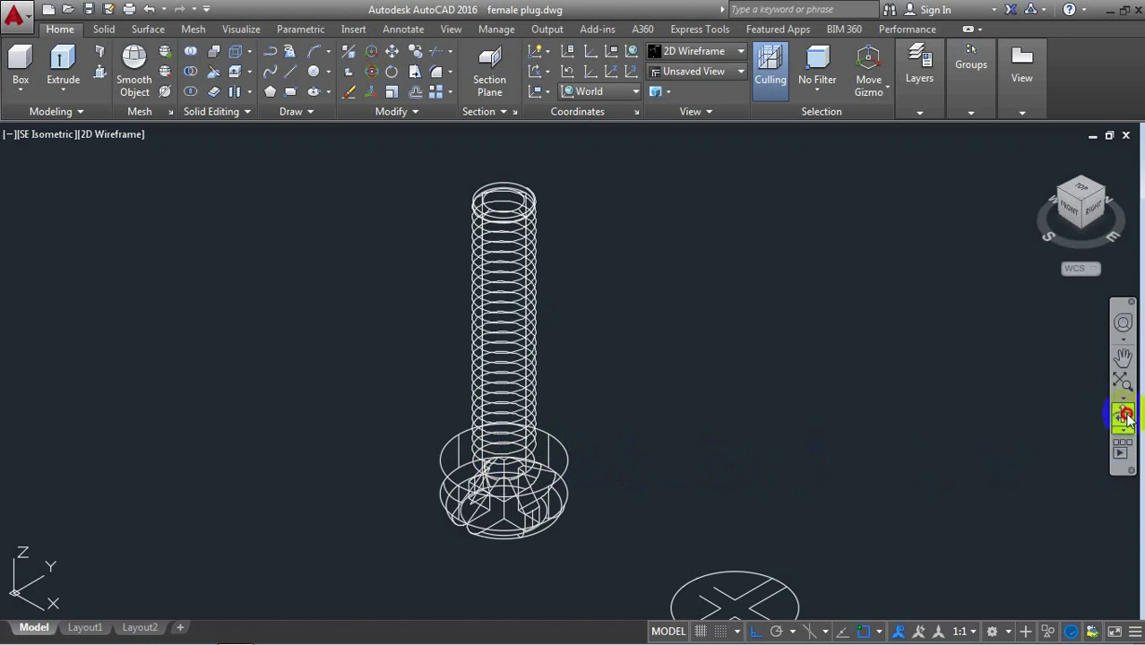
mouse_move(586, 454)
left_mouse_down()
mouse_move(622, 381)
mouse_move(545, 417)
mouse_move(582, 423)
mouse_move(603, 455)
mouse_move(657, 458)
mouse_move(677, 483)
mouse_move(644, 455)
mouse_move(617, 473)
mouse_move(606, 456)
mouse_move(560, 355)
mouse_move(519, 188)
mouse_move(525, 359)
mouse_move(513, 299)
mouse_move(624, 269)
mouse_move(775, 251)
mouse_move(793, 273)
left_mouse_up()
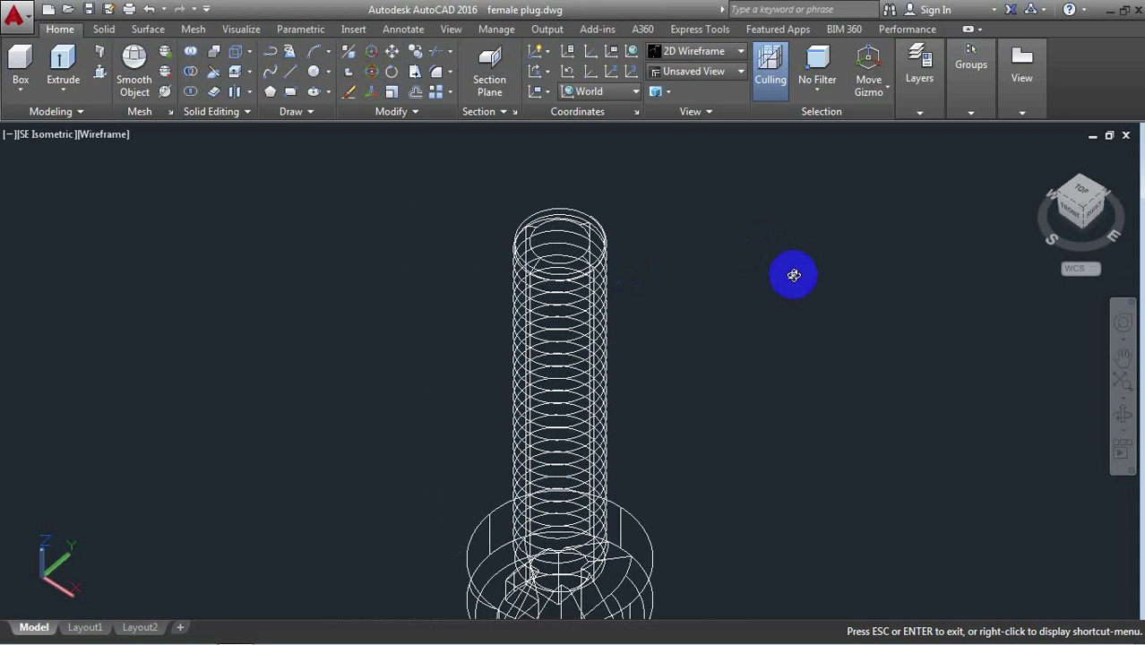
left_click_drag(794, 276, 795, 273)
left_click_drag(801, 363, 773, 240)
right_click(773, 240)
left_click(809, 250)
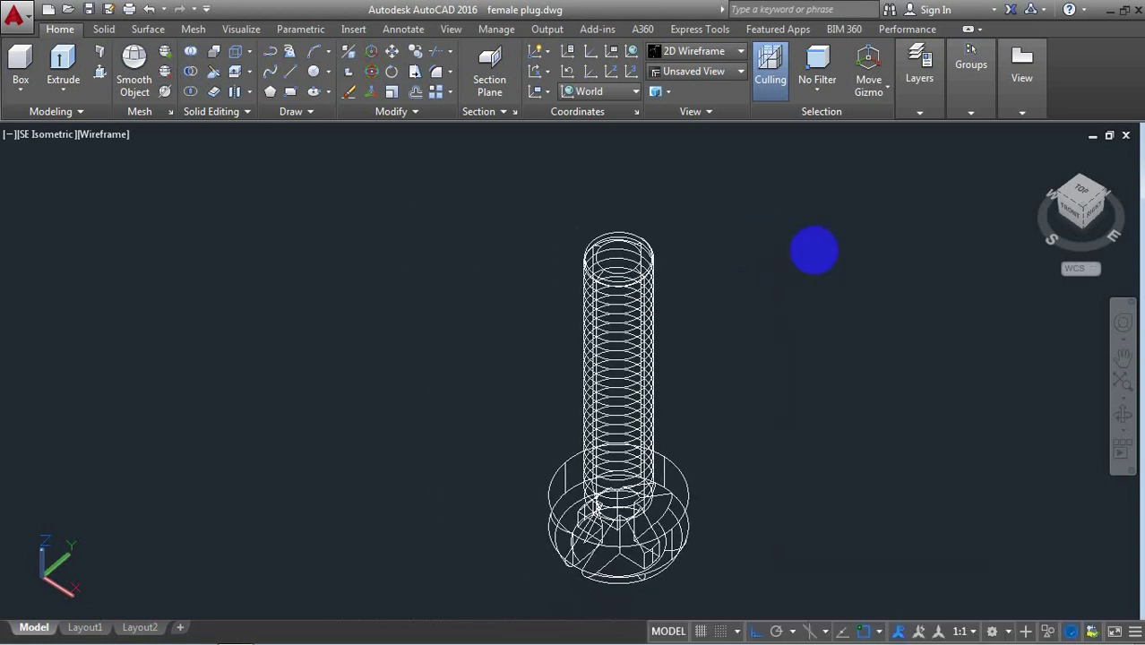
scroll(807, 260, "down", 2)
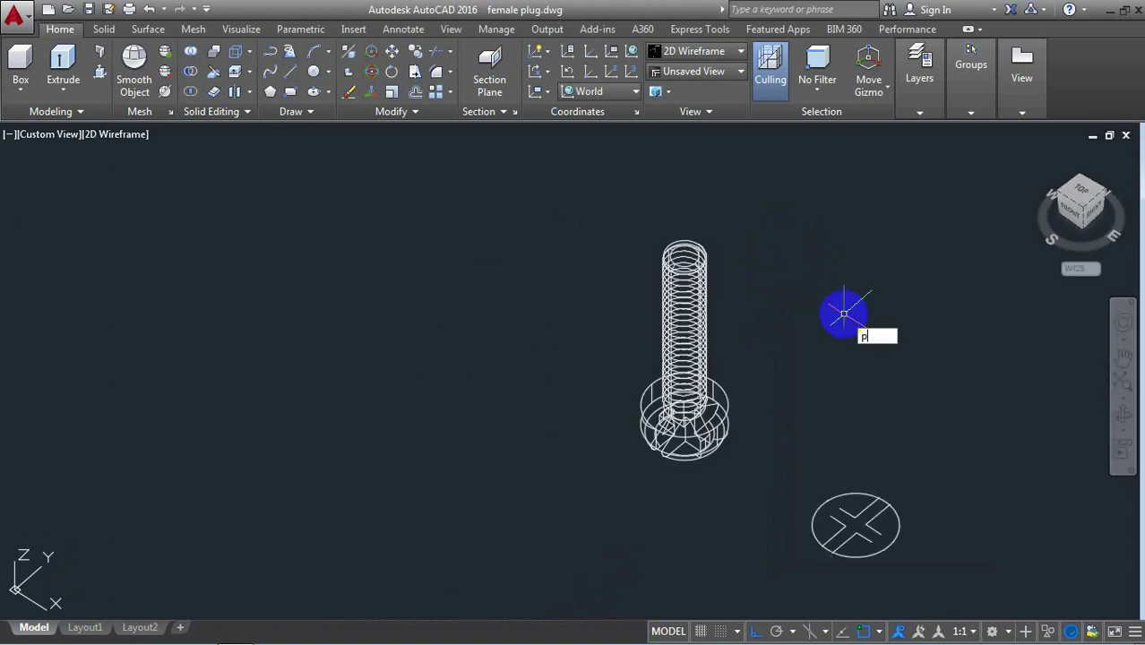
Draw a triangle inscribed in a 0.3-radius circle left of the screw and zoom in on it
left_click(907, 348)
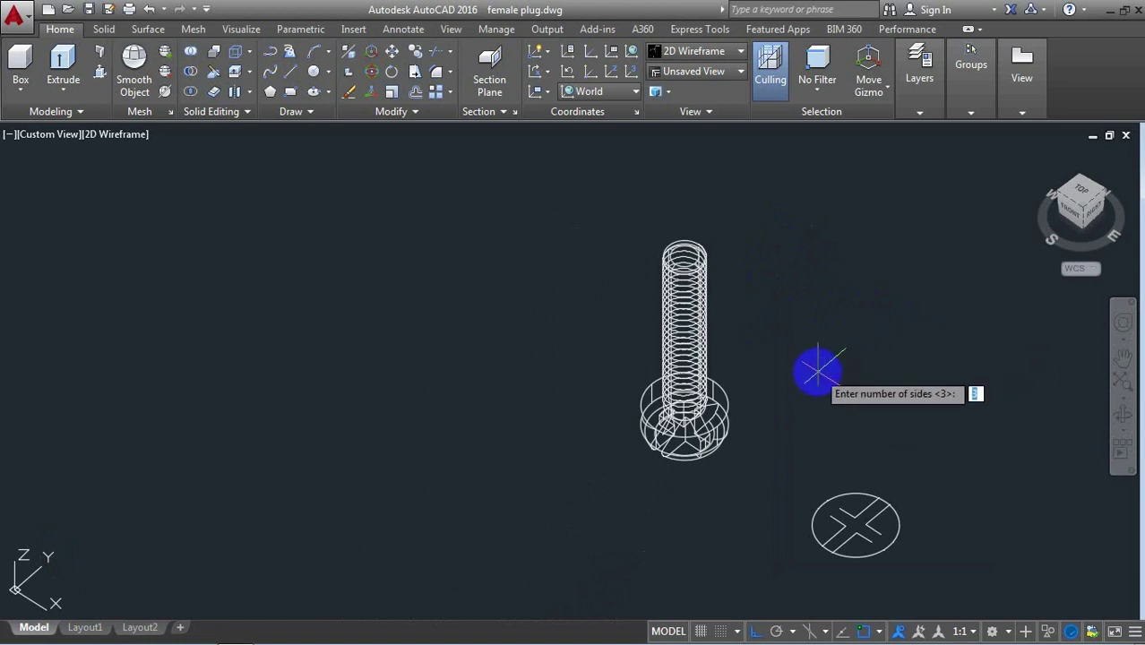
type("6")
key("Return")
left_click(412, 394)
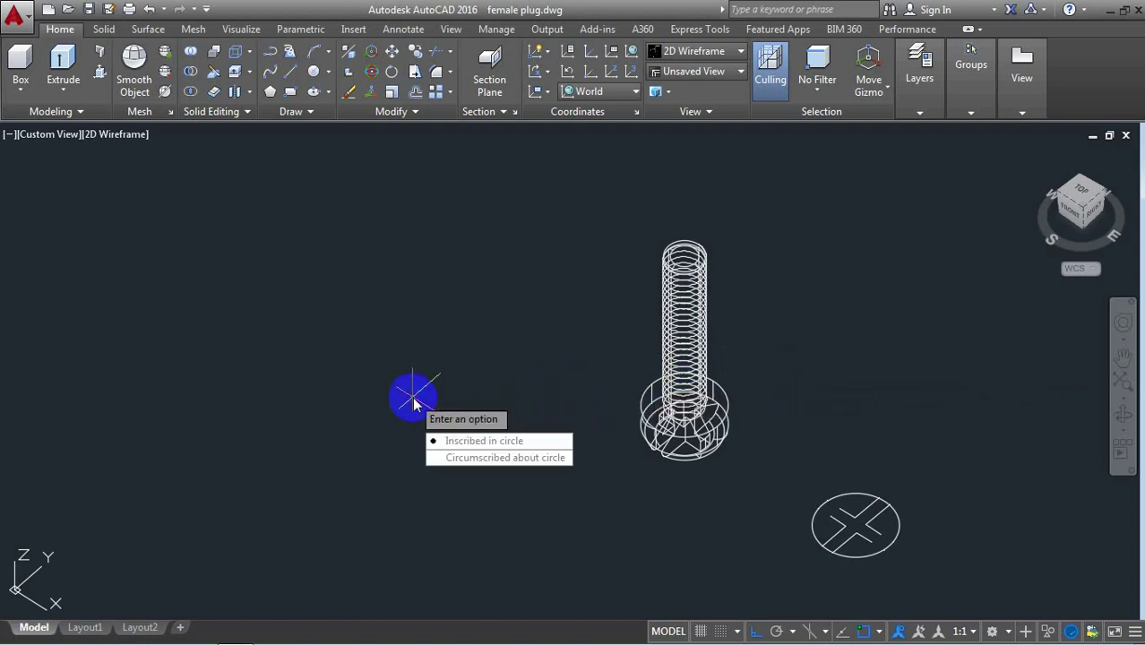
left_click(489, 441)
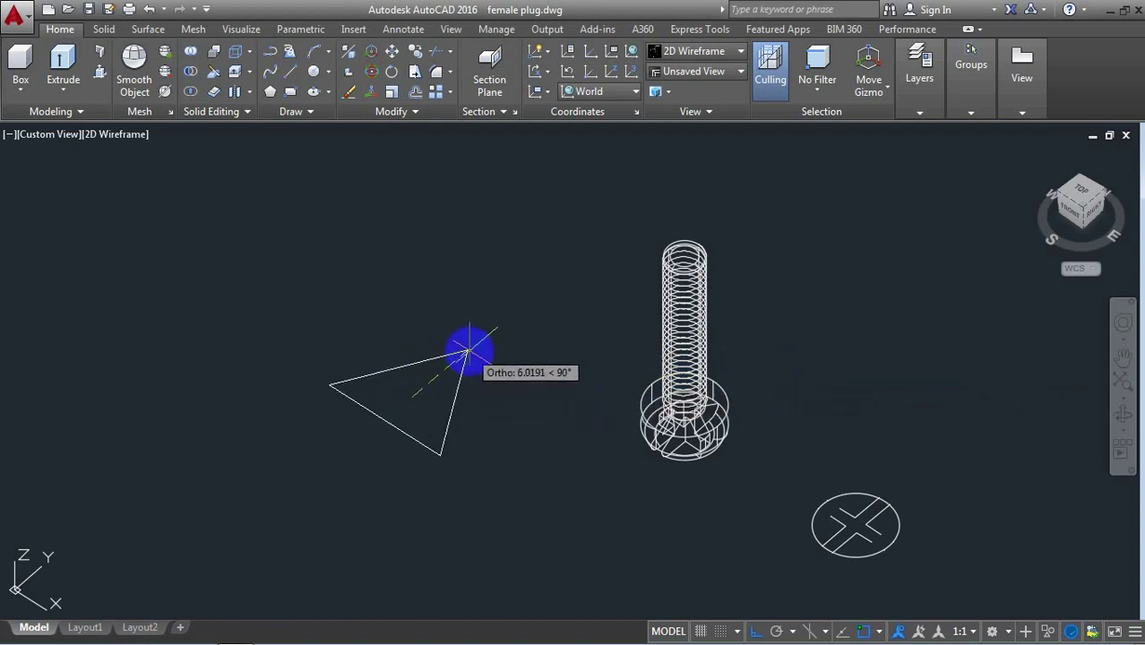
type(".3")
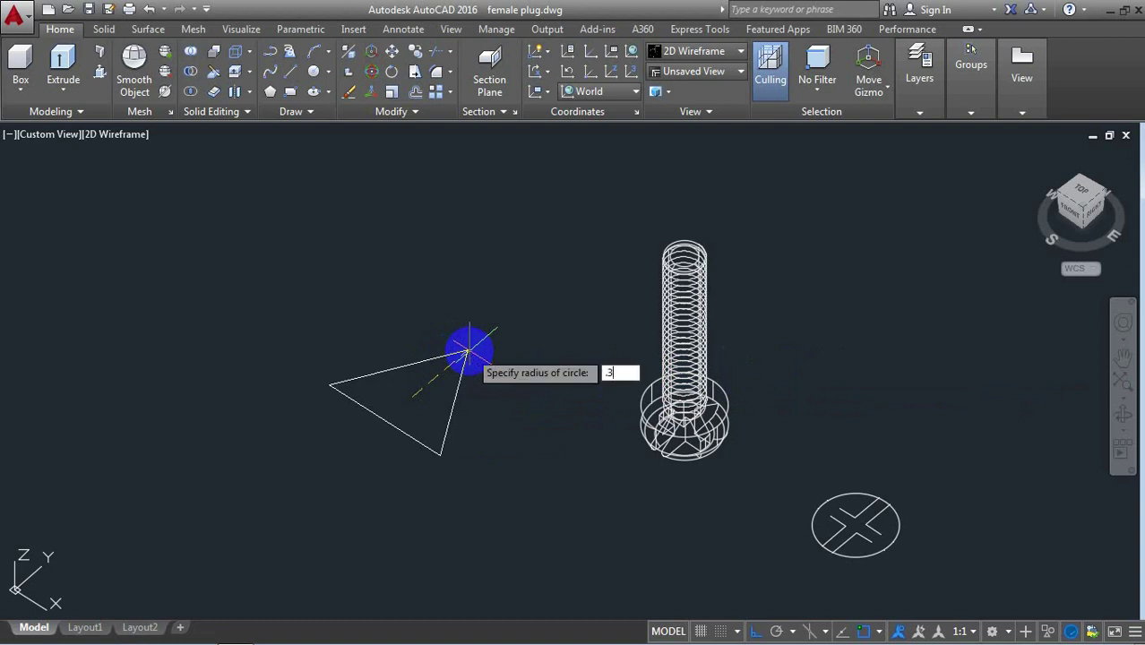
key("Return")
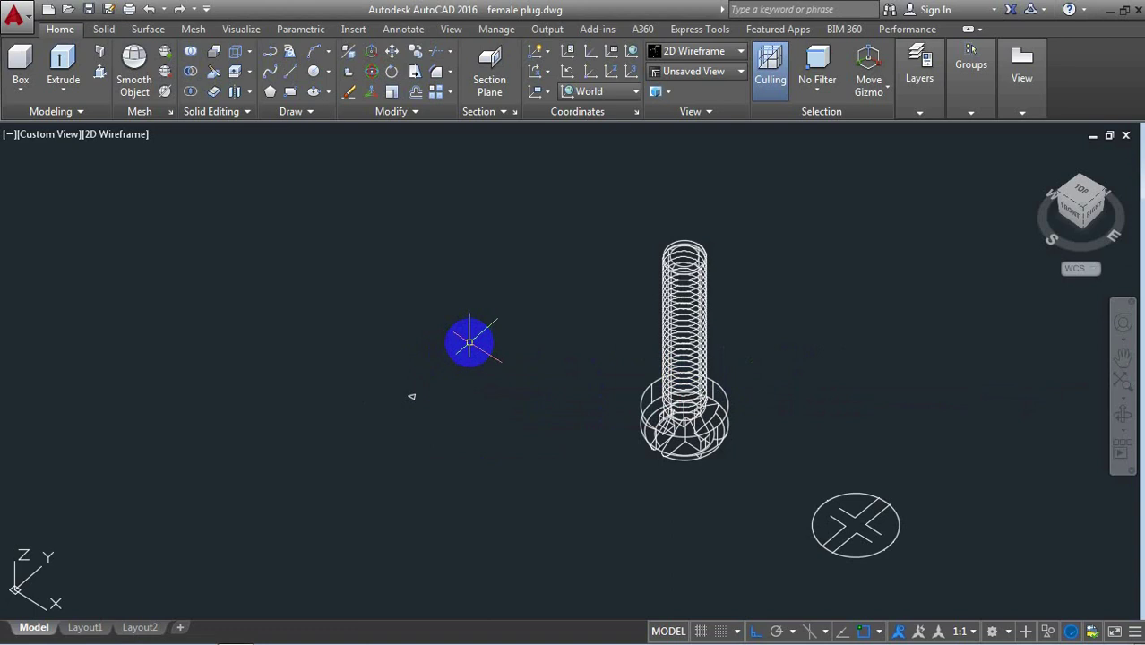
scroll(705, 242, "up", 2)
scroll(701, 235, "up", 3)
scroll(701, 235, "up", 1)
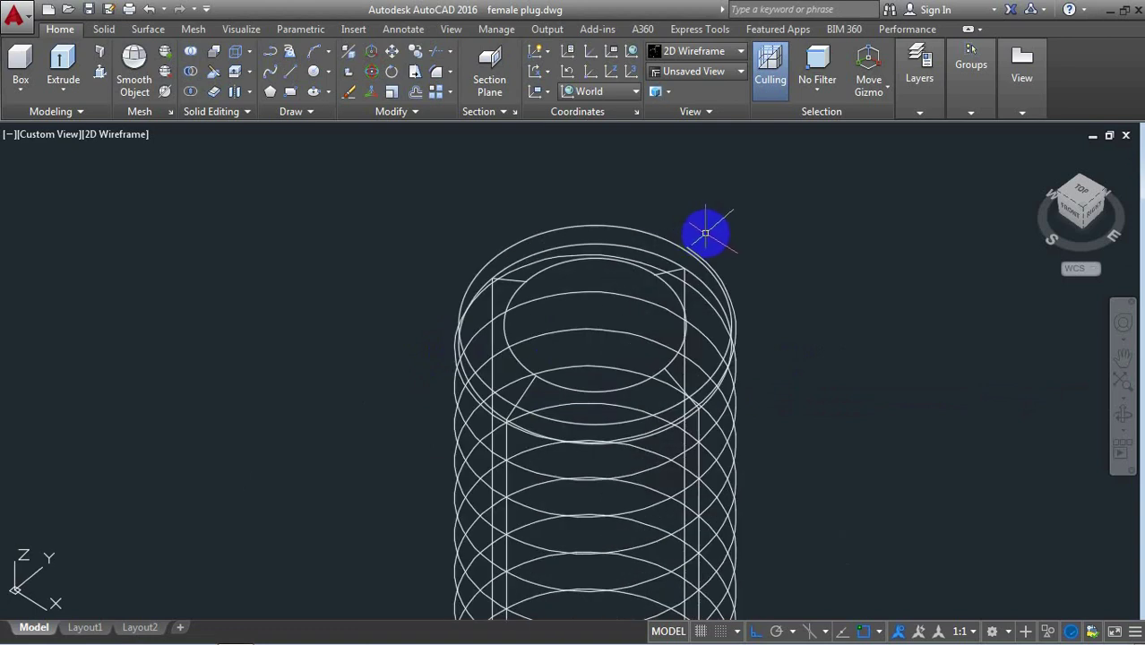
scroll(706, 233, "down", 3)
scroll(706, 233, "down", 2)
scroll(706, 233, "down", 2)
scroll(706, 233, "down", 3)
scroll(417, 406, "up", 5)
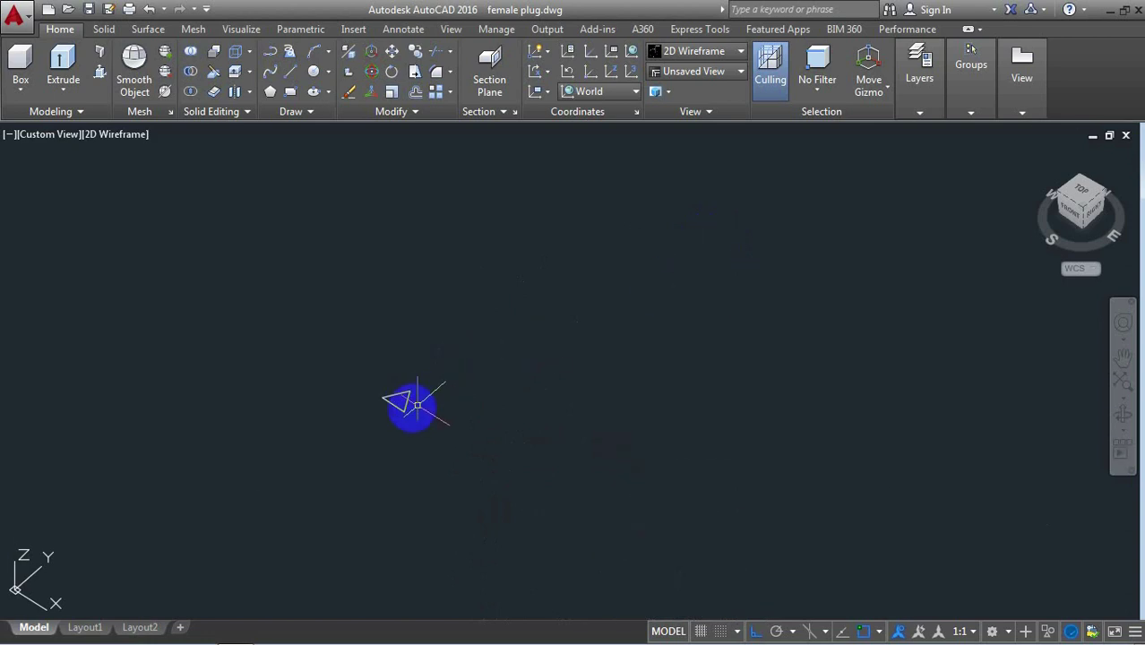
Rotate the triangle in plane about a base point beside it
type("RO")
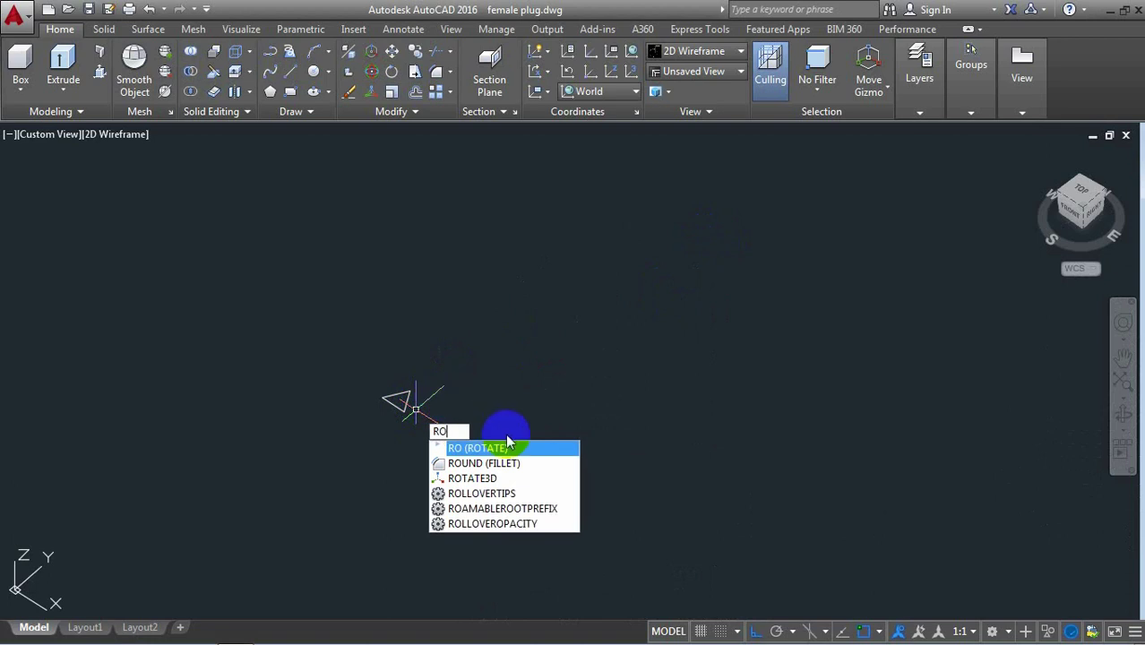
key("Return")
left_click(402, 410)
key("Return")
left_click(395, 404)
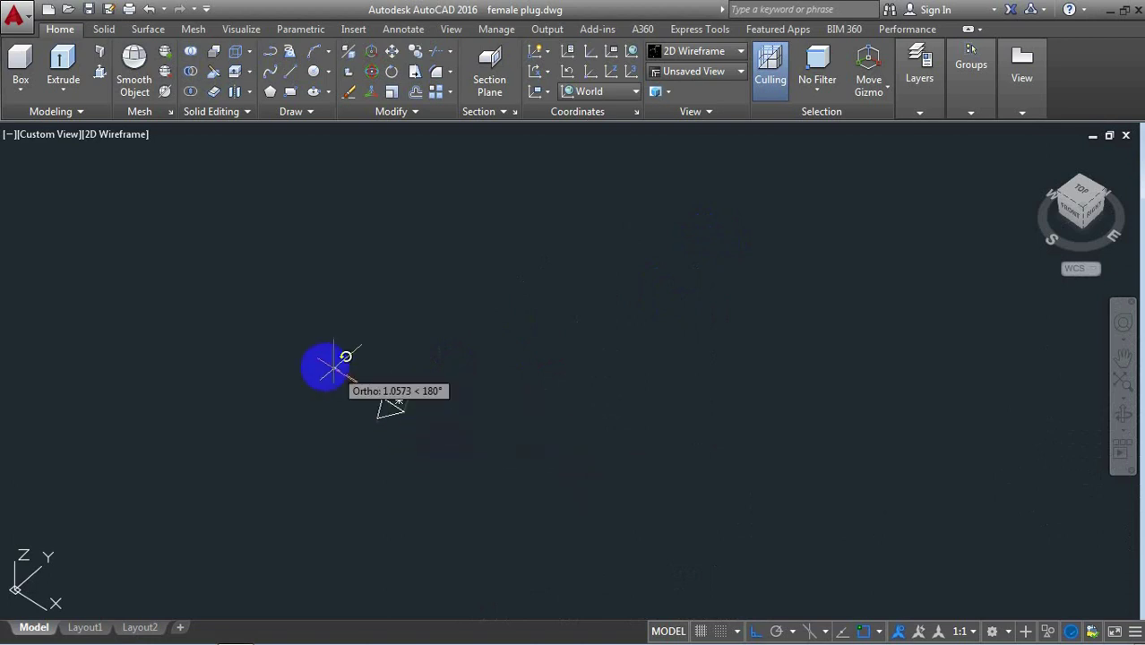
left_click(315, 360)
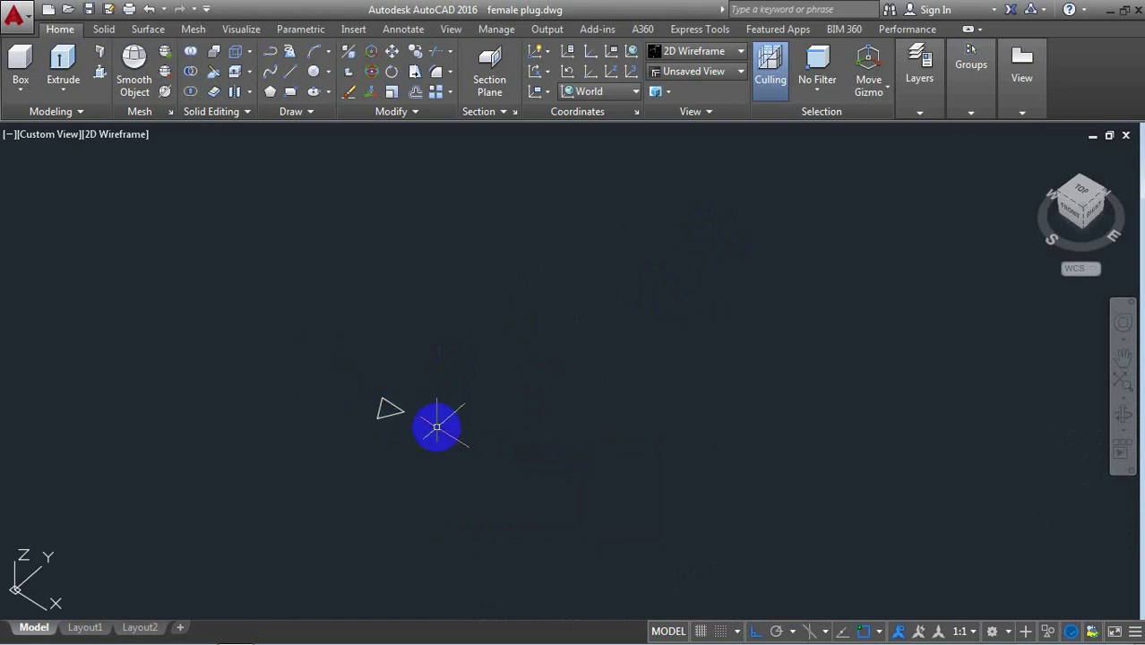
Rotate the triangle 90° upright in 3D about an axis through its vertex
type("o")
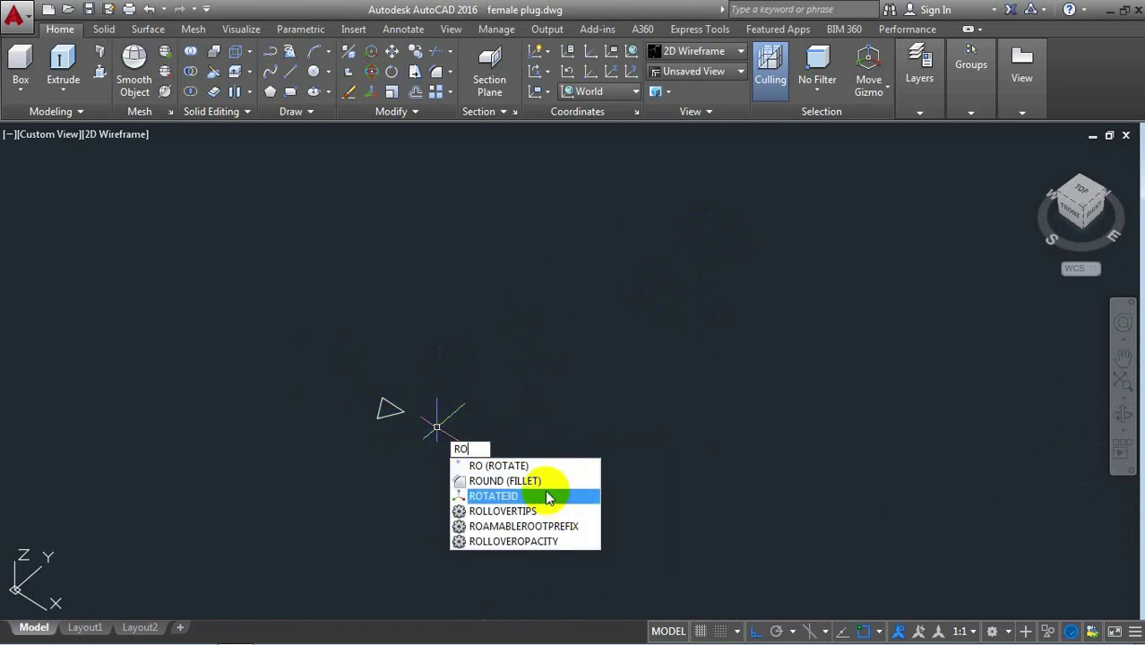
left_click(583, 496)
left_click(394, 411)
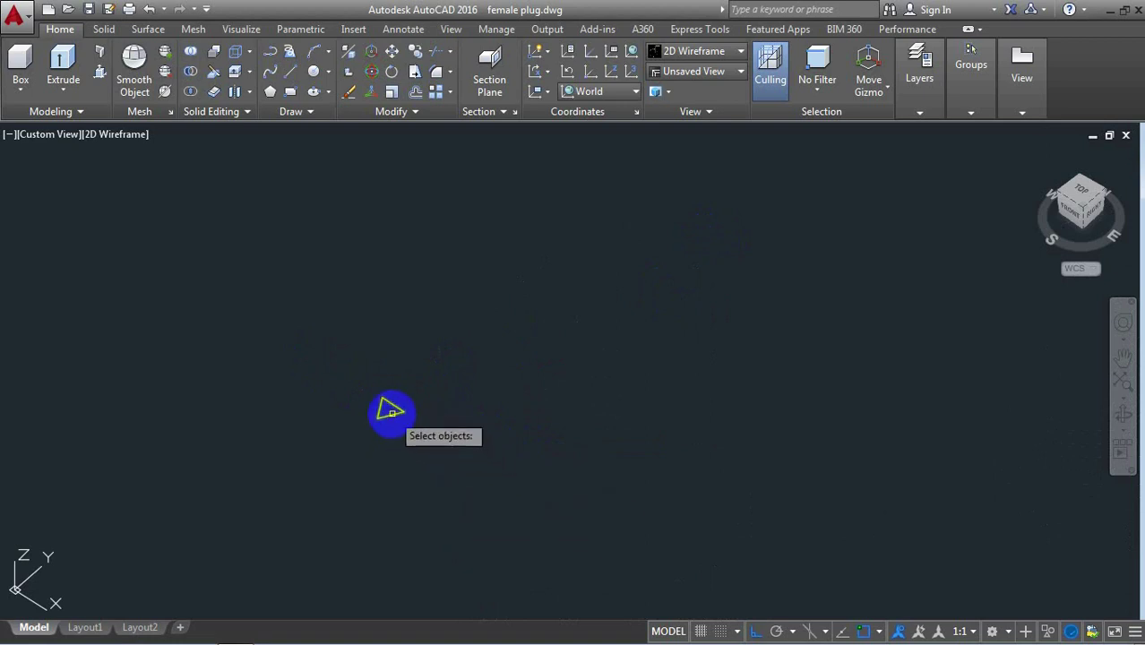
key("Return")
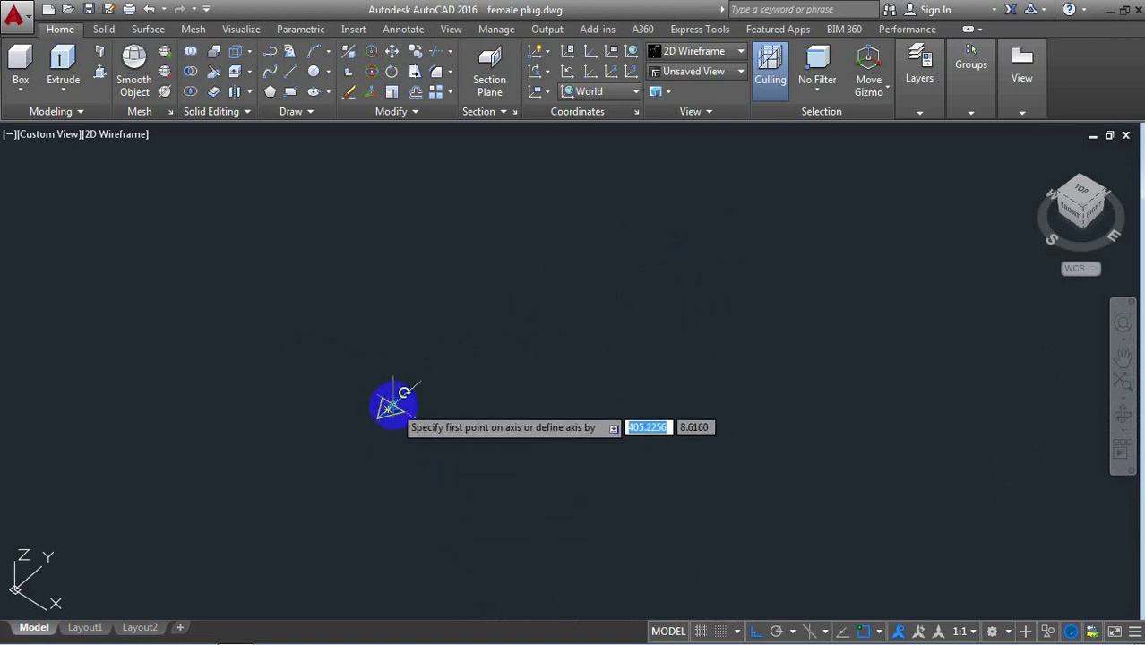
left_click(390, 408)
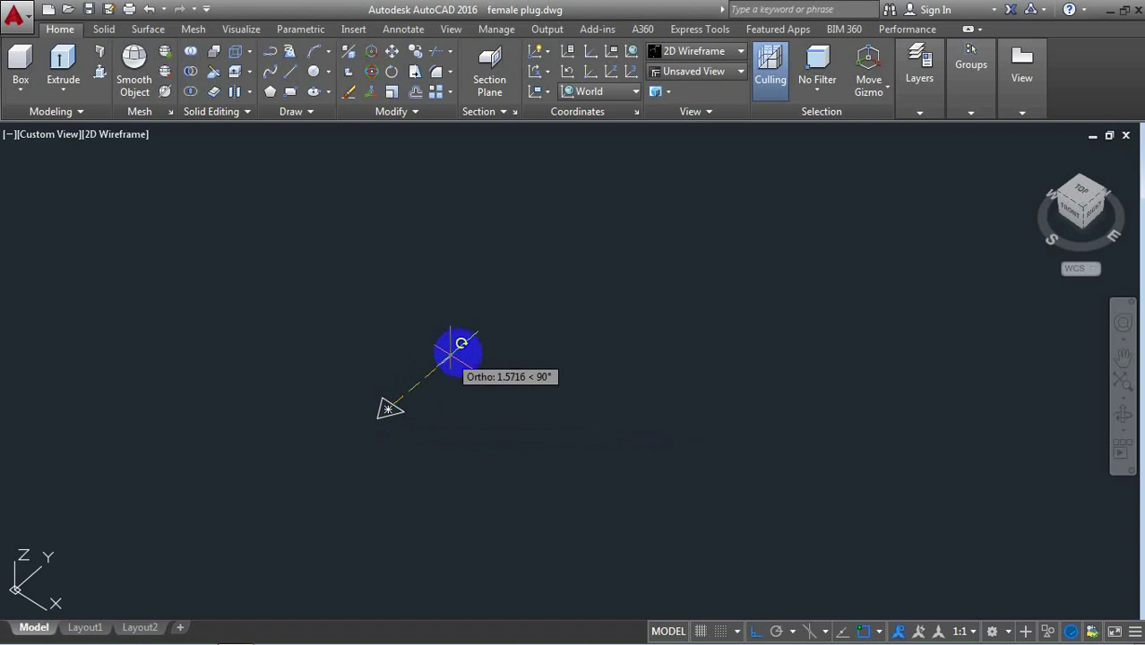
left_click(465, 341)
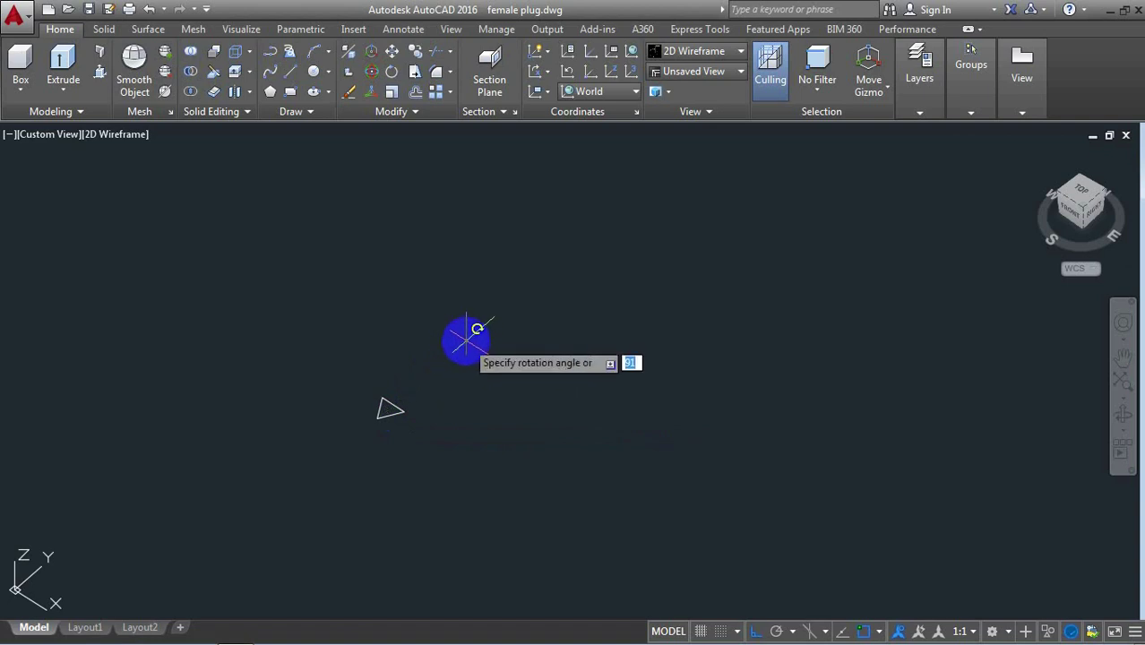
type("90")
key("Return")
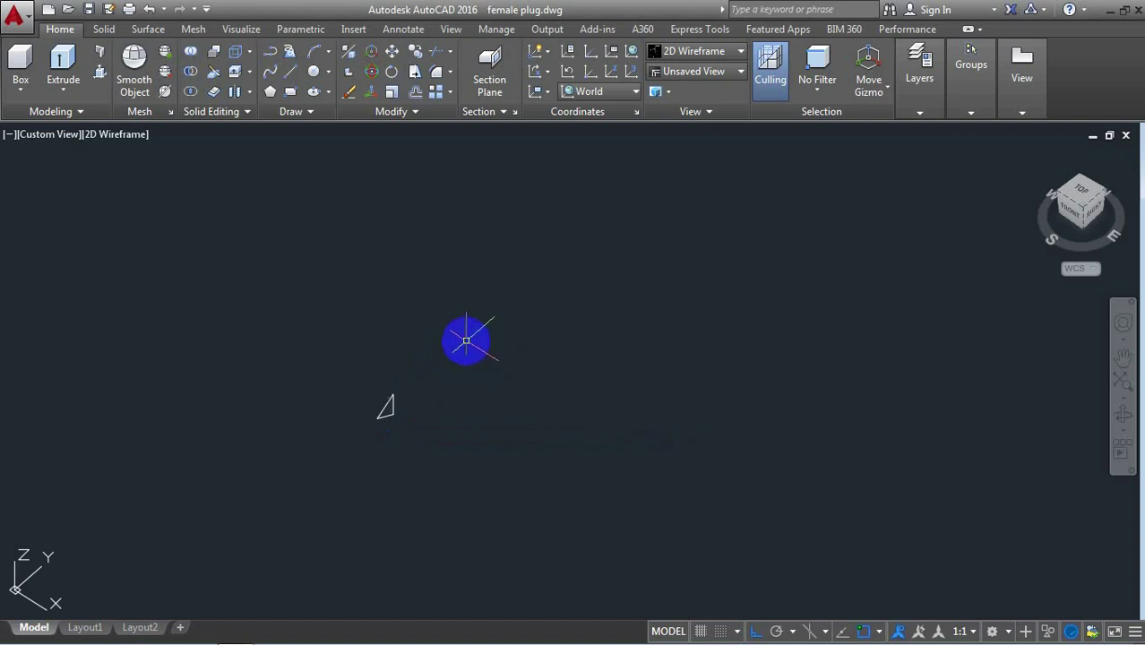
Move the triangle onto the top edge of the screw's threaded cylinder
type("m")
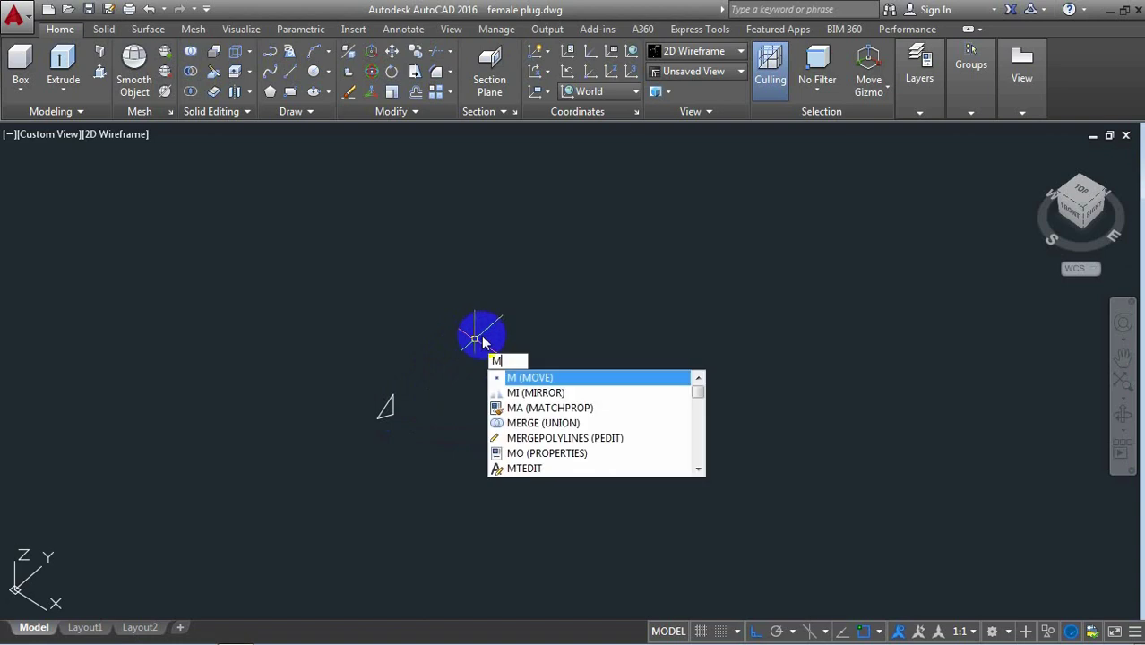
key("Return")
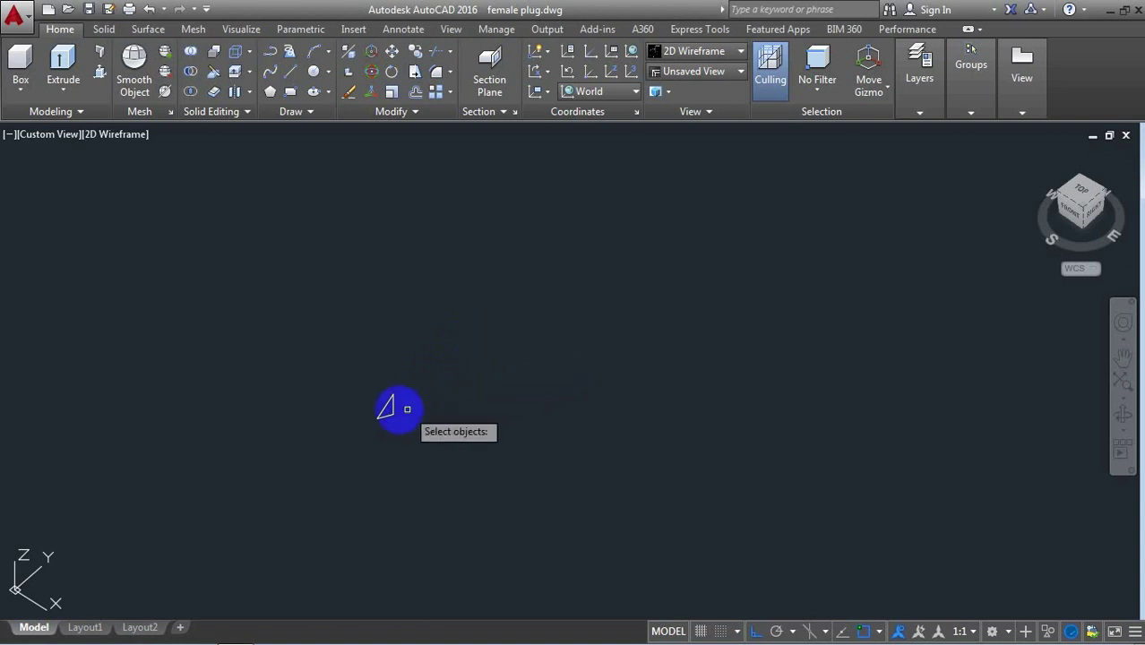
left_click(395, 409)
key("Return")
left_click(375, 390)
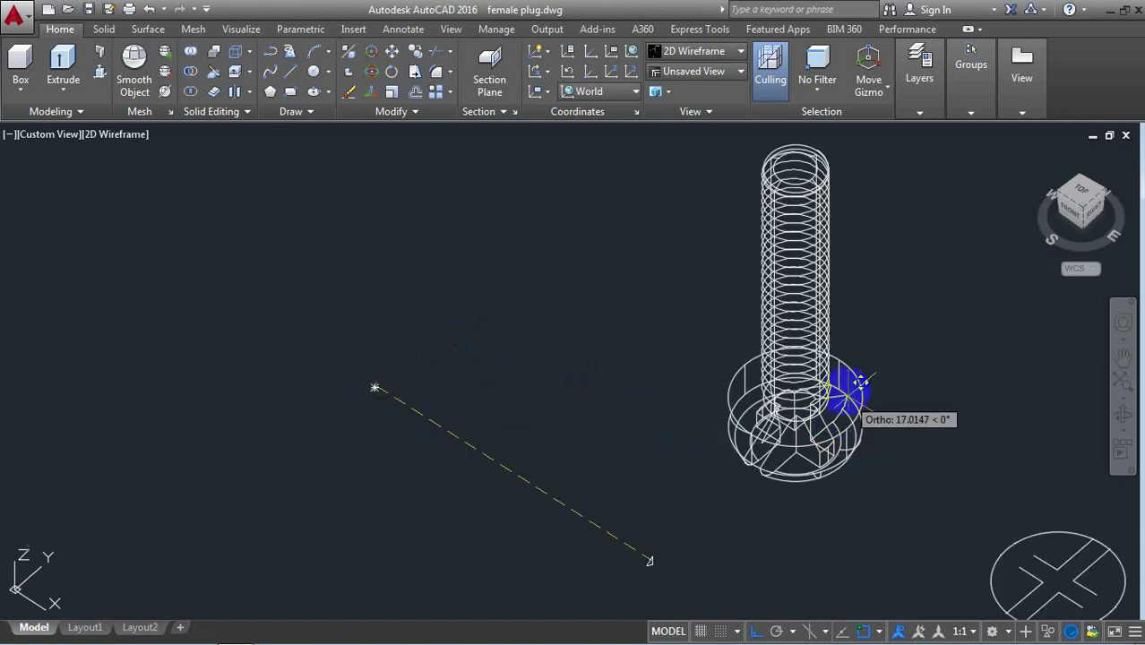
scroll(858, 383, "up", 3)
scroll(798, 378, "up", 3)
scroll(741, 350, "up", 3)
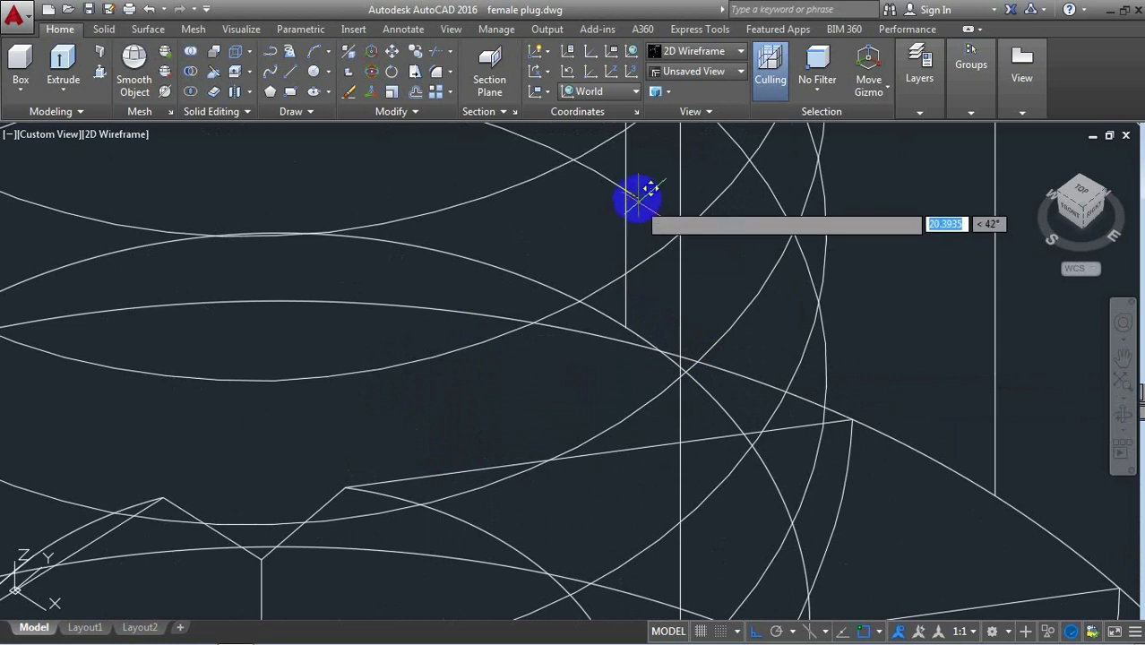
scroll(558, 271, "down", 3)
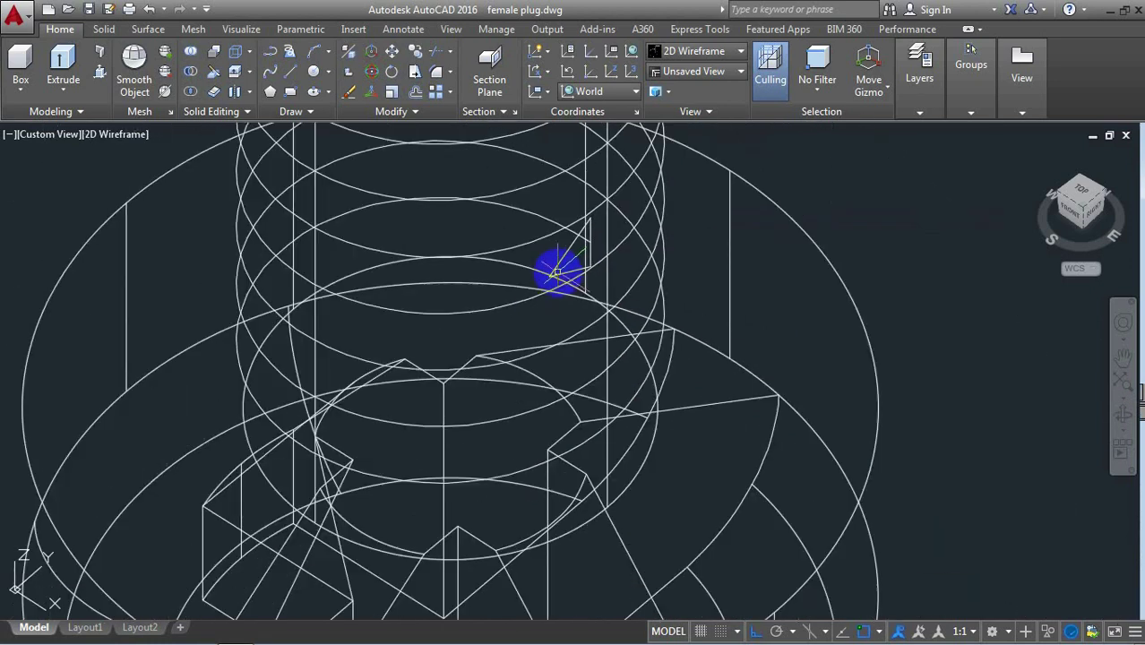
Sweep the triangle profile along the helix to form a coil
type("wee")
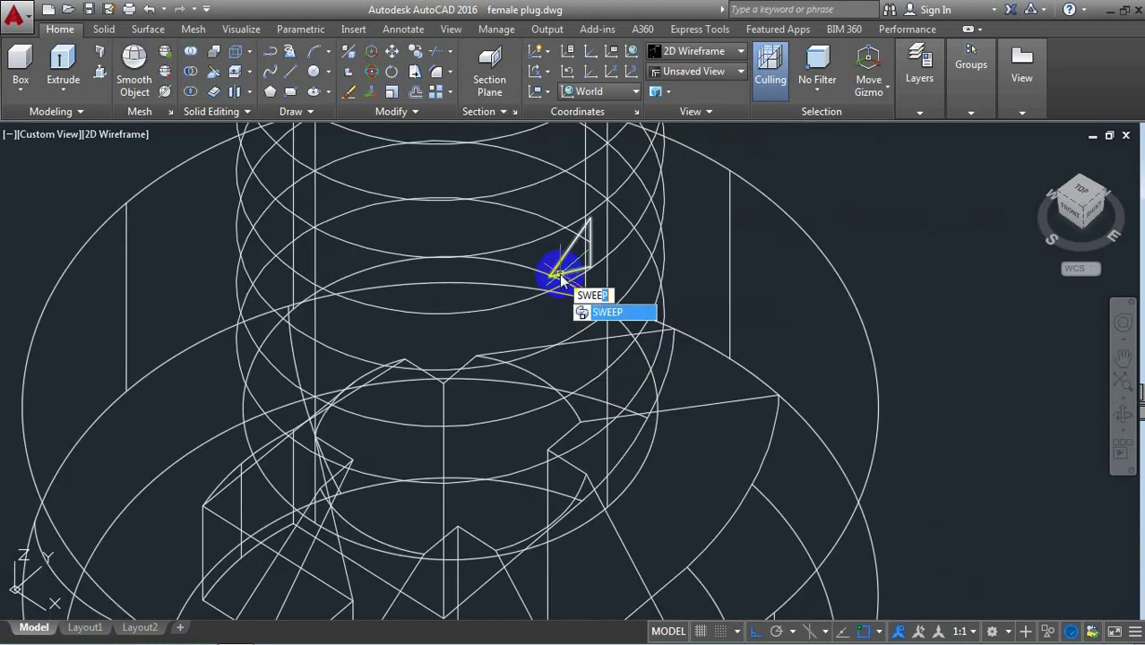
key("Return")
left_click(564, 258)
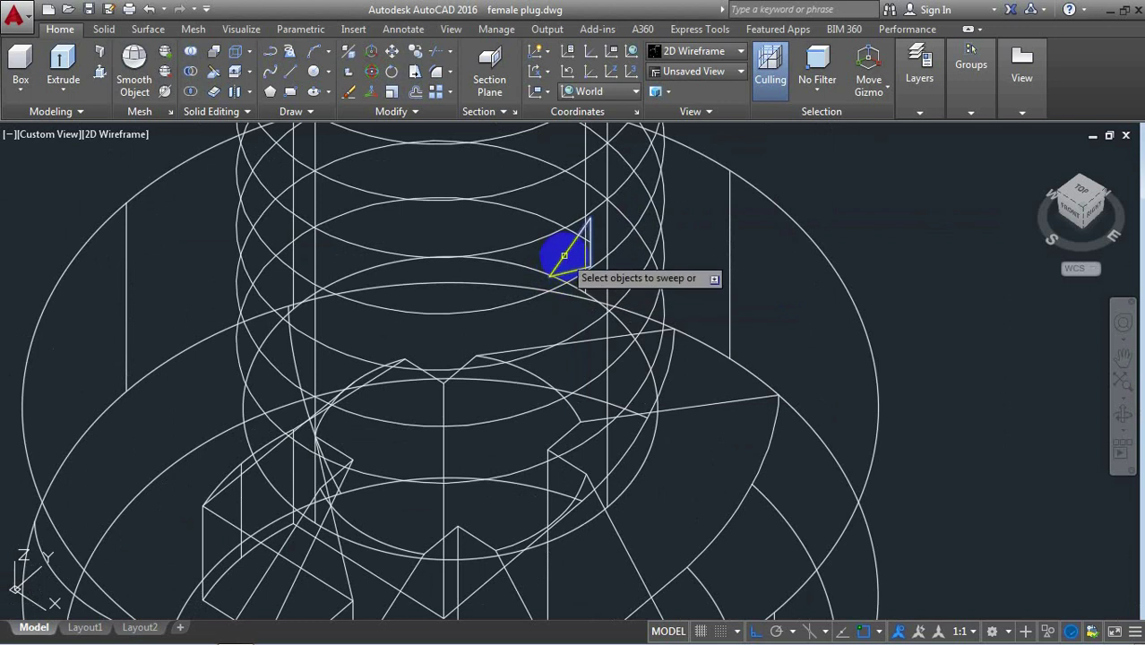
key("Return")
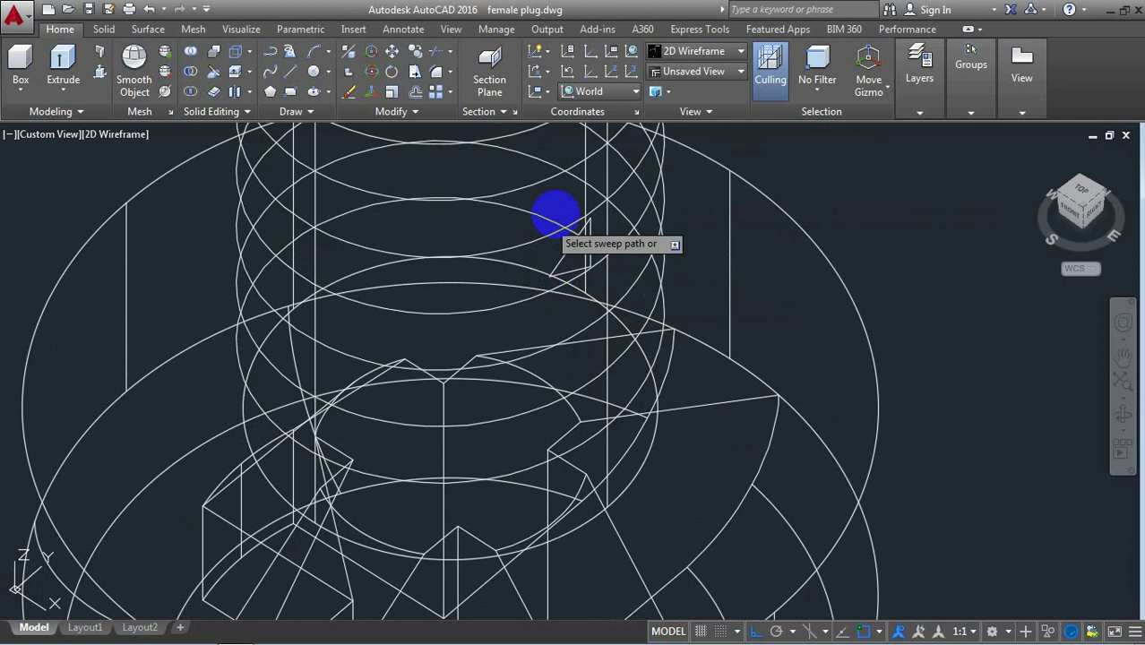
left_click(556, 215)
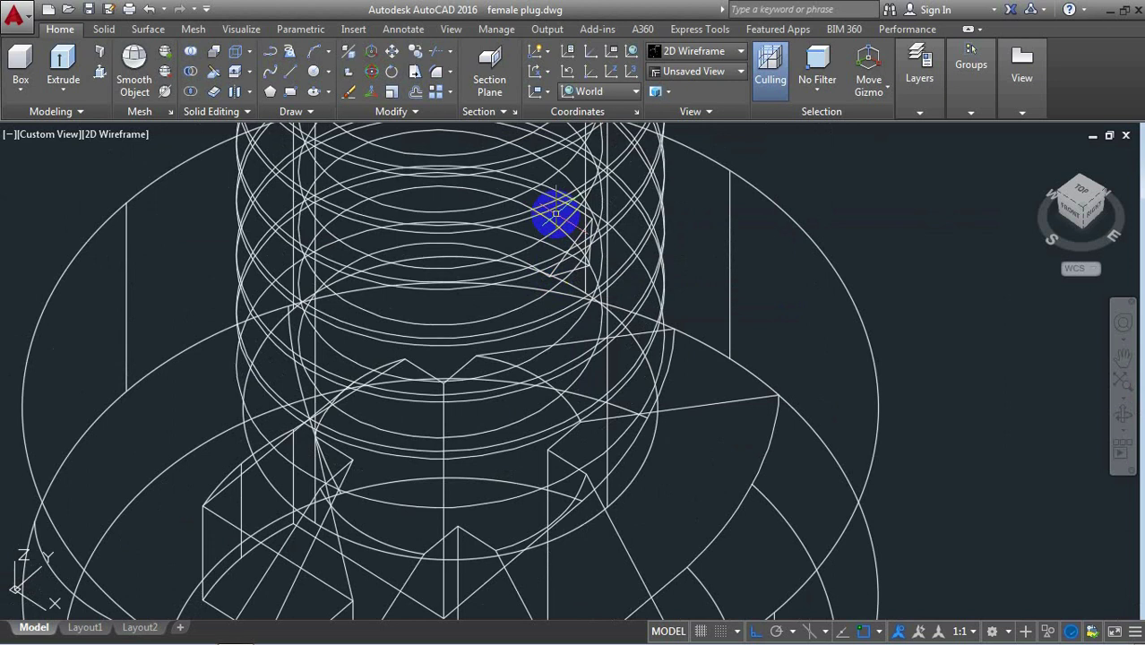
scroll(575, 269, "down", 5)
scroll(581, 274, "down", 2)
scroll(574, 206, "down", 2)
scroll(574, 199, "up", 5)
scroll(573, 183, "up", 1)
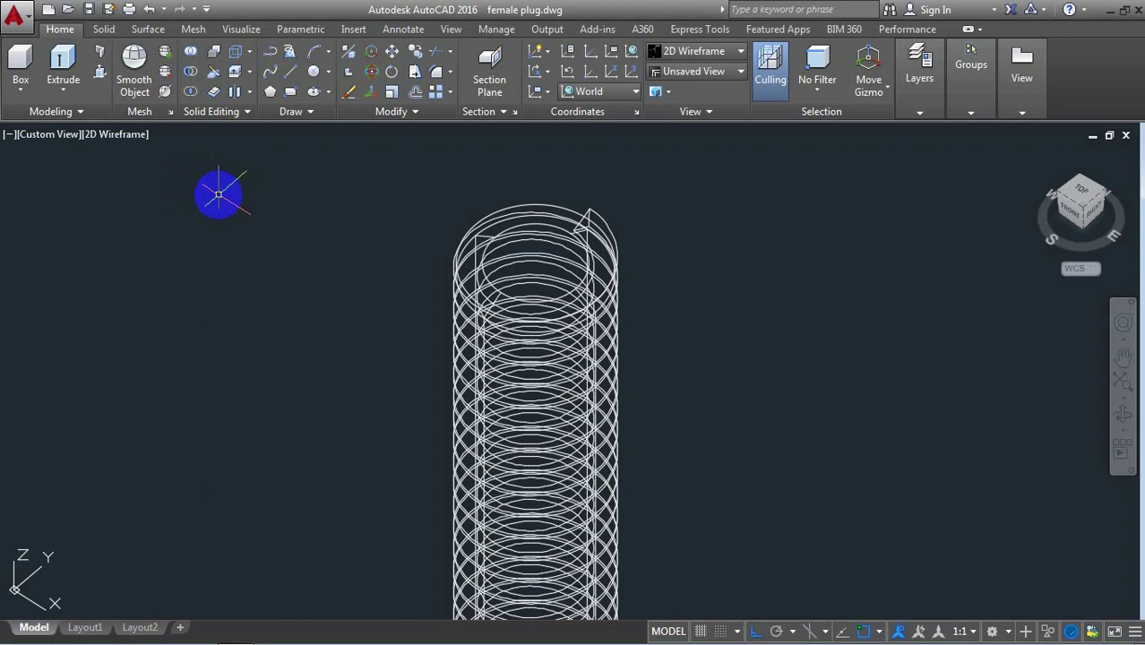
Subtract the swept coil from the cylinder to cut the thread
type("s")
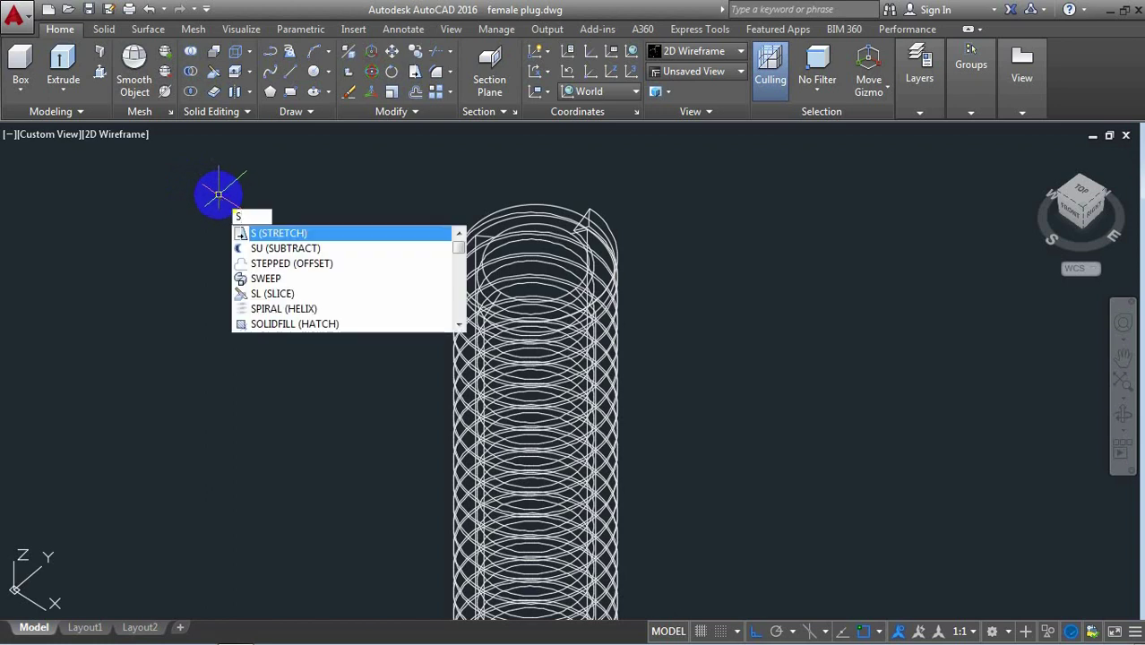
type("u")
left_click(302, 235)
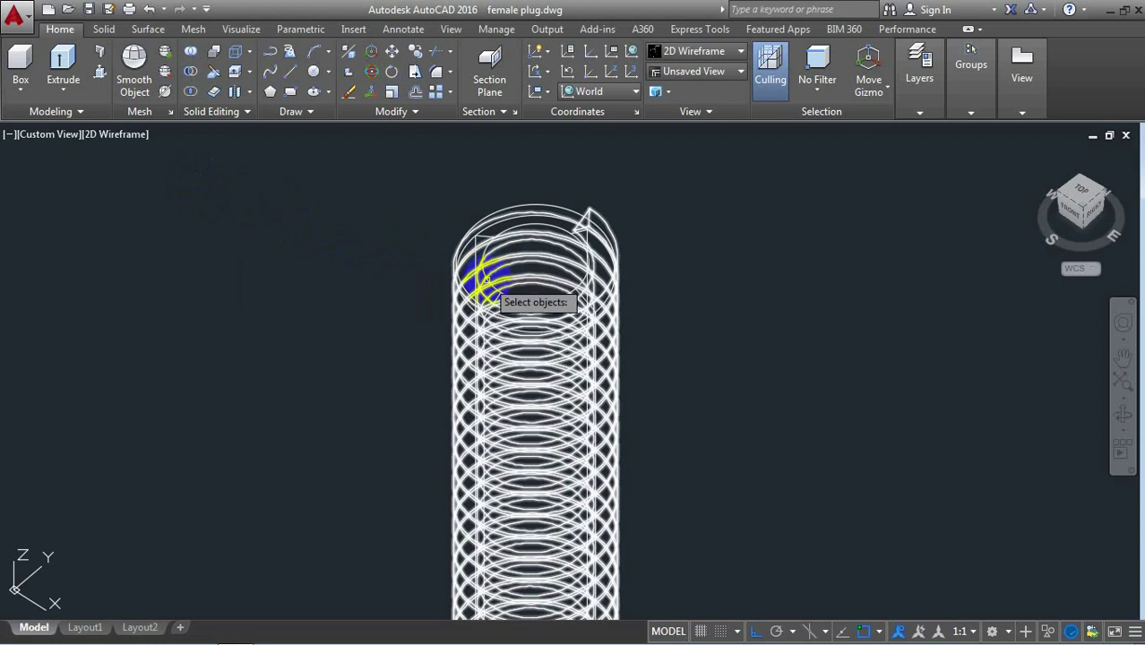
scroll(564, 242, "up", 3)
scroll(542, 197, "up", 2)
scroll(544, 193, "up", 2)
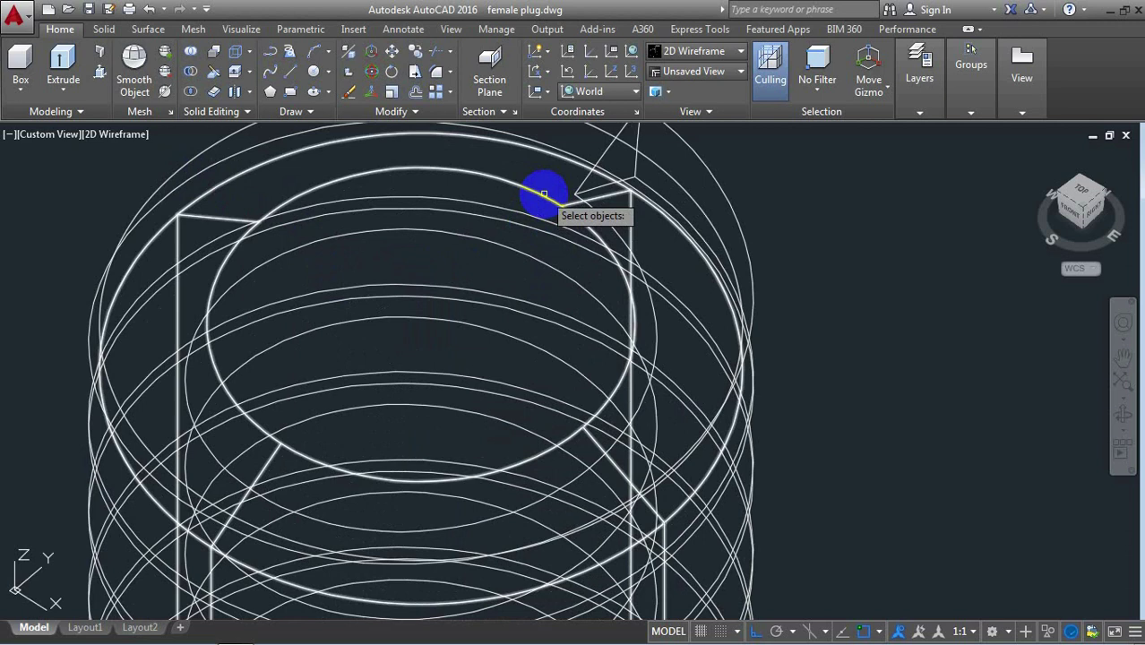
left_click(580, 190)
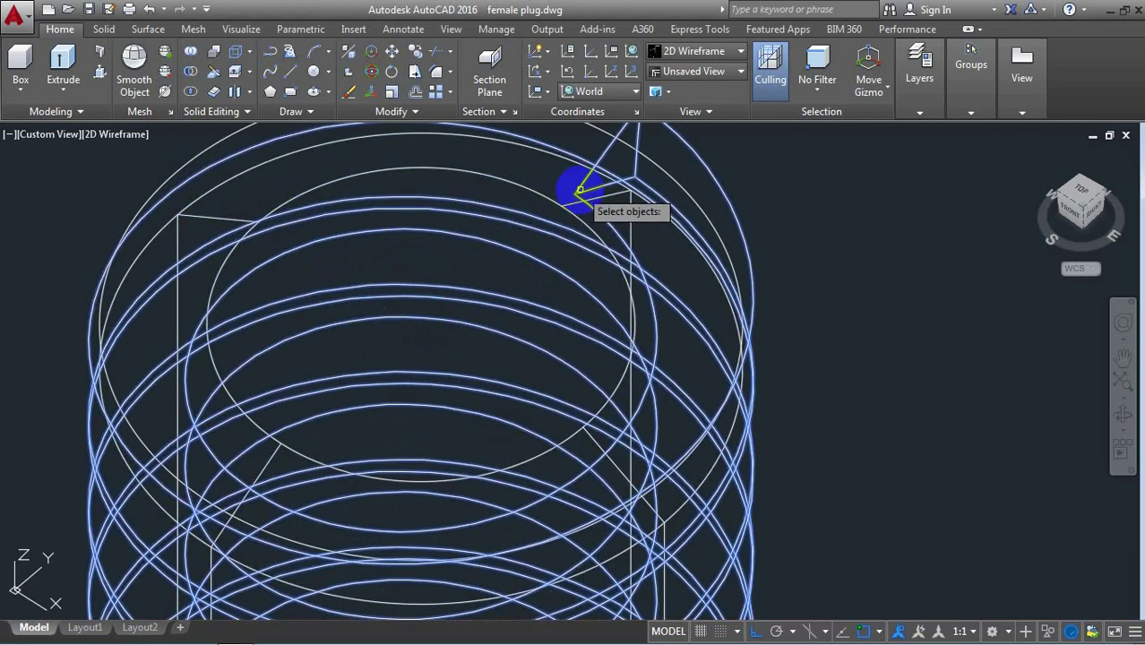
key("Return")
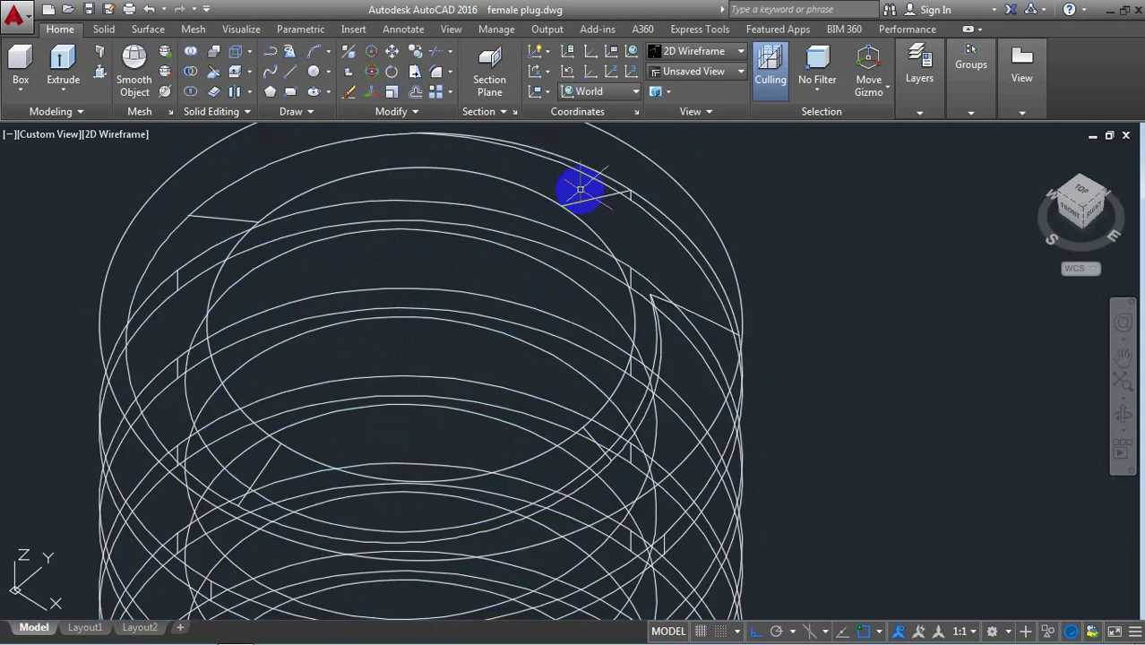
Switch the viewport visual style to Shaded
left_click(134, 141)
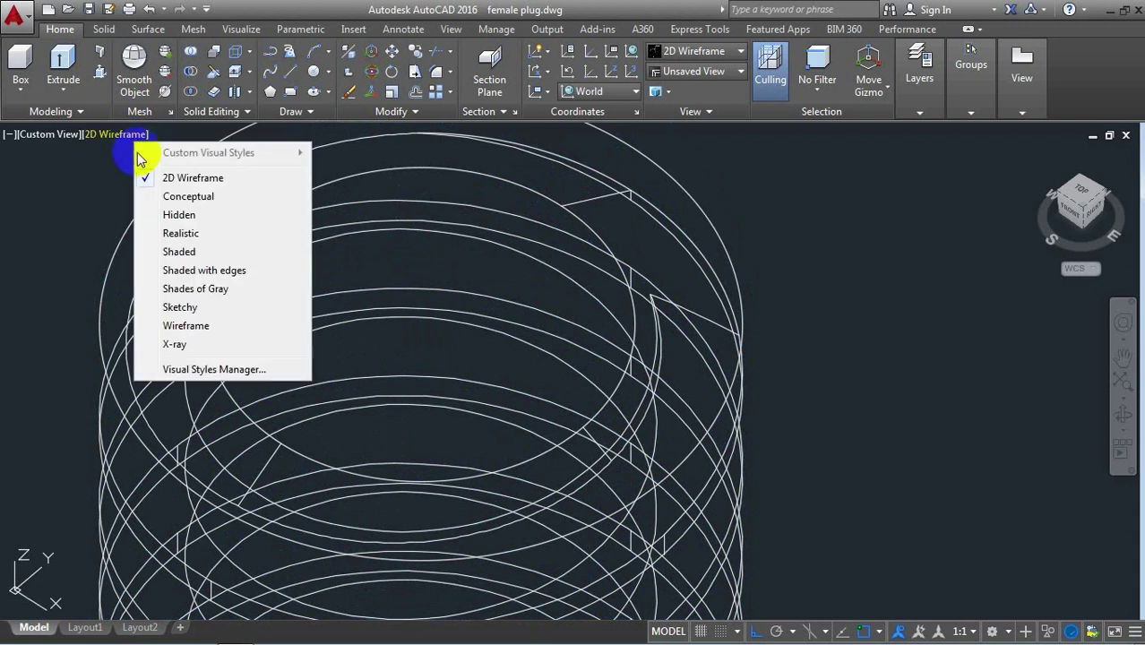
left_click(179, 252)
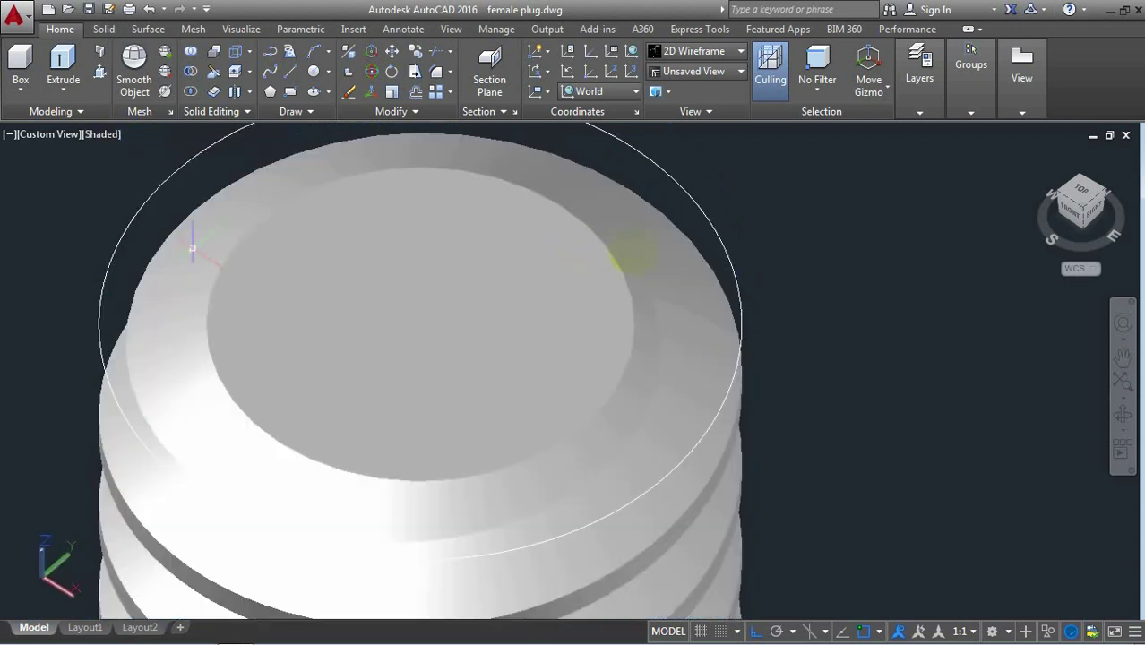
scroll(710, 249, "down", 3)
scroll(709, 249, "down", 3)
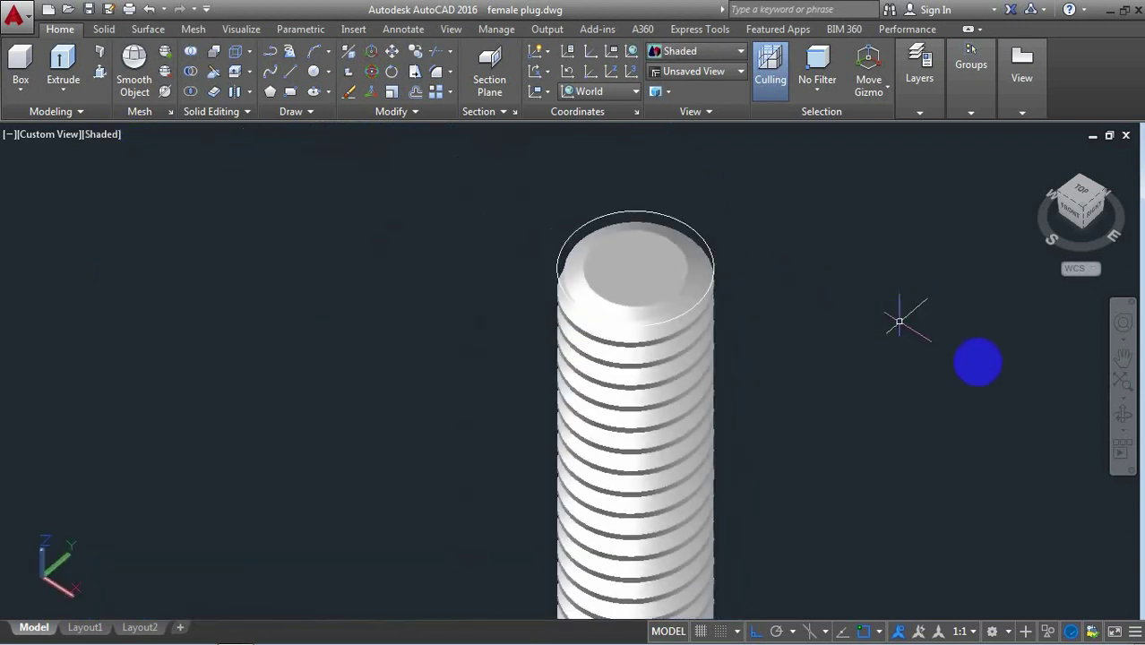
Orbit the model until the threaded screw stands upright above its slotted head
left_click(1124, 417)
mouse_move(800, 375)
left_mouse_down()
mouse_move(467, 282)
mouse_move(702, 401)
mouse_move(739, 286)
mouse_move(790, 284)
mouse_move(703, 284)
mouse_move(729, 404)
mouse_move(736, 345)
mouse_move(673, 348)
left_mouse_up()
left_click_drag(655, 415, 654, 341)
mouse_move(726, 396)
left_mouse_down()
mouse_move(723, 468)
mouse_move(748, 288)
left_mouse_up()
right_click(780, 293)
left_click(803, 297)
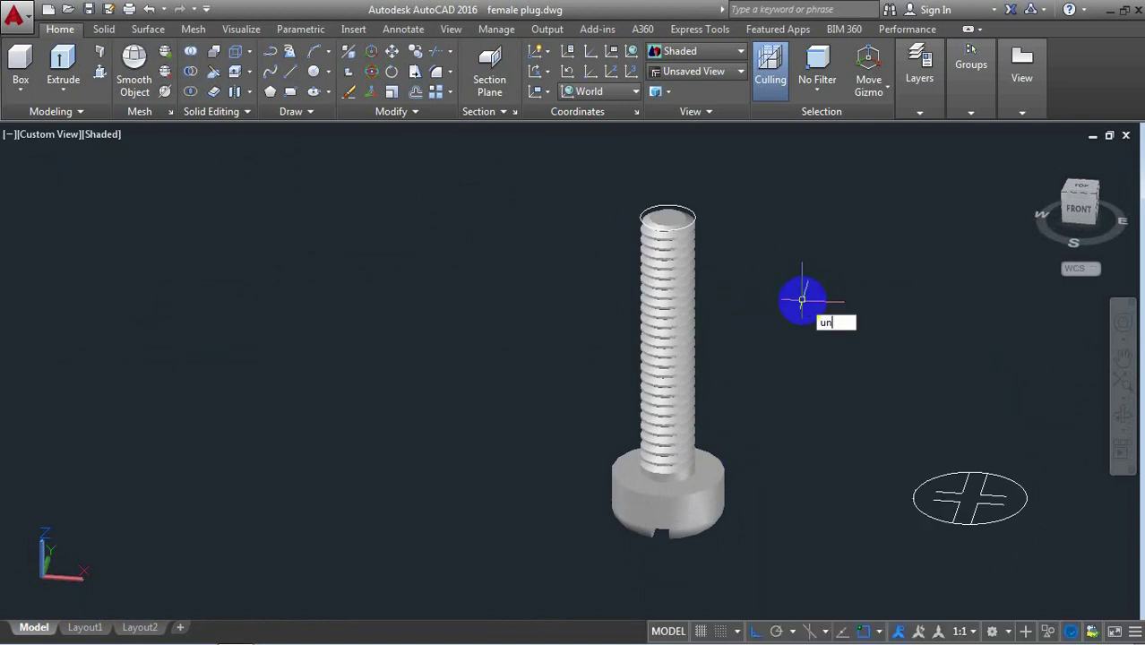
UNION the threaded screw body with its slotted head into a single solid
type("i")
left_click(882, 340)
left_click(672, 410)
left_click(686, 499)
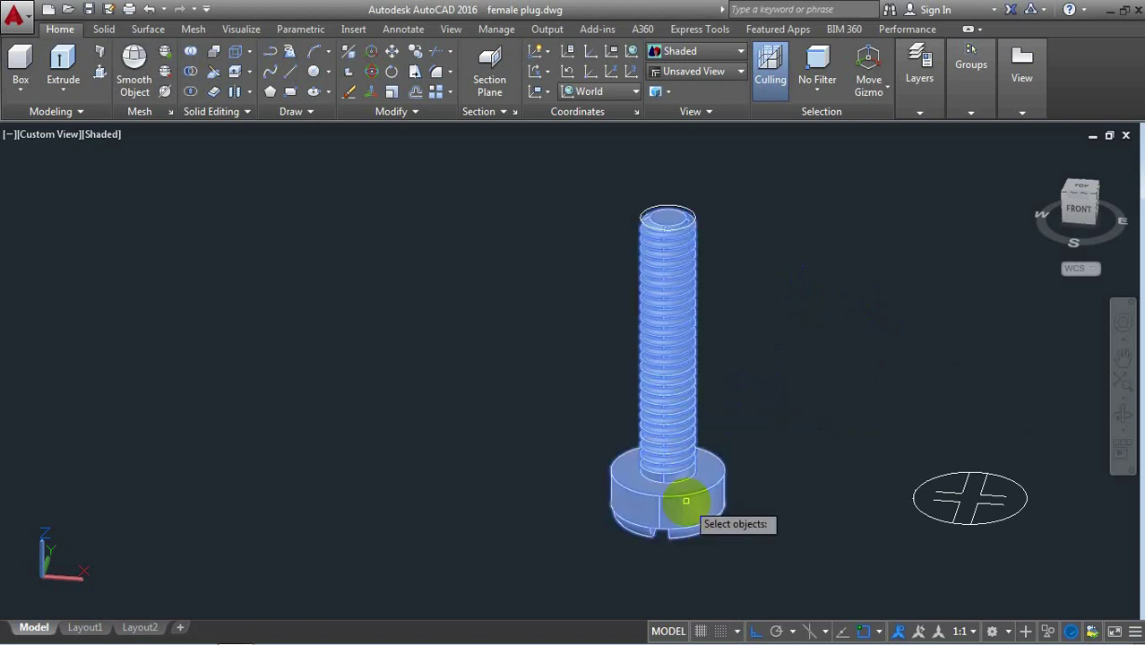
right_click(629, 430)
scroll(571, 352, "down", 4)
scroll(572, 352, "down", 2)
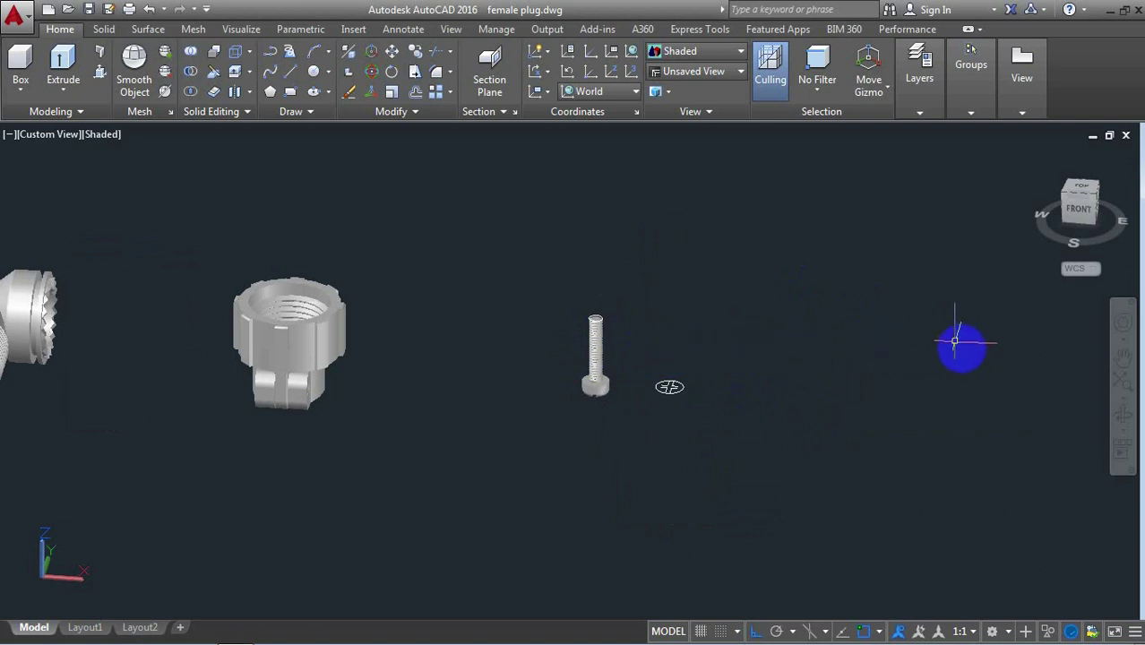
mouse_move(1085, 205)
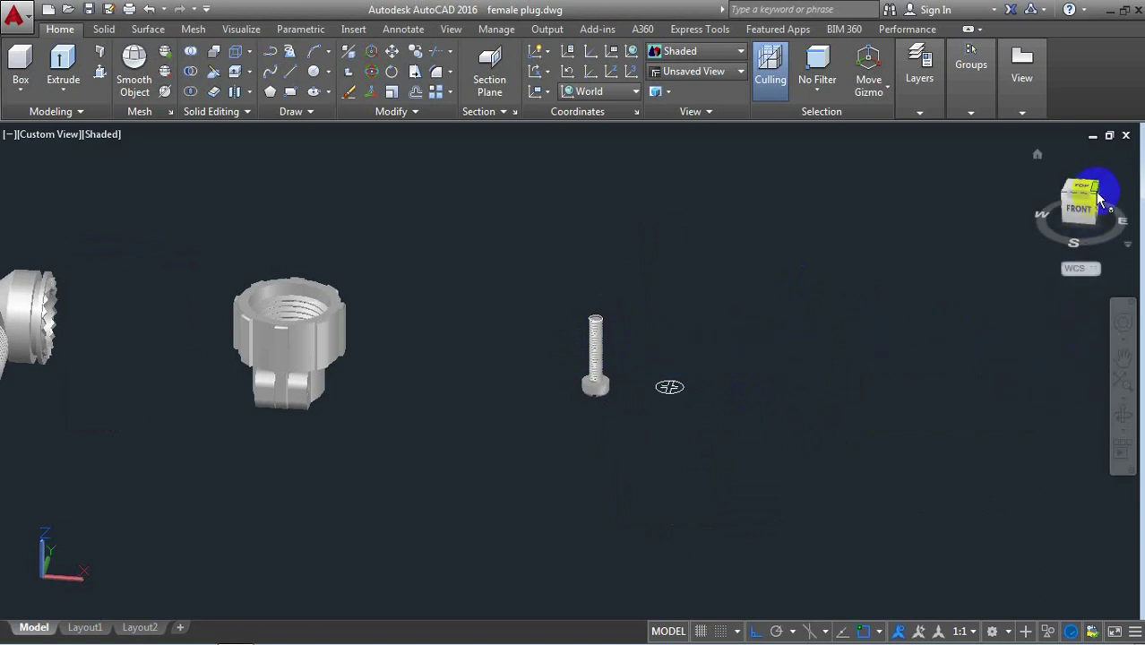
Switch to the SE Isometric view of the model
left_click(1100, 199)
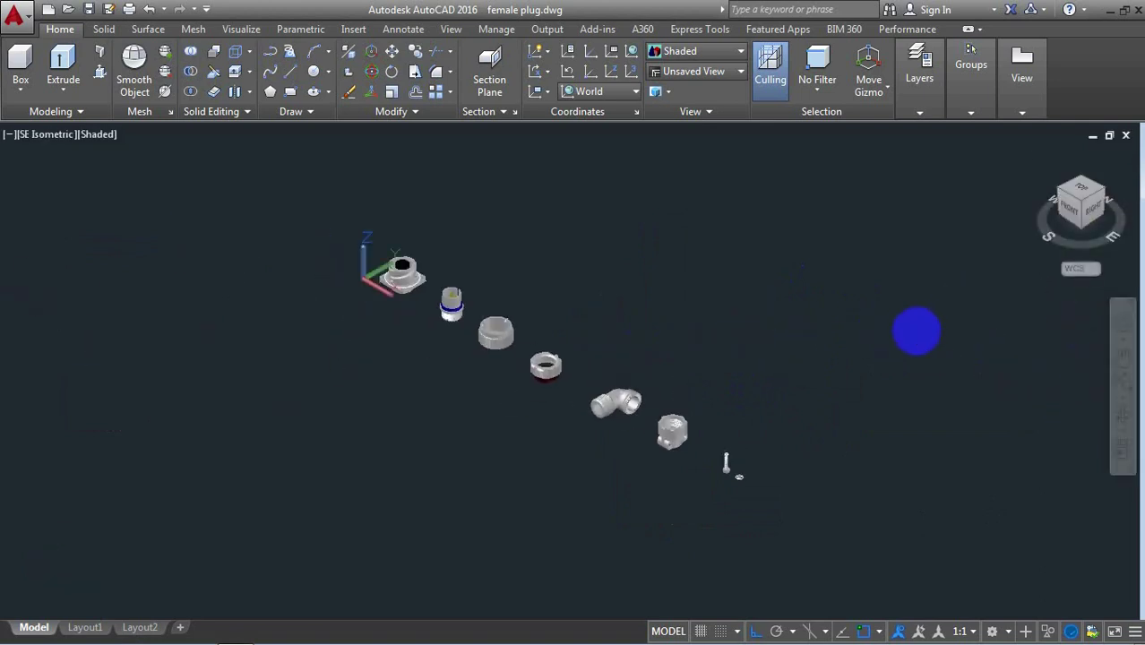
scroll(726, 489, "up", 4)
scroll(827, 403, "up", 3)
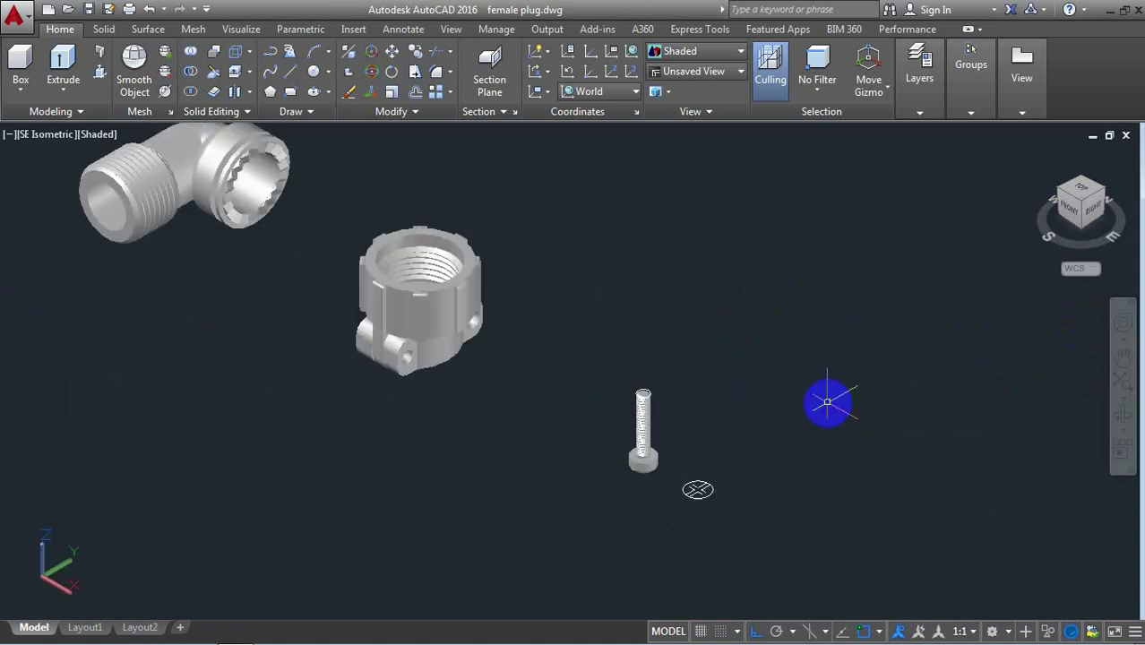
Copy the screw and place the copy beside the original
type("co")
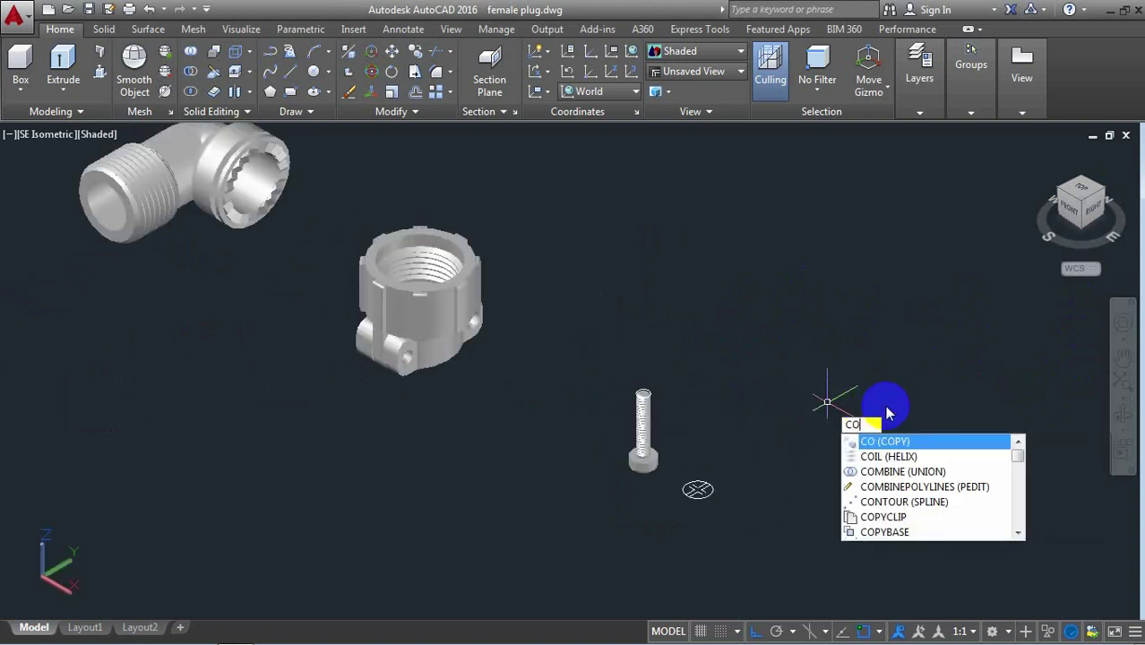
left_click(903, 441)
left_click(644, 421)
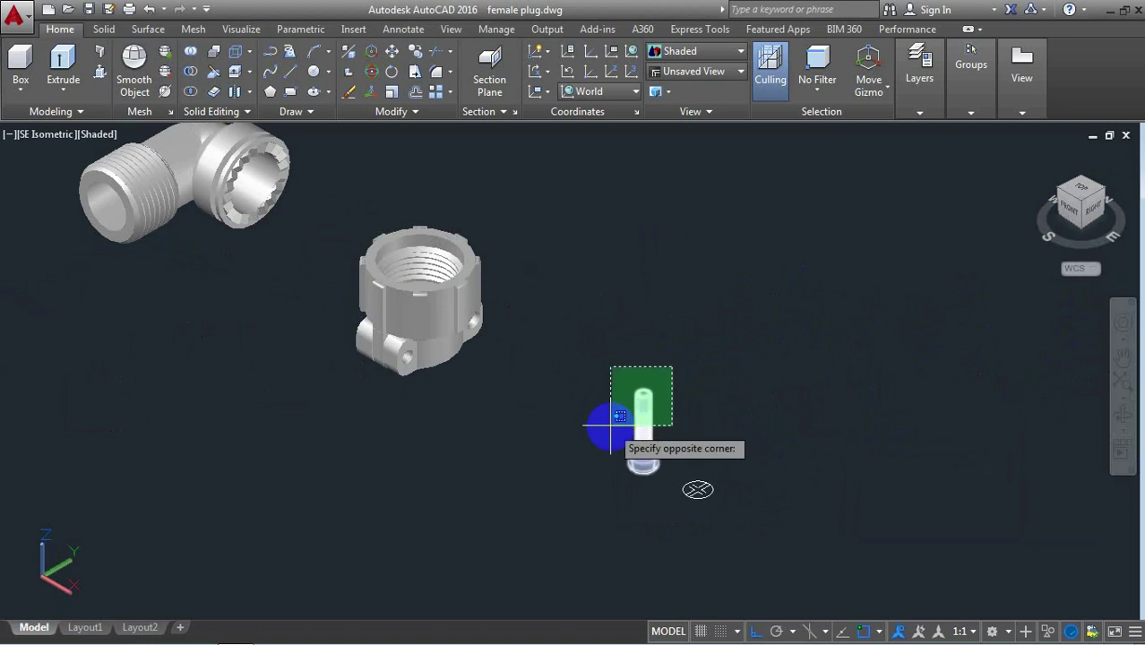
key("Return")
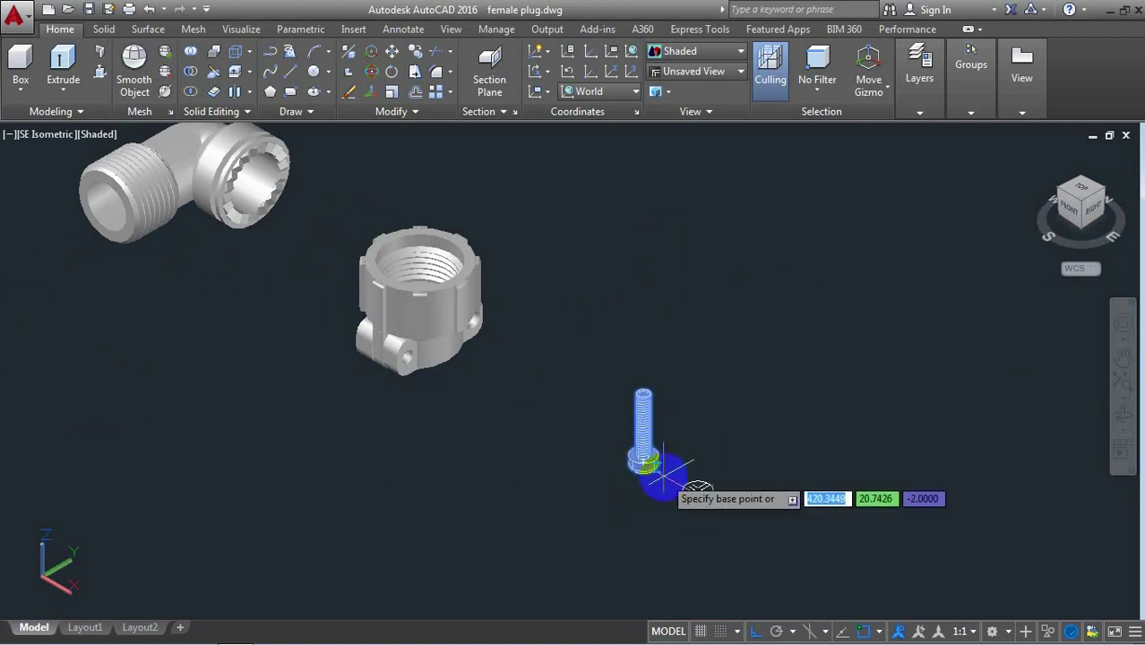
left_click(697, 490)
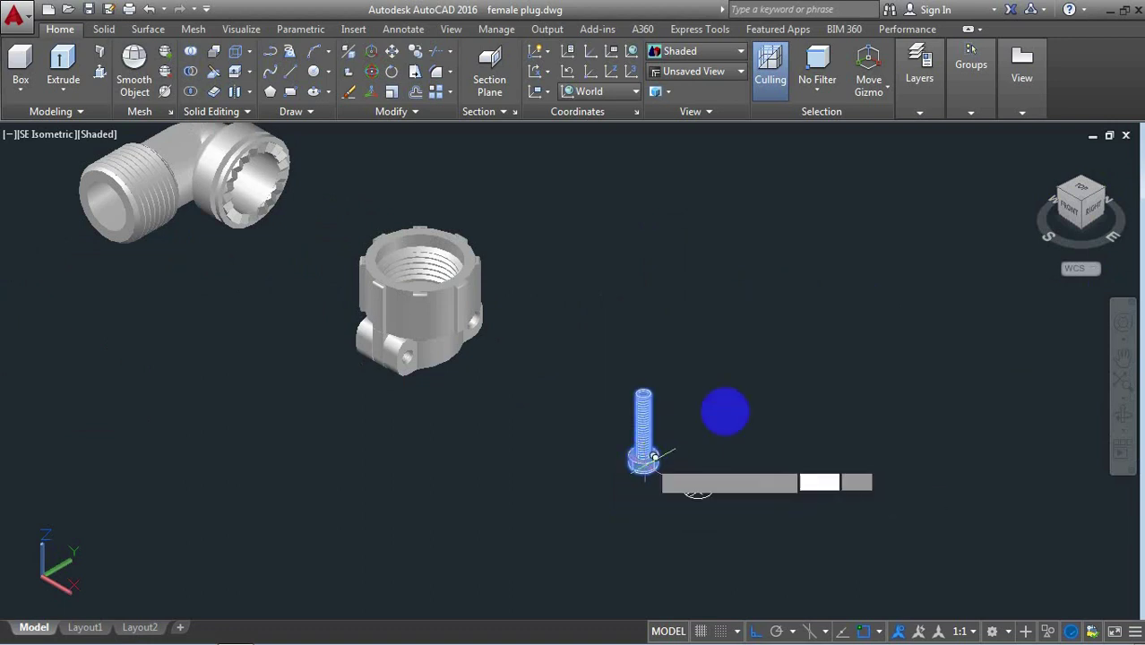
left_click(798, 413)
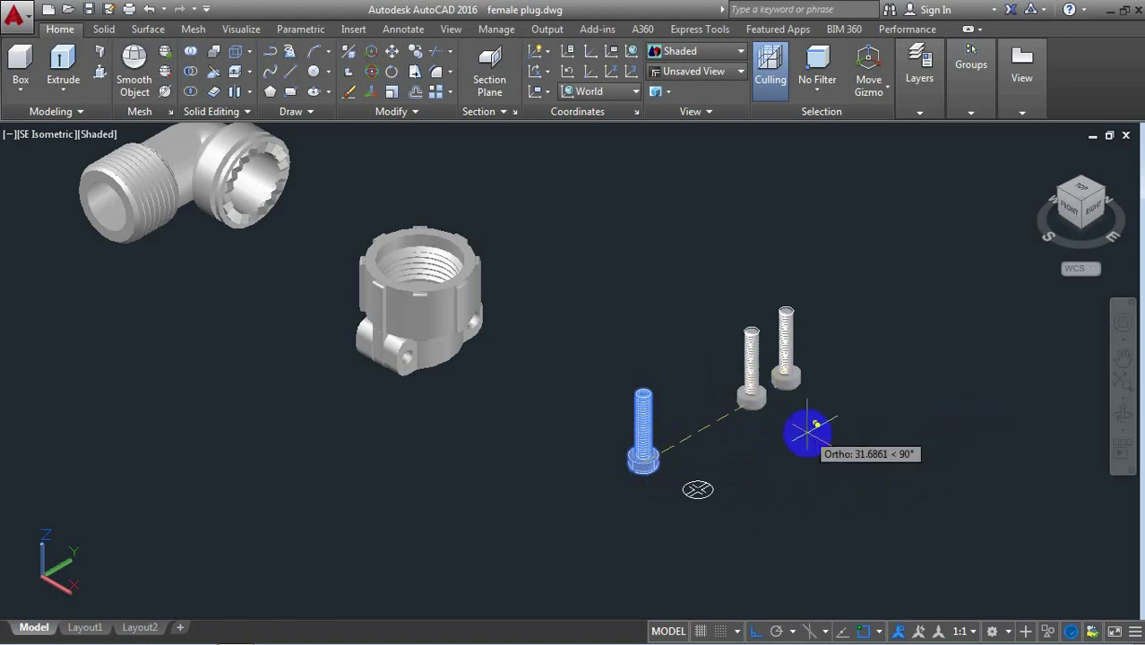
key("Return")
Rotate the copied screw 90° with ROTATE3D about an axis at its base
type("o")
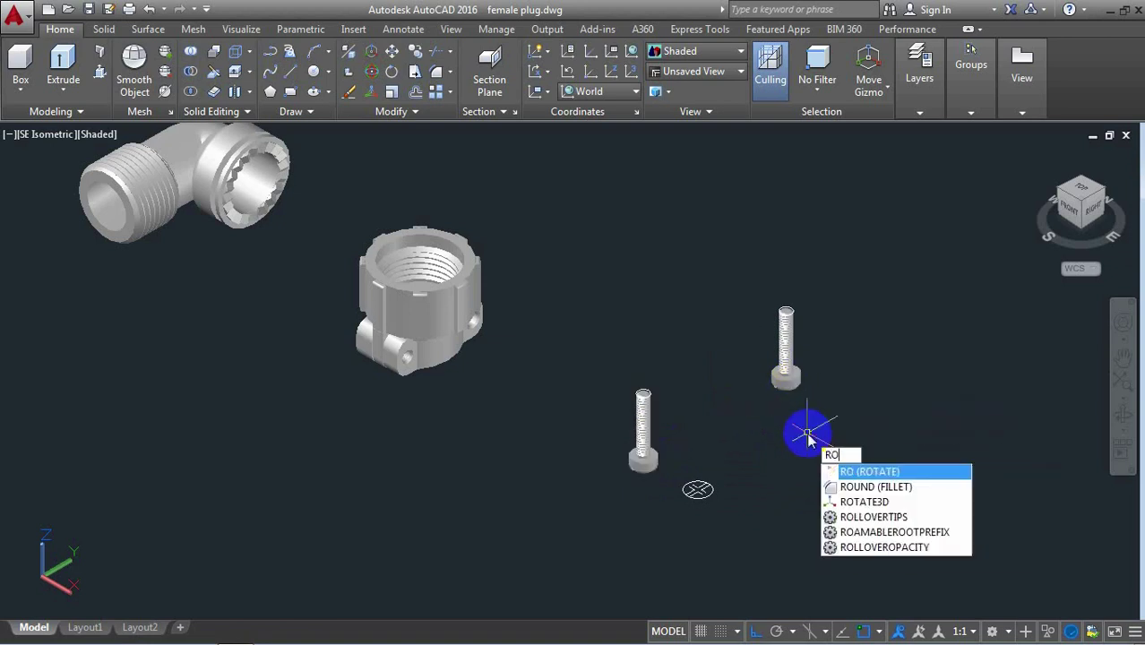
left_click(902, 503)
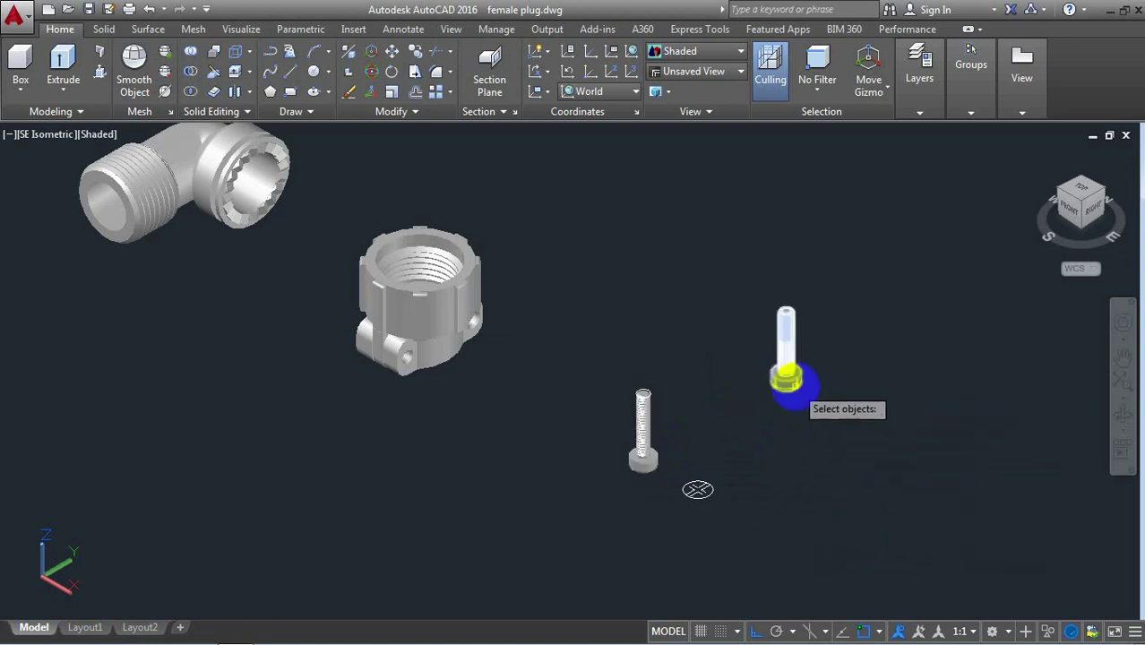
left_click(785, 374)
key("Return")
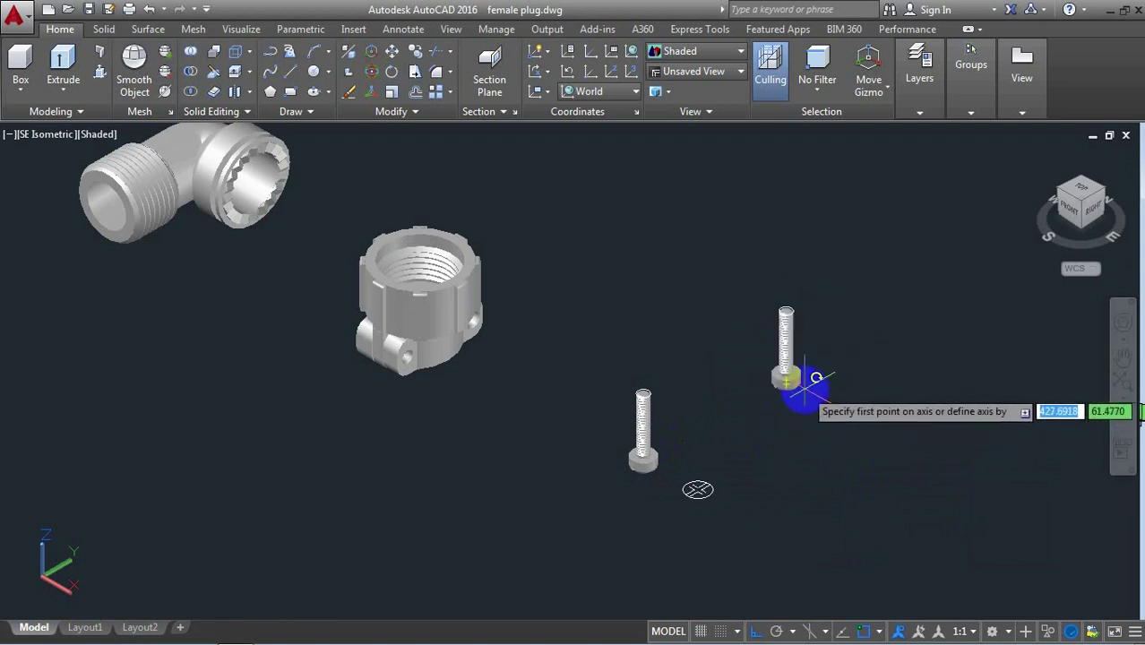
left_click(786, 383)
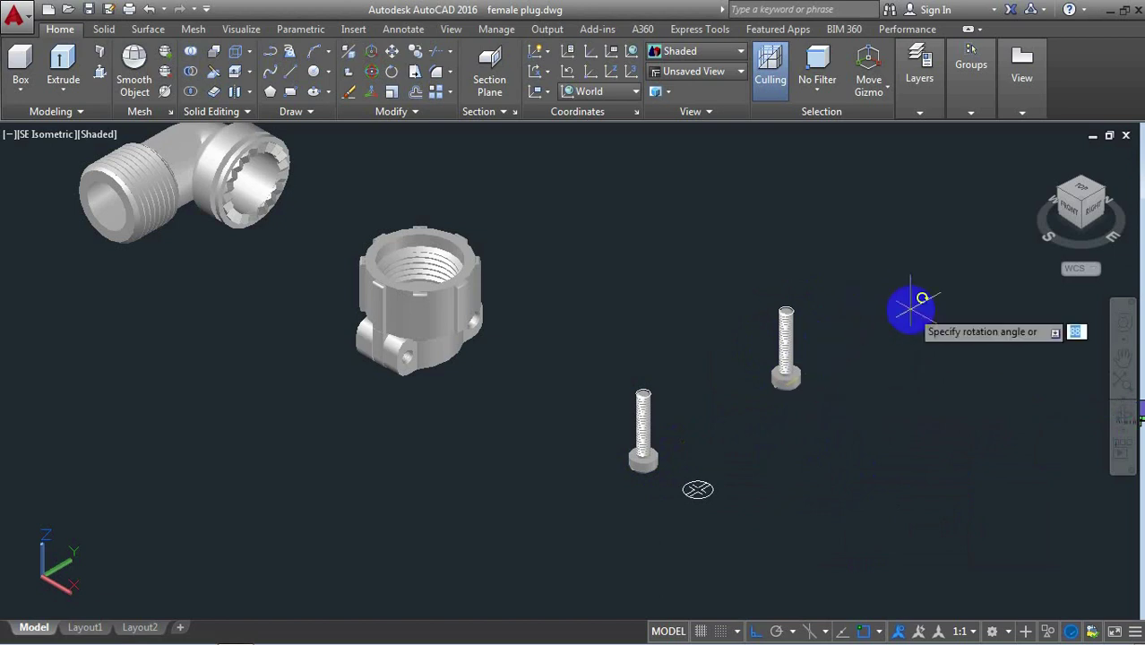
type("90")
key("Return")
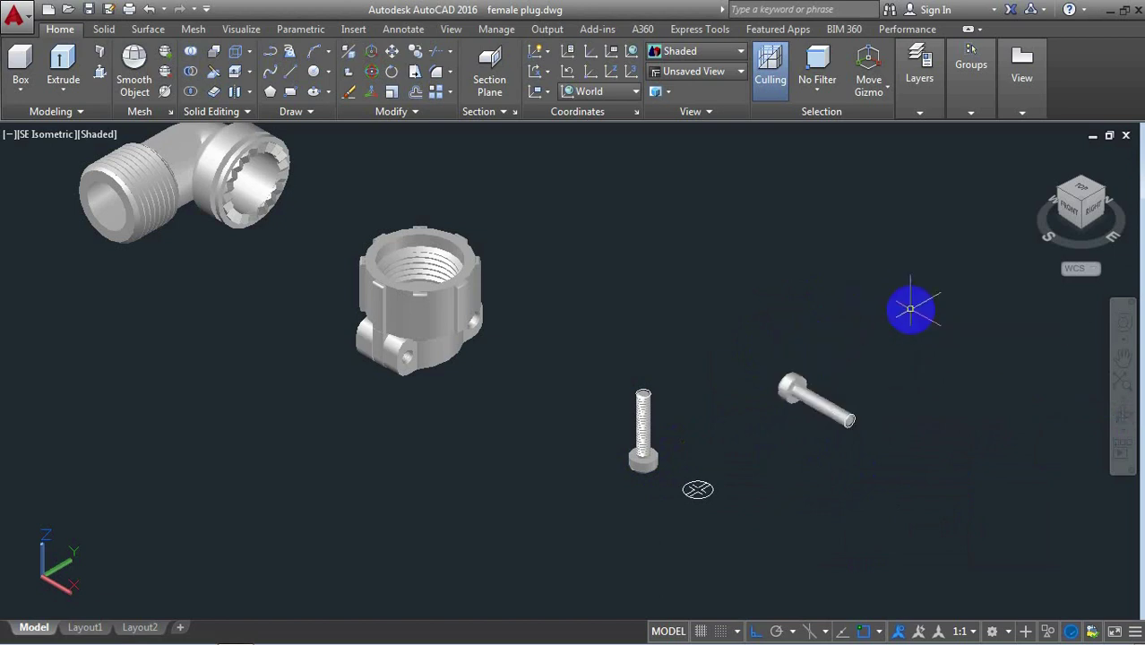
Rotate the other upright screw 90° about its base as well
right_click(889, 261)
left_click(899, 272)
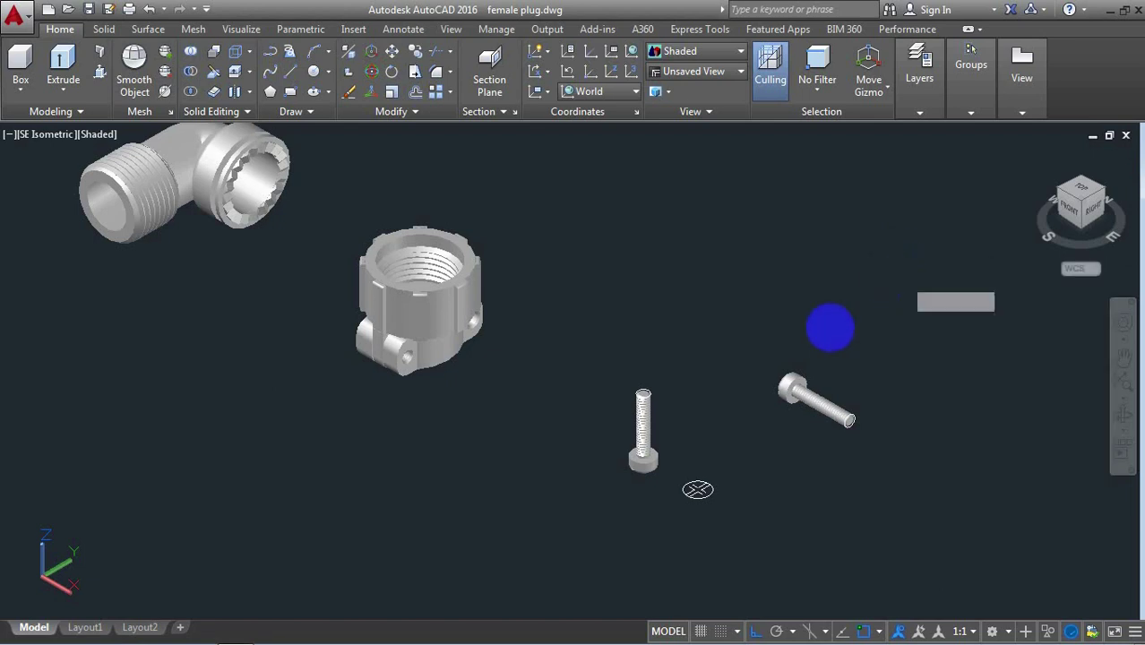
left_click(672, 378)
left_click(607, 426)
key("Return")
left_click(643, 461)
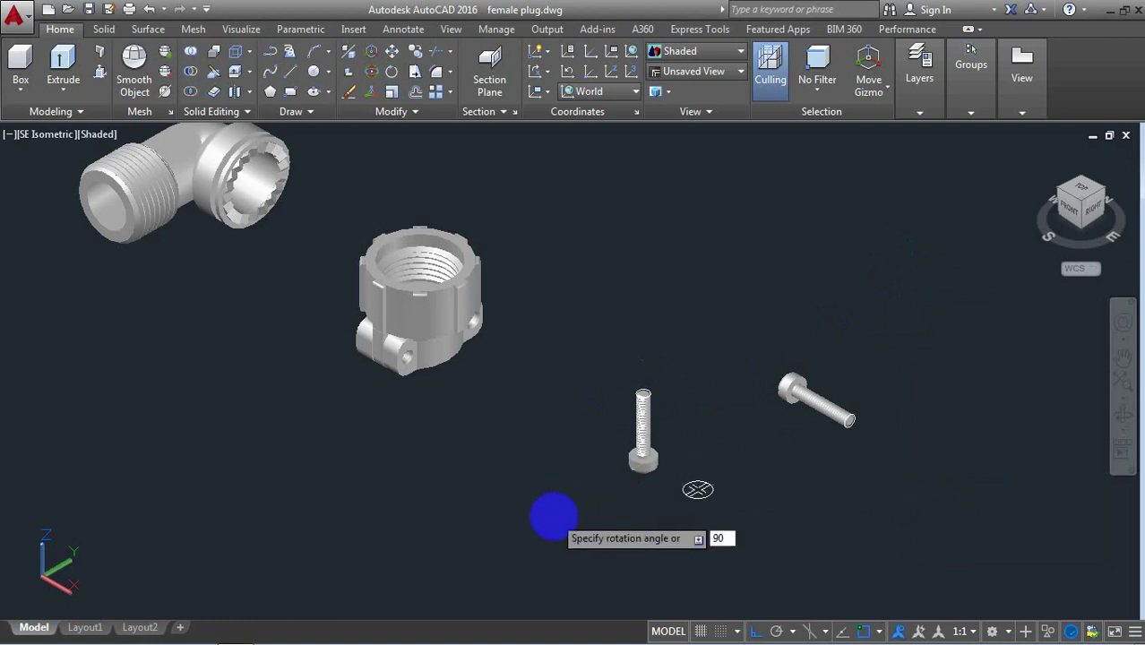
key("Return")
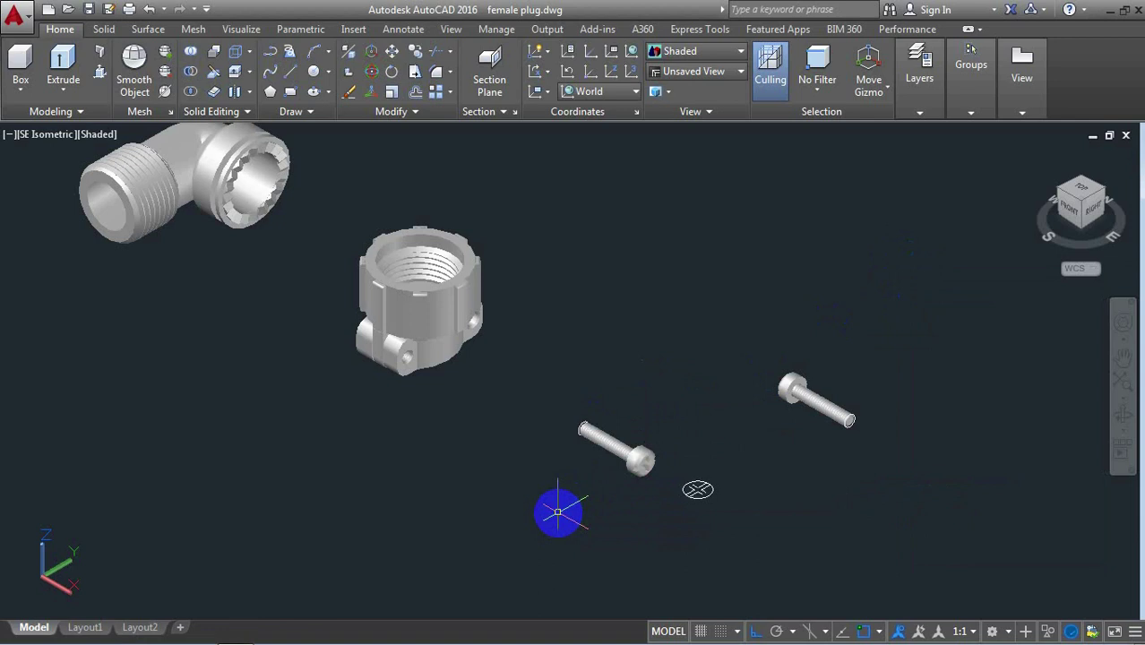
Start moving the right screw, using its threaded tip centre as base point
scroll(865, 469, "up", 2)
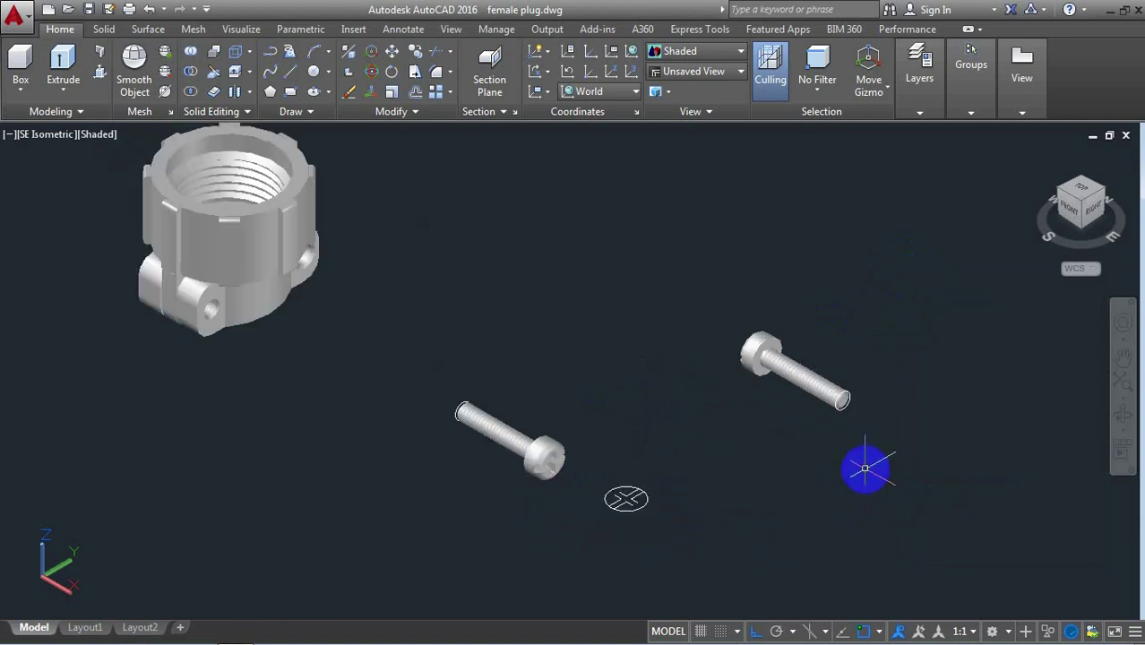
left_click(941, 511)
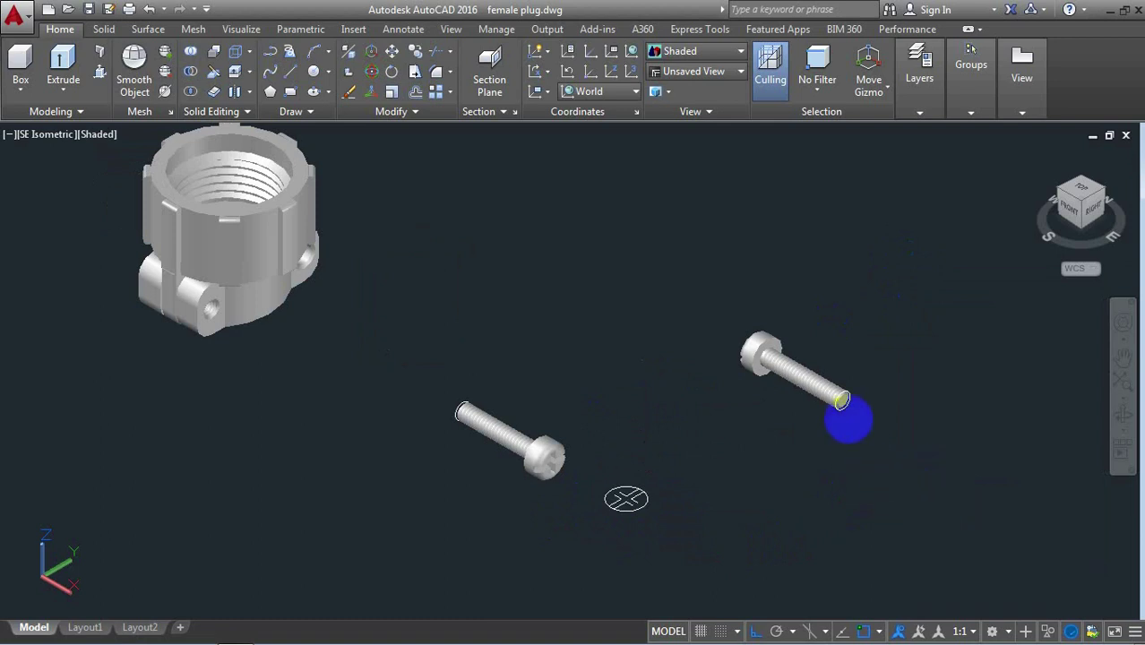
scroll(841, 400, "up", 2)
left_click(856, 402)
key("Return")
scroll(870, 407, "up", 1)
scroll(834, 408, "up", 2)
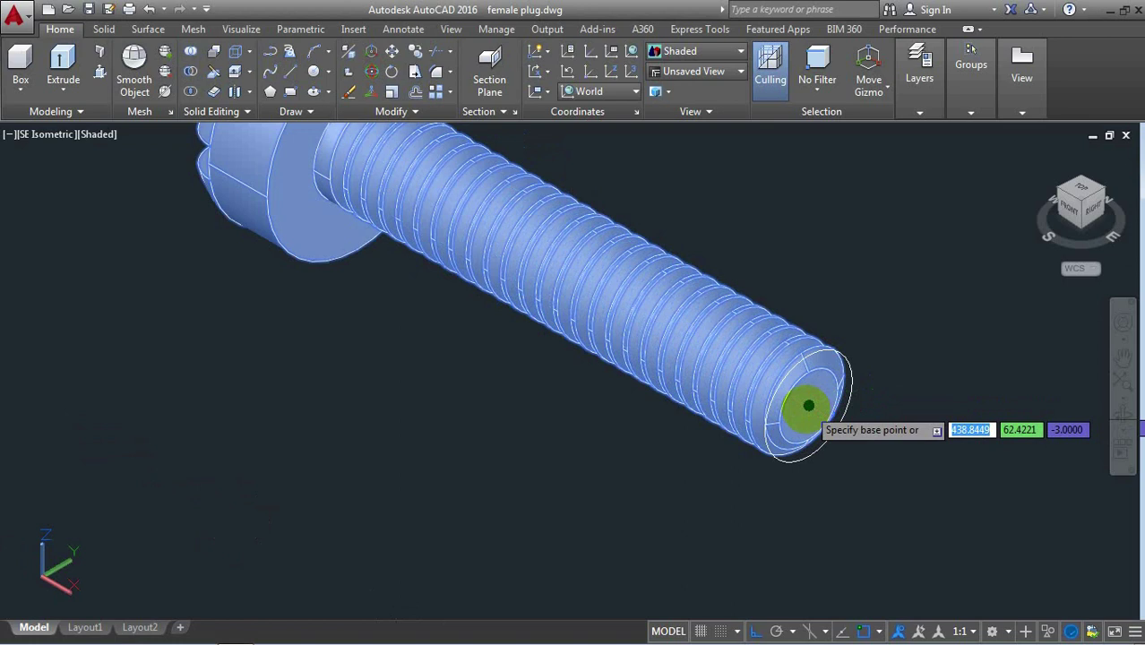
left_click(809, 406)
scroll(811, 399, "down", 4)
scroll(771, 408, "down", 2)
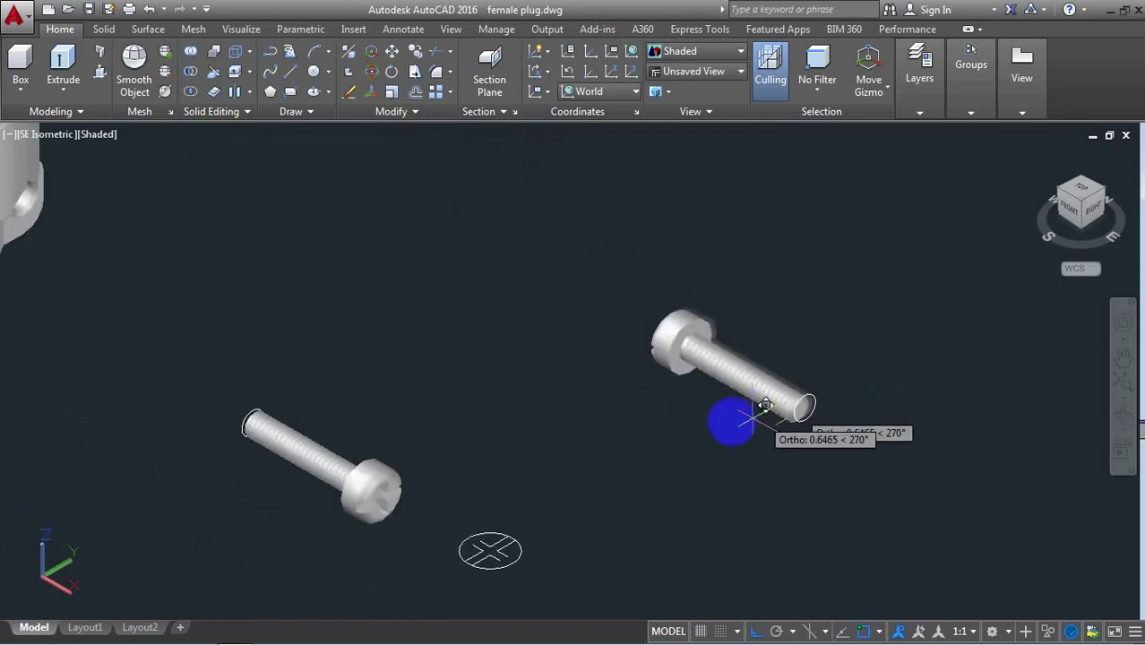
scroll(744, 416, "down", 2)
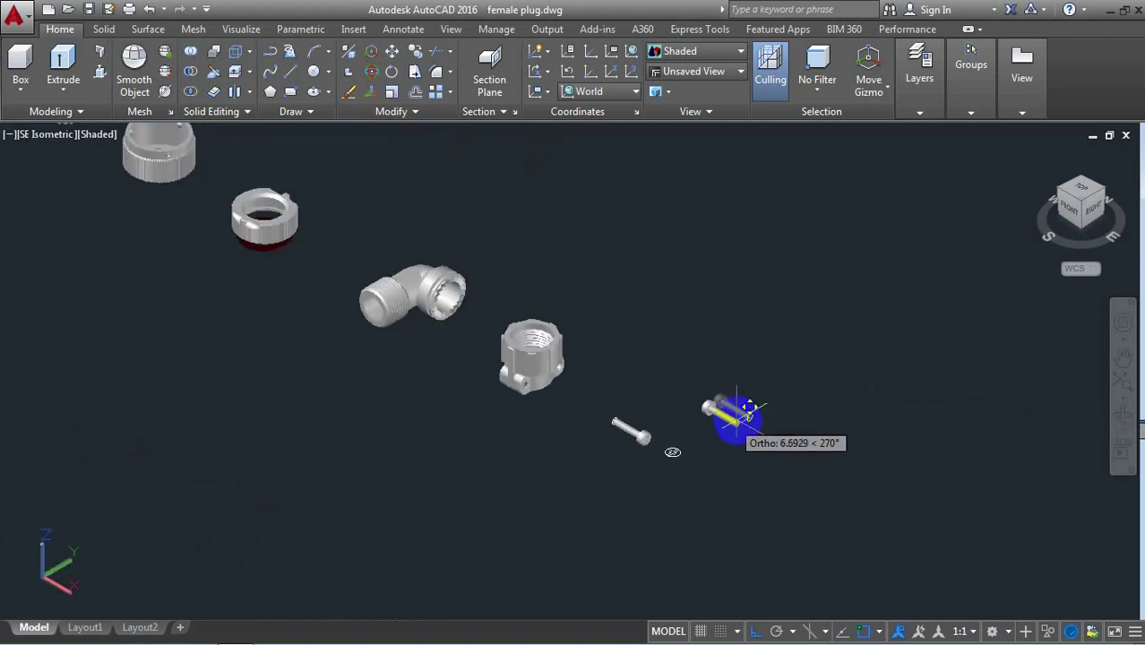
Orbit and zoom in on the clamp nut's side lug holes
left_click(1125, 420)
mouse_move(590, 416)
left_mouse_down()
mouse_move(654, 403)
mouse_move(698, 372)
mouse_move(737, 363)
left_mouse_up()
scroll(550, 184, "up", 1)
scroll(568, 209, "up", 1)
scroll(570, 188, "up", 2)
scroll(565, 185, "up", 2)
With Ortho on, drop the screw into the centre of the lug hole
scroll(567, 212, "up", 1)
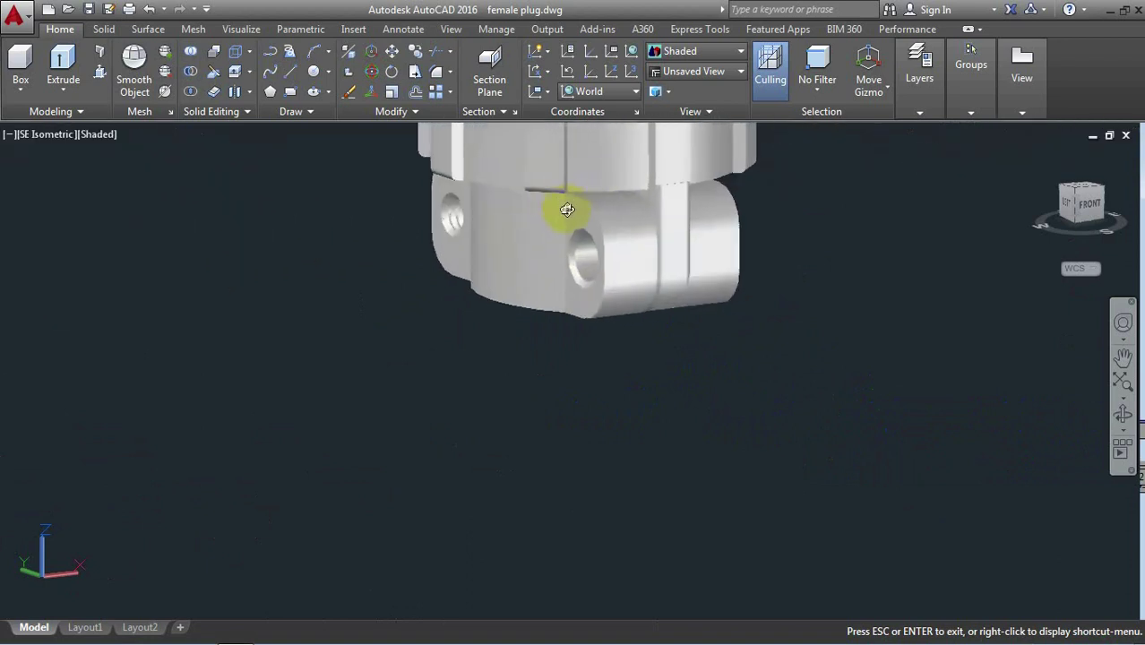
scroll(563, 230, "up", 1)
right_click(574, 230)
left_click(611, 239)
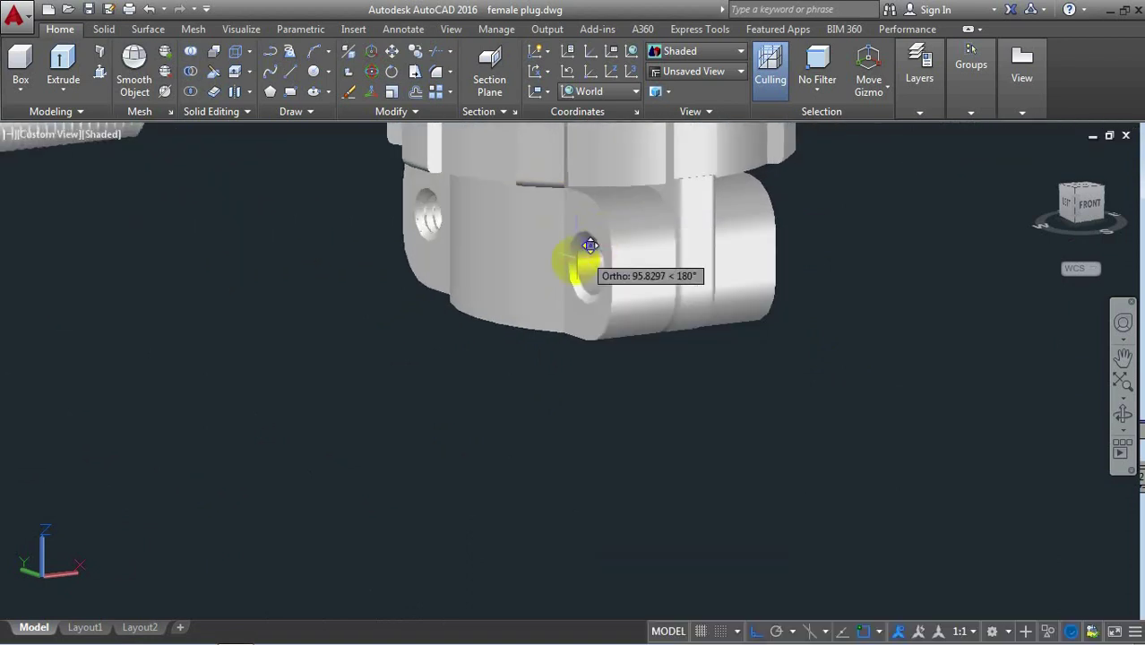
scroll(583, 259, "up", 2)
scroll(619, 262, "up", 1)
key("F8")
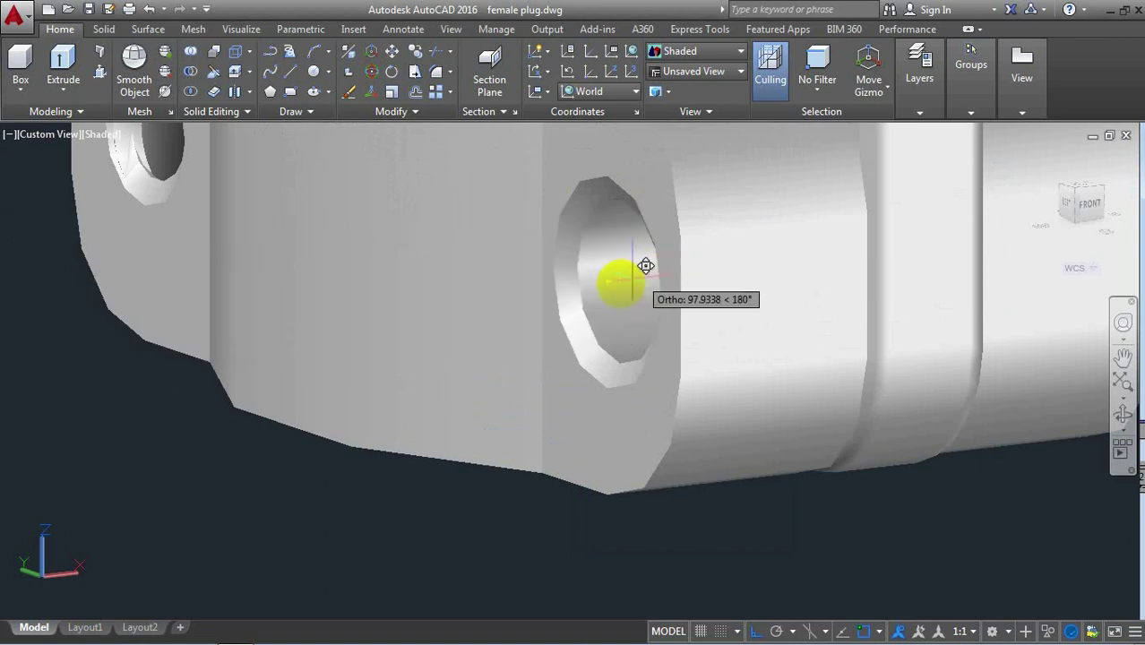
left_click(607, 283)
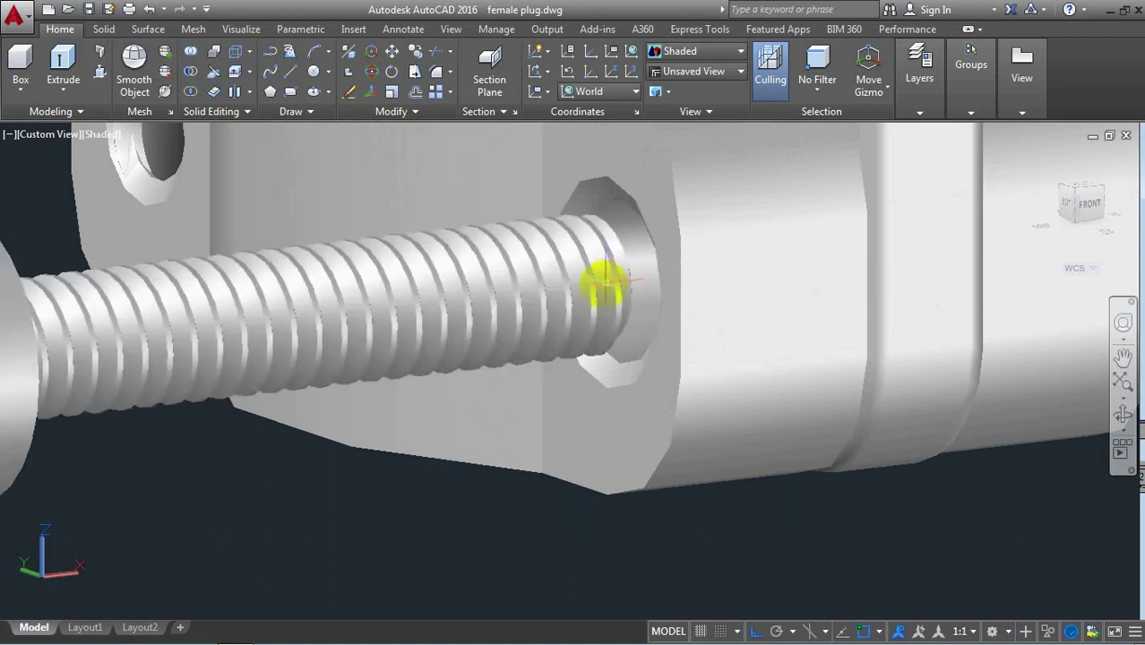
scroll(573, 305, "down", 3)
scroll(498, 305, "up", 3)
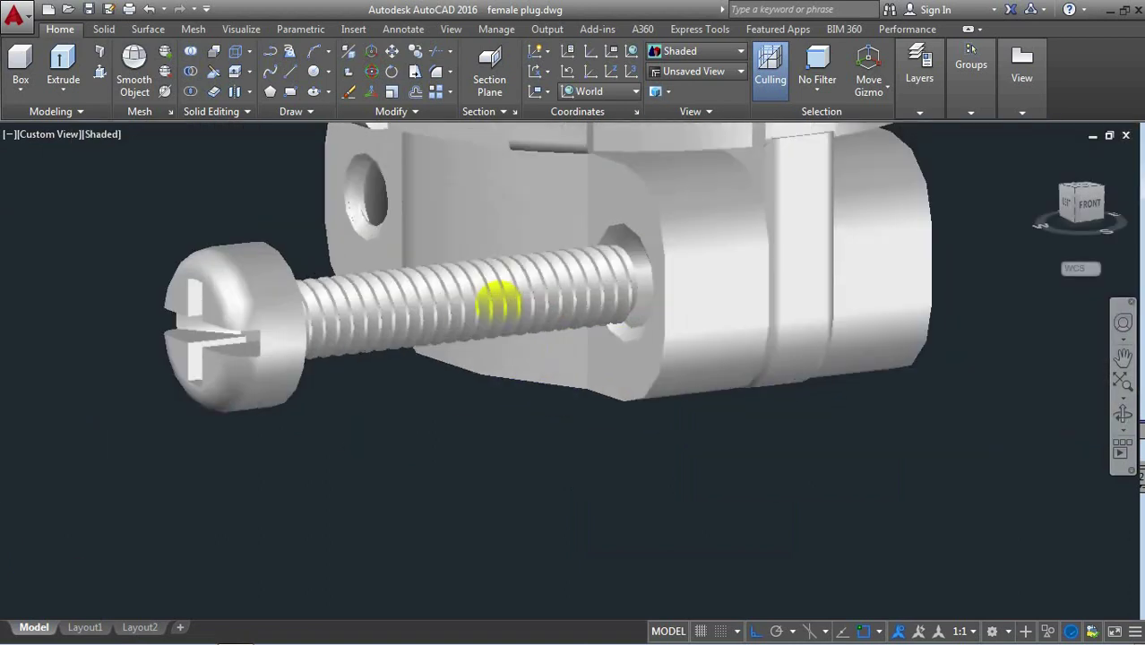
Orbit and zoom around the nut to check the screw's fit in the holes
left_click(1123, 415)
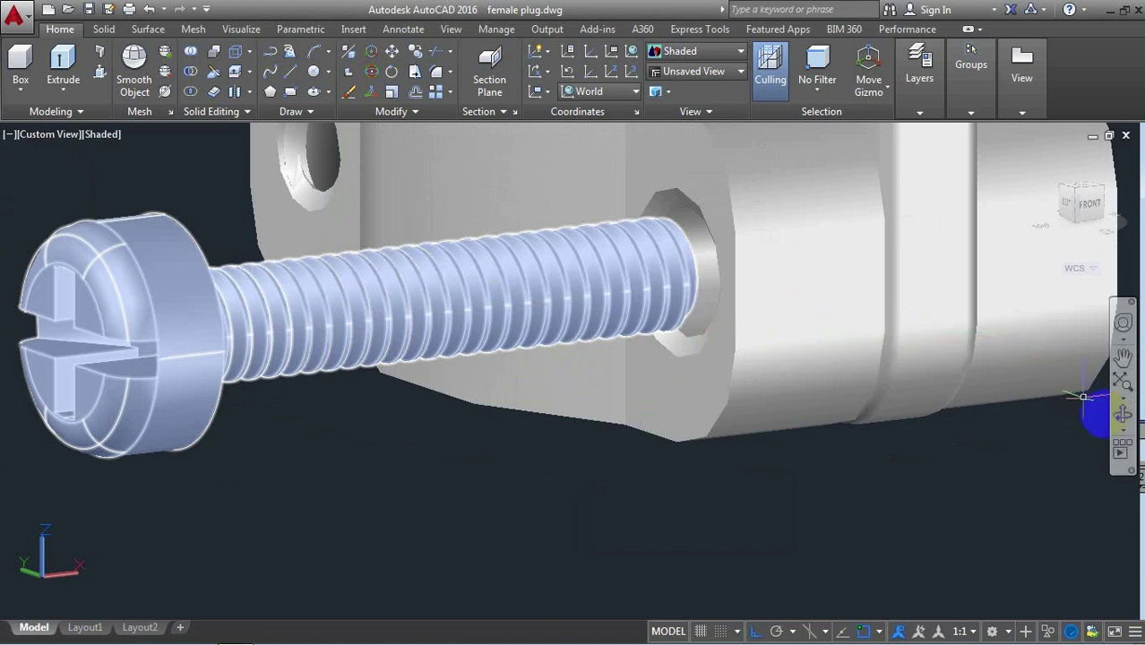
mouse_move(902, 371)
left_mouse_down()
mouse_move(573, 345)
mouse_move(579, 361)
left_mouse_up()
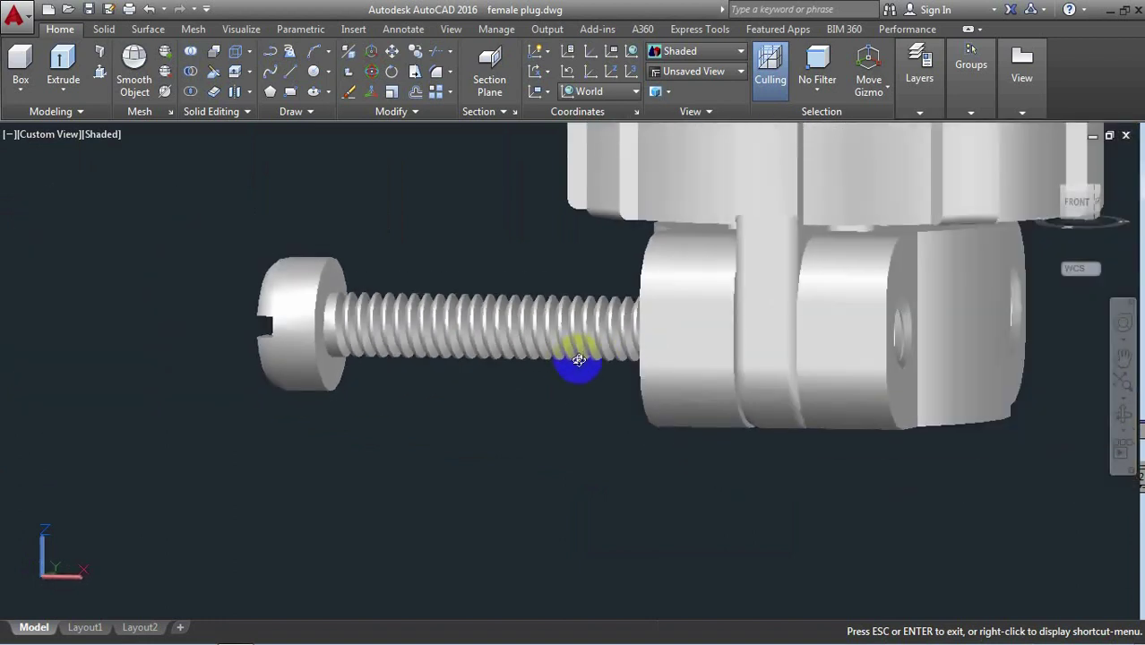
scroll(579, 361, "down", 1)
scroll(581, 363, "down", 2)
scroll(581, 363, "down", 1)
scroll(659, 358, "down", 1)
mouse_move(744, 370)
left_mouse_down()
mouse_move(892, 360)
mouse_move(934, 297)
left_mouse_up()
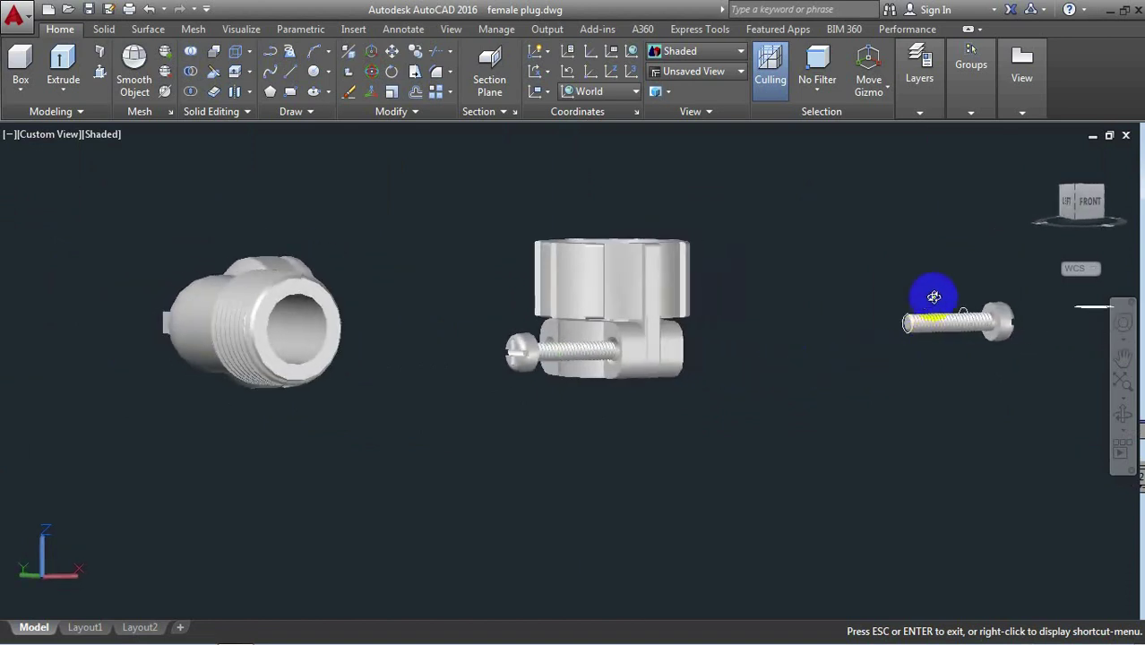
scroll(934, 297, "up", 2)
scroll(914, 312, "up", 1)
scroll(886, 325, "up", 1)
Leave orbit and start MOVE with the second screw selected
right_click(883, 288)
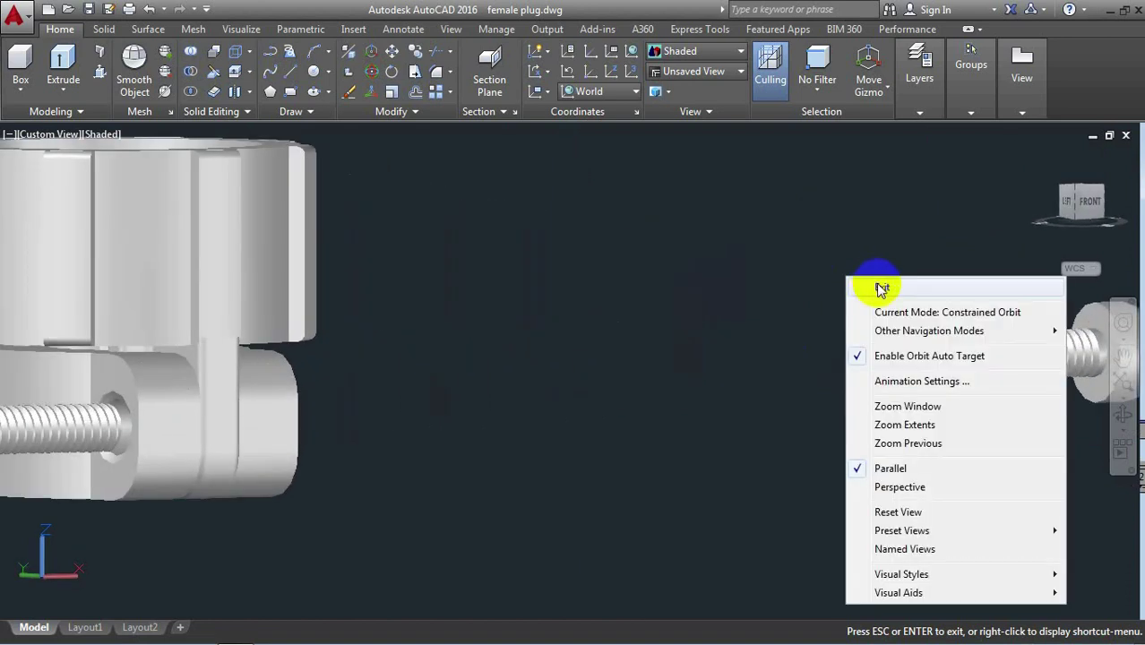
left_click(883, 288)
type("M")
left_click(931, 322)
scroll(932, 349, "up", 1)
scroll(933, 350, "up", 1)
scroll(932, 350, "up", 1)
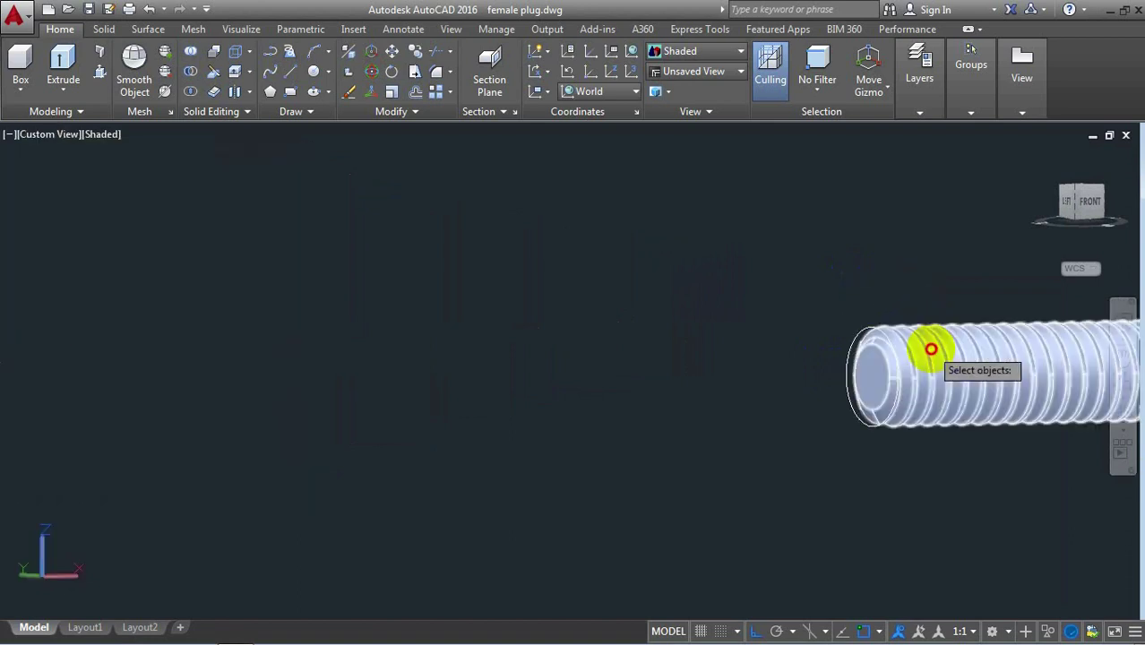
left_click(931, 349)
key("Return")
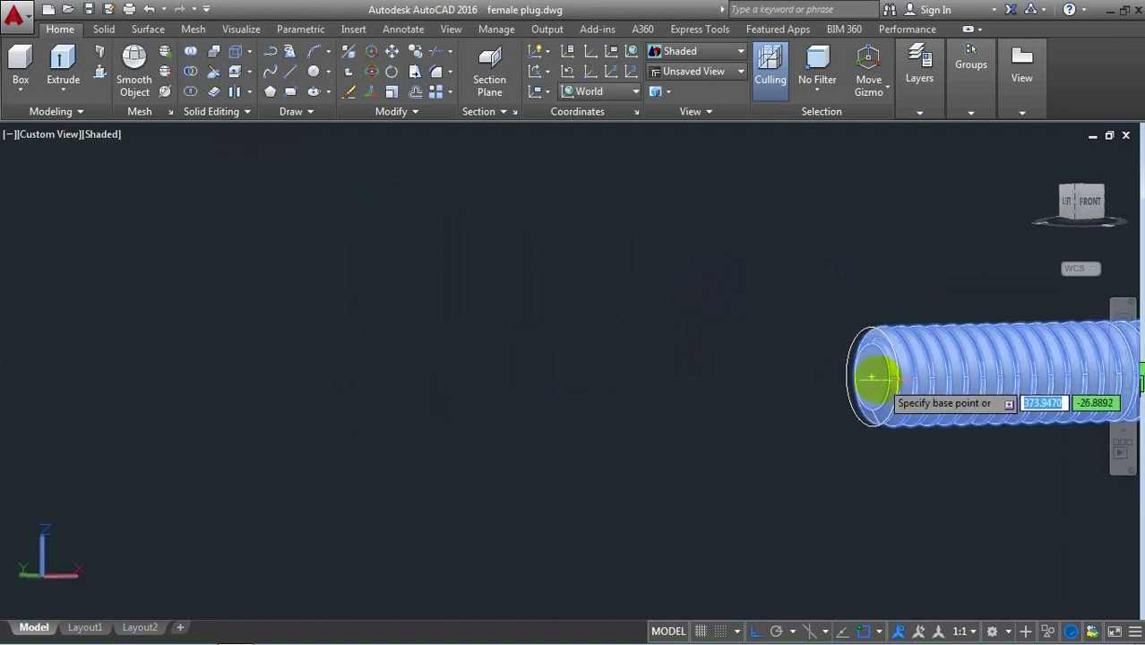
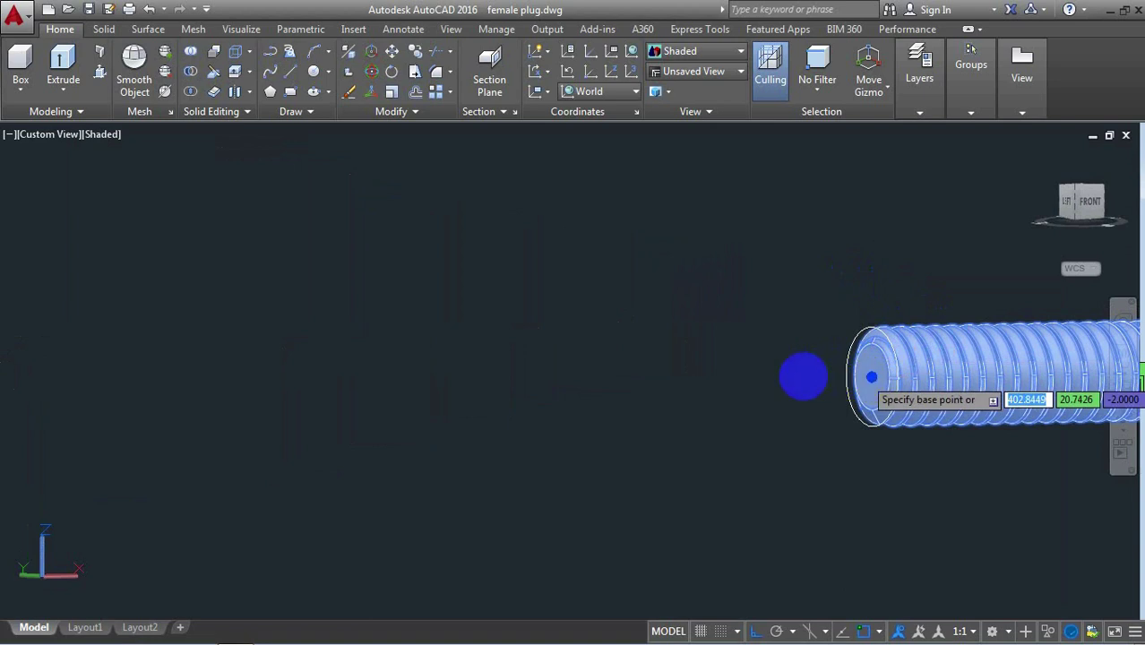
Pick the screw's end centre as base point and drop the copy into the clamp's second hole
left_click(804, 376)
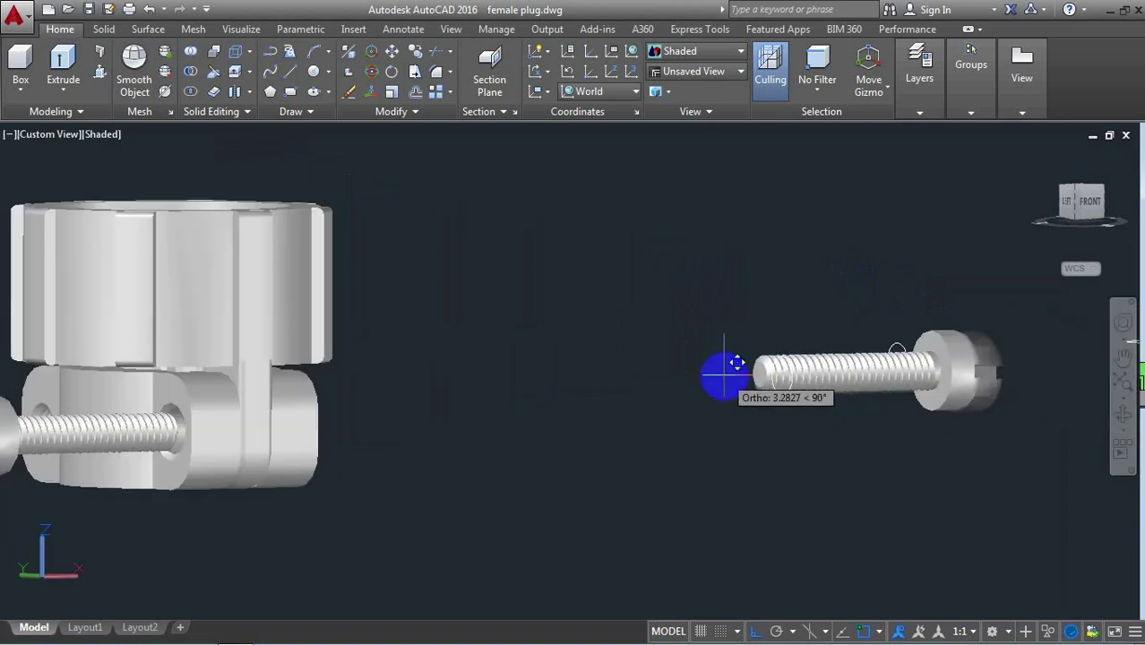
scroll(725, 374, "down", 2)
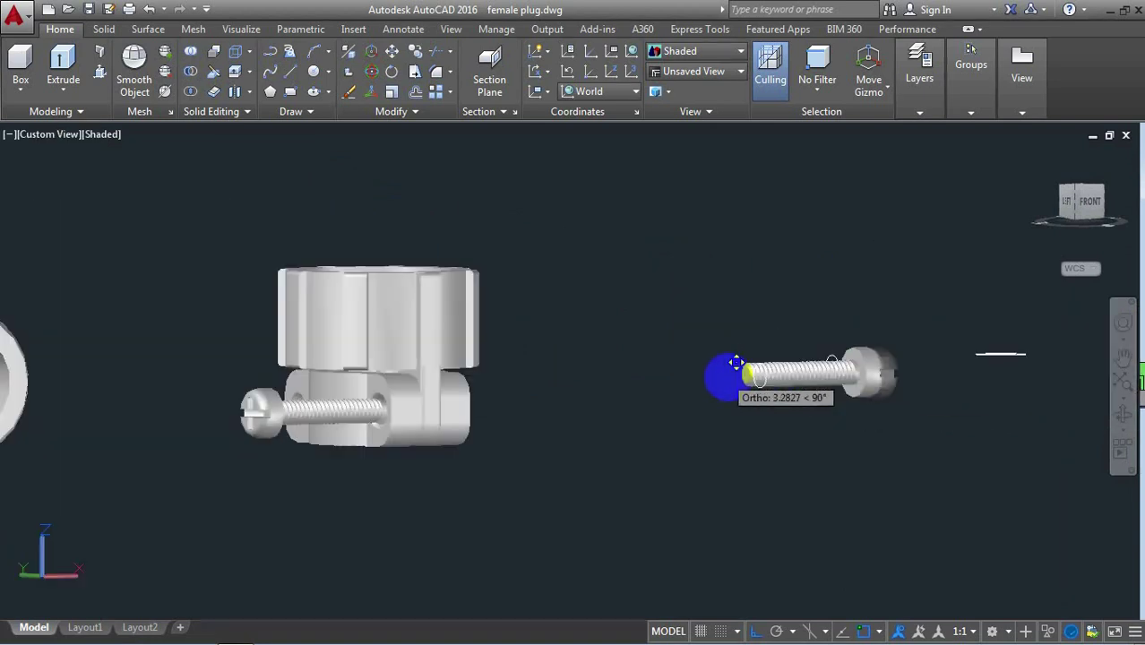
left_click(1123, 415)
mouse_move(870, 401)
left_mouse_down()
mouse_move(576, 413)
mouse_move(776, 408)
left_mouse_up()
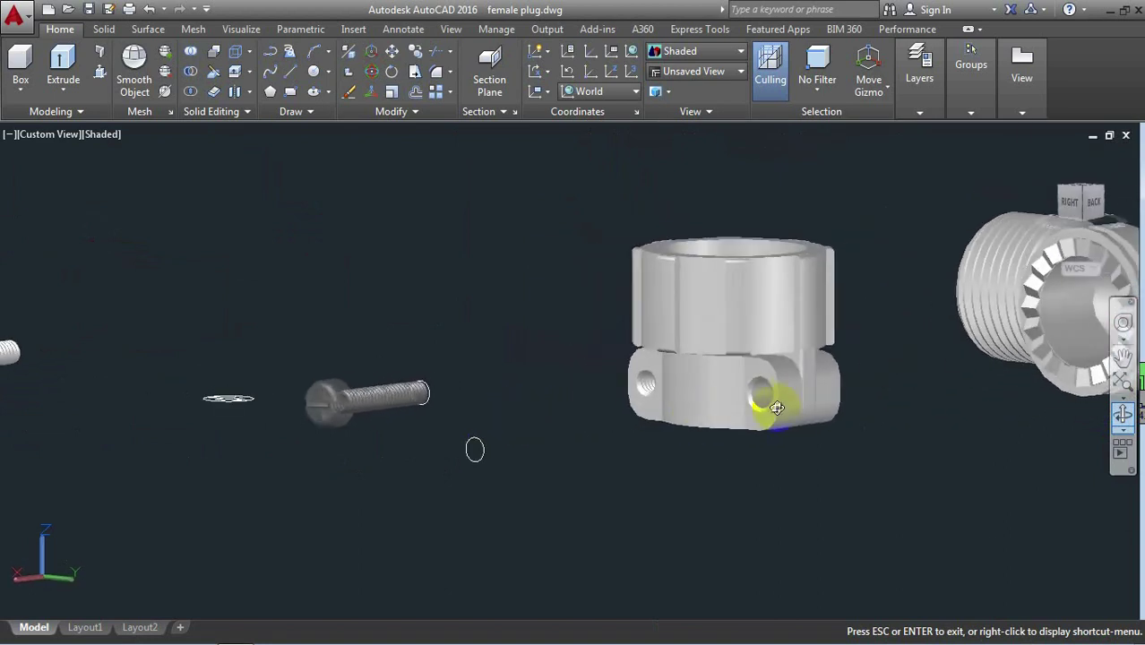
scroll(776, 408, "up", 2)
scroll(779, 394, "up", 3)
right_click(957, 297)
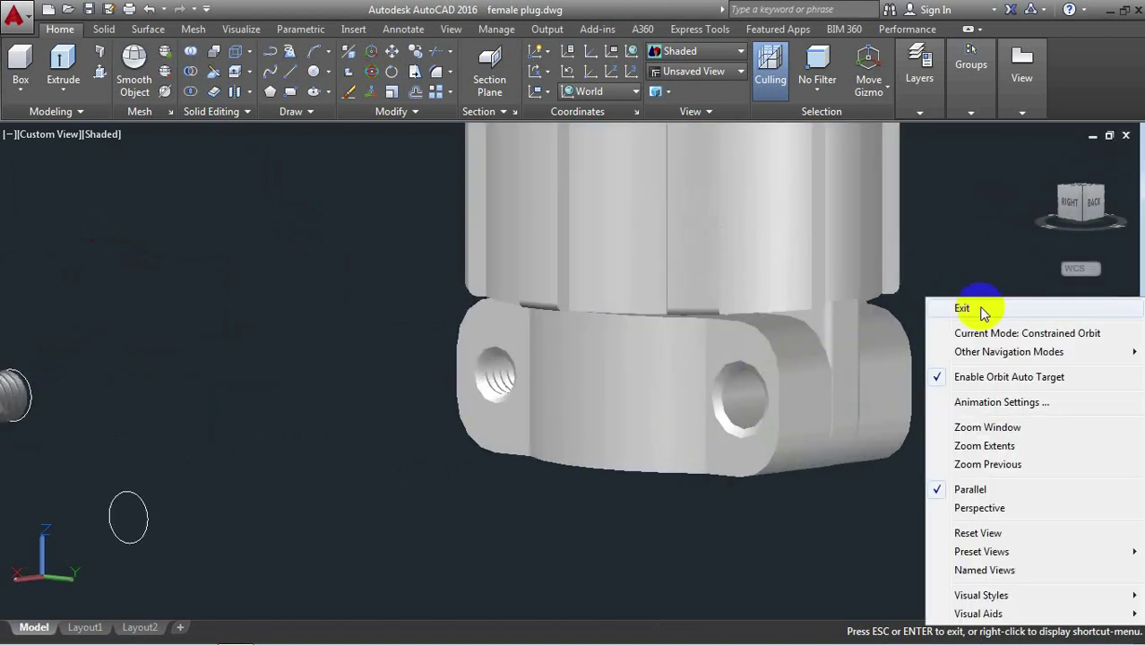
left_click(975, 308)
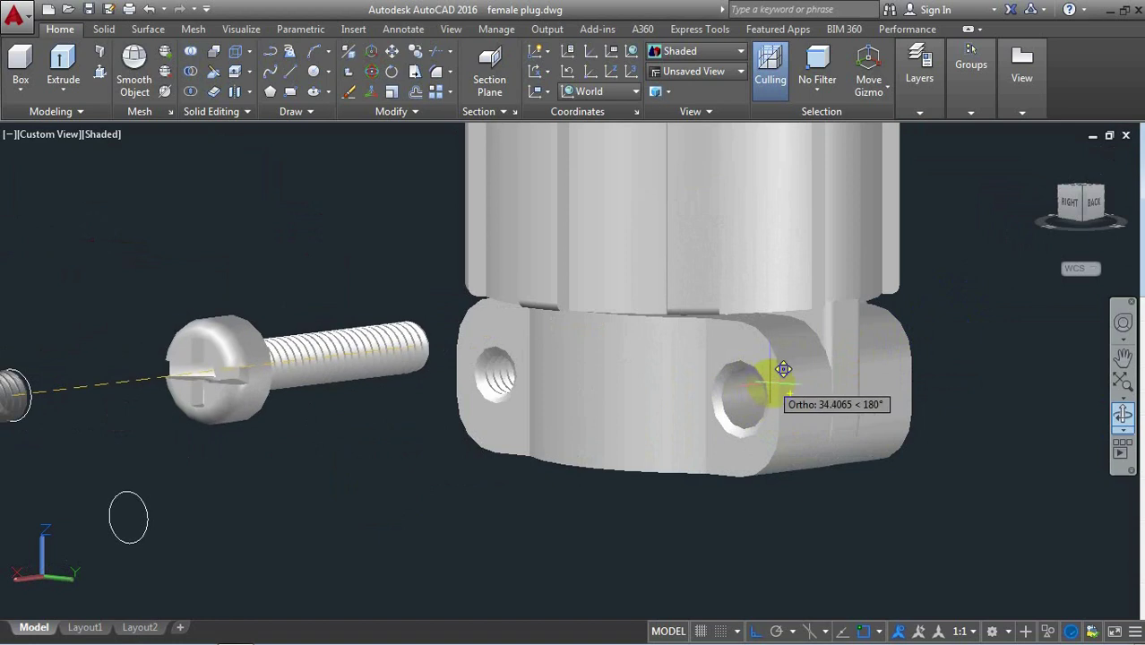
scroll(769, 392, "up", 3)
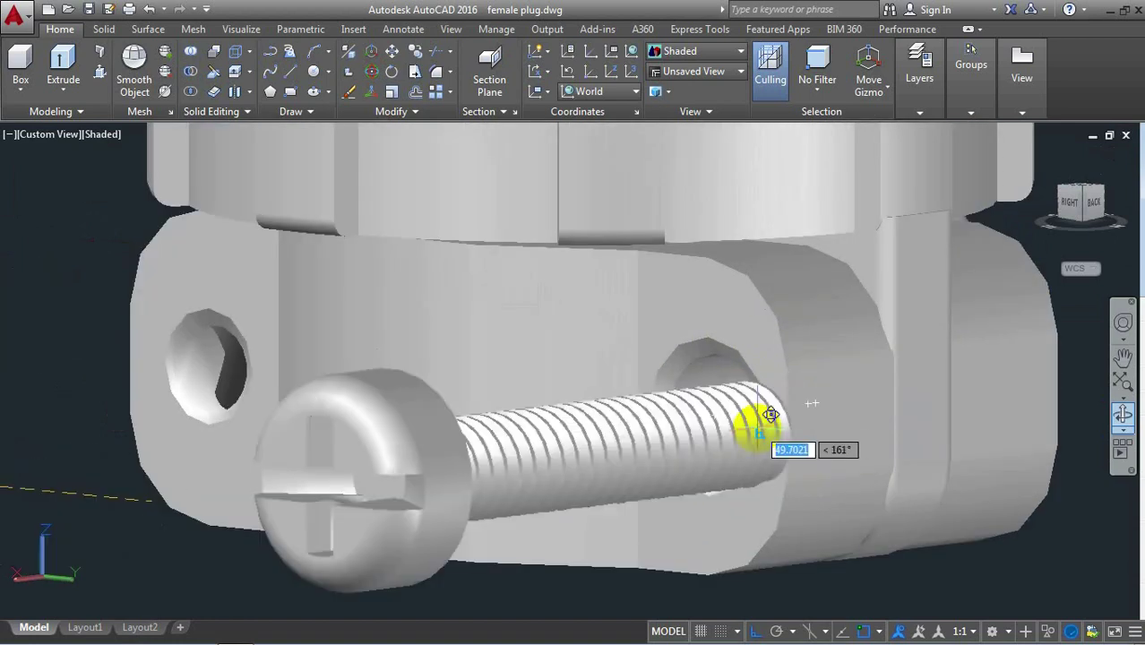
left_click(713, 404)
Orbit and zoom around the clamp to check the screw and the threaded top opening
scroll(695, 399, "down", 5)
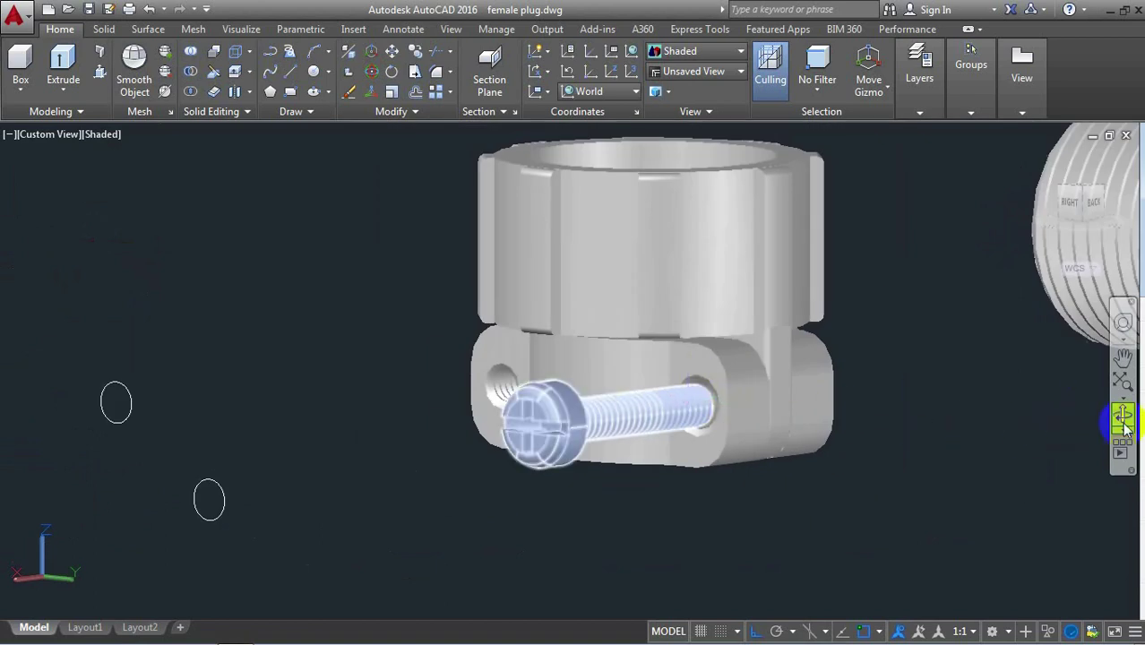
left_click(1123, 415)
mouse_move(737, 431)
left_mouse_down()
mouse_move(524, 402)
mouse_move(654, 408)
left_mouse_up()
scroll(669, 401, "up", 2)
scroll(672, 402, "up", 2)
scroll(654, 410, "up", 1)
scroll(654, 408, "down", 2)
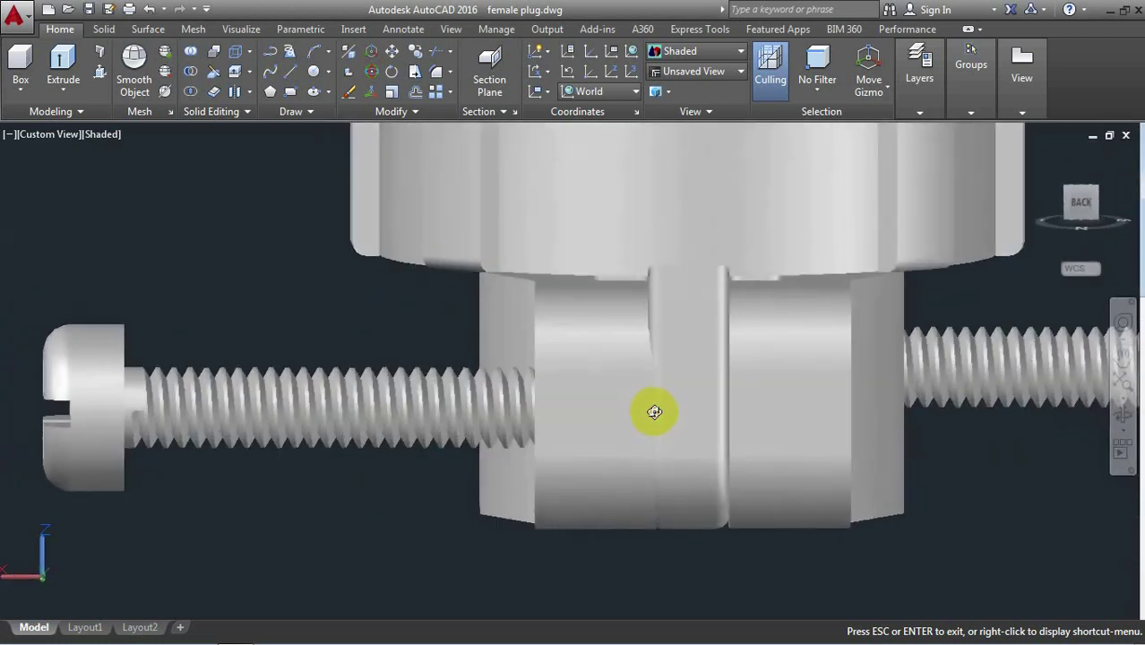
scroll(686, 389, "down", 1)
scroll(686, 389, "down", 1)
scroll(686, 389, "down", 1)
mouse_move(731, 390)
left_mouse_down()
mouse_move(742, 389)
mouse_move(751, 453)
mouse_move(855, 411)
left_mouse_up()
Move one clamp half 3 units outward in the 180° direction
right_click(870, 385)
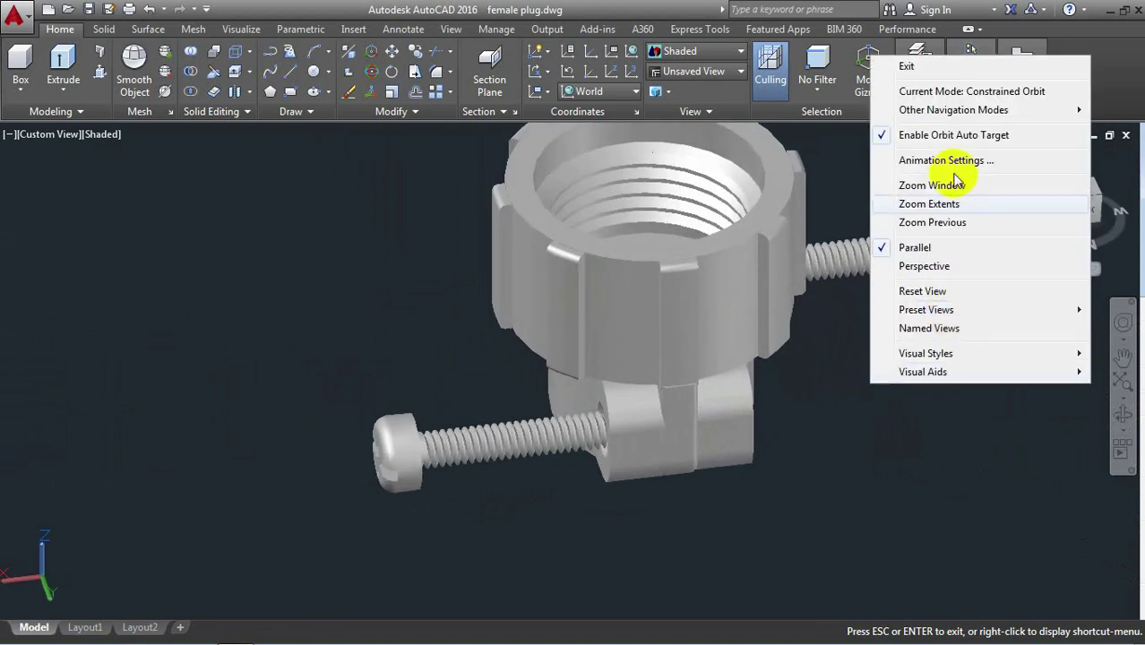
left_click(918, 74)
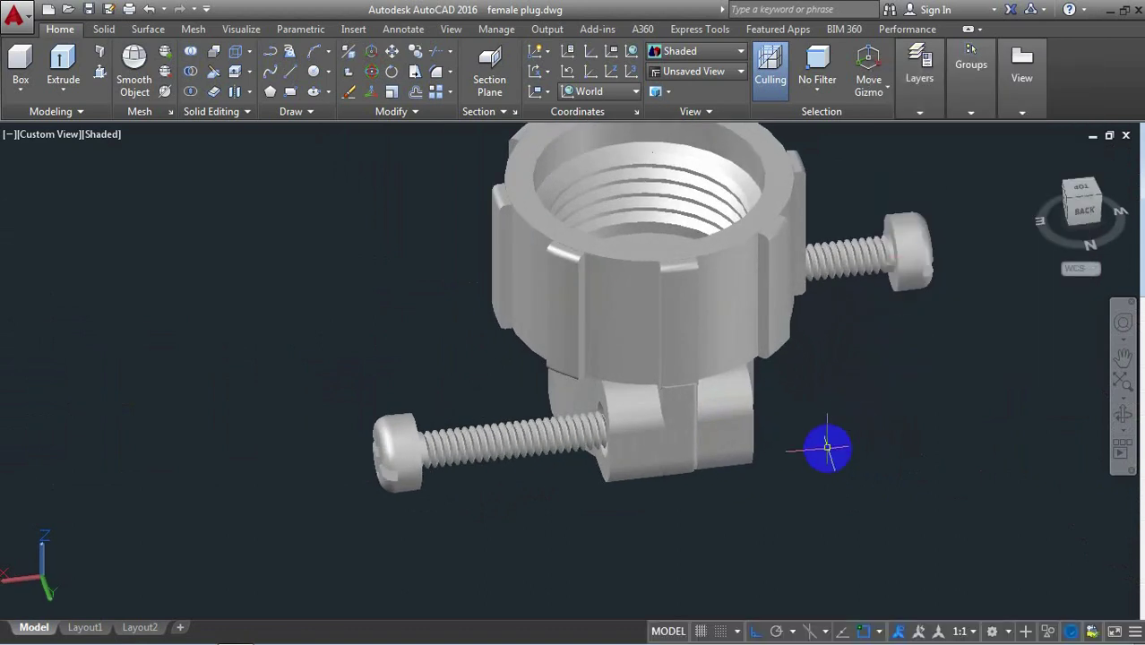
type("M")
key("Return")
left_click(745, 438)
key("Return")
left_click(760, 511)
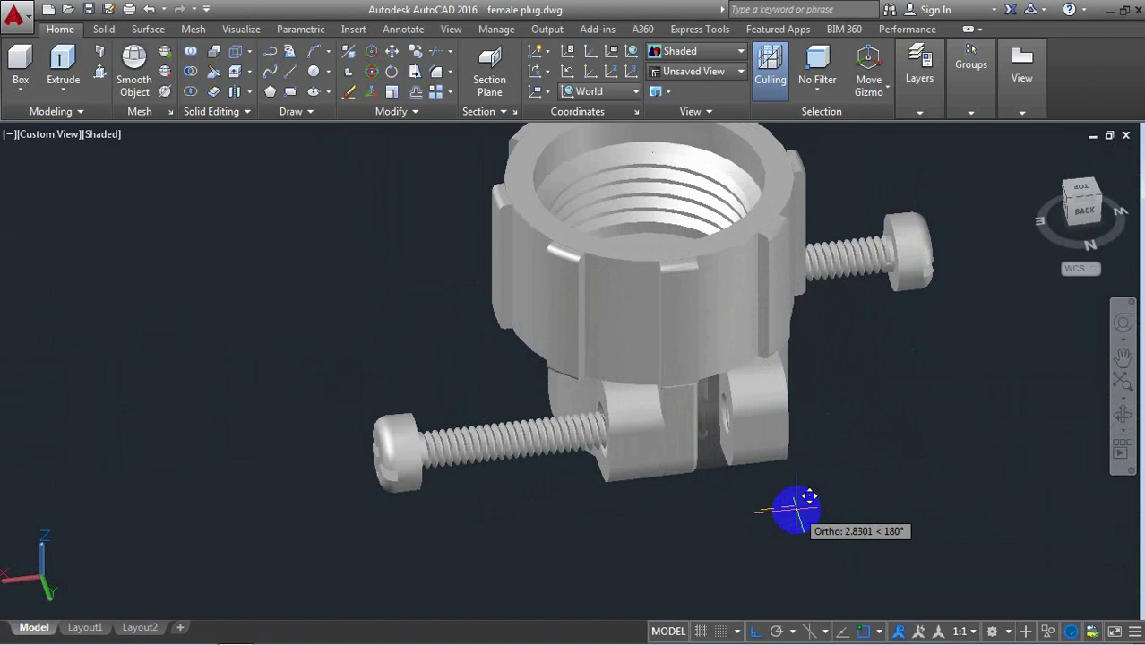
type("3")
key("Return")
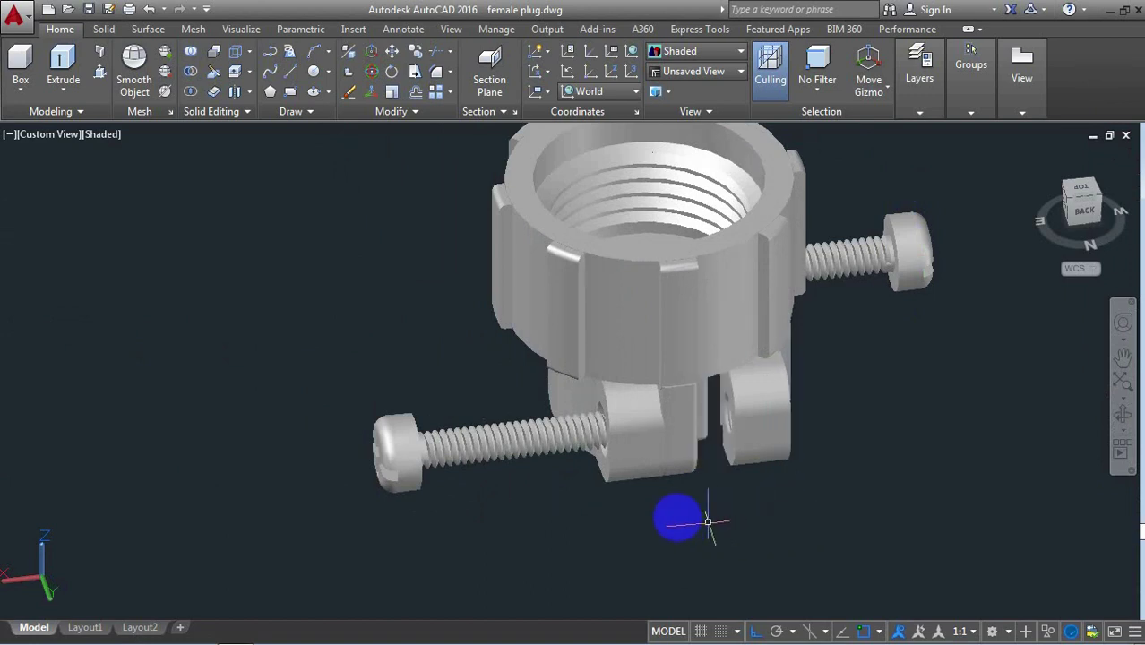
Move the other clamp half 3 units the opposite way at 0°, then orbit to view the gap
left_click(619, 462)
right_click(626, 467)
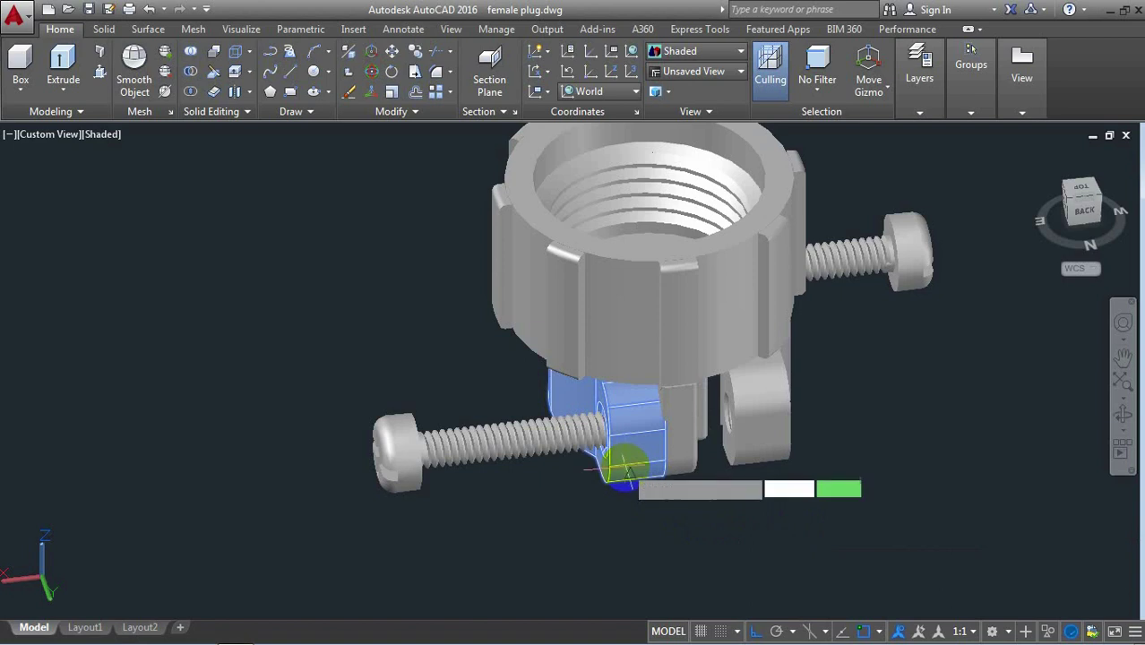
left_click(717, 526)
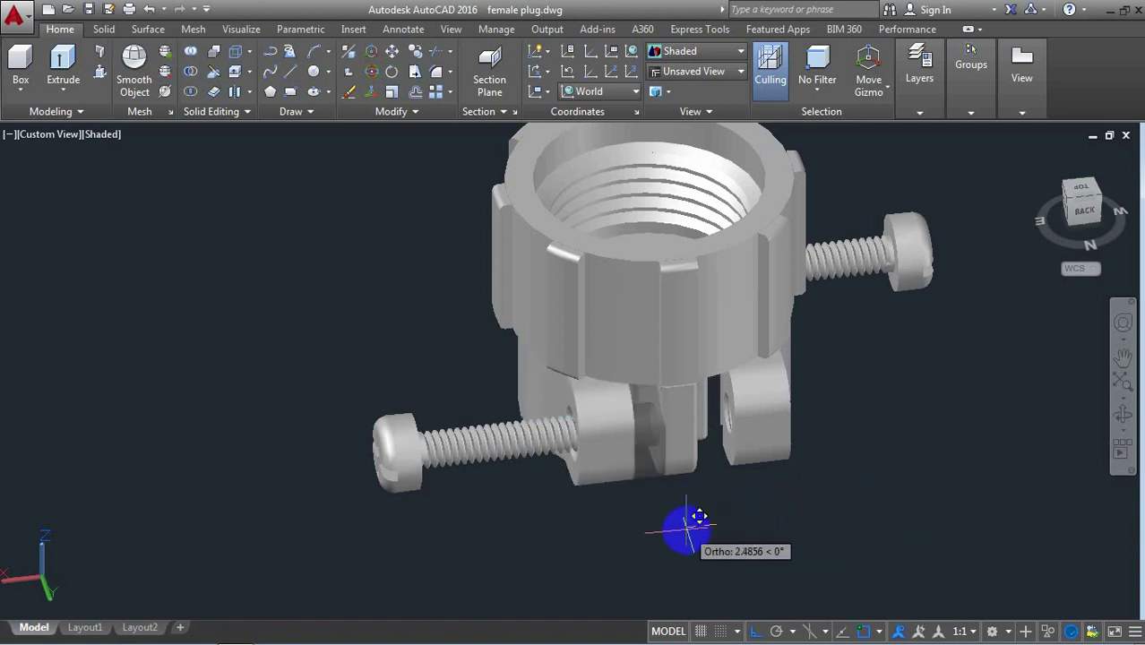
type("3")
key("Return")
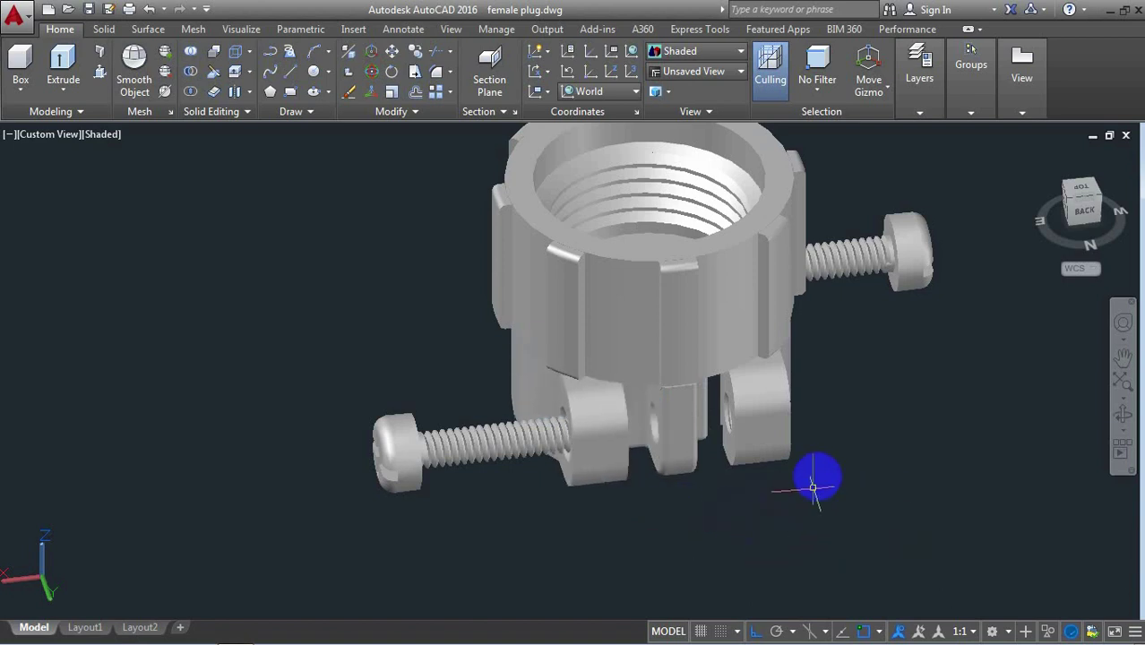
scroll(814, 487, "down", 2)
left_click(1123, 414)
mouse_move(887, 479)
left_mouse_down()
mouse_move(878, 305)
mouse_move(813, 440)
mouse_move(815, 355)
mouse_move(767, 341)
mouse_move(788, 335)
mouse_move(787, 375)
mouse_move(810, 337)
mouse_move(828, 422)
mouse_move(792, 447)
mouse_move(823, 436)
left_mouse_up()
scroll(813, 435, "up", 1)
scroll(697, 425, "up", 2)
mouse_move(696, 425)
left_mouse_down()
mouse_move(698, 294)
mouse_move(703, 350)
mouse_move(741, 389)
mouse_move(755, 340)
mouse_move(768, 397)
left_mouse_up()
mouse_move(695, 441)
left_mouse_down()
mouse_move(616, 373)
mouse_move(610, 383)
mouse_move(660, 429)
mouse_move(785, 405)
mouse_move(633, 376)
mouse_move(687, 345)
mouse_move(486, 375)
mouse_move(516, 333)
mouse_move(333, 389)
mouse_move(404, 435)
mouse_move(383, 409)
mouse_move(343, 403)
left_mouse_up()
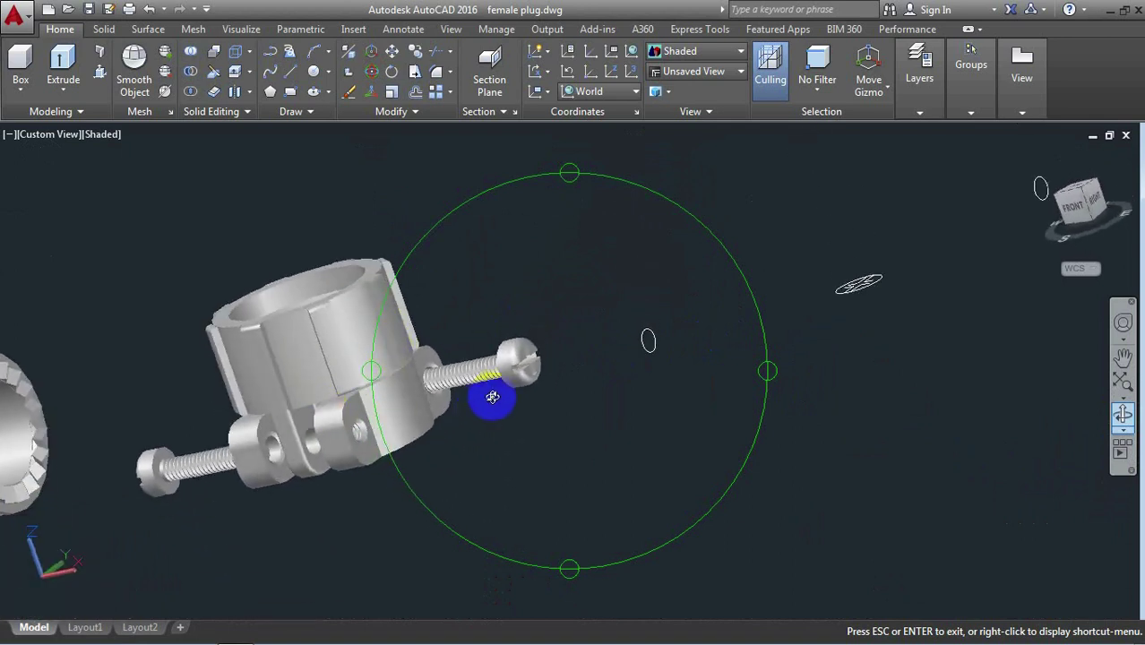
mouse_move(420, 388)
left_mouse_down()
mouse_move(606, 363)
mouse_move(660, 379)
mouse_move(659, 402)
mouse_move(588, 388)
left_mouse_up()
mouse_move(618, 444)
left_mouse_down()
mouse_move(626, 458)
mouse_move(699, 426)
mouse_move(664, 519)
mouse_move(626, 460)
mouse_move(628, 437)
left_mouse_up()
mouse_move(658, 476)
left_mouse_down()
mouse_move(606, 353)
mouse_move(614, 332)
mouse_move(670, 430)
mouse_move(653, 355)
mouse_move(651, 417)
mouse_move(660, 358)
mouse_move(593, 422)
mouse_move(709, 357)
mouse_move(614, 430)
mouse_move(632, 335)
mouse_move(641, 425)
mouse_move(647, 411)
mouse_move(693, 401)
mouse_move(690, 433)
mouse_move(699, 389)
mouse_move(660, 435)
mouse_move(627, 427)
mouse_move(644, 435)
mouse_move(605, 312)
mouse_move(612, 347)
left_mouse_up()
right_click(785, 238)
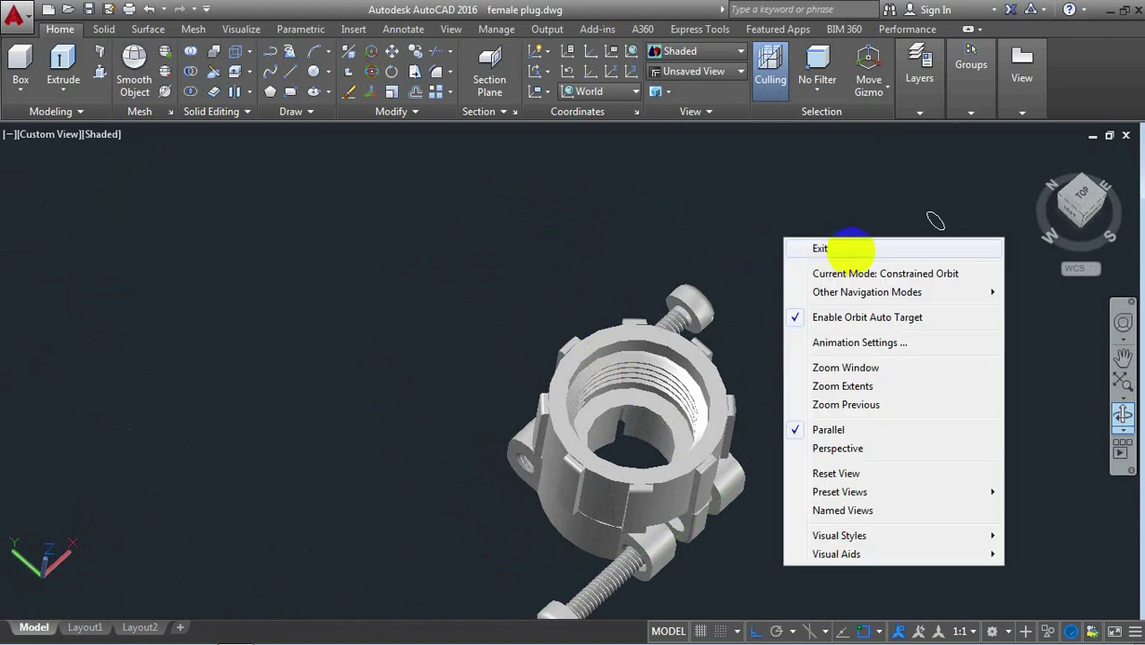
left_click(820, 248)
left_click(1108, 199)
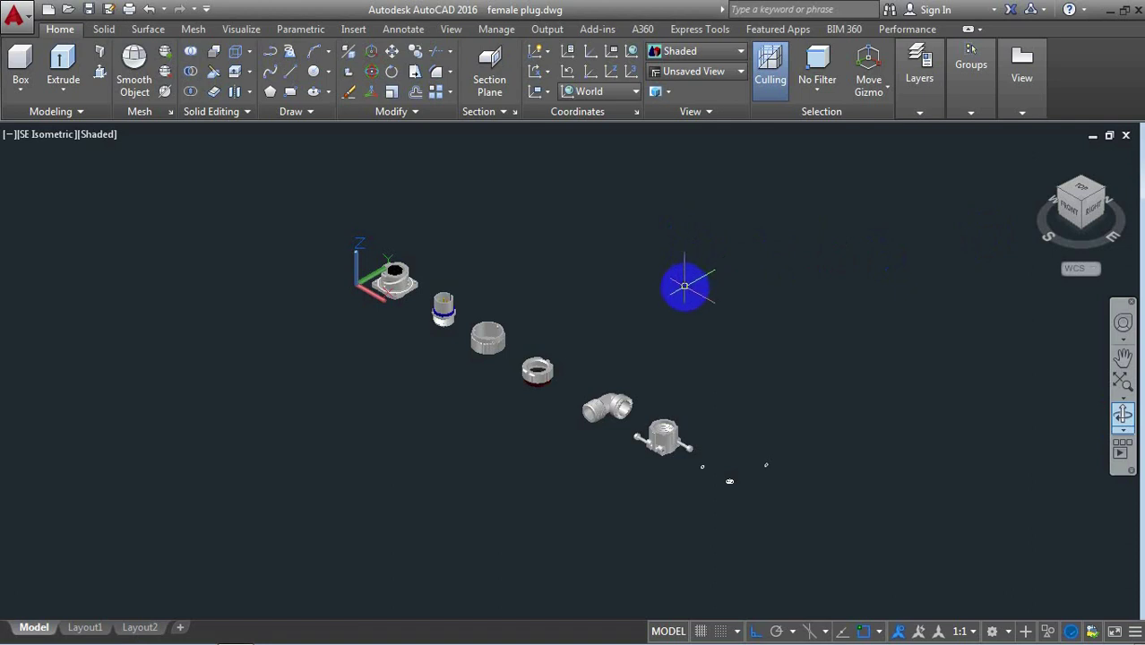
scroll(422, 209, "up", 2)
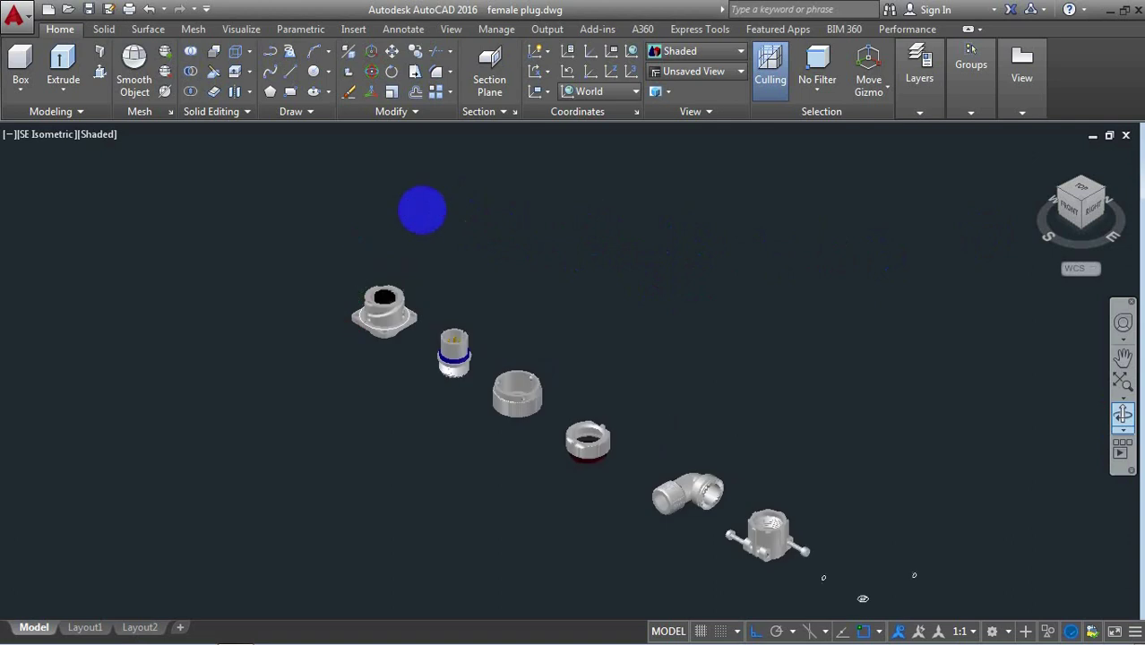
scroll(419, 210, "up", 2)
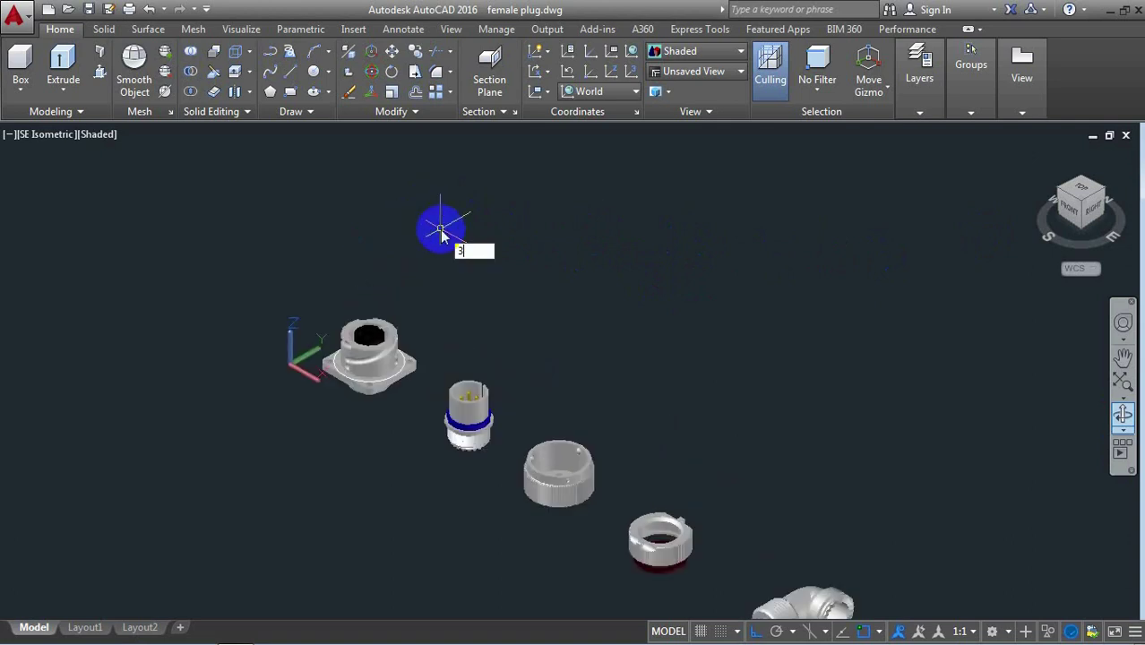
type("P")
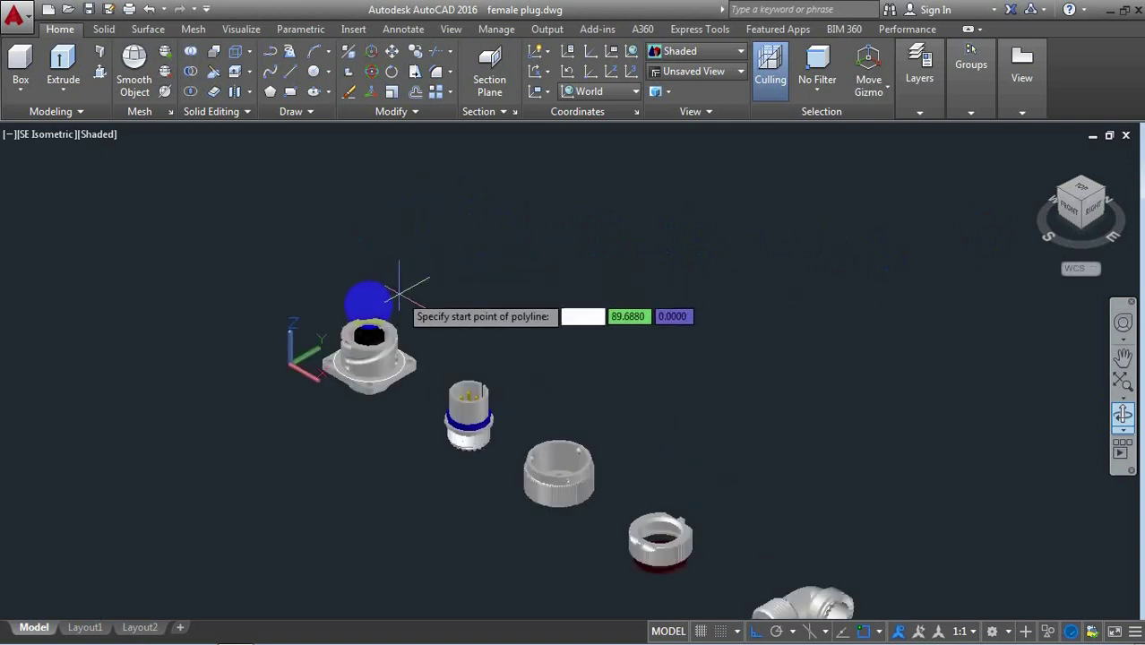
scroll(366, 309, "up", 2)
scroll(381, 381, "up", 2)
scroll(399, 395, "up", 2)
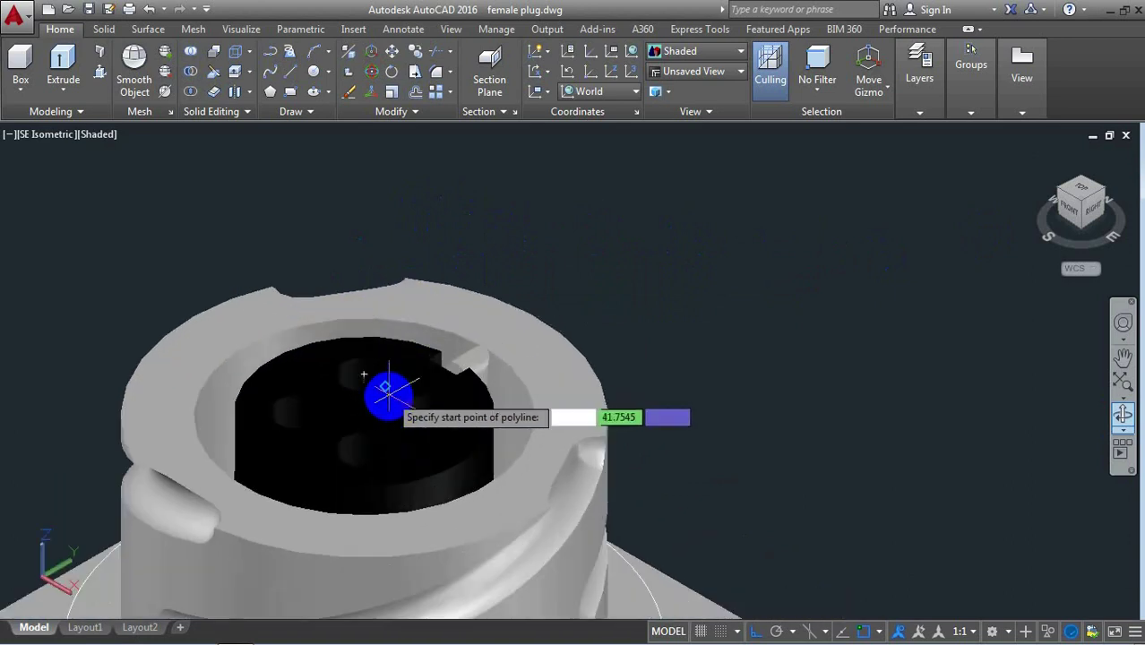
scroll(395, 395, "up", 2)
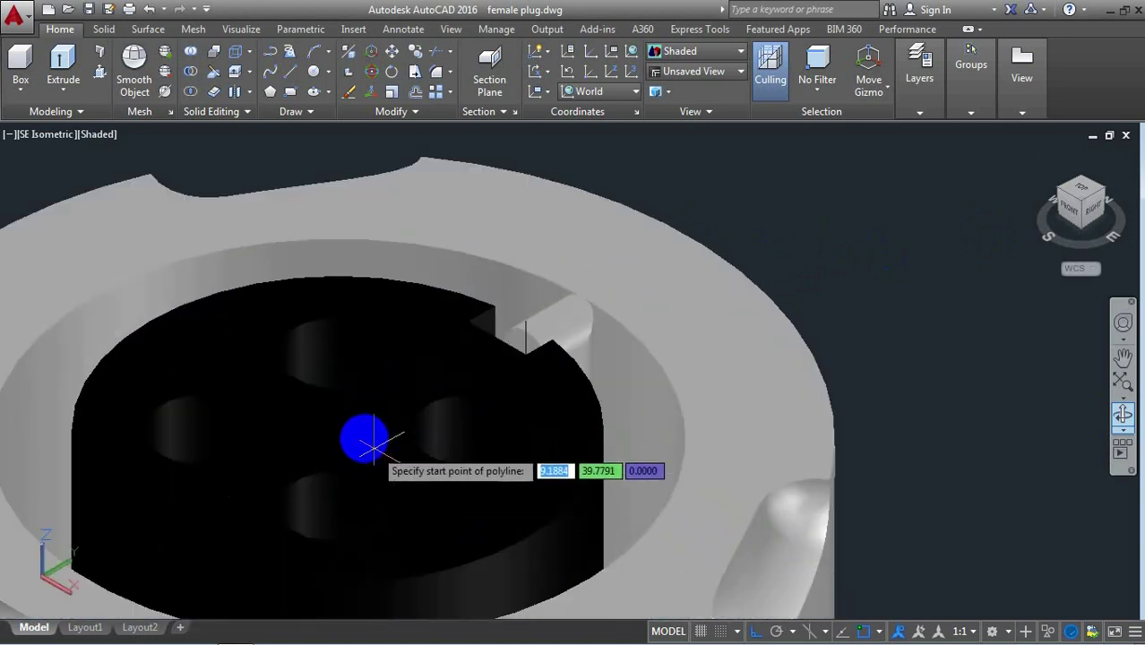
scroll(345, 417, "down", 2)
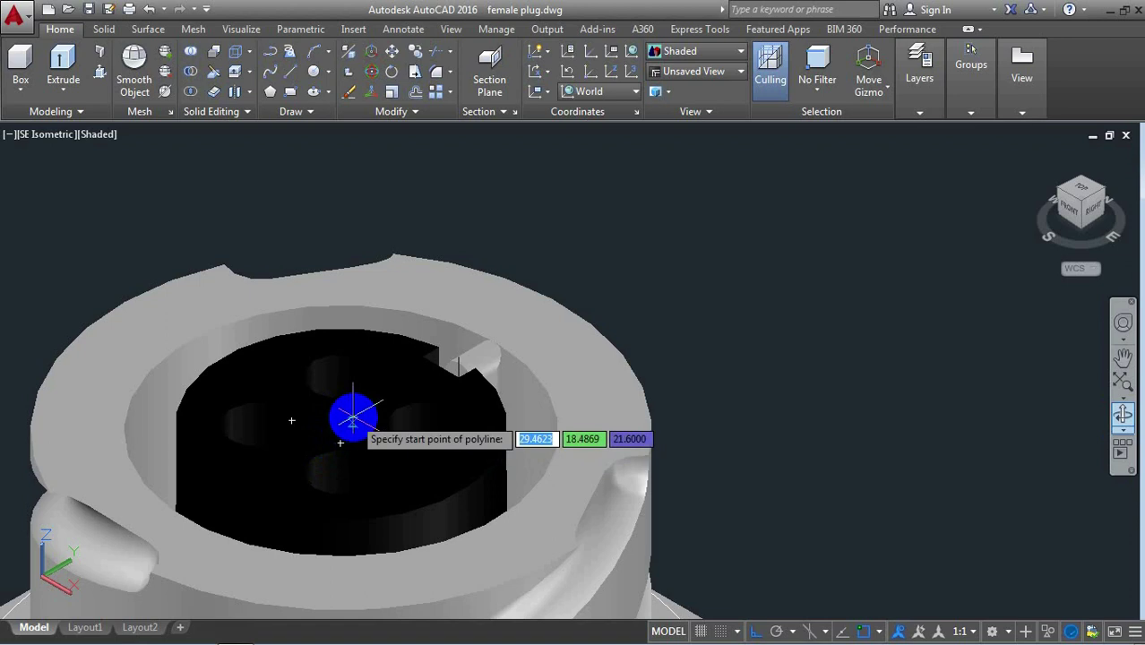
scroll(347, 420, "up", 2)
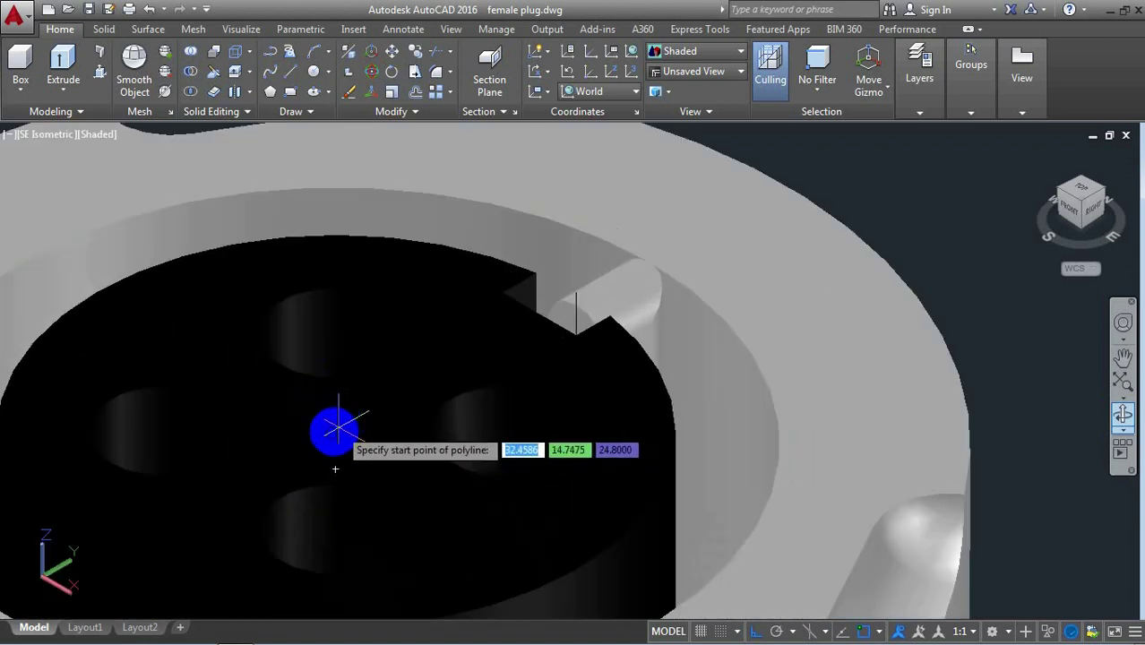
left_click(331, 433)
scroll(332, 434, "down", 3)
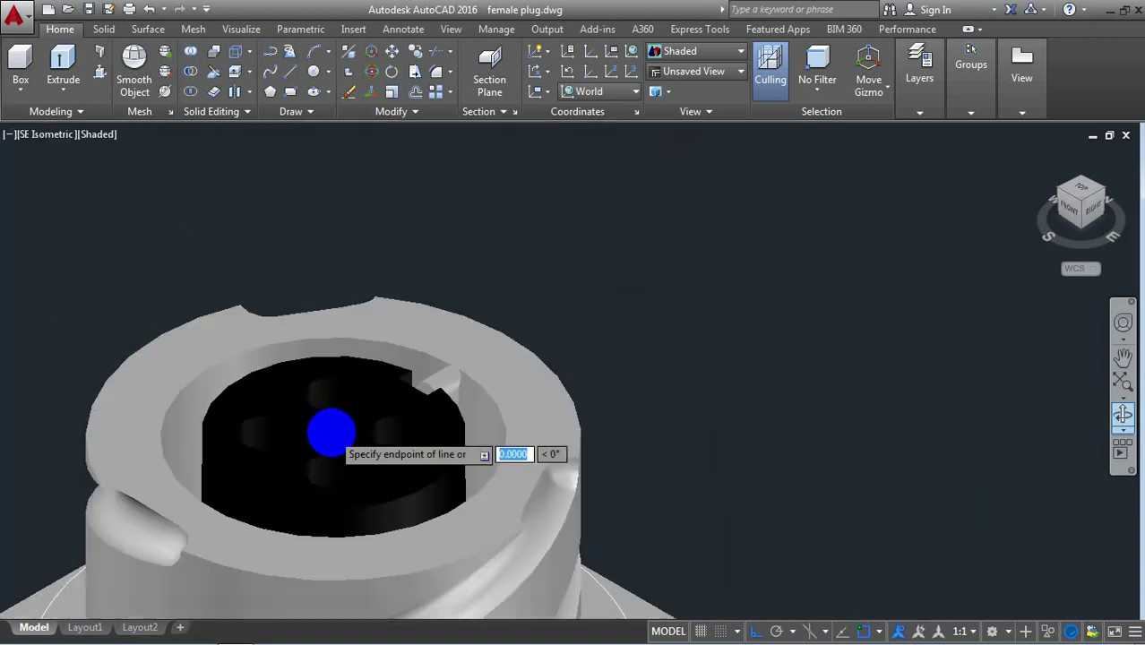
scroll(331, 432, "down", 2)
scroll(332, 434, "down", 2)
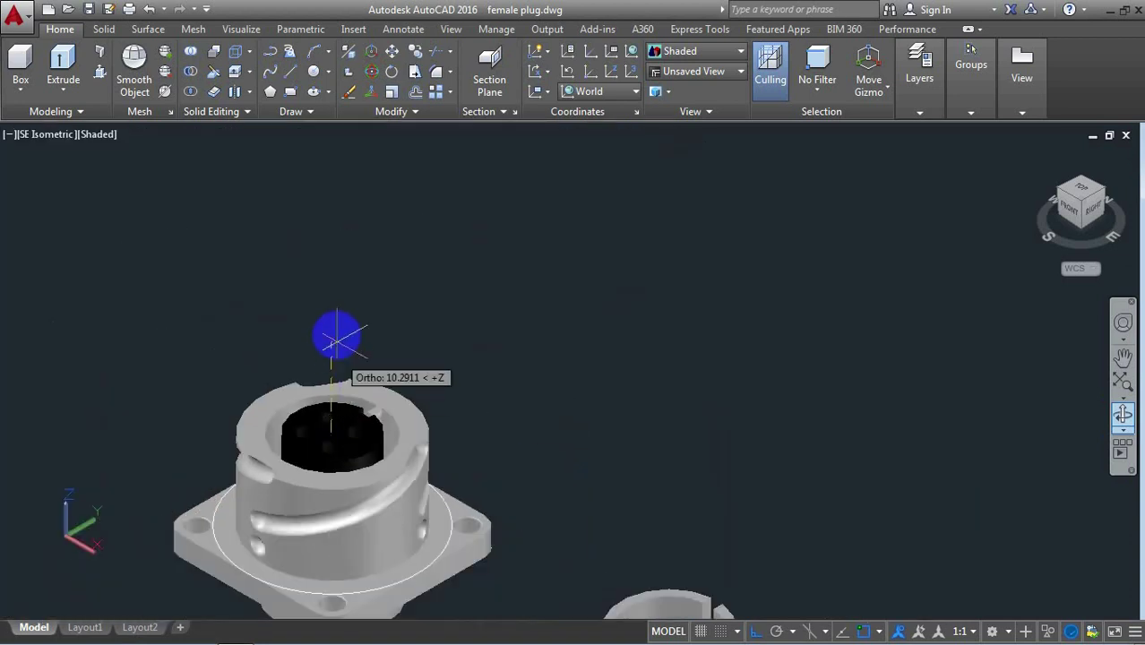
scroll(325, 213, "down", 2)
scroll(325, 215, "down", 2)
scroll(324, 215, "down", 1)
scroll(325, 215, "down", 1)
middle_click_drag(325, 215, 322, 406)
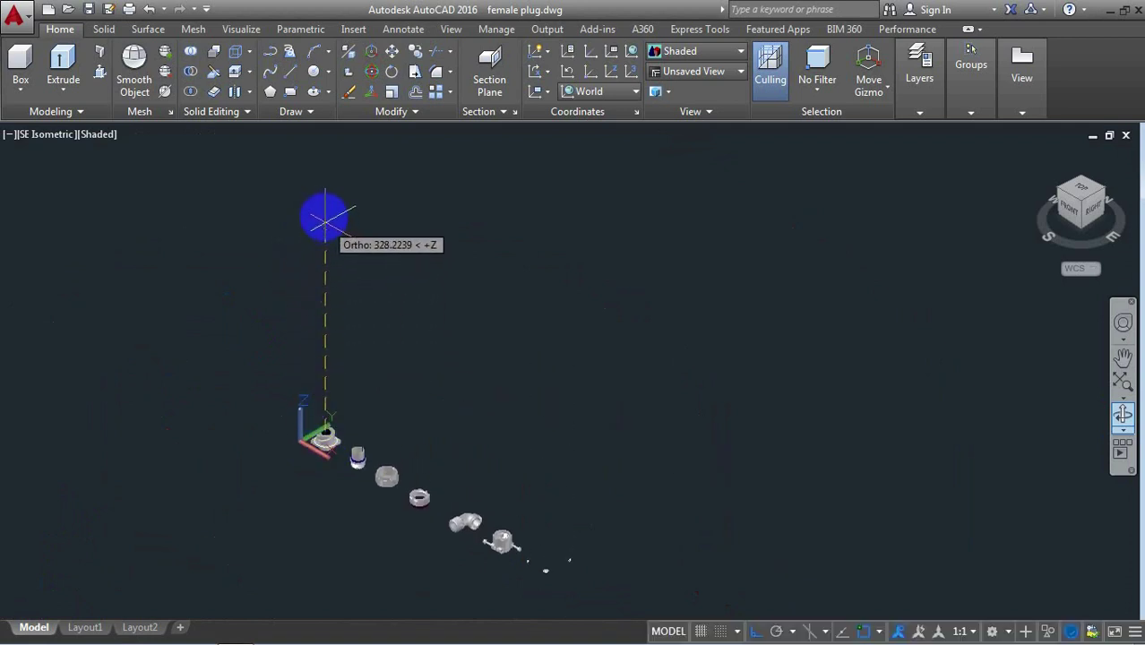
left_click(325, 213)
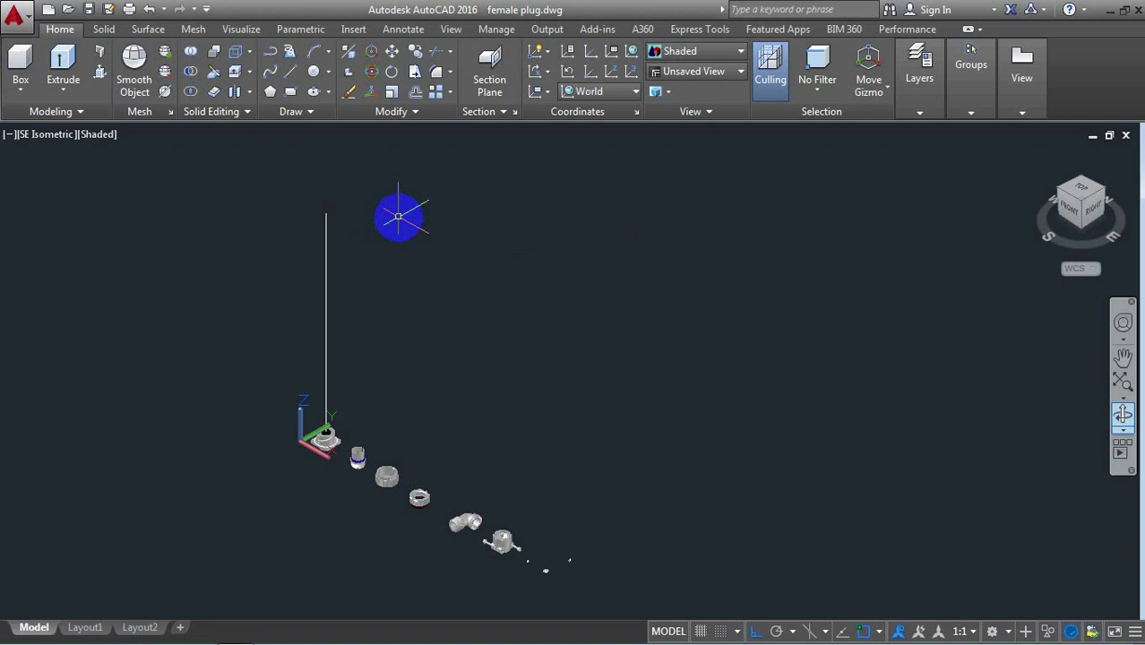
left_click_drag(398, 216, 359, 480)
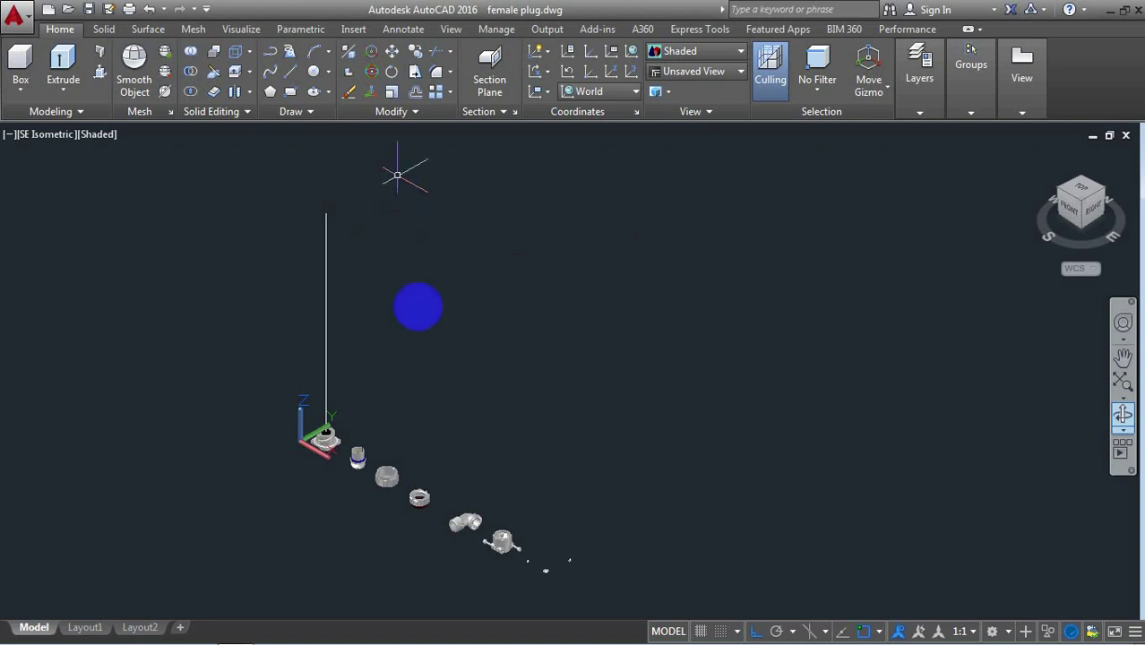
scroll(359, 480, "up", 3)
scroll(365, 461, "up", 2)
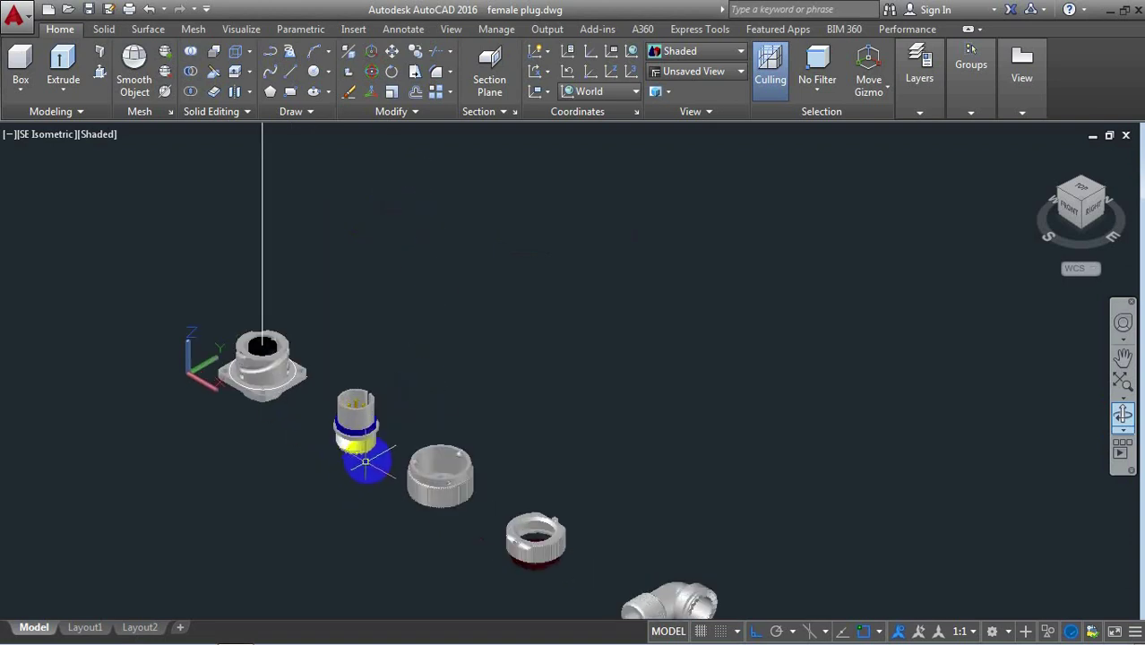
scroll(367, 458, "up", 2)
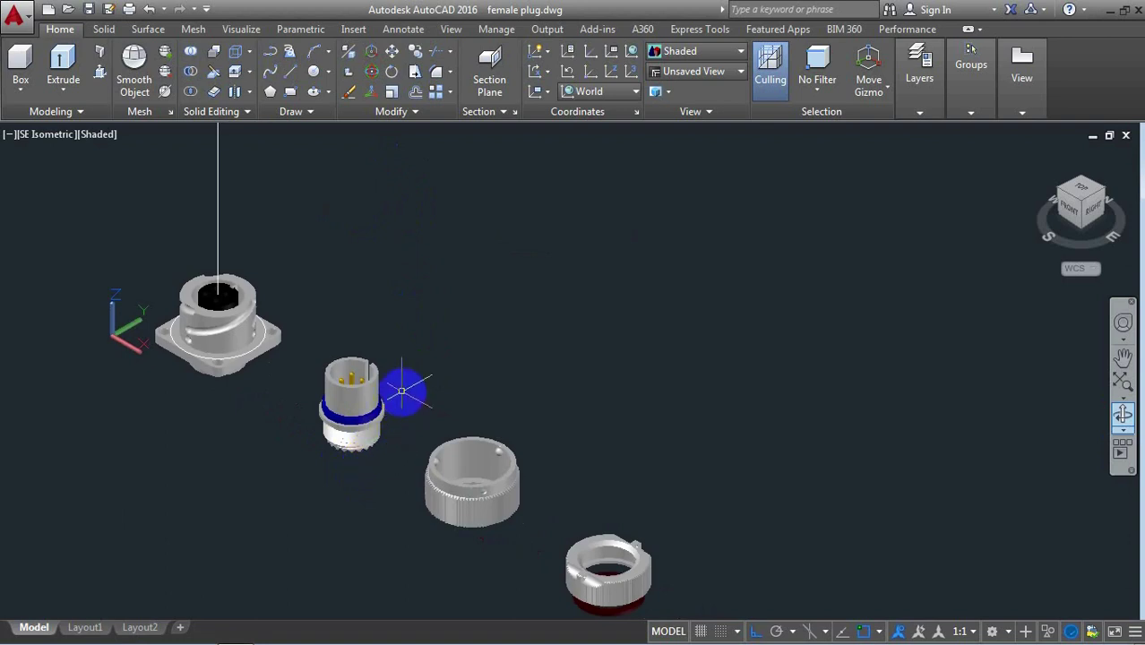
scroll(402, 392, "up", 2)
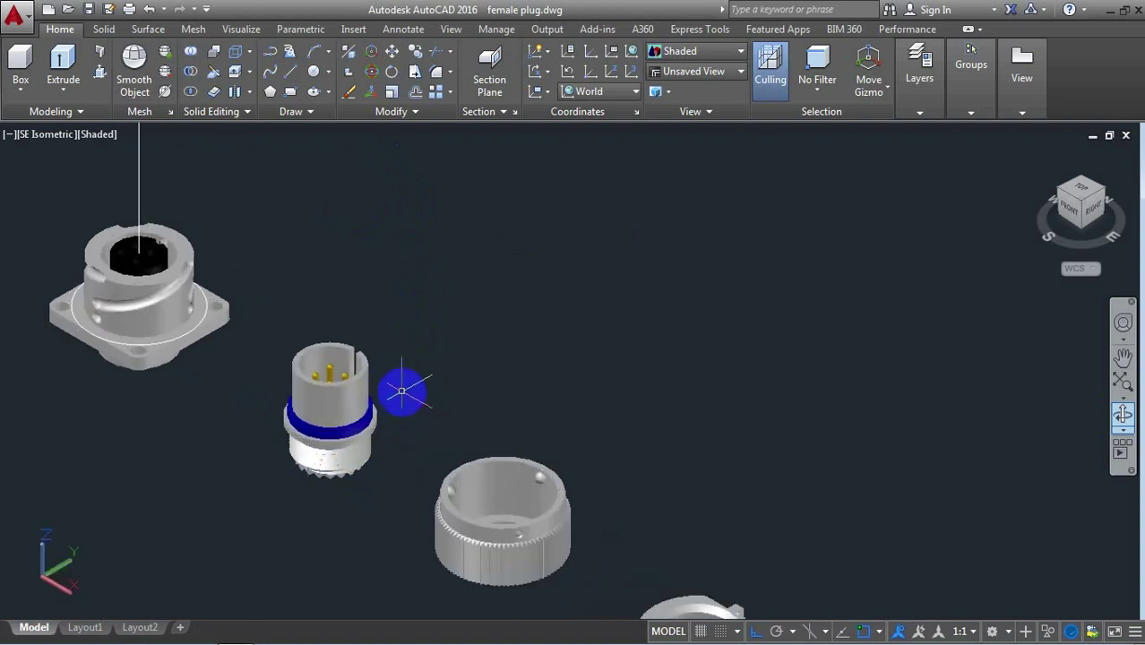
Rotate the pin insert 180° with ROTATE3D about an axis along its length
type("r")
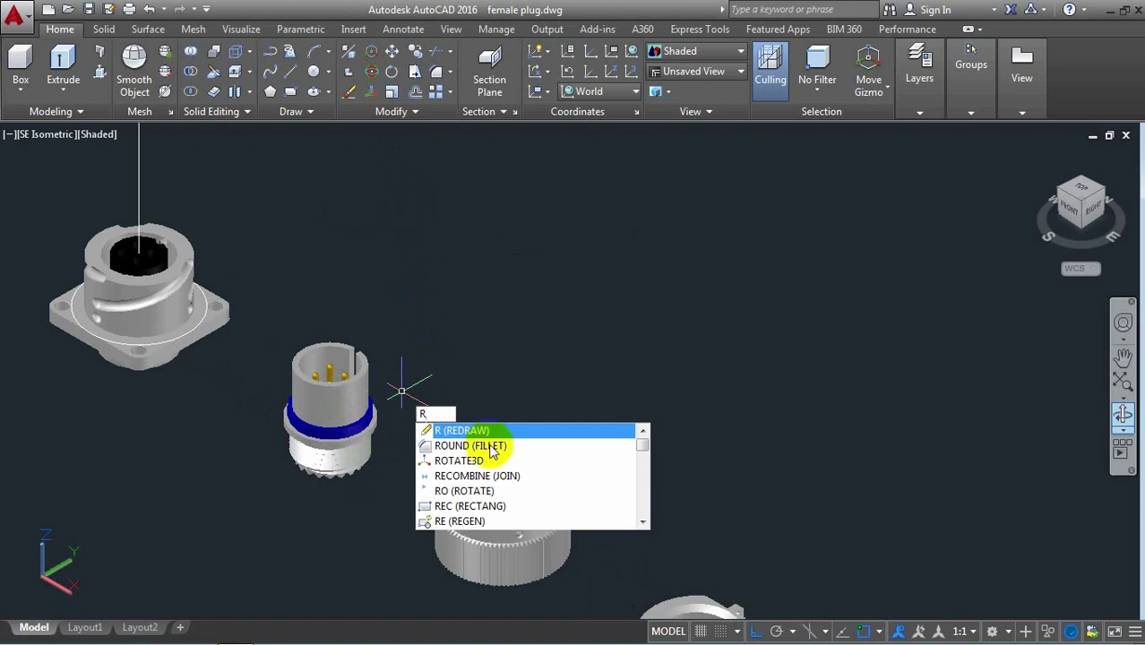
left_click(475, 462)
left_click(397, 347)
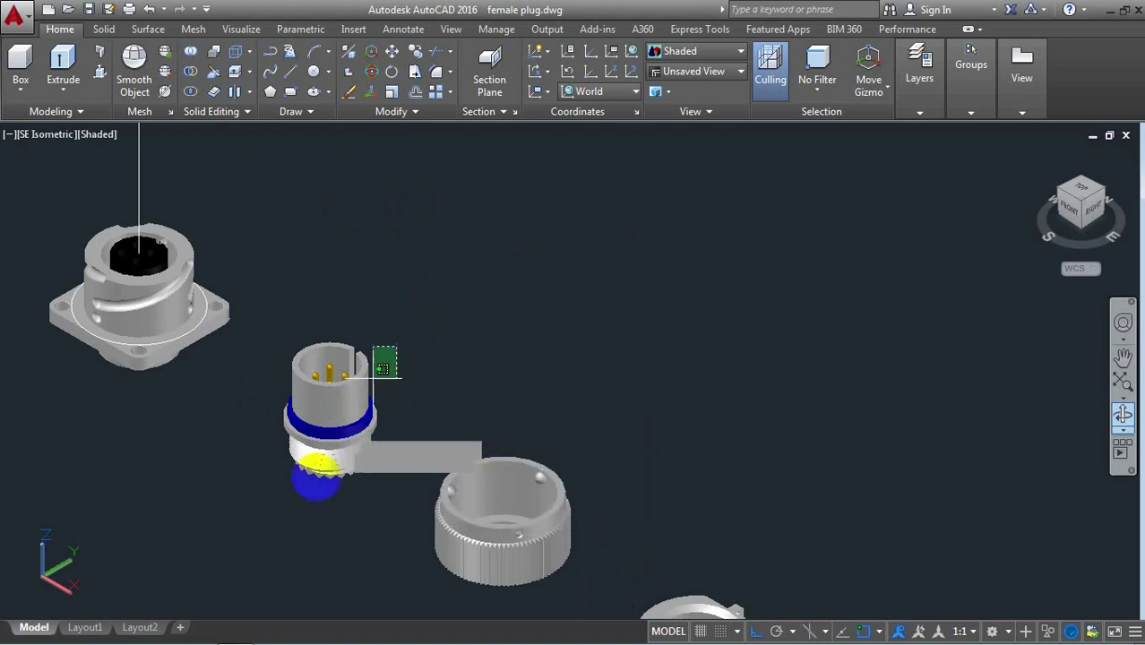
left_click(278, 497)
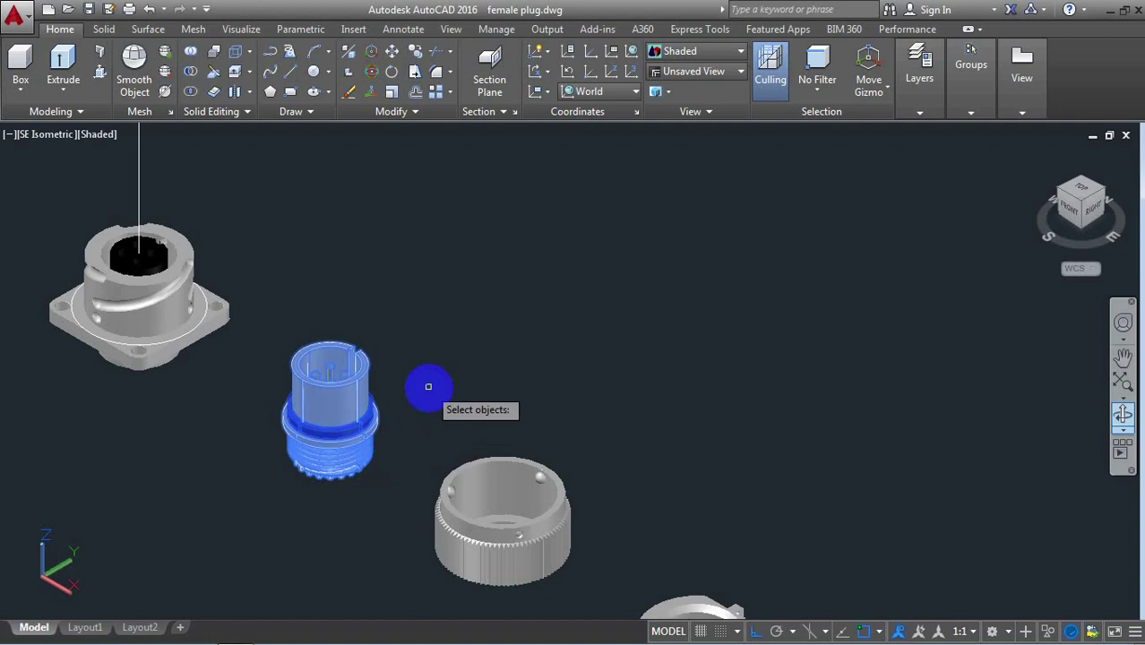
key("Return")
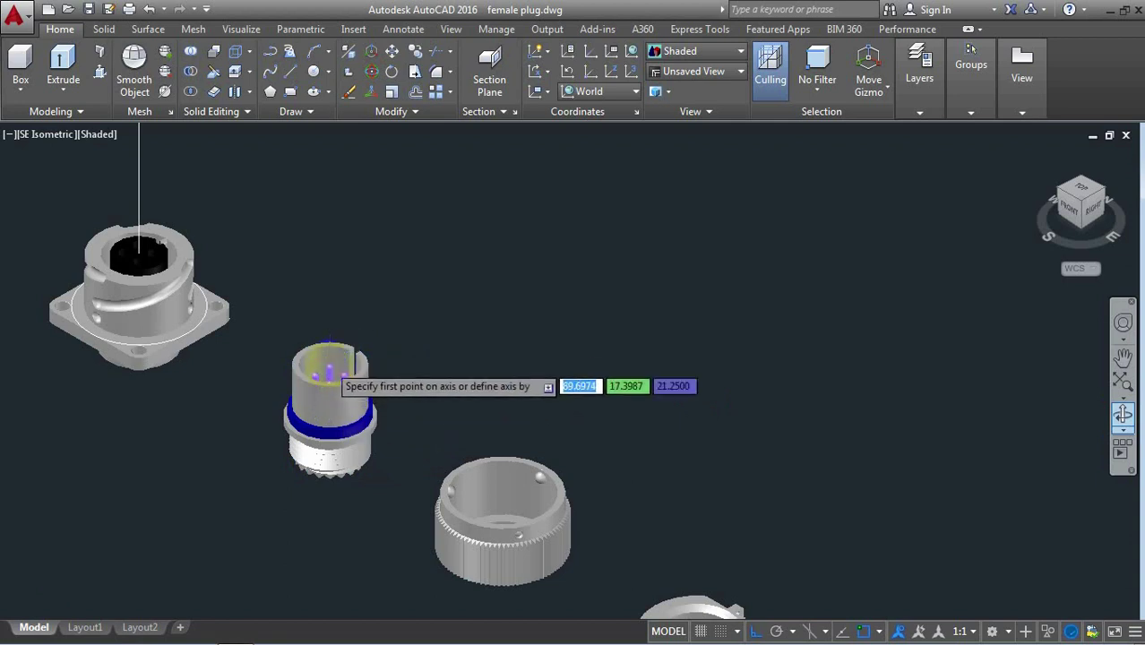
scroll(330, 363, "up", 3)
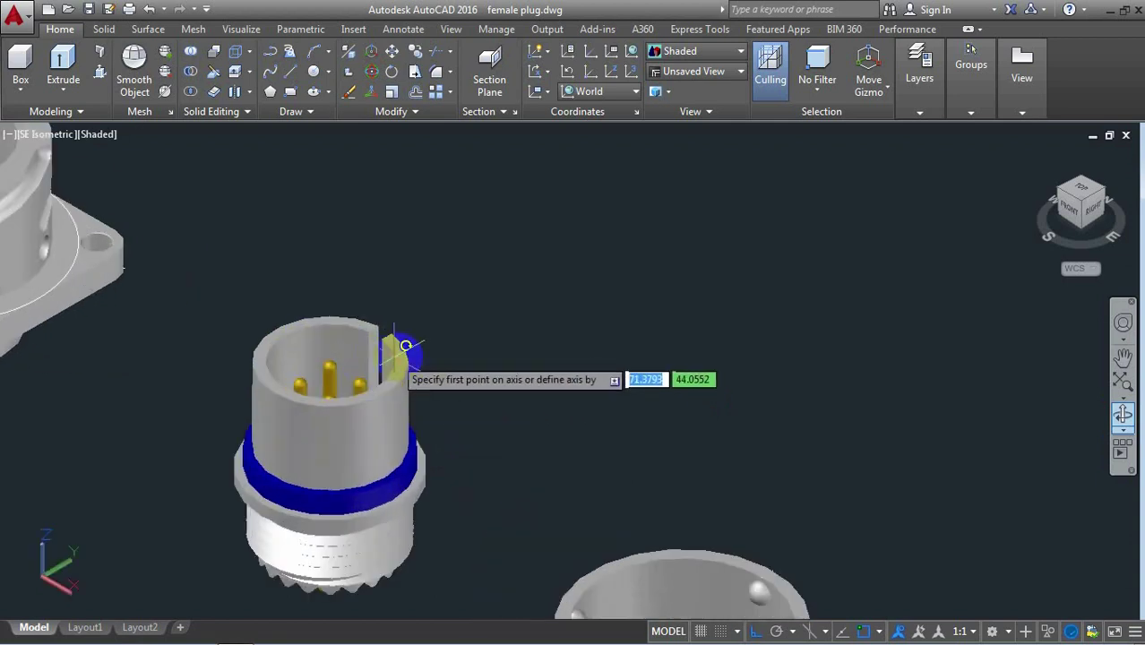
left_click(329, 363)
scroll(457, 430, "down", 4)
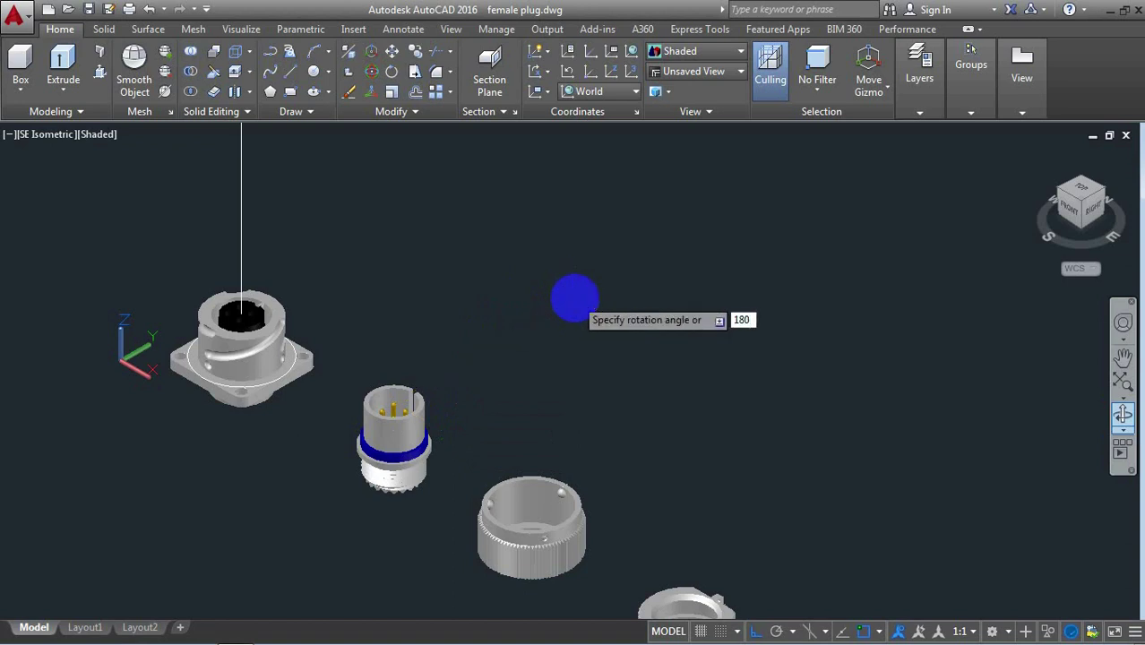
key("Return")
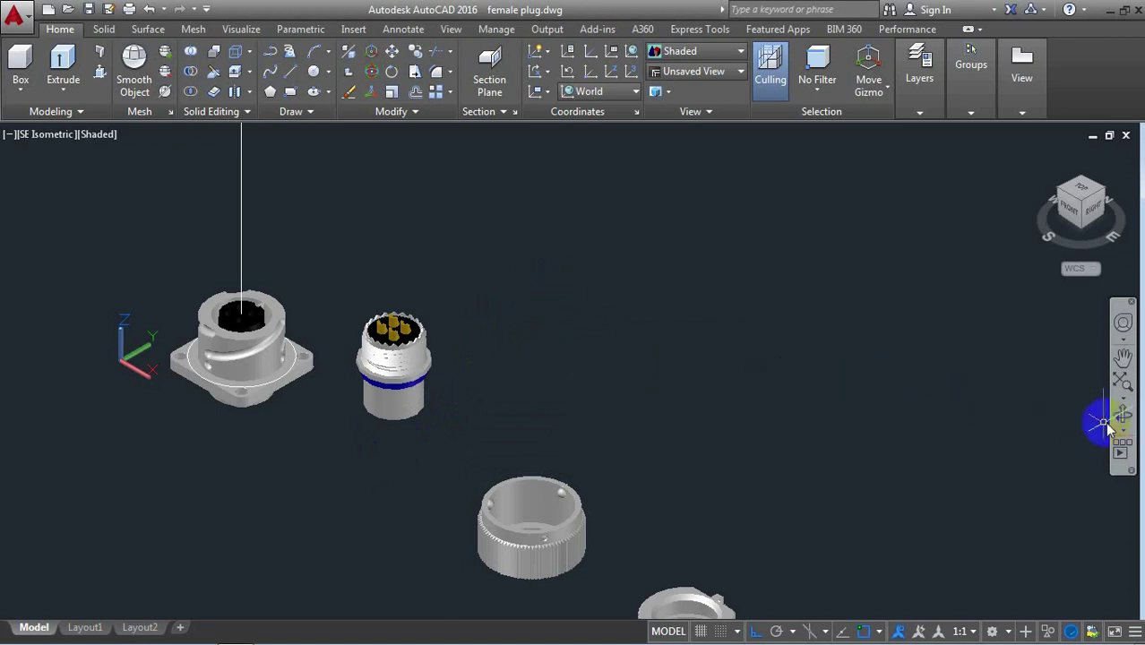
Zoom and orbit to a front-right view of the connector parts
left_click(1123, 419)
scroll(506, 374, "up", 1)
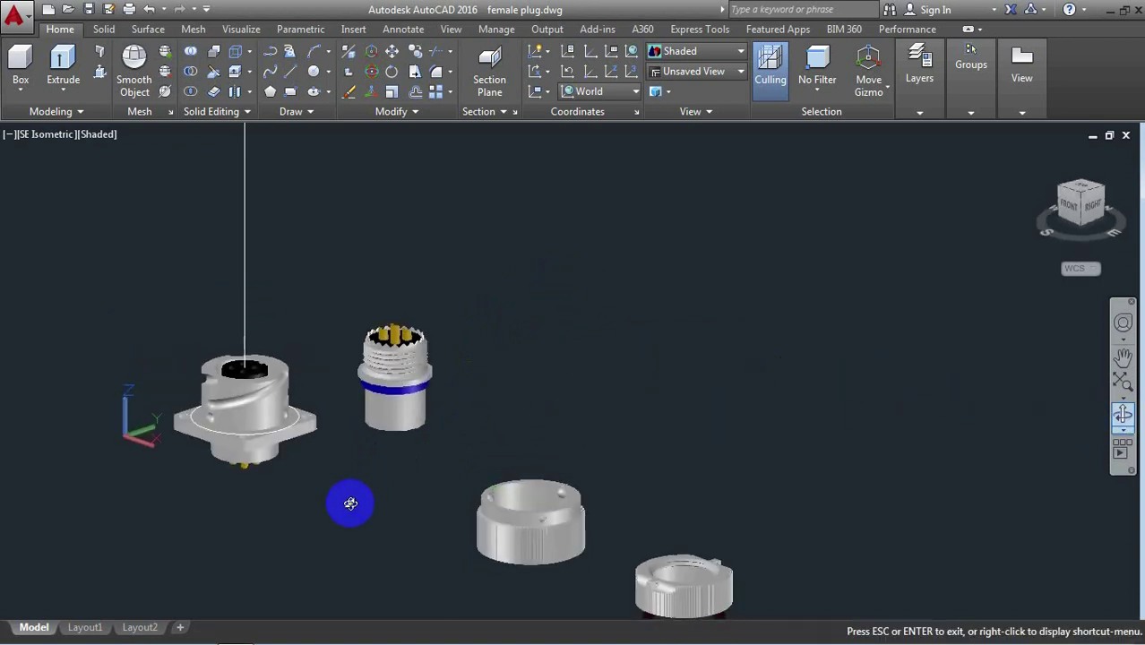
scroll(348, 502, "up", 2)
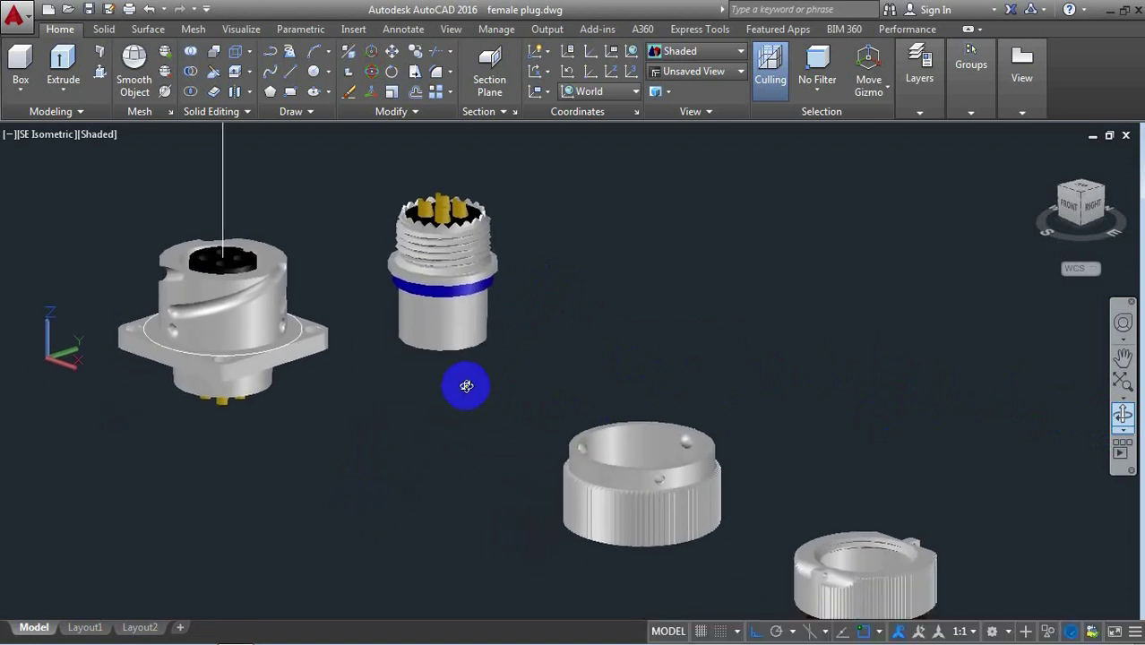
mouse_move(468, 384)
left_mouse_down()
mouse_move(484, 290)
mouse_move(514, 305)
left_mouse_up()
Move the pin insert by its bottom centre onto the vertical axis line above the receptacle
right_click(591, 262)
left_click(638, 270)
type("M")
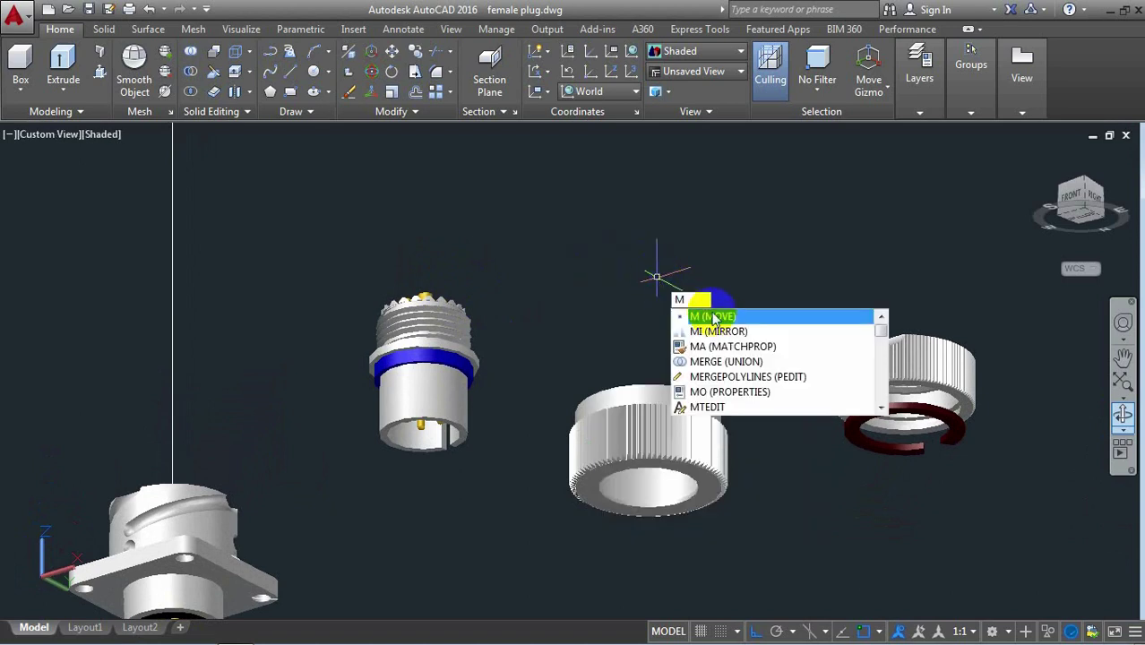
left_click(720, 318)
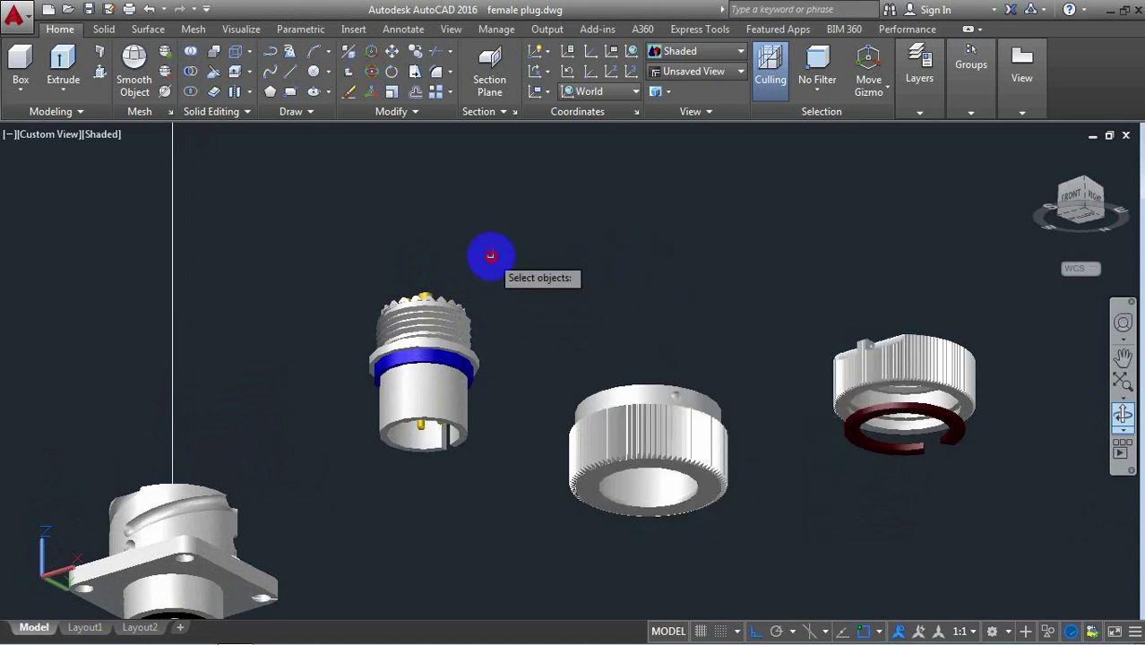
left_click(491, 256)
left_click(345, 513)
right_click(448, 425)
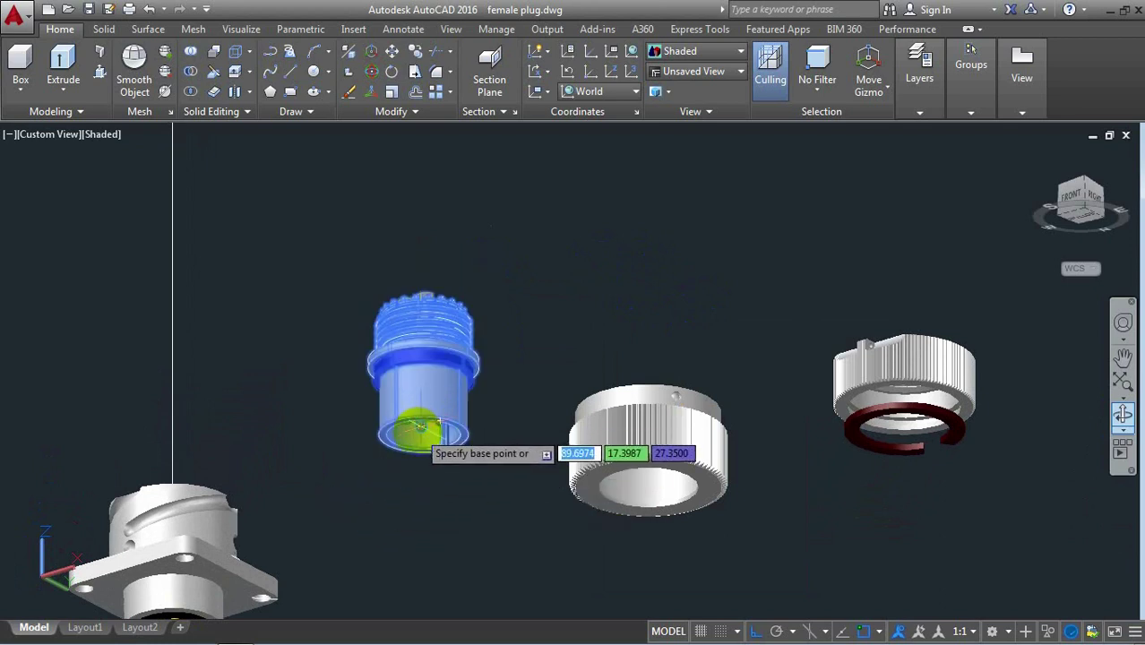
left_click(420, 428)
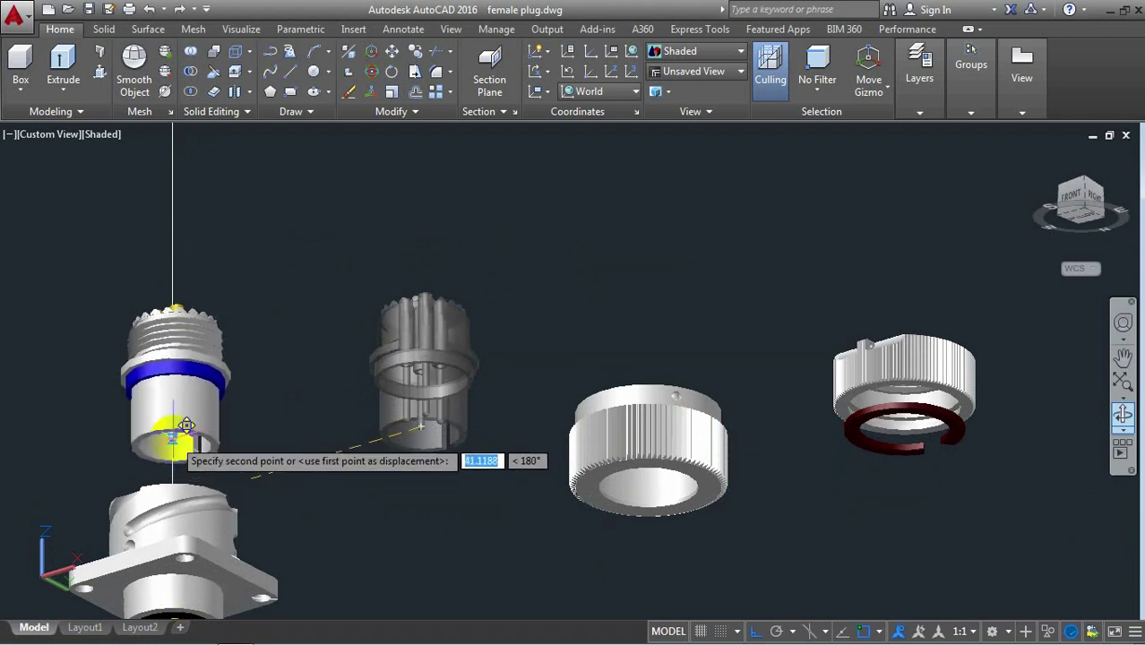
left_click(167, 434)
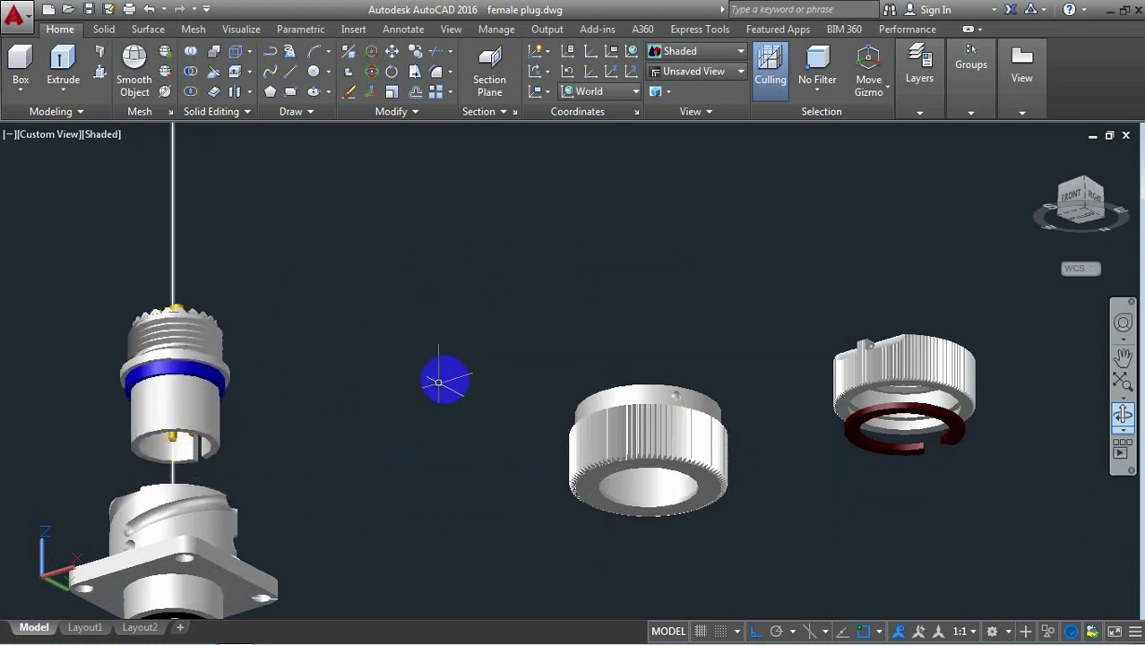
scroll(454, 380, "down", 2)
scroll(454, 380, "down", 2)
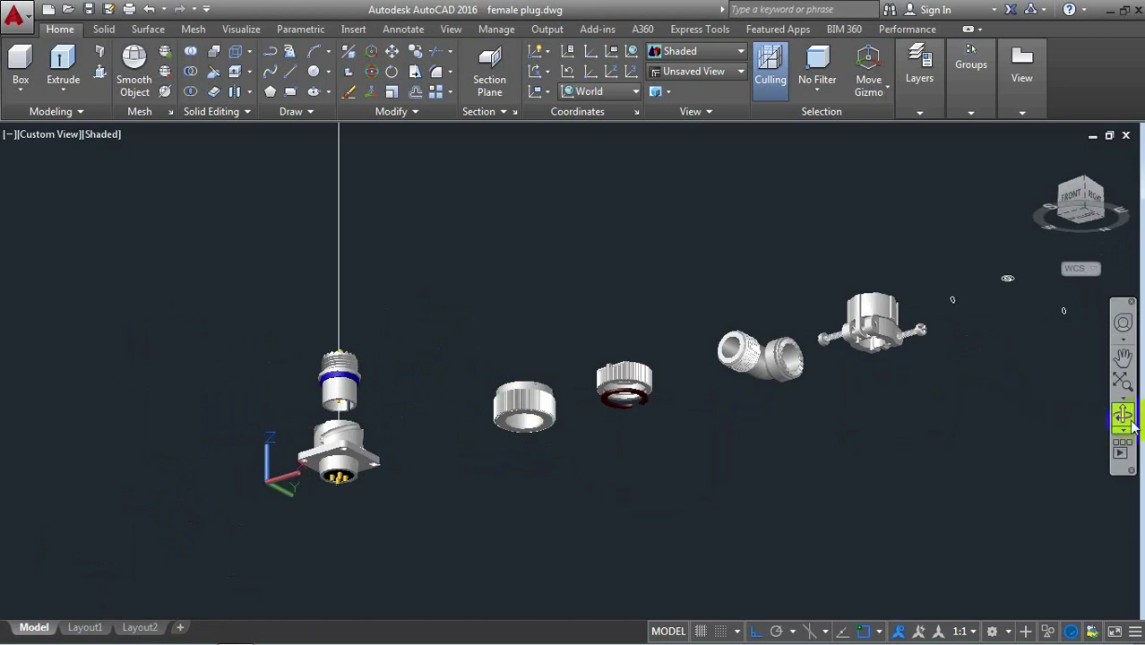
left_click(1125, 419)
mouse_move(734, 350)
left_mouse_down()
mouse_move(632, 389)
mouse_move(660, 470)
left_mouse_up()
scroll(389, 248, "up", 3)
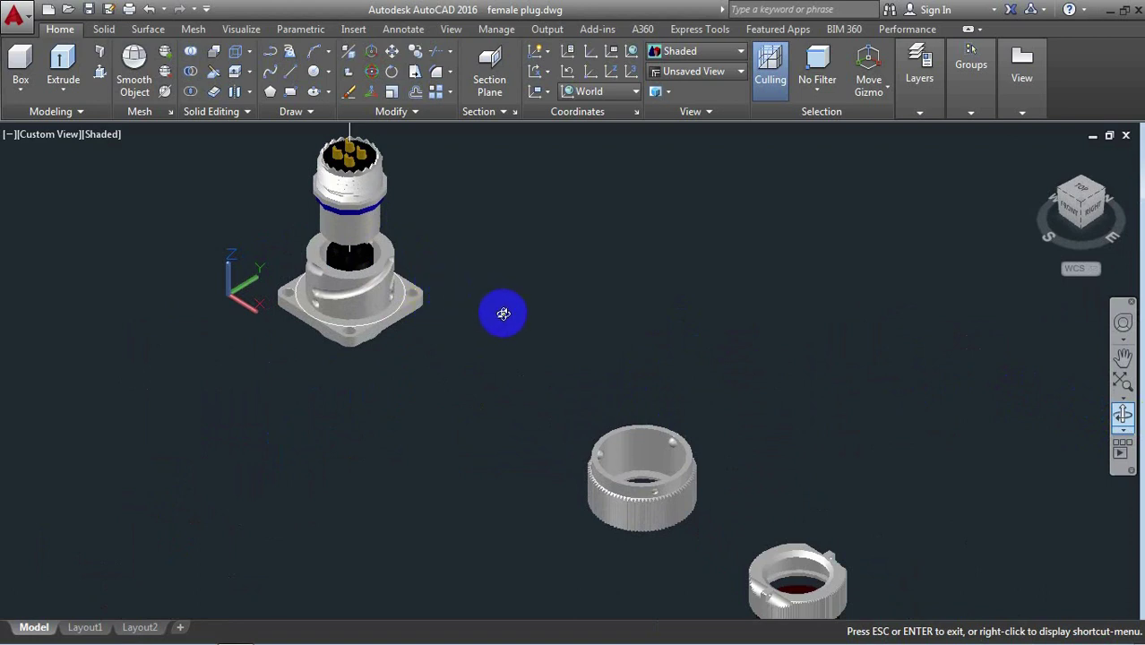
mouse_move(431, 269)
left_mouse_down()
mouse_move(491, 187)
mouse_move(459, 284)
mouse_move(456, 402)
left_mouse_up()
left_click_drag(456, 444, 508, 316)
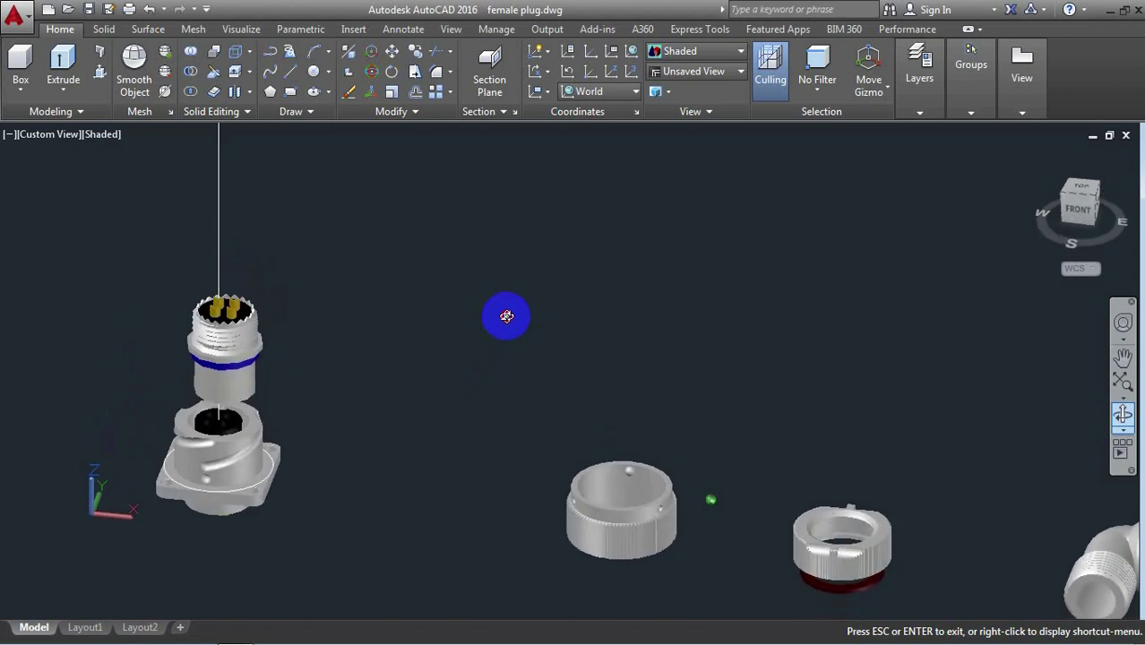
mouse_move(273, 351)
left_mouse_down()
mouse_move(315, 263)
mouse_move(331, 260)
mouse_move(294, 300)
mouse_move(302, 227)
mouse_move(230, 404)
mouse_move(313, 389)
left_mouse_up()
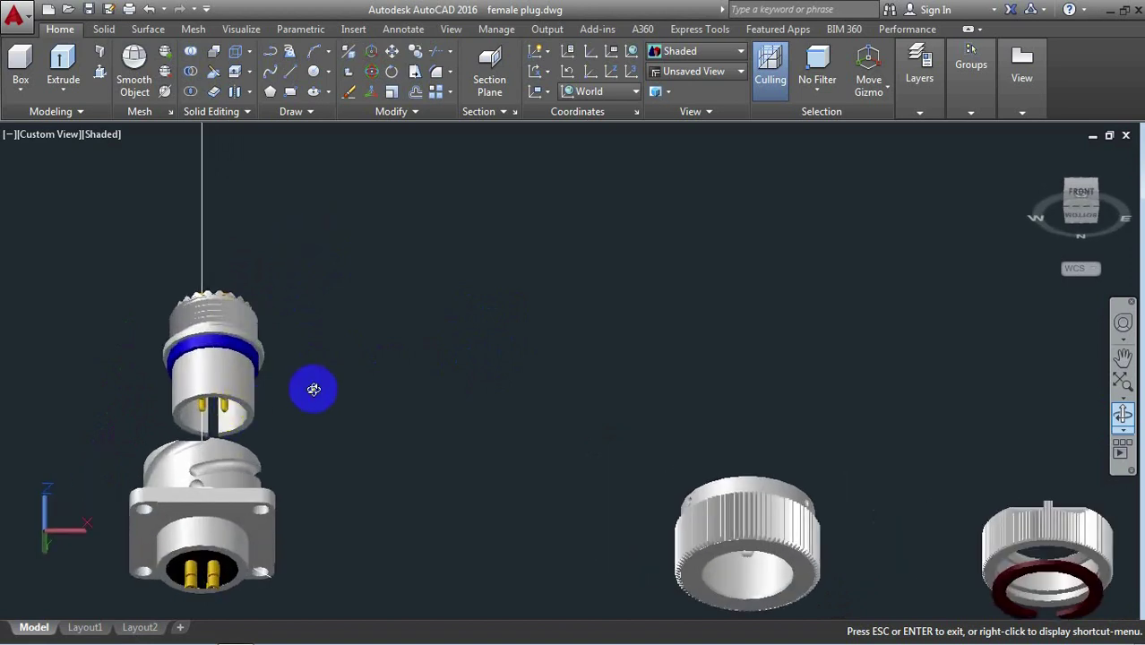
right_click(448, 269)
left_click(507, 281)
scroll(507, 280, "up", 3)
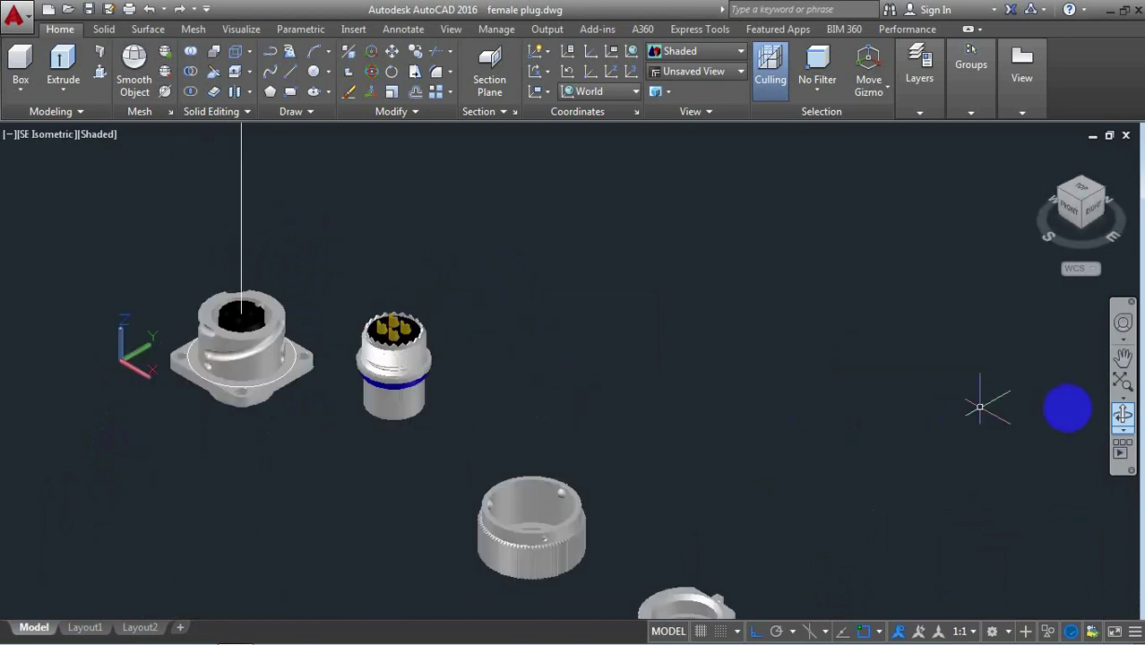
left_click(1123, 414)
left_click_drag(412, 400, 366, 500)
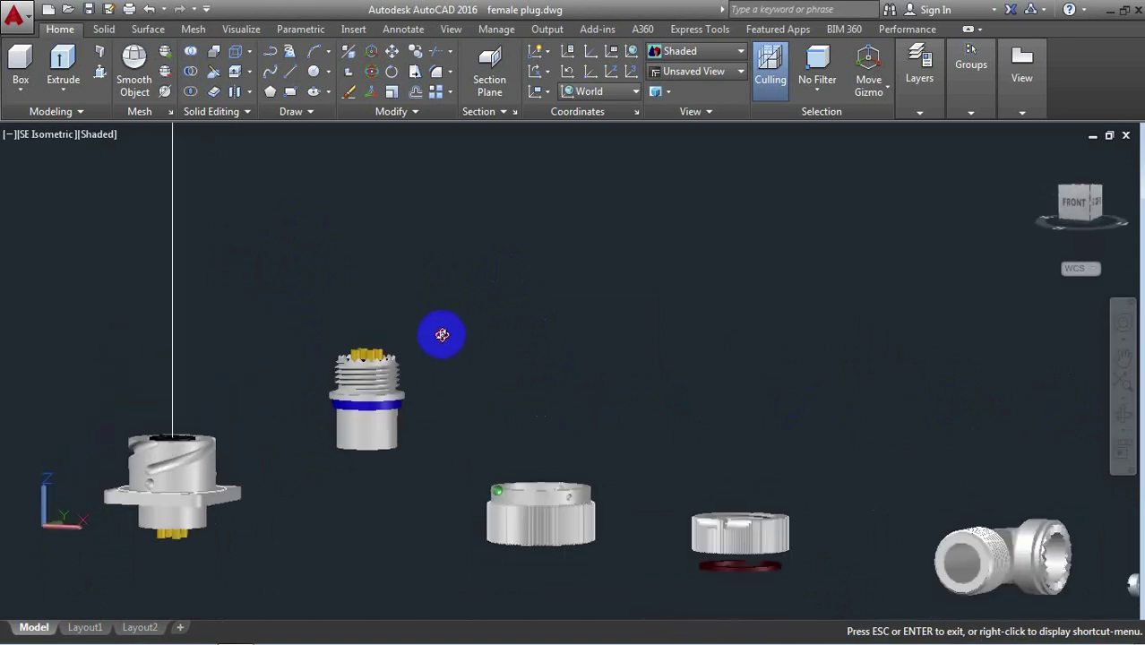
scroll(365, 500, "up", 1)
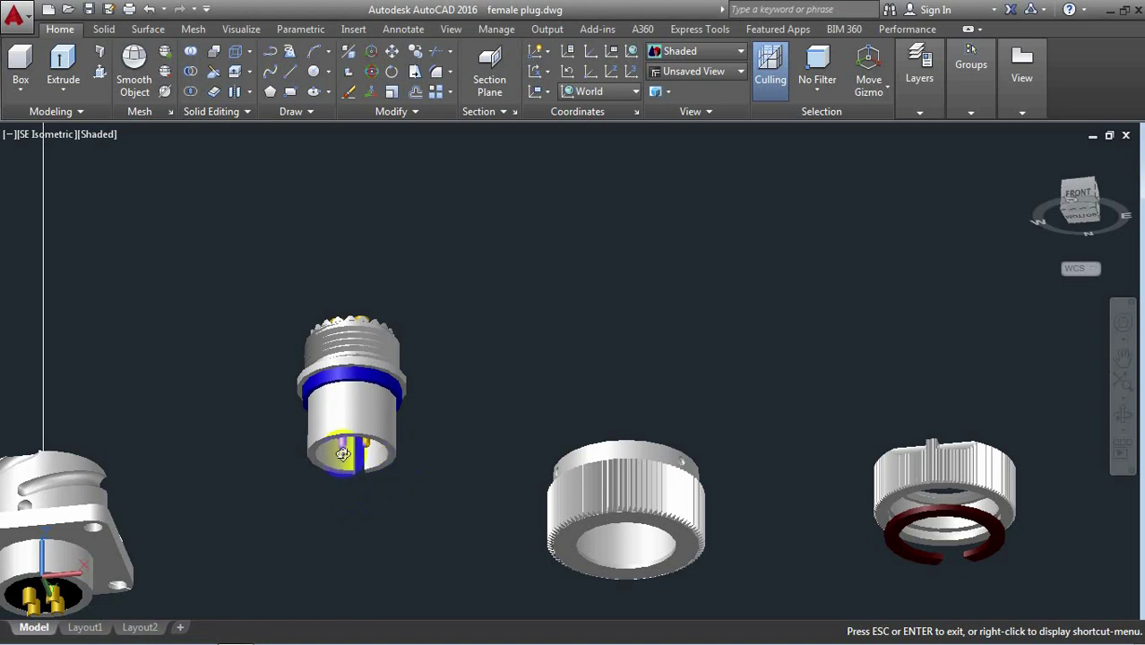
scroll(345, 453, "up", 1)
scroll(358, 456, "up", 1)
scroll(387, 460, "up", 1)
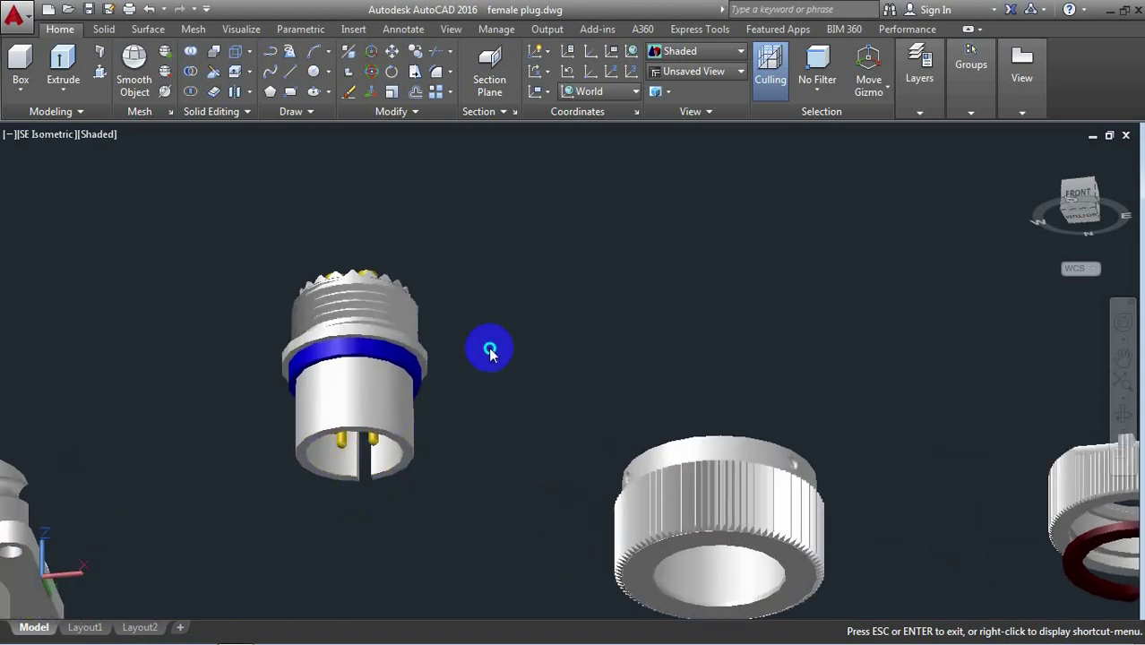
right_click(490, 353)
Move the pin insert again so it sits on the axis directly above the flanged receptacle
left_click(529, 32)
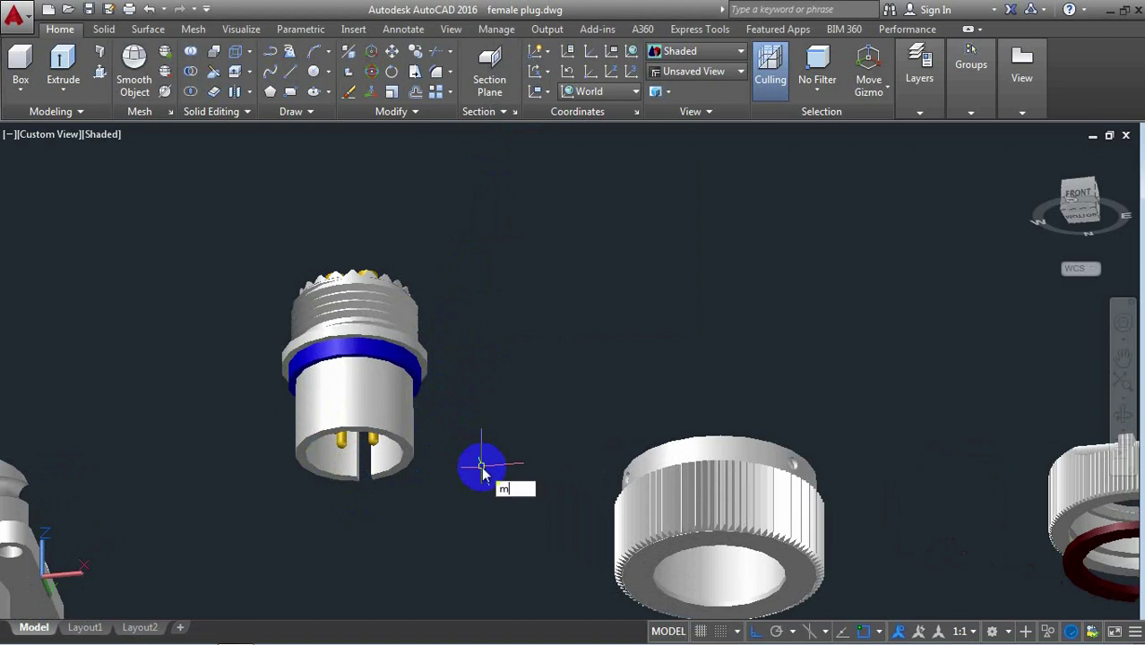
left_click(551, 508)
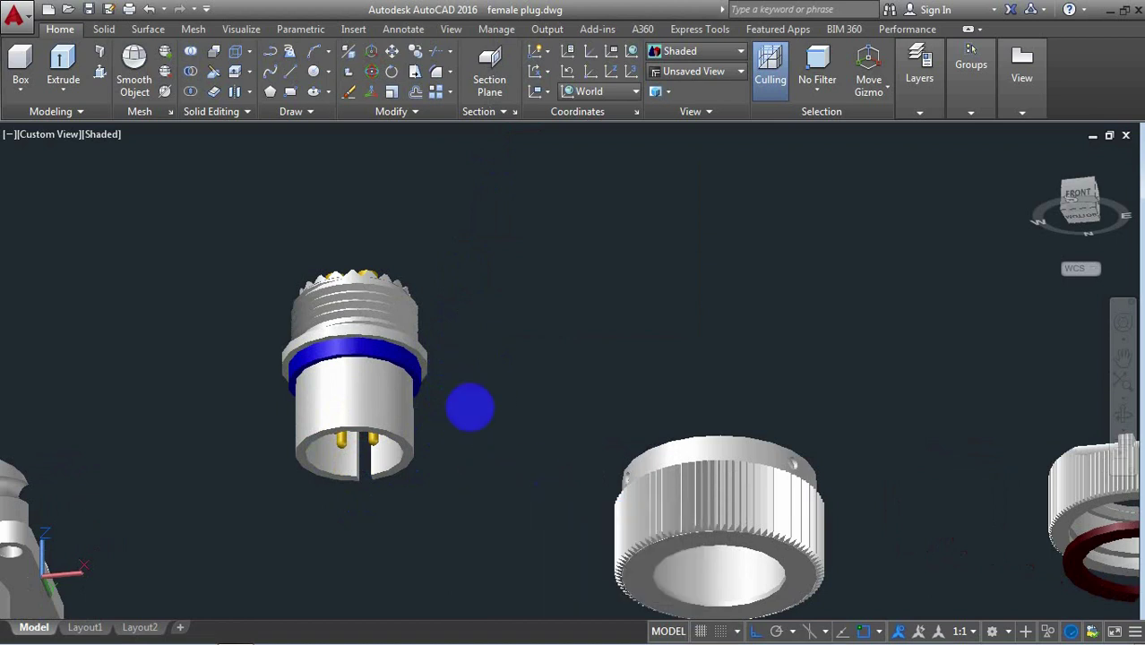
left_click(428, 253)
left_click(296, 518)
right_click(426, 400)
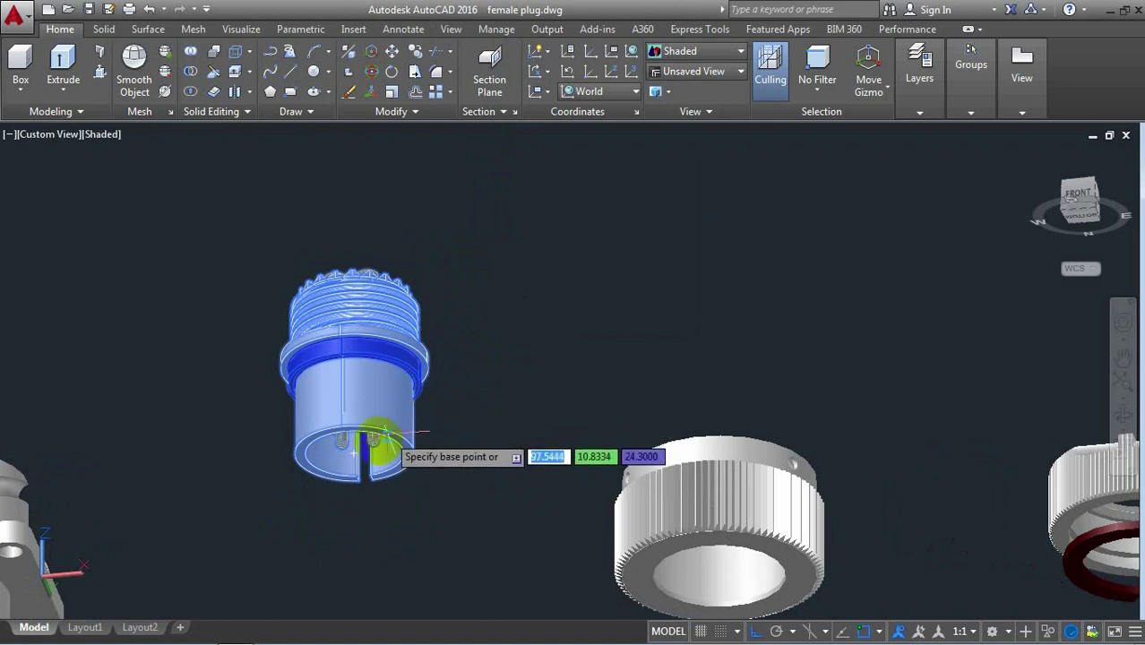
left_click(356, 456)
scroll(350, 456, "down", 3)
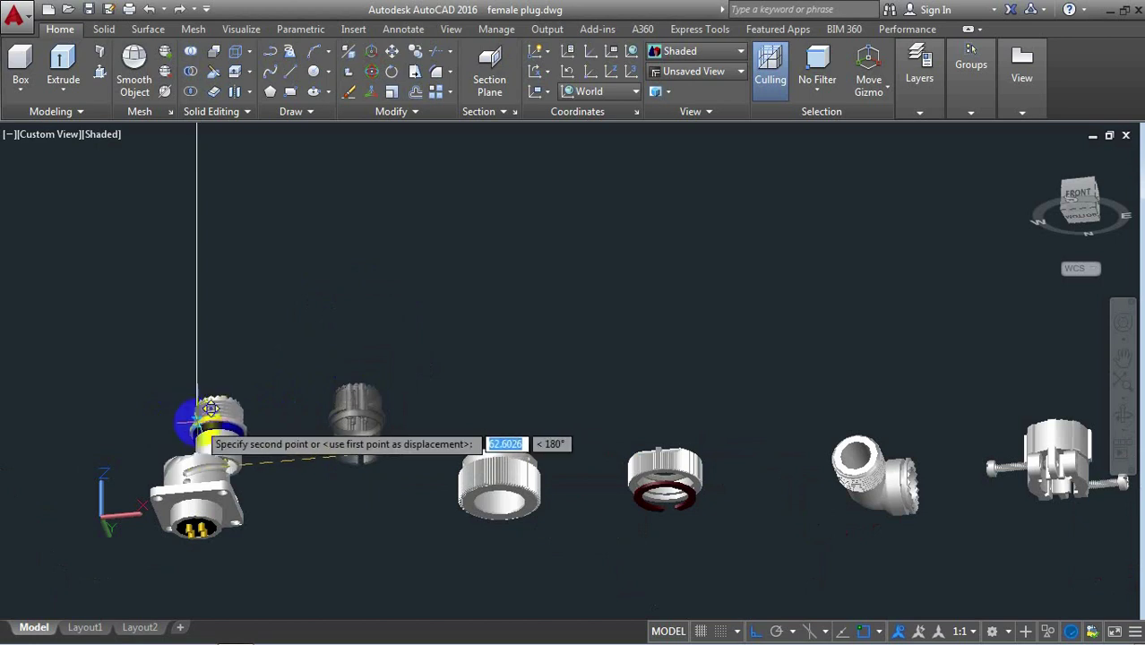
scroll(207, 412, "up", 3)
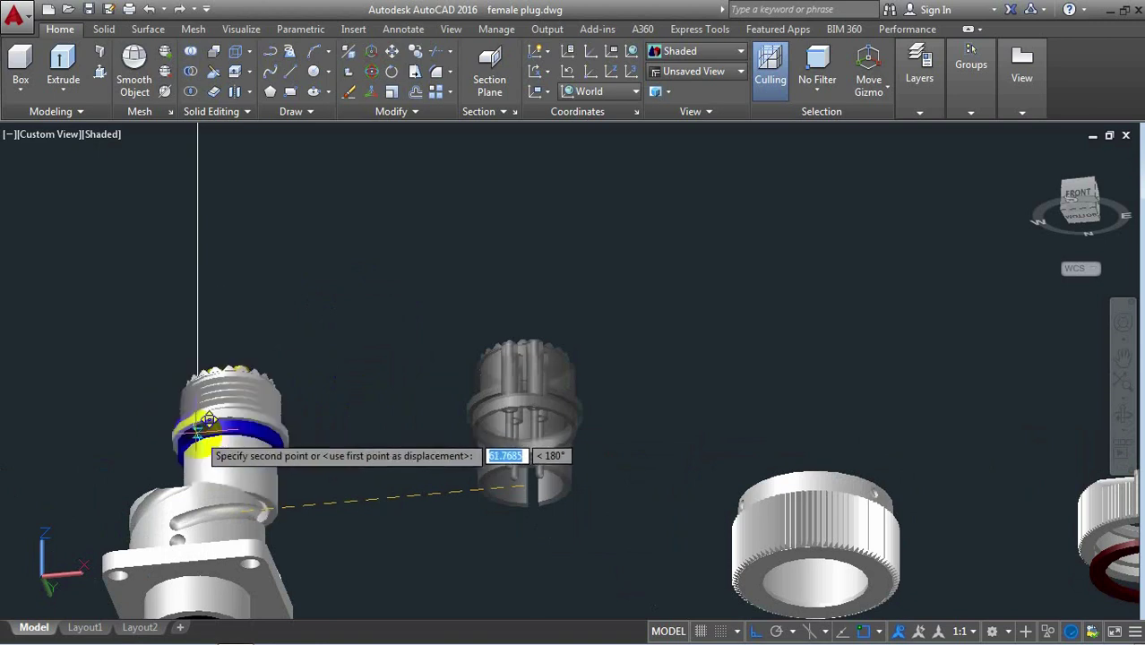
left_click(207, 421)
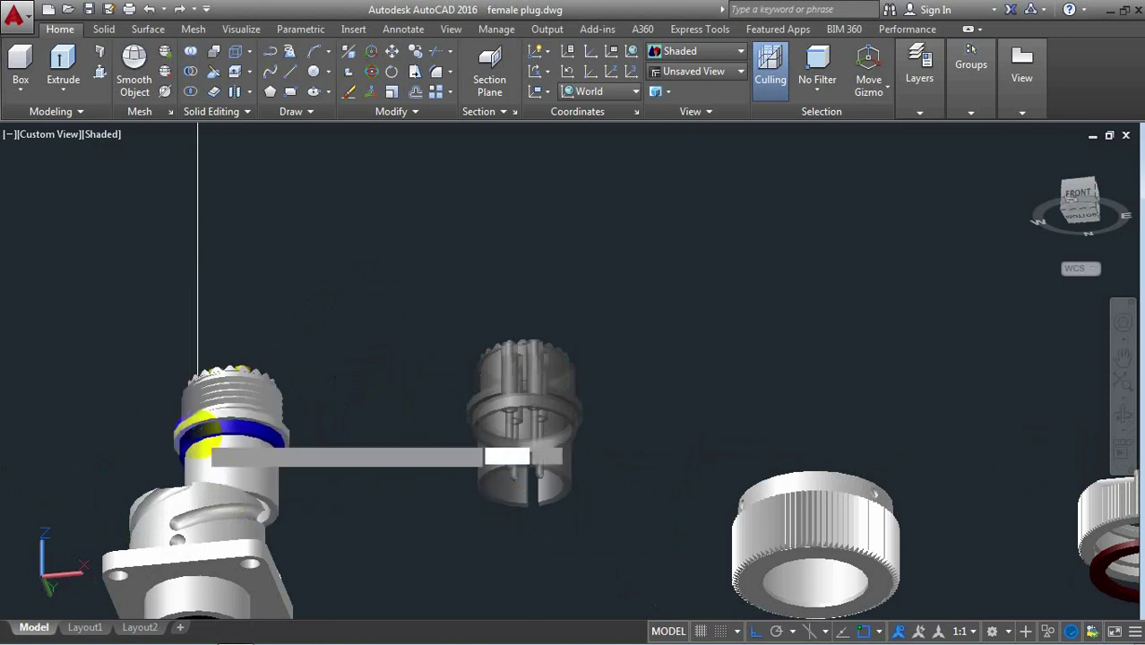
scroll(506, 359, "down", 2)
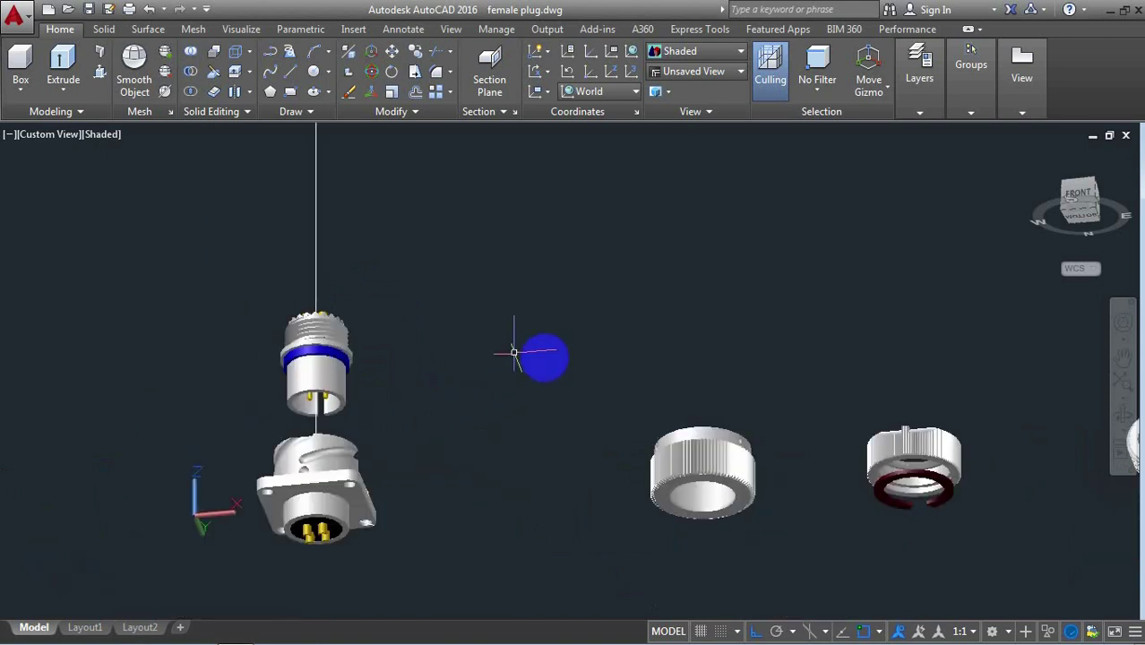
Orbit the view to look down on the parts
left_click(1131, 423)
mouse_move(473, 312)
left_mouse_down()
mouse_move(404, 369)
mouse_move(409, 558)
mouse_move(431, 406)
mouse_move(233, 403)
mouse_move(253, 403)
mouse_move(266, 429)
mouse_move(372, 404)
mouse_move(655, 436)
mouse_move(685, 484)
mouse_move(504, 417)
mouse_move(649, 460)
mouse_move(618, 389)
left_mouse_up()
scroll(649, 460, "up", 2)
Flip the knurled nut 180° about a horizontal axis using ROTATE3D
right_click(631, 322)
left_click(653, 325)
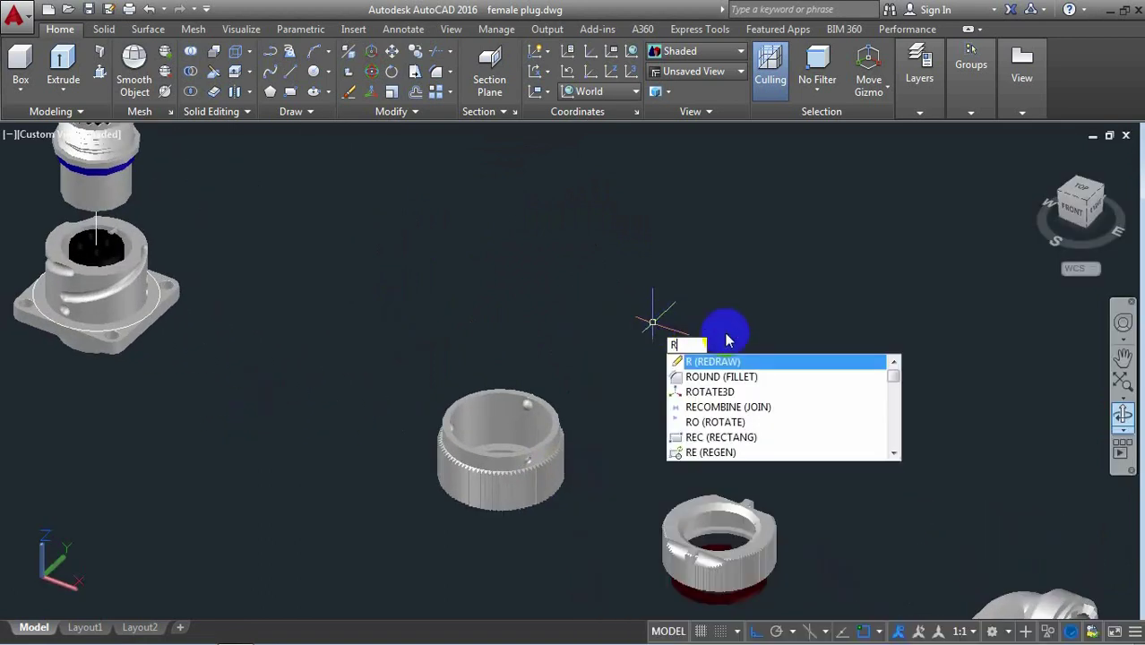
left_click(780, 391)
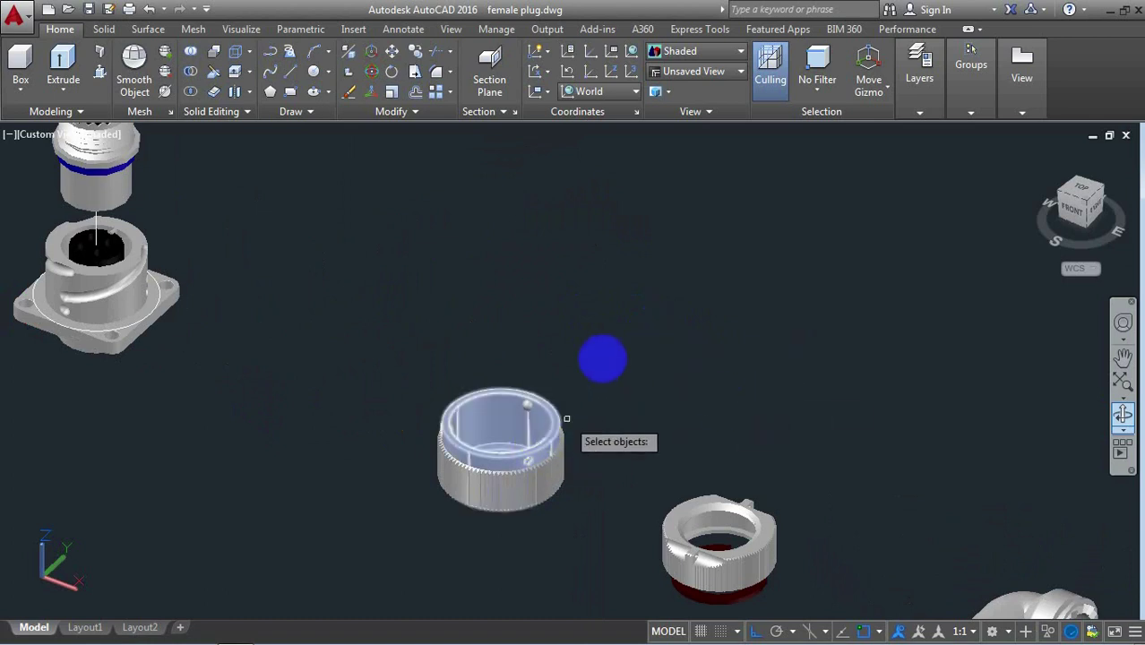
left_click(609, 347)
left_click(400, 536)
right_click(640, 448)
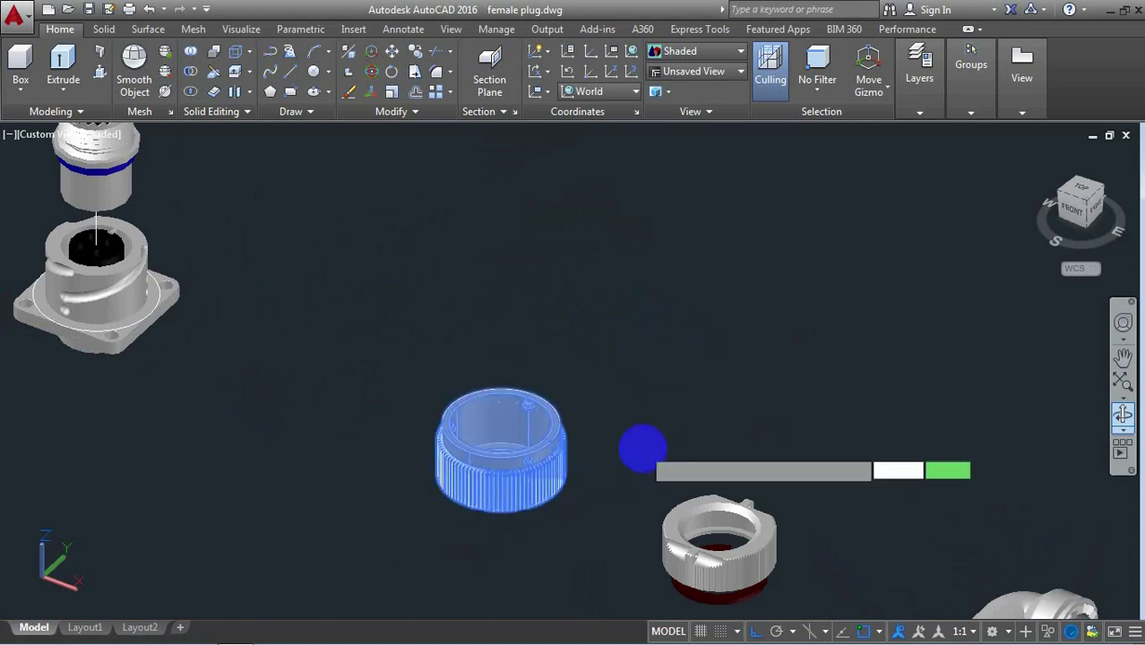
left_click(512, 412)
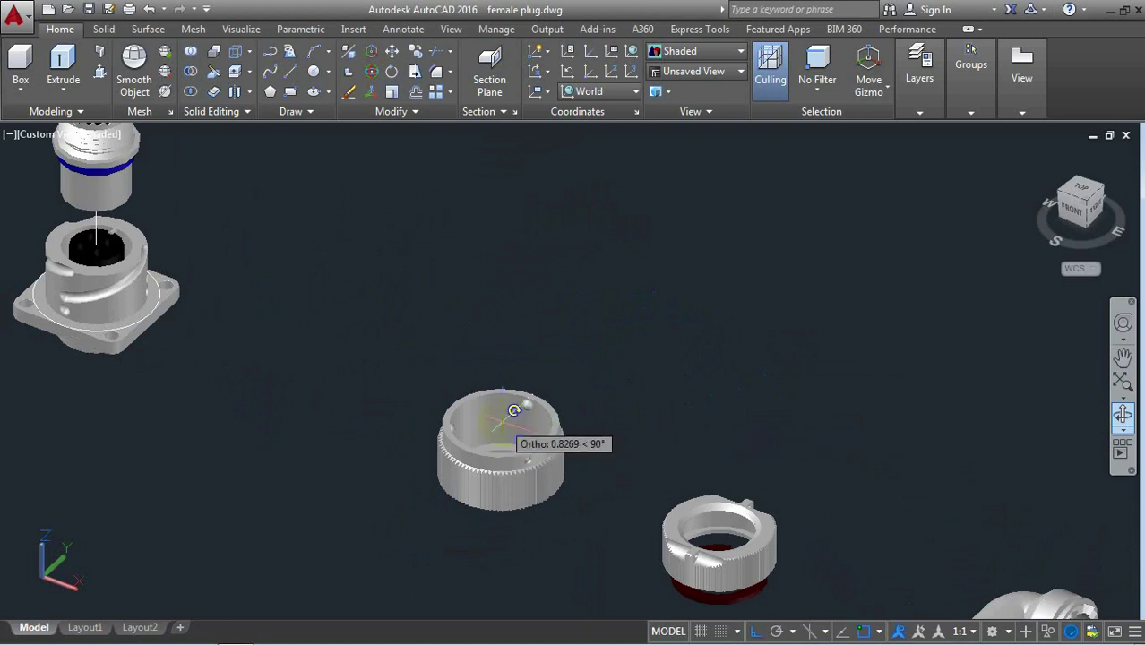
left_click_drag(436, 365, 369, 359)
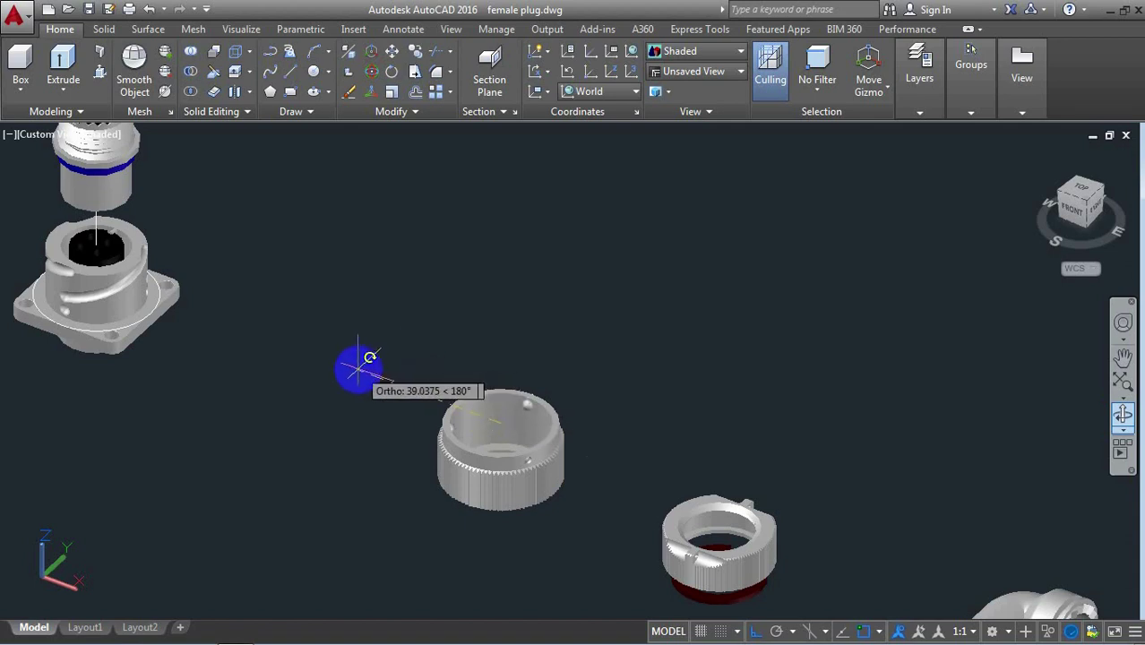
left_click(359, 369)
type("180")
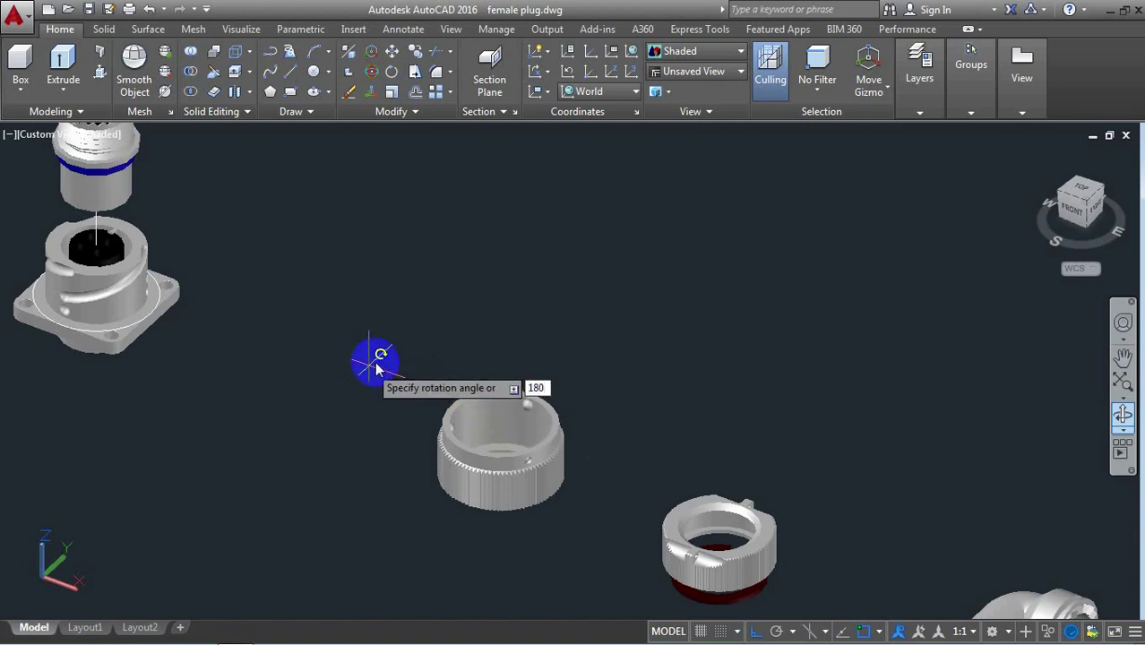
left_click(369, 365)
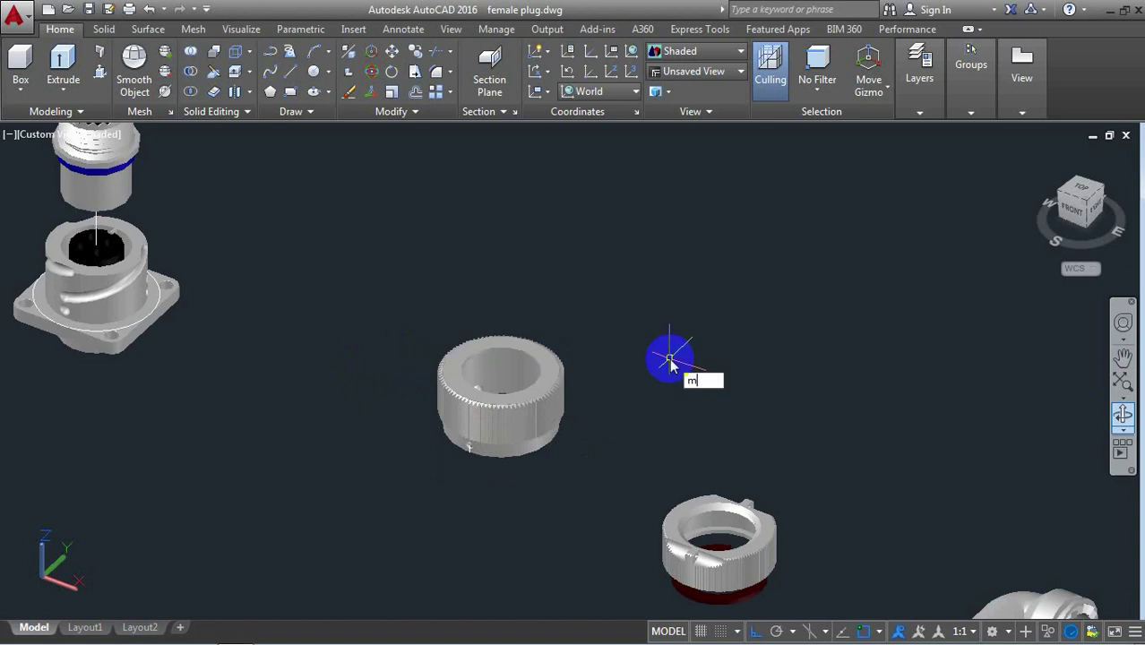
Select the knurled nut for moving, set its centre as base point, and turn Ortho on
left_click(584, 311)
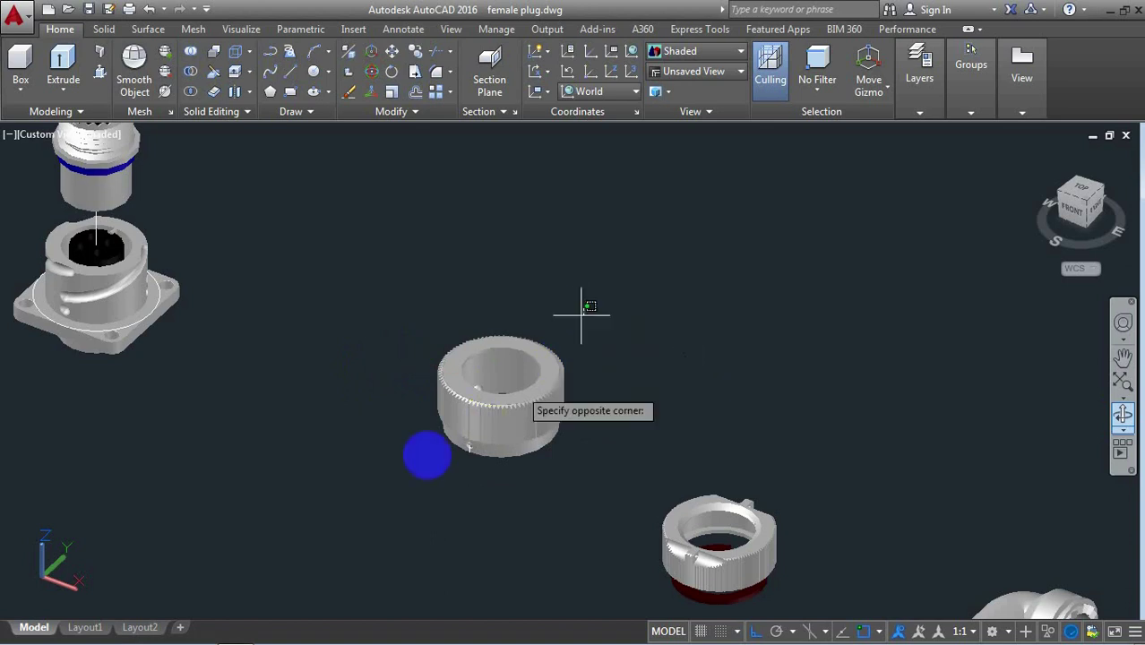
left_click(379, 478)
right_click(462, 461)
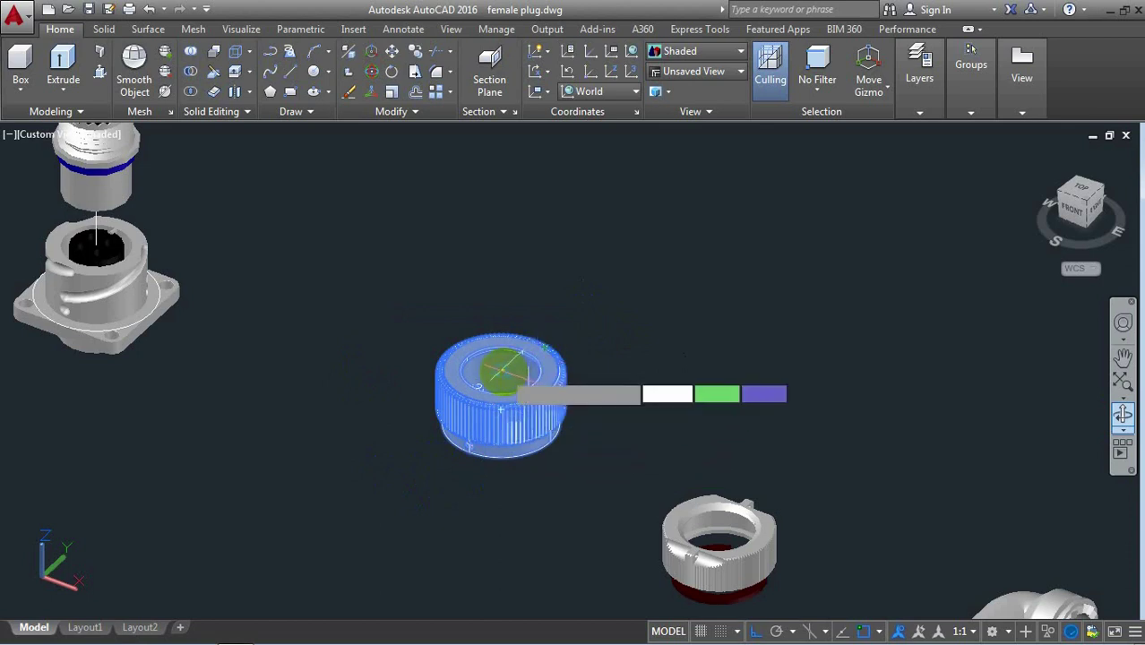
left_click(516, 360)
scroll(516, 359, "down", 2)
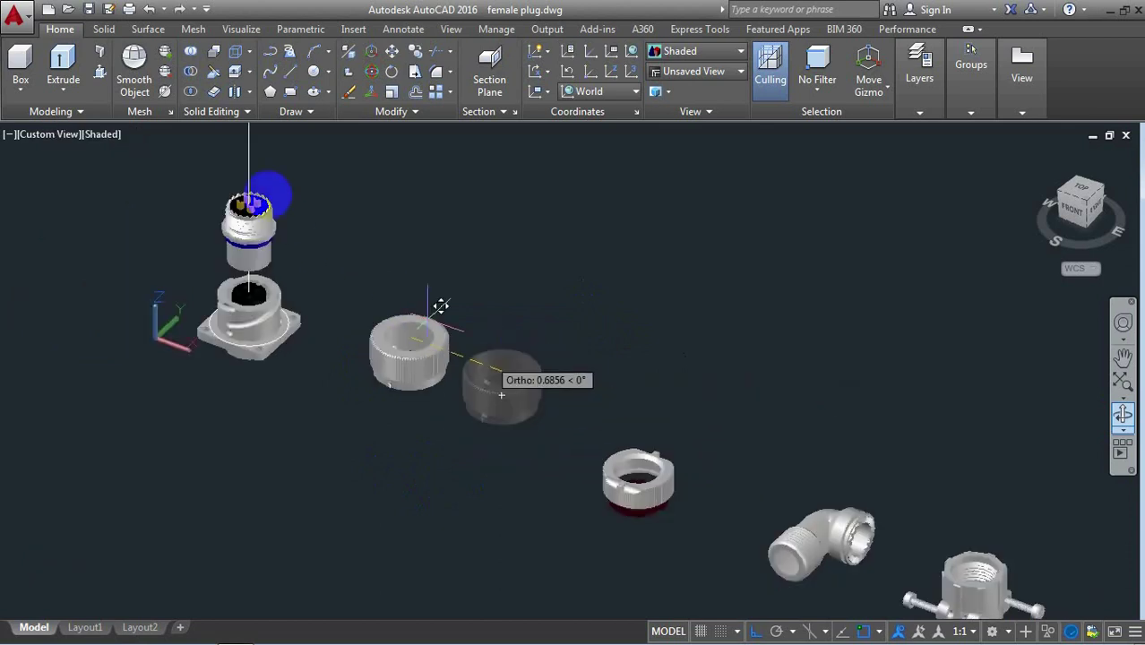
scroll(255, 238, "down", 4)
key("F8")
Zoom and pan across the assembly to reach the axis point above the insert
scroll(263, 169, "up", 3)
scroll(262, 169, "up", 2)
scroll(251, 175, "up", 2)
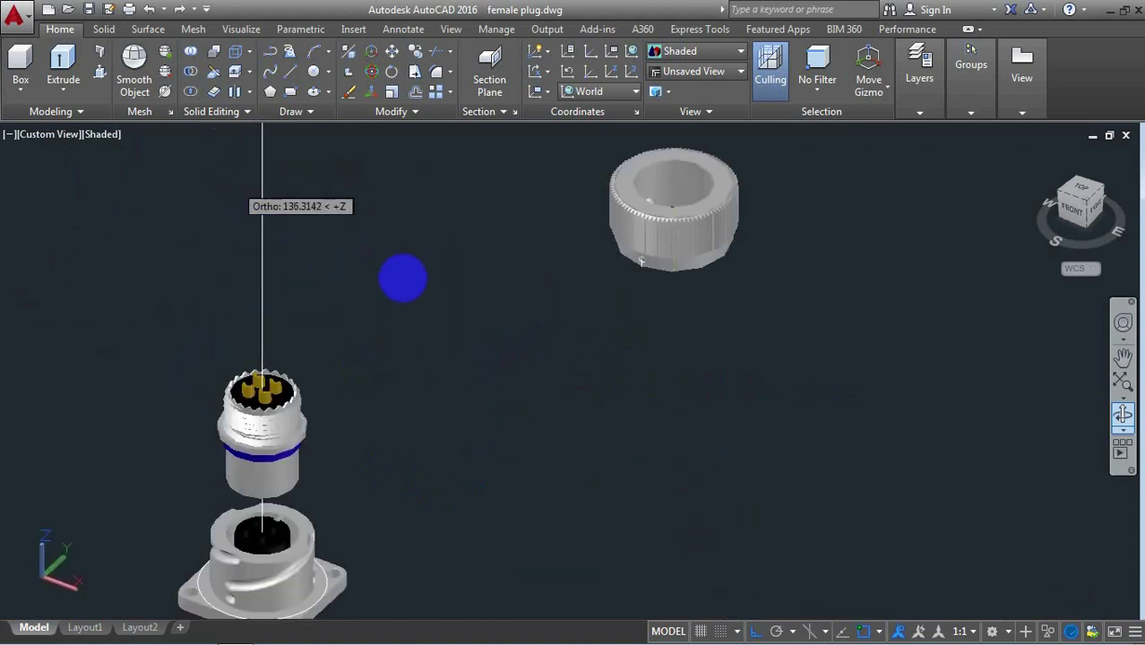
middle_click_drag(273, 278, 451, 281)
scroll(463, 354, "up", 2)
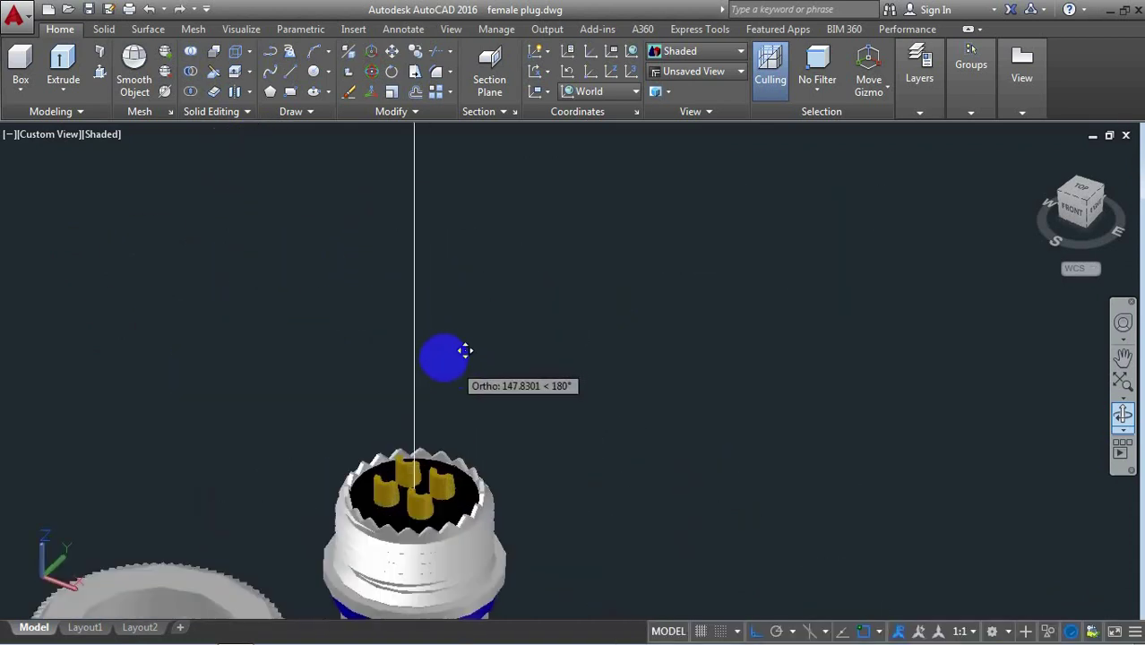
scroll(460, 350, "up", 2)
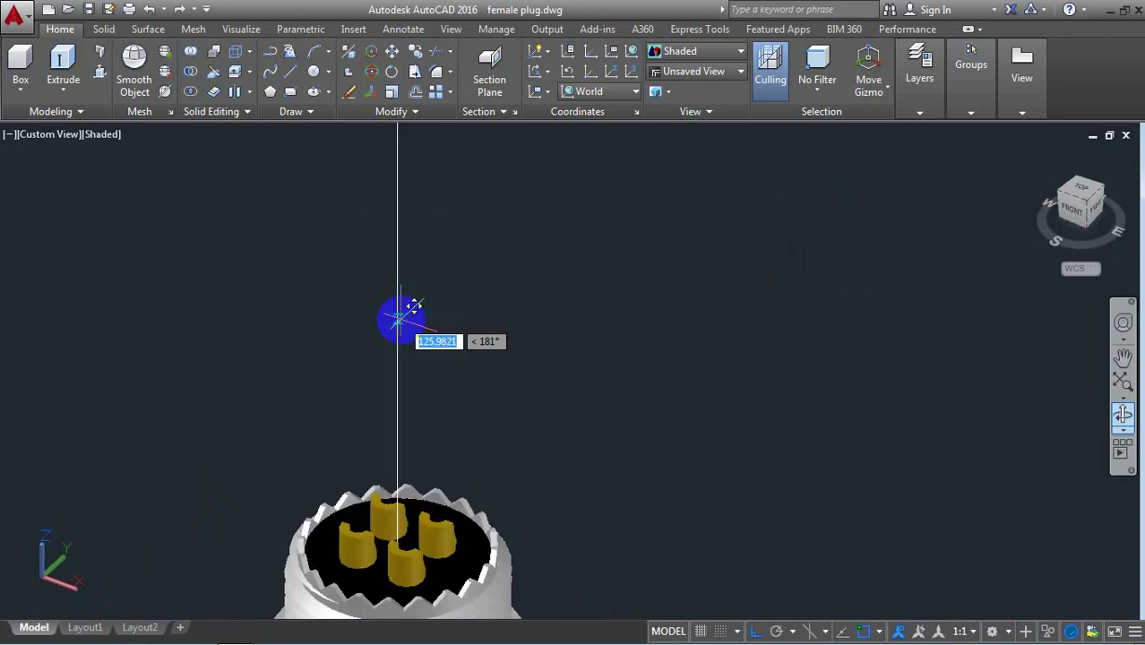
scroll(404, 312, "down", 2)
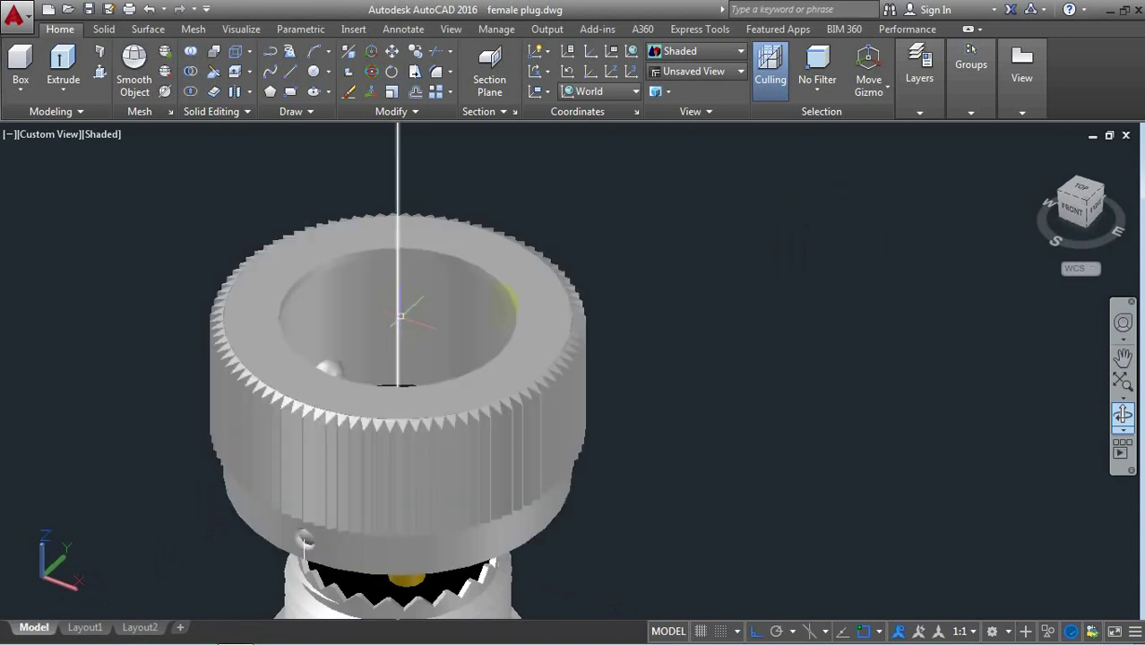
scroll(429, 305, "down", 2)
scroll(488, 305, "down", 2)
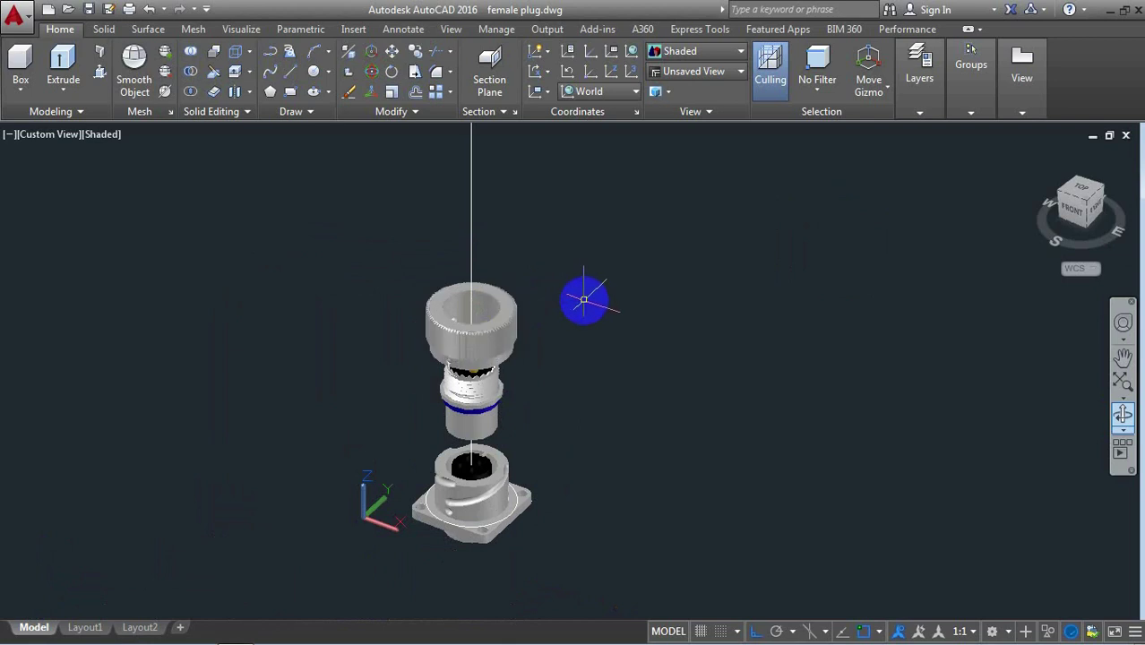
scroll(575, 299, "down", 2)
scroll(556, 298, "down", 2)
scroll(542, 303, "down", 2)
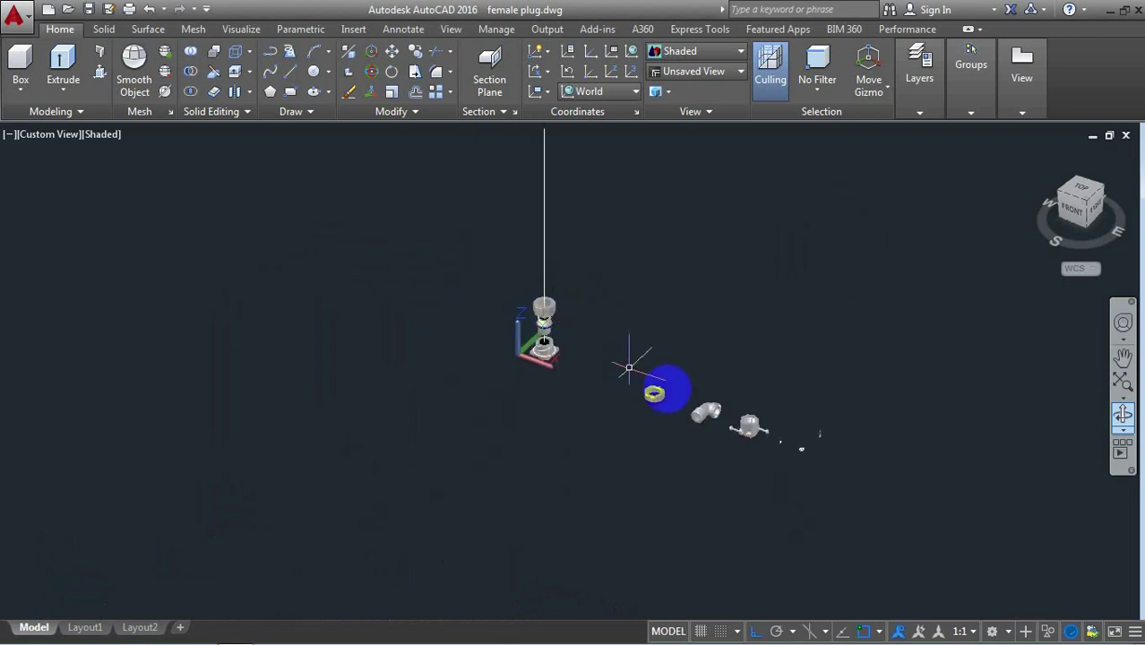
scroll(690, 401, "up", 2)
scroll(643, 393, "up", 2)
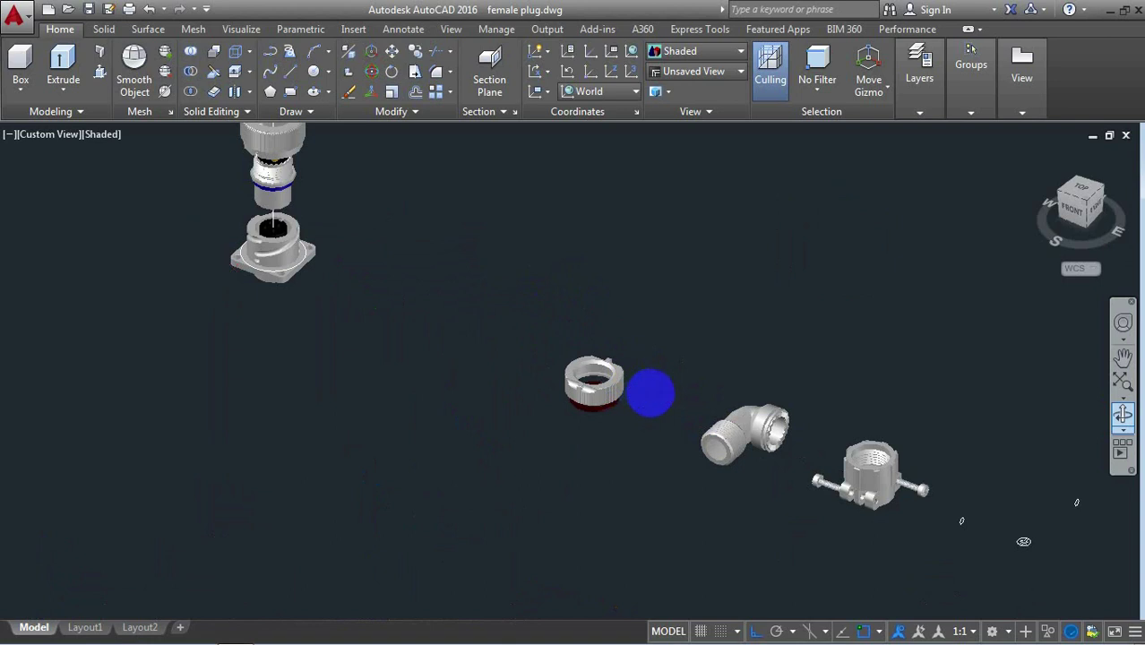
Flip the slotted ring 180° with ROTATE3D about a horizontal axis
scroll(651, 393, "up", 2)
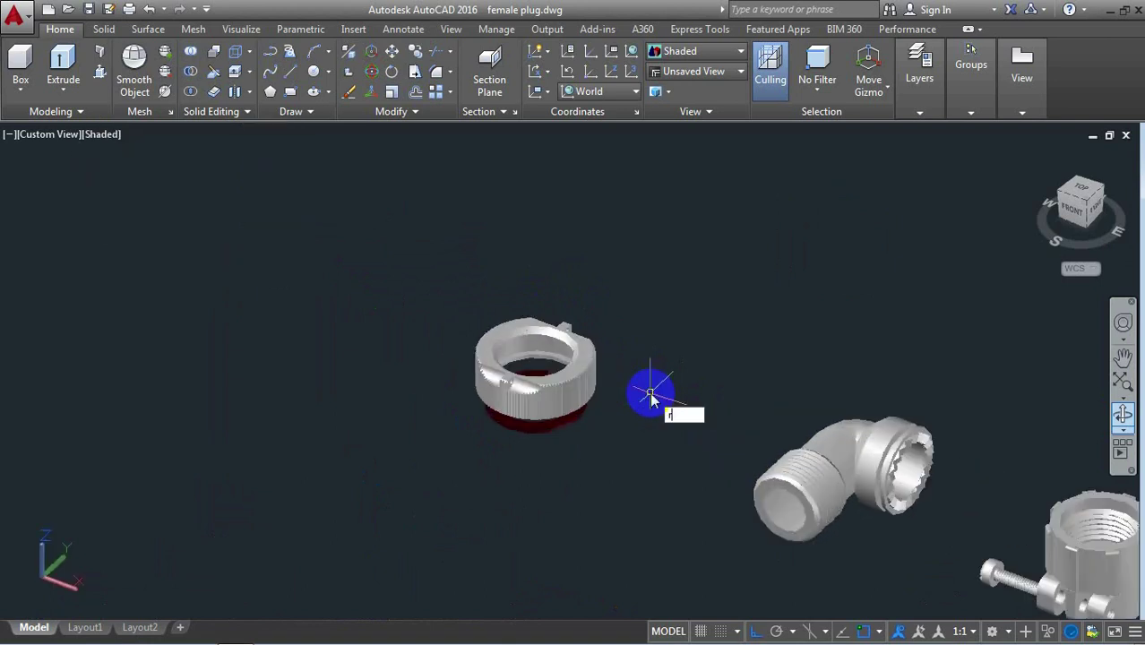
left_click(723, 459)
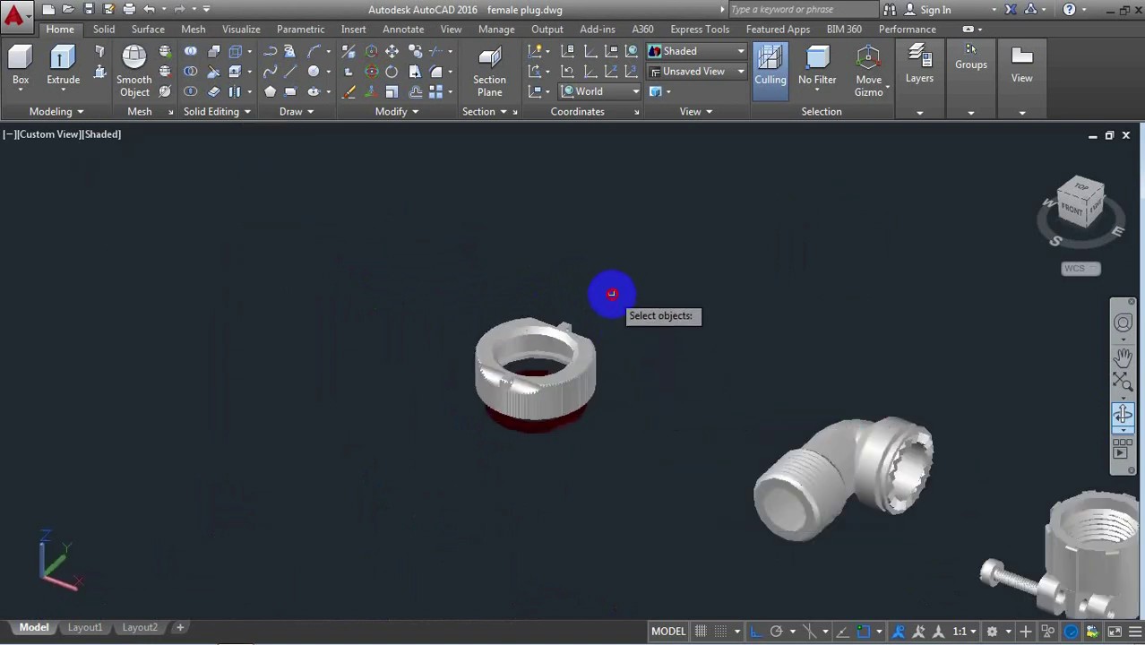
left_click(611, 294)
left_click(420, 464)
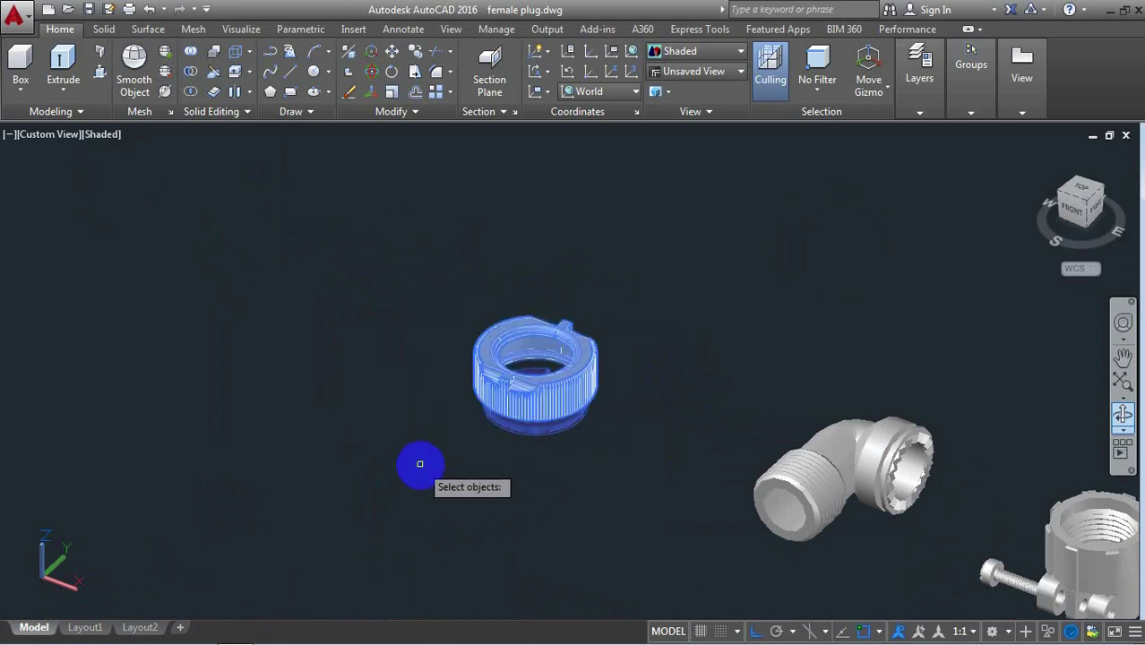
key("Return")
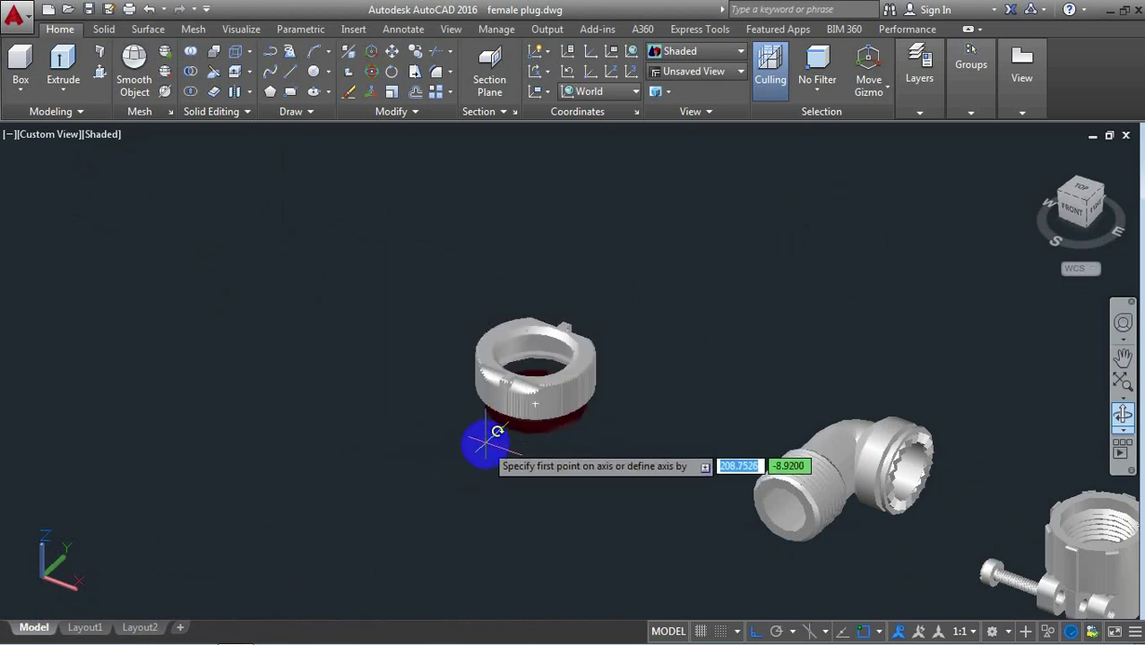
left_click(535, 404)
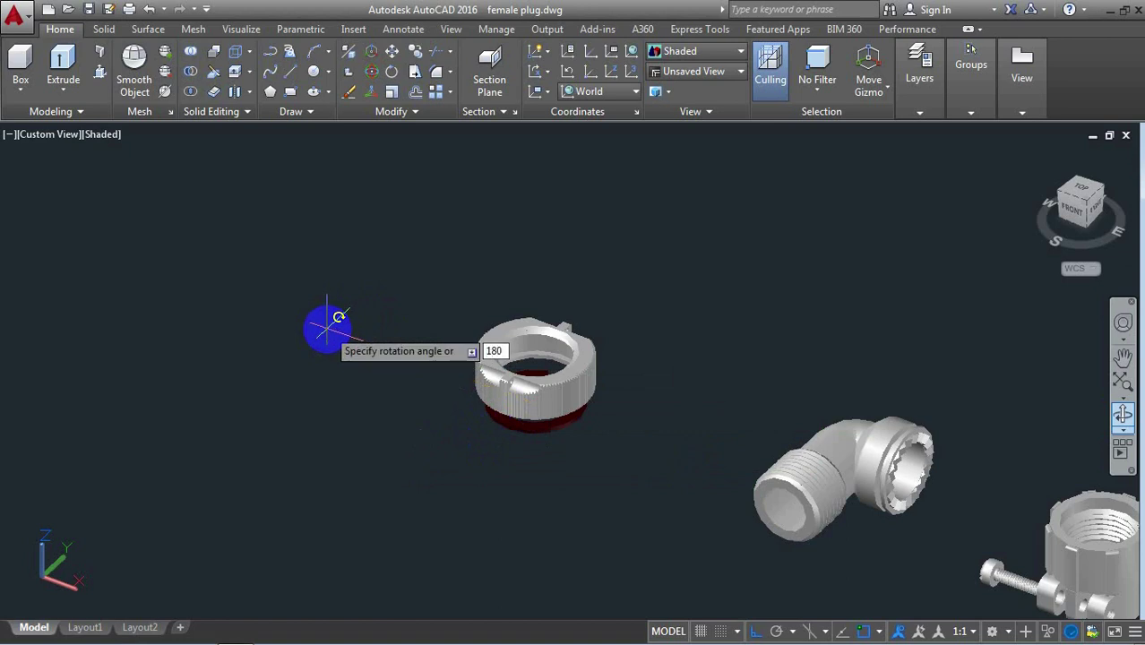
key("Return")
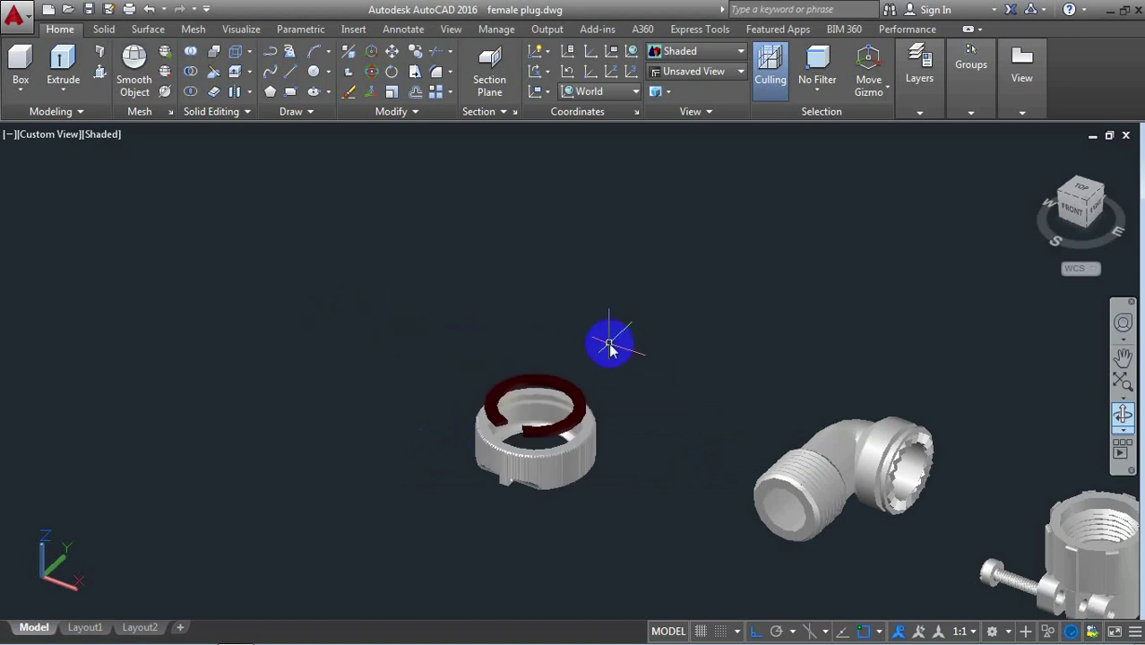
Move the ring and its red spring from the ring's centre up the axis above the knurled nut
left_click(638, 333)
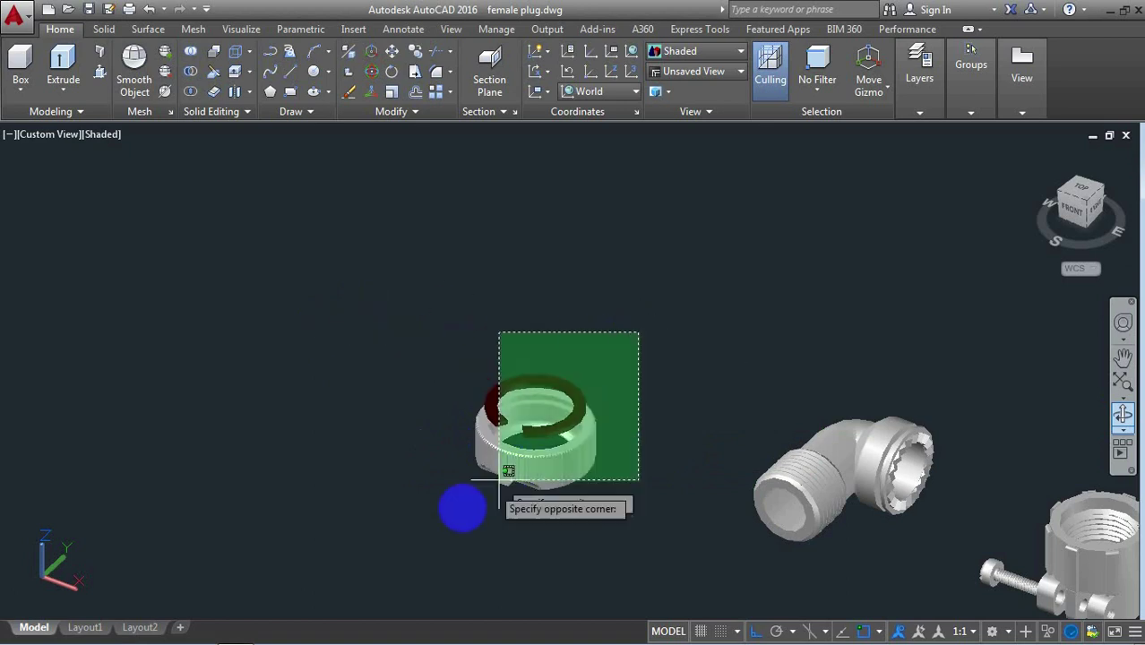
left_click(401, 549)
key("Return")
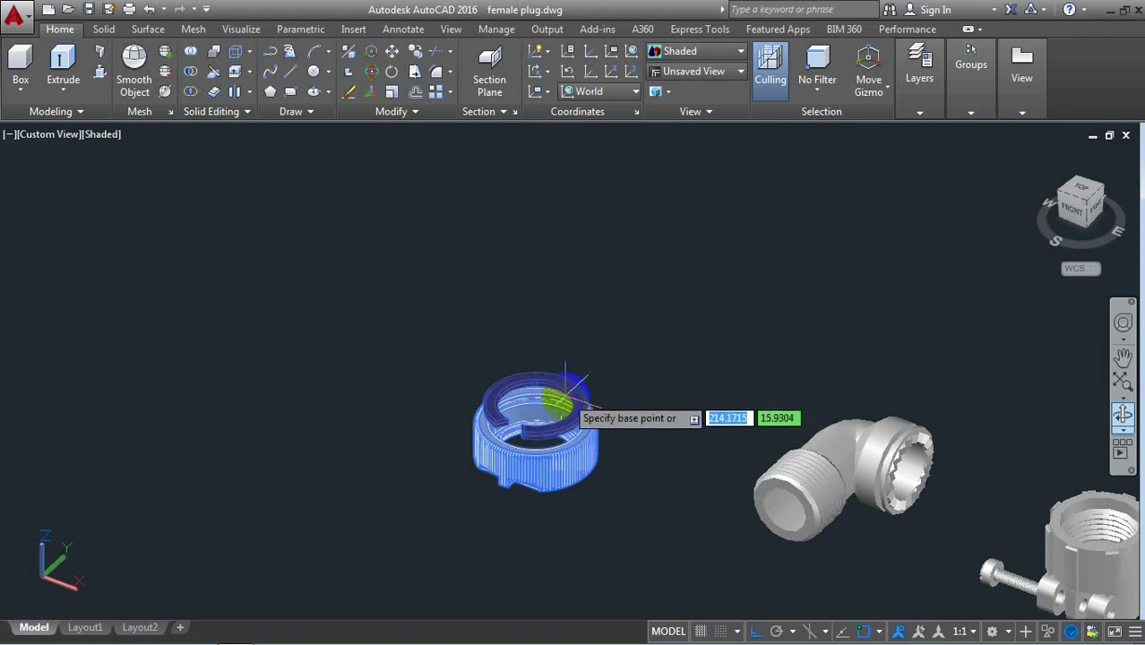
scroll(570, 433, "up", 2)
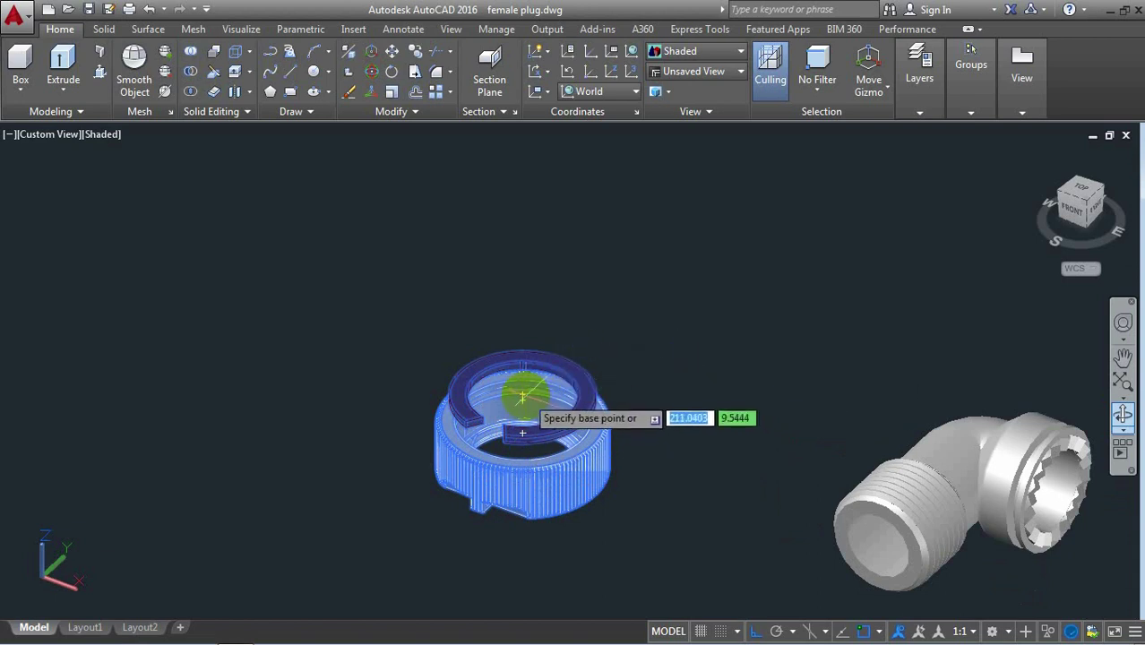
left_click(525, 391)
scroll(536, 381, "down", 2)
scroll(525, 394, "down", 2)
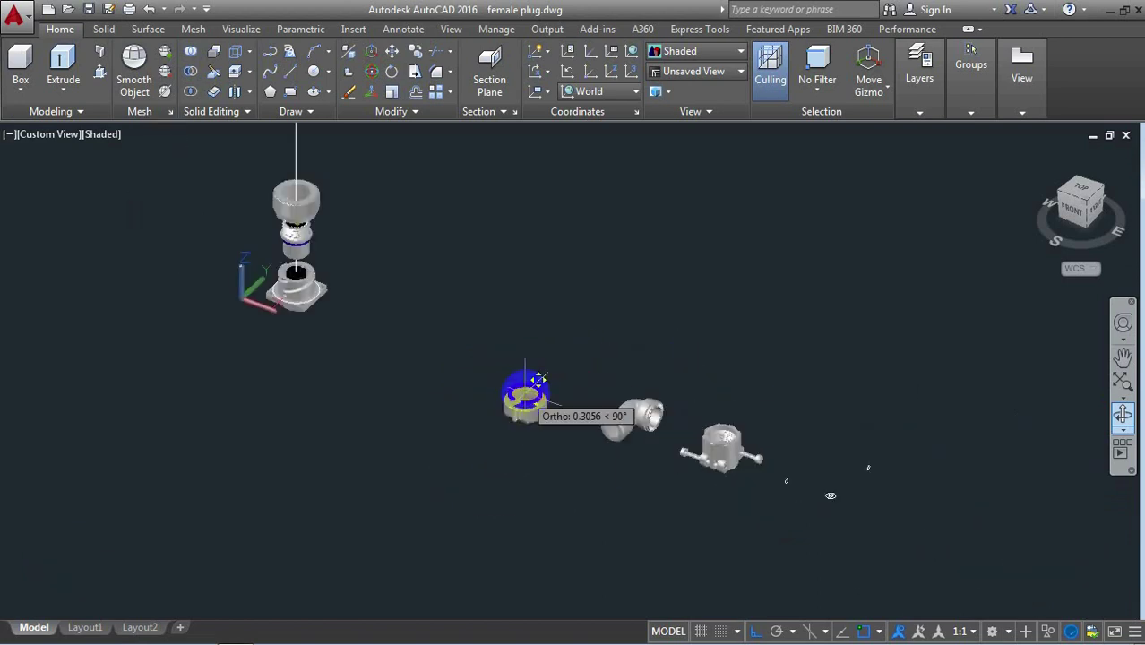
scroll(529, 390, "down", 1)
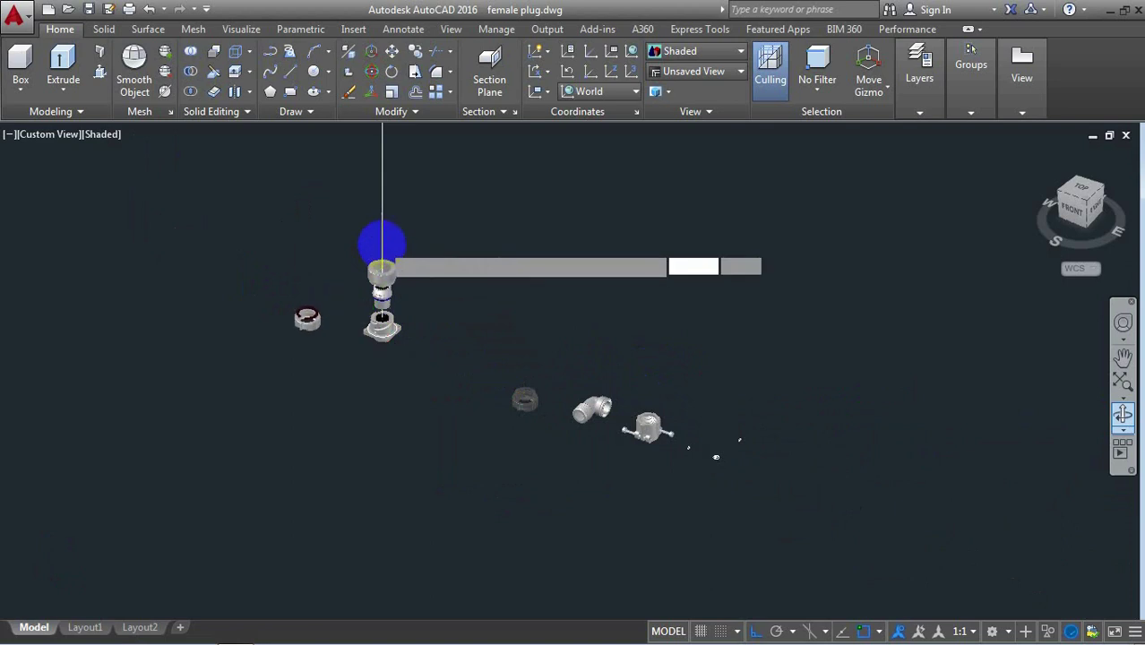
scroll(382, 251, "up", 3)
scroll(385, 269, "up", 3)
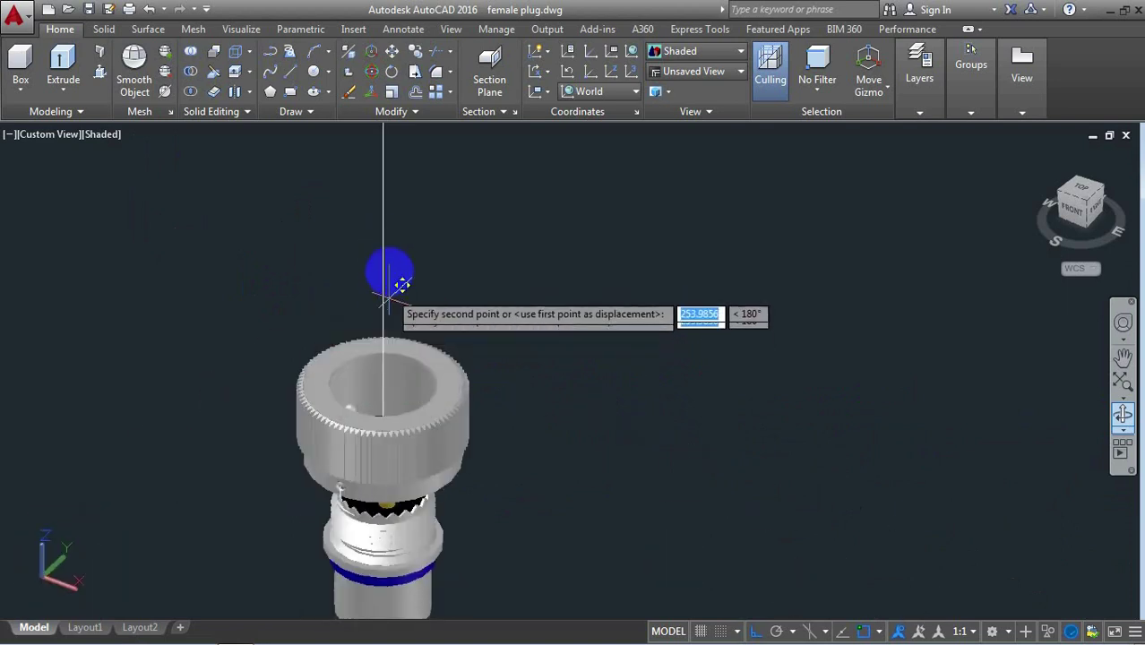
left_click(384, 220)
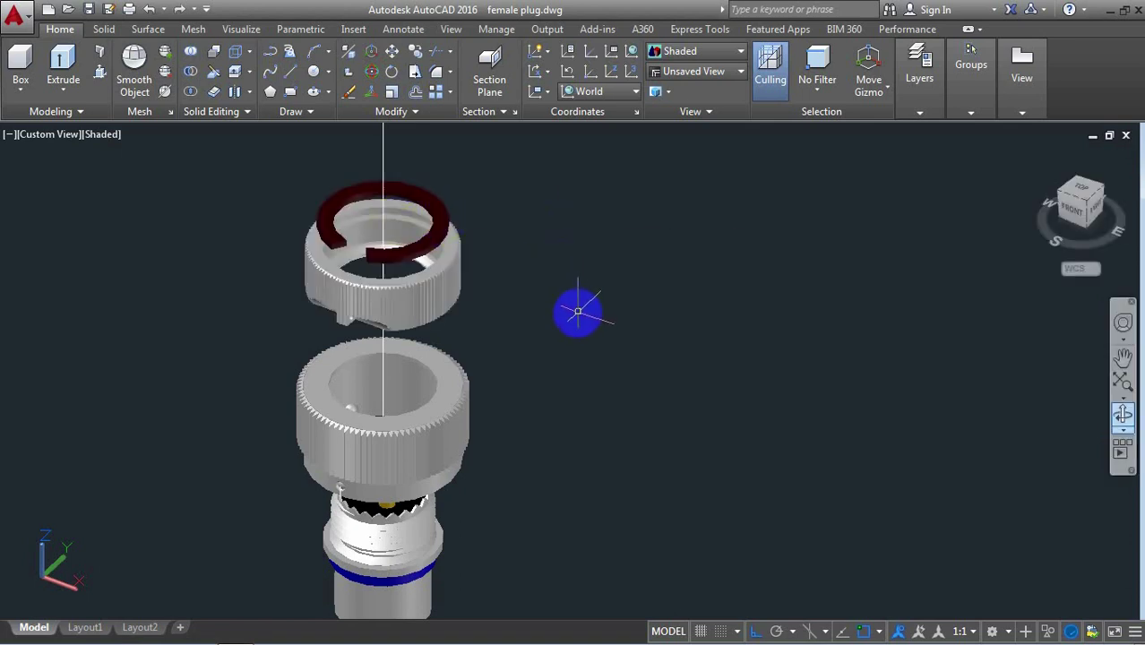
scroll(576, 313, "down", 5)
Zoom to the elbow fitting and select it for 3DROTATE
scroll(570, 316, "down", 2)
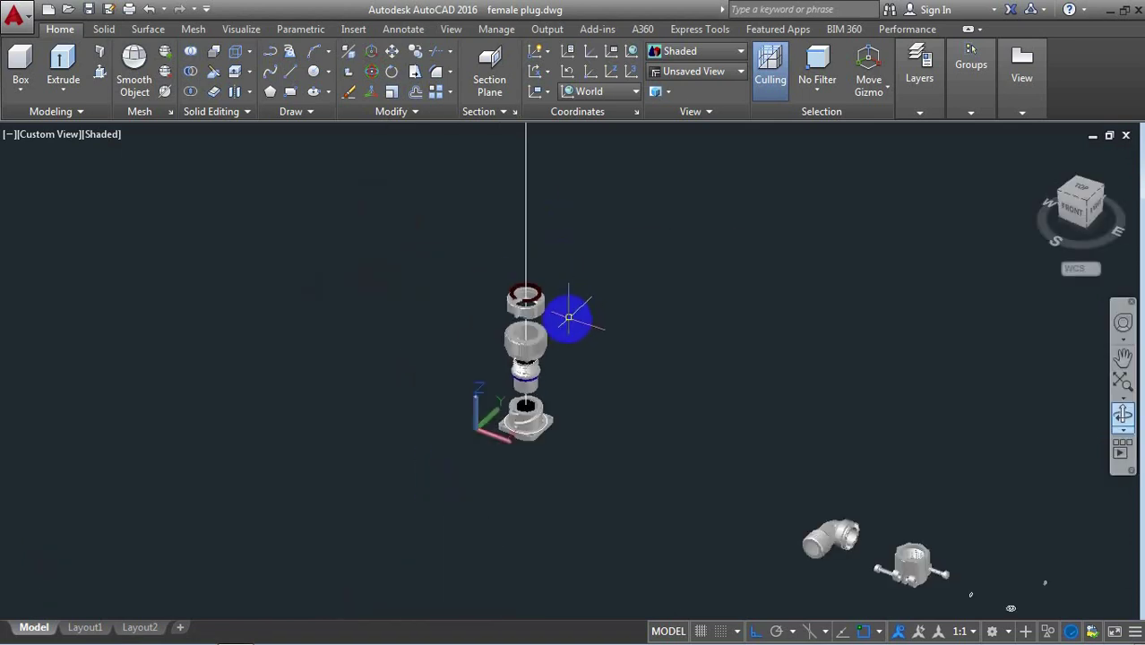
scroll(566, 319, "down", 2)
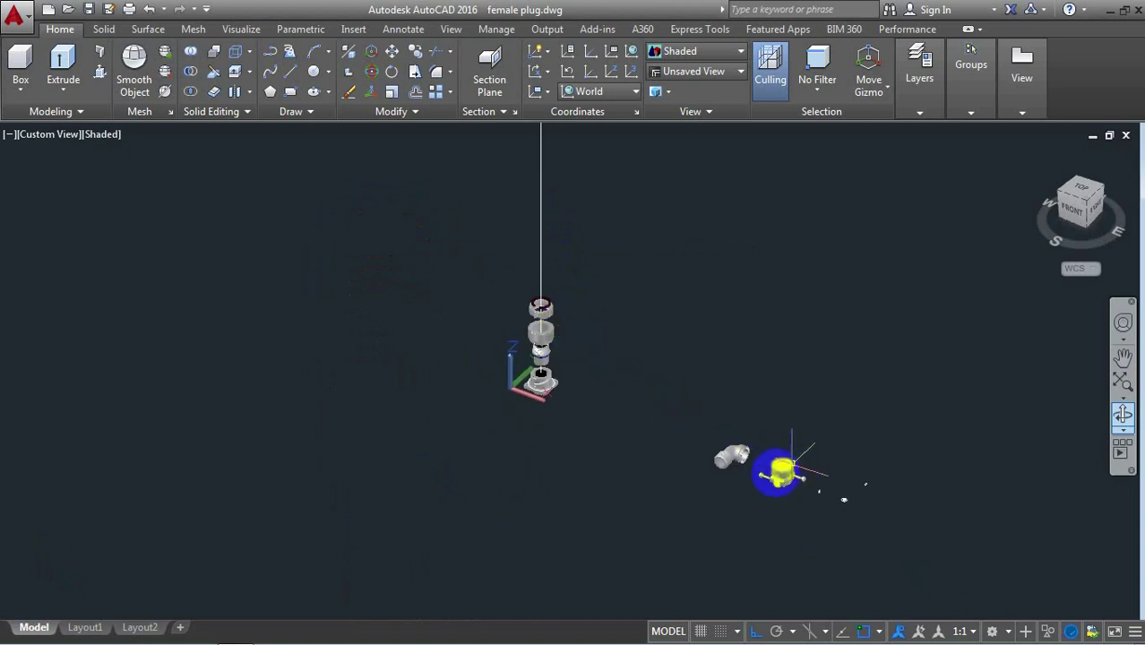
scroll(739, 473, "up", 3)
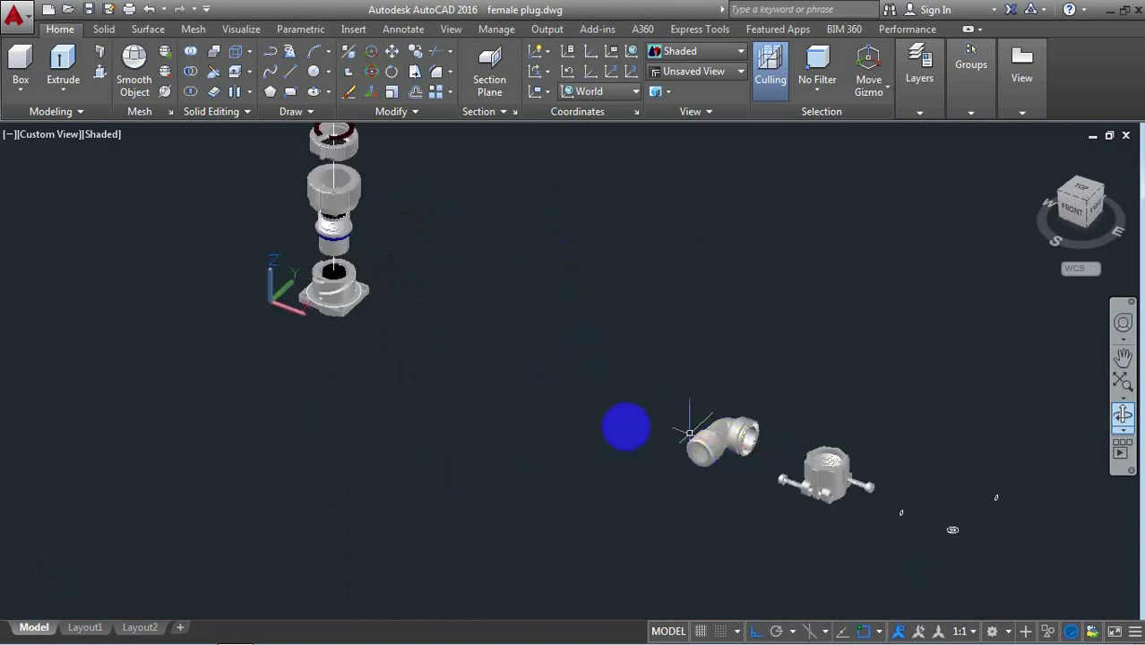
scroll(448, 400, "down", 2)
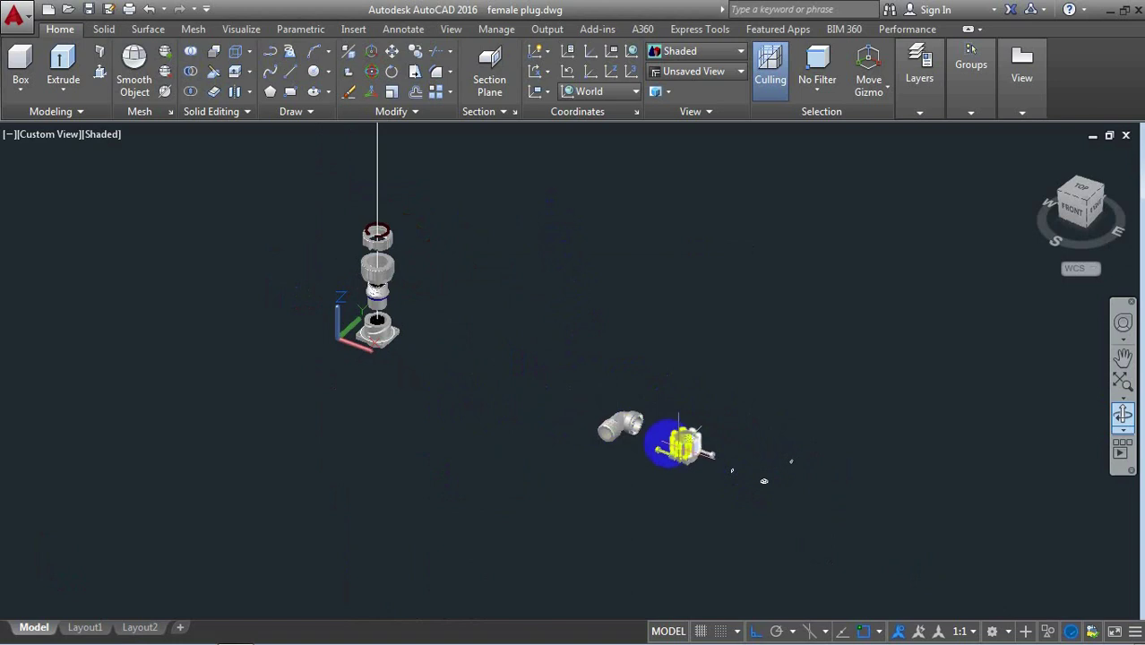
scroll(678, 439, "up", 2)
scroll(654, 437, "up", 1)
type("R")
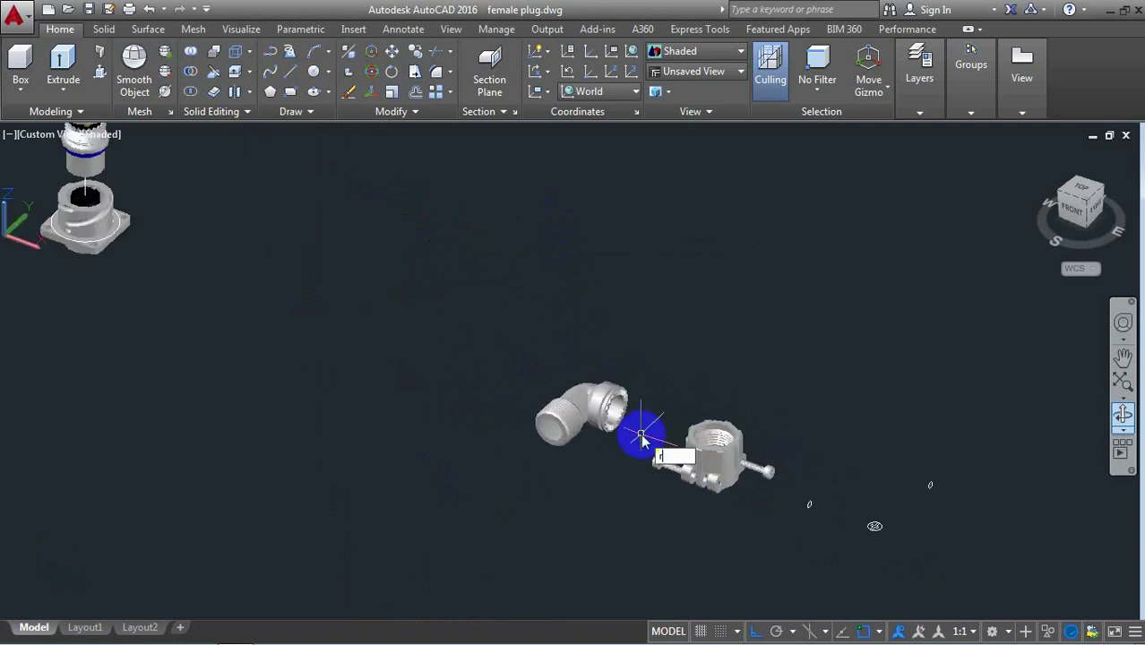
key("Down")
key("Down")
key("Return")
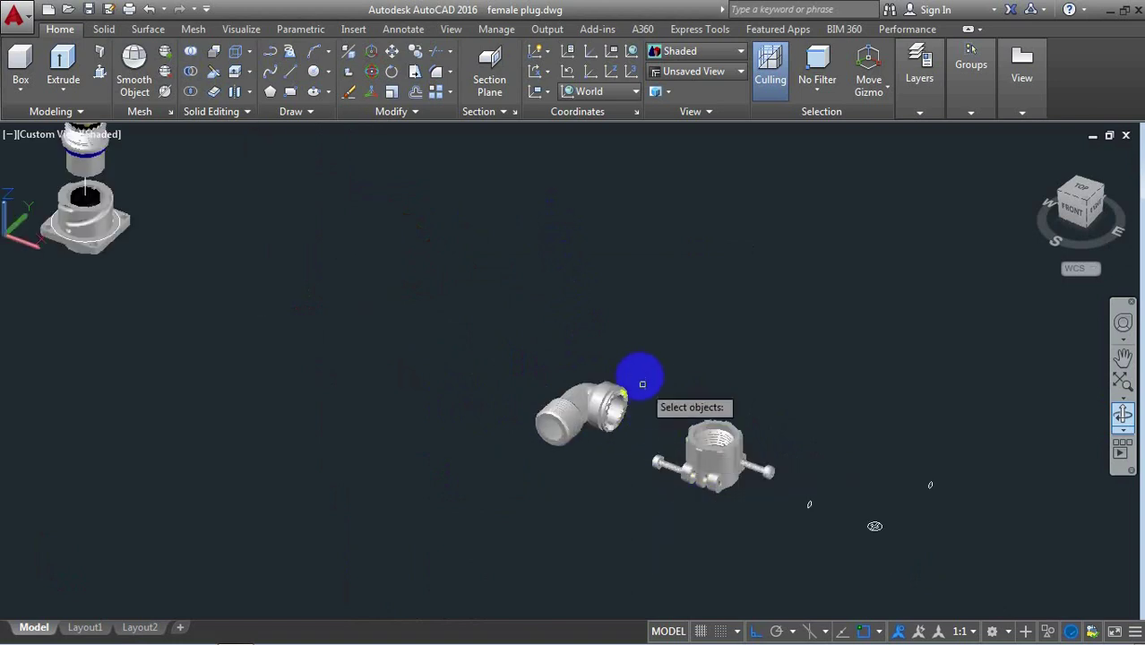
left_click(634, 365)
left_click(497, 443)
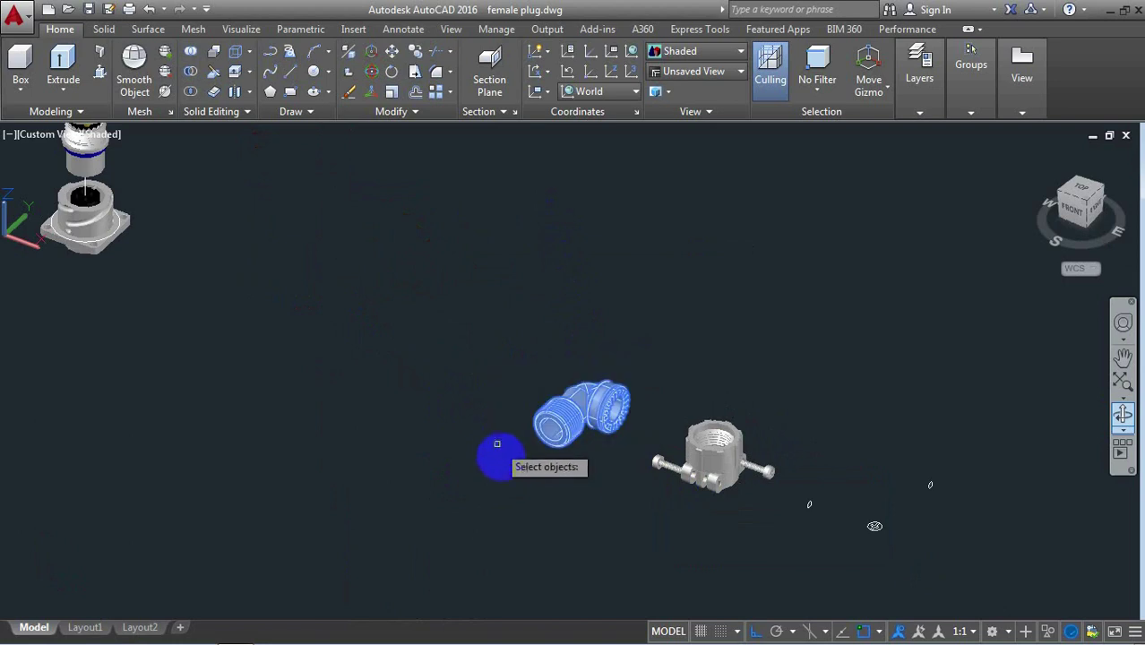
key("Return")
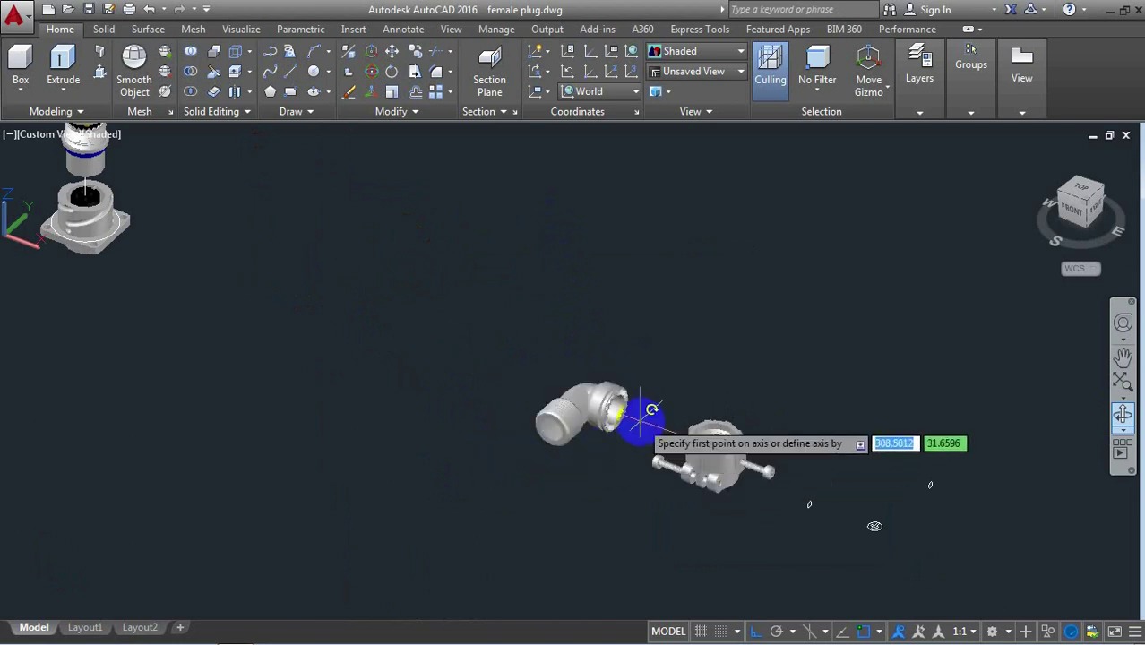
Turn the elbow 90° about its end face so the splined end points down, then orbit to check
scroll(640, 419, "up", 2)
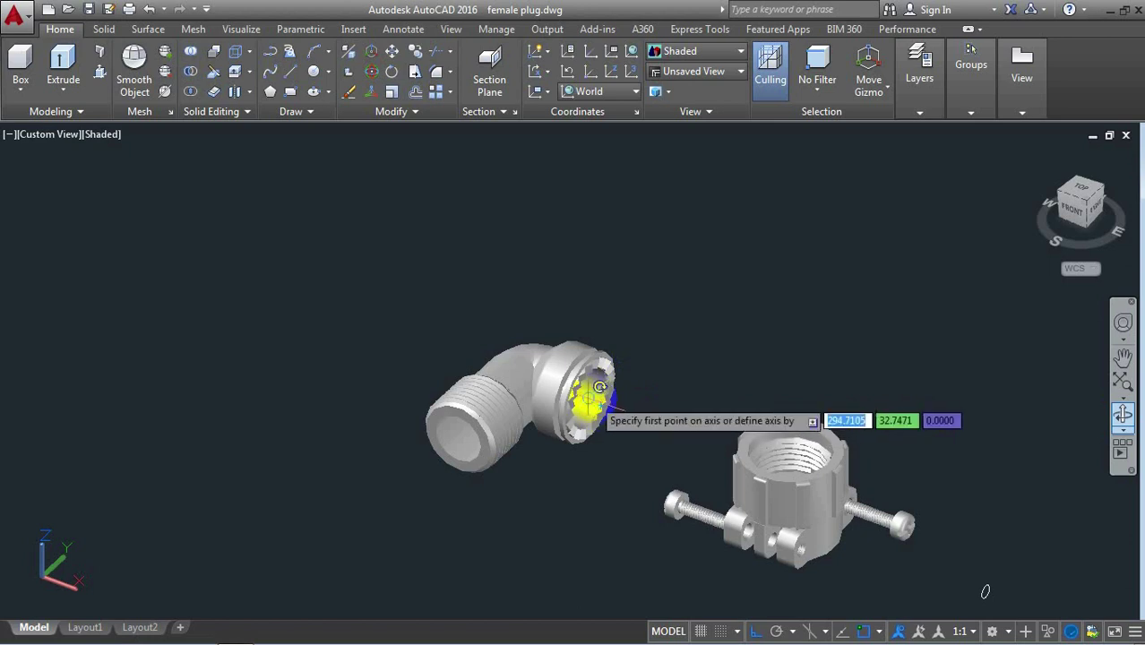
left_click(593, 399)
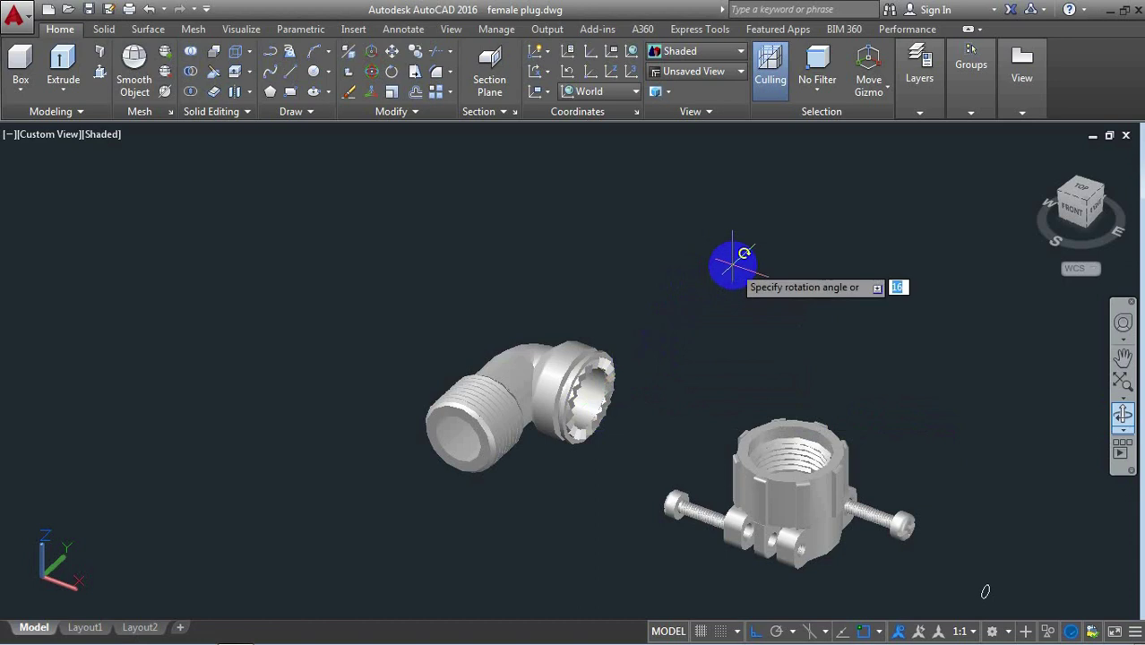
key("Return")
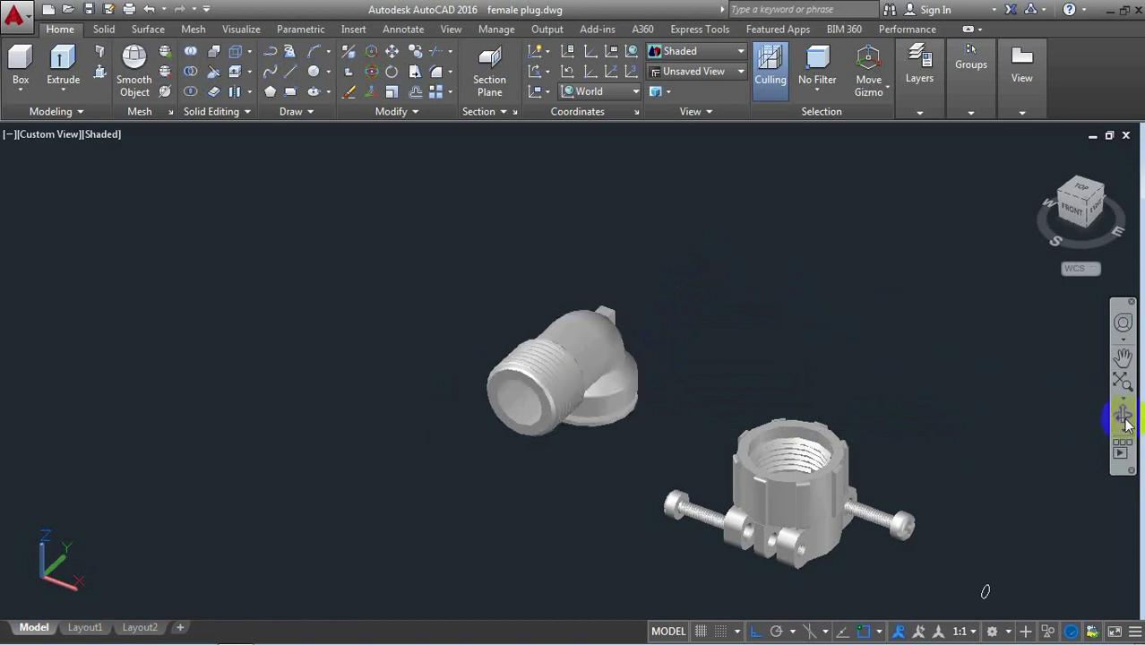
left_click_drag(668, 391, 688, 288)
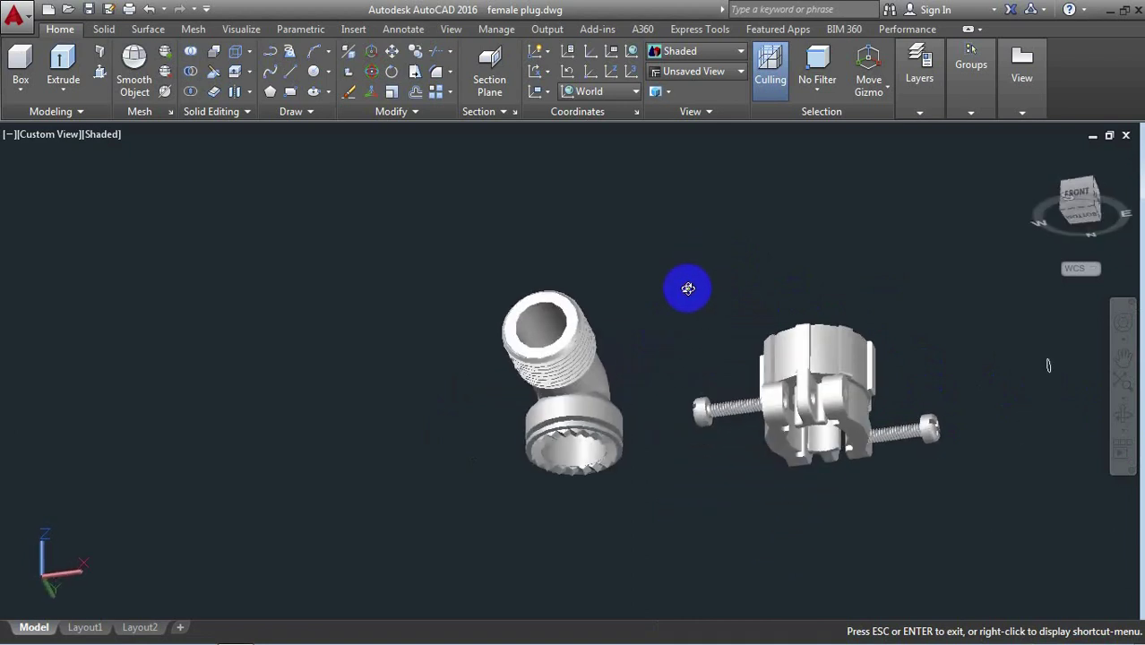
Leave orbit and window-select the elbow fitting as the object to move
key("Escape")
type("i")
key("Return")
left_click(627, 252)
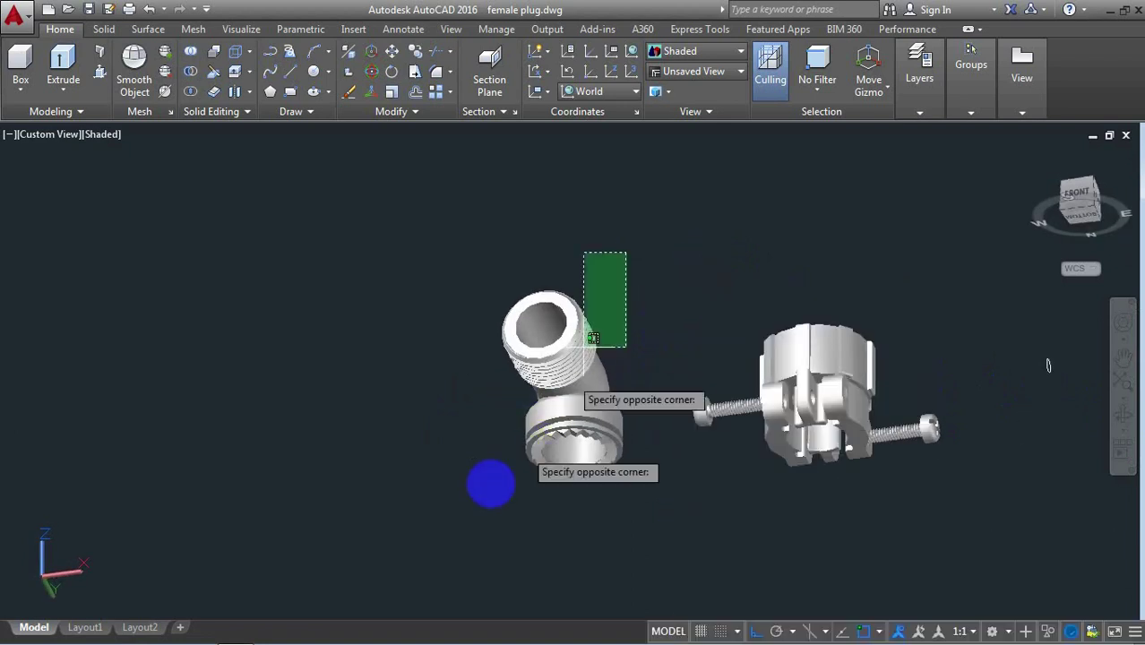
left_click(433, 538)
key("Return")
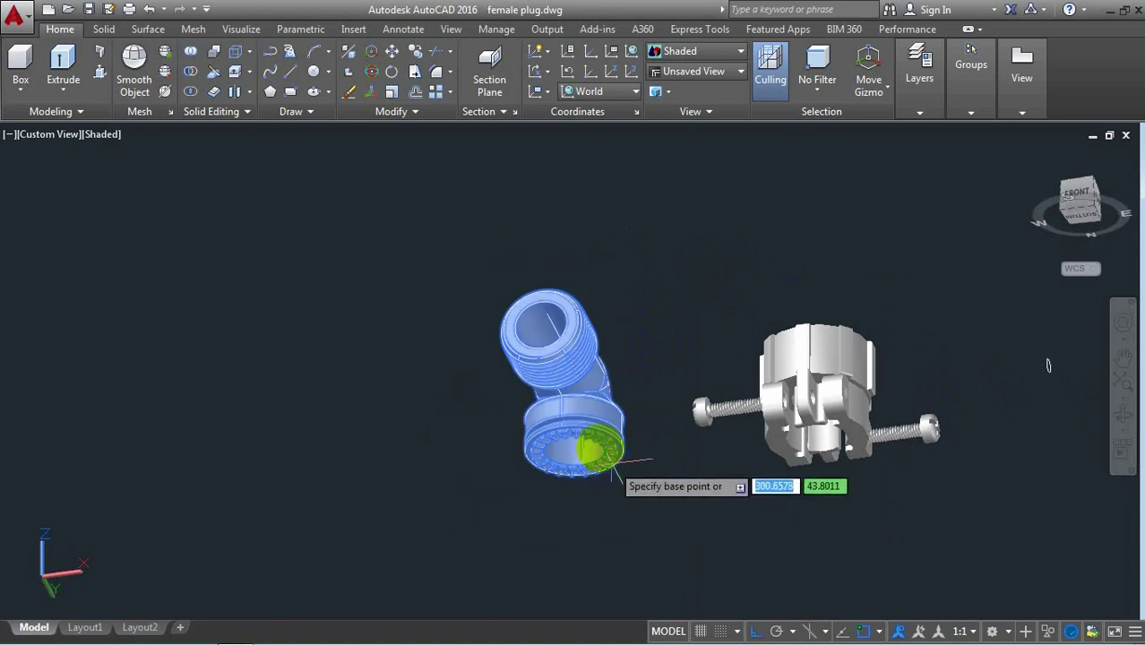
Move the elbow from its splined end onto the vertical axis above the split ring
scroll(596, 444, "up", 2)
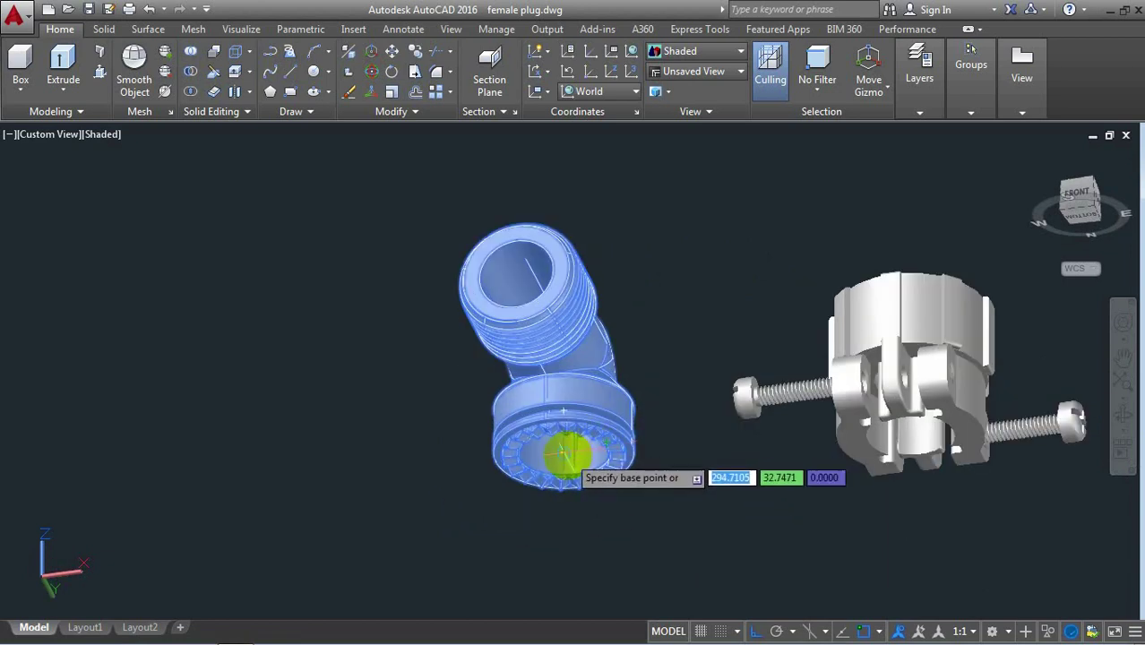
scroll(563, 455, "down", 2)
scroll(986, 381, "down", 2)
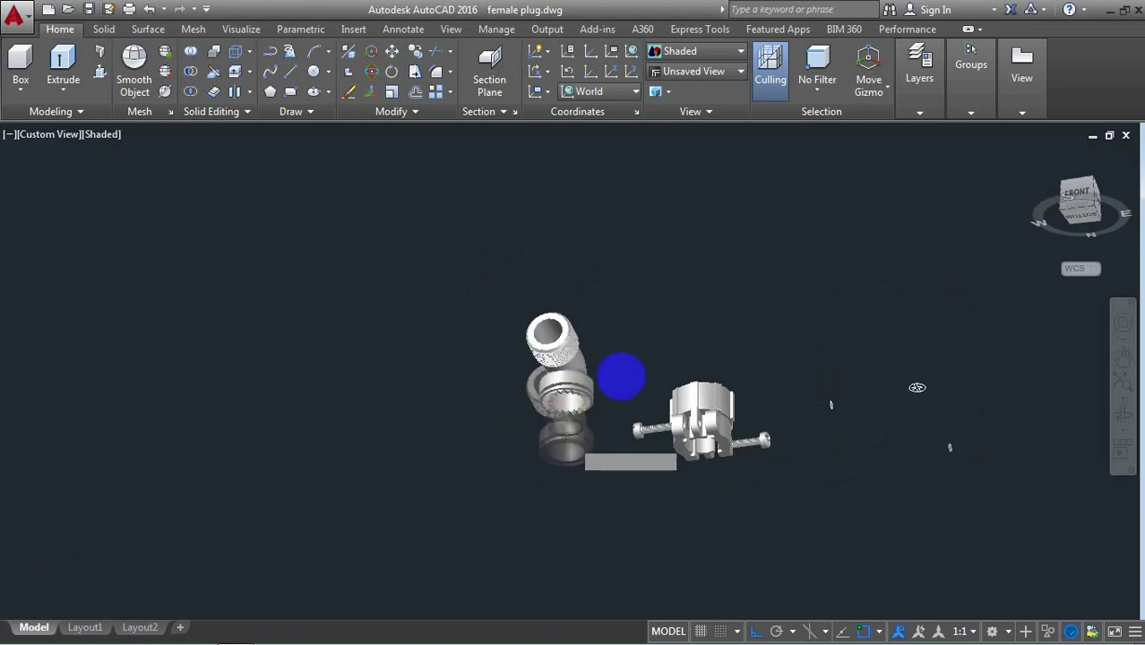
left_click(565, 452)
scroll(565, 453, "down", 2)
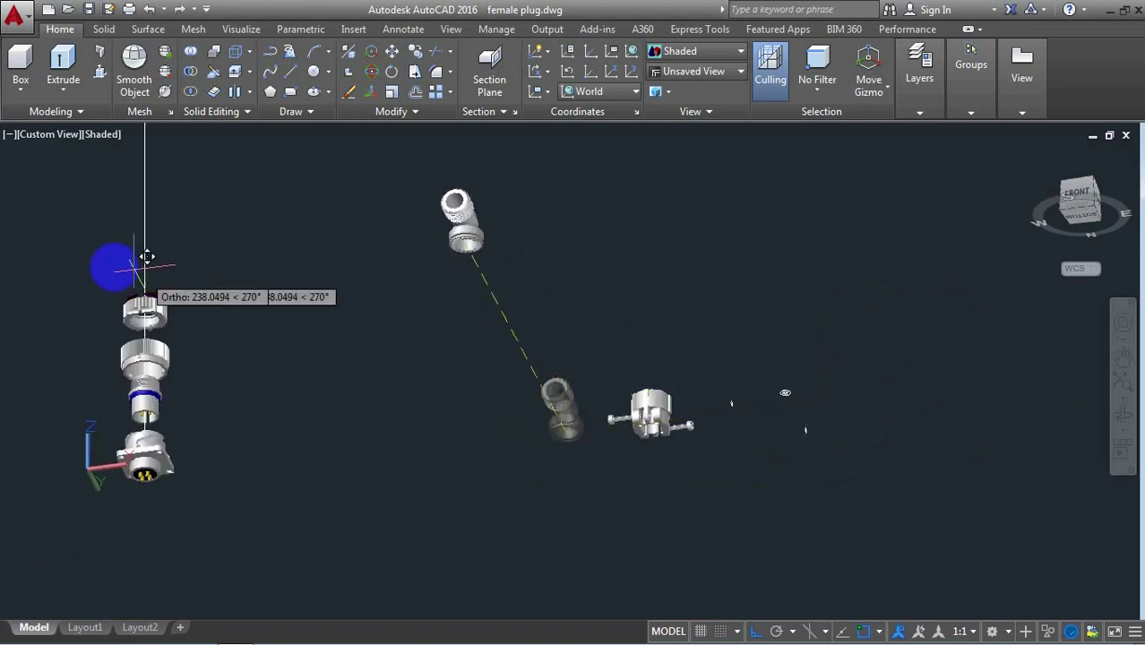
scroll(106, 269, "up", 4)
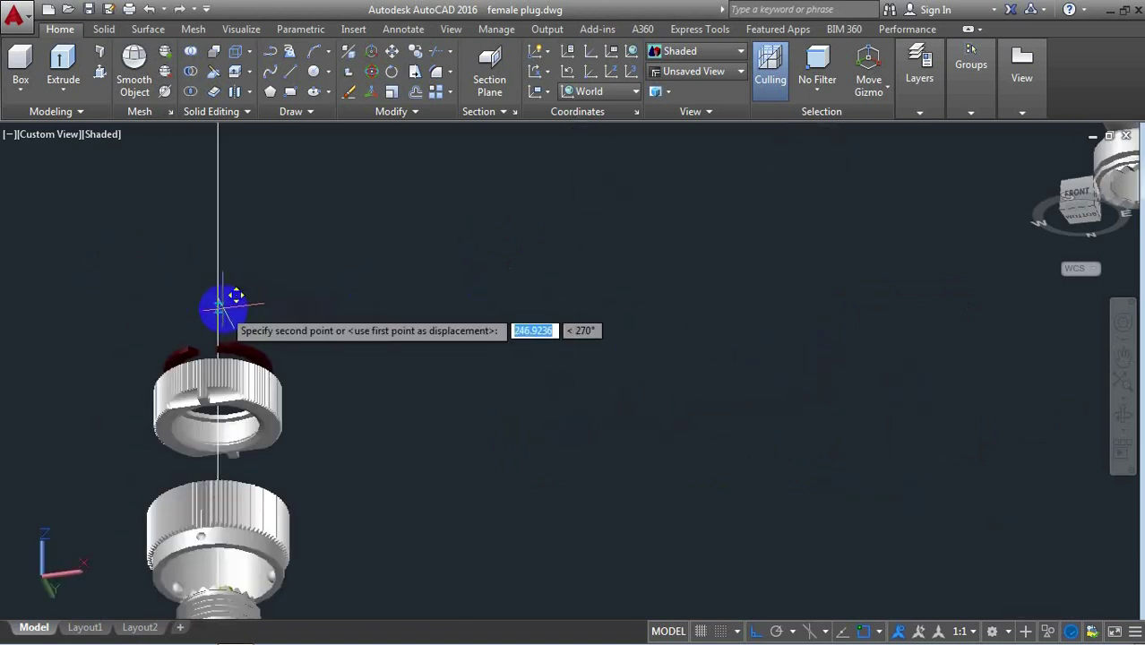
scroll(221, 302, "up", 2)
scroll(215, 291, "up", 1)
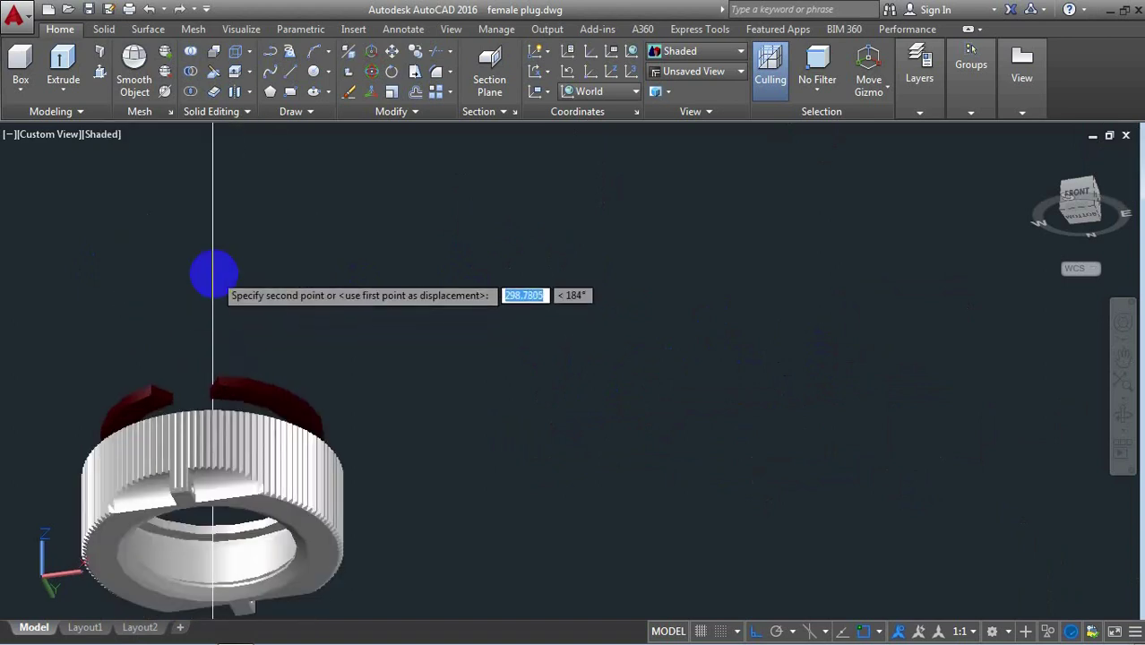
scroll(213, 274, "down", 2)
scroll(473, 286, "down", 2)
scroll(480, 294, "down", 2)
scroll(503, 301, "down", 2)
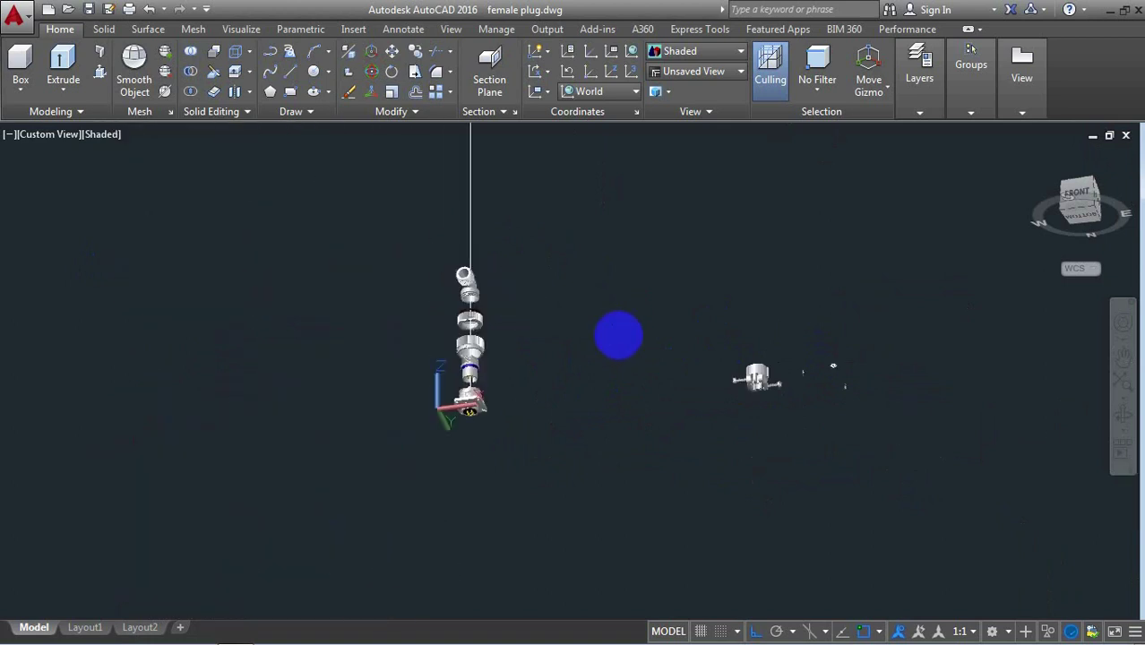
Orbit and zoom around the assembled plug stack, then exit orbit mode
left_click(1121, 417)
mouse_move(493, 289)
left_mouse_down()
mouse_move(396, 411)
mouse_move(433, 415)
left_mouse_up()
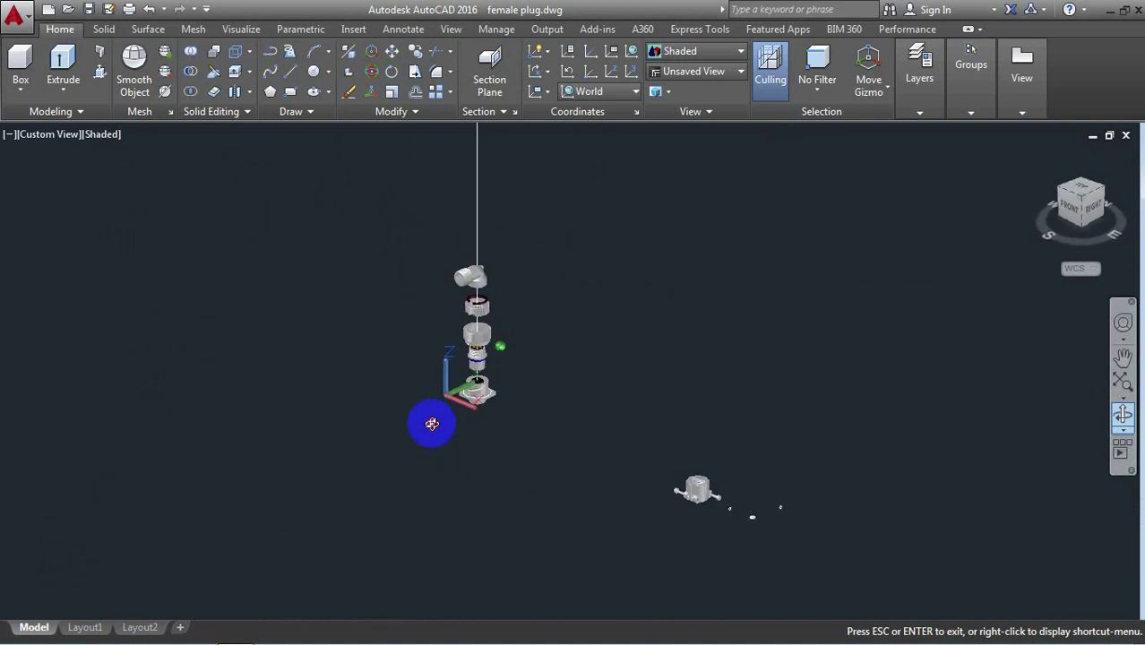
scroll(489, 311, "up", 2)
scroll(491, 310, "up", 1)
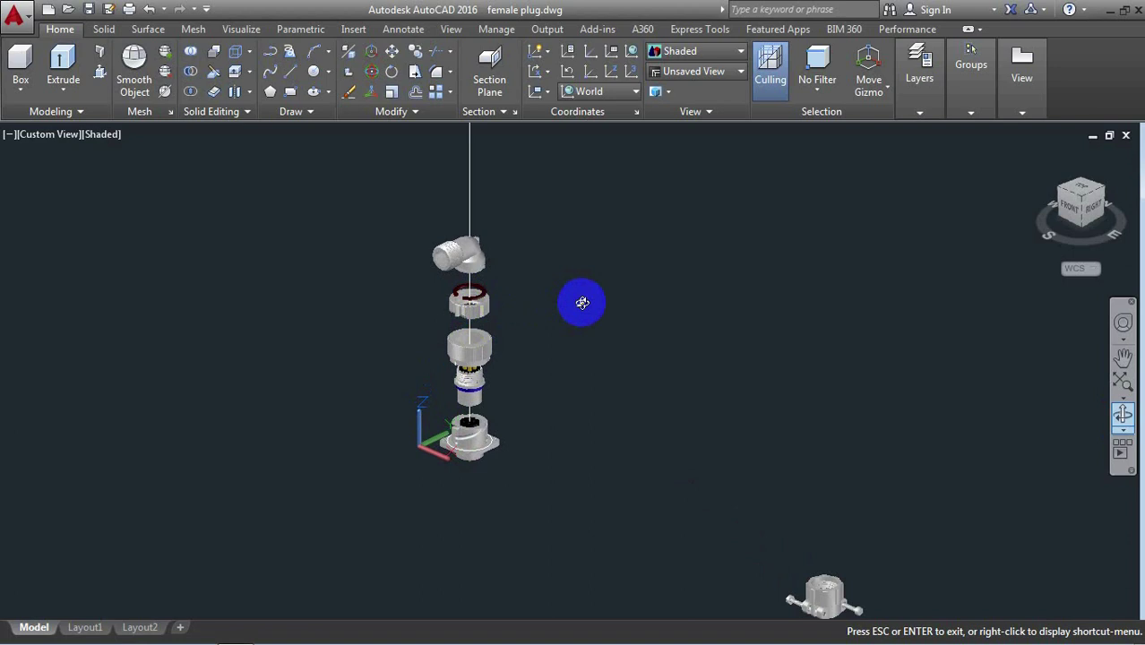
scroll(623, 310, "down", 1)
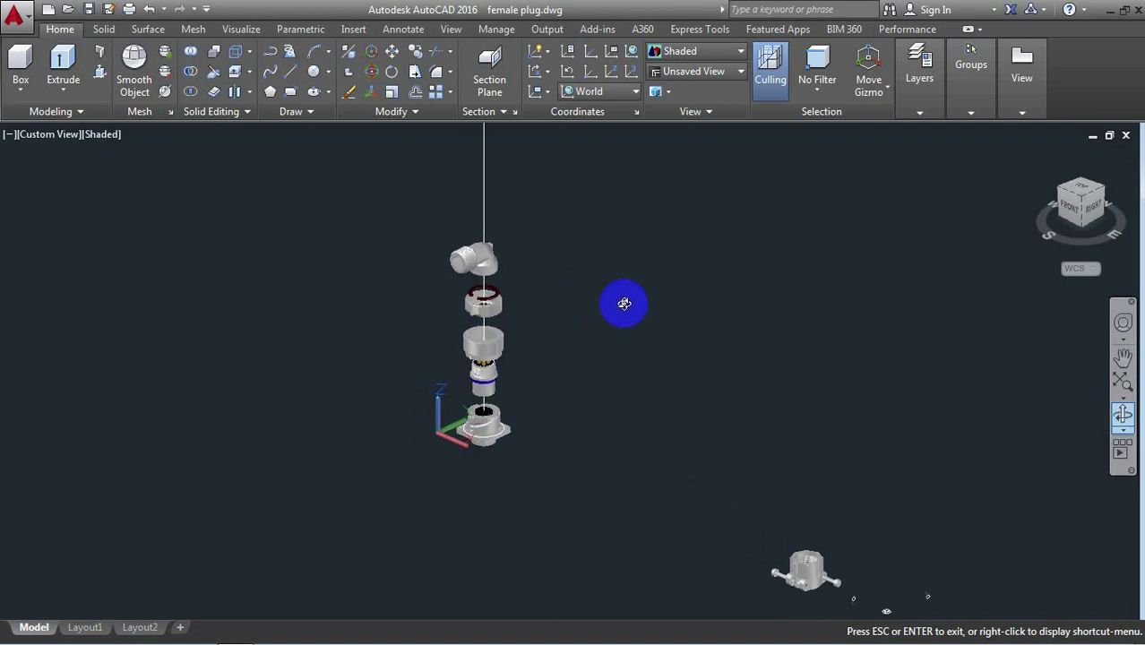
scroll(625, 306, "down", 1)
left_click_drag(818, 555, 816, 546)
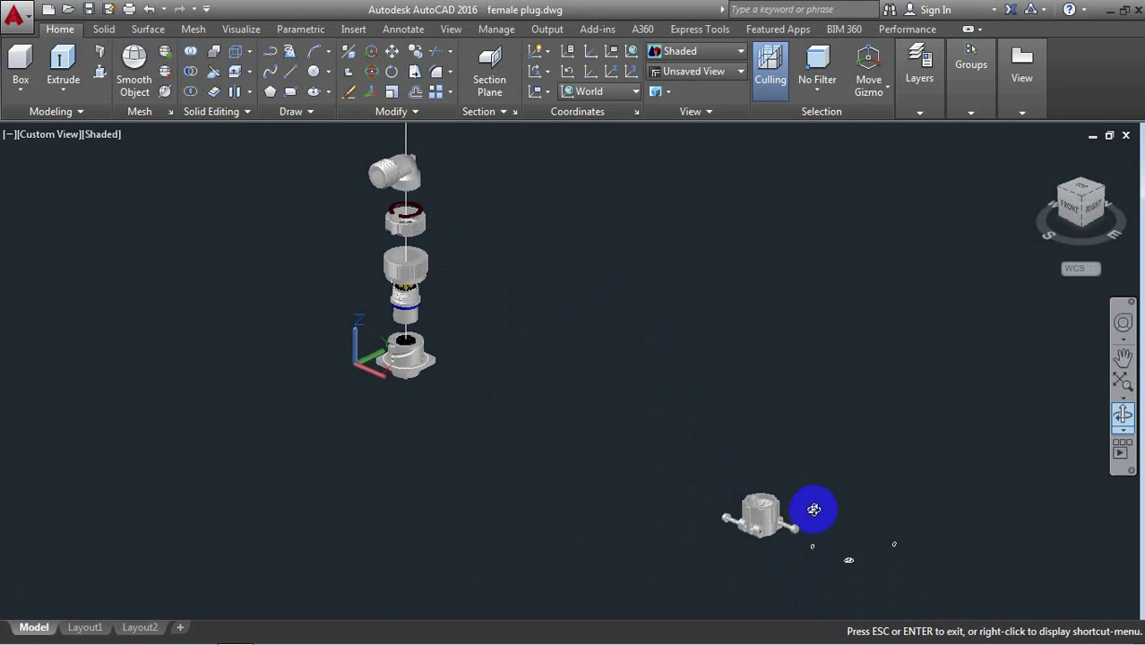
right_click(735, 299)
left_click(797, 312)
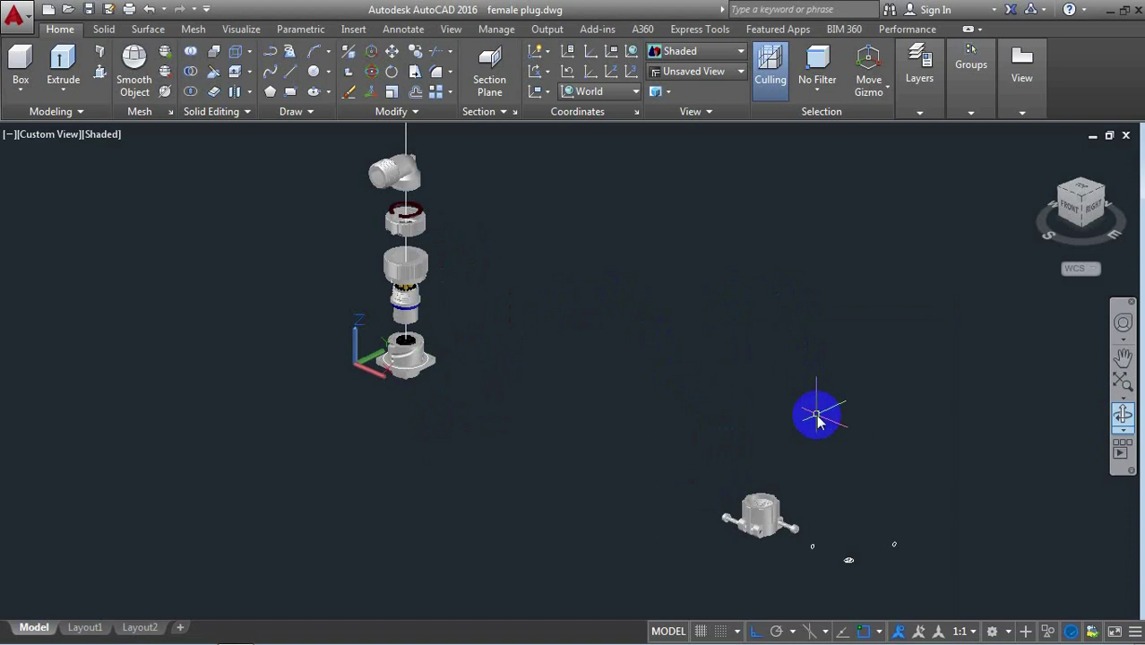
type("R")
Rotate the two-screw clamp 90° about a picked axis with ROTATE3D
left_click(933, 477)
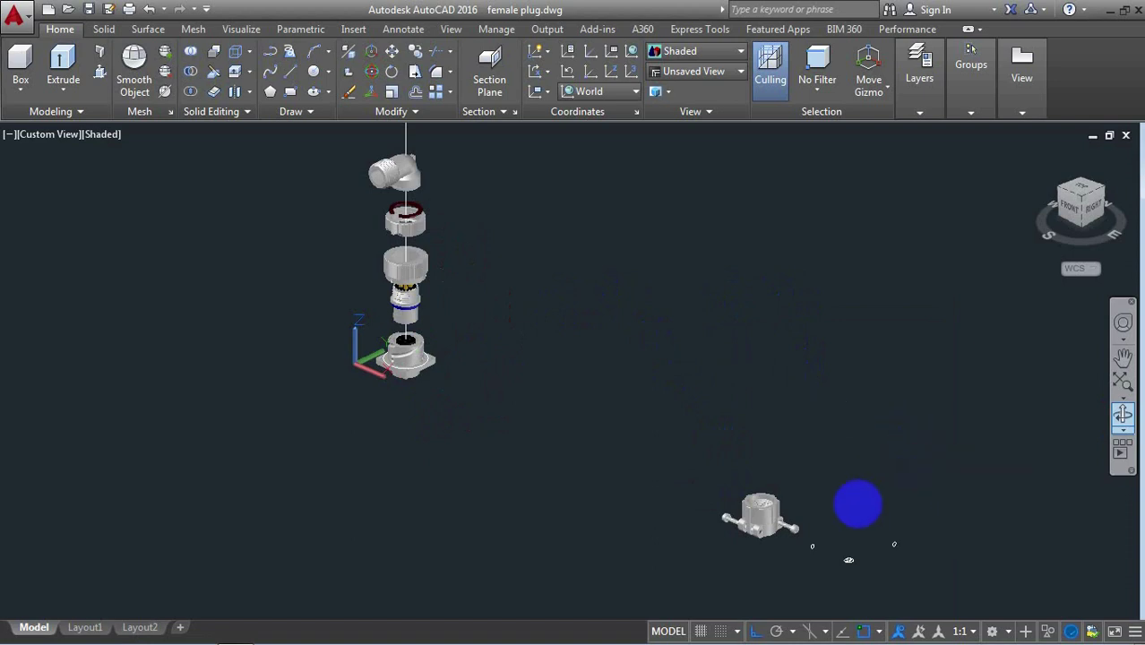
scroll(816, 534, "up", 2)
left_click(796, 441)
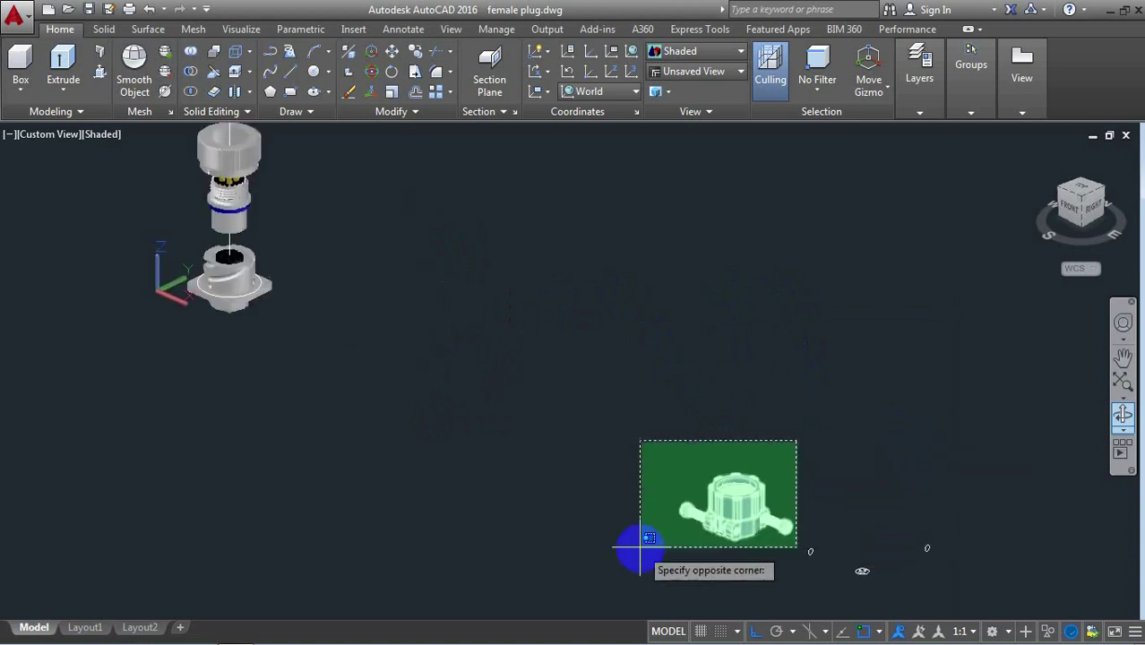
left_click(640, 547)
key("Return")
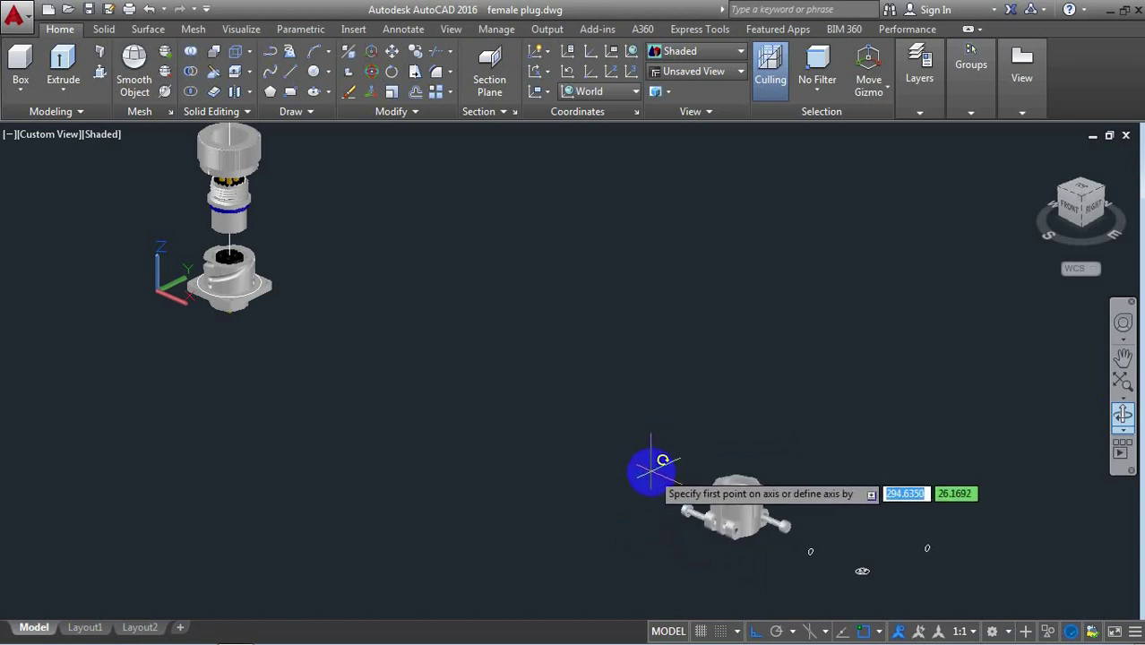
left_click(652, 469)
type("90")
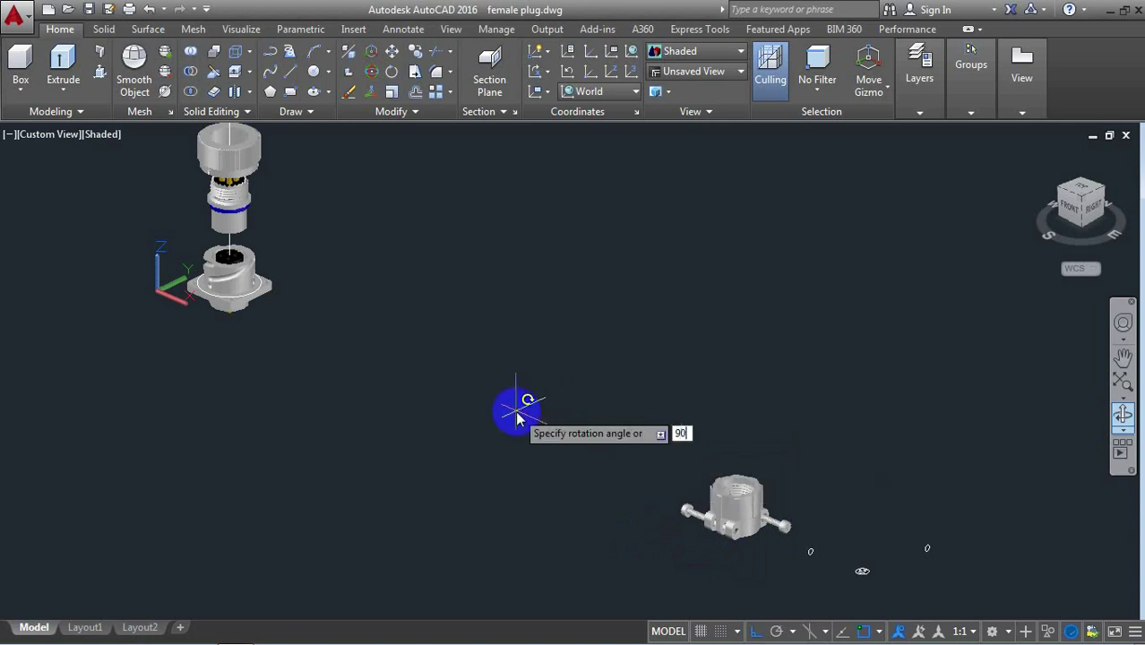
key("Return")
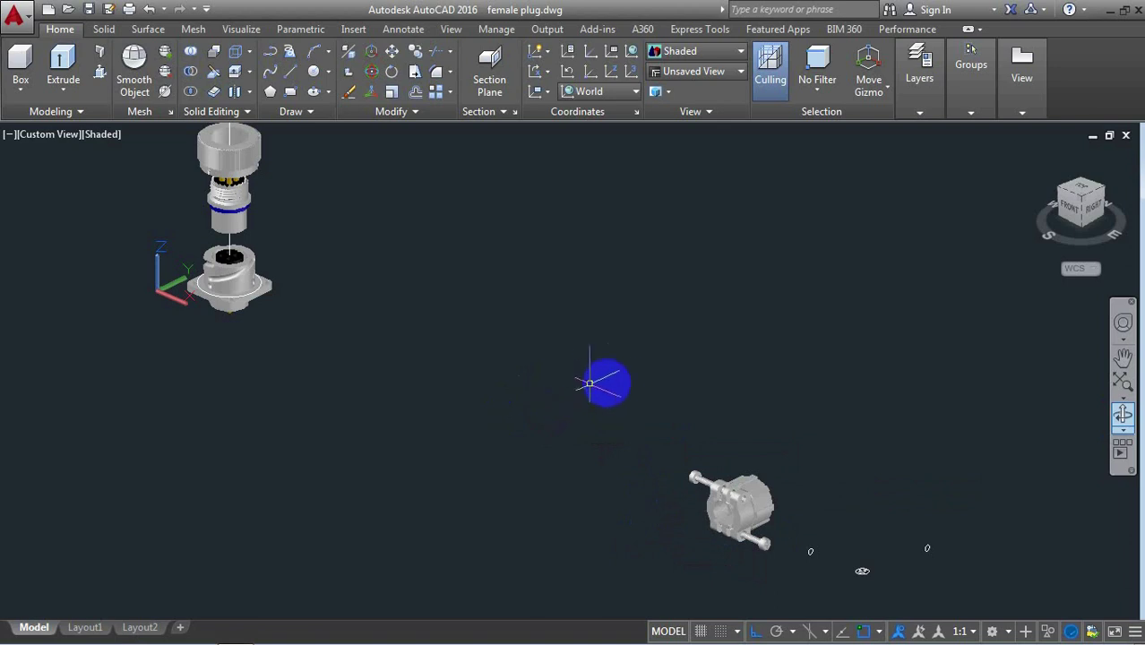
scroll(615, 379, "down", 3)
scroll(615, 379, "down", 2)
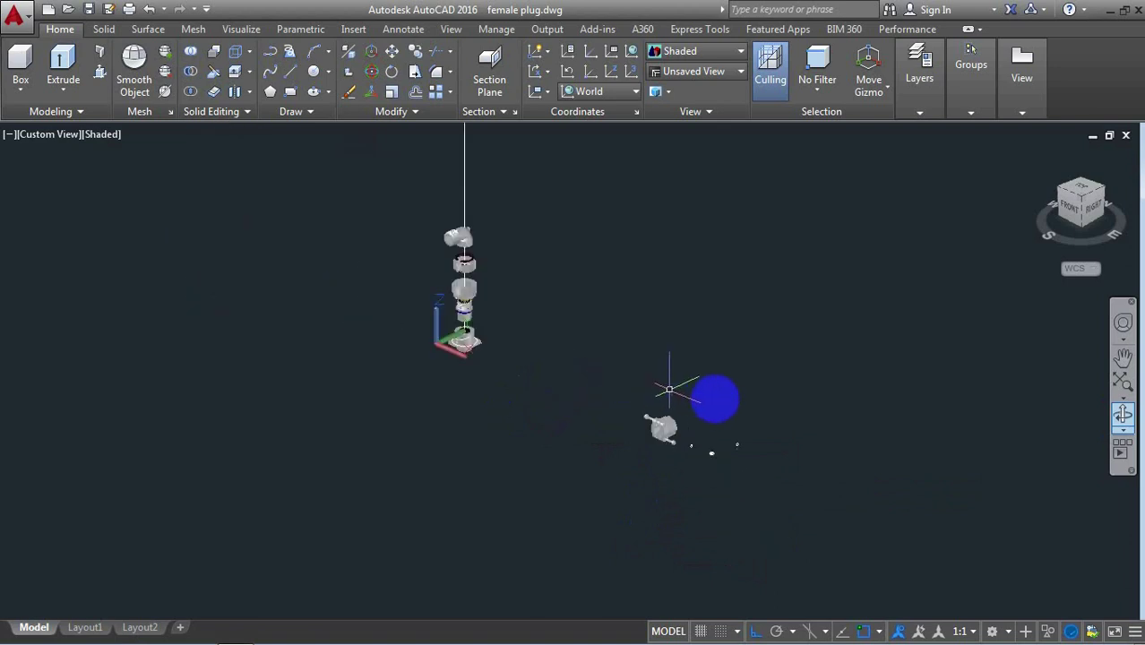
scroll(430, 228, "up", 2)
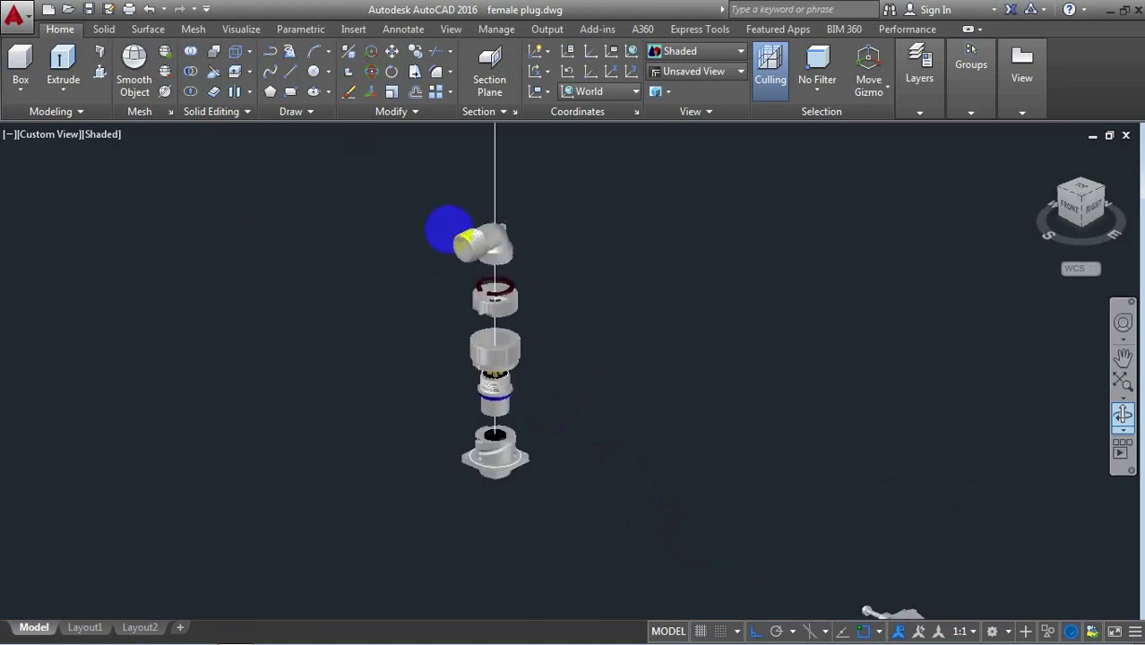
scroll(459, 229, "up", 2)
Draw a 3DPOLY axis line from the elbow's side outlet centre out to the left
scroll(467, 228, "up", 2)
left_click(507, 233)
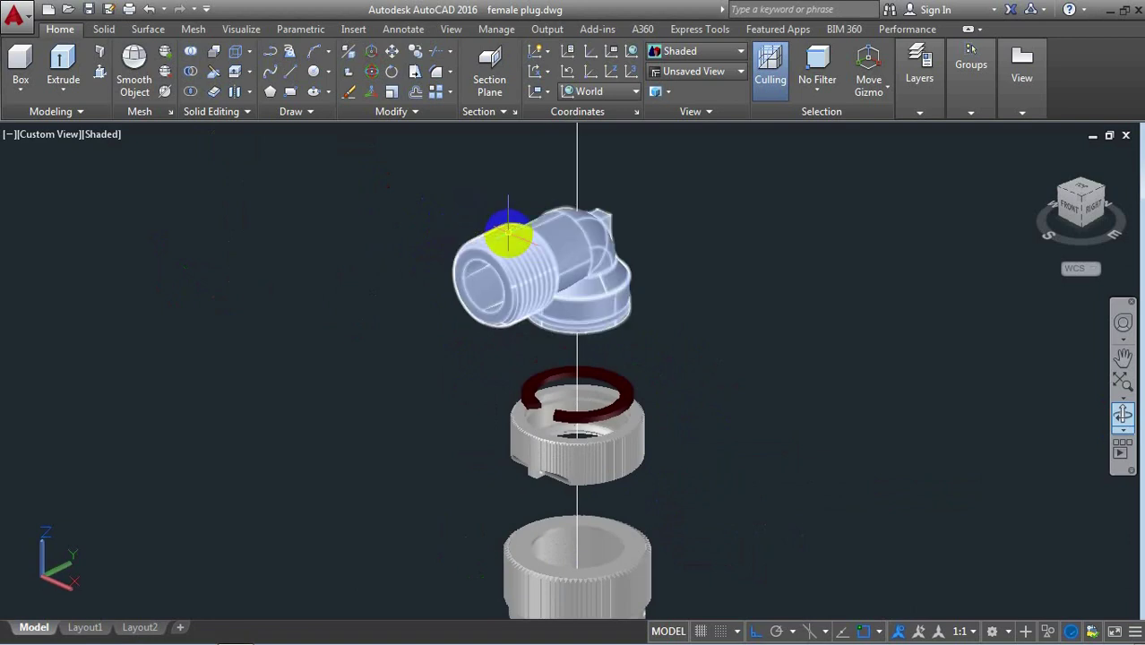
type("3do")
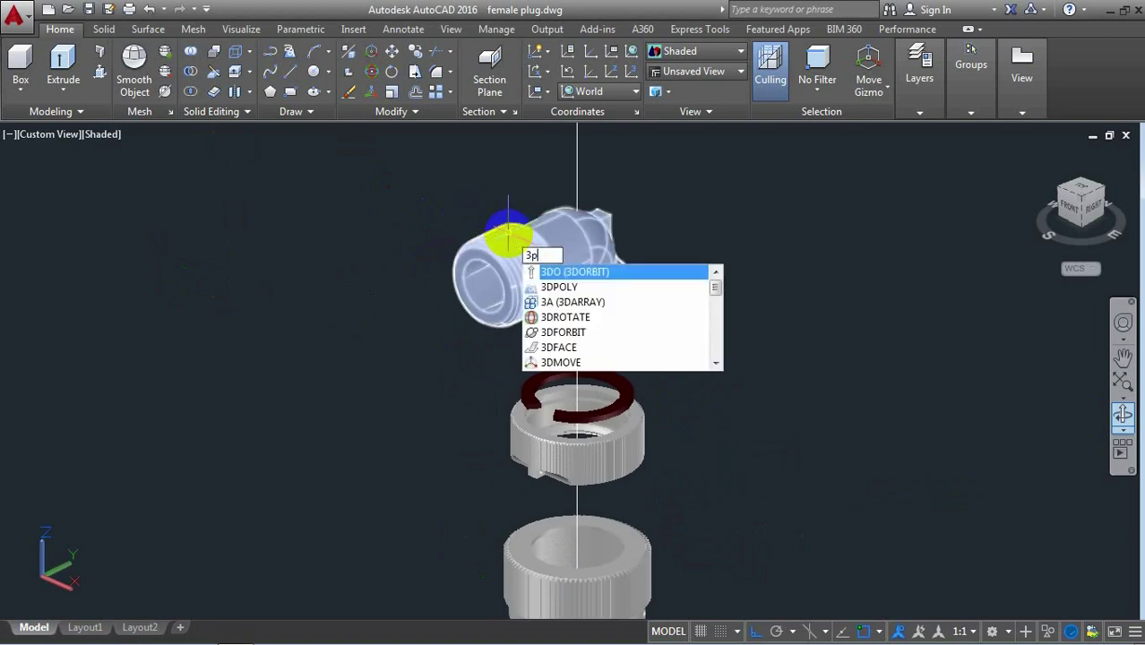
key("Return")
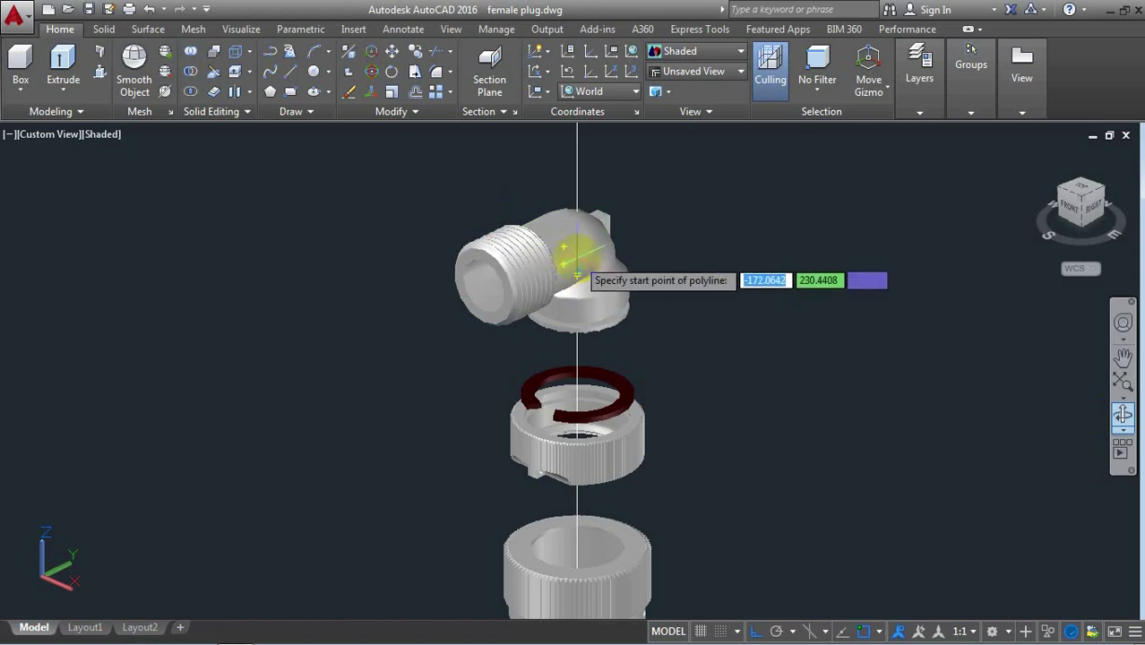
left_click(577, 264)
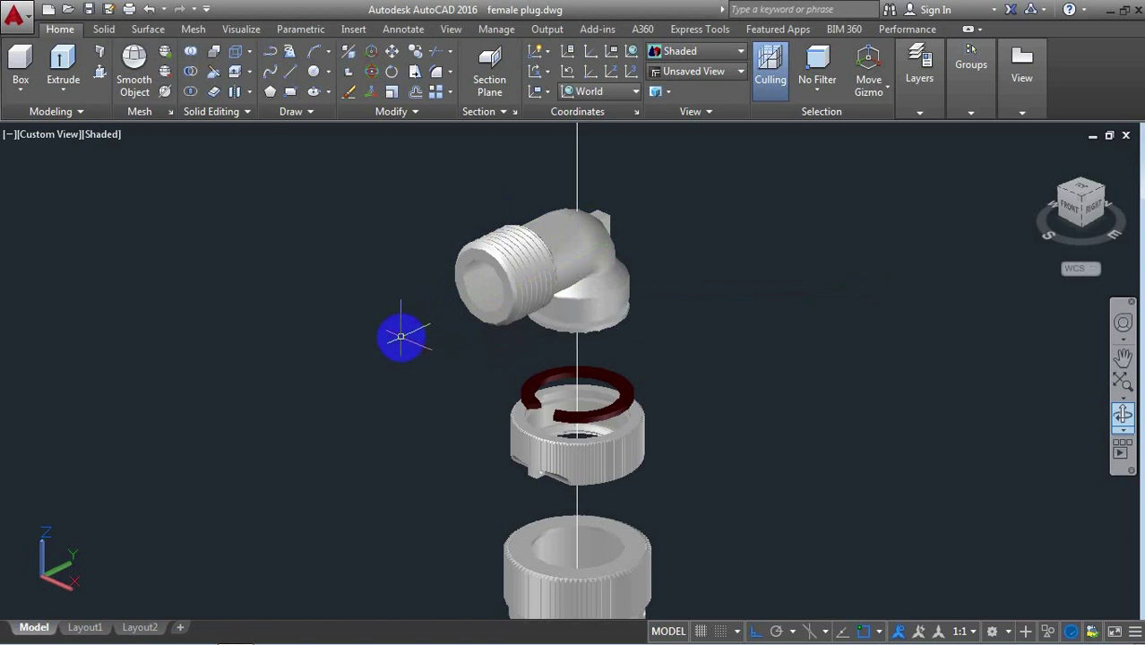
type("3DOP")
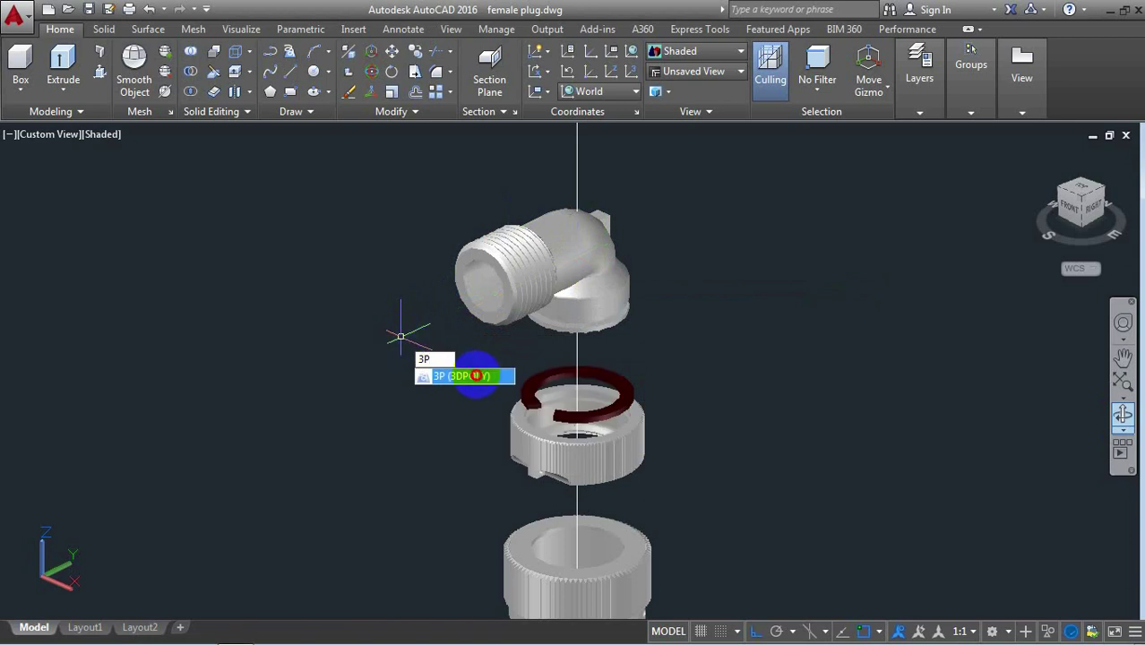
left_click(475, 376)
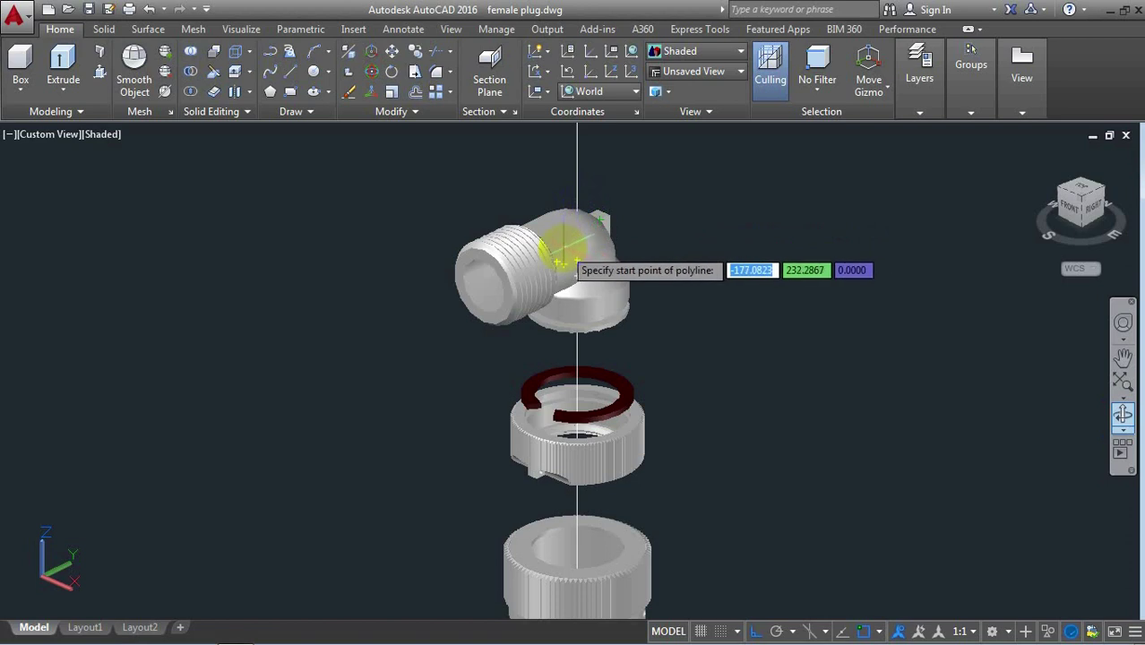
left_click(563, 247)
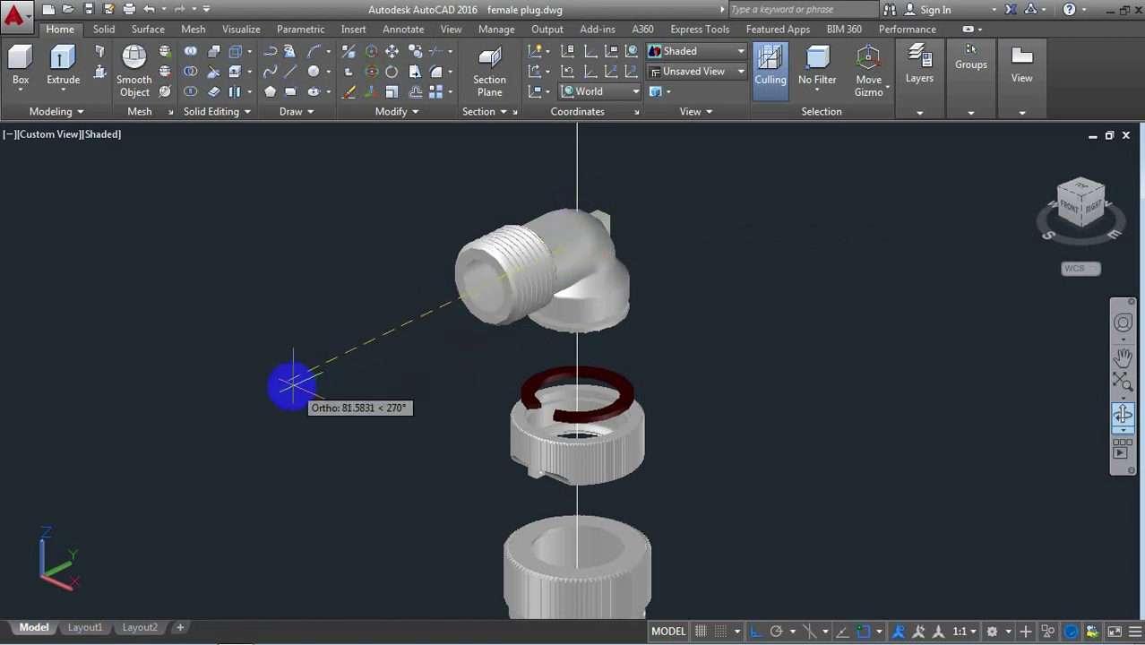
left_click(290, 384)
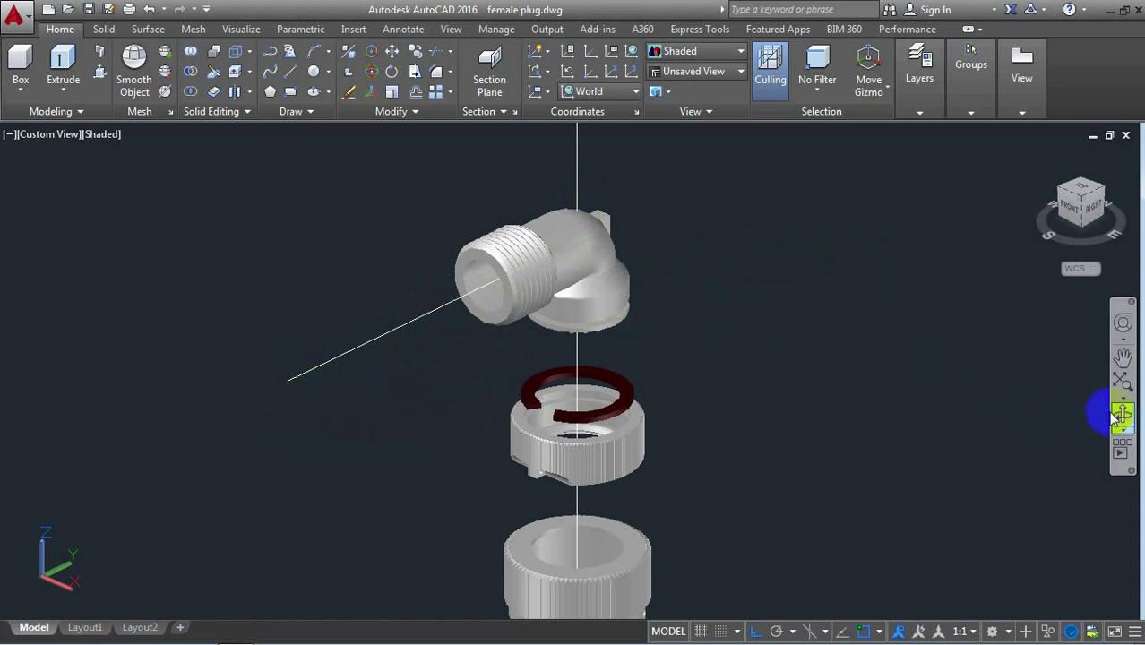
left_click(1123, 414)
Orbit and zoom the model toward a front view, then exit orbit
mouse_move(685, 336)
left_mouse_down()
mouse_move(776, 285)
mouse_move(670, 307)
mouse_move(683, 265)
left_mouse_up()
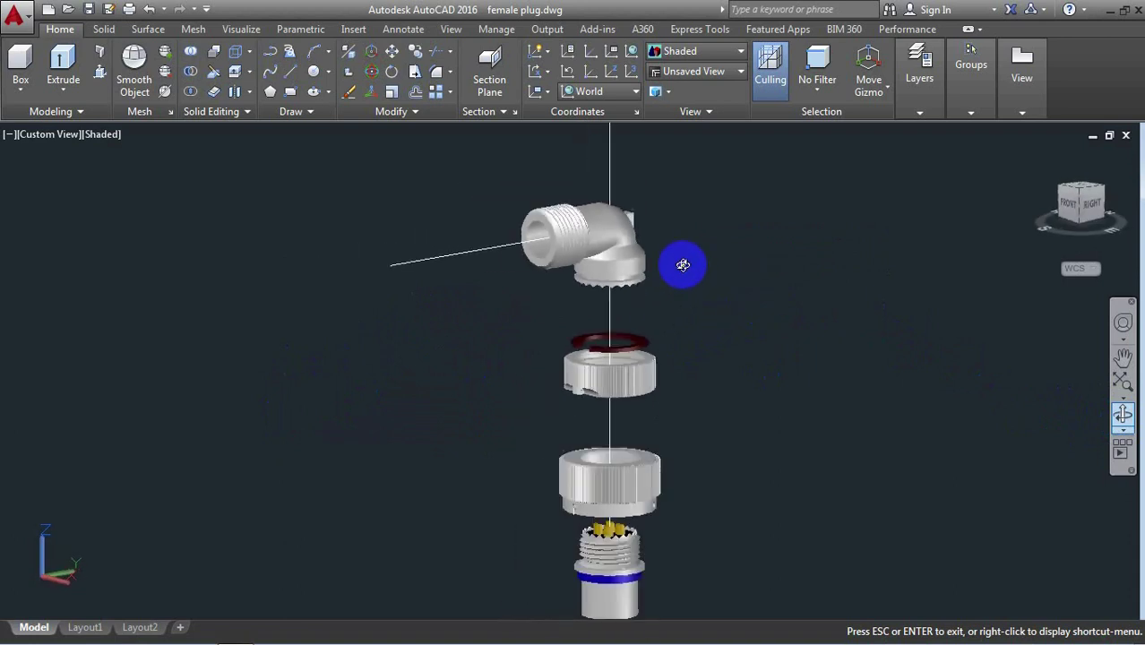
scroll(683, 265, "down", 2)
scroll(679, 269, "down", 2)
scroll(700, 301, "down", 1)
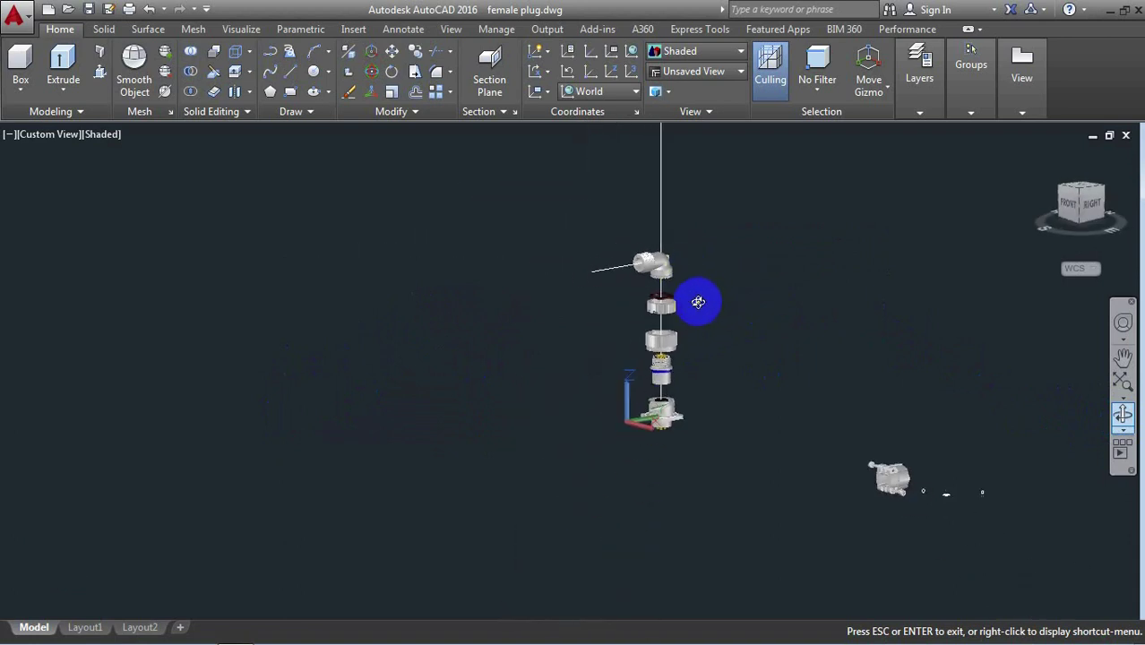
scroll(955, 495, "up", 1)
scroll(908, 491, "up", 2)
scroll(900, 486, "up", 2)
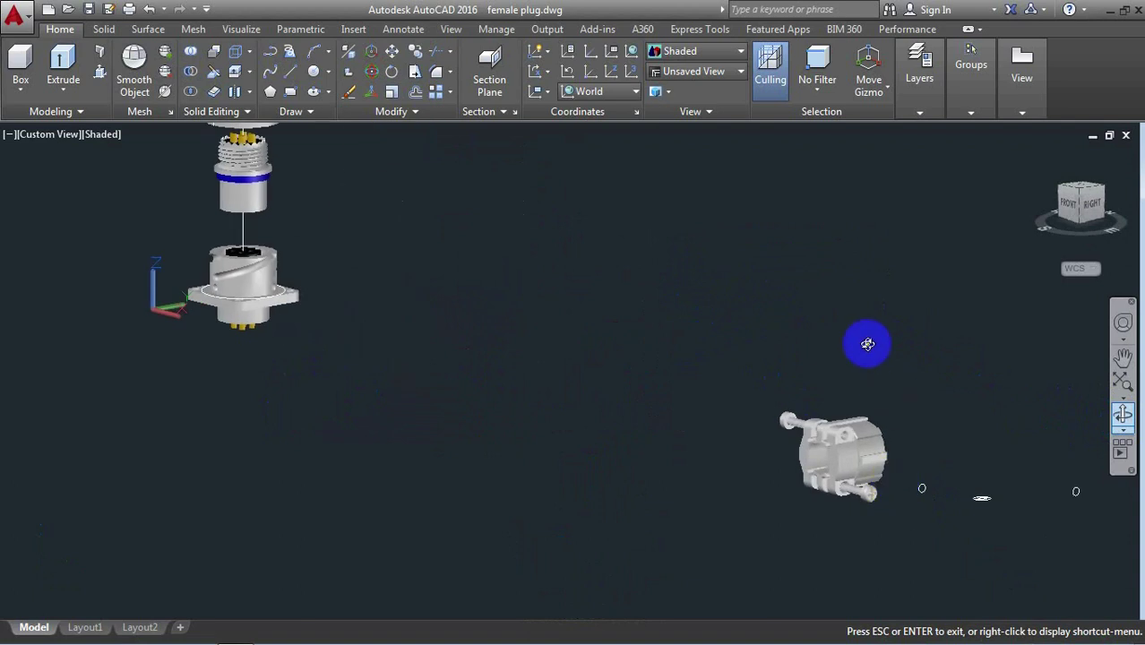
right_click(887, 337)
left_click(897, 16)
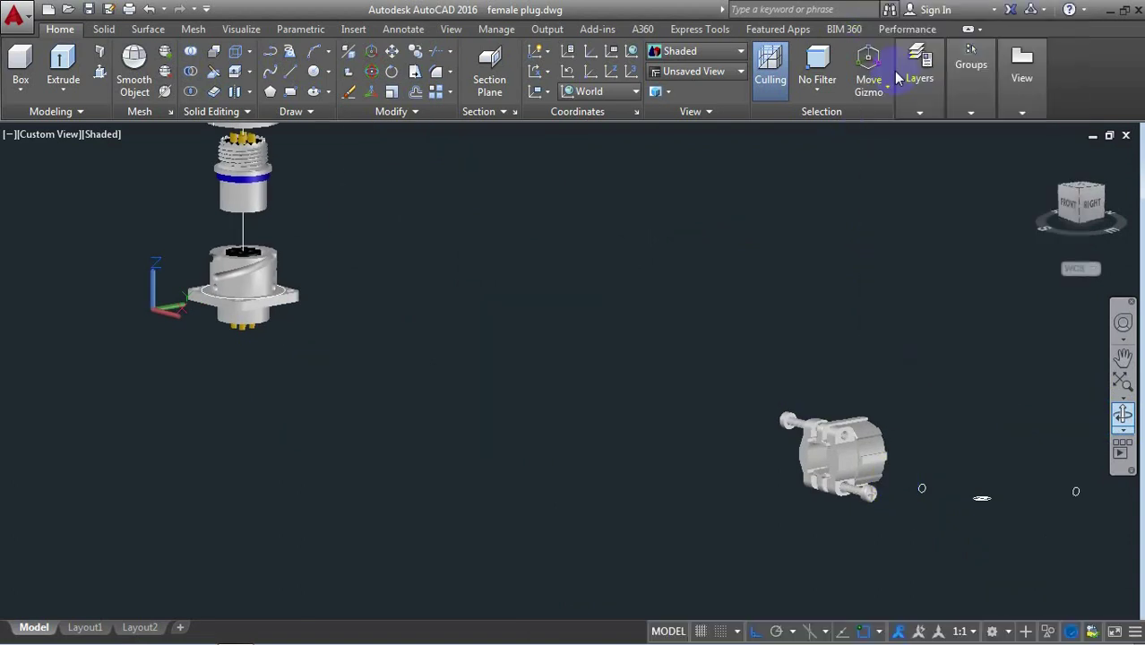
Orbit the model to a right-back view showing the clamp and lower assembly
left_click(1124, 416)
mouse_move(916, 435)
left_mouse_down()
mouse_move(382, 450)
mouse_move(404, 386)
mouse_move(363, 442)
mouse_move(248, 474)
mouse_move(330, 329)
left_mouse_up()
right_click(330, 329)
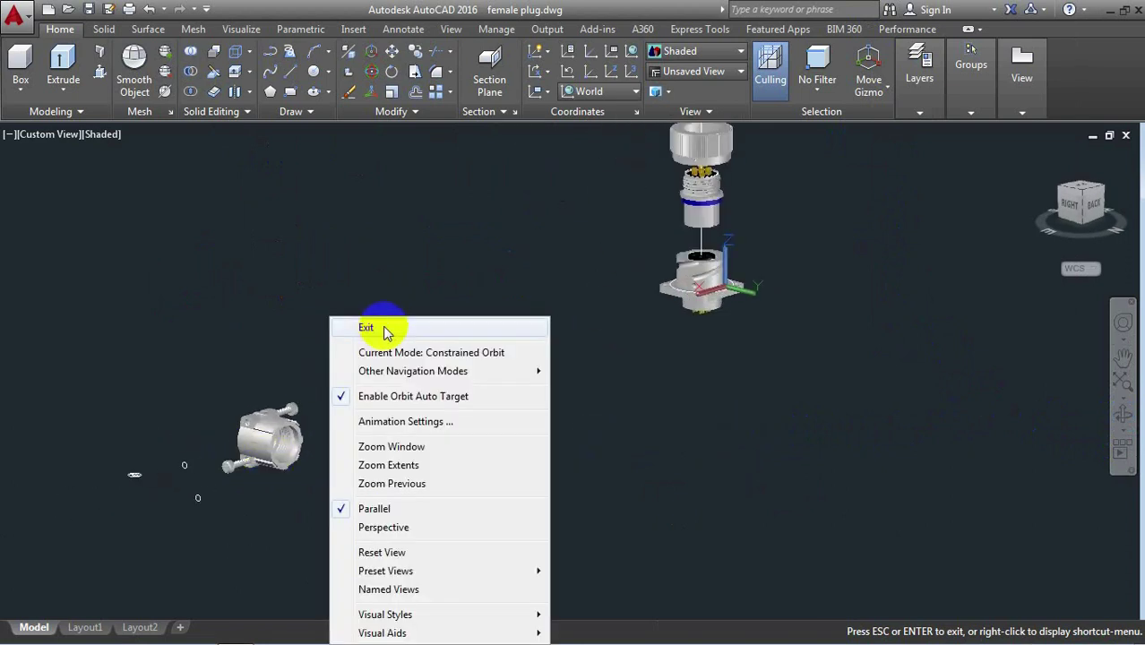
left_click(383, 324)
Start MOVE and window-select the two-screw clamp
type("M")
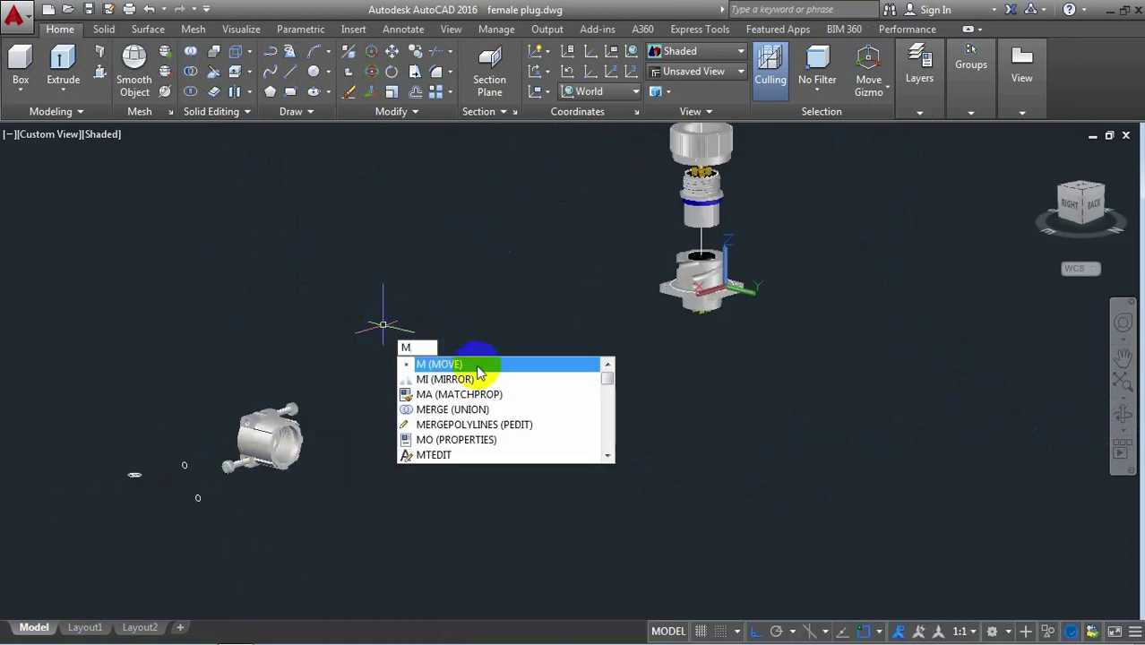
left_click(477, 367)
scroll(209, 459, "up", 3)
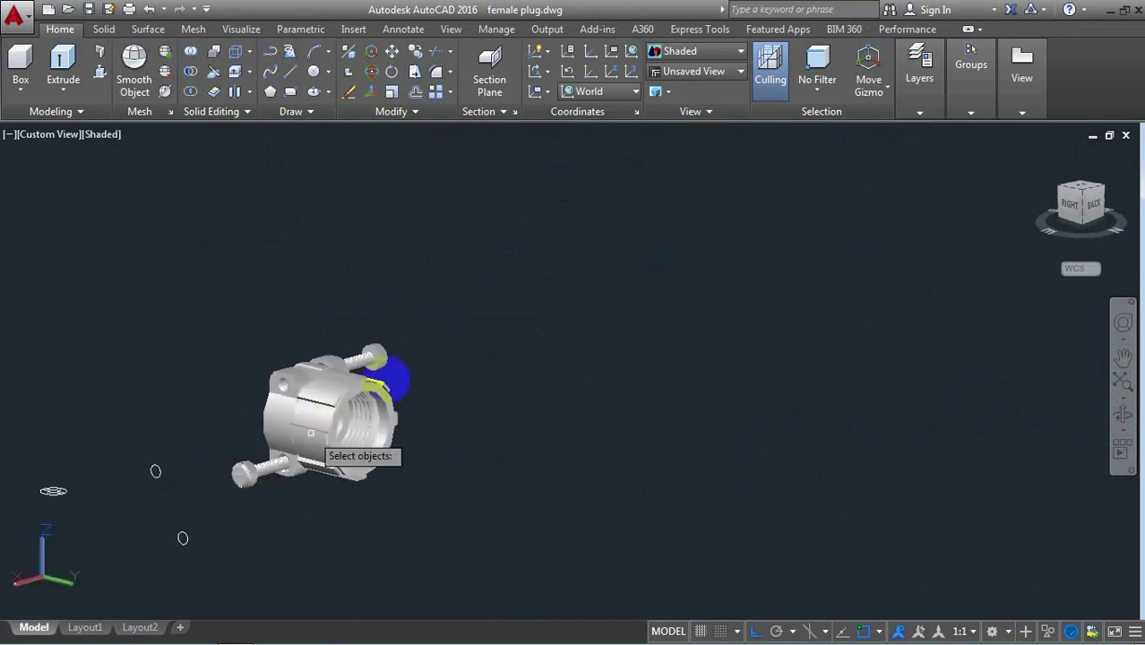
left_click(433, 311)
left_click(230, 503)
key("Return")
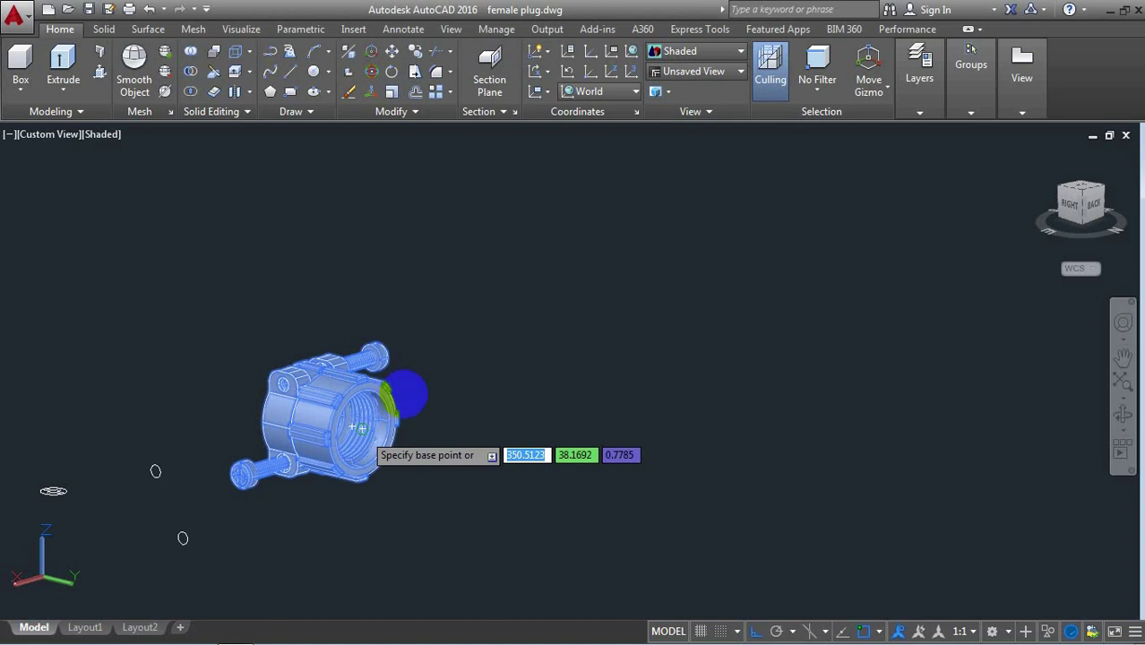
Move the clamp from its opening centre onto the elbow's side axis beyond the outlet
left_click(358, 428)
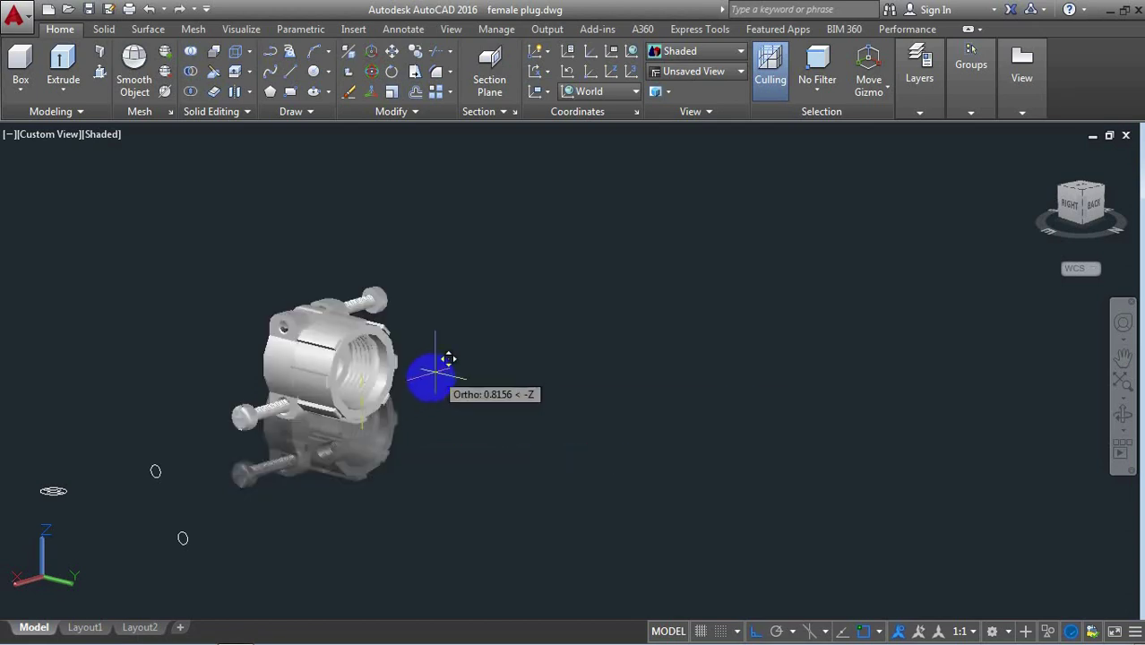
scroll(434, 373, "down", 4)
scroll(416, 384, "down", 2)
scroll(416, 383, "down", 2)
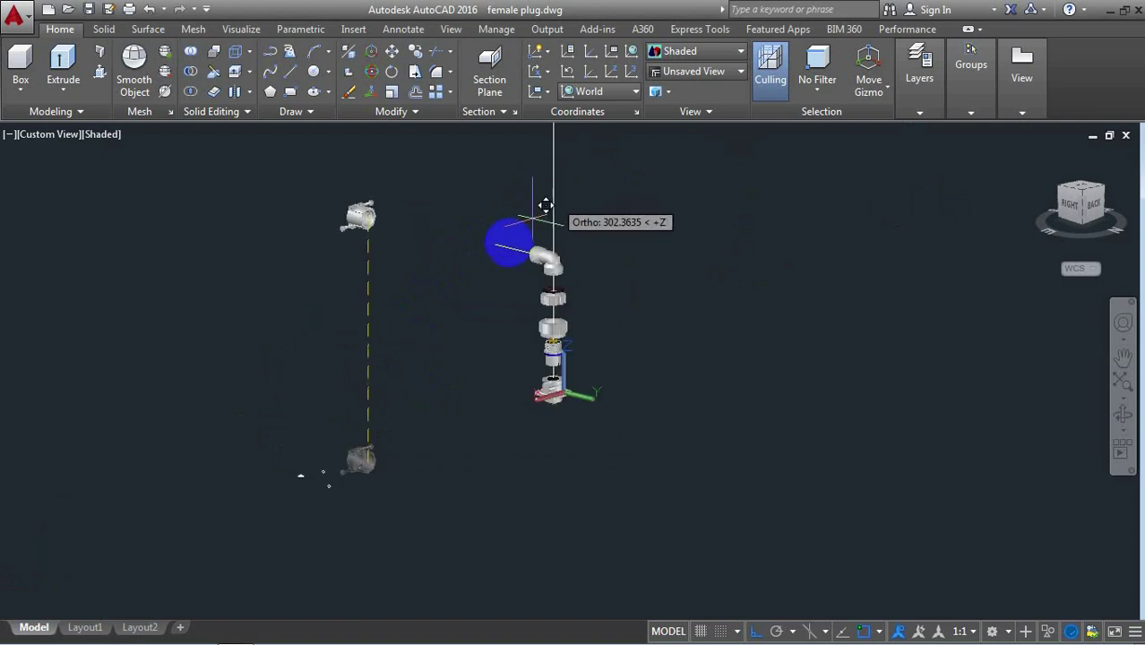
scroll(587, 215, "up", 5)
scroll(484, 332, "up", 3)
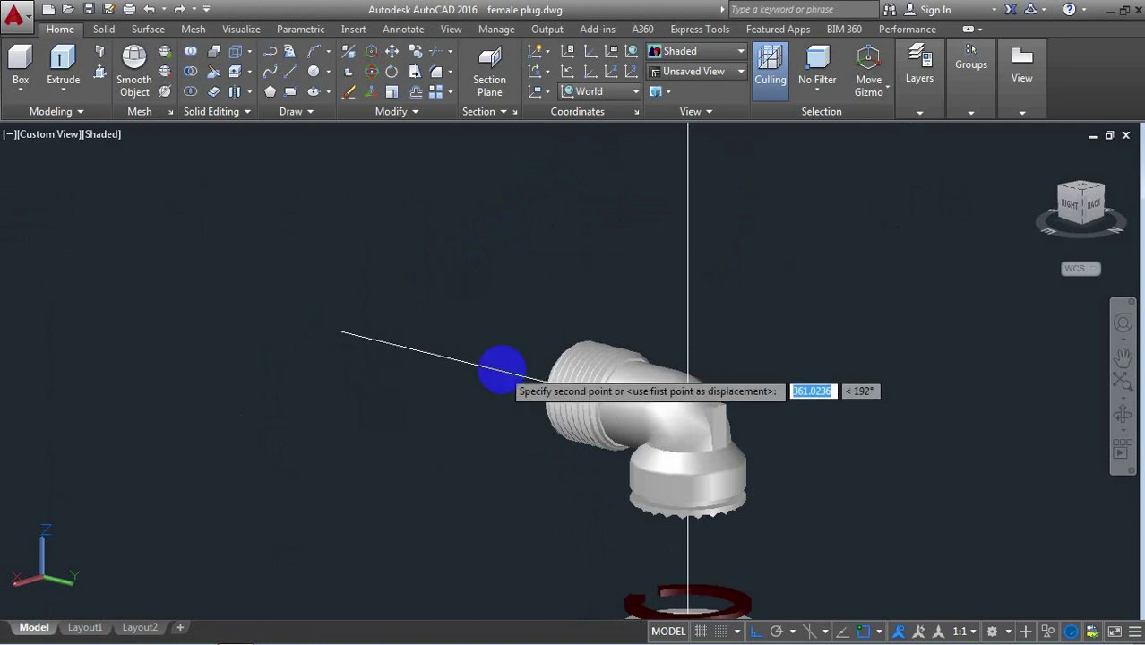
scroll(681, 325, "down", 2)
scroll(941, 380, "down", 2)
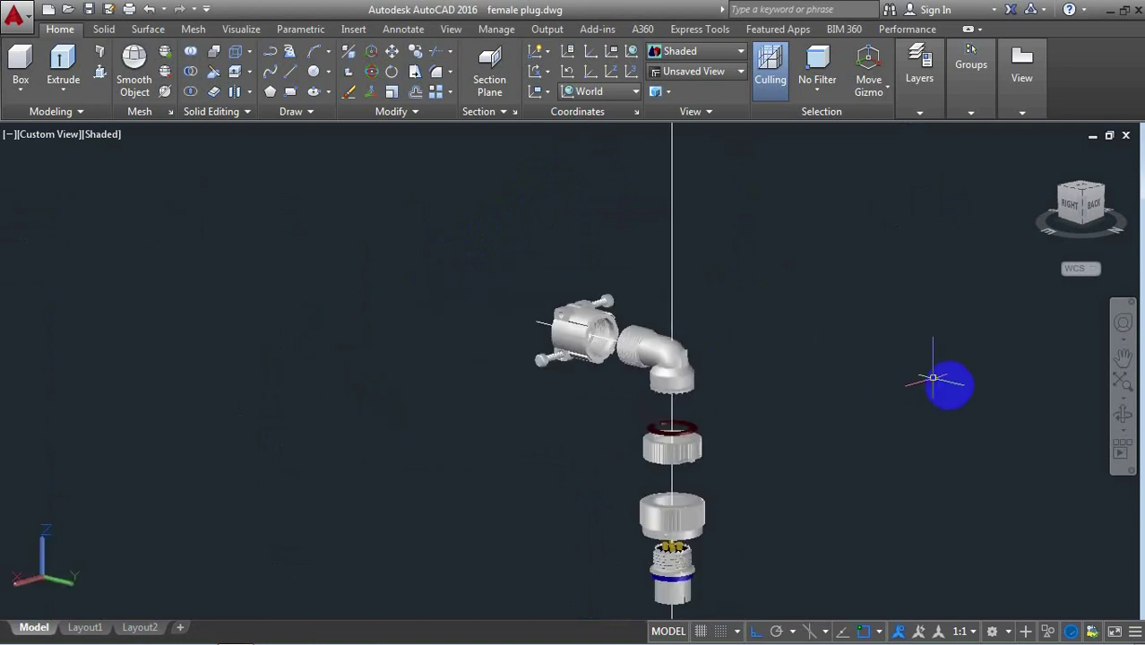
scroll(914, 371, "down", 1)
scroll(912, 369, "down", 1)
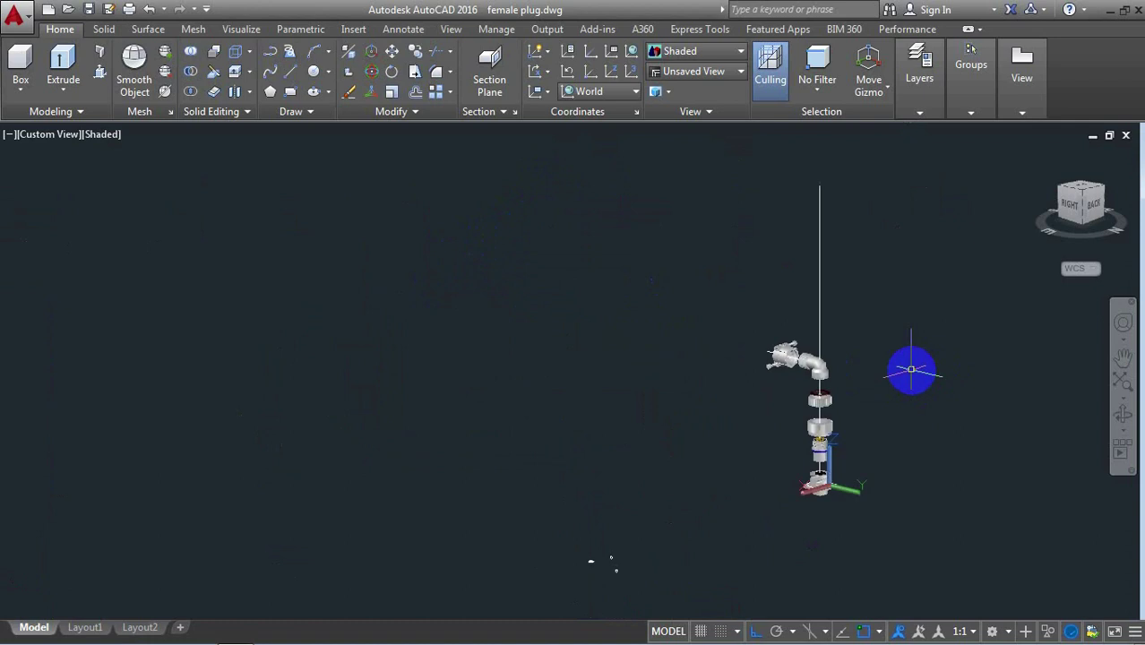
Orbit and zoom into the assembly, then jump to the ViewCube's front-right corner view
left_click(1123, 419)
mouse_move(903, 422)
left_mouse_down()
mouse_move(894, 396)
mouse_move(1001, 428)
mouse_move(822, 455)
left_mouse_up()
scroll(806, 448, "up", 2)
scroll(753, 475, "up", 1)
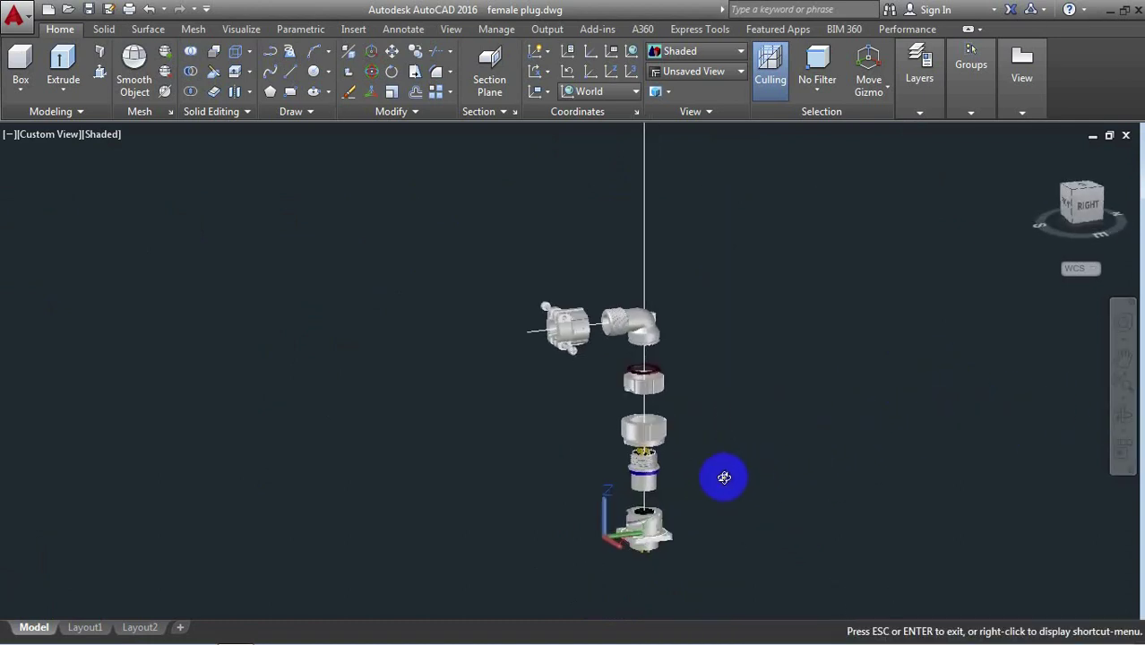
scroll(721, 471, "up", 1)
right_click(808, 261)
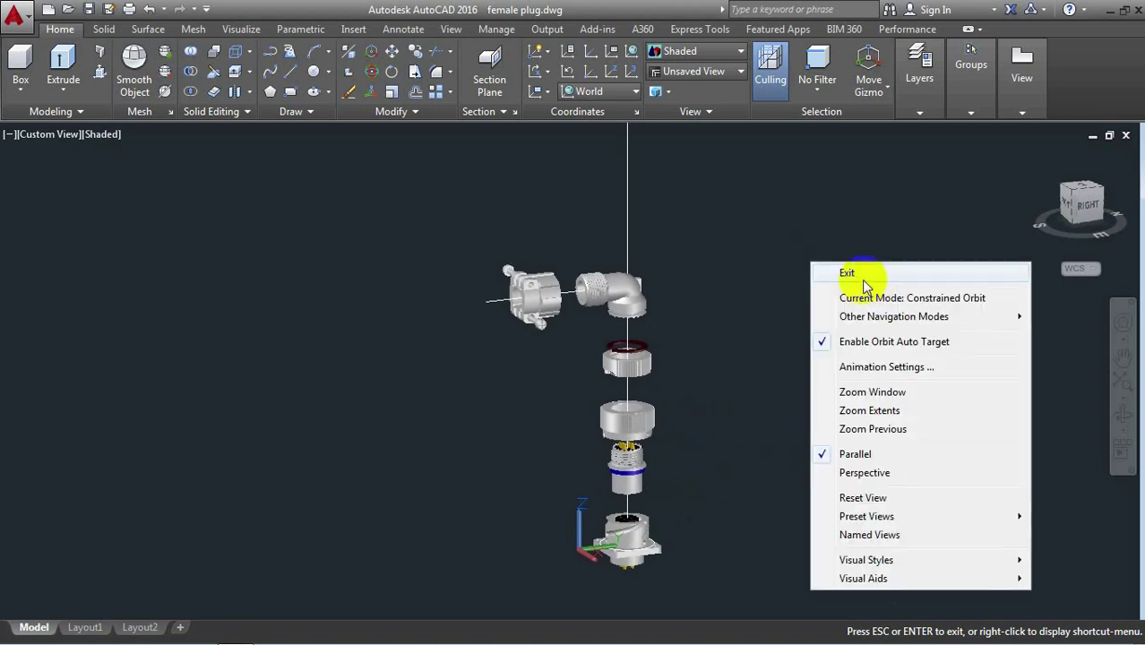
left_click(847, 272)
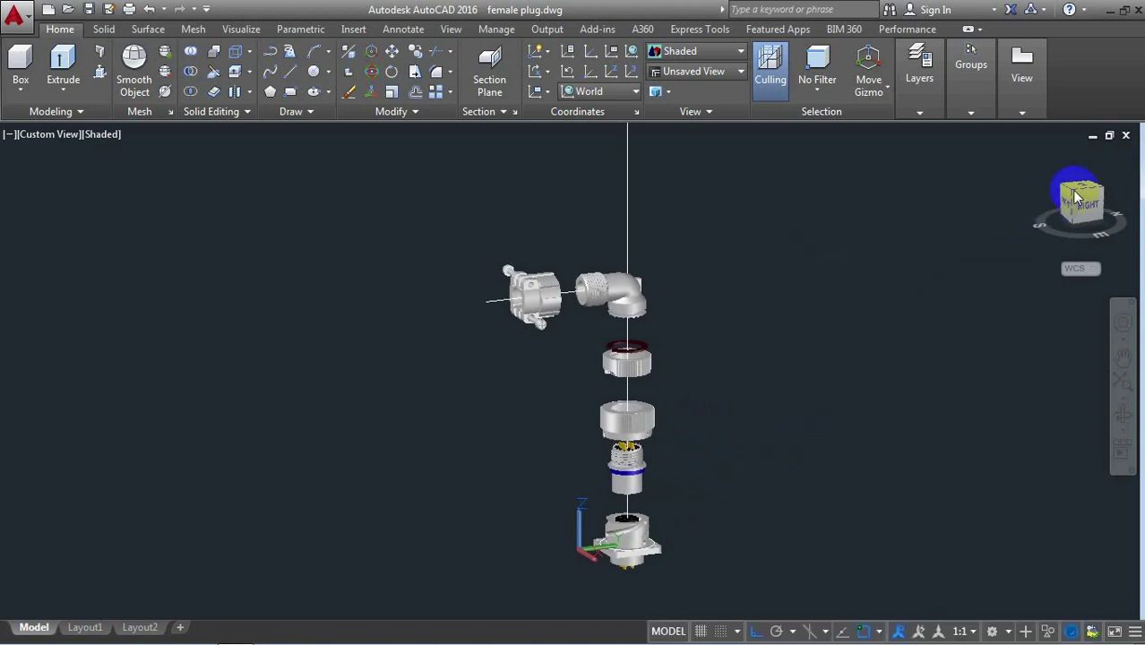
left_click(1075, 197)
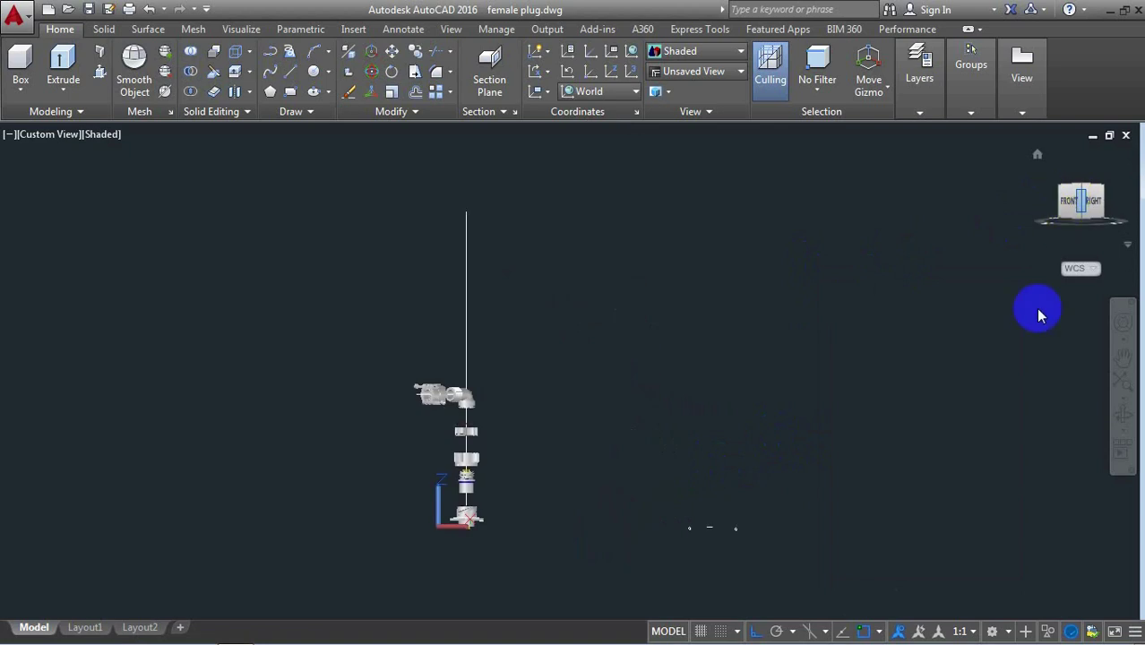
Free-orbit and zoom the enlarged assembly into a tilted view
left_click(1125, 416)
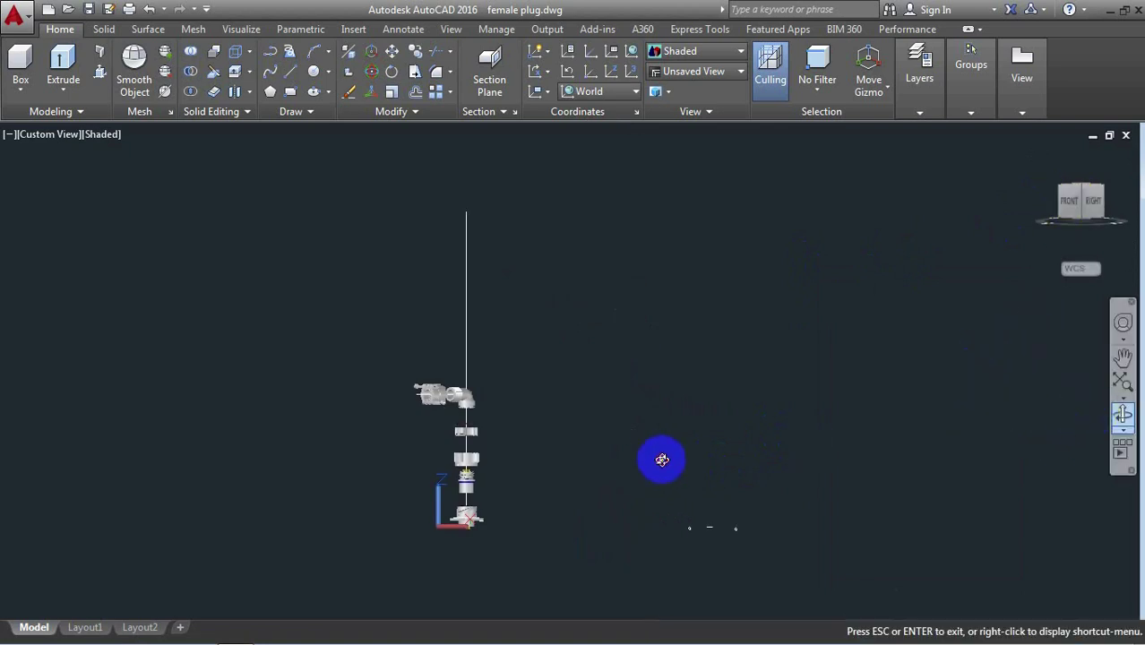
left_click_drag(662, 460, 468, 494)
scroll(468, 494, "up", 2)
scroll(484, 493, "up", 2)
scroll(538, 466, "up", 2)
left_click_drag(563, 450, 762, 462)
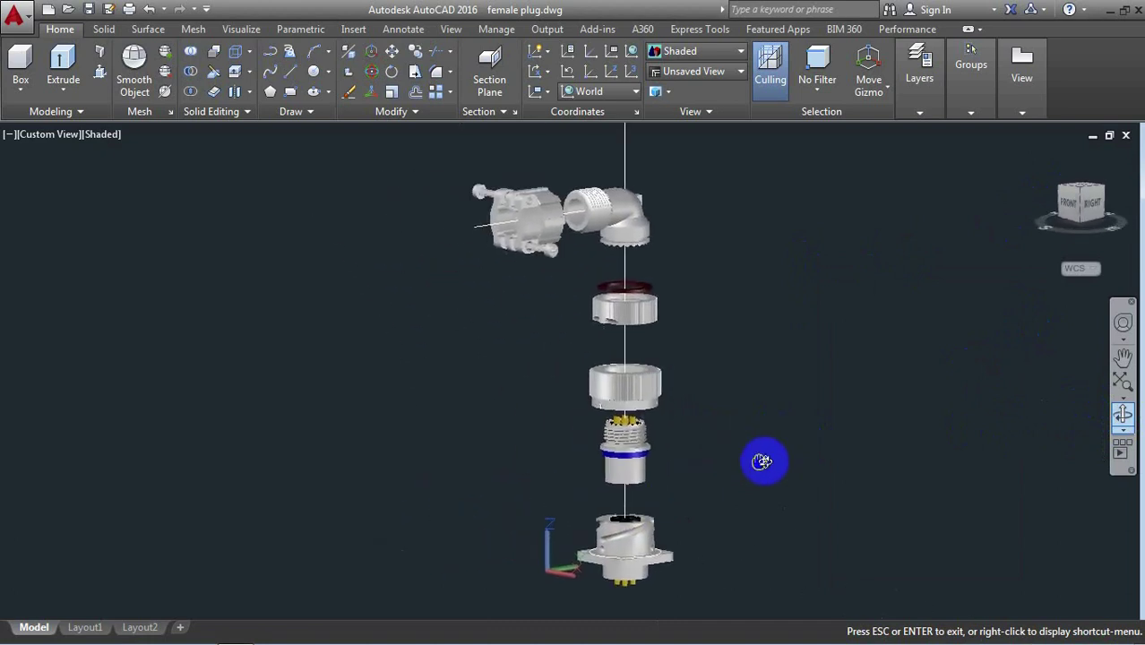
mouse_move(767, 371)
middle_mouse_down("ctrl+shift")
mouse_move(527, 302)
mouse_move(550, 282)
mouse_move(690, 264)
mouse_move(620, 248)
mouse_move(613, 261)
mouse_move(864, 261)
mouse_move(690, 333)
mouse_move(579, 299)
mouse_move(599, 303)
mouse_move(614, 327)
mouse_move(729, 309)
mouse_move(667, 353)
mouse_move(726, 332)
mouse_move(741, 302)
mouse_move(660, 417)
mouse_move(670, 422)
mouse_move(699, 355)
middle_mouse_up("ctrl+shift")
scroll(744, 299, "up", 2)
Free-orbit the exploded connector to a side view with its axis running horizontally
scroll(746, 300, "up", 2)
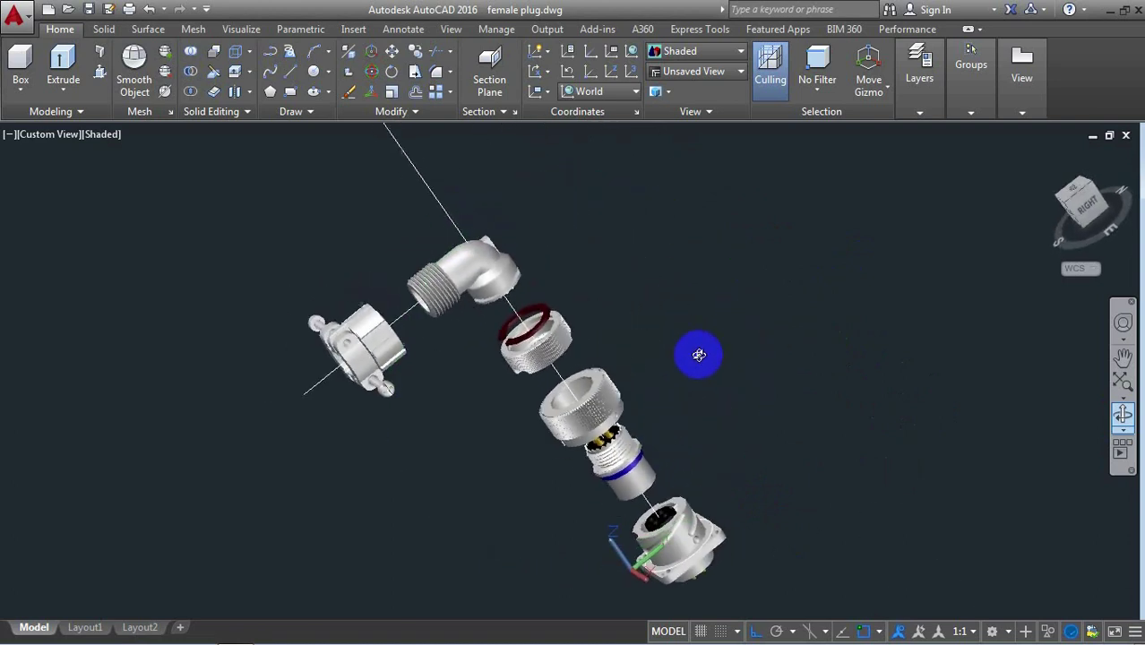
mouse_move(590, 357)
middle_mouse_down("ctrl+shift")
mouse_move(447, 276)
mouse_move(422, 307)
mouse_move(432, 324)
middle_mouse_up("ctrl+shift")
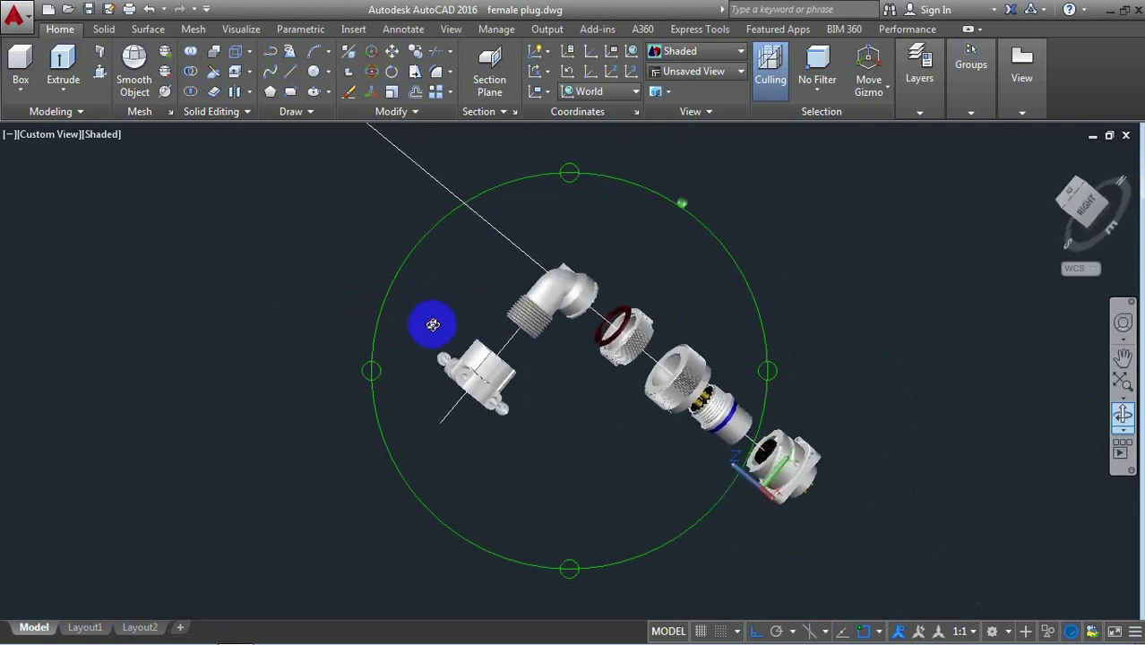
middle_click_drag(702, 388, 726, 333, "ctrl+shift")
middle_click_drag(623, 343, 617, 383, "shift")
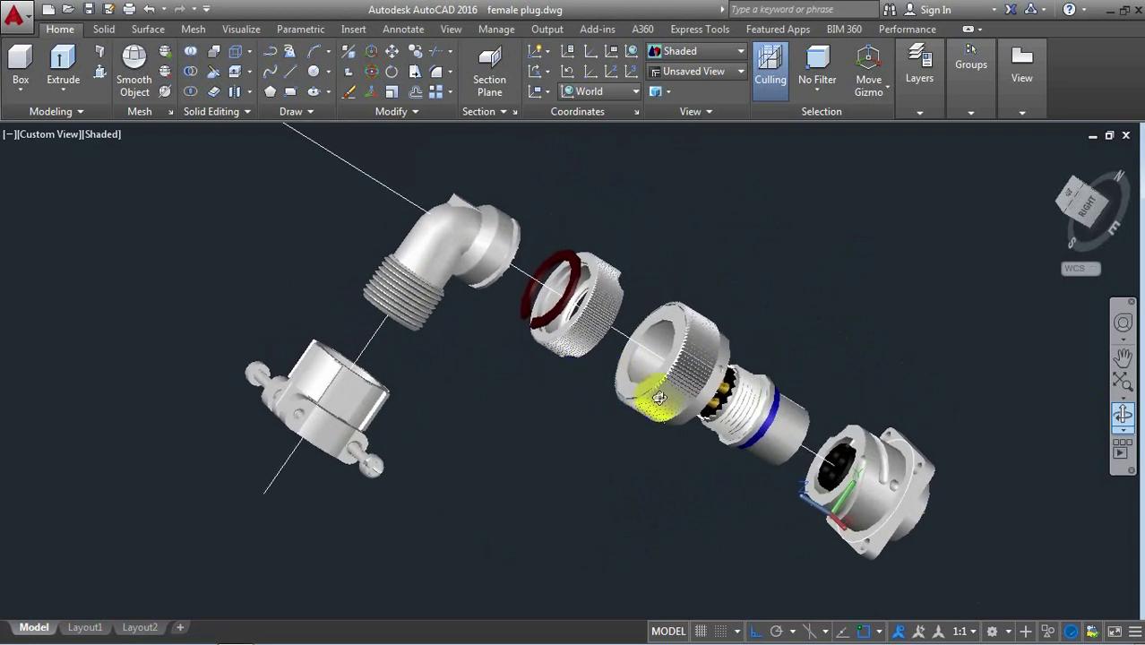
mouse_move(599, 455)
middle_mouse_down("ctrl+shift")
mouse_move(512, 415)
mouse_move(581, 419)
mouse_move(504, 398)
mouse_move(637, 404)
middle_mouse_up("ctrl+shift")
mouse_move(445, 263)
left_mouse_down()
mouse_move(440, 310)
mouse_move(374, 332)
mouse_move(636, 383)
mouse_move(594, 374)
mouse_move(788, 570)
mouse_move(1122, 536)
mouse_move(1136, 555)
mouse_move(1086, 533)
mouse_move(681, 536)
mouse_move(455, 505)
mouse_move(179, 495)
left_mouse_up()
left_click_drag(442, 330, 446, 375)
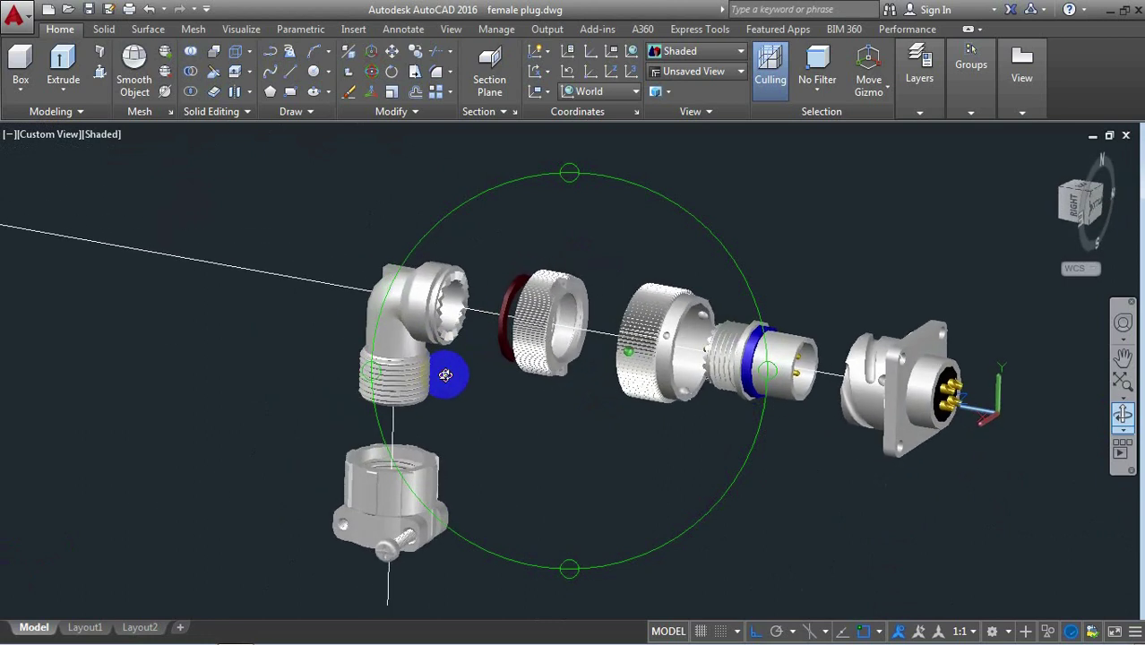
mouse_move(516, 336)
left_mouse_down()
mouse_move(711, 353)
mouse_move(729, 376)
mouse_move(713, 383)
left_mouse_up()
key("Escape")
middle_click_drag(712, 380, 634, 308, "shift")
right_click(558, 193)
Stretch the long axis line's far endpoint grip back to the elbow centre
left_click(589, 200)
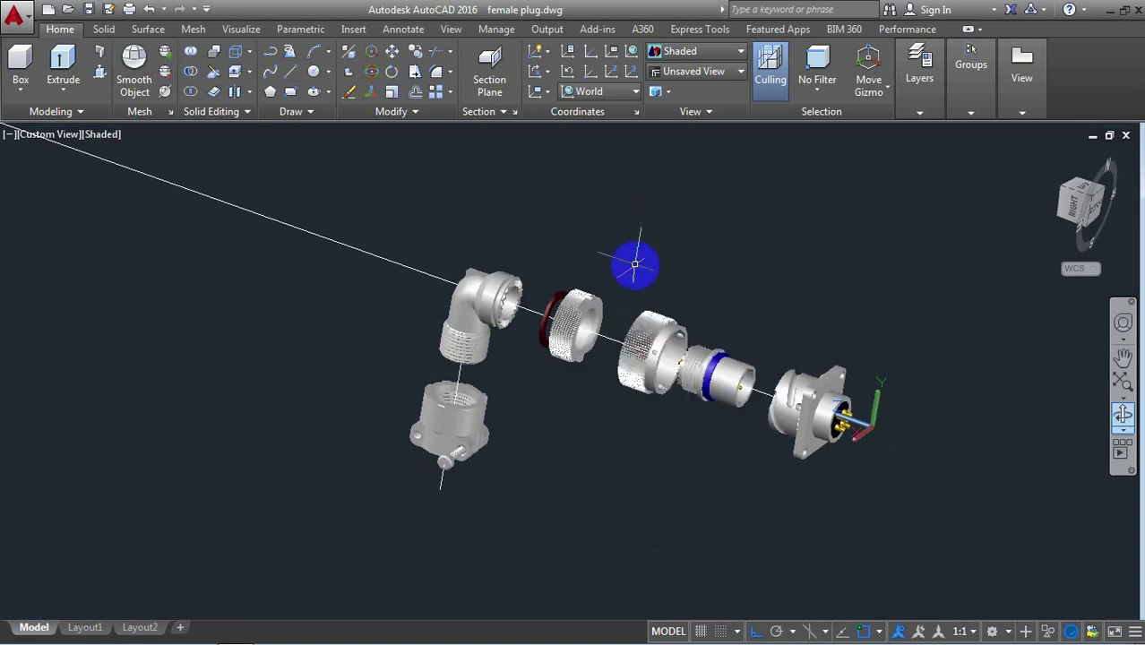
scroll(627, 264, "down", 2)
left_click(461, 252)
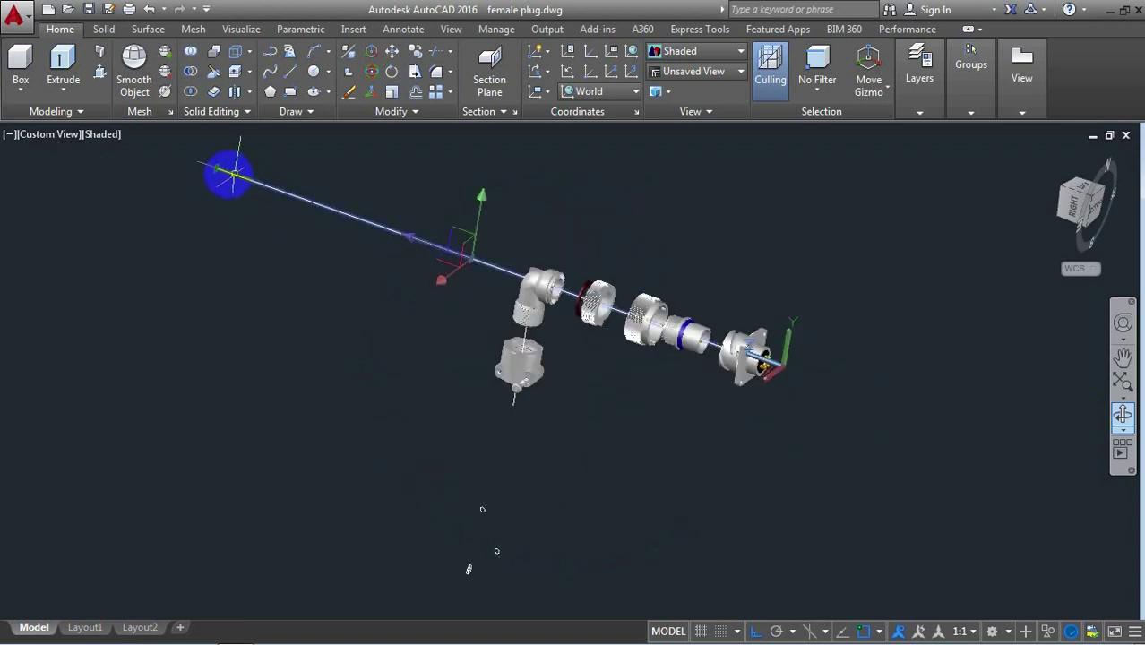
left_click(216, 170)
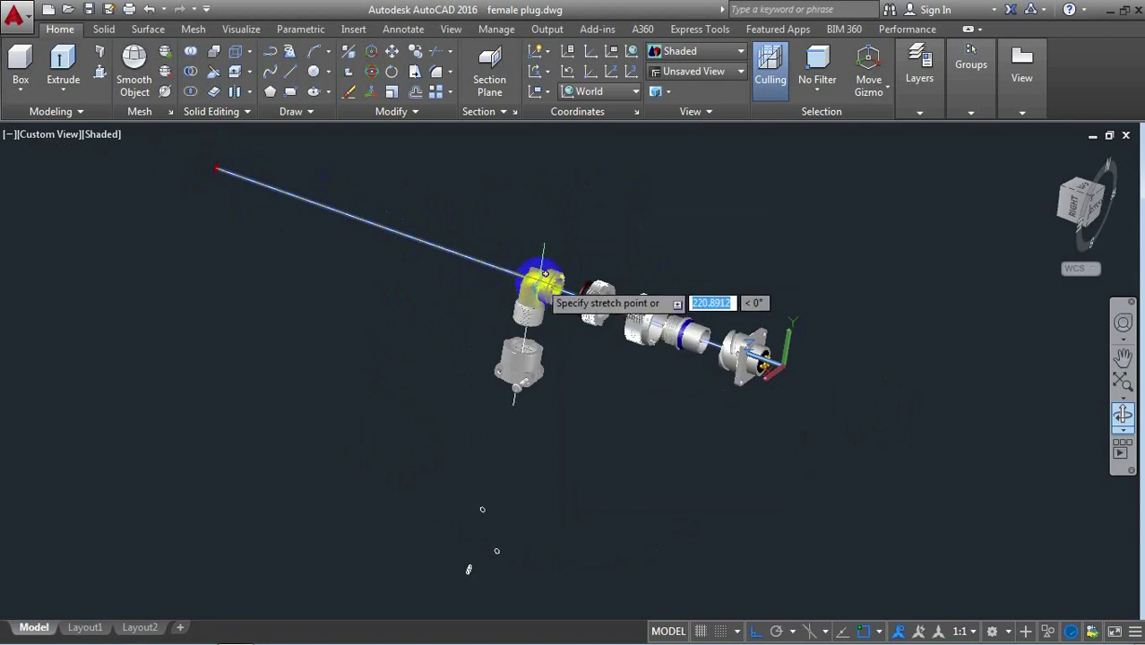
scroll(533, 276, "up", 3)
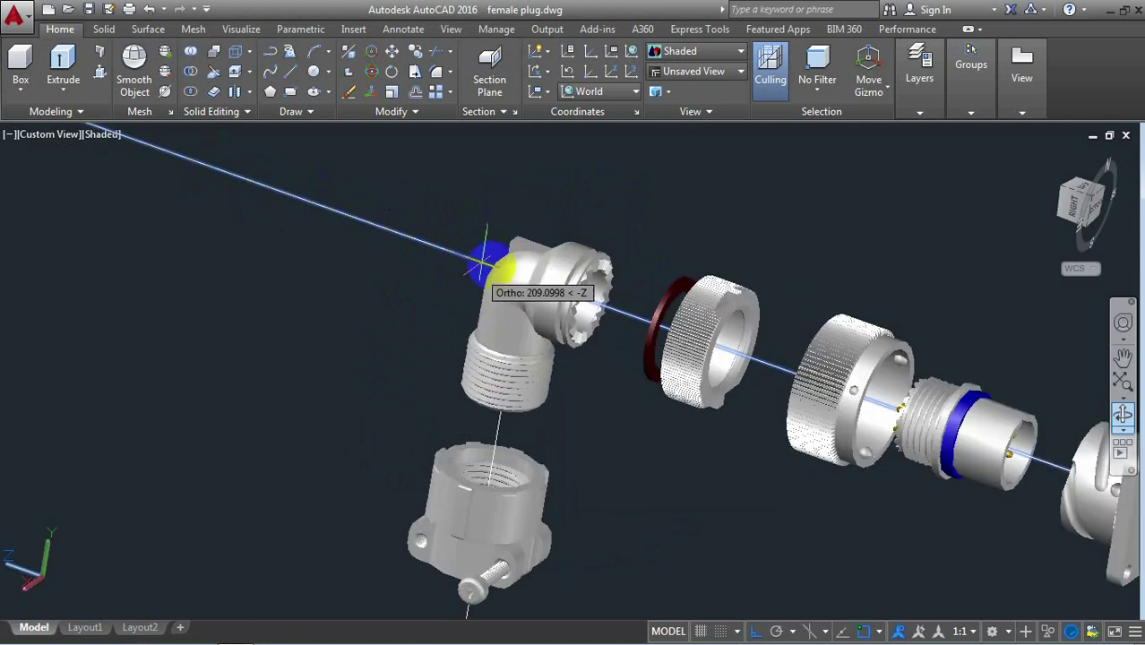
left_click(491, 266)
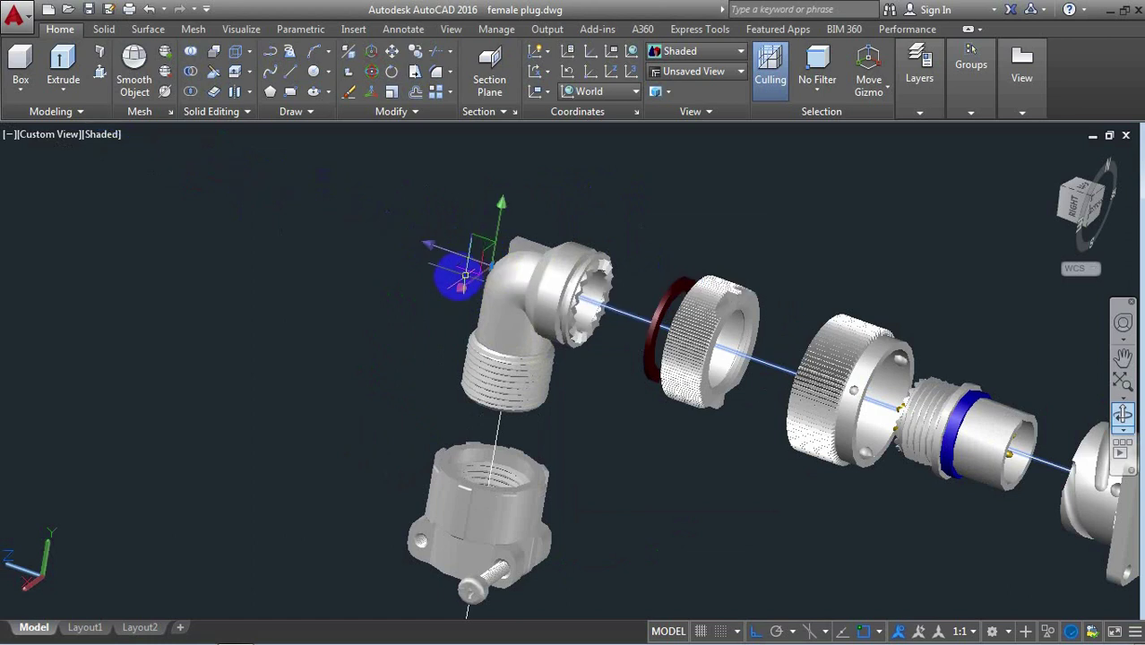
scroll(425, 286, "down", 2)
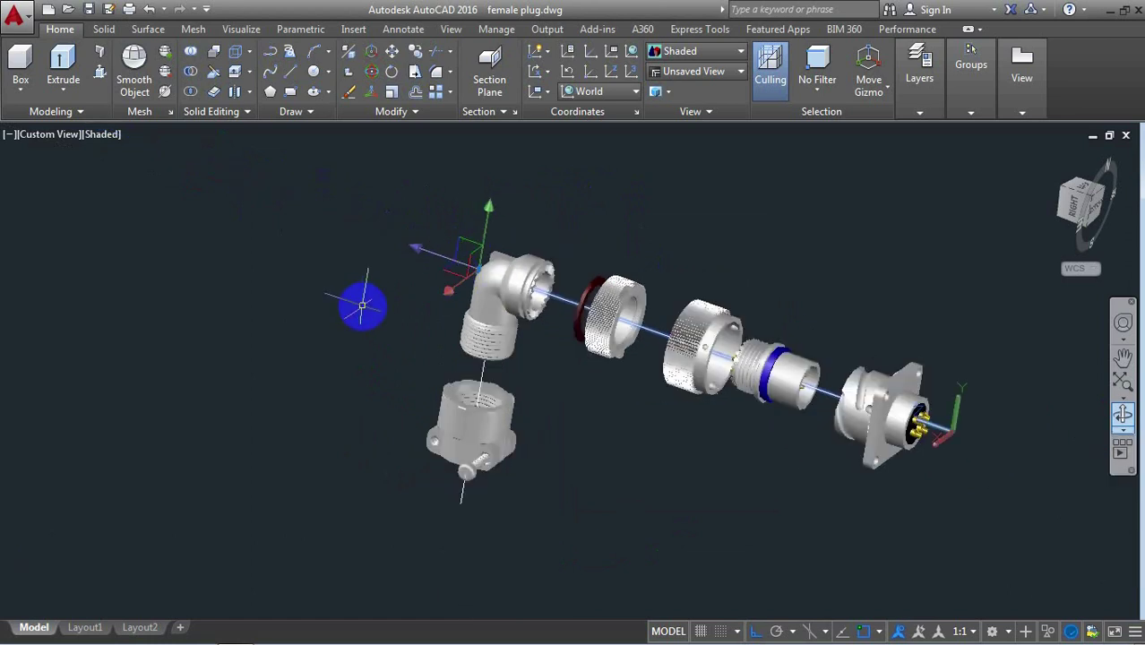
scroll(686, 404, "up", 2)
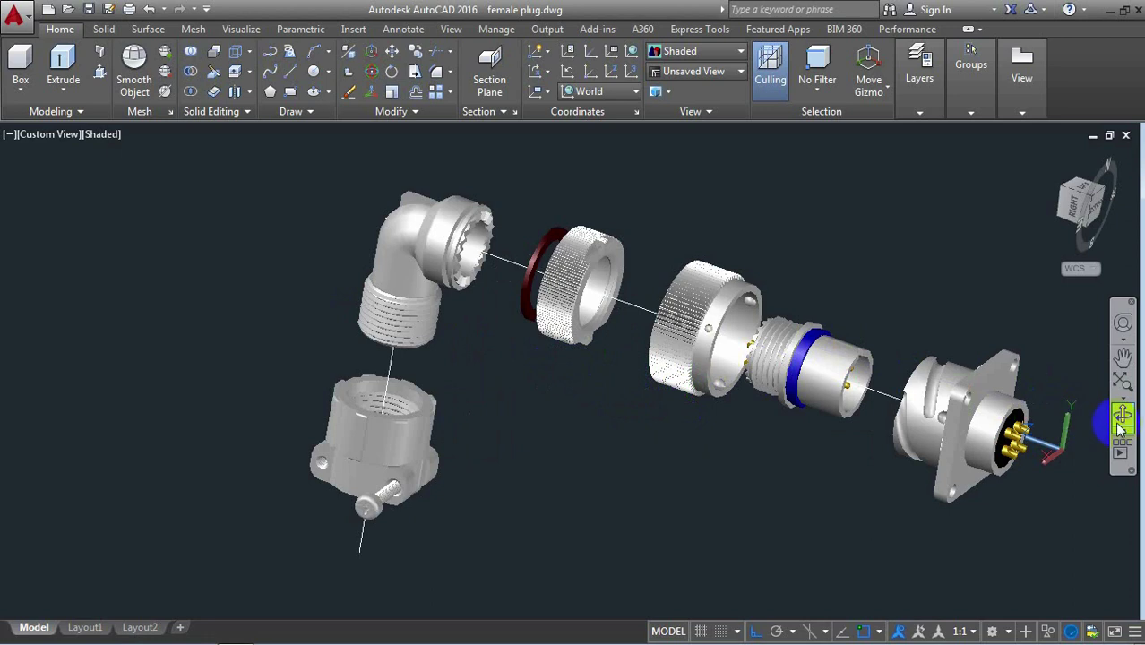
Free-orbit the assembly to the opposite side, receptacle left, elbow and clamp right
left_click(1123, 418)
mouse_move(542, 401)
left_mouse_down()
mouse_move(615, 366)
mouse_move(643, 365)
left_mouse_up()
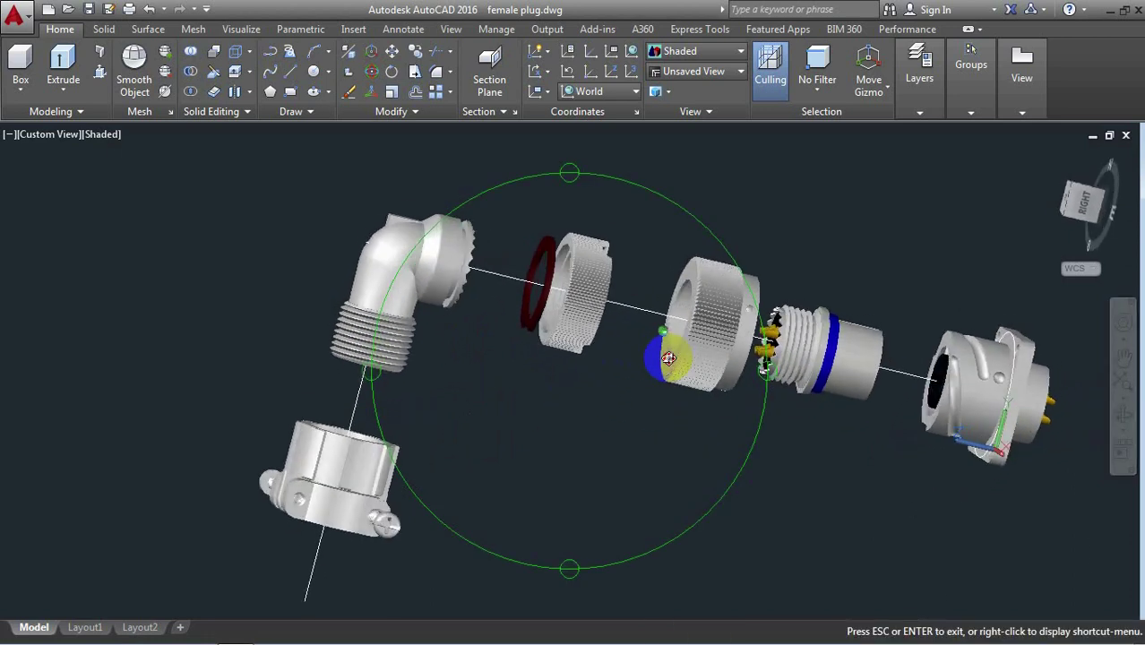
left_click_drag(644, 365, 558, 405)
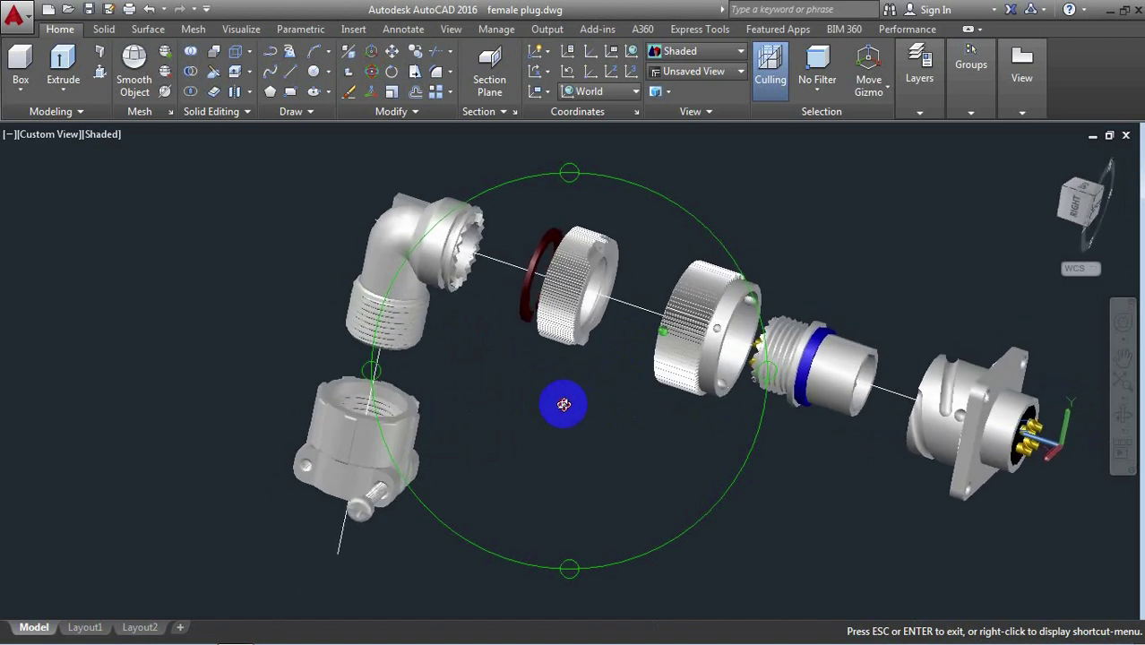
left_click_drag(541, 362, 639, 383)
mouse_move(584, 391)
left_mouse_down()
mouse_move(544, 383)
mouse_move(525, 363)
mouse_move(554, 296)
left_mouse_up()
mouse_move(516, 357)
left_mouse_down()
mouse_move(545, 287)
mouse_move(486, 345)
mouse_move(512, 282)
mouse_move(509, 247)
mouse_move(474, 288)
mouse_move(440, 402)
mouse_move(483, 417)
mouse_move(578, 366)
mouse_move(614, 391)
mouse_move(519, 310)
mouse_move(407, 328)
left_mouse_up()
mouse_move(403, 408)
left_mouse_down()
mouse_move(726, 435)
mouse_move(556, 388)
mouse_move(765, 360)
mouse_move(686, 374)
mouse_move(764, 366)
mouse_move(702, 380)
left_mouse_up()
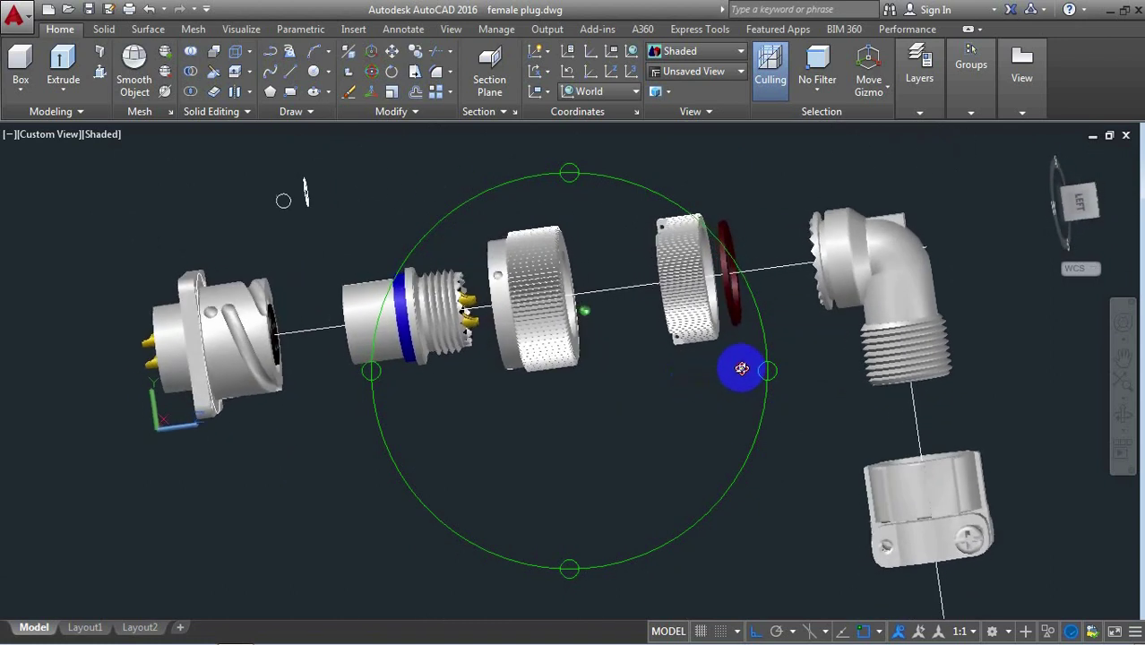
mouse_move(745, 368)
left_mouse_down()
mouse_move(671, 371)
mouse_move(684, 350)
mouse_move(712, 353)
left_mouse_up()
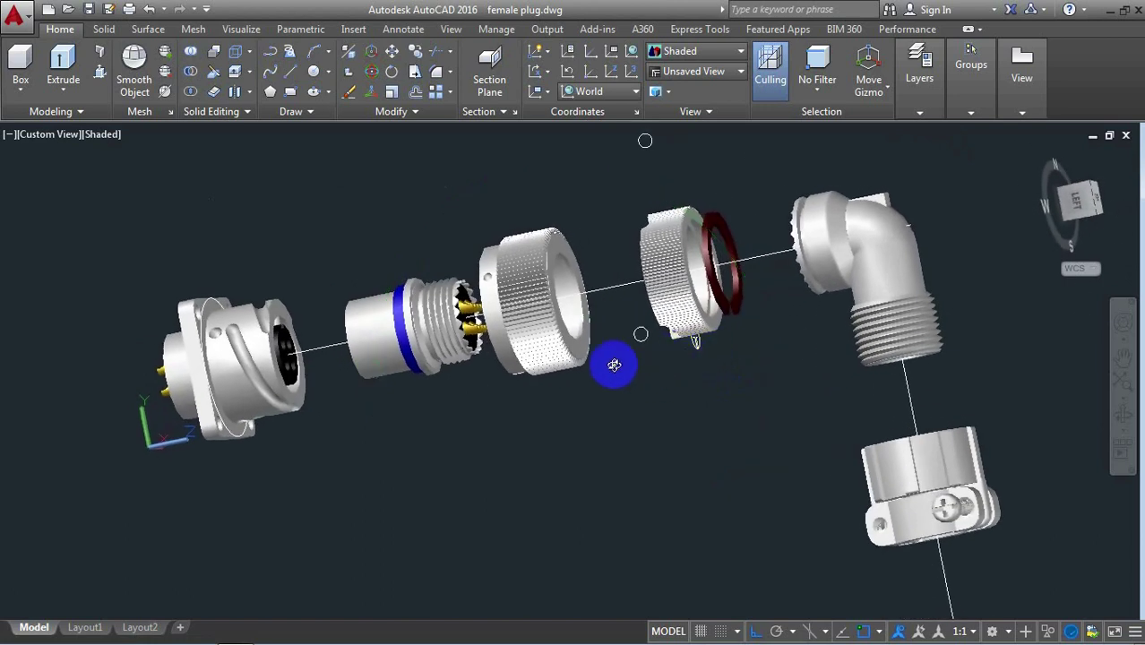
left_click_drag(614, 365, 627, 367)
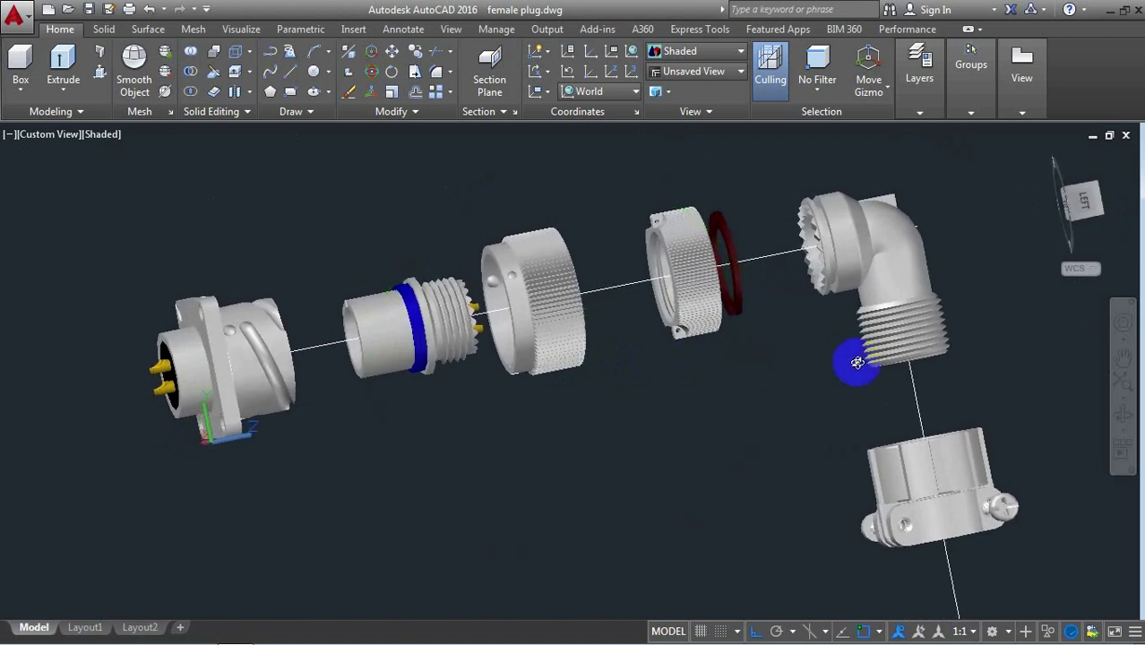
left_click_drag(857, 362, 823, 370)
mouse_move(748, 393)
left_mouse_down()
mouse_move(690, 396)
mouse_move(680, 357)
mouse_move(711, 316)
mouse_move(702, 305)
left_mouse_up()
Settle the view at a three-quarter angle with elbow and clamp on the left, then exit orbit
mouse_move(626, 358)
left_mouse_down()
mouse_move(596, 376)
mouse_move(595, 302)
mouse_move(563, 339)
left_mouse_up()
mouse_move(599, 381)
left_mouse_down()
mouse_move(563, 378)
mouse_move(669, 373)
mouse_move(552, 394)
mouse_move(677, 386)
mouse_move(540, 387)
mouse_move(691, 383)
mouse_move(580, 367)
mouse_move(614, 351)
mouse_move(593, 340)
mouse_move(656, 328)
mouse_move(596, 333)
mouse_move(605, 336)
left_mouse_up()
mouse_move(584, 337)
middle_mouse_down()
mouse_move(686, 333)
mouse_move(686, 357)
middle_mouse_up()
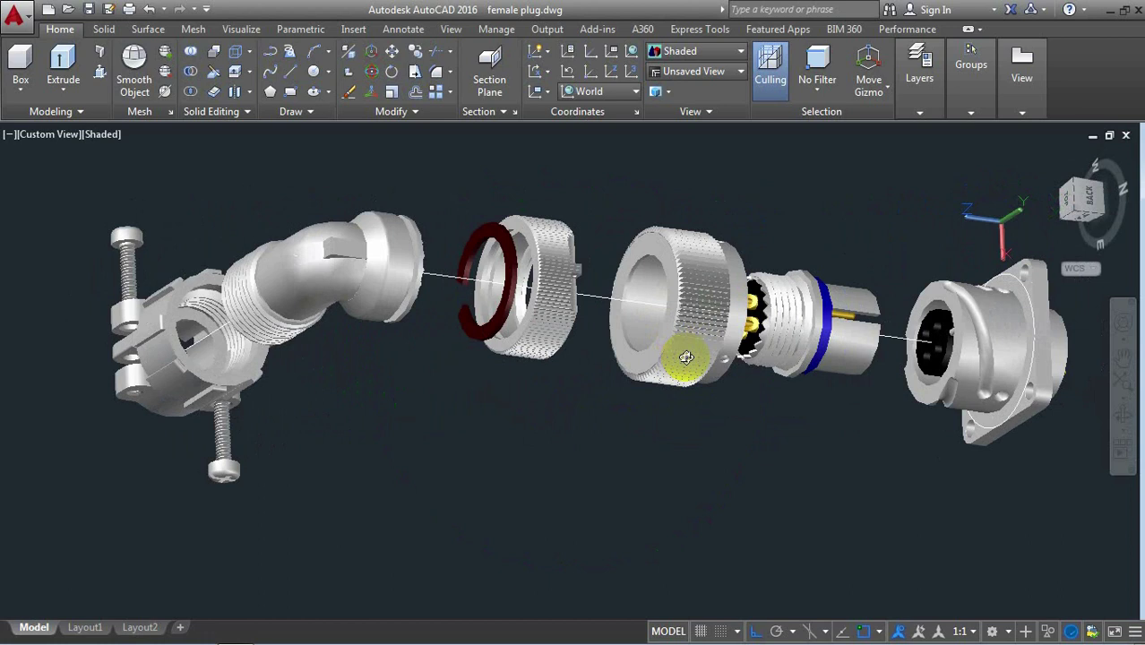
mouse_move(657, 375)
left_mouse_down()
mouse_move(632, 371)
mouse_move(642, 320)
mouse_move(582, 402)
mouse_move(585, 319)
left_mouse_up()
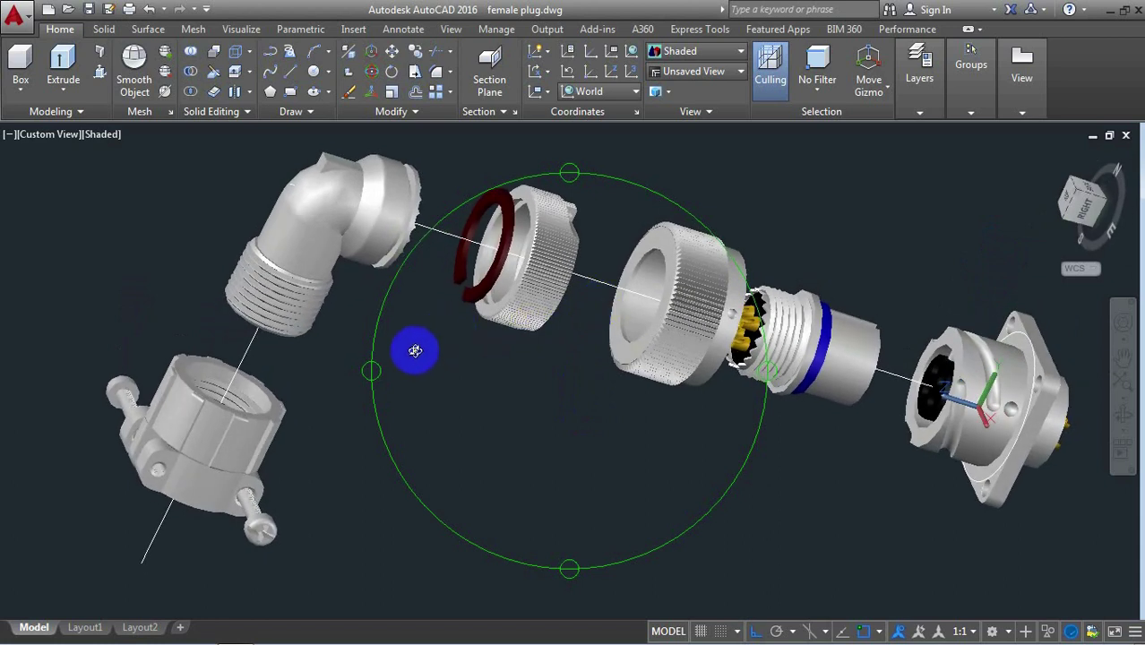
mouse_move(410, 365)
left_mouse_down()
mouse_move(476, 378)
mouse_move(447, 350)
mouse_move(411, 348)
left_mouse_up()
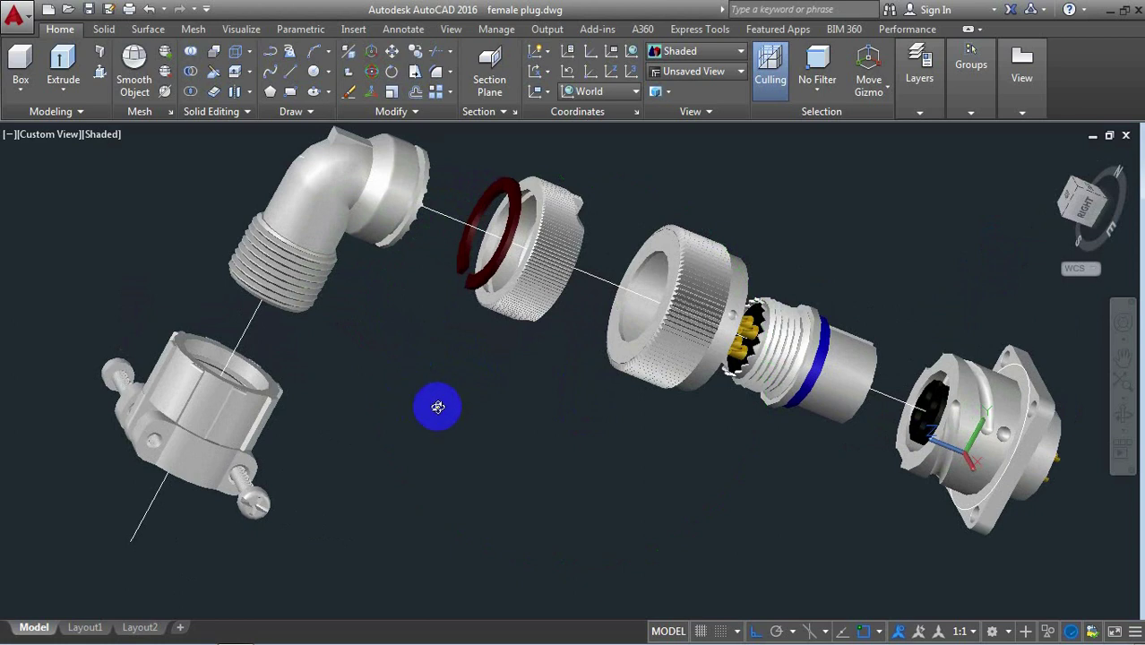
right_click(779, 211)
left_click(807, 222)
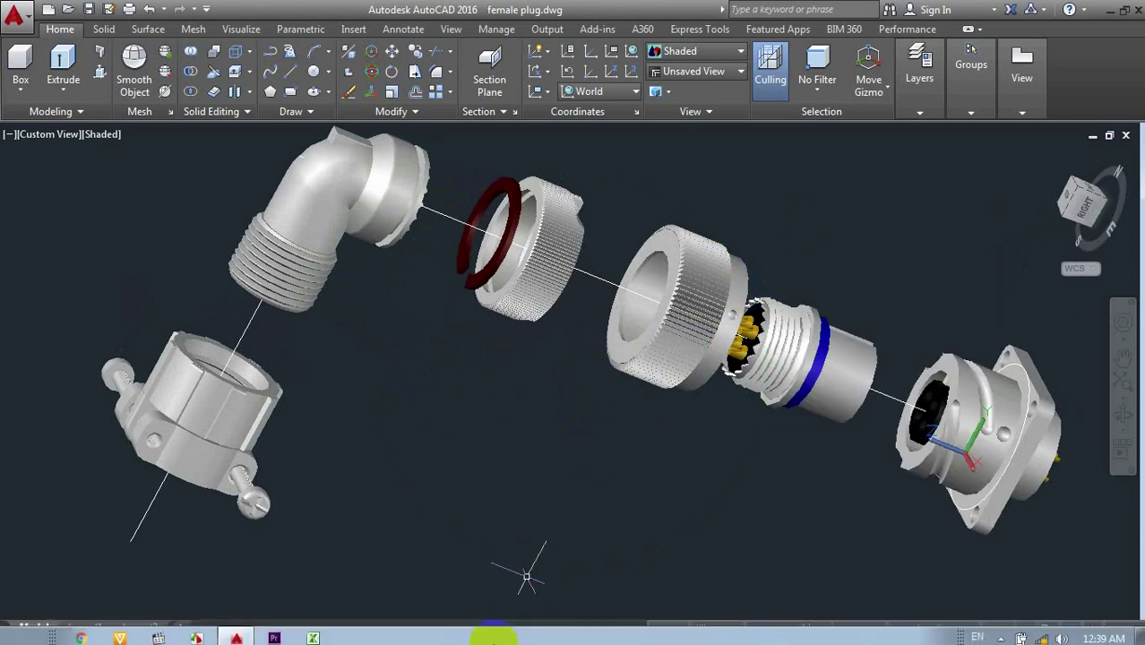